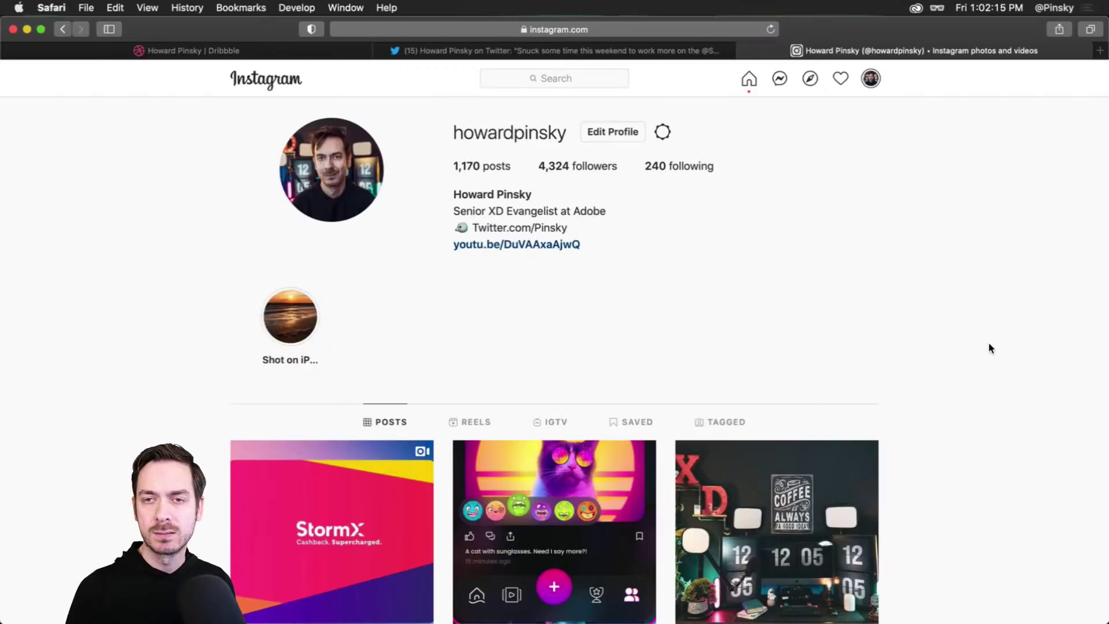
Open the StormX video post from the Instagram profile's grid to view the desktop wallet design.
scroll(992, 339, "down", 1)
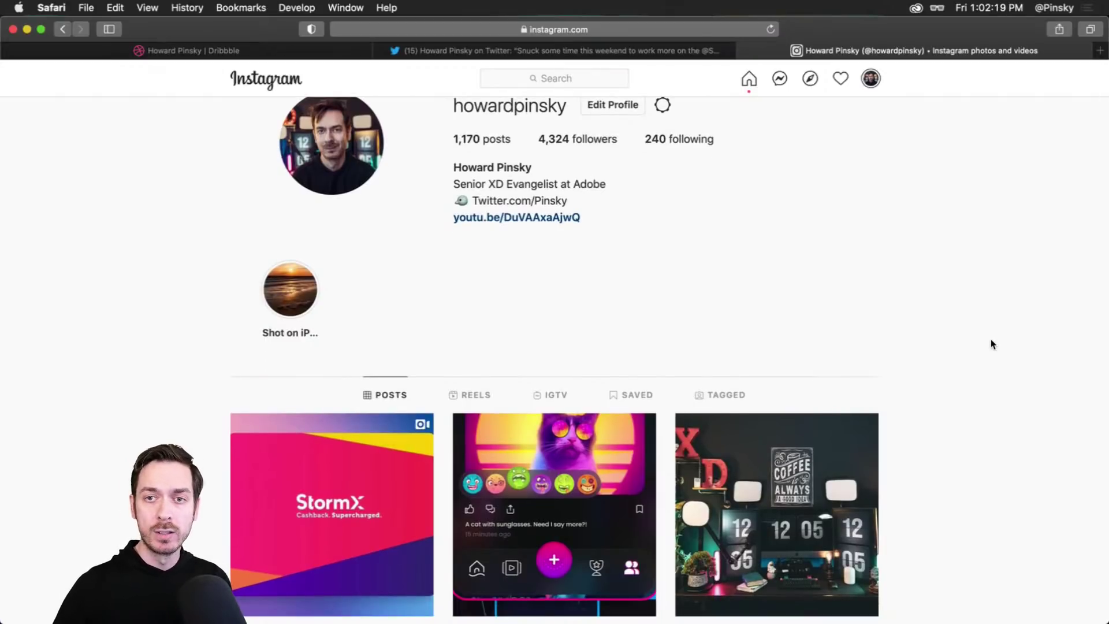
left_click(322, 483)
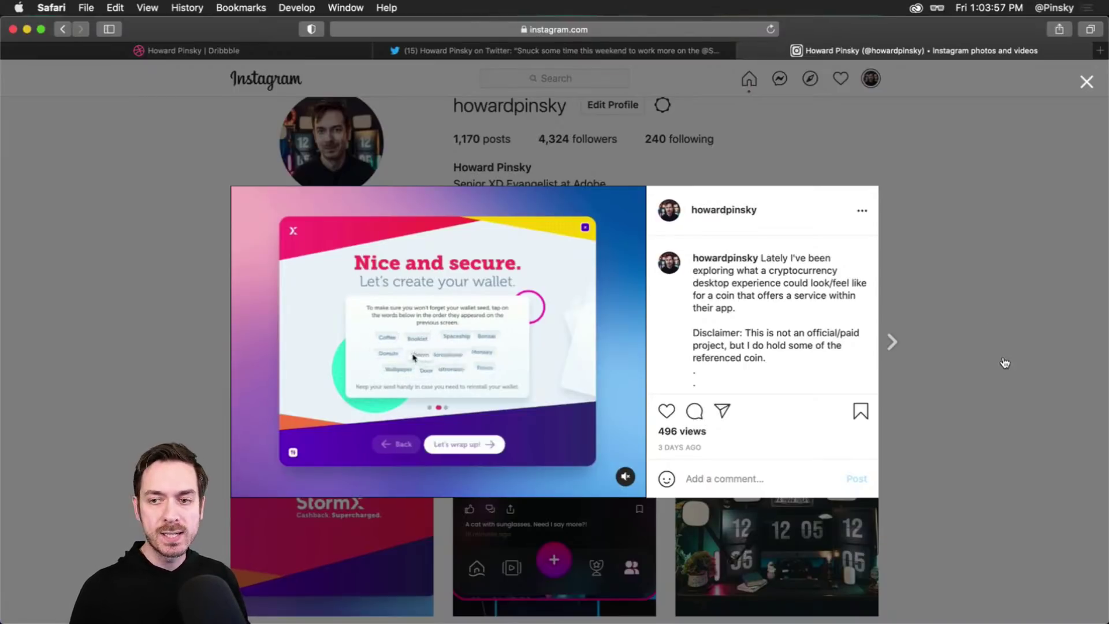
Switch to Adobe XD and create a new document from the Web 1920 preset, 1920 x 1080 px.
key("super+Tab")
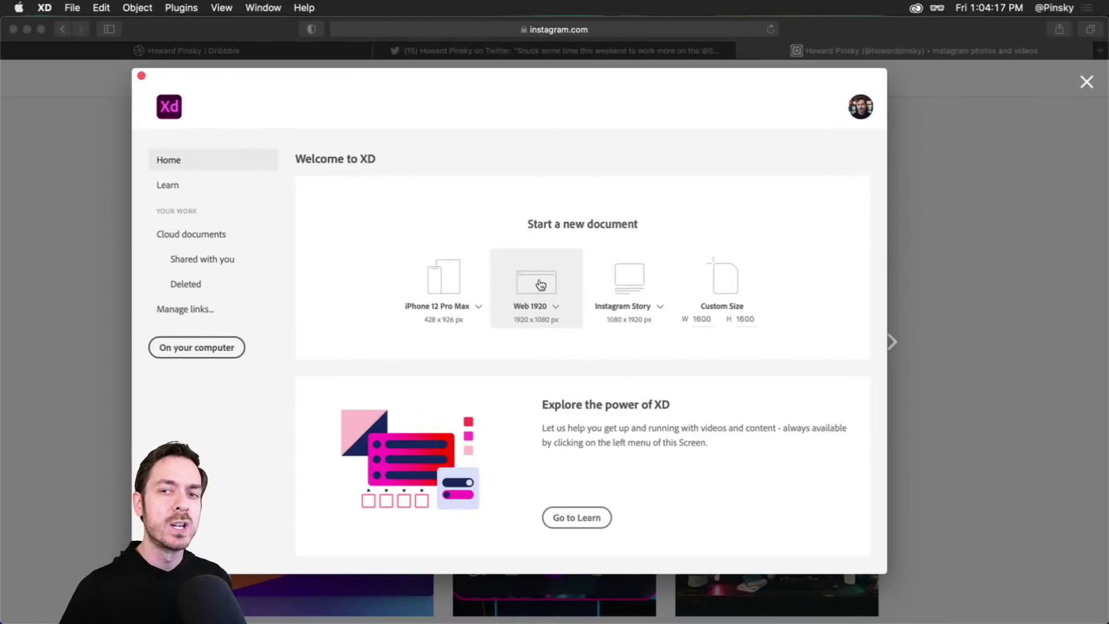
left_click(541, 285)
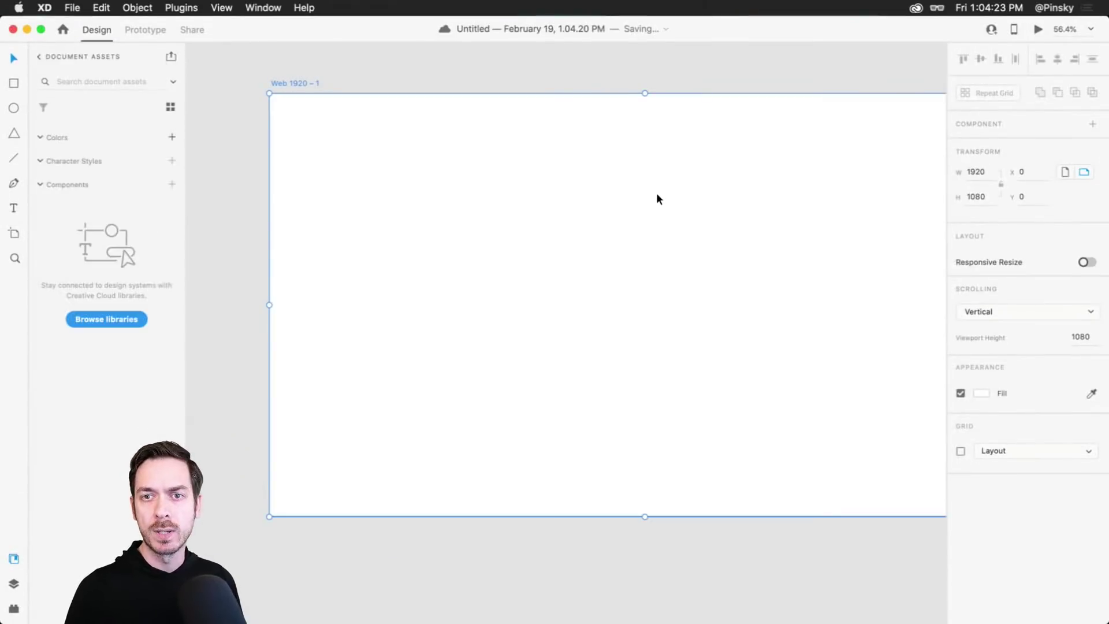
scroll(657, 195, "down", 3)
left_click_drag(688, 116, 618, 163)
scroll(589, 163, "up", 2)
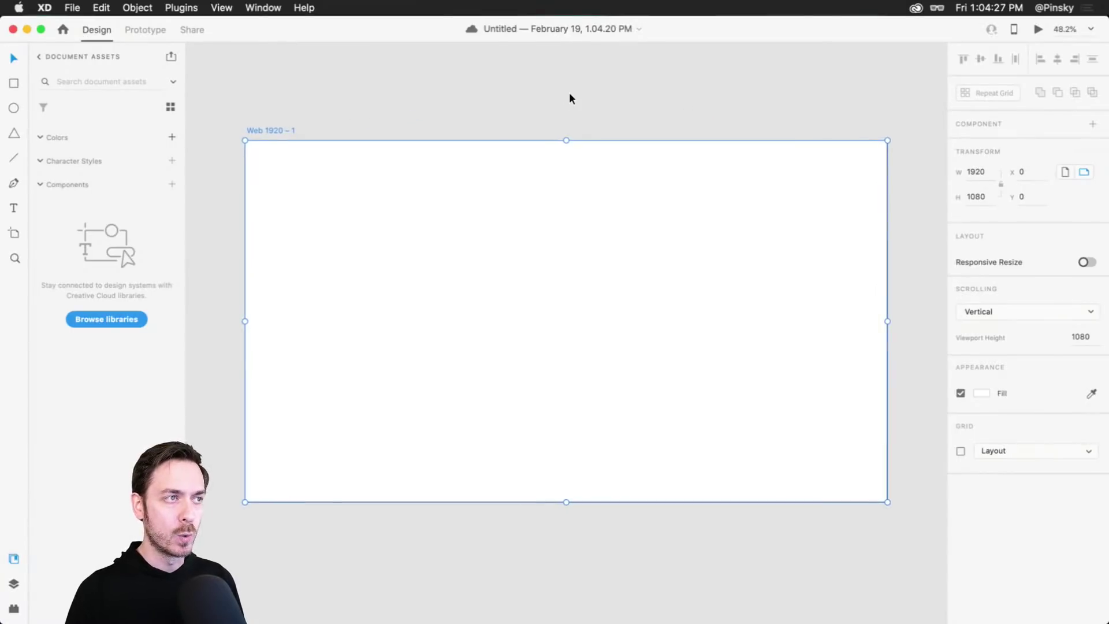
scroll(570, 93, "up", 1)
left_click_drag(570, 93, 578, 97)
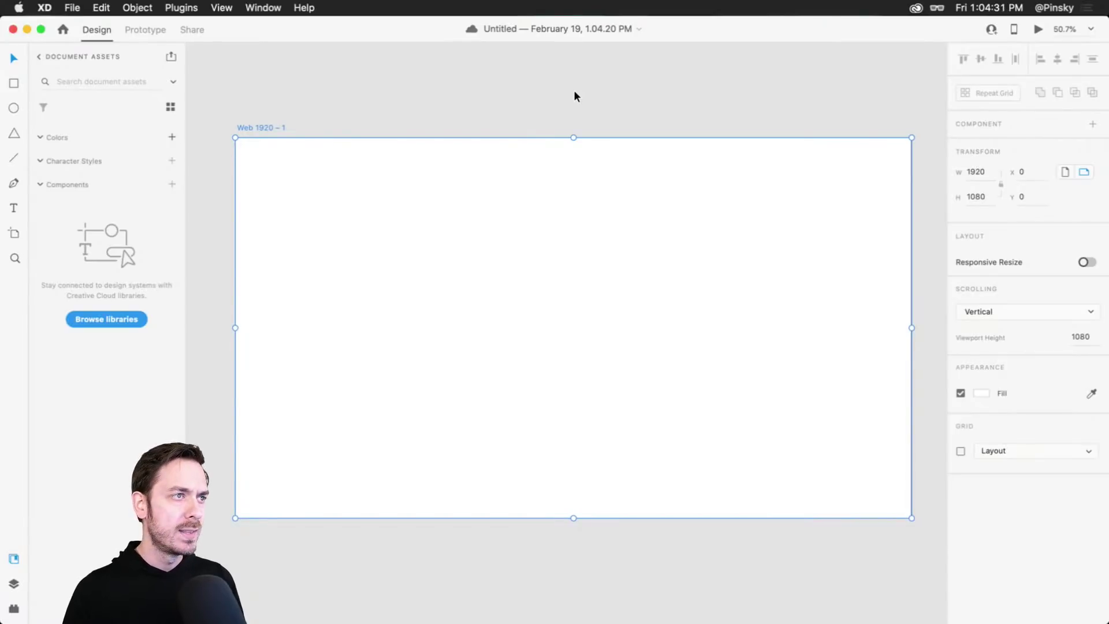
Deselect the artboard and allow ScreenFlow to control Stream Deck.
left_click(571, 87)
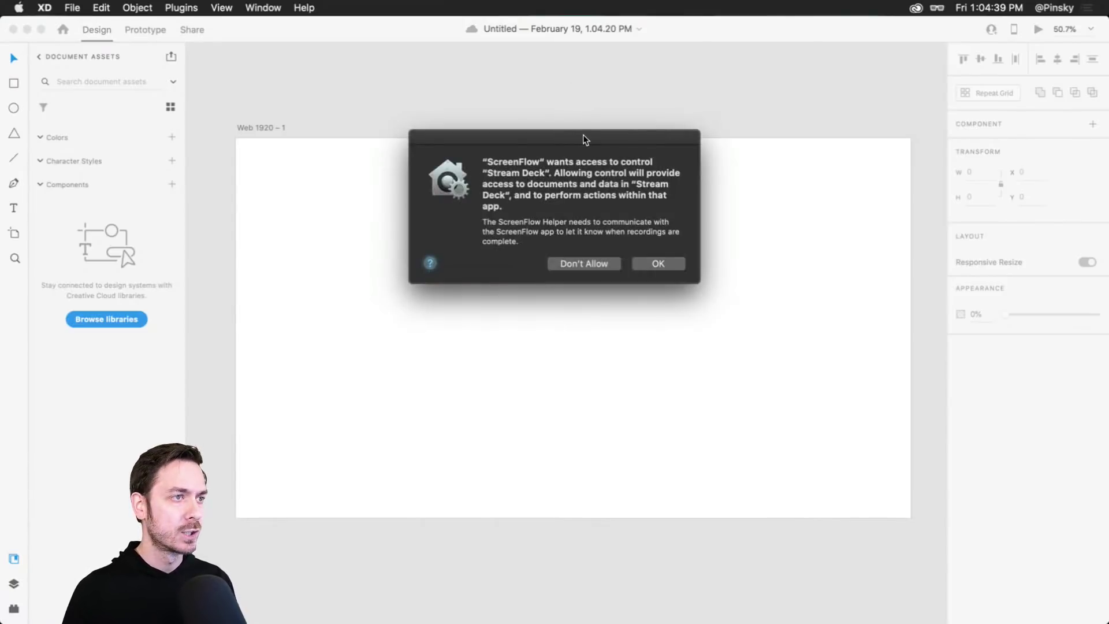
left_click_drag(586, 133, 597, 141)
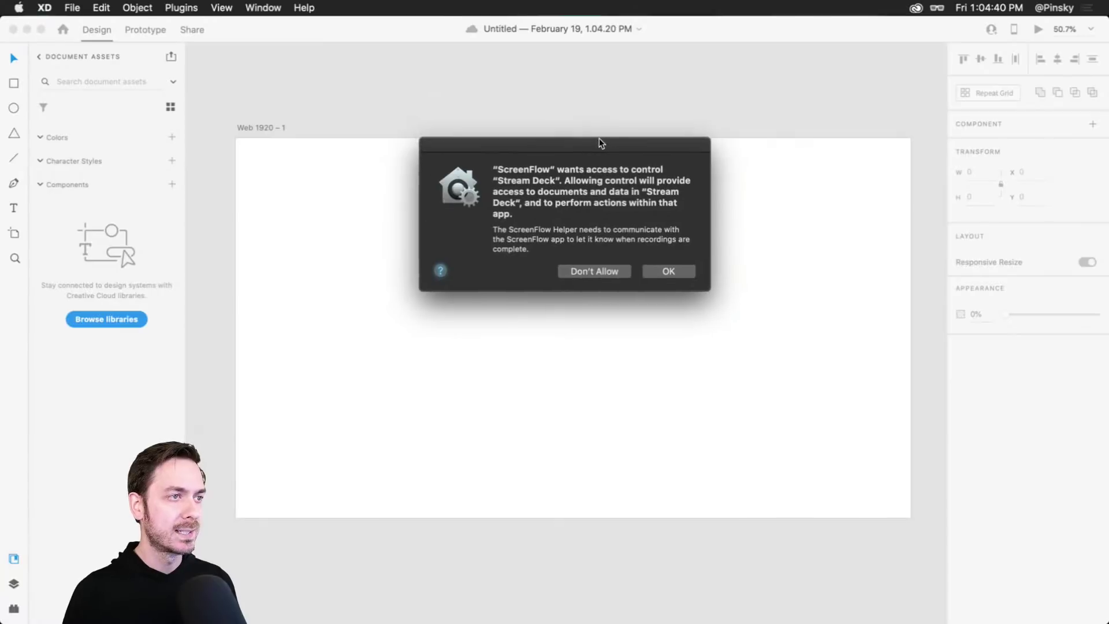
left_click(672, 272)
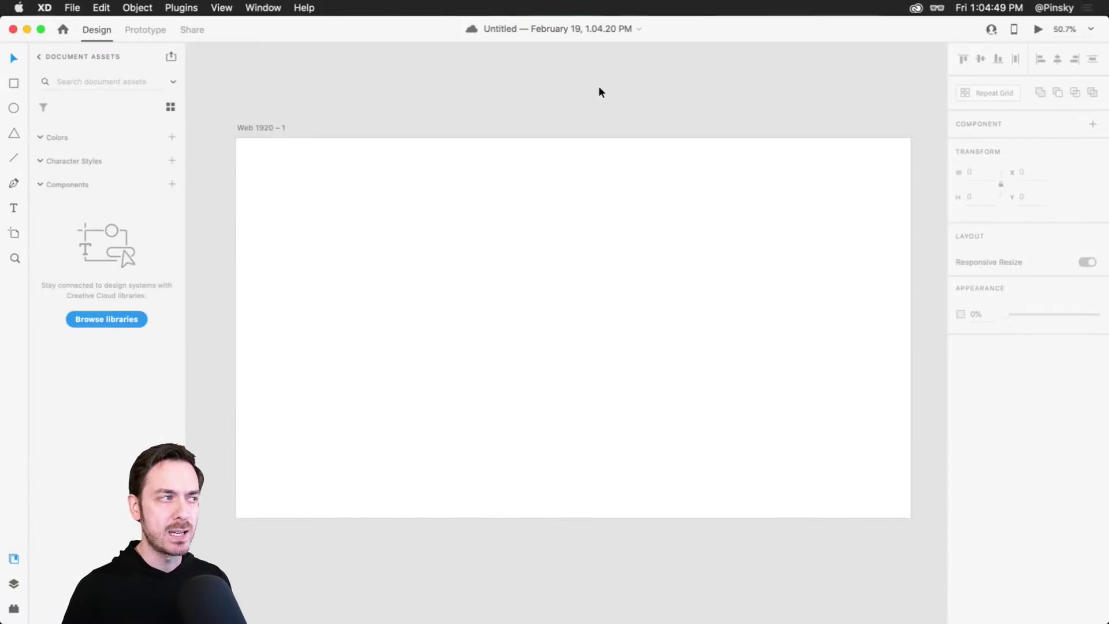
Rename the Web 1920 artboard as Desktop.
left_click(569, 166)
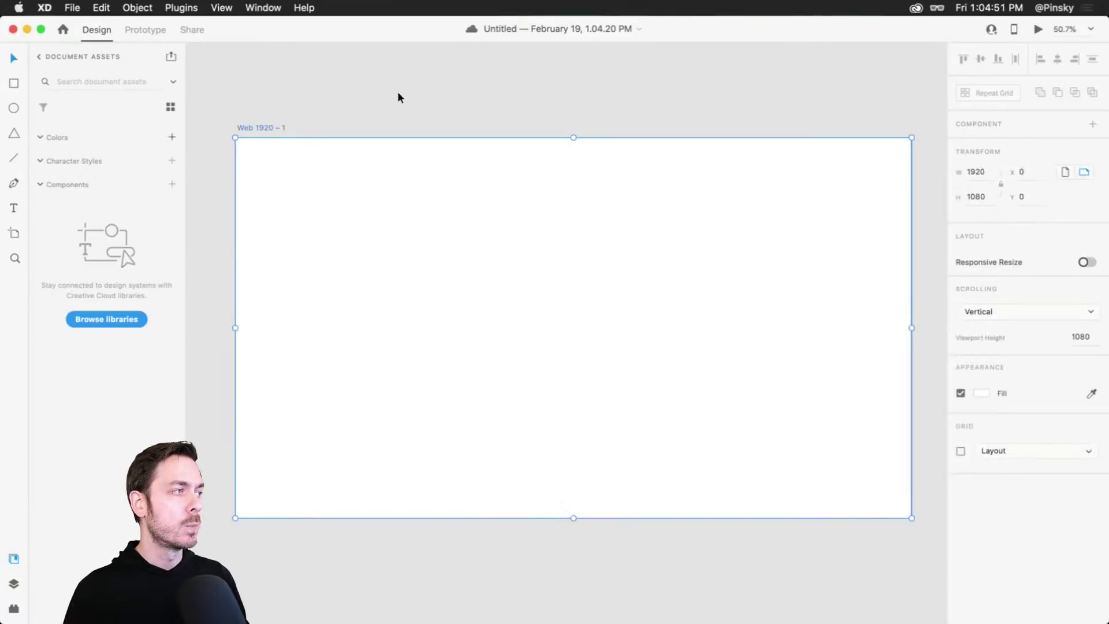
left_click(400, 98)
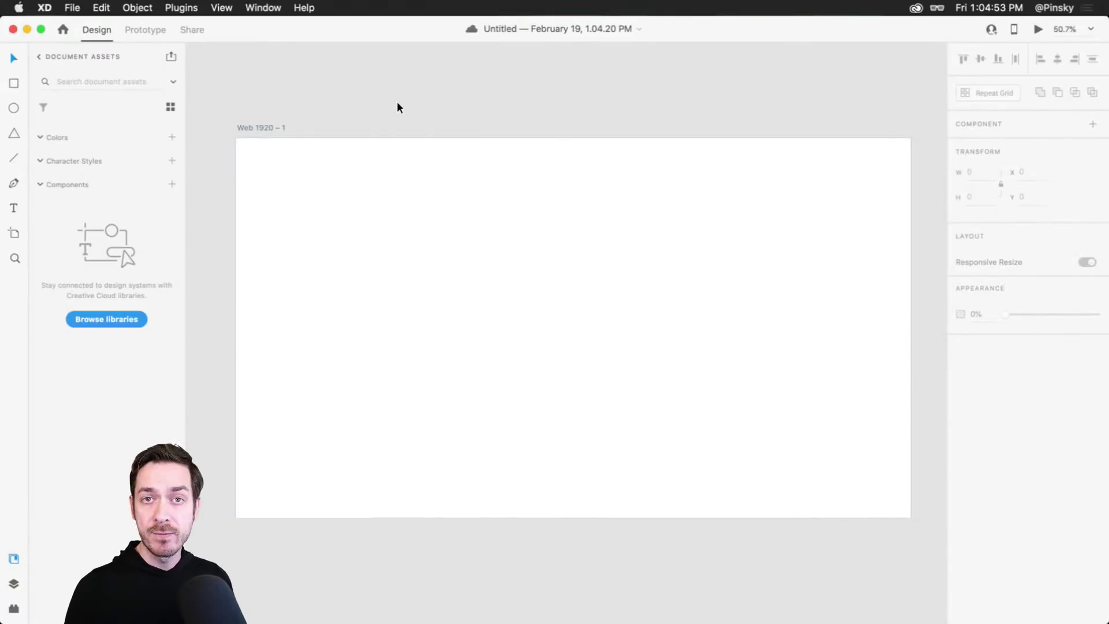
double_click(260, 129)
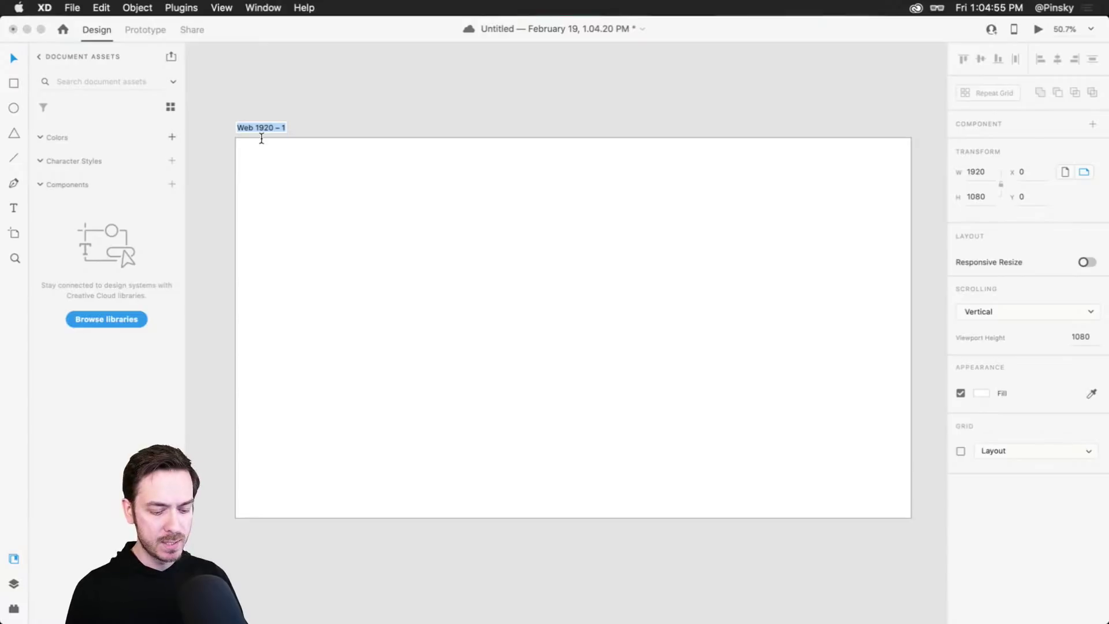
type("Desktop")
key("Return")
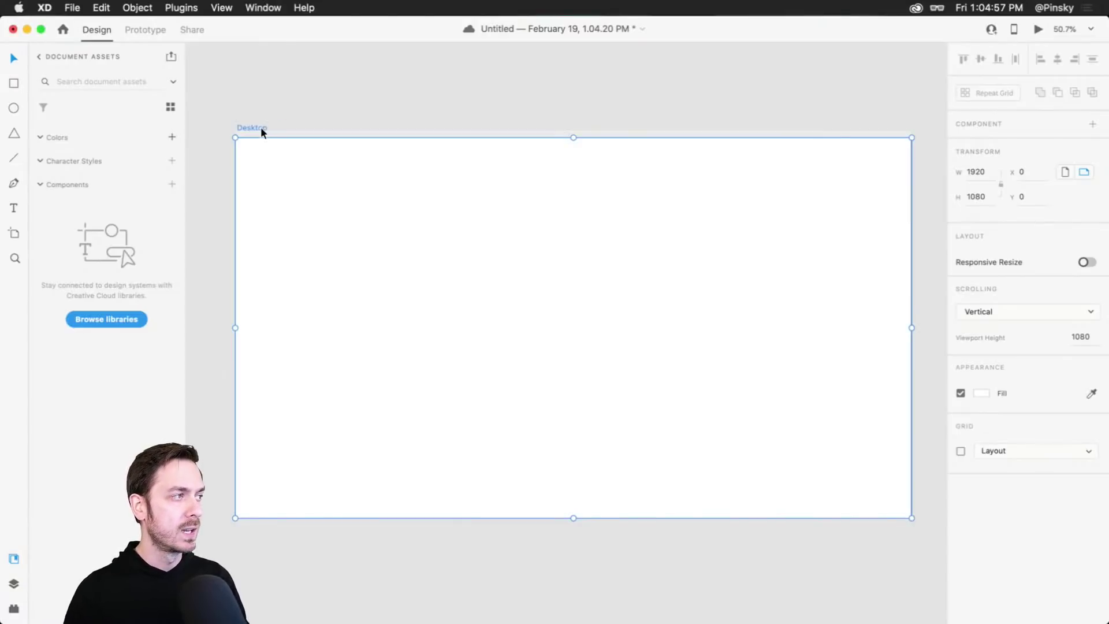
left_click(299, 104)
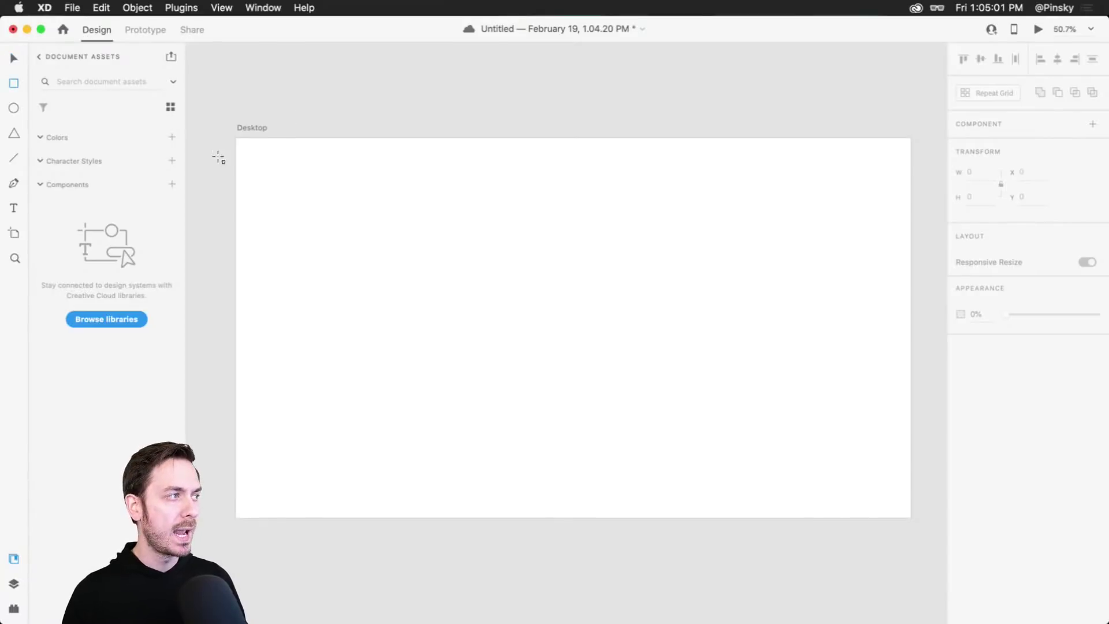
Draw a 1920 x 1080 rectangle covering the whole Desktop artboard, remove its border and give it a grey fill.
left_click_drag(240, 130, 911, 517)
left_click(961, 475)
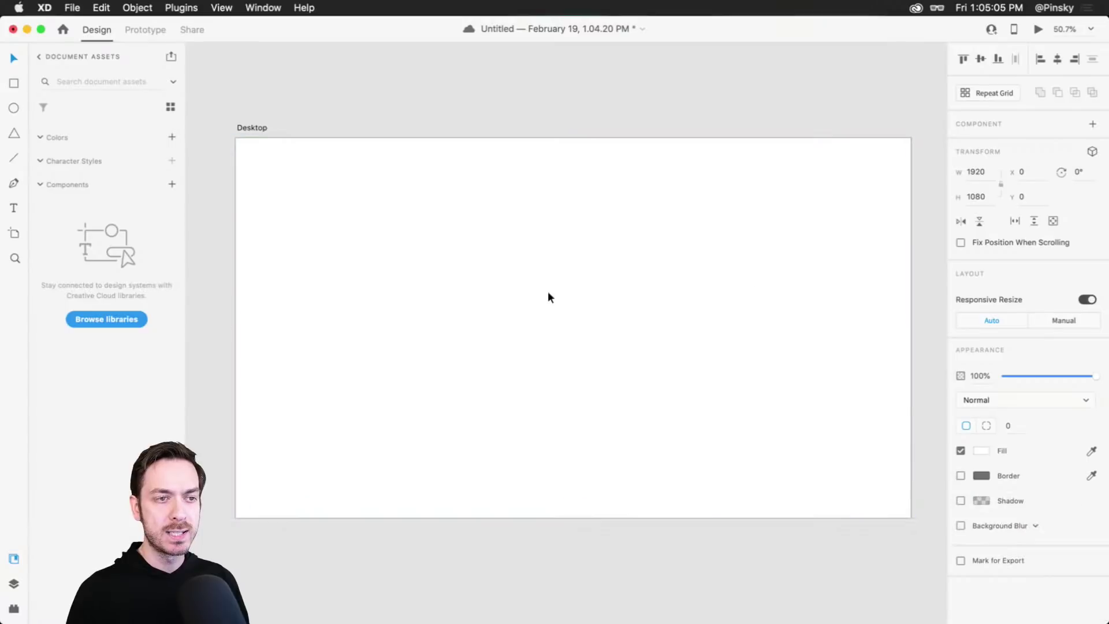
left_click(981, 451)
left_click(819, 405)
left_click(757, 282)
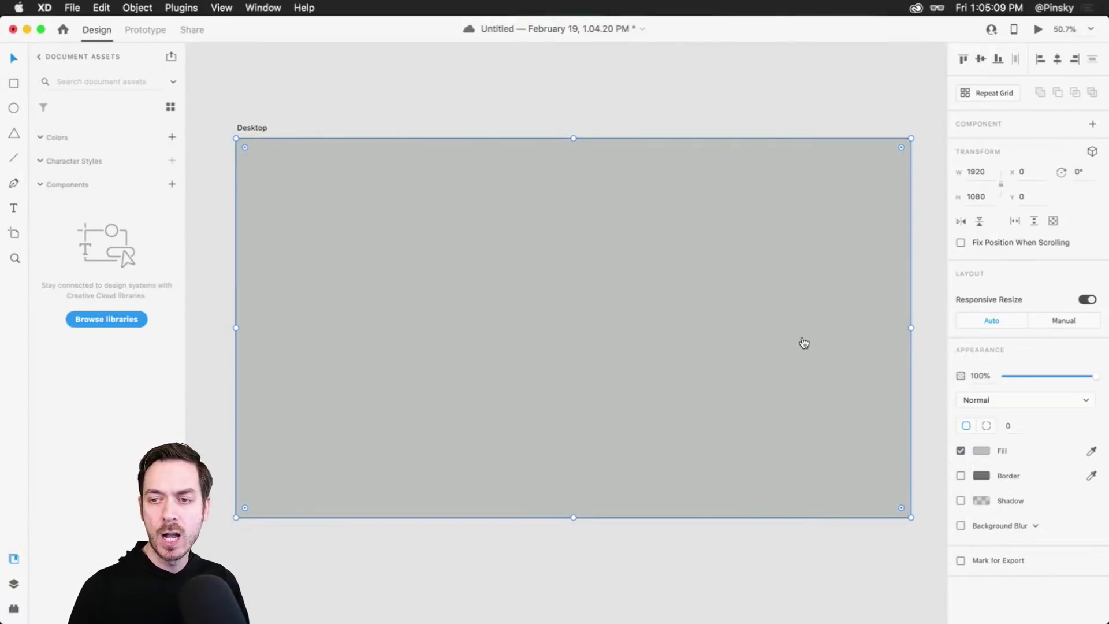
Switch to Finder and fill the grey rectangle with the pink-to-blue gradient image AdobeStock_179145898.jpeg from the Backgrounds folder.
key("super+Tab")
left_click(407, 133)
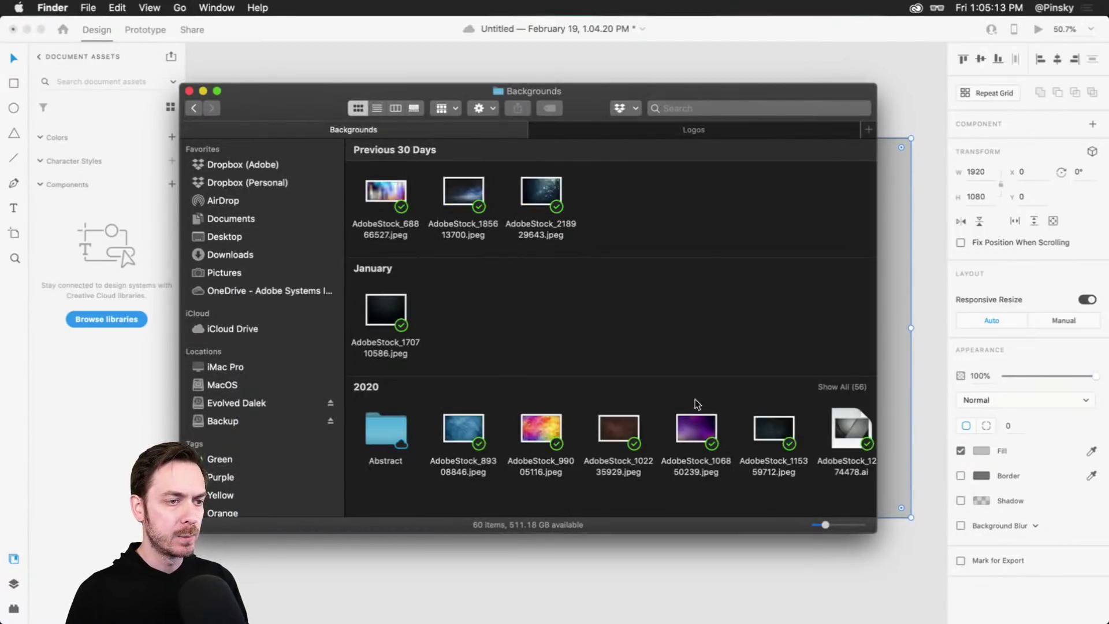
scroll(690, 430, "right", 10)
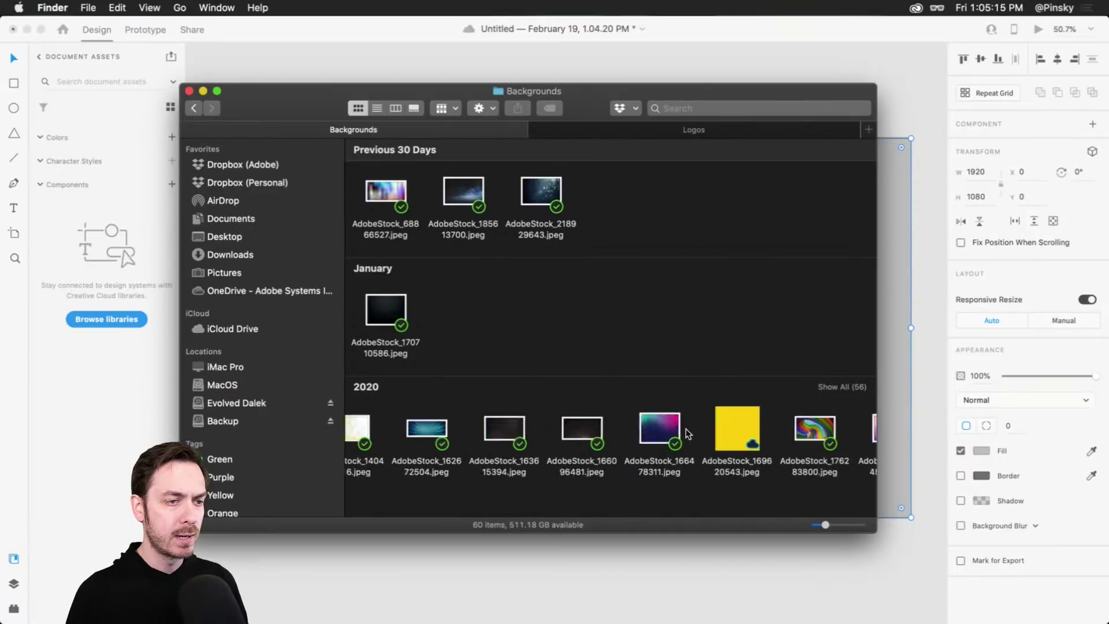
scroll(688, 434, "right", 5)
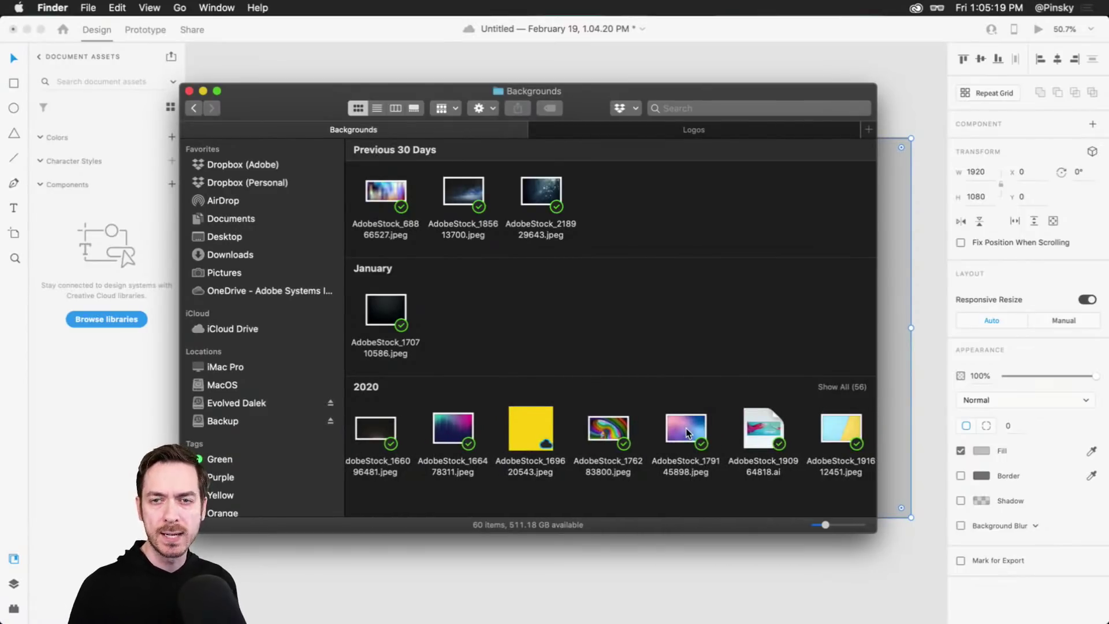
left_click(687, 431)
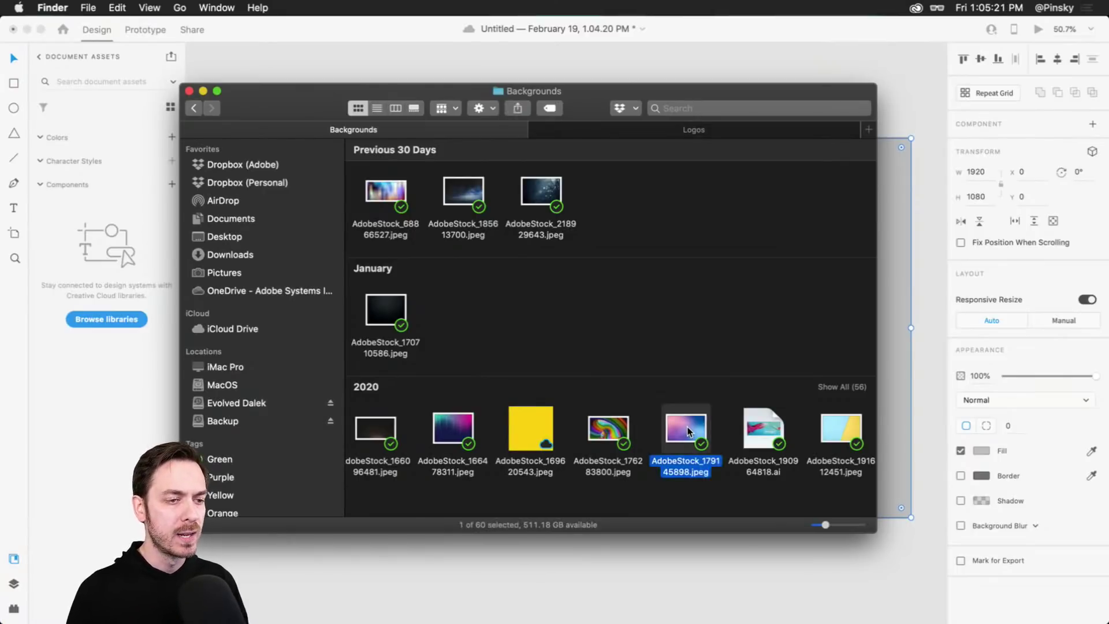
key("space")
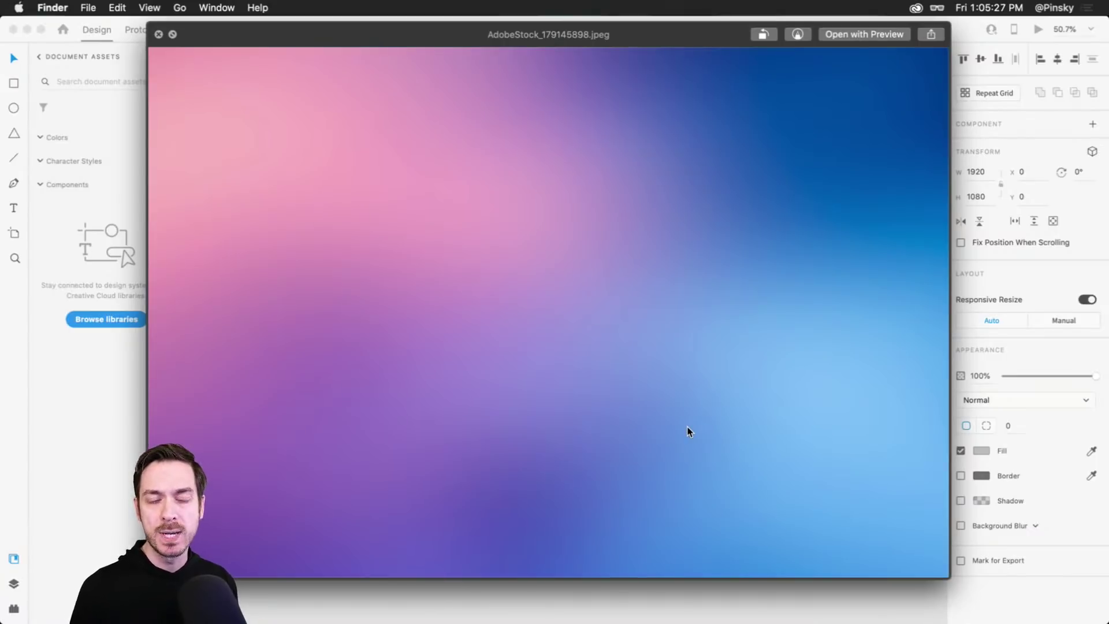
key("space")
left_click_drag(691, 428, 590, 407)
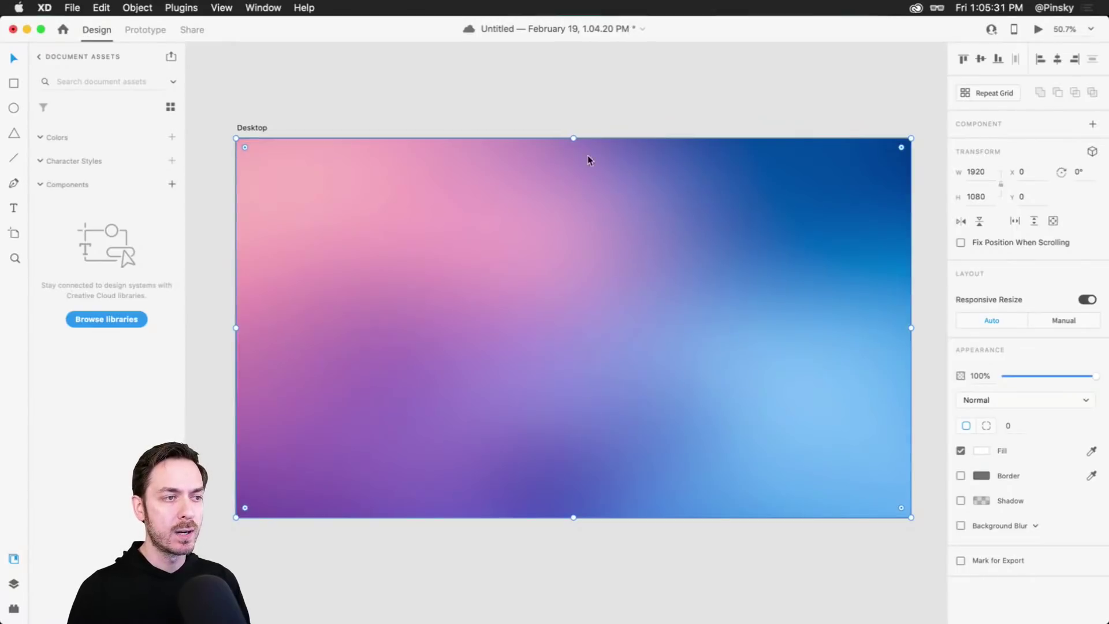
left_click(582, 119)
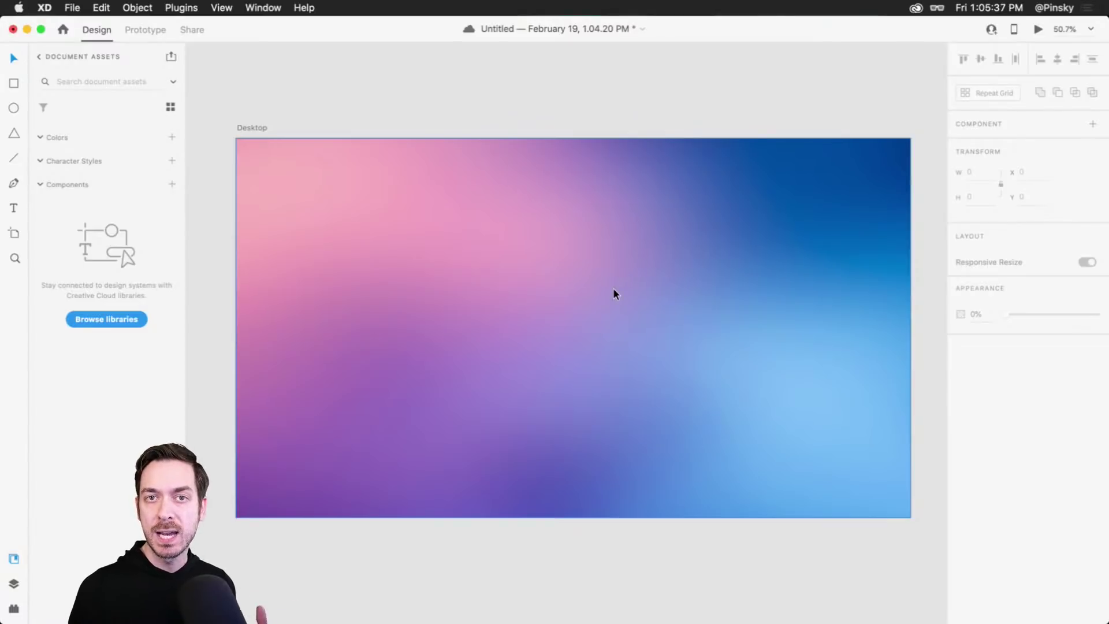
Draw a white rectangle about 1251 x 792 over the gradient background and centre it on the artboard.
key("r")
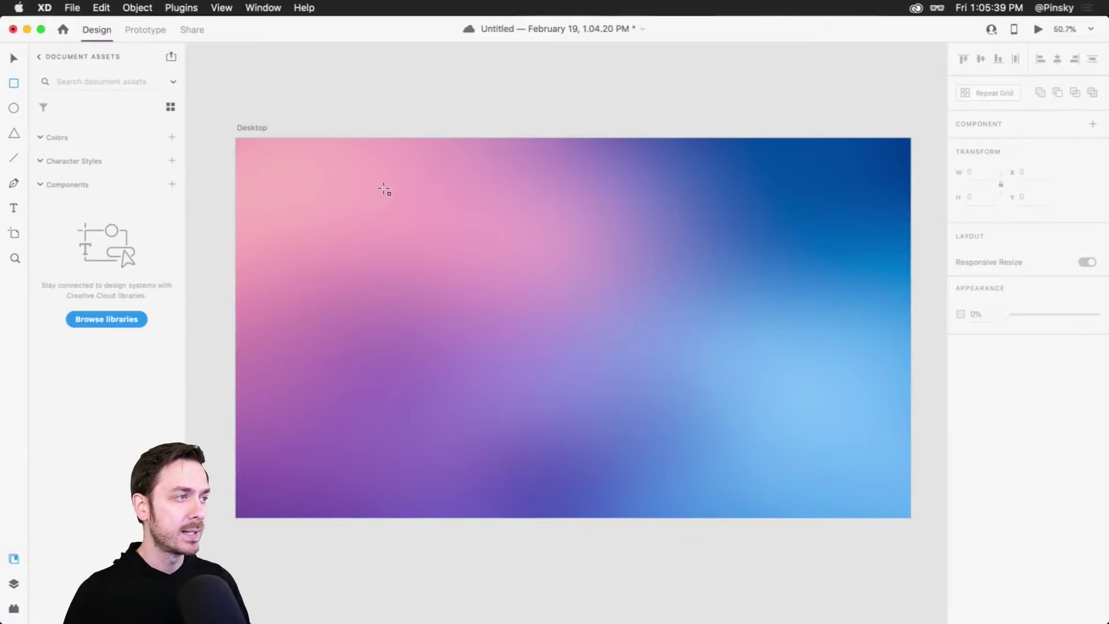
left_click_drag(394, 178, 834, 460)
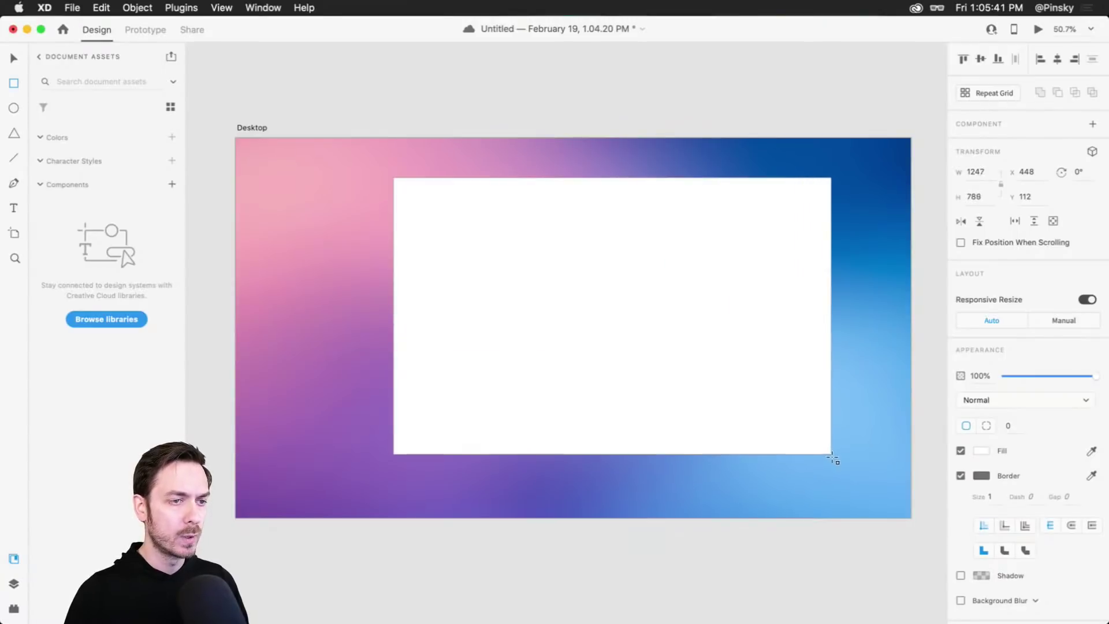
left_click_drag(661, 350, 623, 357)
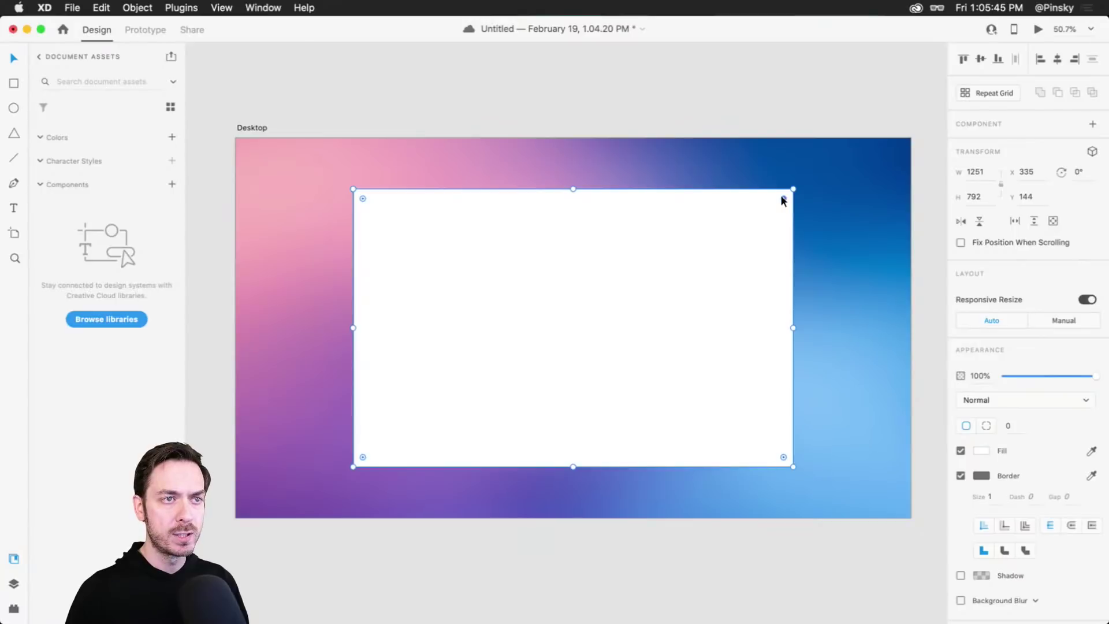
Round the white rectangle's corners to a radius of 32 and remove its border.
left_click_drag(782, 194, 782, 196)
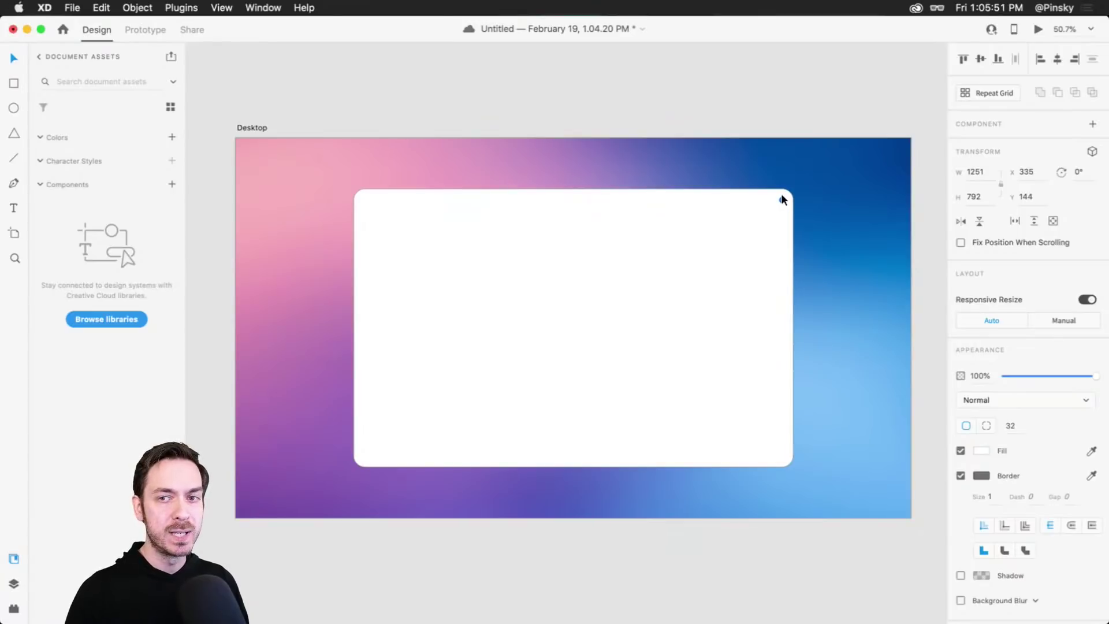
left_click_drag(781, 197, 782, 197)
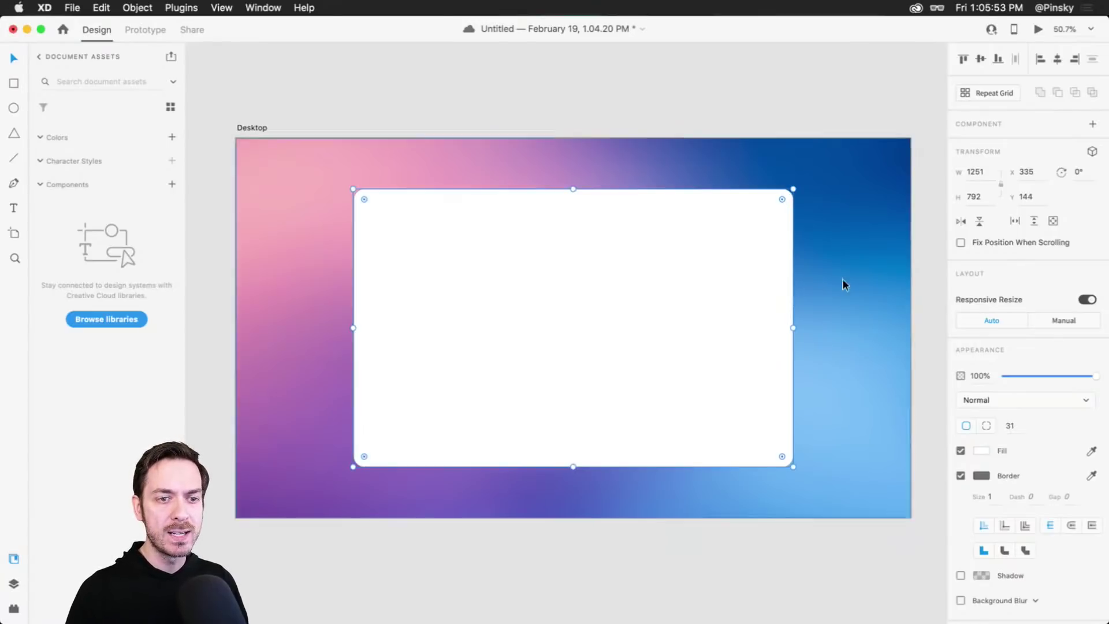
left_click(1014, 428)
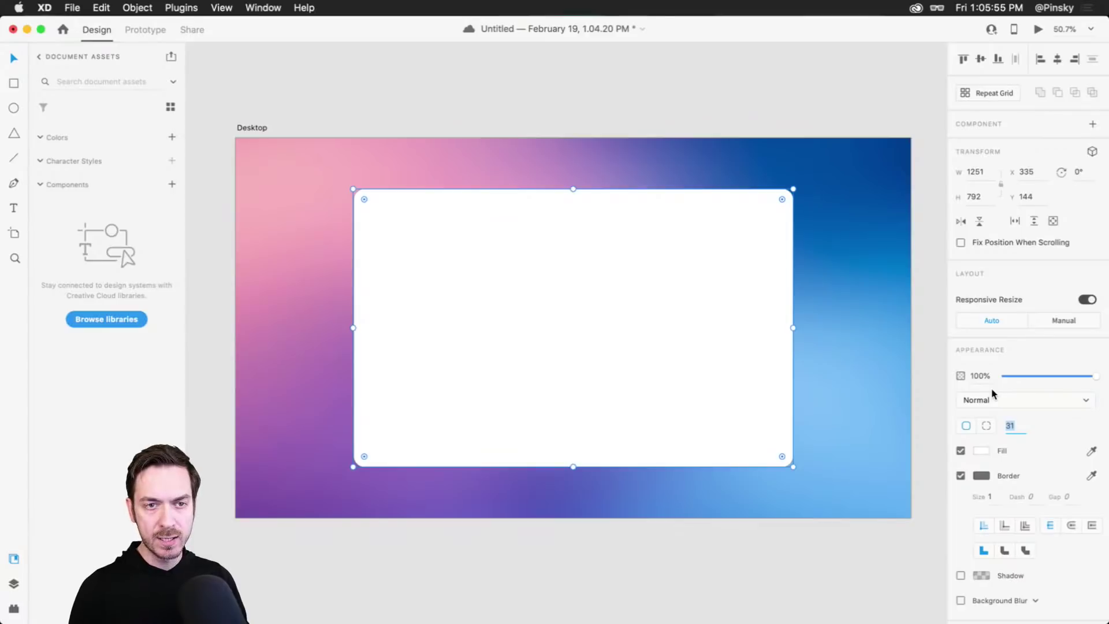
type("32")
key("Return")
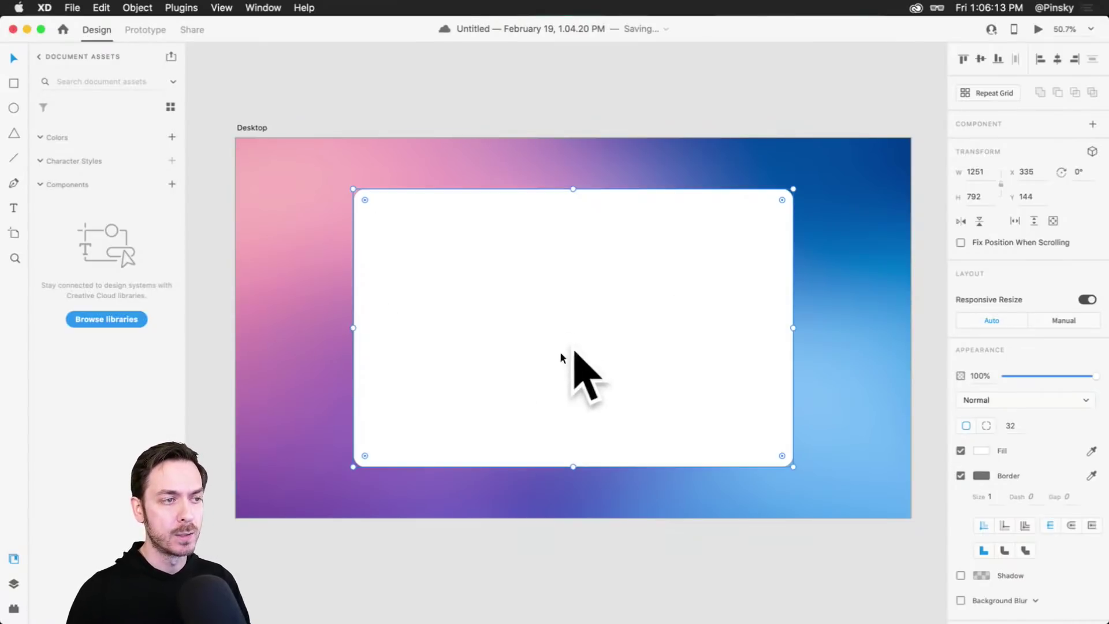
left_click(960, 476)
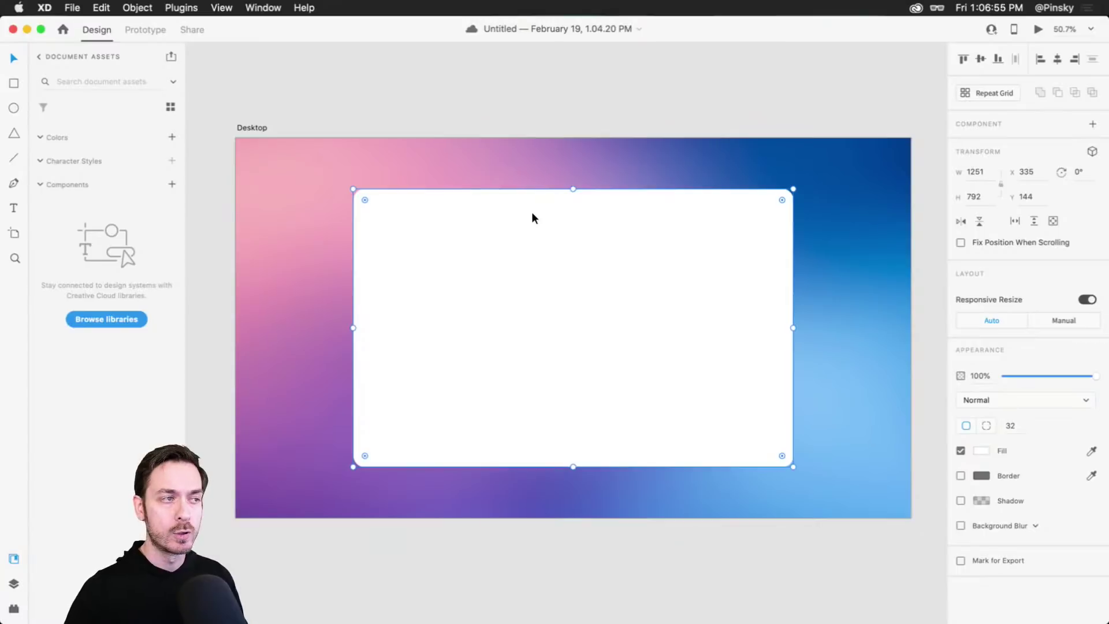
Draw a rectangle about 967 x 204 overlapping the upper-left corner of the white rounded rectangle.
scroll(532, 212, "up", 2)
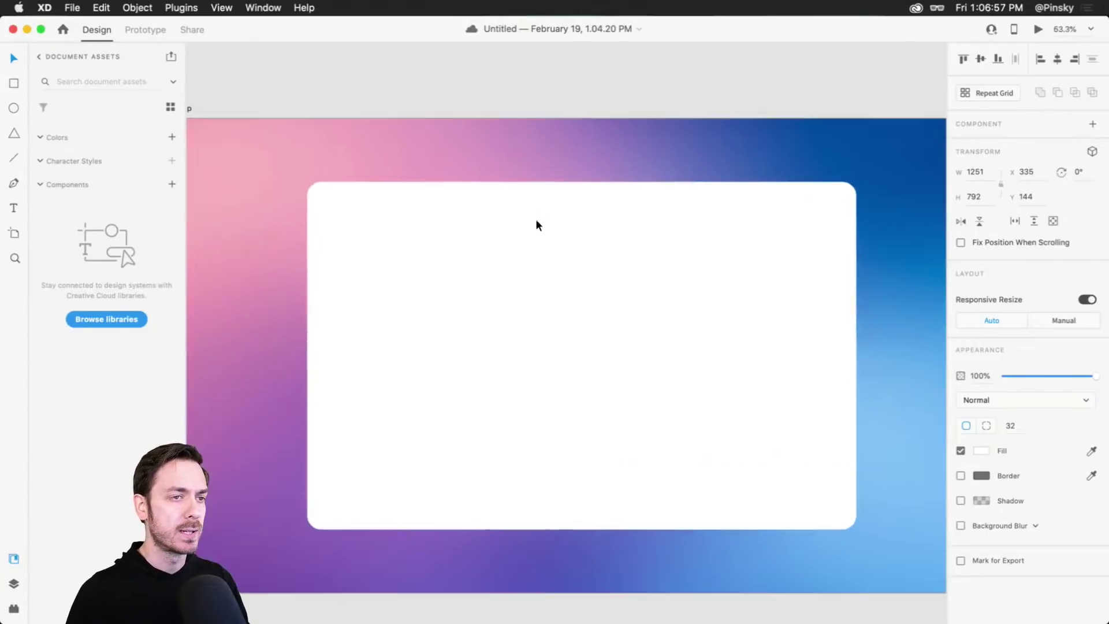
scroll(540, 292, "down", 1)
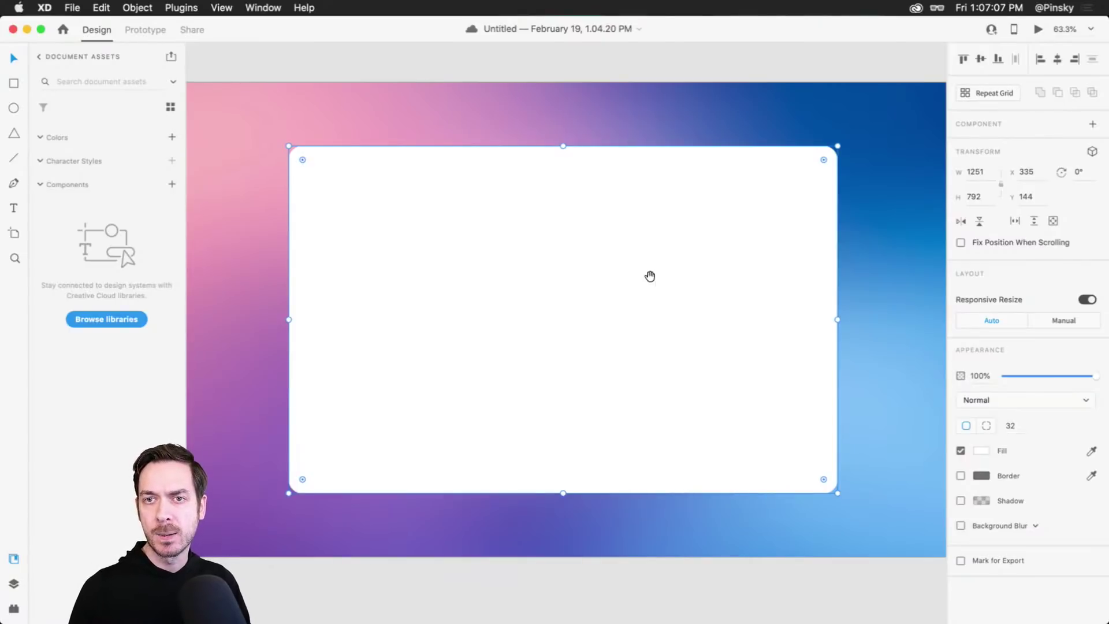
mouse_move(651, 275)
left_mouse_down()
mouse_move(661, 282)
mouse_move(644, 270)
left_mouse_up()
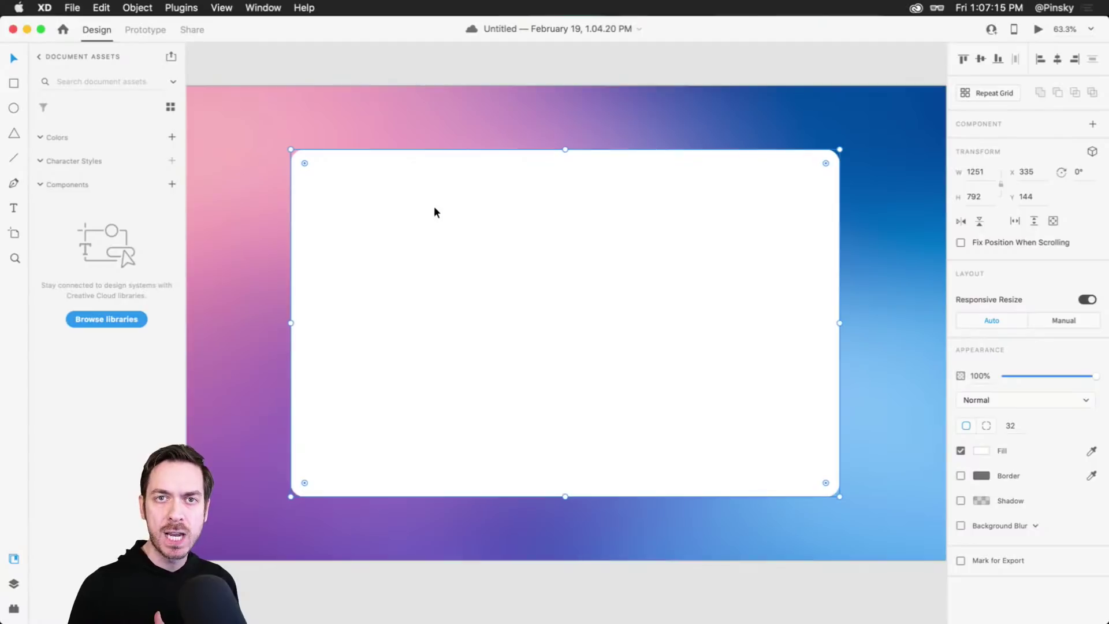
key("r")
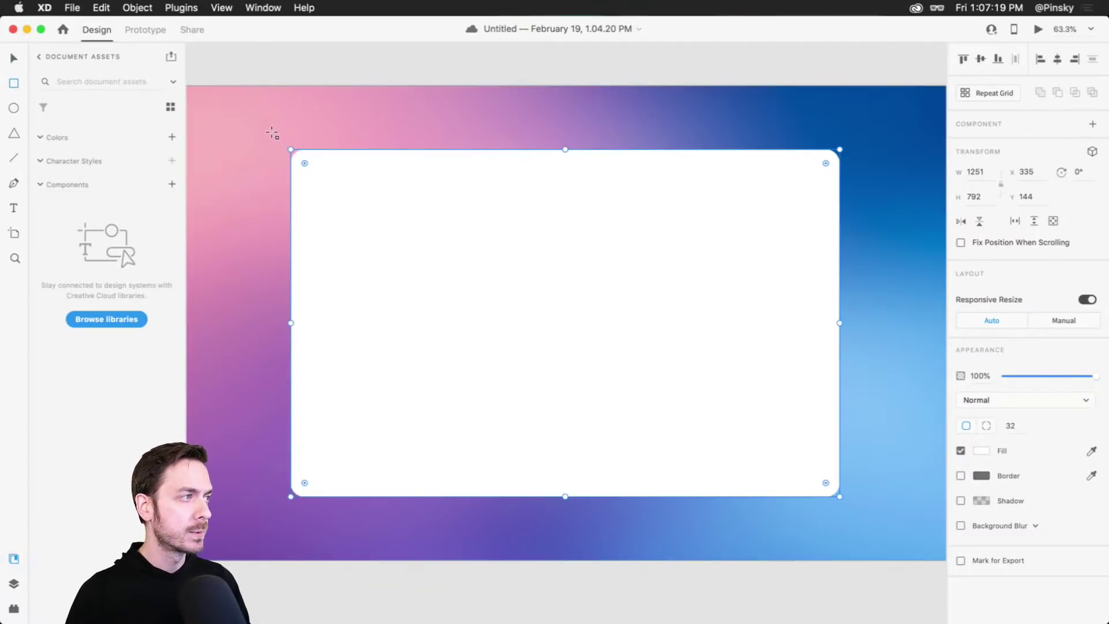
left_click_drag(266, 130, 690, 219)
Fill the new rectangle with pinkish red #F84156 and remove its border.
left_click(982, 451)
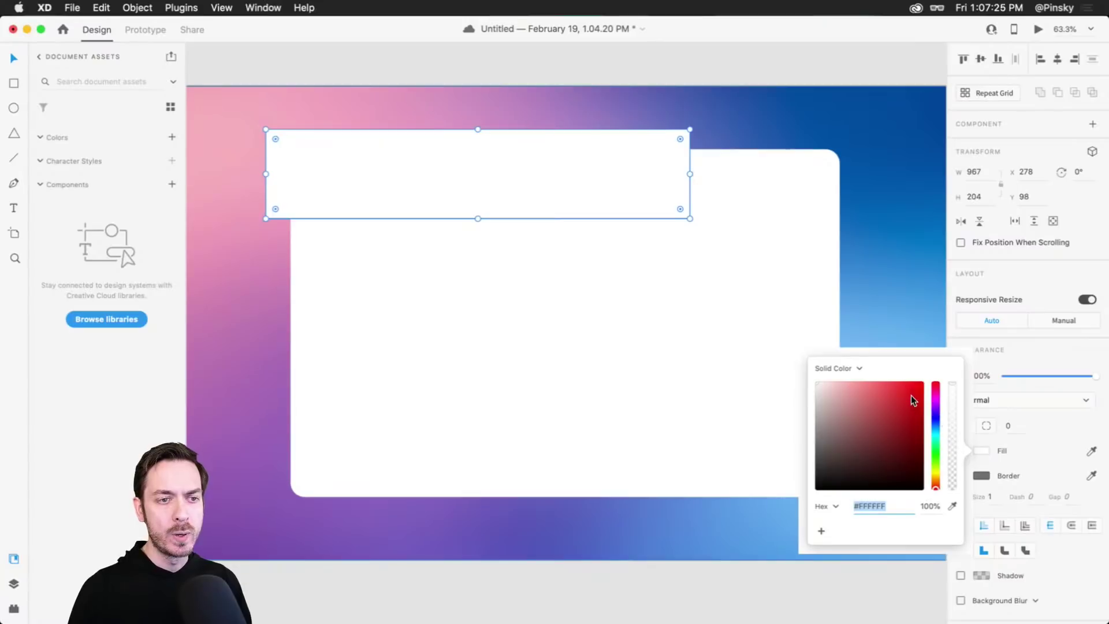
left_click(895, 384)
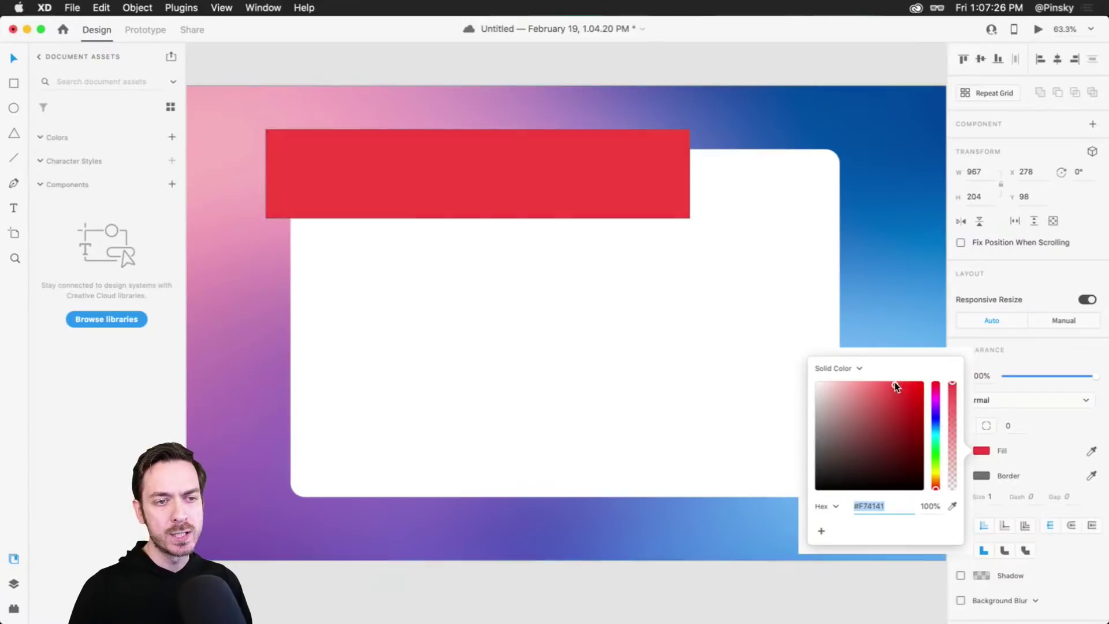
left_click(936, 385)
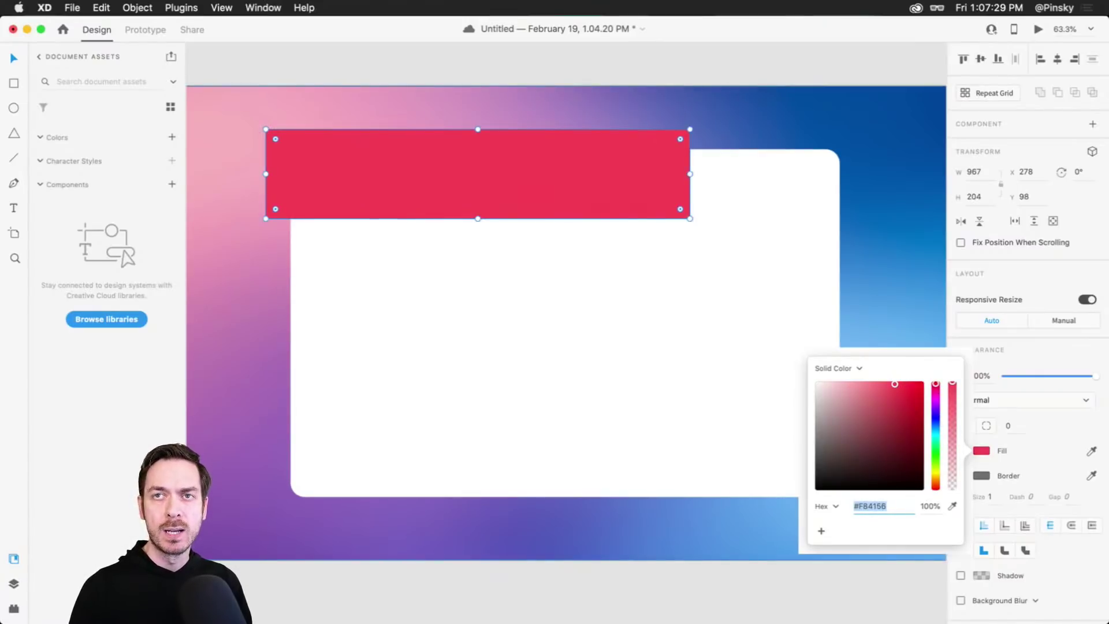
left_click(812, 20)
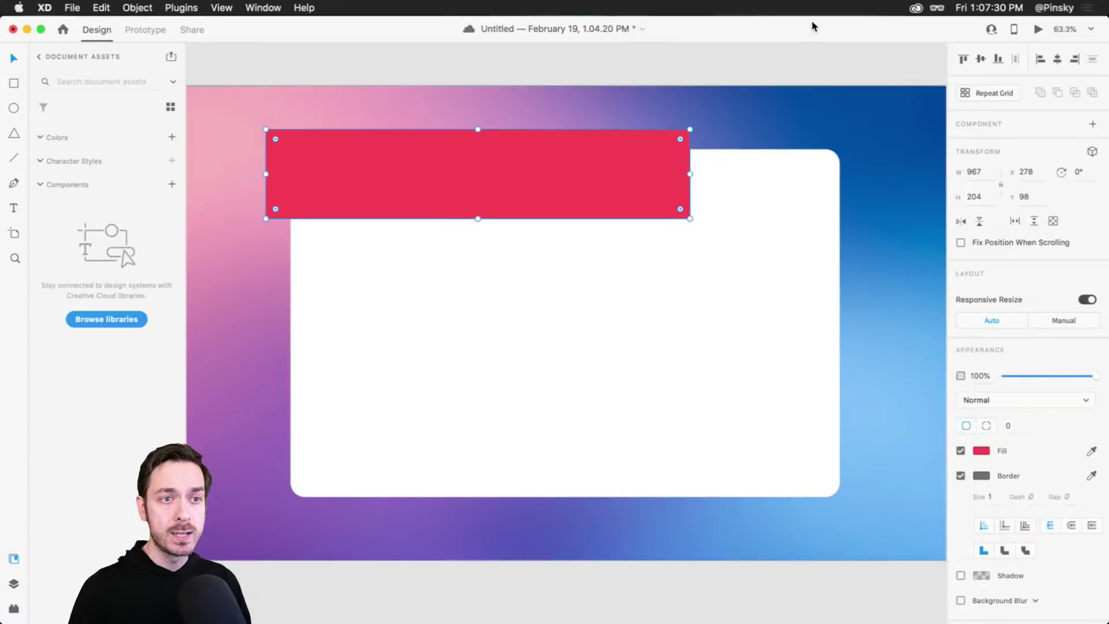
left_click(961, 477)
Change the red rectangle's fill to a linear gradient running horizontally from its left edge to its right edge.
scroll(713, 354, "up", 3)
scroll(733, 329, "down", 1)
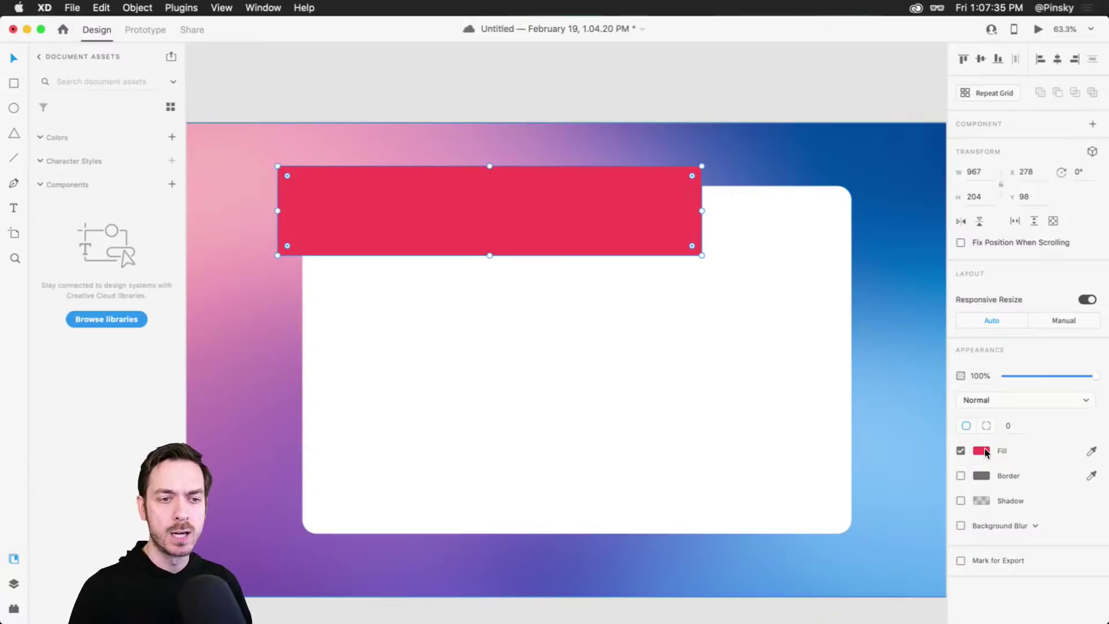
left_click(983, 451)
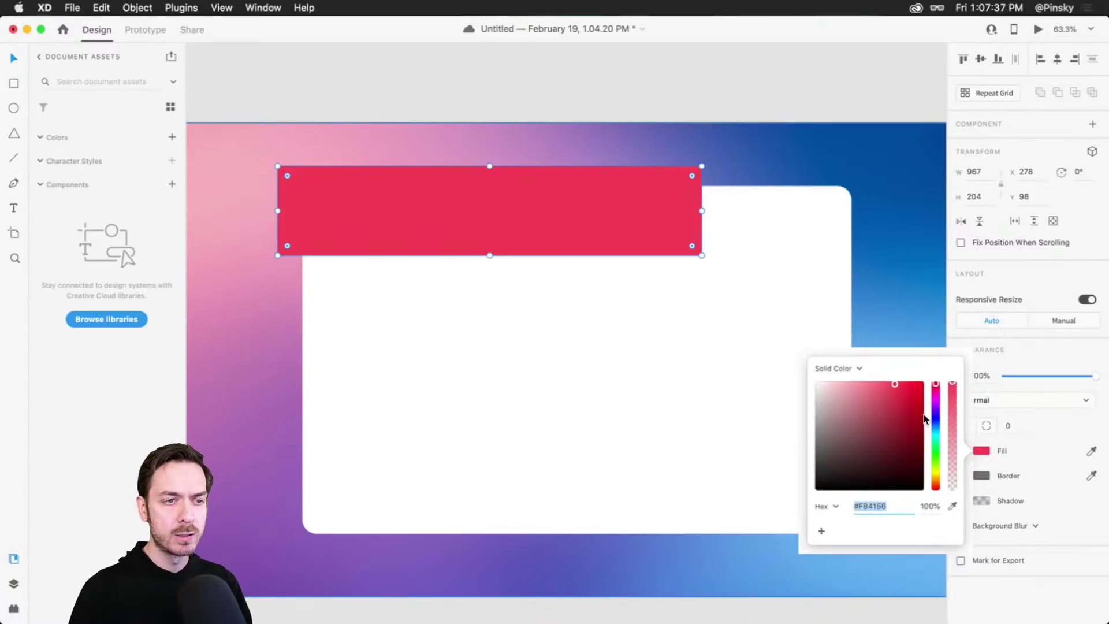
left_click(839, 369)
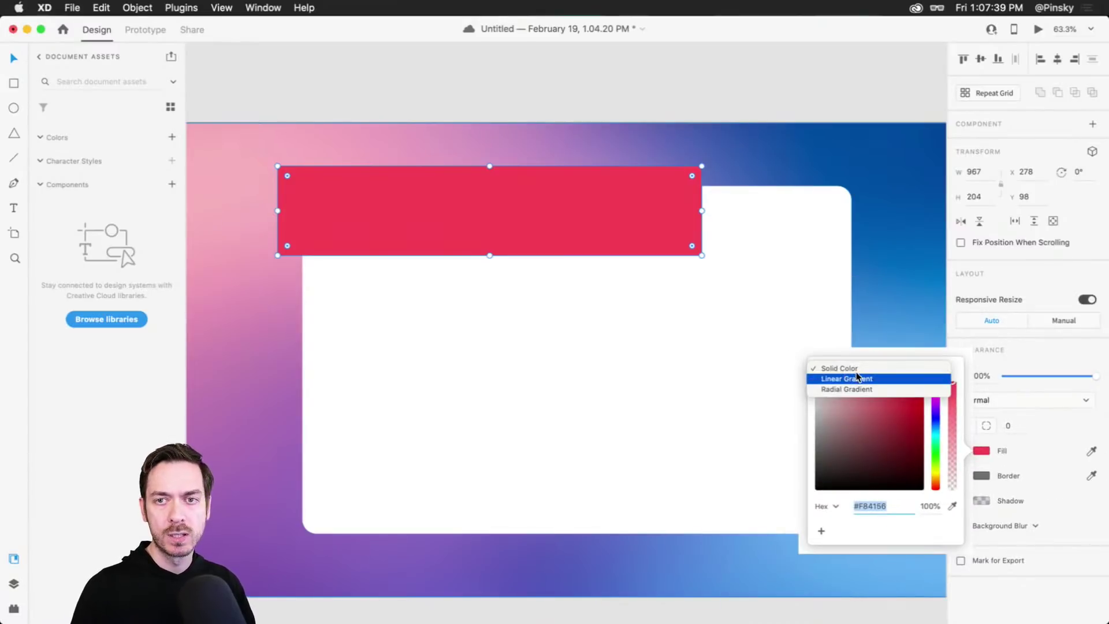
left_click(857, 378)
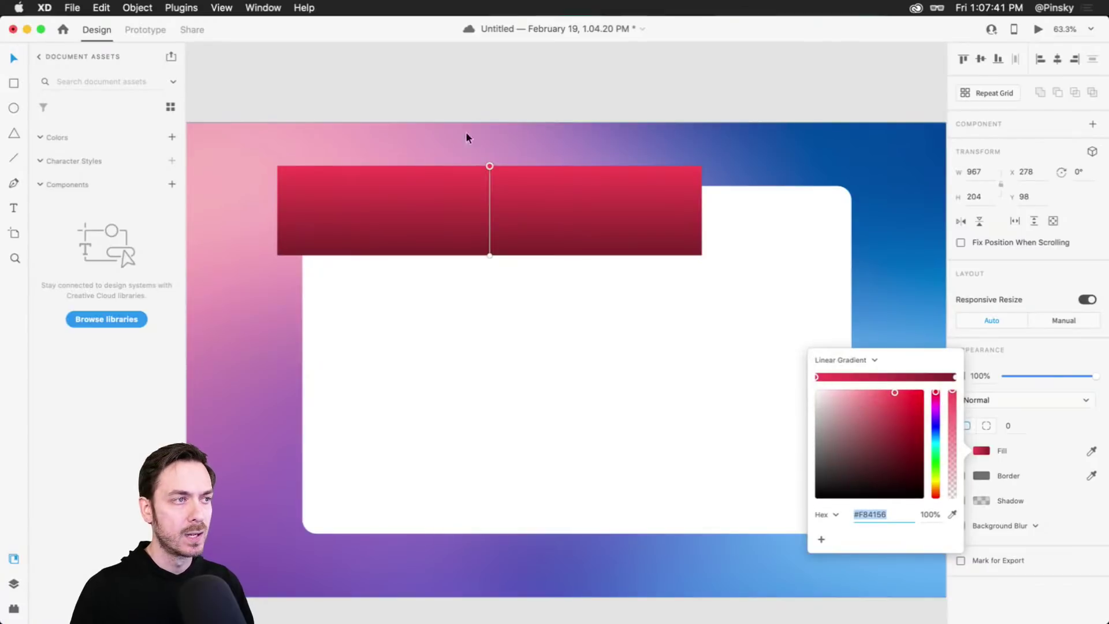
left_click_drag(489, 165, 278, 210)
left_click_drag(482, 244, 702, 210)
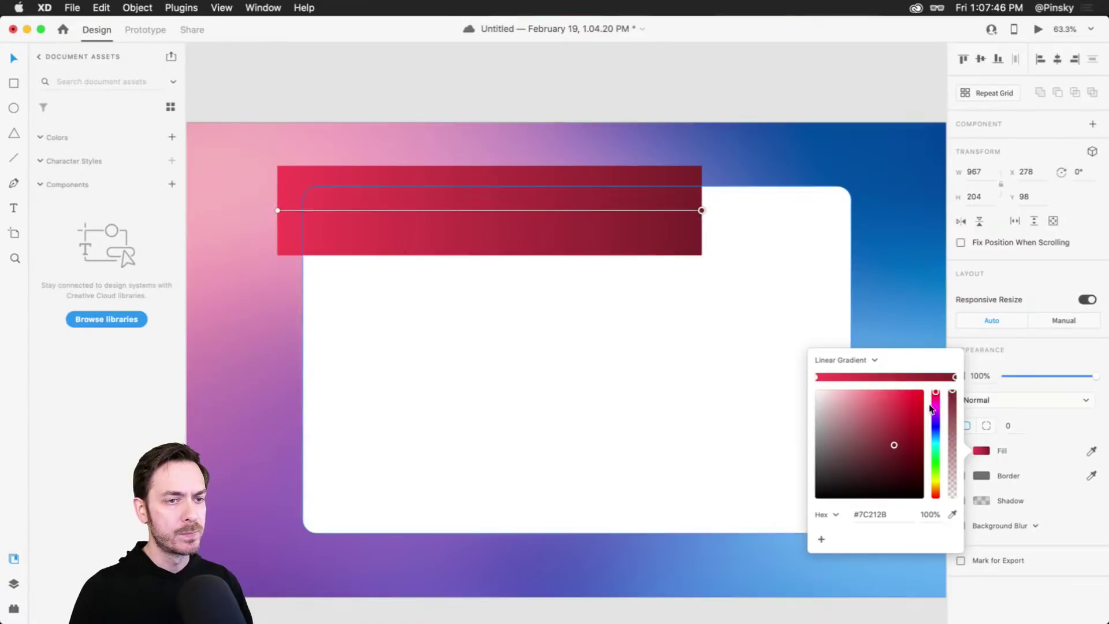
Set the gradient's left colour stop to pink #F8416B.
left_click(816, 377)
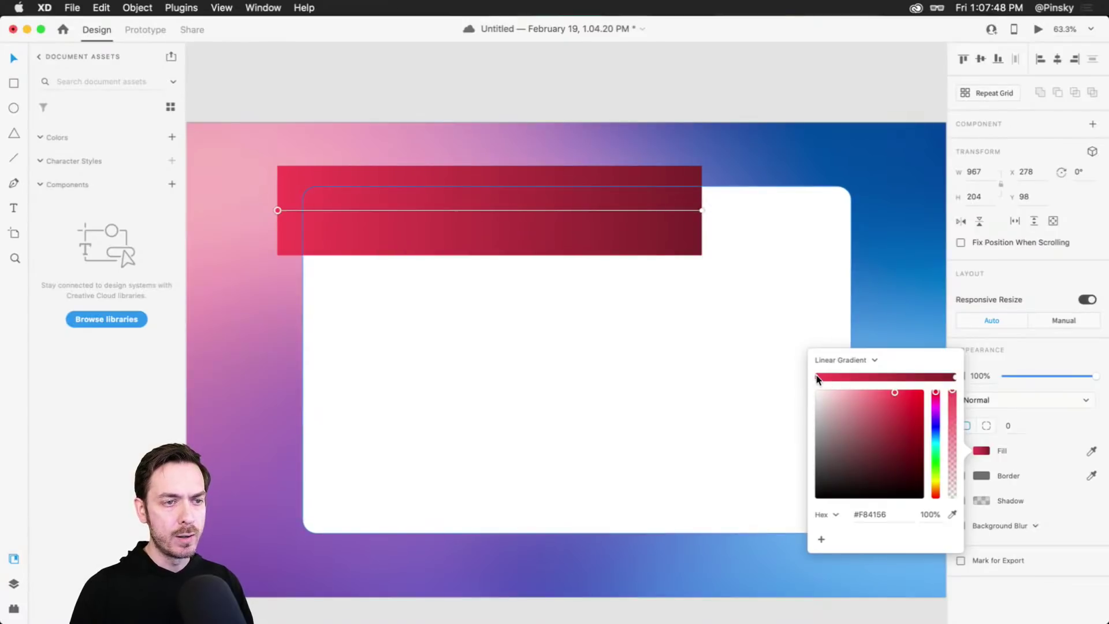
left_click(937, 394)
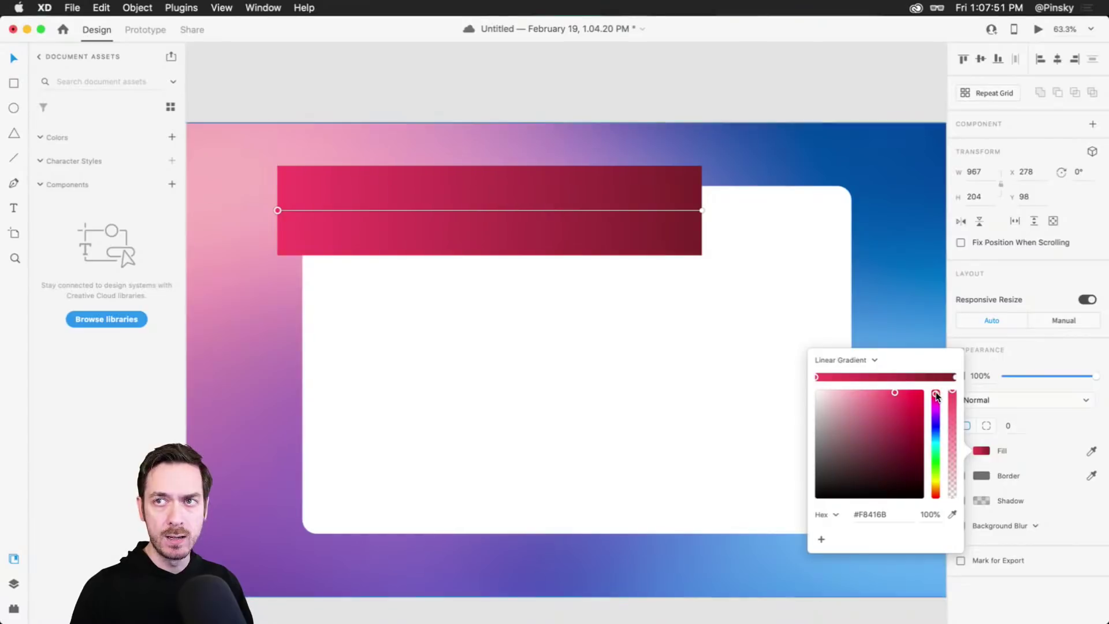
left_click(936, 393)
Set the gradient's right colour stop to orange-red #DE3F22.
left_click(954, 377)
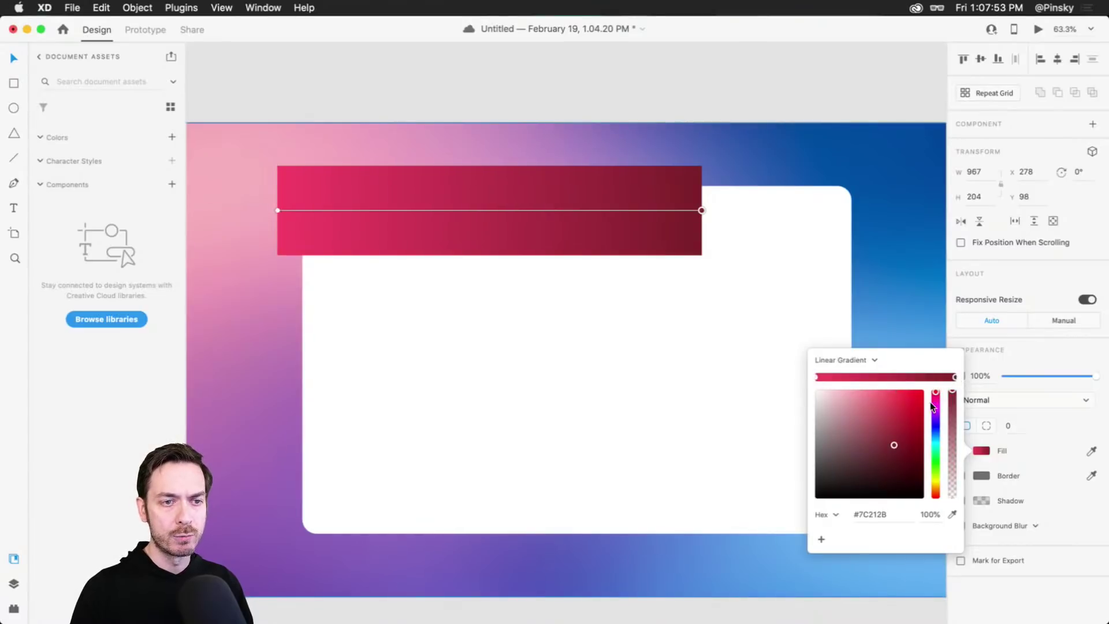
left_click(913, 400)
left_click(936, 395)
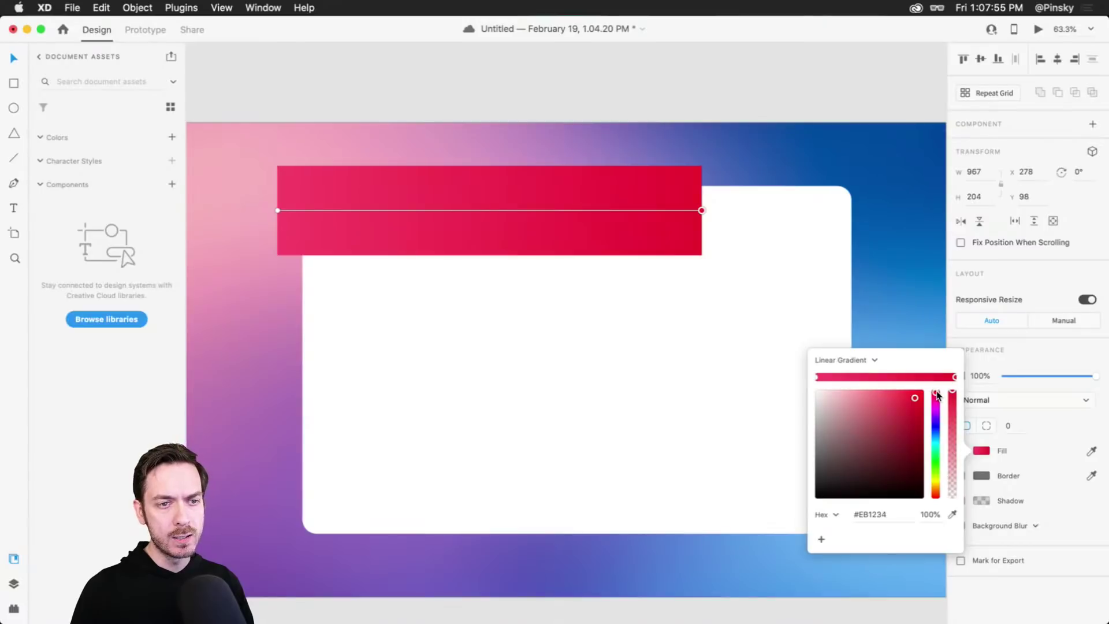
left_click_drag(913, 400, 921, 405)
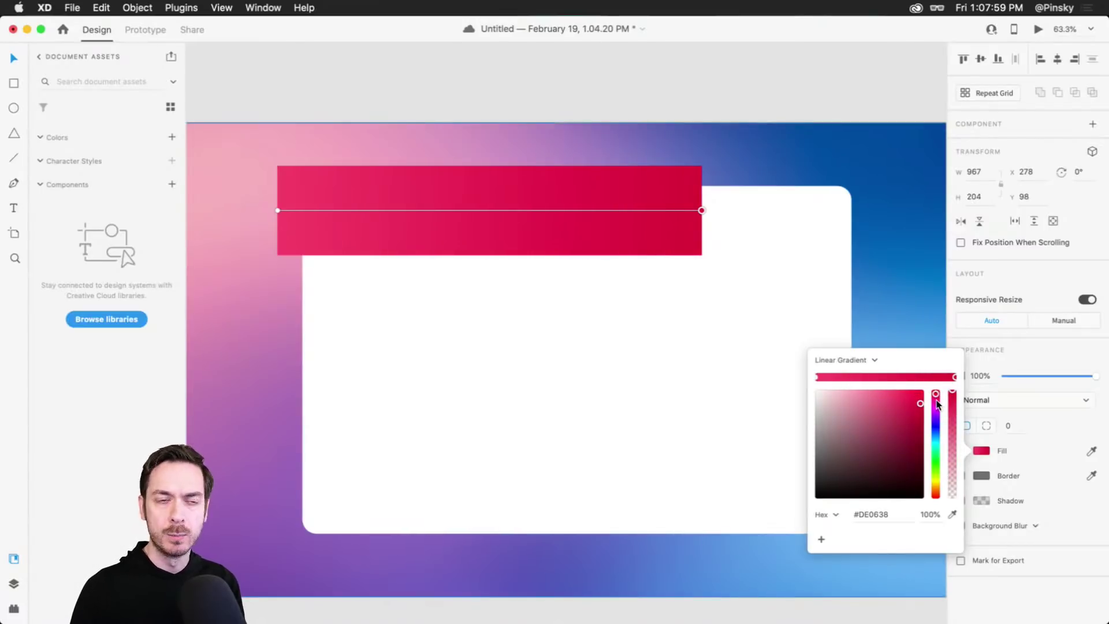
left_click_drag(936, 495, 937, 495)
left_click_drag(913, 407, 905, 404)
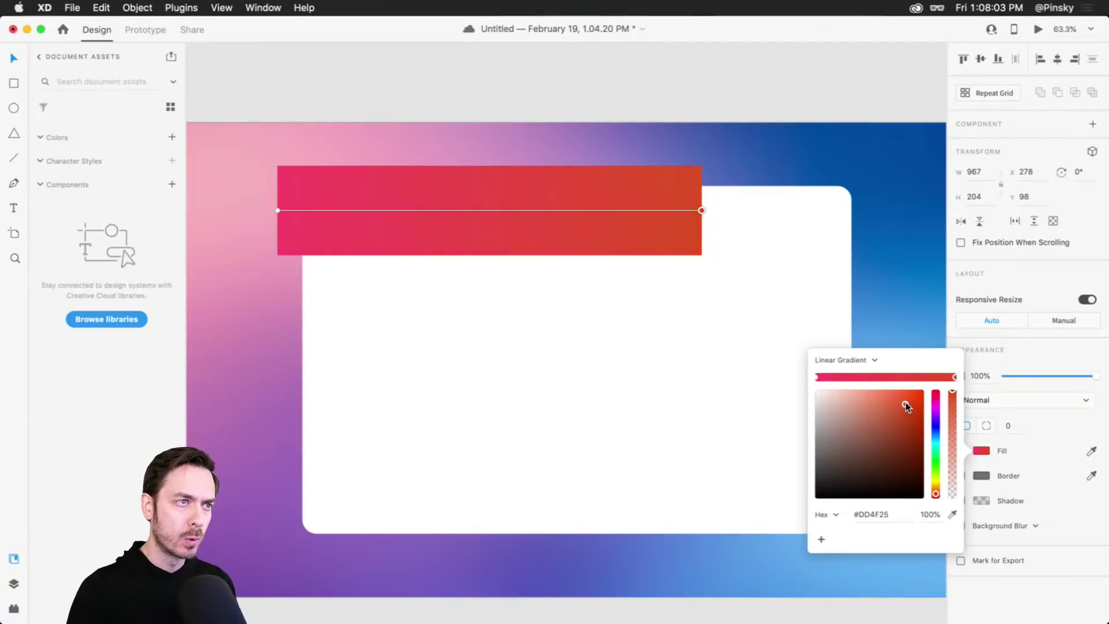
left_click_drag(936, 494, 937, 497)
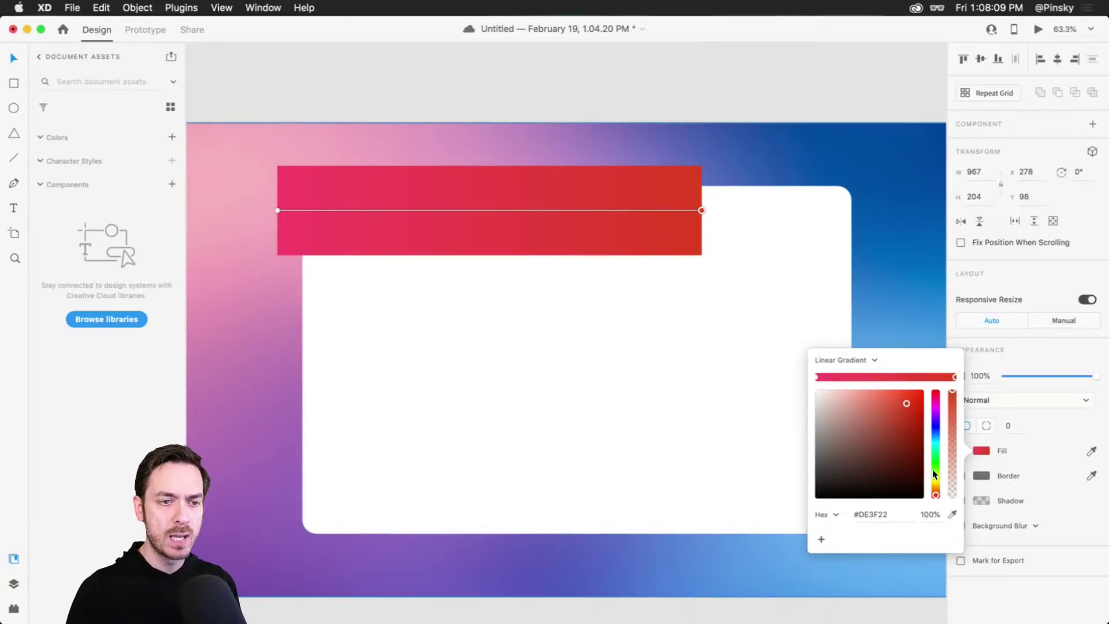
left_click(918, 346)
left_click(644, 198)
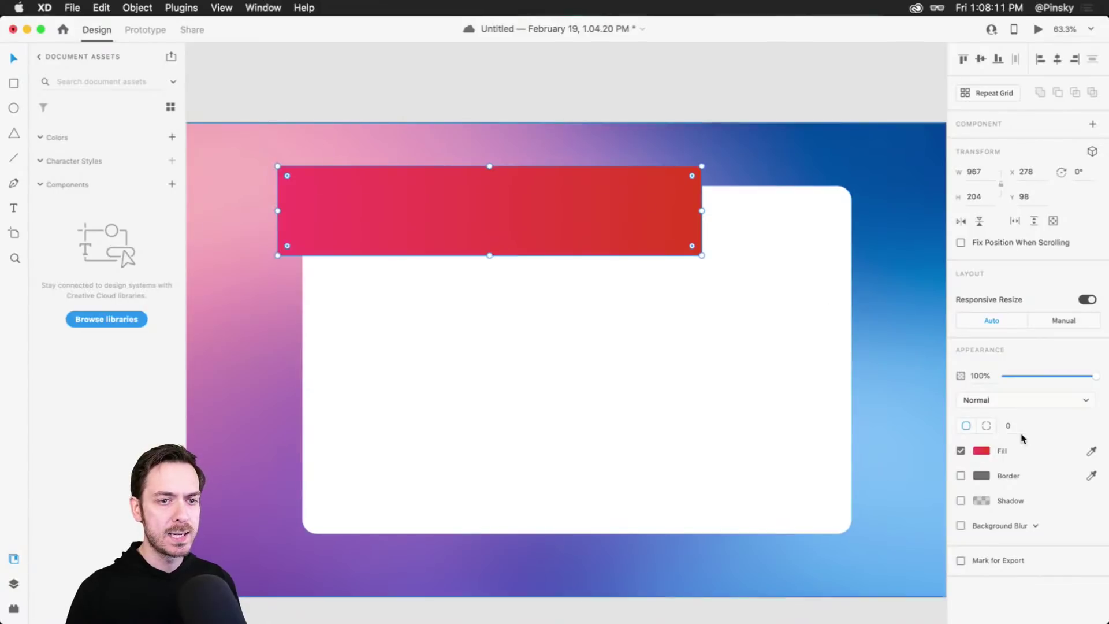
Try dark purple #30077C as the gradient's right colour stop and undo the colour changes.
left_click(982, 451)
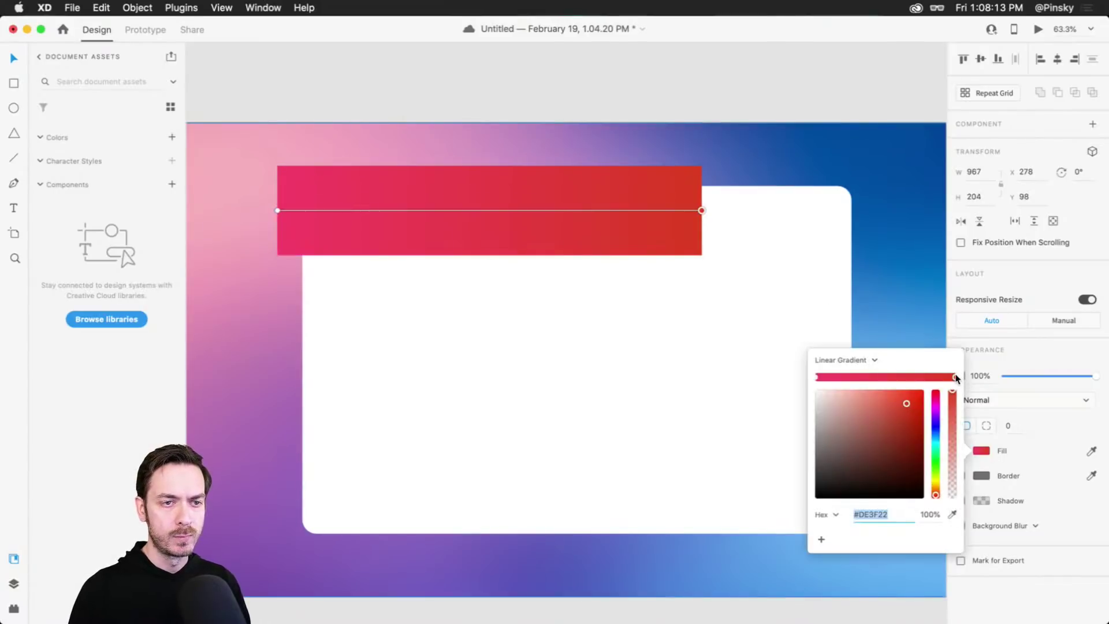
mouse_move(911, 432)
left_mouse_down()
mouse_move(907, 443)
mouse_move(919, 444)
left_mouse_up()
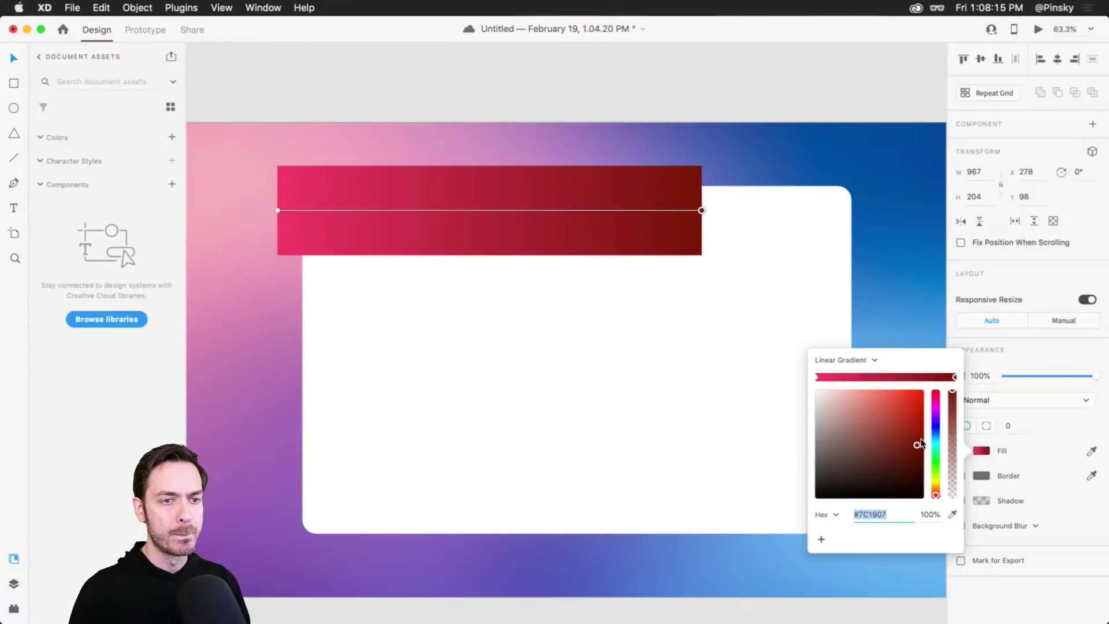
left_click_drag(936, 407, 936, 420)
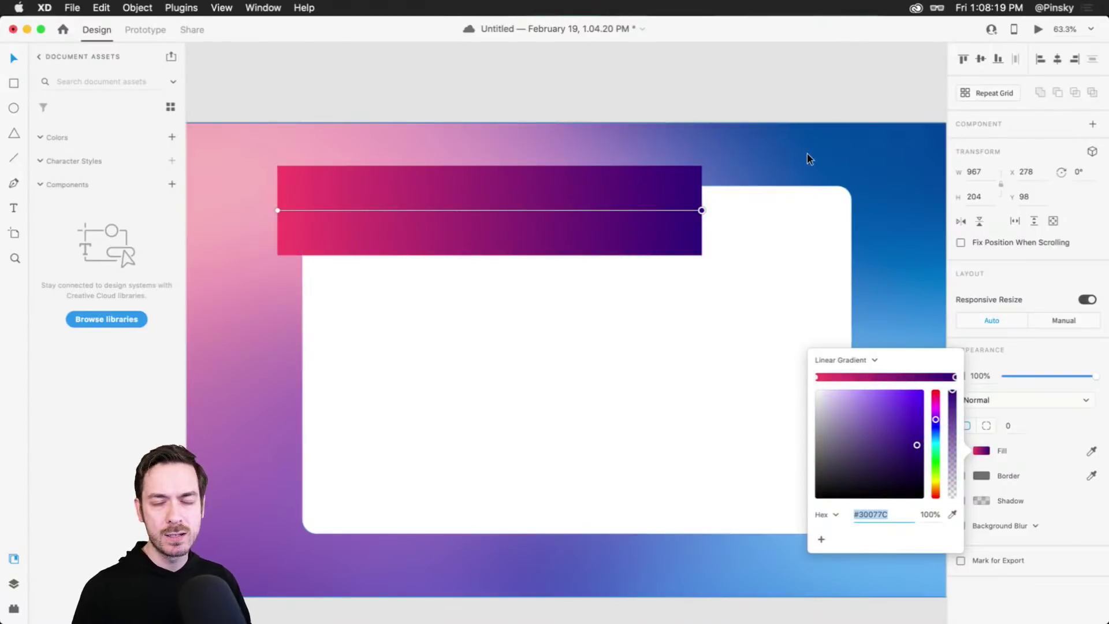
key("super+z")
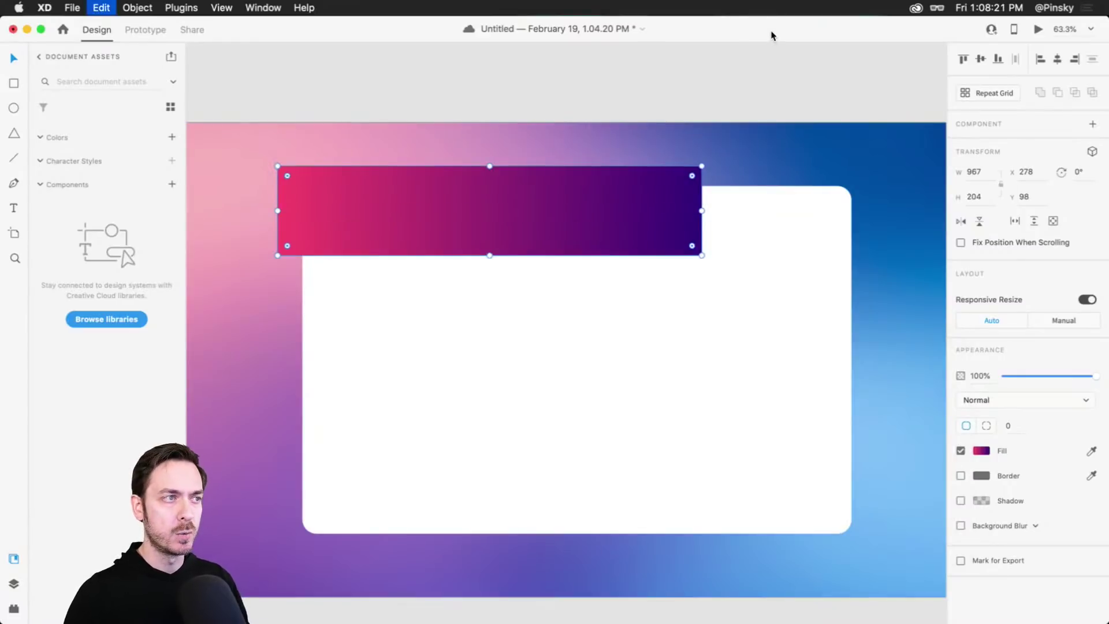
key("super+z")
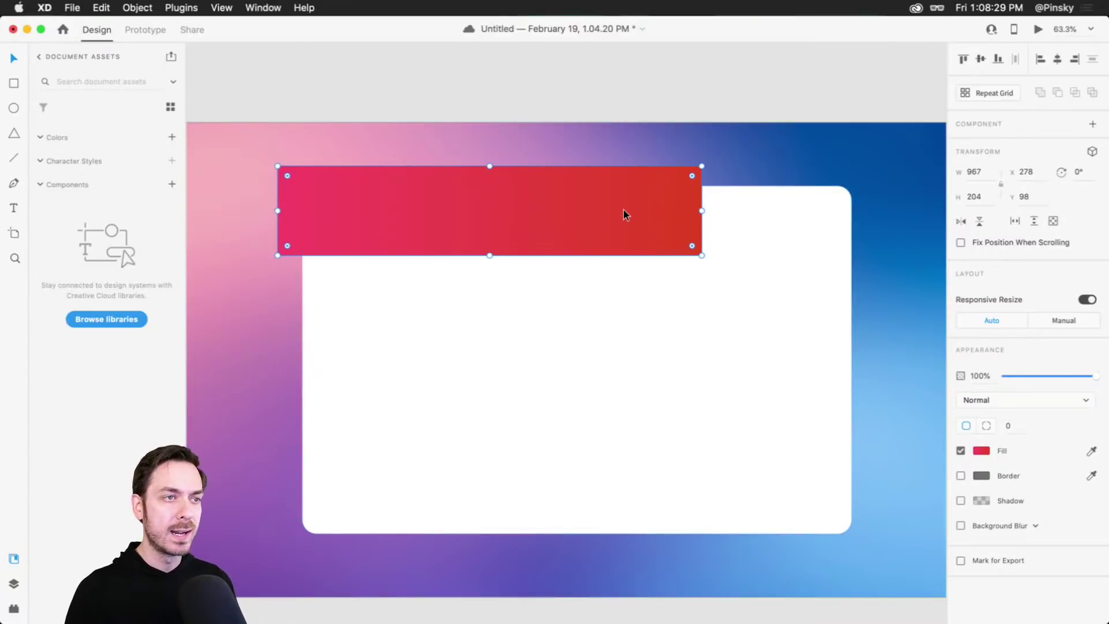
Move the gradient rectangle up to Y 74 and raise only its lower-right corner point to about Y 142, slanting the lower edge.
left_click_drag(623, 210, 623, 206)
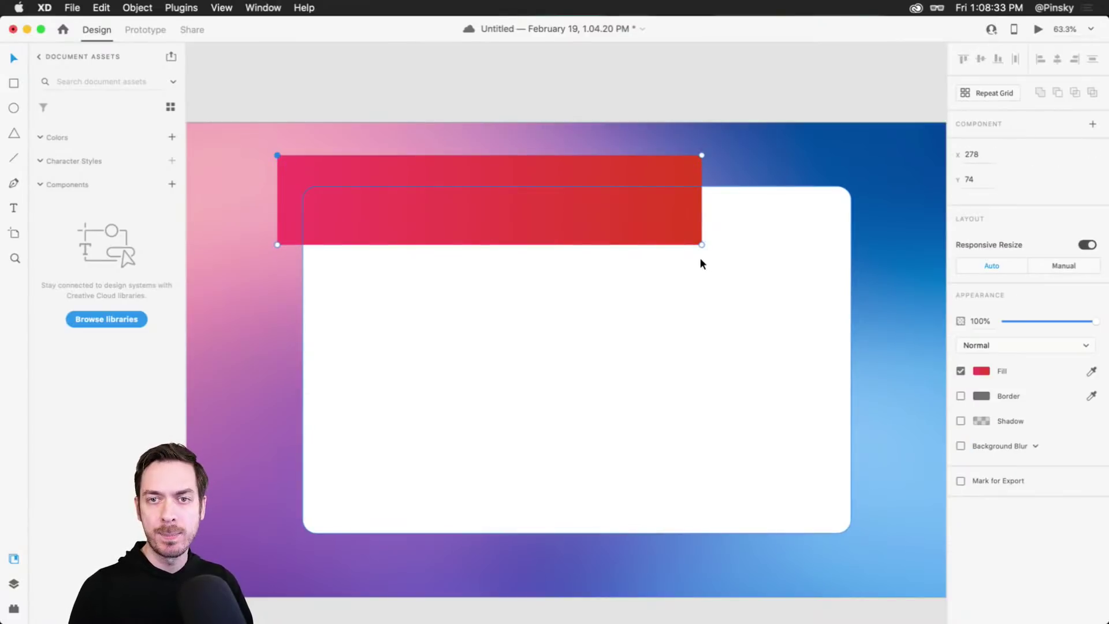
left_click_drag(701, 244, 699, 189)
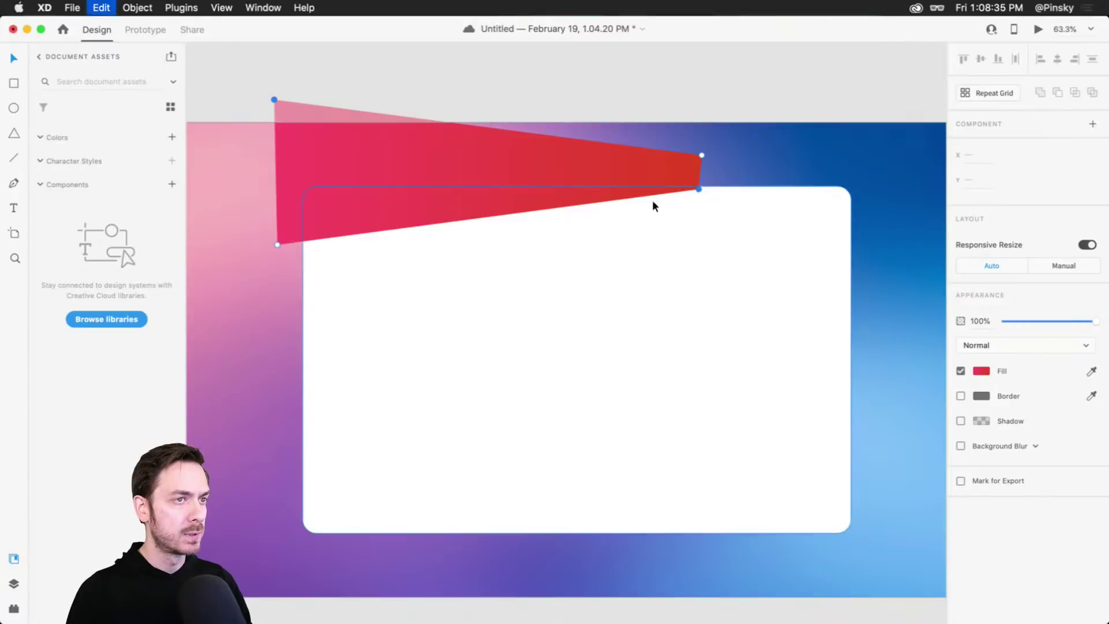
key("super+z")
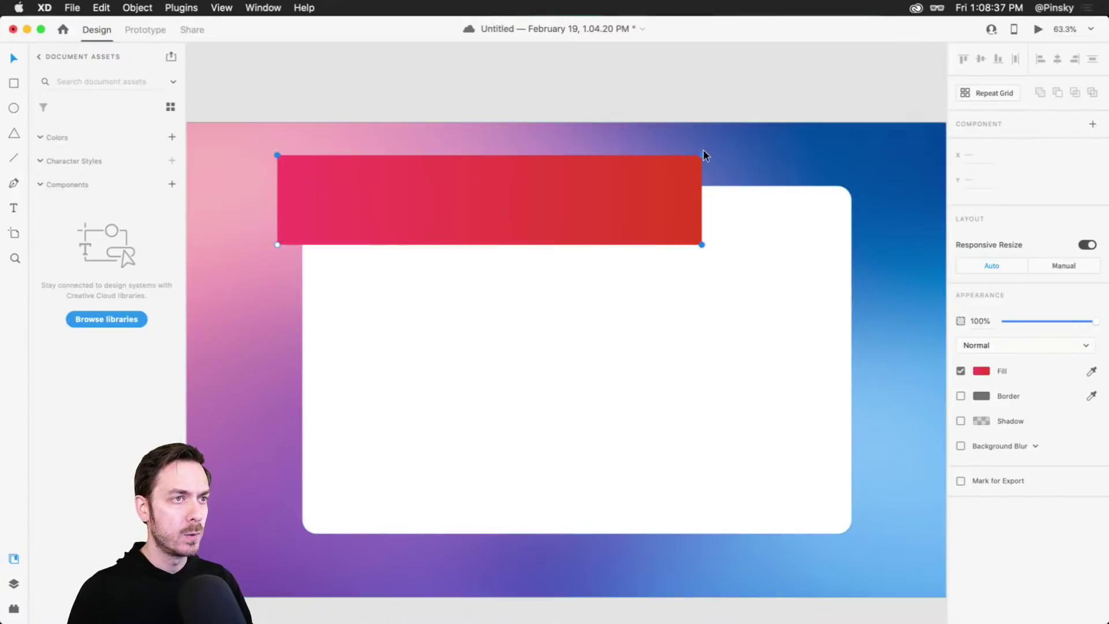
left_click(702, 244)
left_click_drag(703, 243, 703, 184)
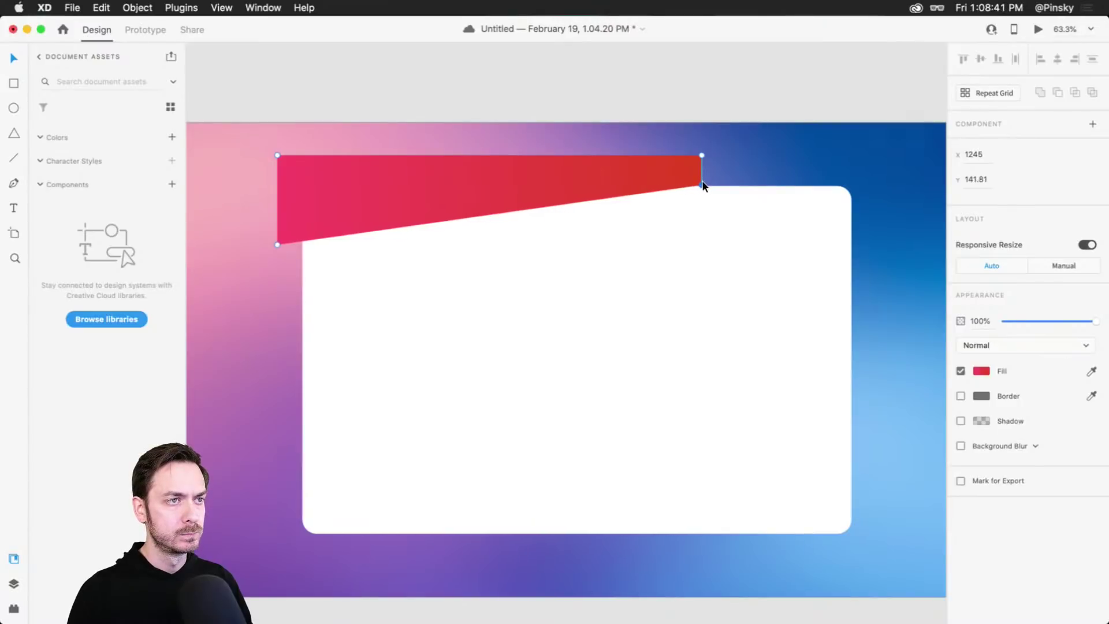
left_click(681, 116)
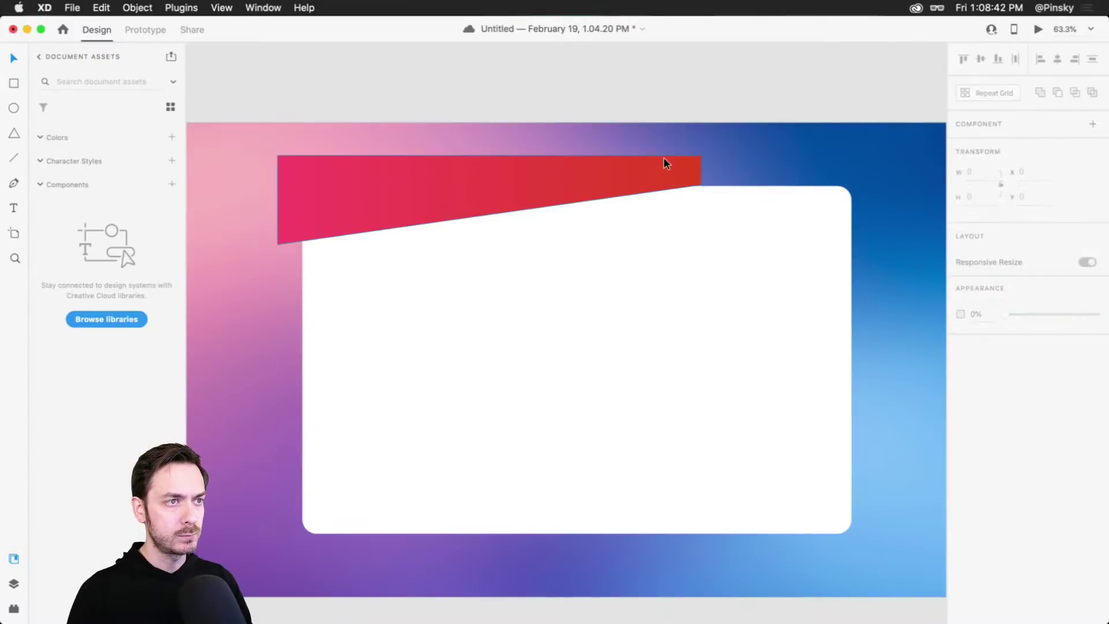
Duplicate the slanted gradient shape and place the copy, flipped horizontally, overlapping its right end at X 1038, Y 74.
left_click(618, 178)
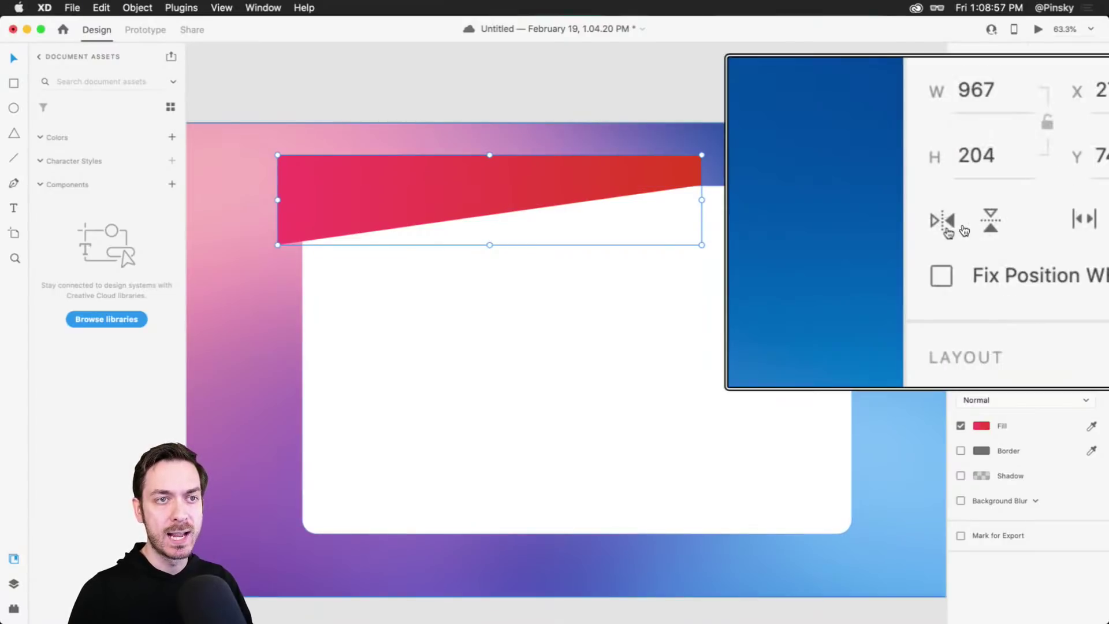
left_click(961, 221)
left_click_drag(703, 197, 822, 185)
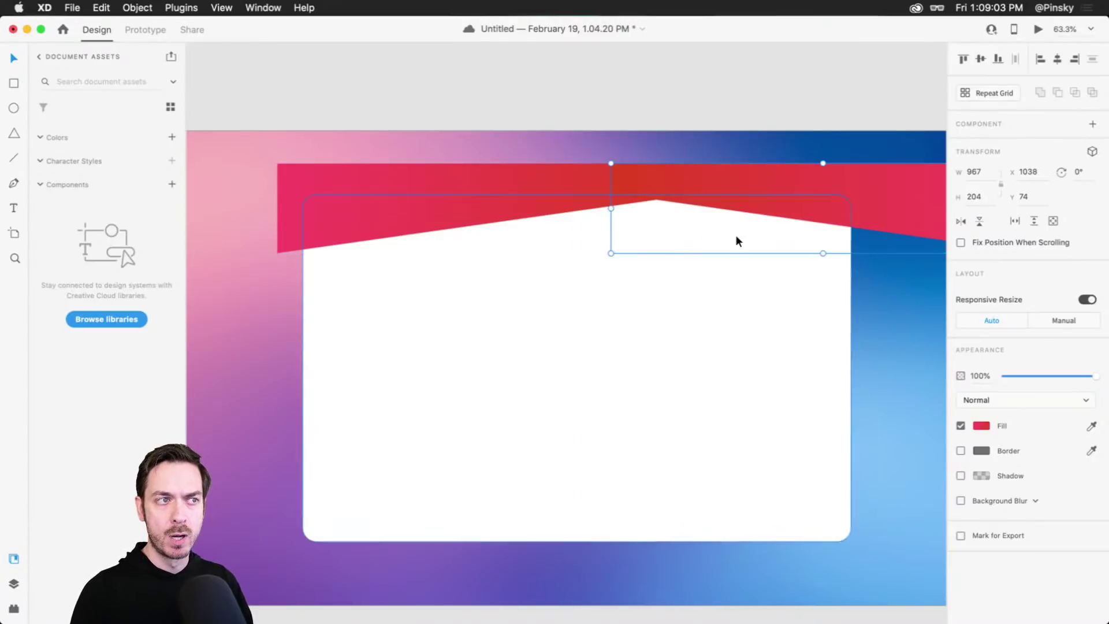
Change the flipped copy's fill to a solid orange, #F8AB41.
left_click(982, 425)
left_click(829, 334)
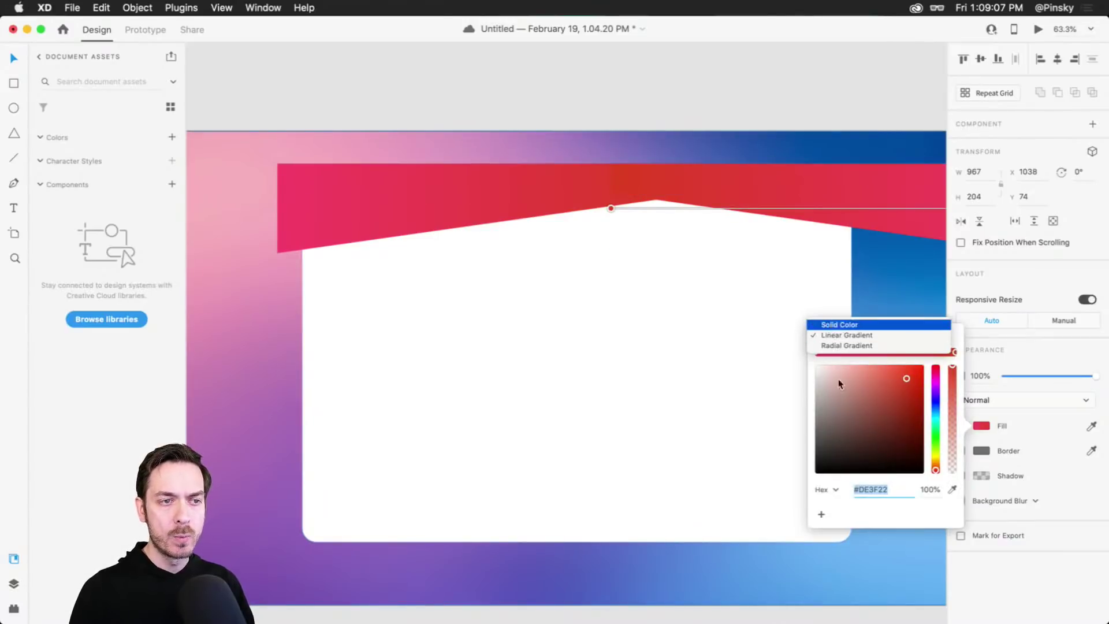
left_click(841, 325)
mouse_move(936, 462)
left_mouse_down()
mouse_move(937, 446)
mouse_move(938, 457)
left_mouse_up()
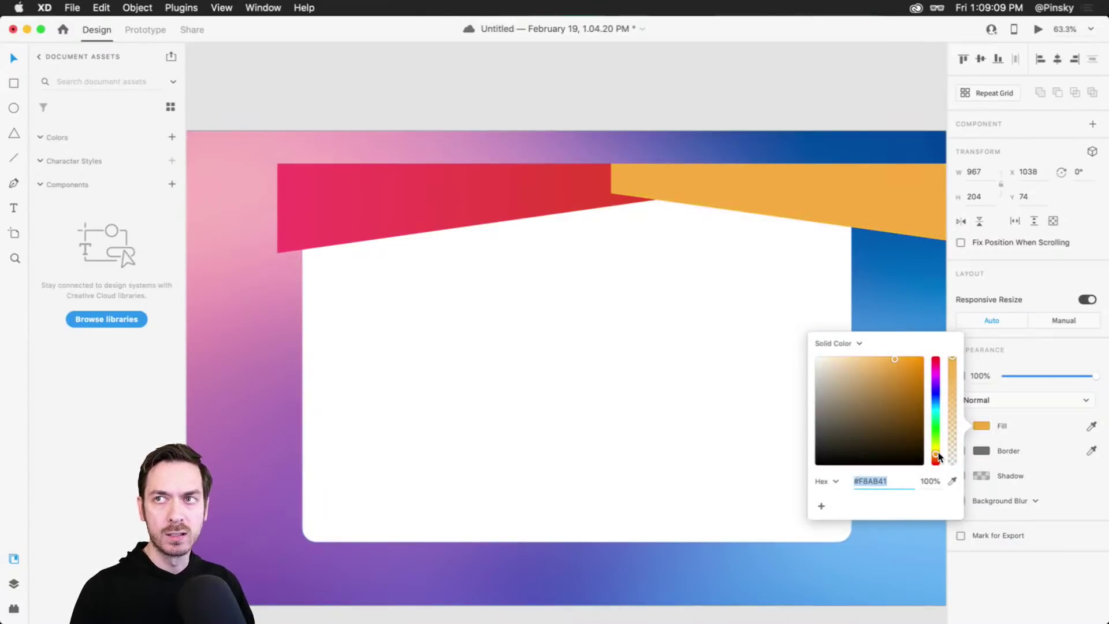
Change the flipped shape's orange fill to a bright yellow, #FFDB12.
left_click(916, 357)
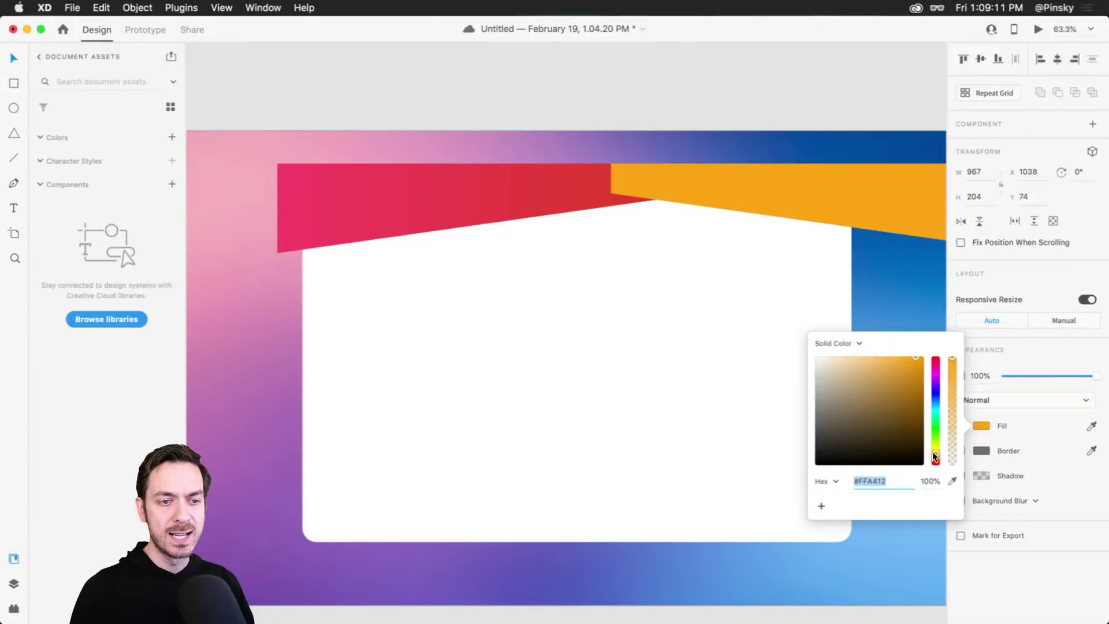
left_click_drag(936, 458, 937, 452)
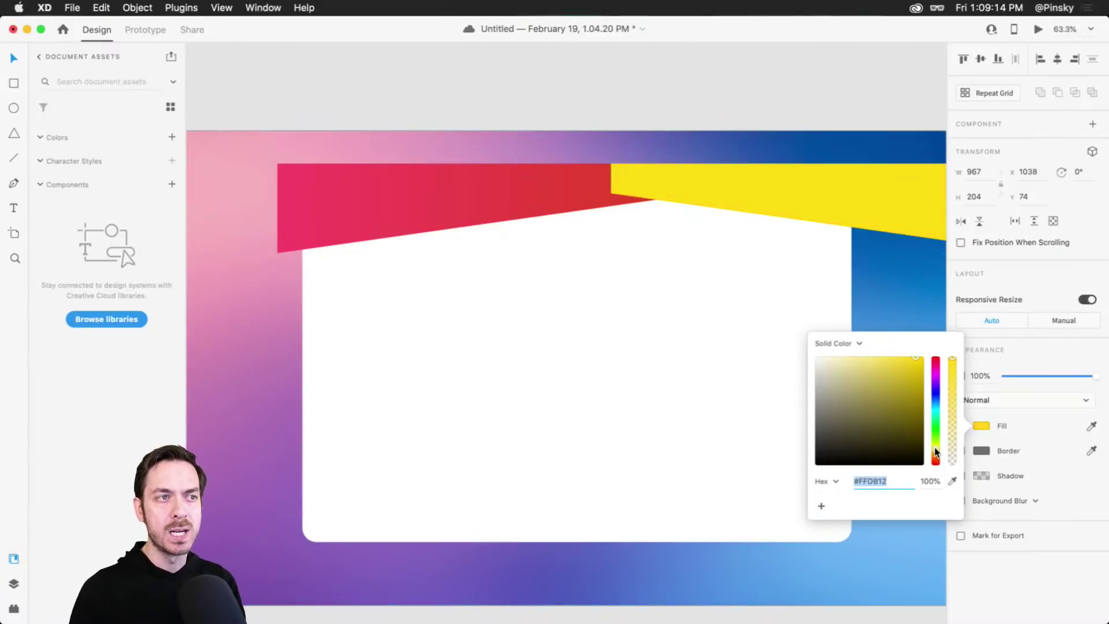
left_click(1057, 354)
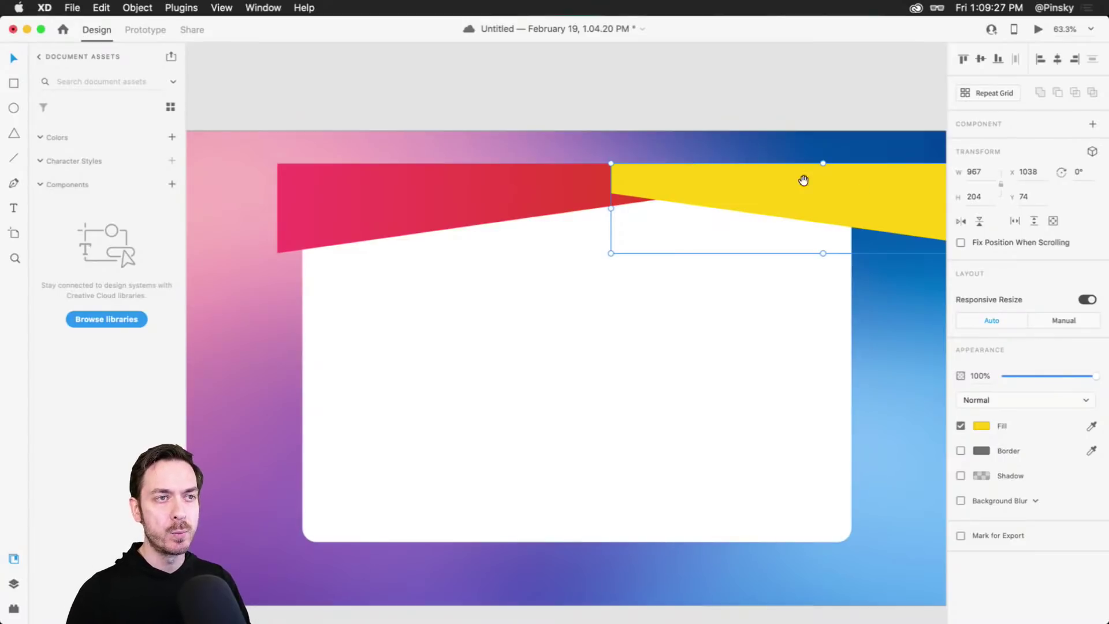
Draw a short vertical line about 5 px long on the yellow shape, near X 1265.5, Y 146.5.
left_click_drag(805, 176, 707, 172)
scroll(707, 172, "up", 5)
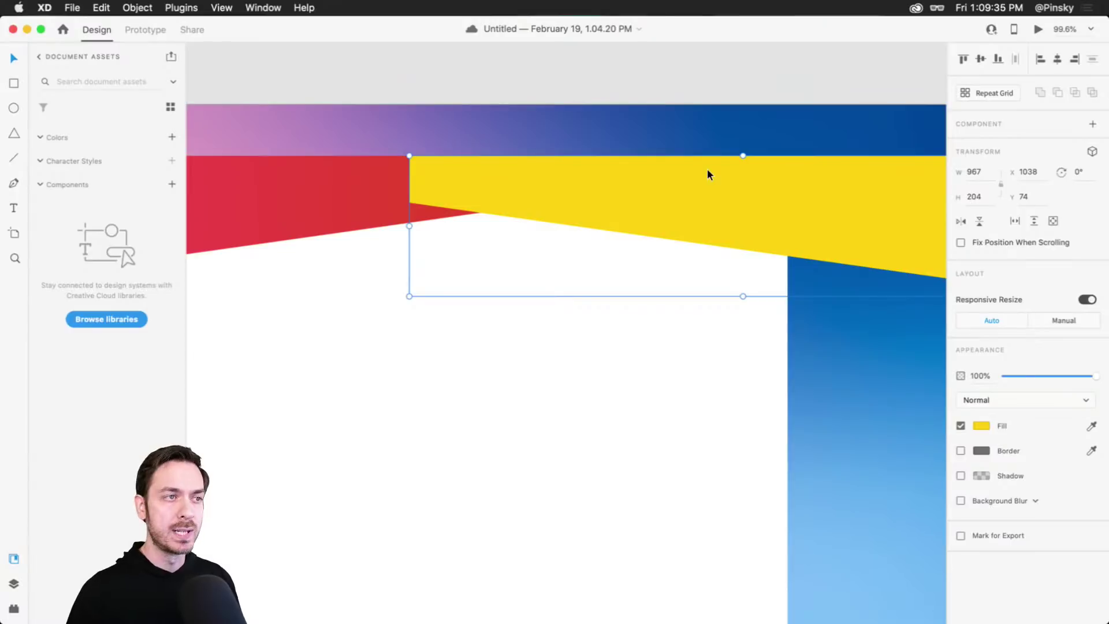
scroll(494, 189, "up", 1)
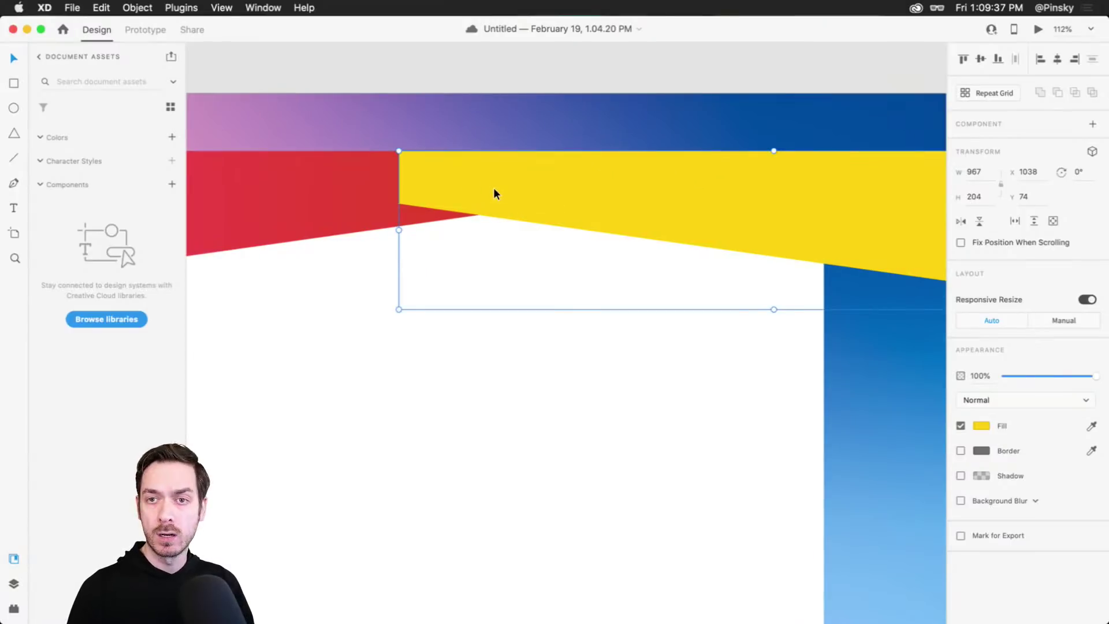
scroll(529, 185, "up", 3)
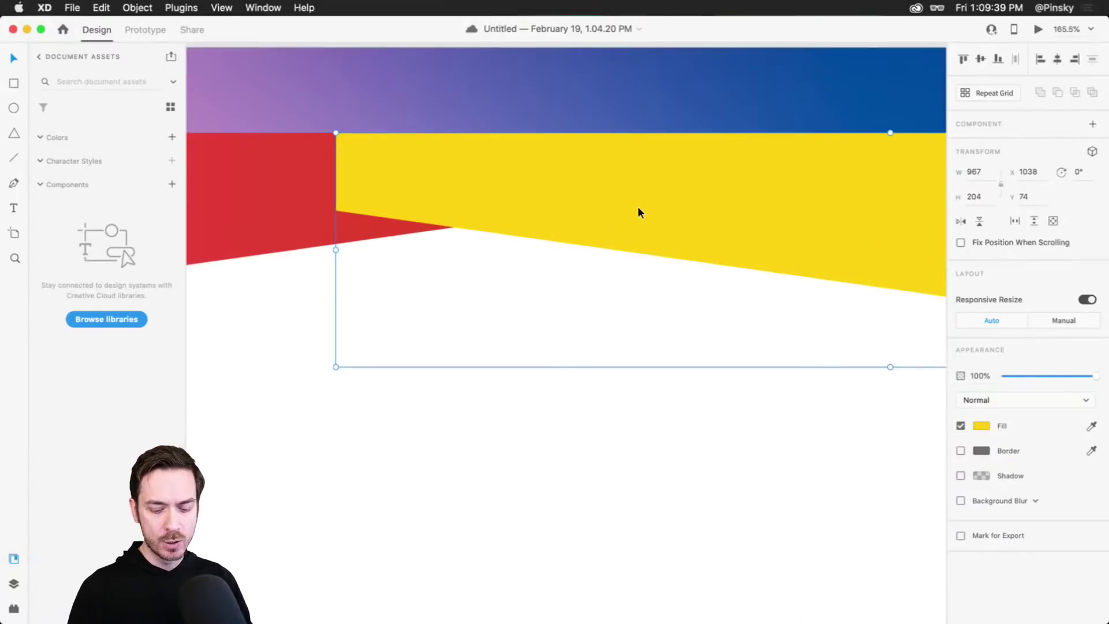
key("l")
scroll(614, 215, "up", 3)
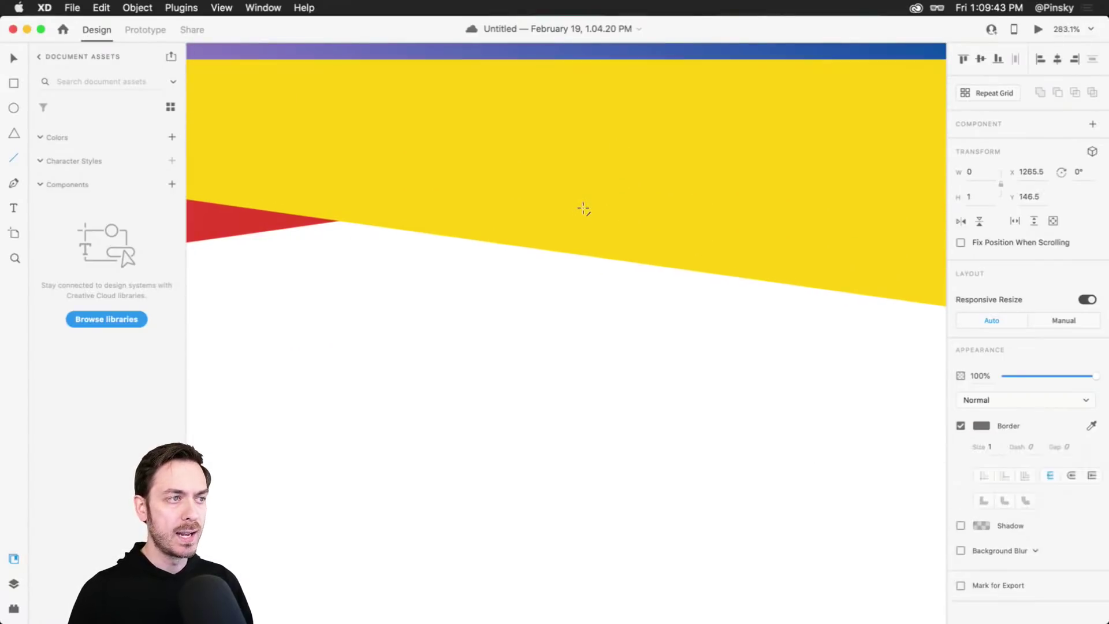
left_click_drag(584, 212, 583, 204)
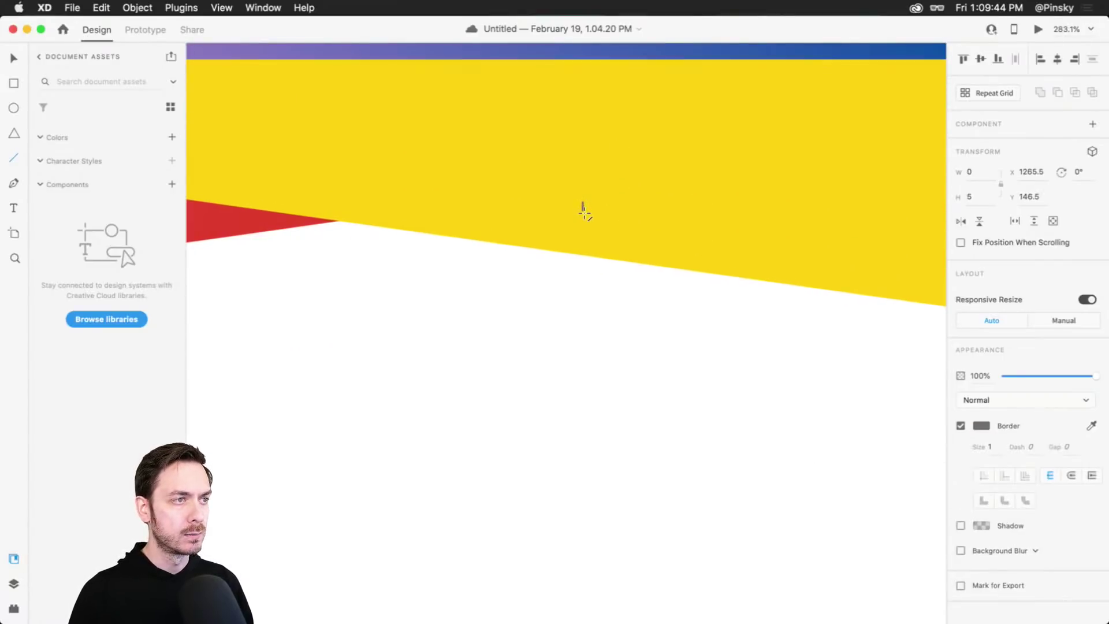
Set the short line's border colour to black and give it round caps.
left_click(982, 426)
left_click(875, 399)
left_click_drag(858, 416, 1045, 569)
left_click(1076, 493)
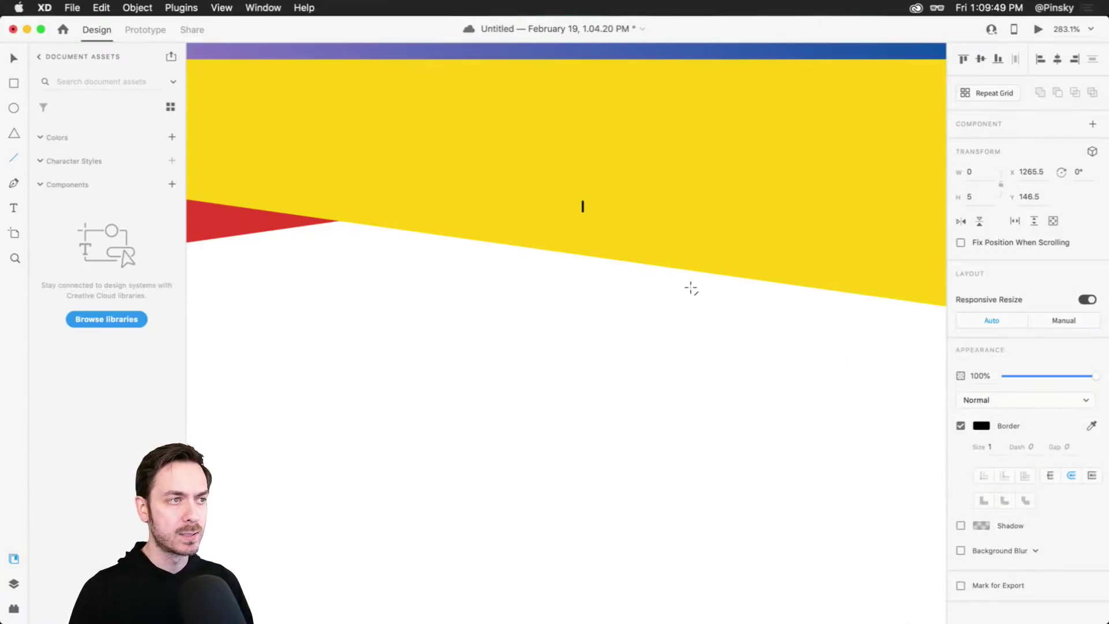
Rotate the line to 45° and duplicate it in place with the copy flipped horizontally, forming an X.
scroll(576, 189, "up", 5)
key("v")
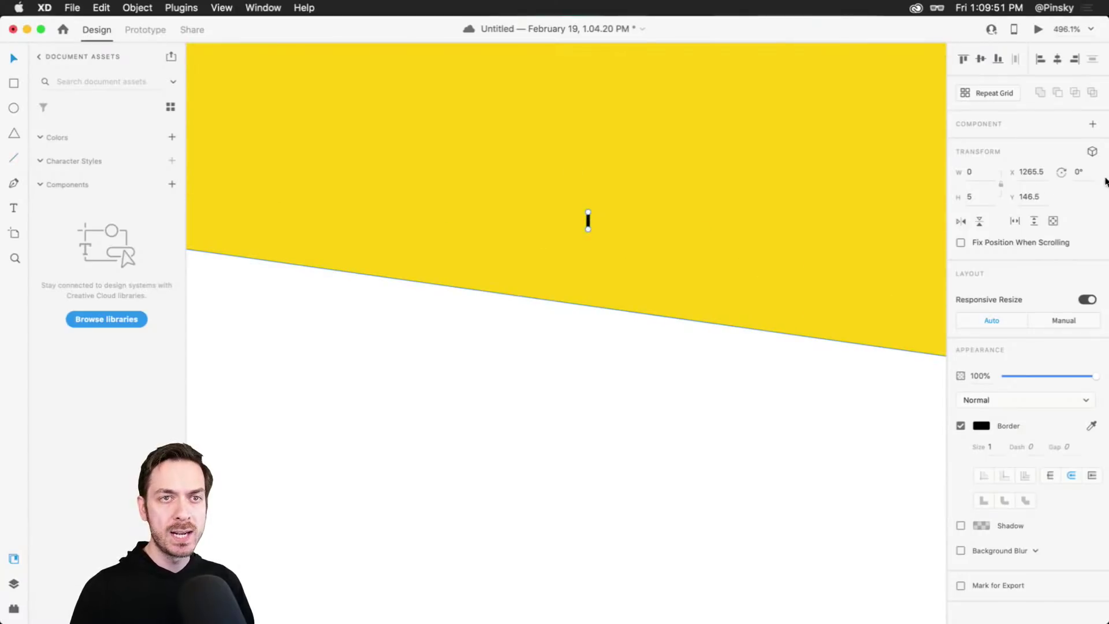
left_click(1081, 172)
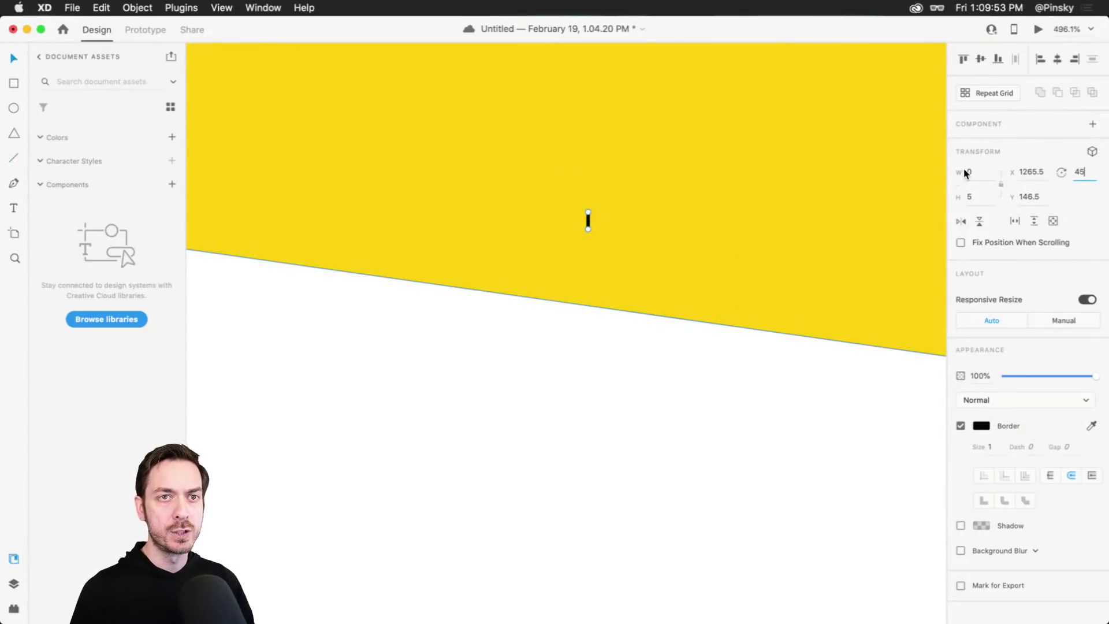
type("45")
key("Return")
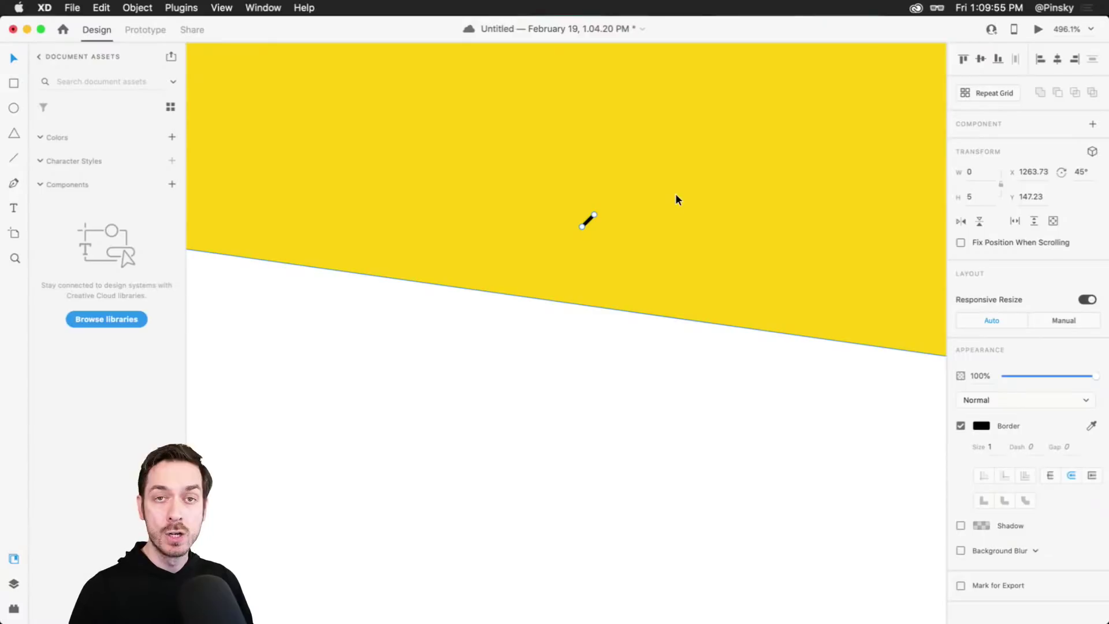
left_click(962, 223)
scroll(596, 220, "down", 5)
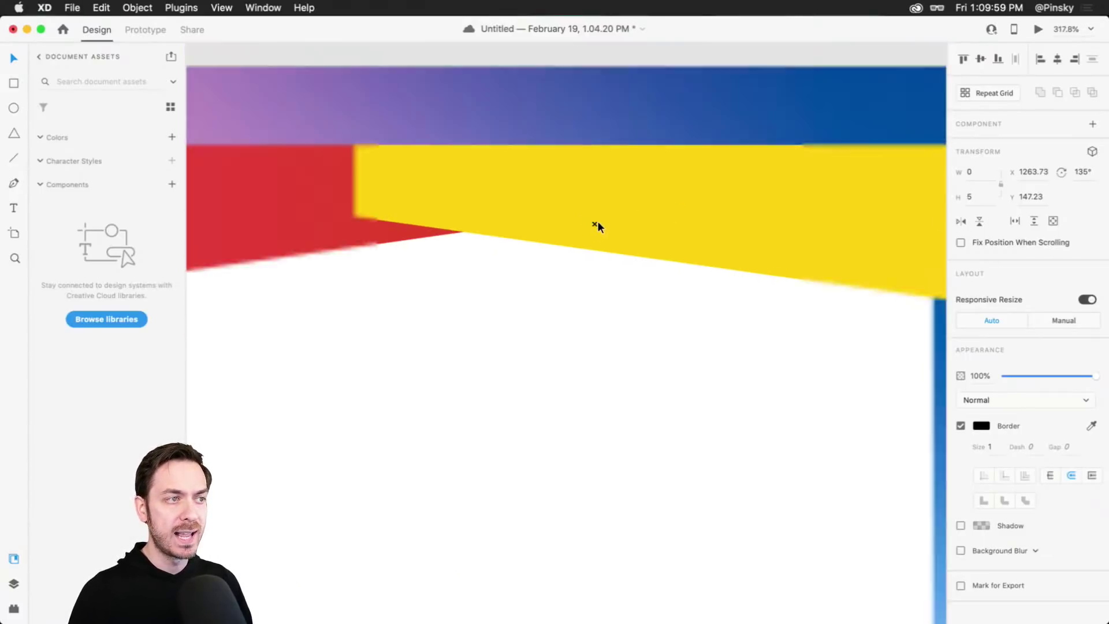
Select both lines of the X and enlarge them together to a line length of about 6.71 px.
left_click(628, 303)
scroll(627, 303, "up", 1)
scroll(629, 298, "down", 3)
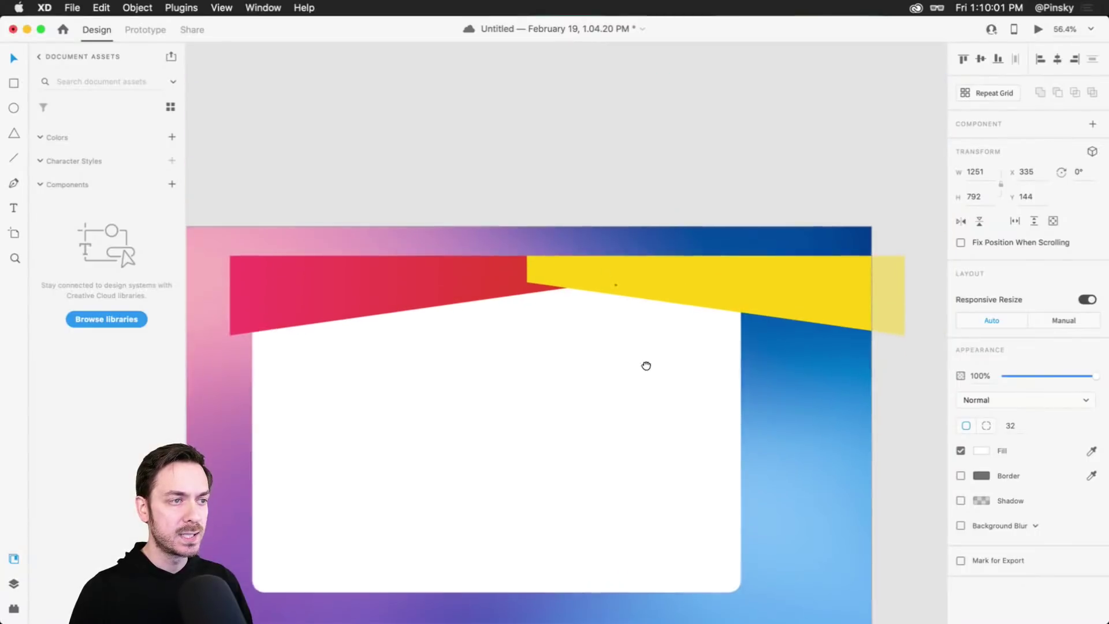
scroll(638, 301, "up", 3)
scroll(634, 231, "up", 5)
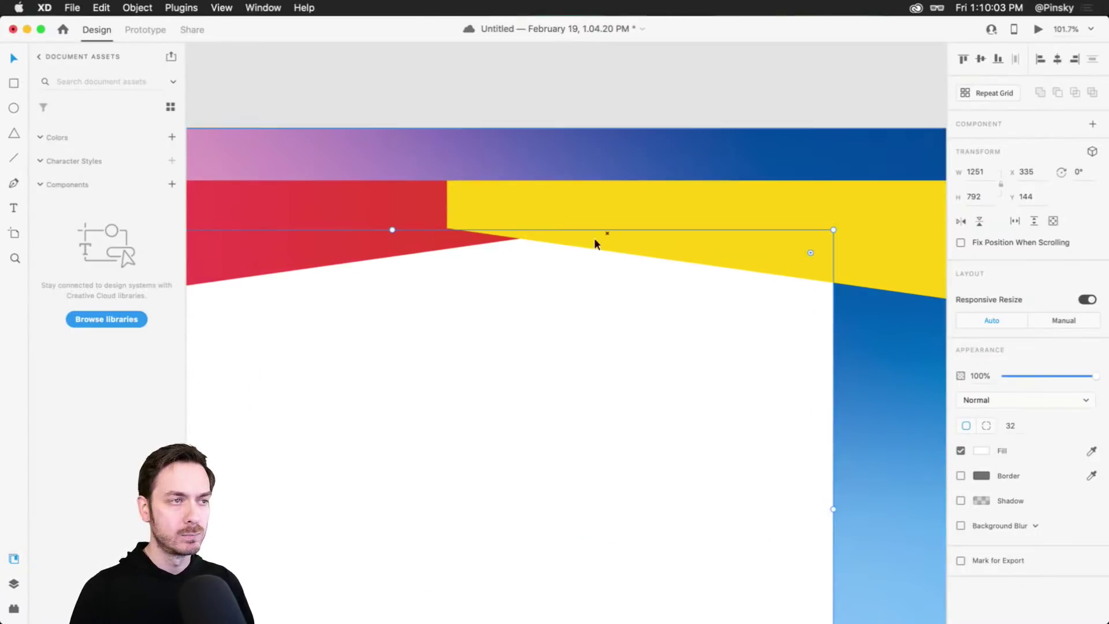
left_click(638, 227)
left_click(642, 225, "shift")
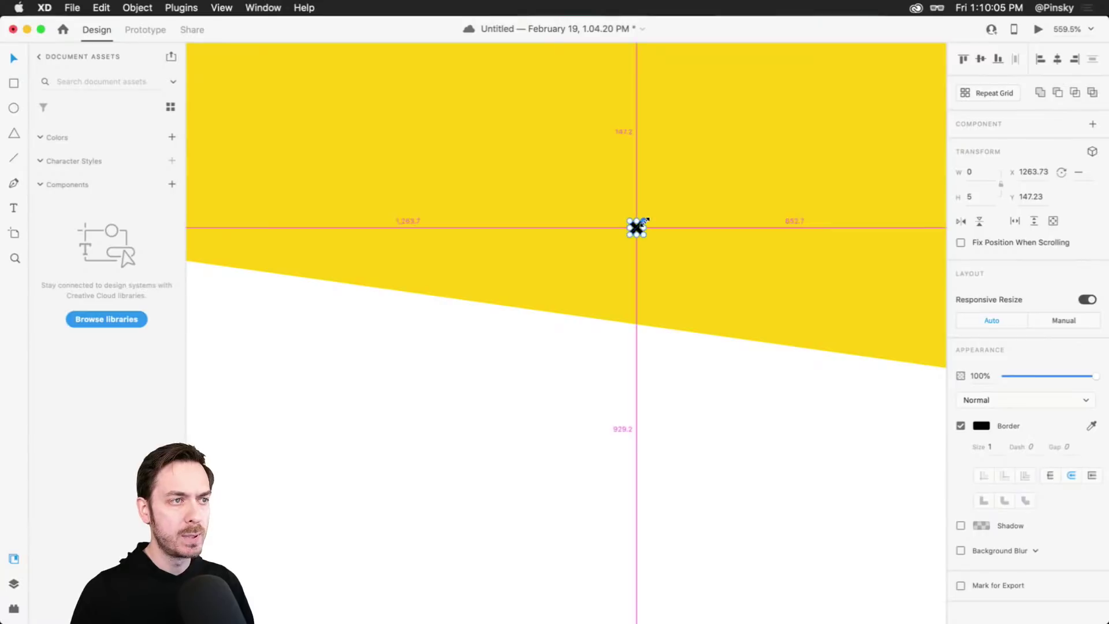
left_click_drag(646, 220, 646, 221)
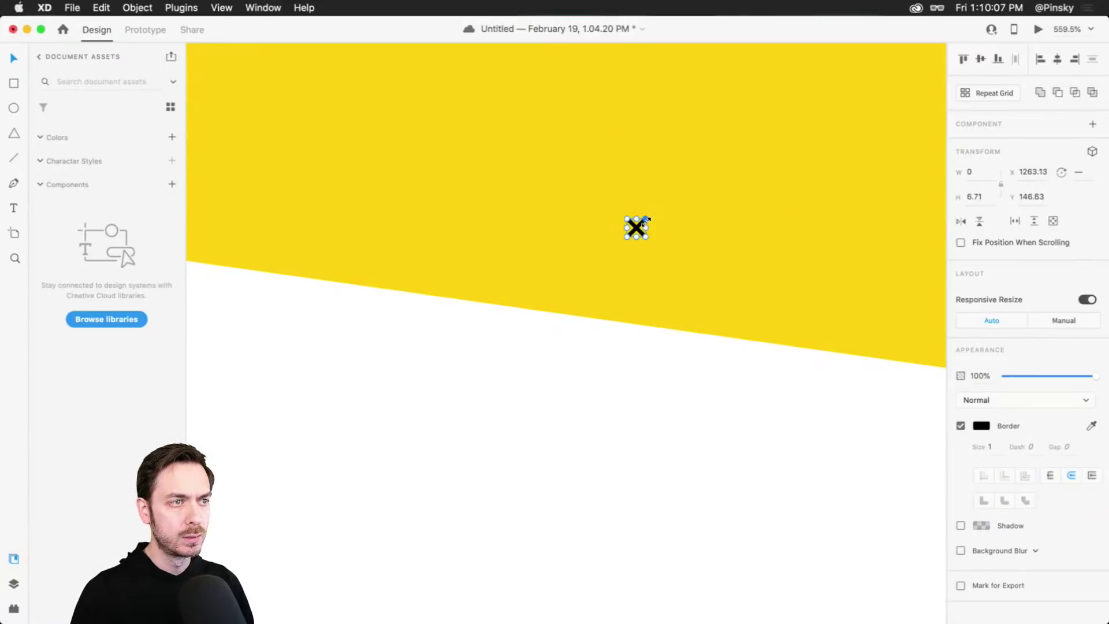
scroll(646, 224, "down", 2)
scroll(645, 224, "down", 2)
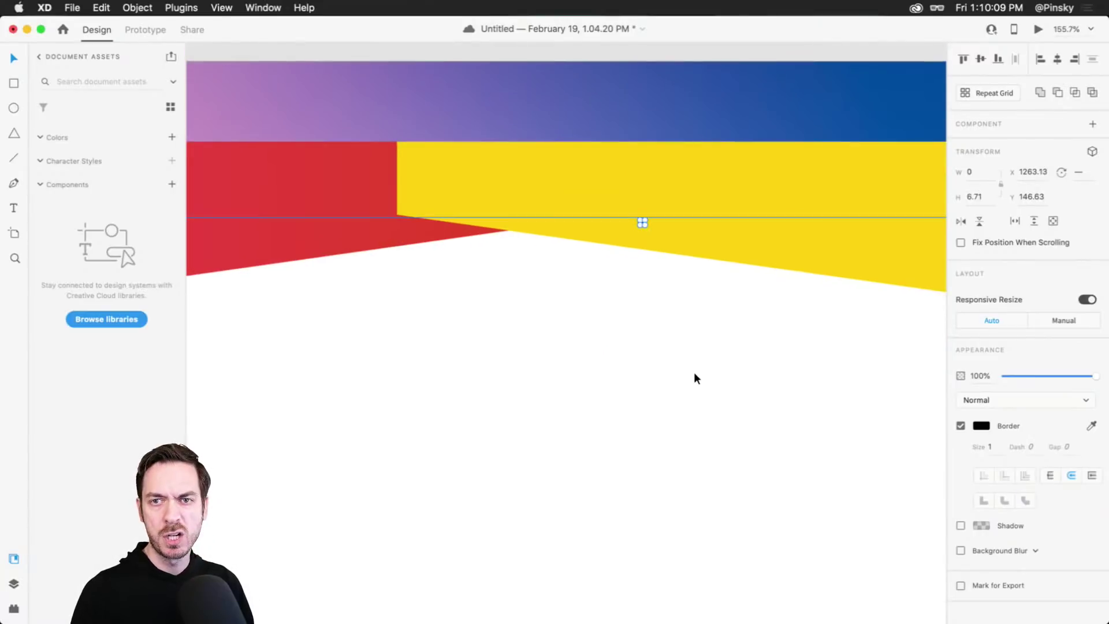
scroll(695, 374, "down", 1)
key("Escape")
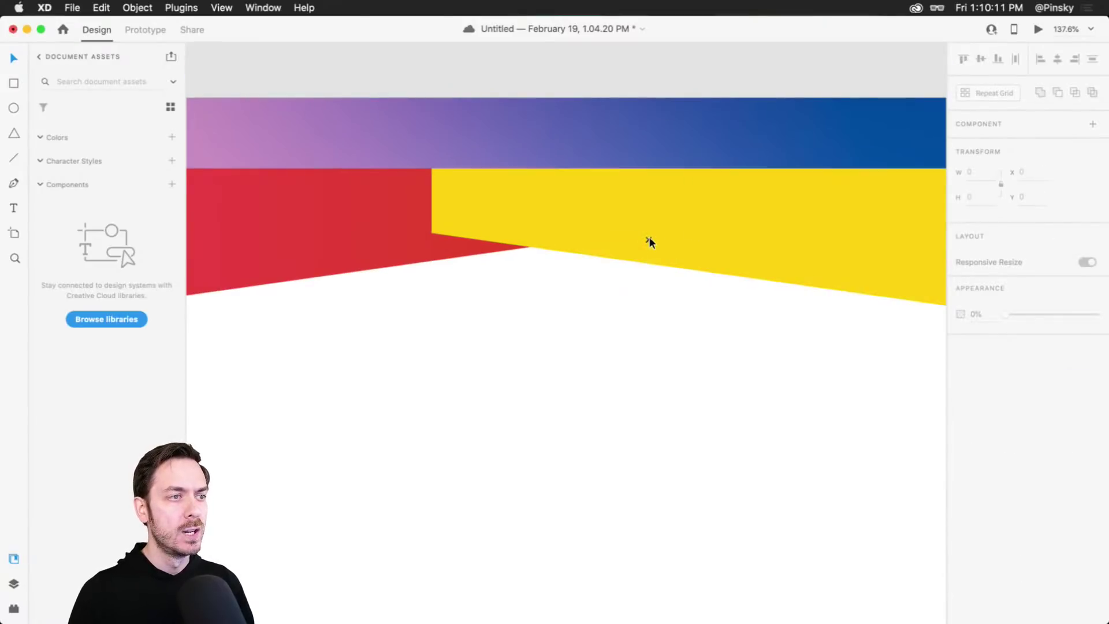
Group the two crossed lines and rename the group X.
key("super+y")
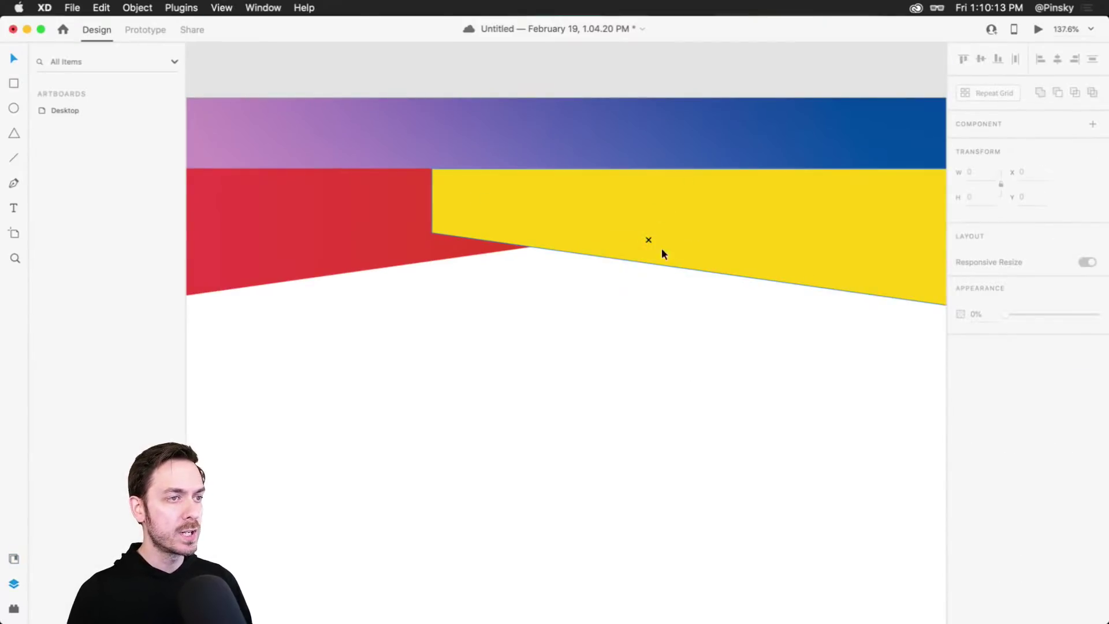
left_click(649, 241)
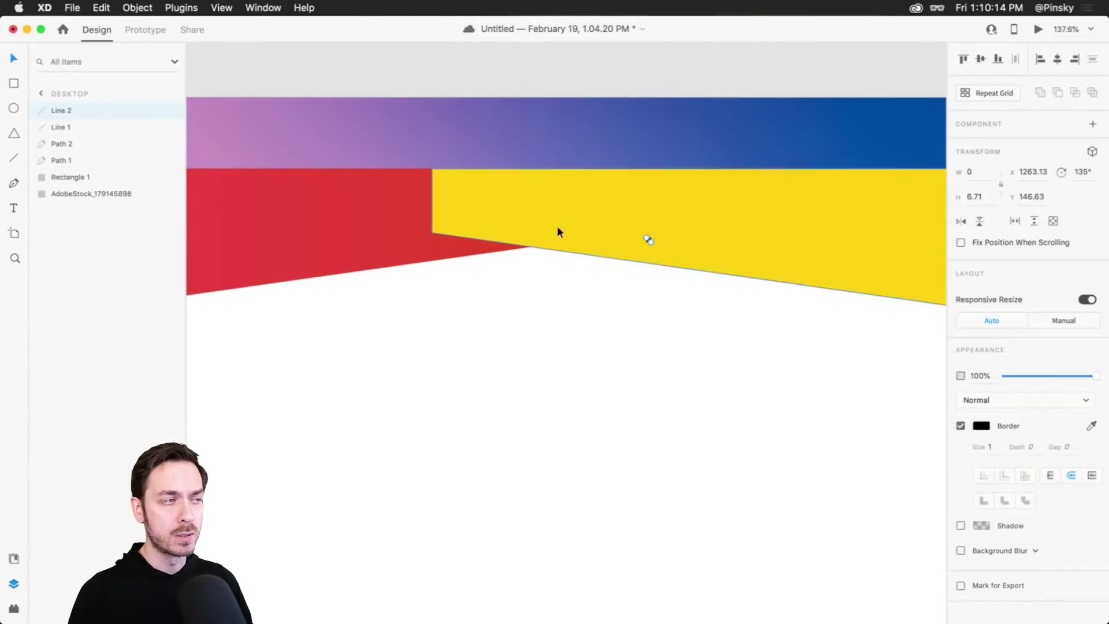
left_click(81, 126, "shift")
key("super+g")
double_click(58, 111)
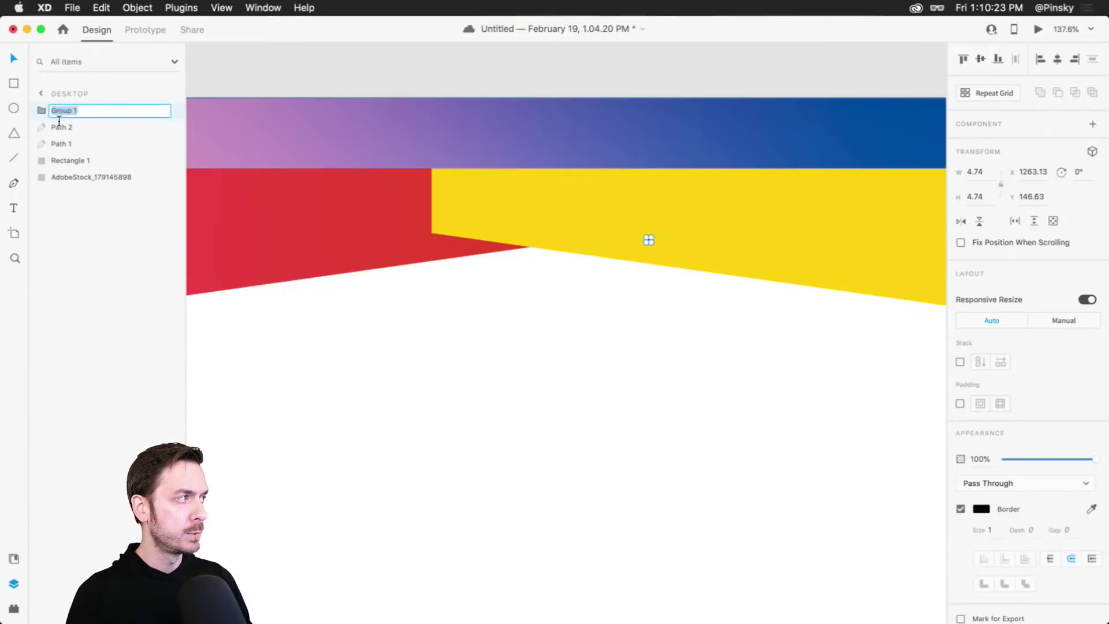
type("X")
key("Return")
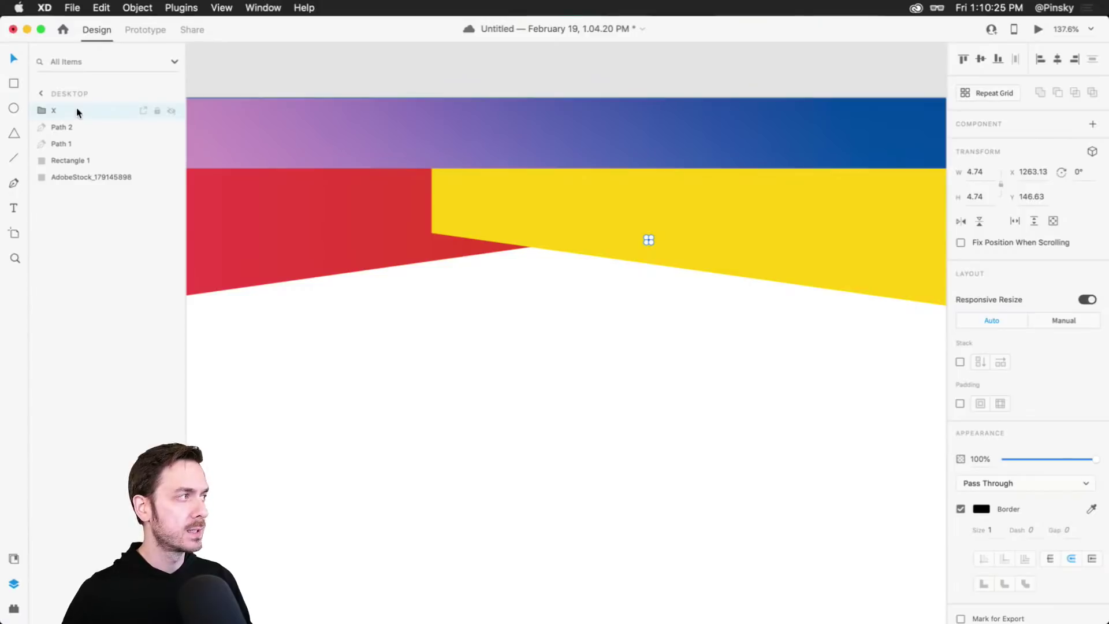
Move the X group up and left within the yellow shape, to about X 1176, Y 100.
scroll(650, 236, "up", 5)
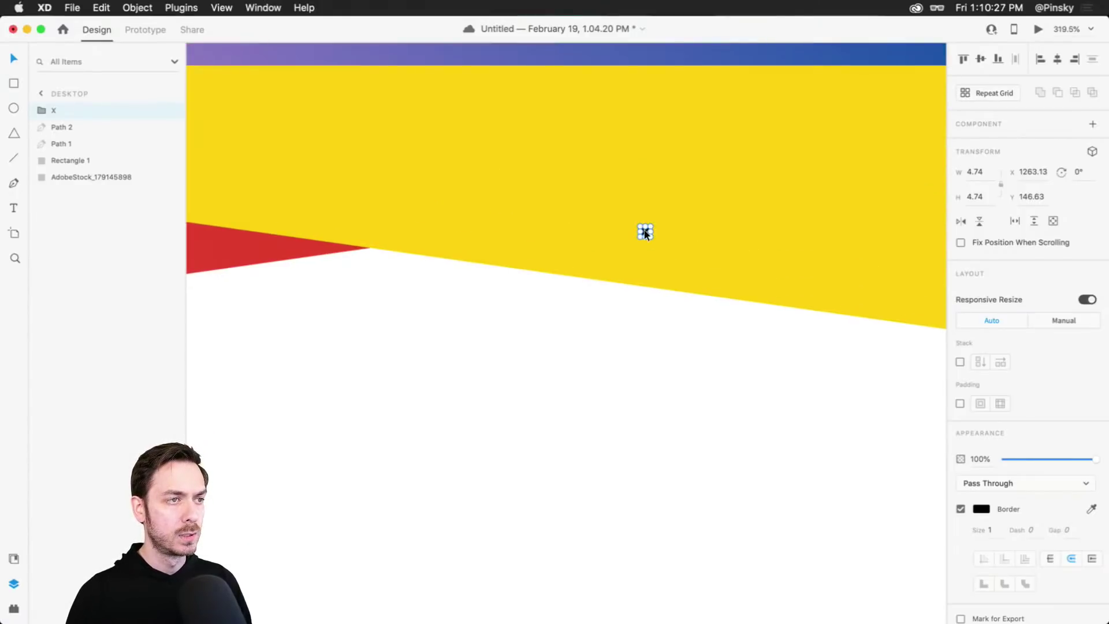
left_click_drag(646, 233, 453, 130)
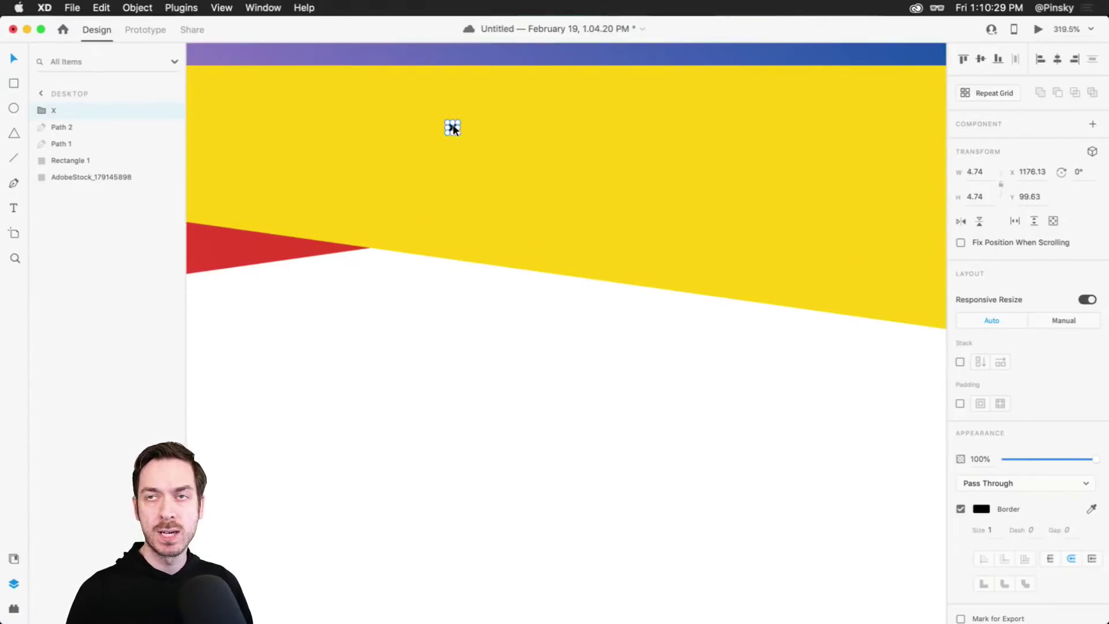
scroll(453, 130, "down", 4)
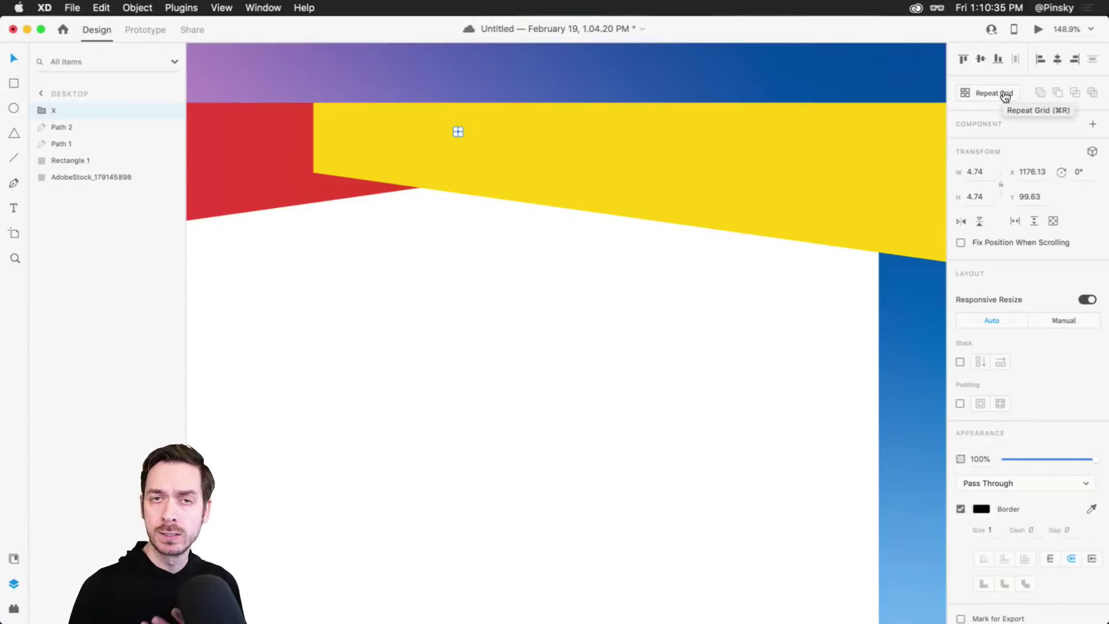
Turn the X group into a six-row repeat grid and tighten the column and row gaps to an overall size of about 210 x 65.
left_click(1005, 98)
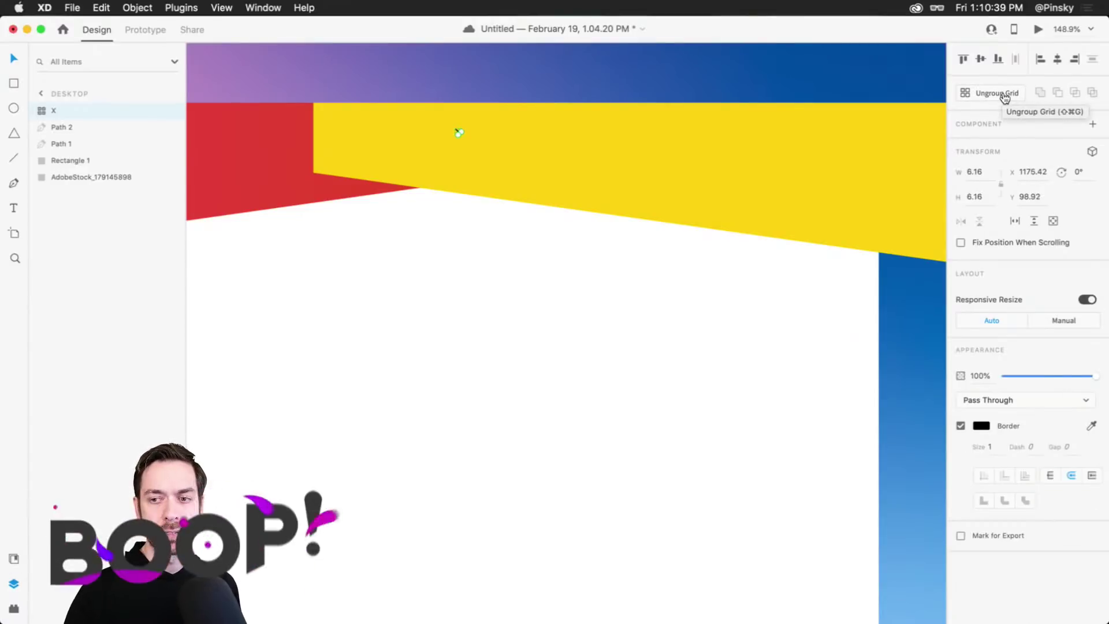
scroll(456, 138, "up", 5)
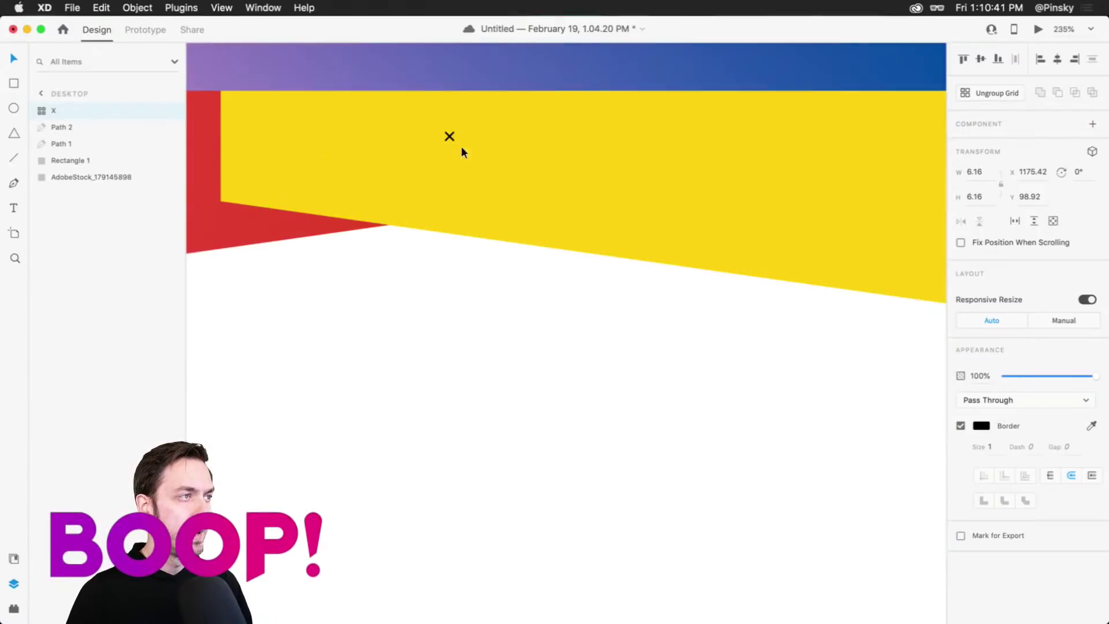
left_click_drag(455, 137, 942, 134)
left_click_drag(666, 146, 669, 339)
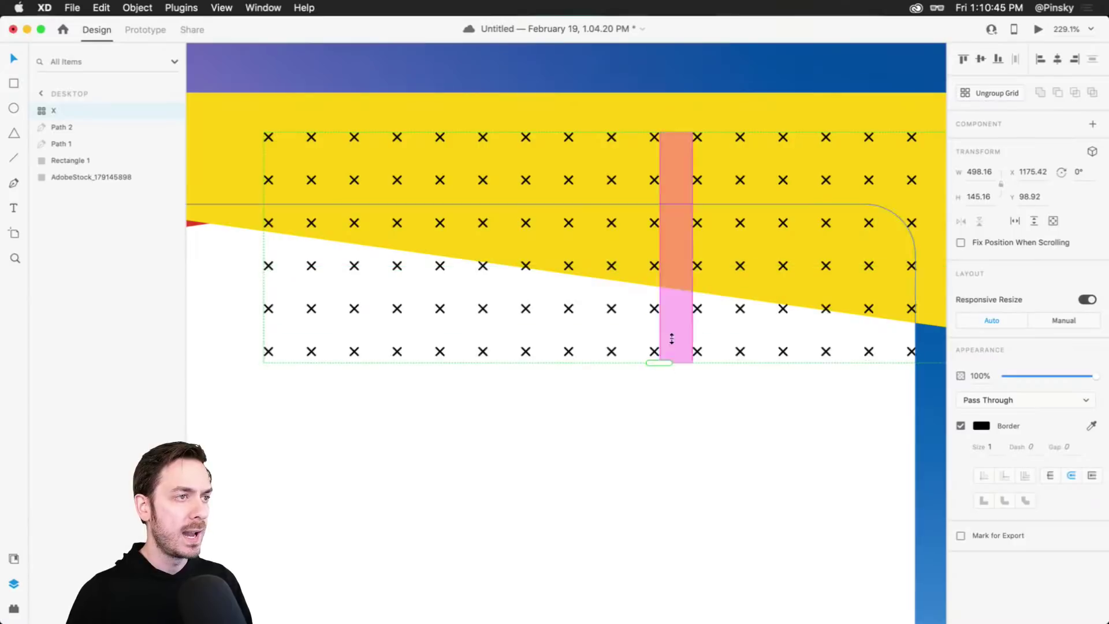
left_click_drag(626, 171, 405, 182)
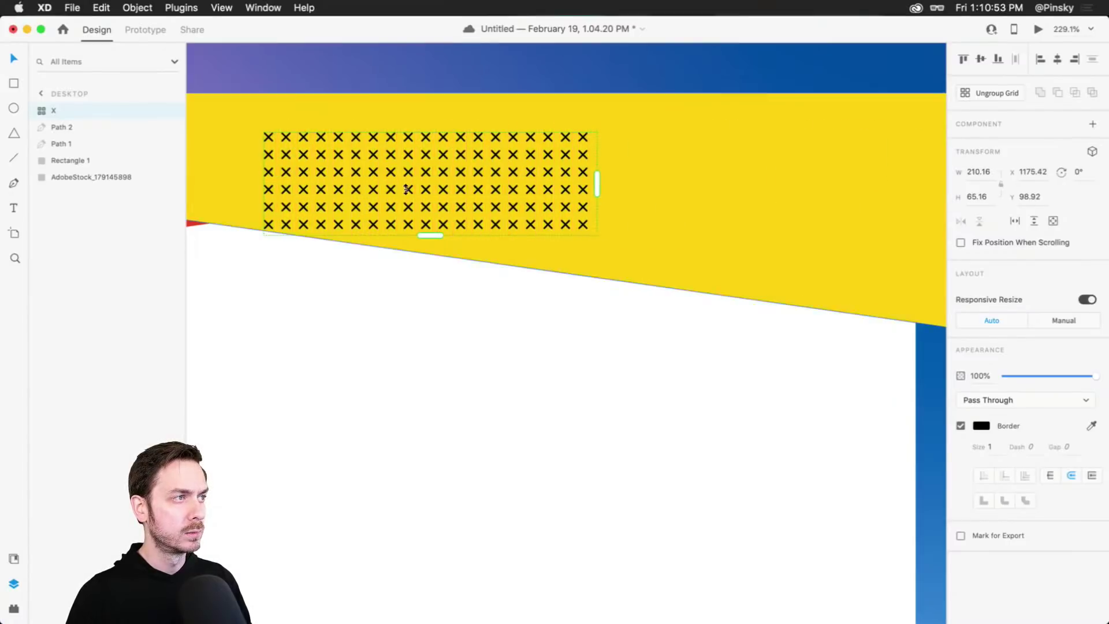
Extend the X repeat grid to about 900 x 196 and align it with the yellow shape's upper-left corner at X 1038, Y 74.
scroll(412, 187, "down", 5)
scroll(499, 182, "down", 3)
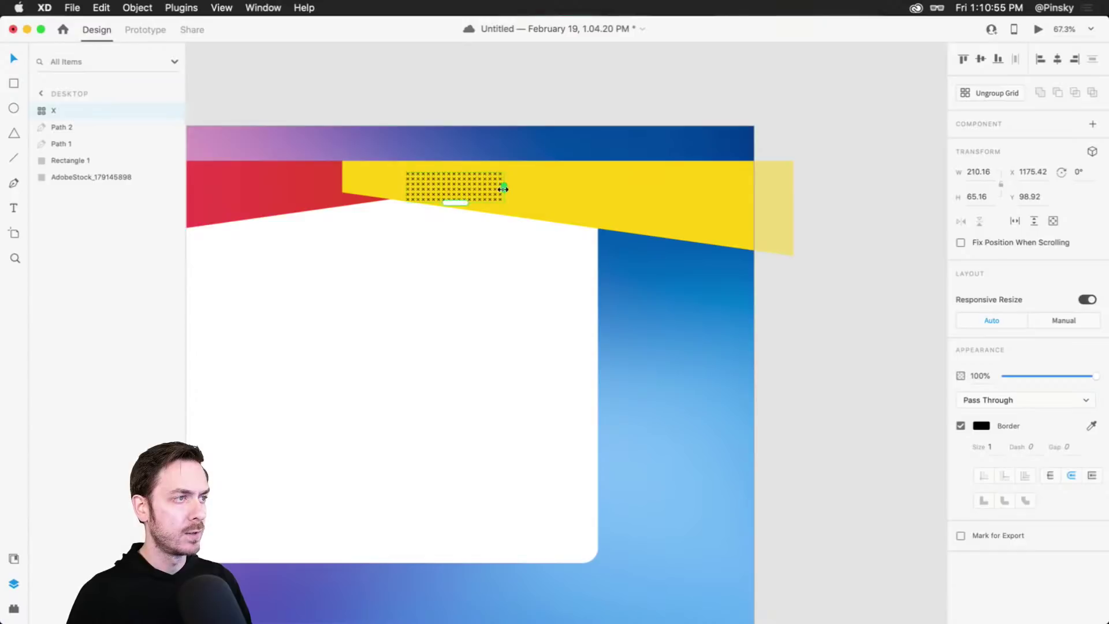
left_click_drag(503, 187, 799, 187)
left_click_drag(604, 325, 604, 252)
left_click_drag(598, 200, 534, 186)
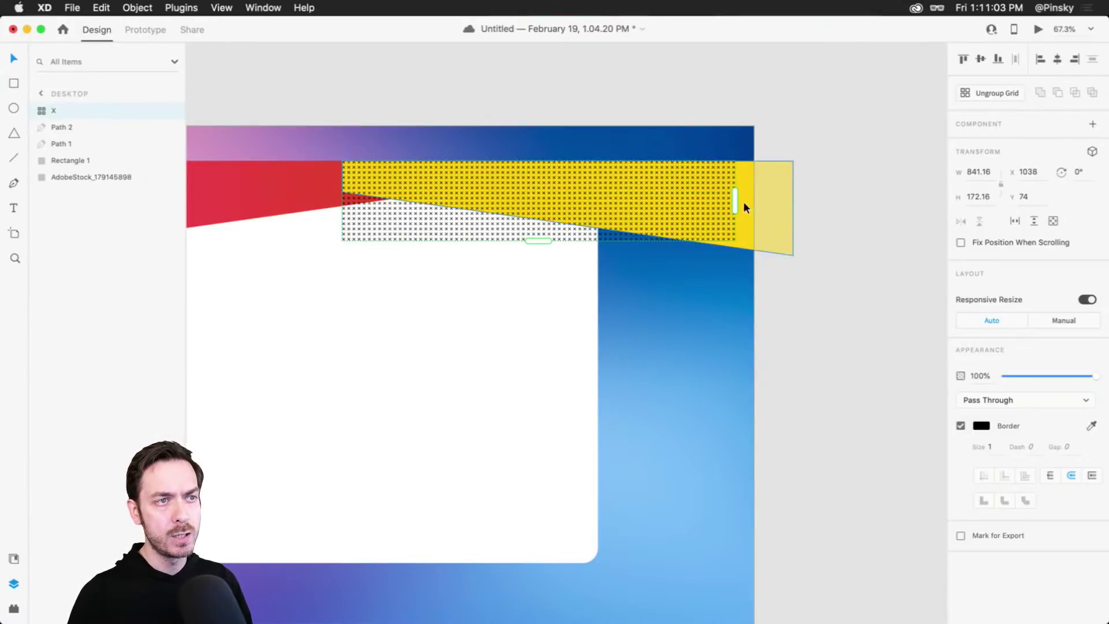
left_click_drag(736, 199, 762, 200)
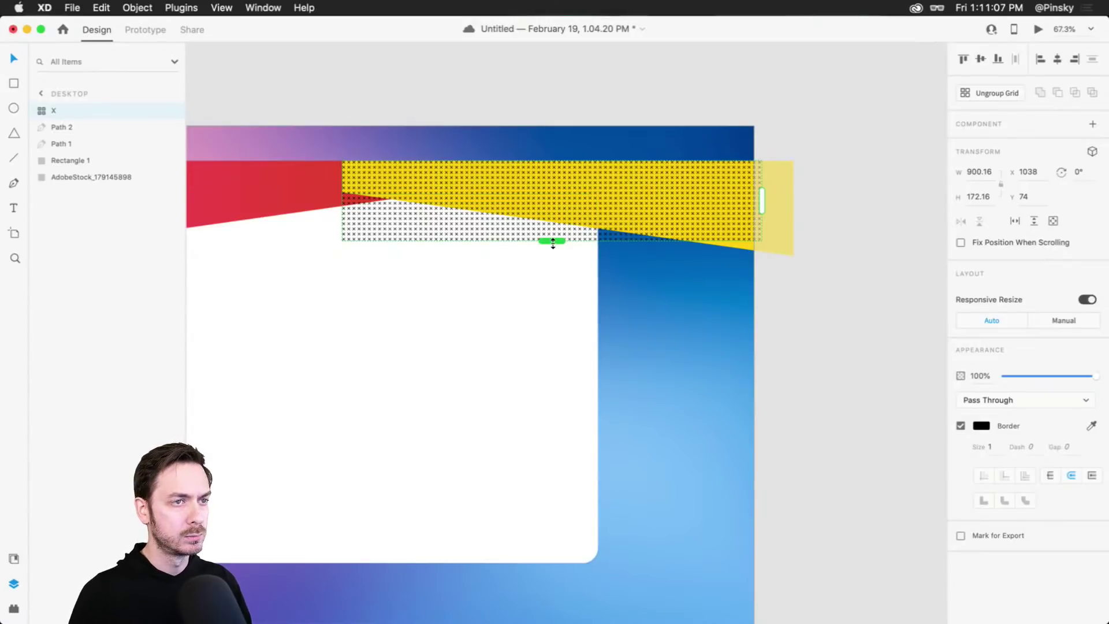
left_click_drag(553, 242, 553, 253)
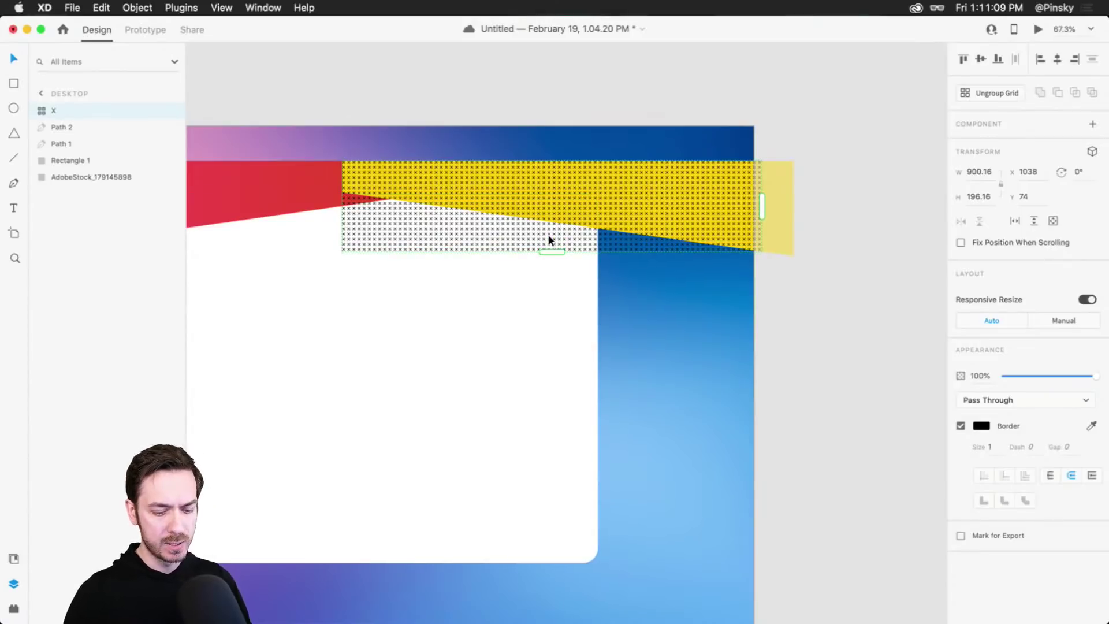
key("super+y")
key("super+y")
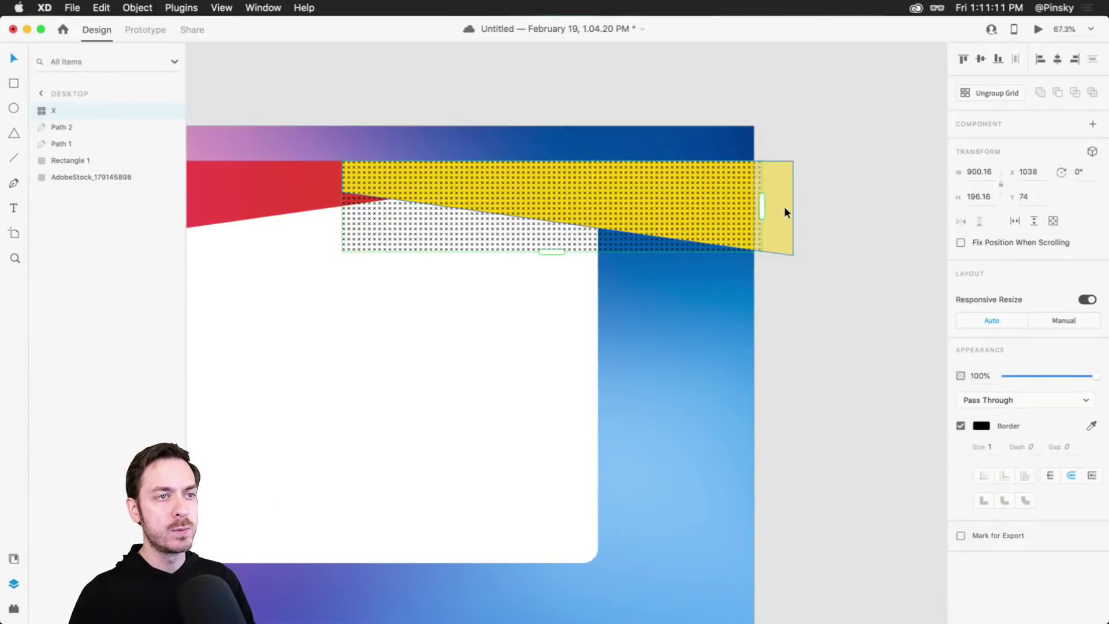
double_click(784, 212)
left_click_drag(776, 217, 774, 200)
key("super+z")
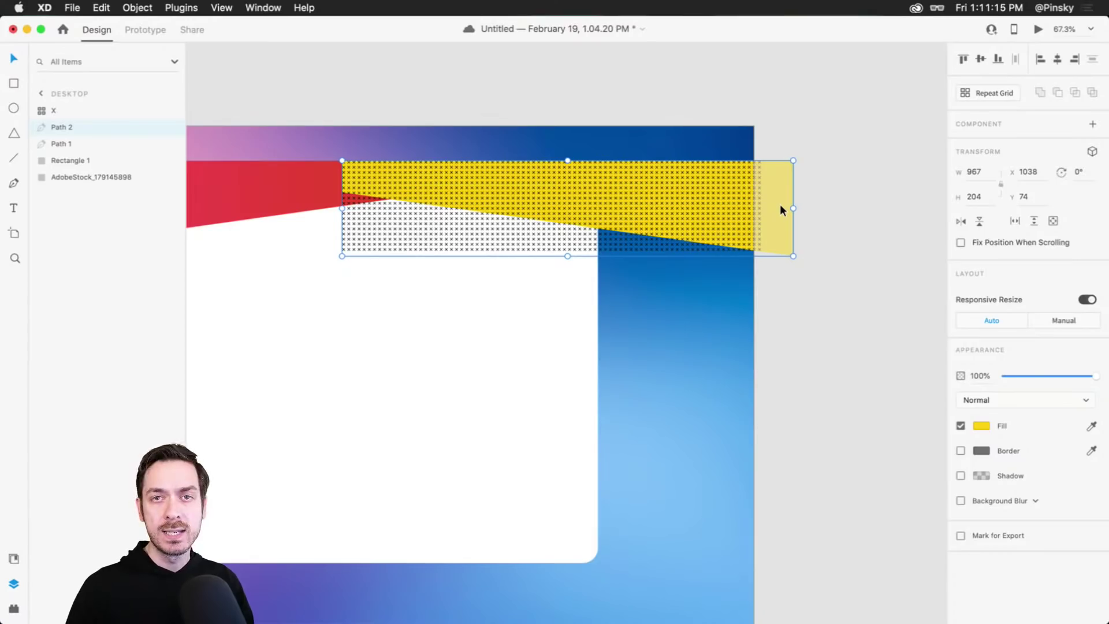
Try rotating both crossed lines of one X inside the repeat grid slightly.
scroll(499, 141, "up", 10)
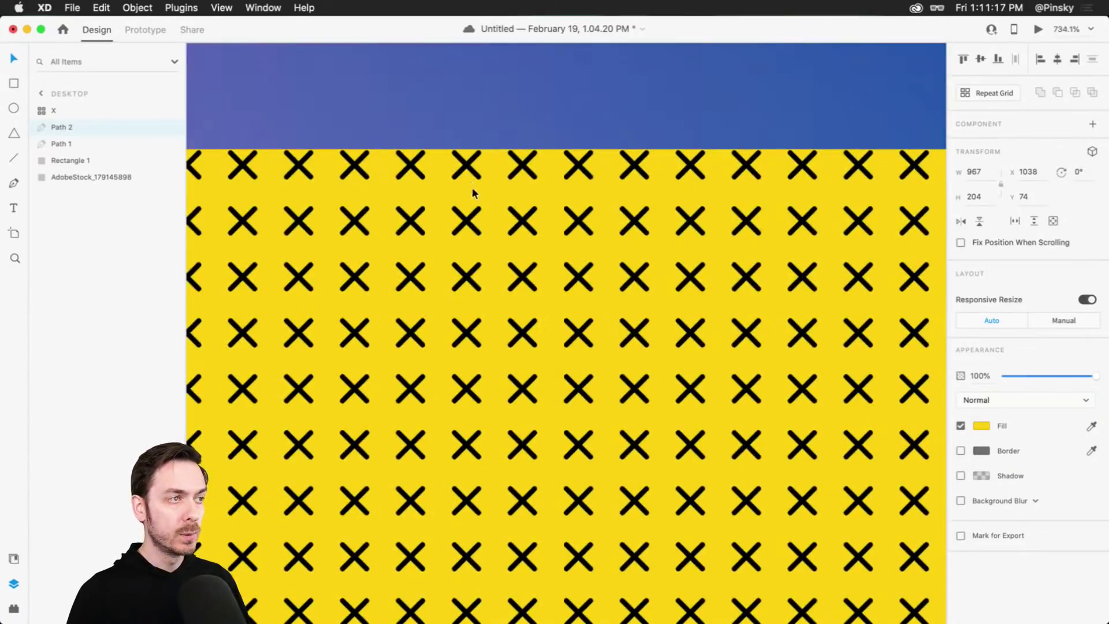
scroll(500, 220, "up", 2)
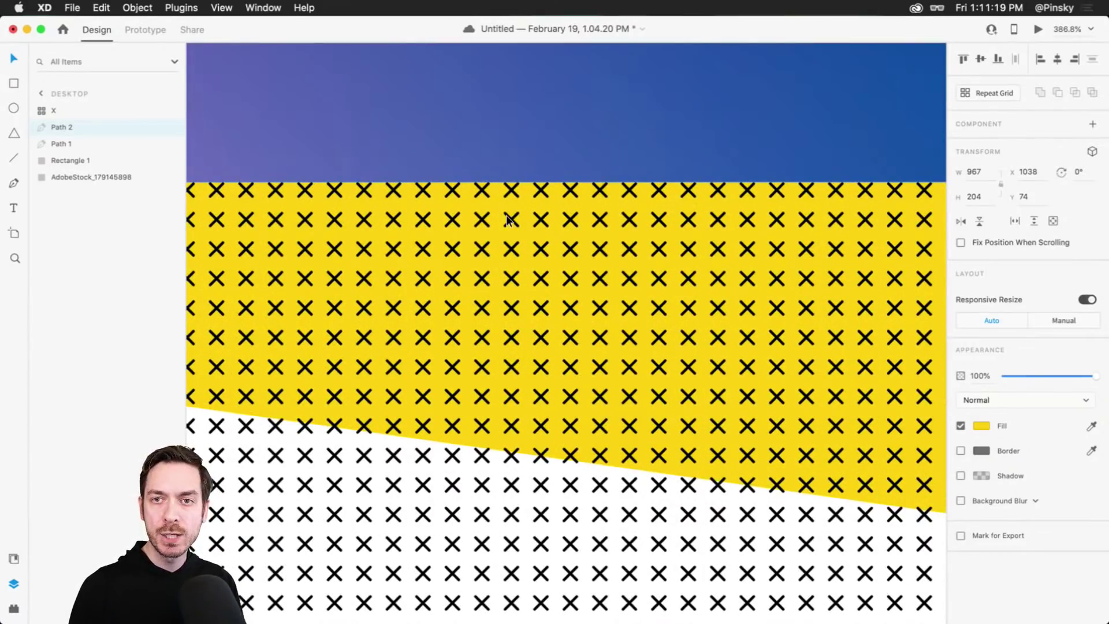
double_click(511, 218)
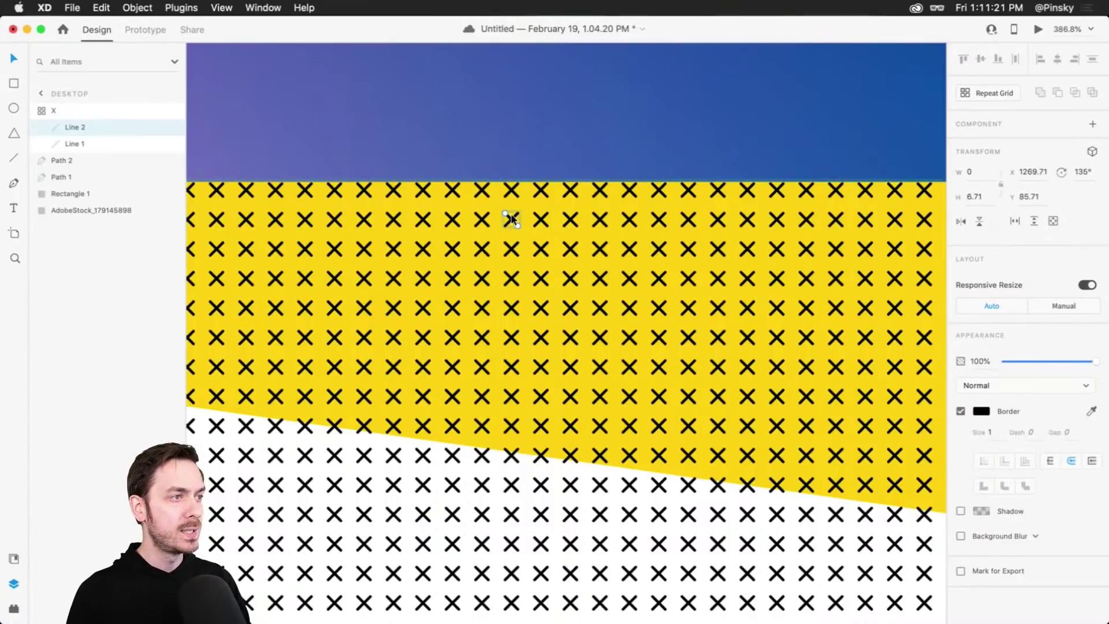
left_click(116, 127)
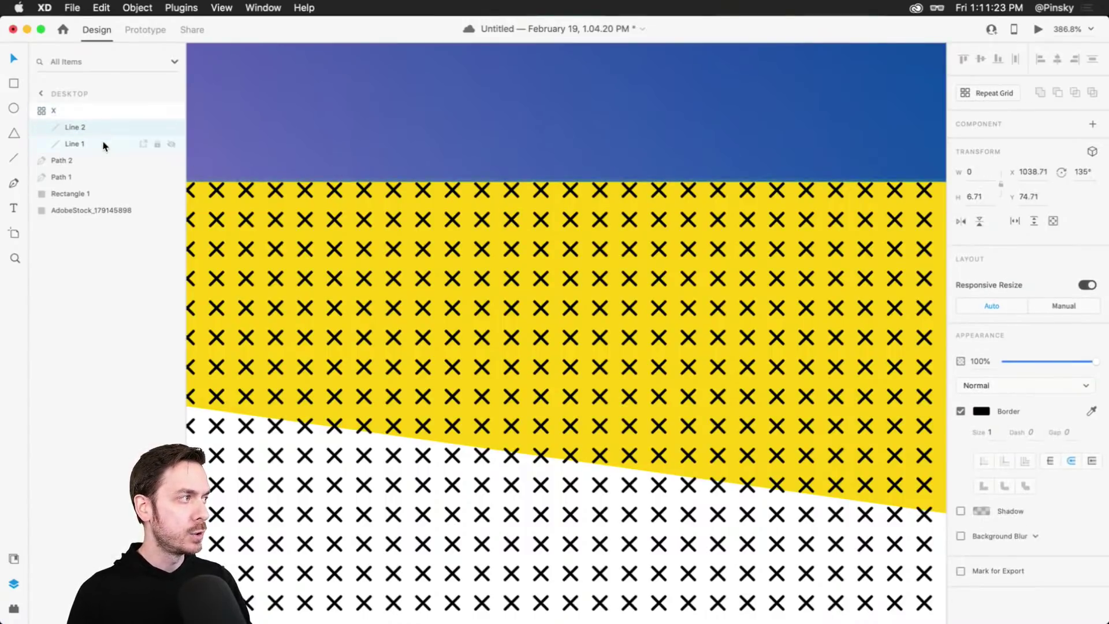
left_click(102, 144, "shift")
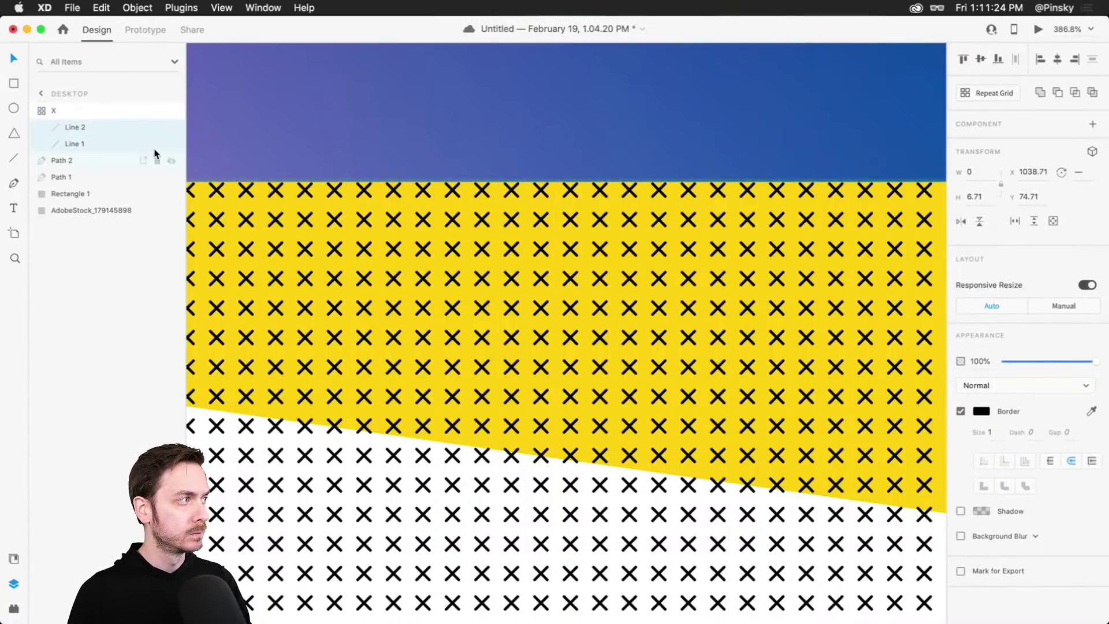
left_click(541, 219)
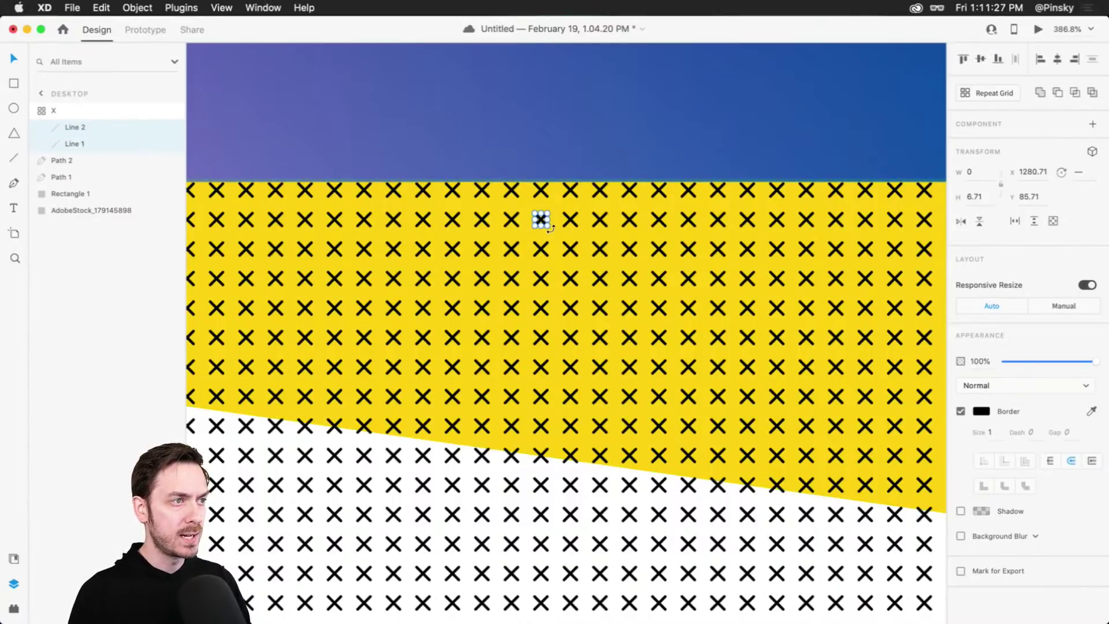
left_click_drag(553, 227, 560, 230)
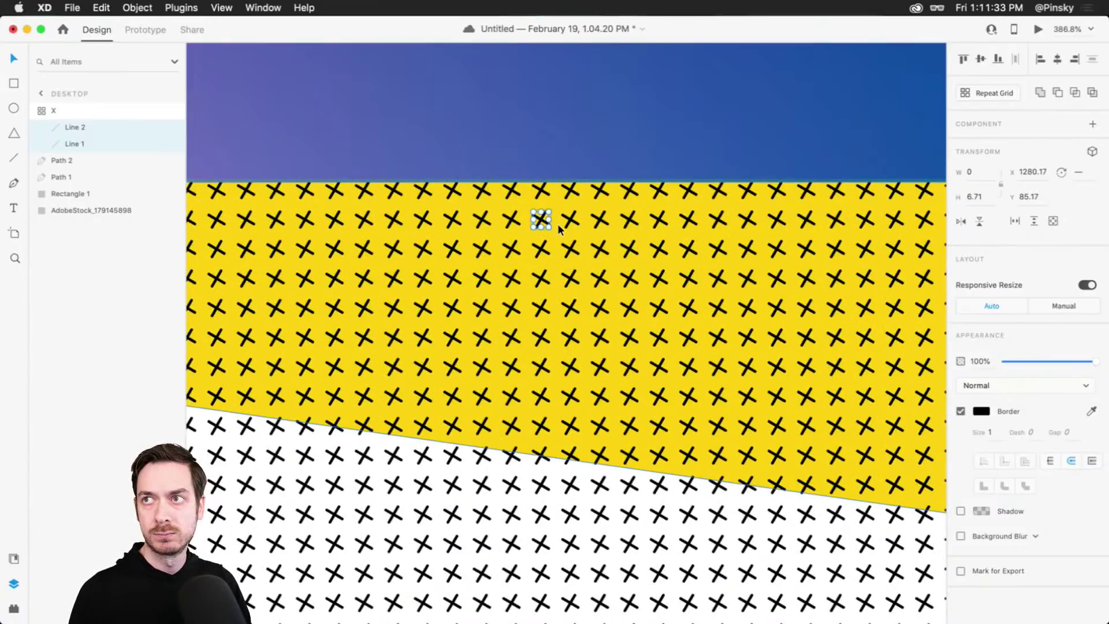
key("super+0")
left_click(574, 114)
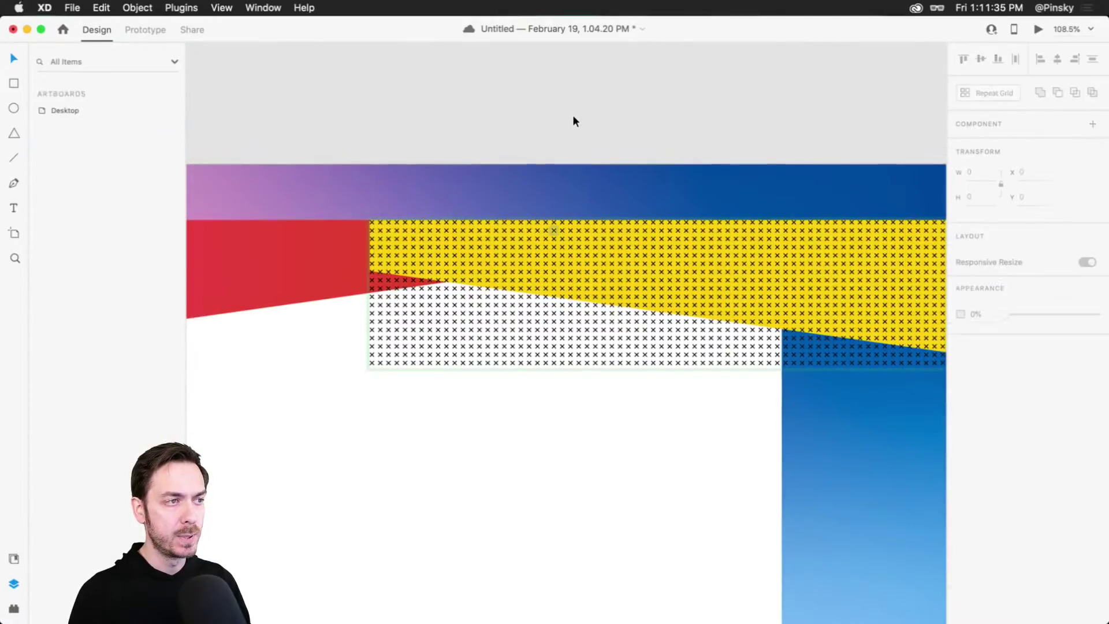
Duplicate the yellow shape and move the copy above the X repeat grid in the layer order.
scroll(574, 123, "down", 5)
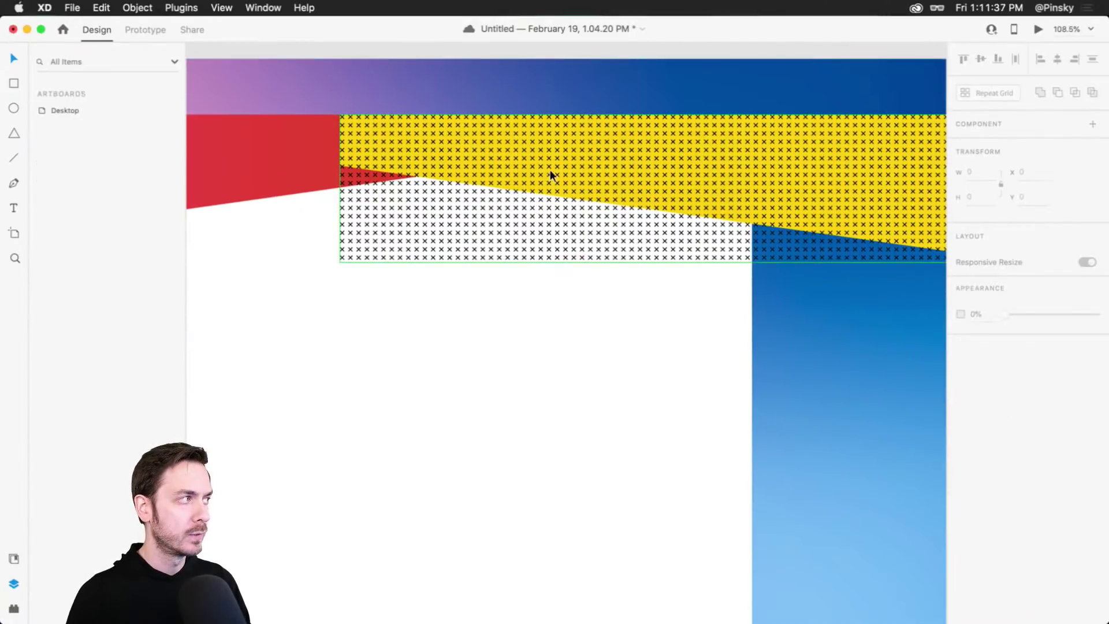
left_click(580, 162)
scroll(710, 181, "right", 5)
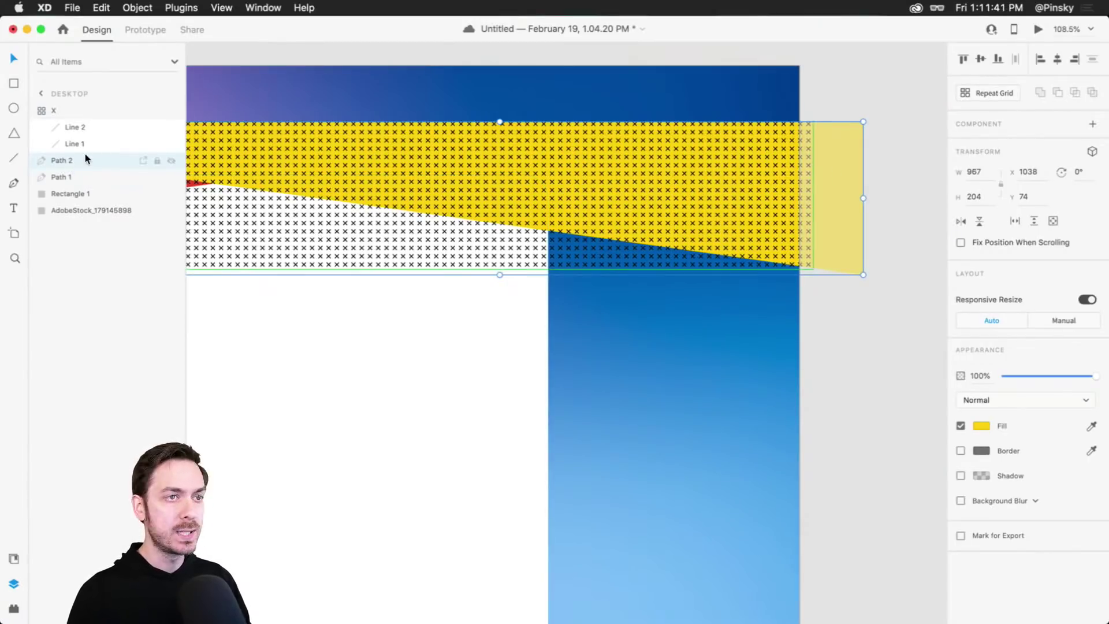
key("super+d")
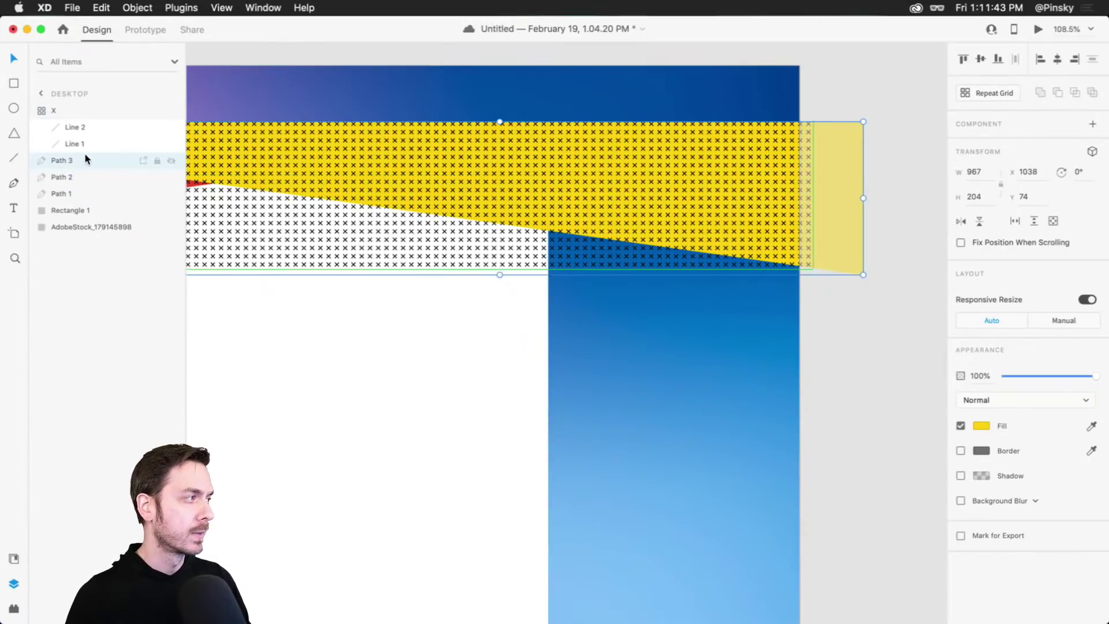
left_click_drag(86, 160, 58, 109)
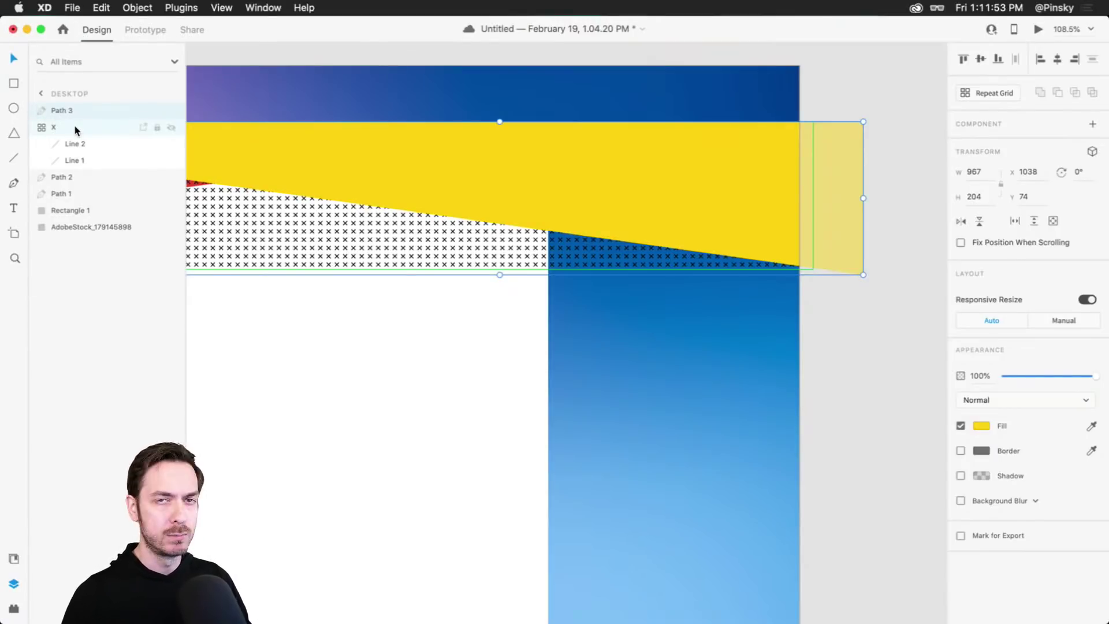
Mask the X repeat grid with the duplicated yellow shape.
left_click(74, 127, "shift")
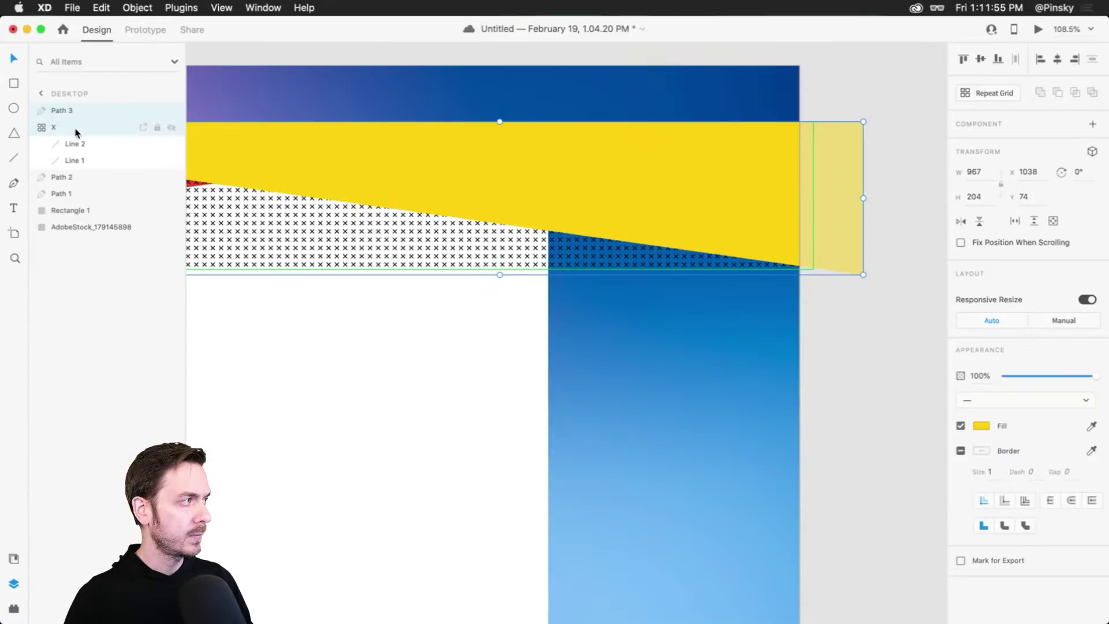
left_click(131, 7)
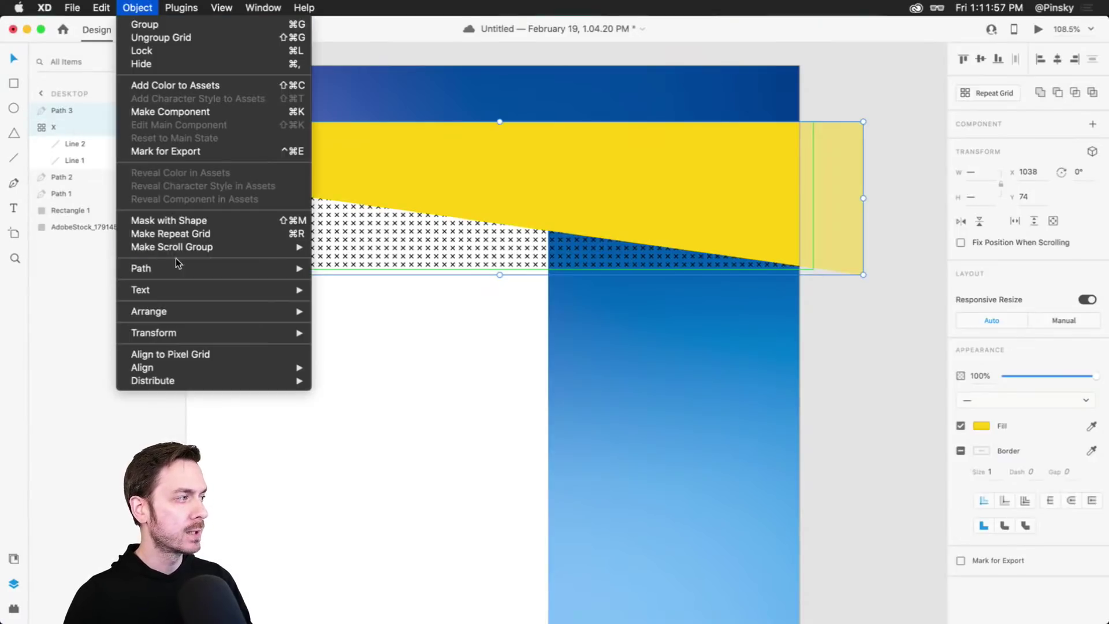
left_click(185, 215)
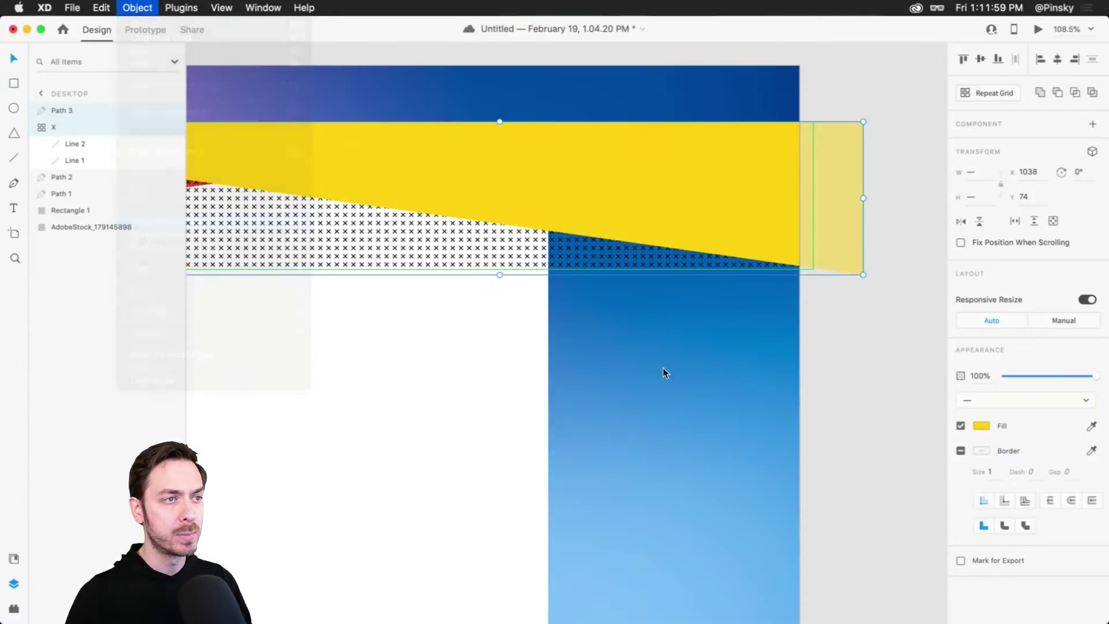
left_click(891, 373)
scroll(609, 218, "left", 3)
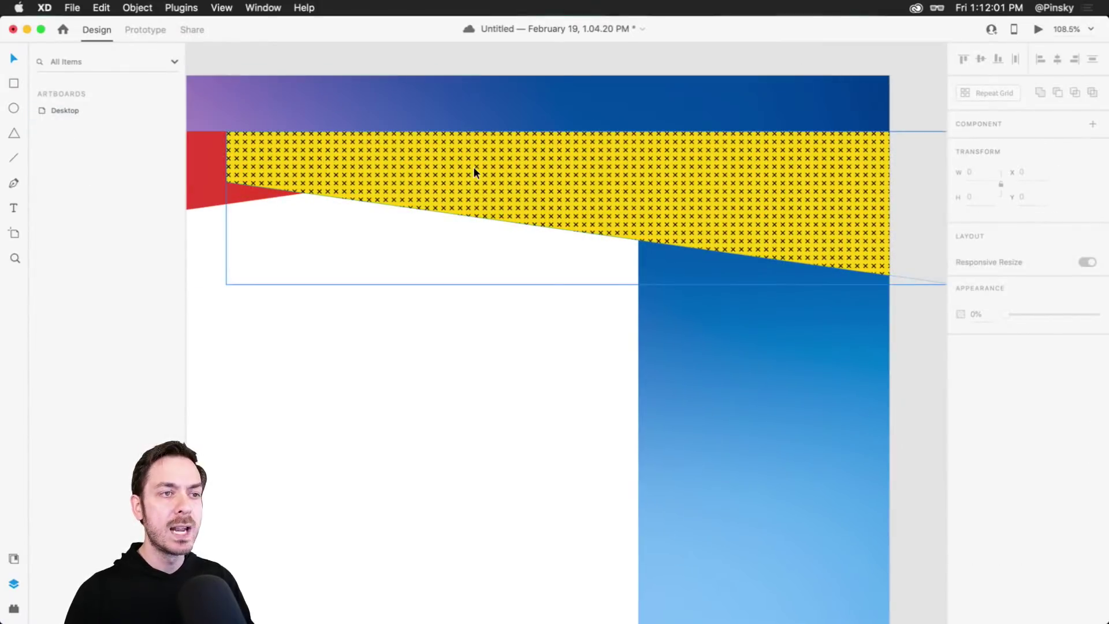
Rename the new mask group over the yellow shape to Xs.
double_click(524, 176)
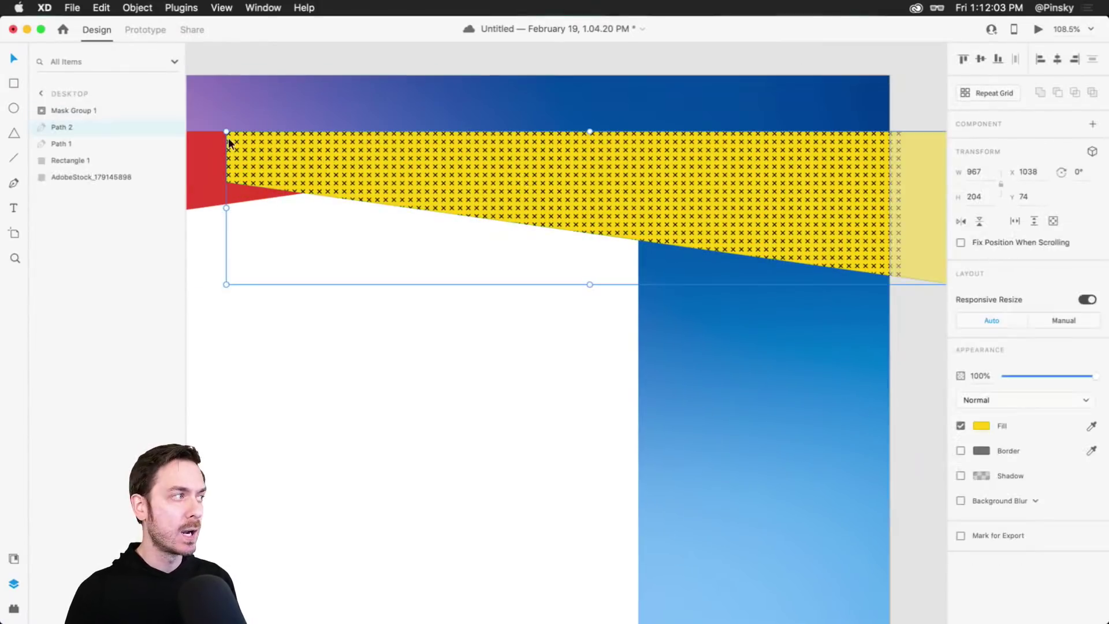
left_click(84, 144)
left_click(78, 127)
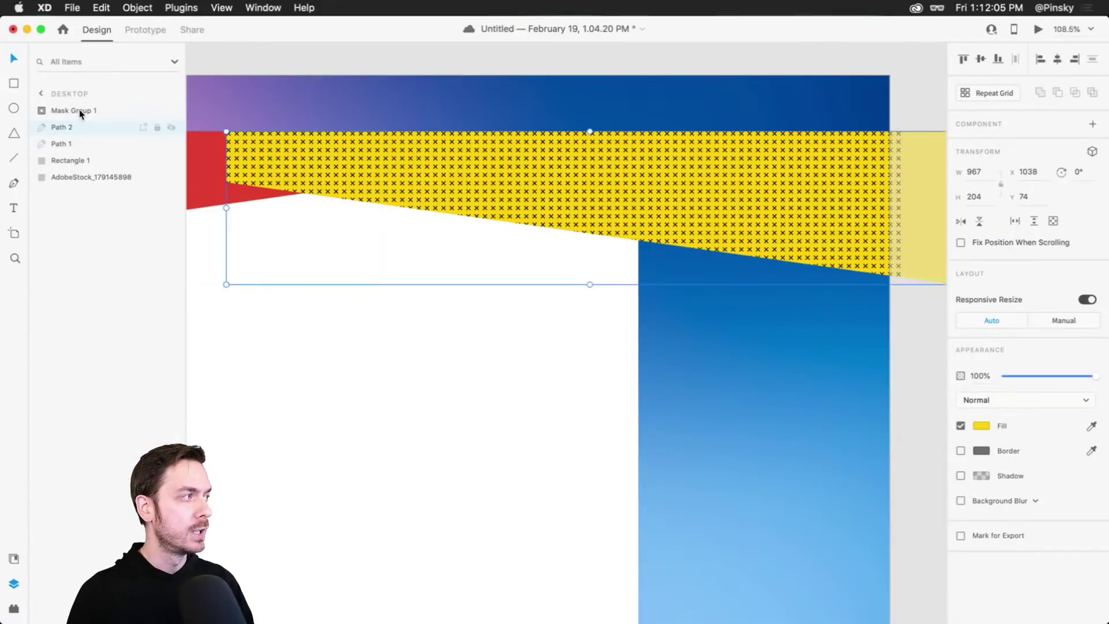
left_click(72, 111)
double_click(90, 108)
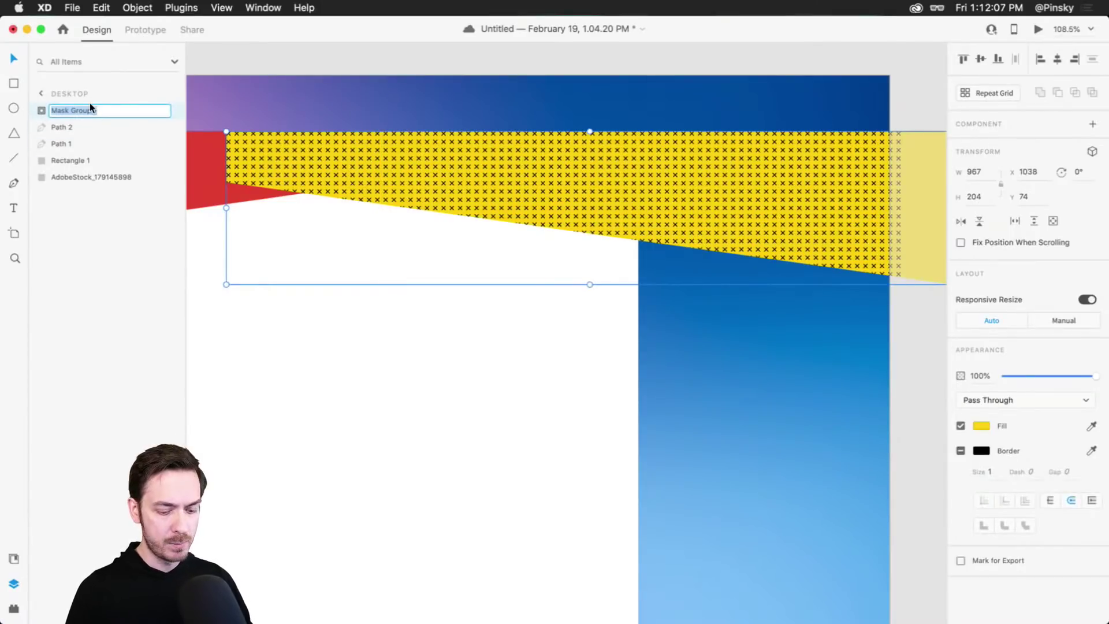
type("Xs")
key("Return")
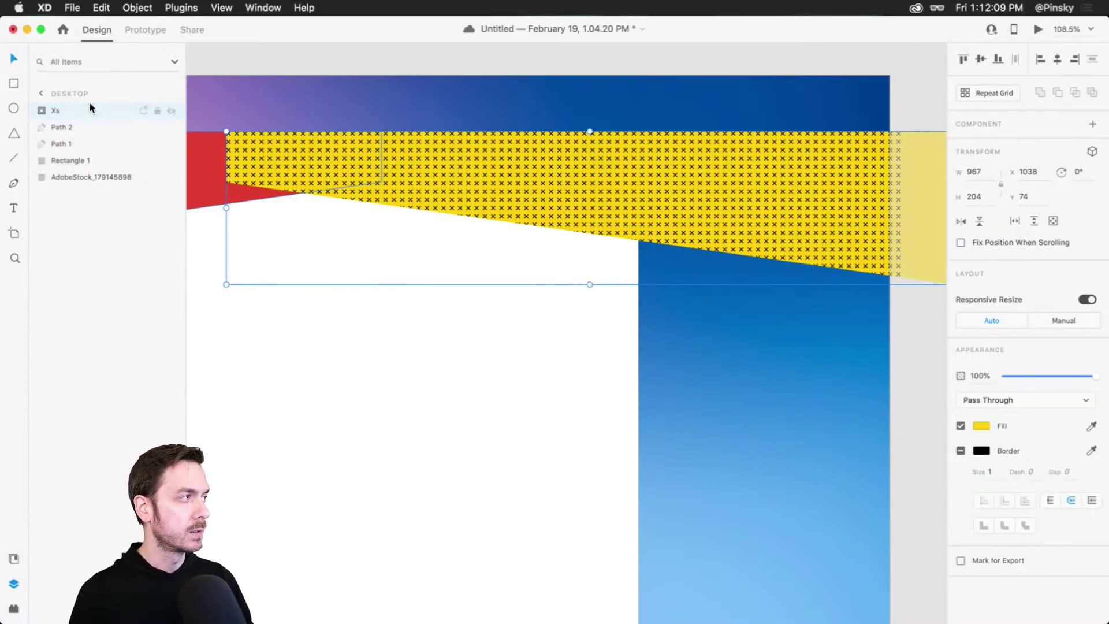
Lower the opacity of the X repeat grid inside the Xs mask group to 10%.
left_click(37, 111)
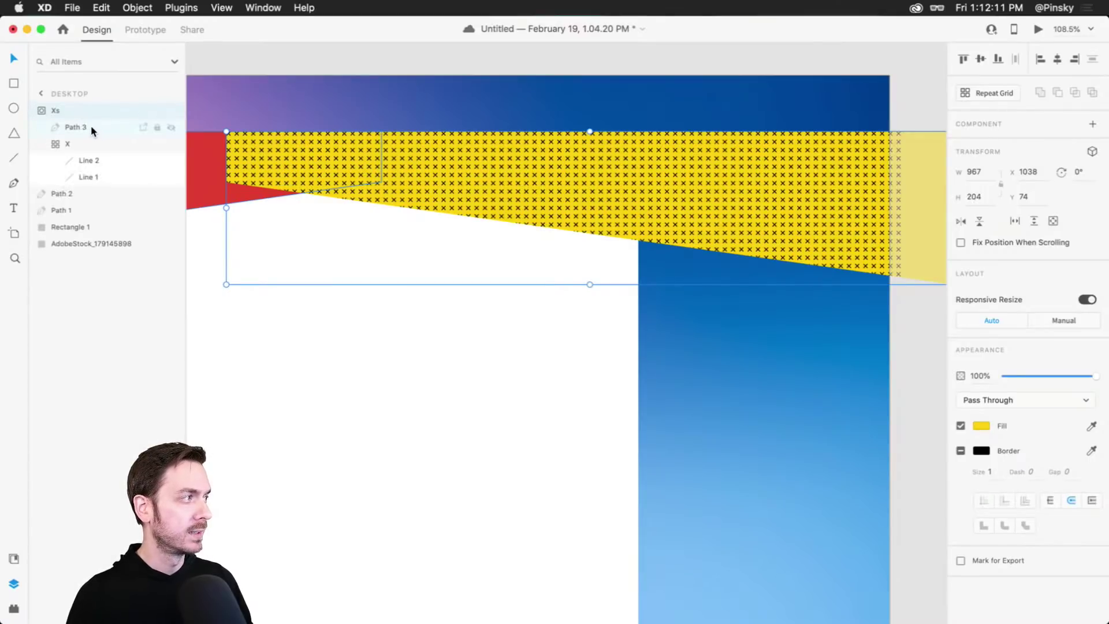
left_click(92, 125)
left_click(87, 144)
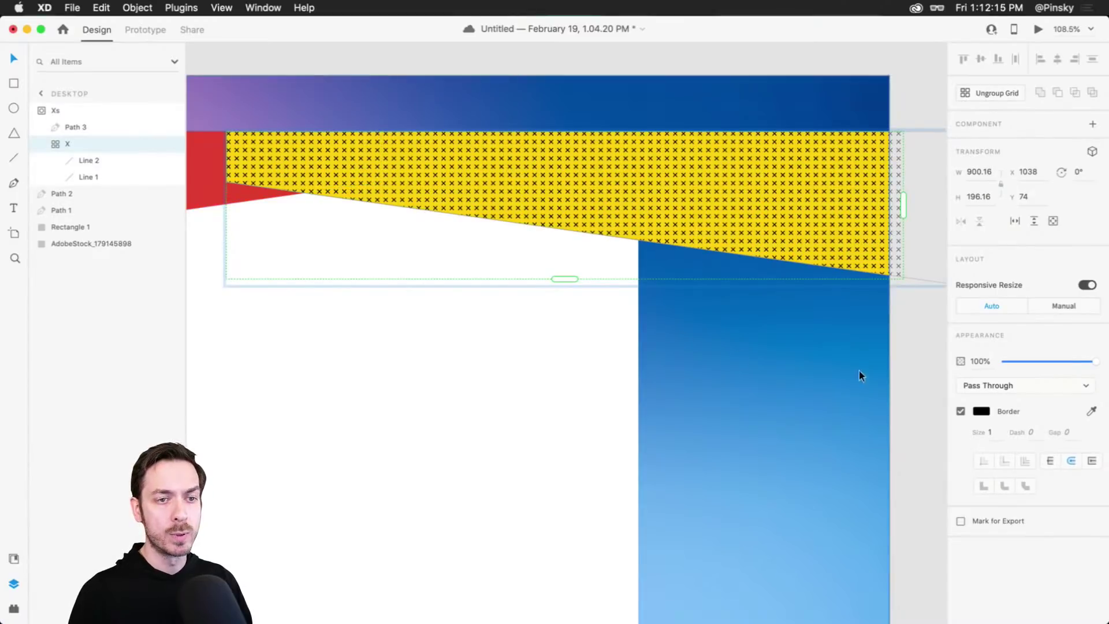
key("1")
left_click(701, 334)
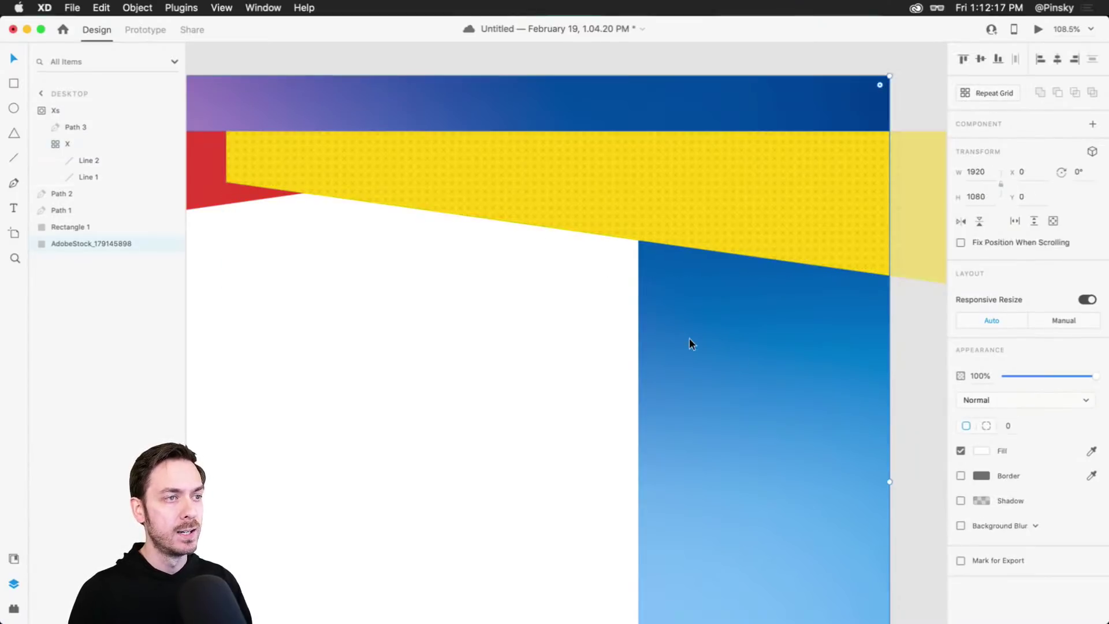
Review the whole artboard with the patterned yellow shape, the red shape and the white window.
scroll(511, 262, "down", 5)
left_click_drag(510, 262, 678, 280)
scroll(647, 280, "down", 3)
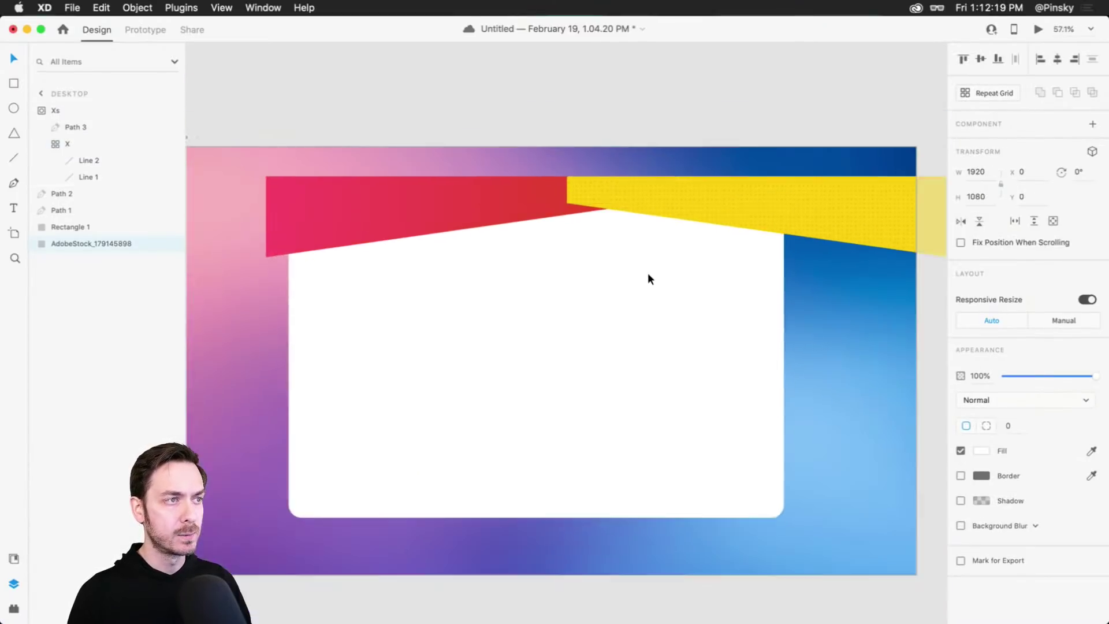
left_click(639, 112)
left_click(743, 245)
left_click(734, 287)
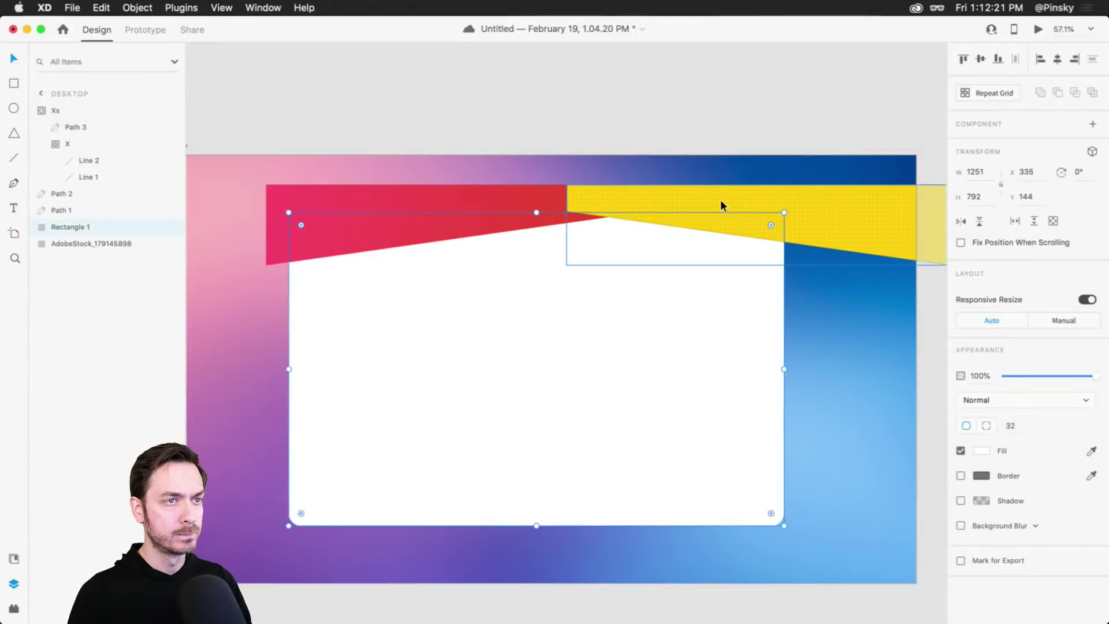
key("Escape")
scroll(673, 243, "down", 2)
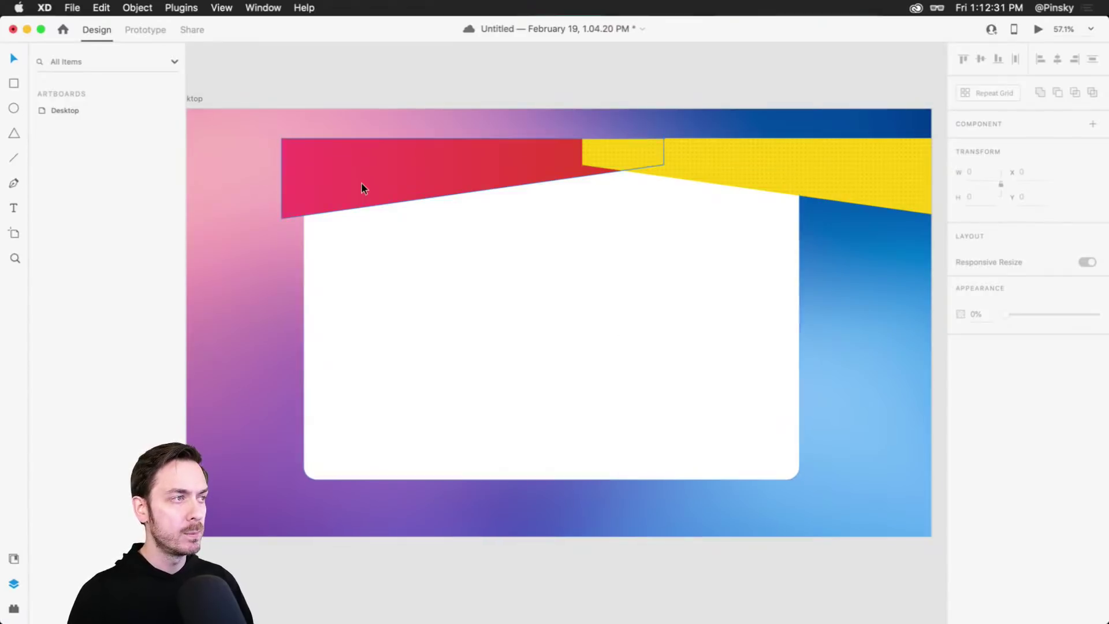
Duplicate the red header shape, flip the copy vertically and horizontally, and place it at the white window's lower edge at X 619, Y 742.
left_click_drag(361, 184, 498, 379)
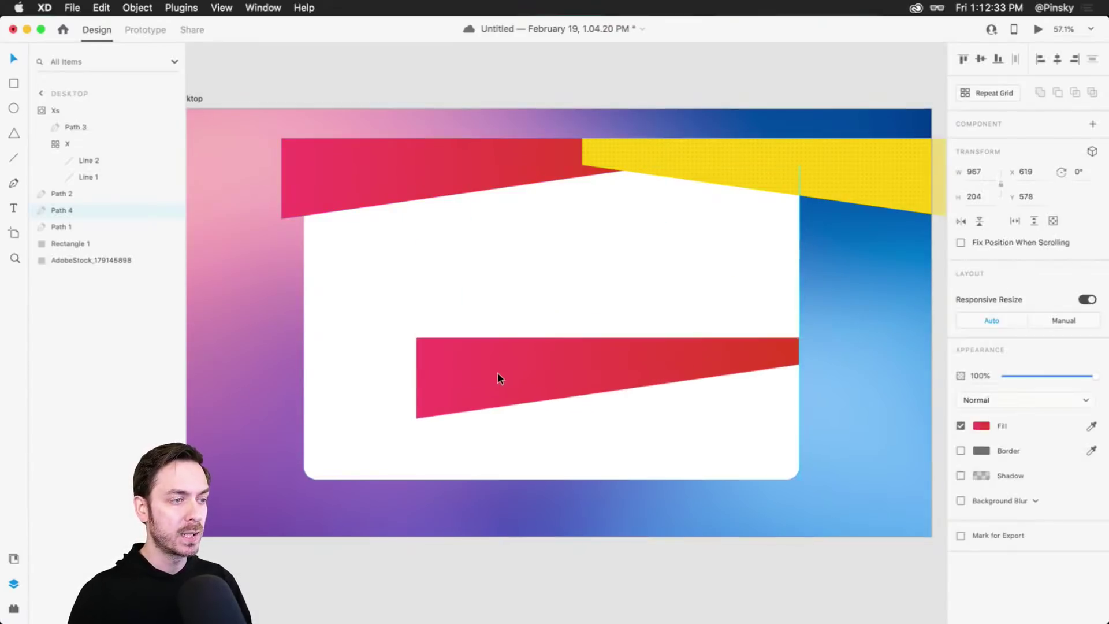
left_click(979, 222)
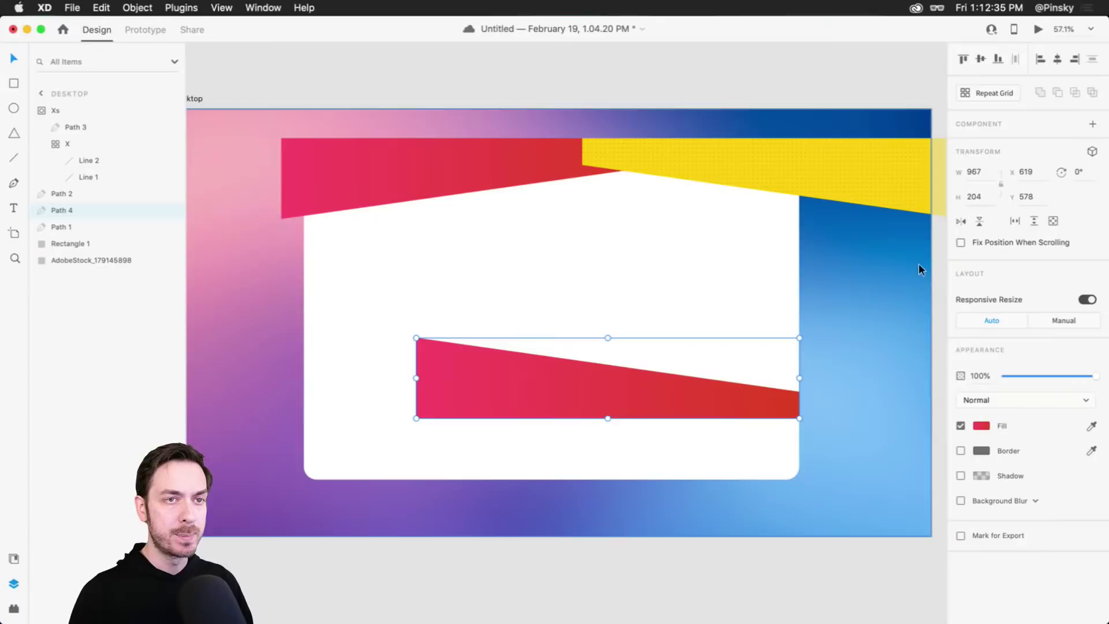
left_click(961, 222)
left_click_drag(738, 391, 742, 458)
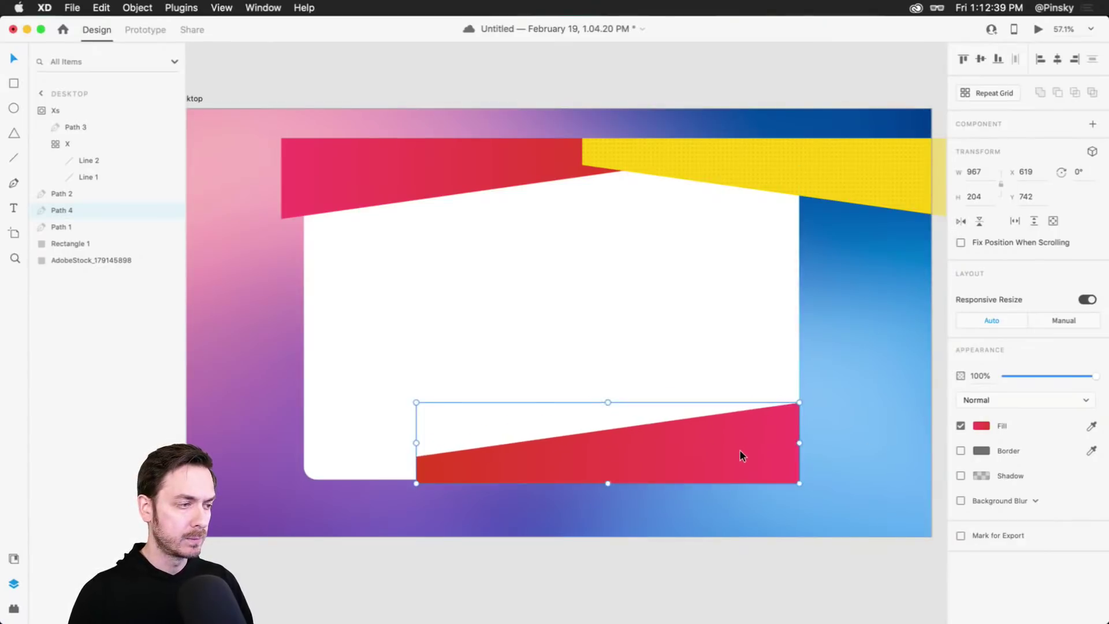
Stretch the flipped red shape's two left corner points outward to about X 321, just past the white window's left side.
double_click(739, 456)
left_click_drag(327, 427, 298, 480)
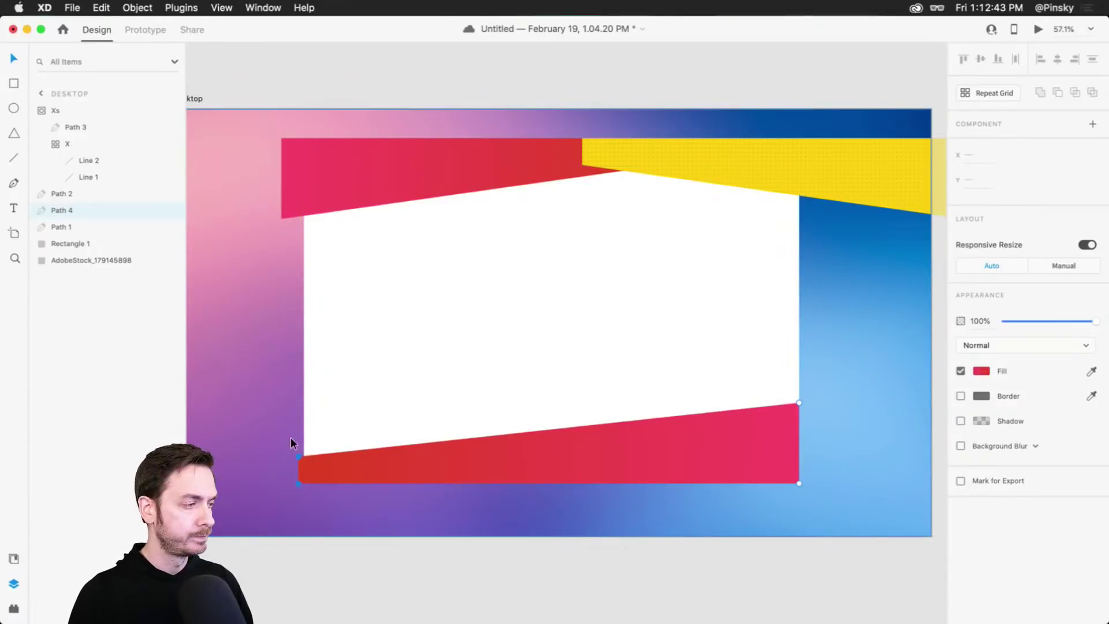
left_click(275, 444)
double_click(367, 465)
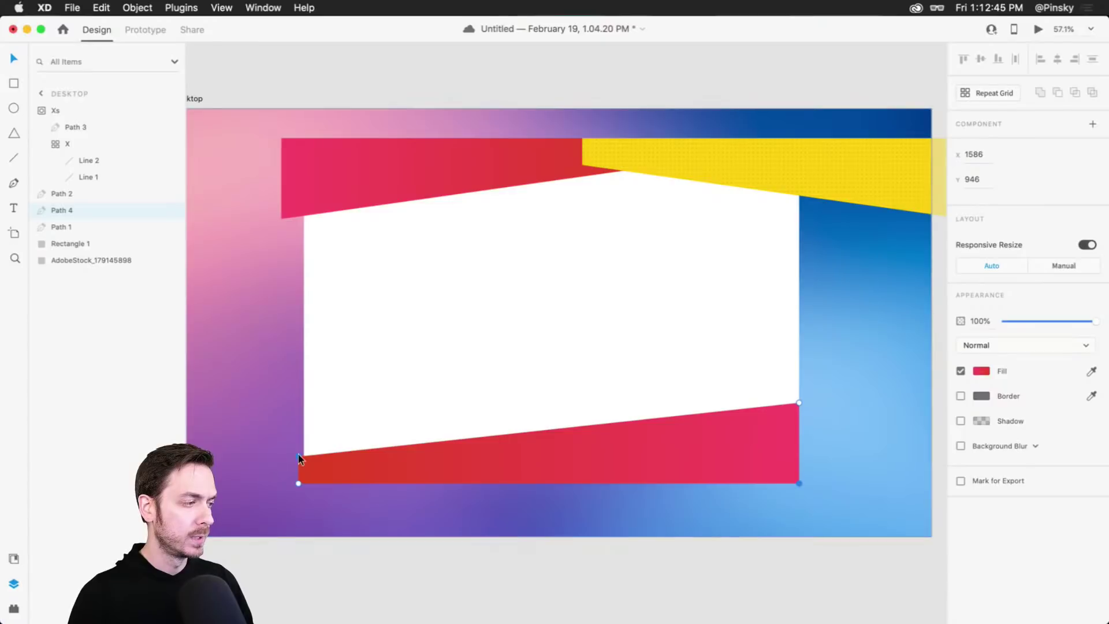
Raise the lower red shape's upper-left corner to about Y 852 and its upper-right corner to about Y 717.
left_click_drag(298, 454, 299, 445)
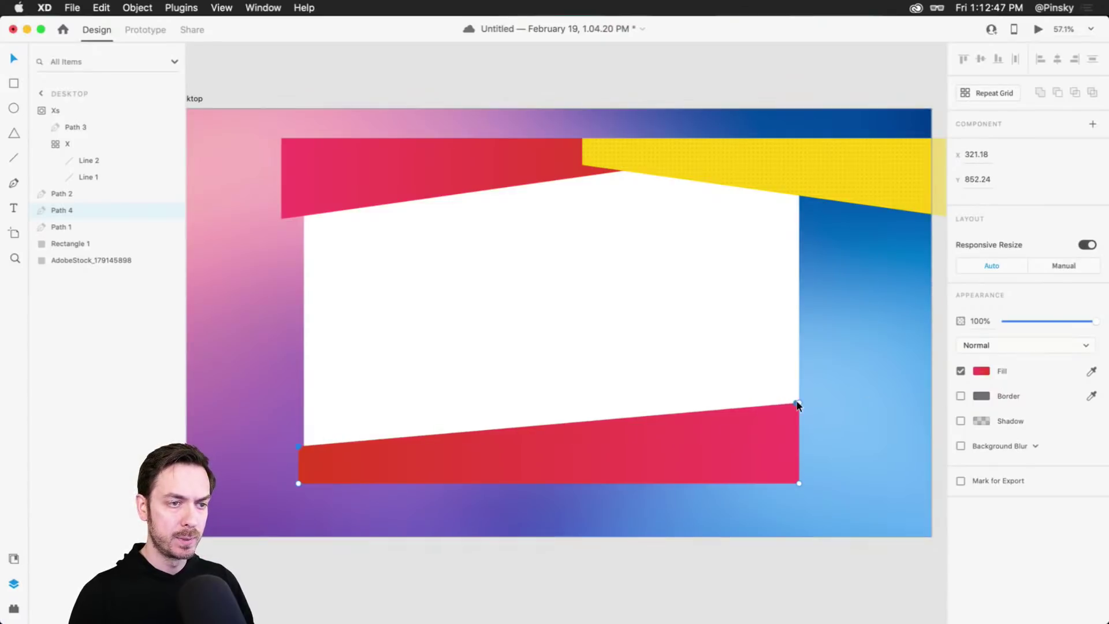
left_click_drag(797, 404, 796, 387)
key("Escape")
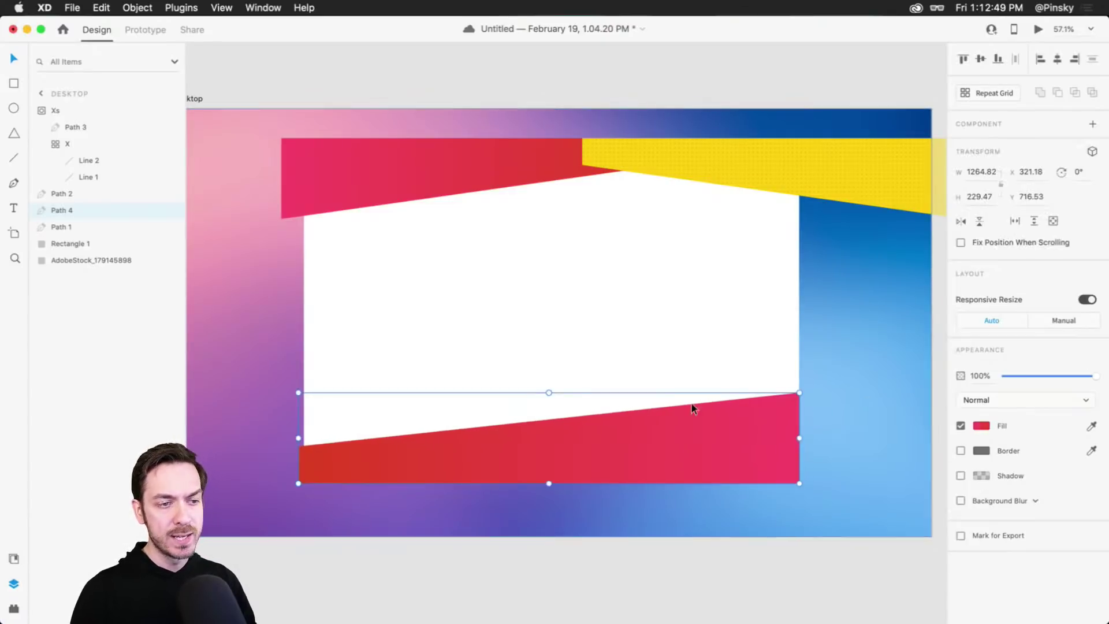
scroll(588, 421, "up", 3)
scroll(737, 392, "left", 2)
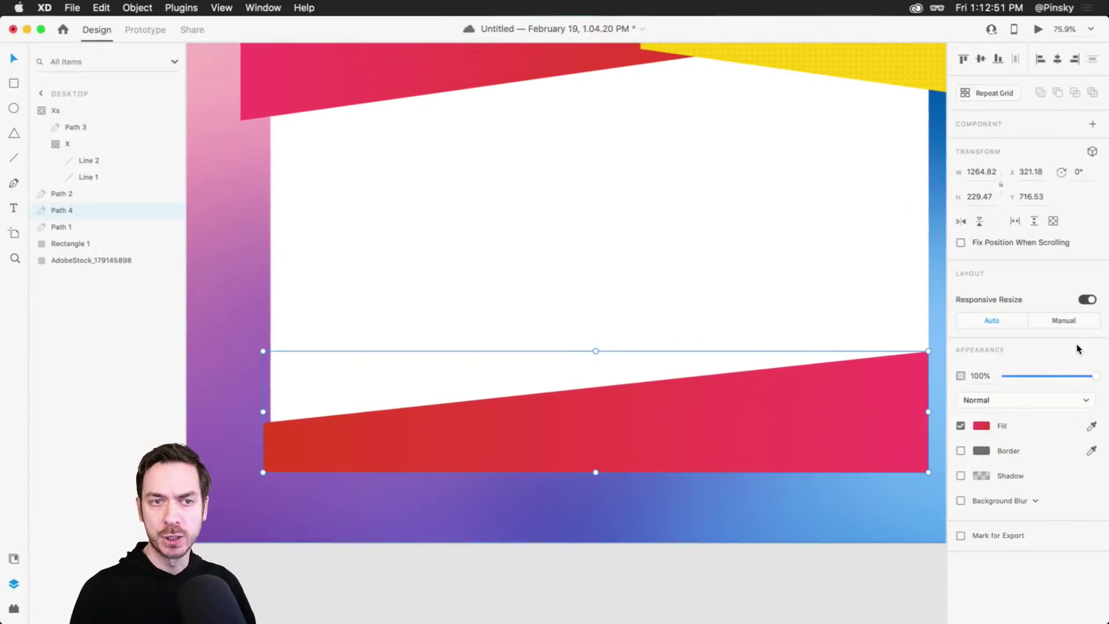
Change the pink gradient stop of the lower red shape's fill to a deep blue-violet.
left_click(981, 425)
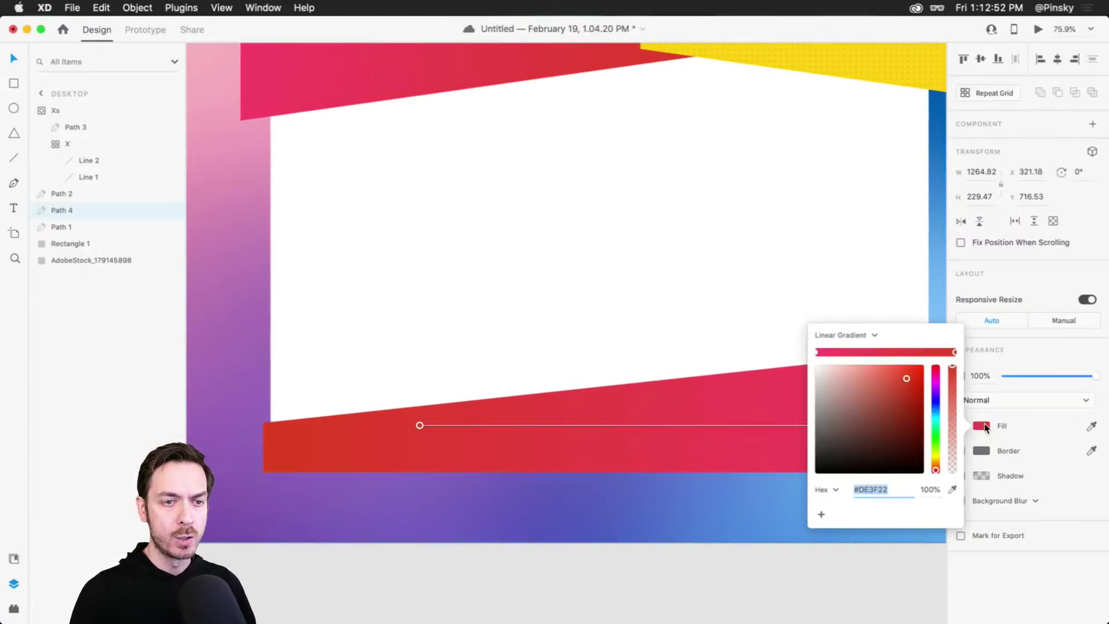
left_click(817, 353)
mouse_move(936, 416)
left_mouse_down()
mouse_move(936, 376)
mouse_move(937, 397)
left_mouse_up()
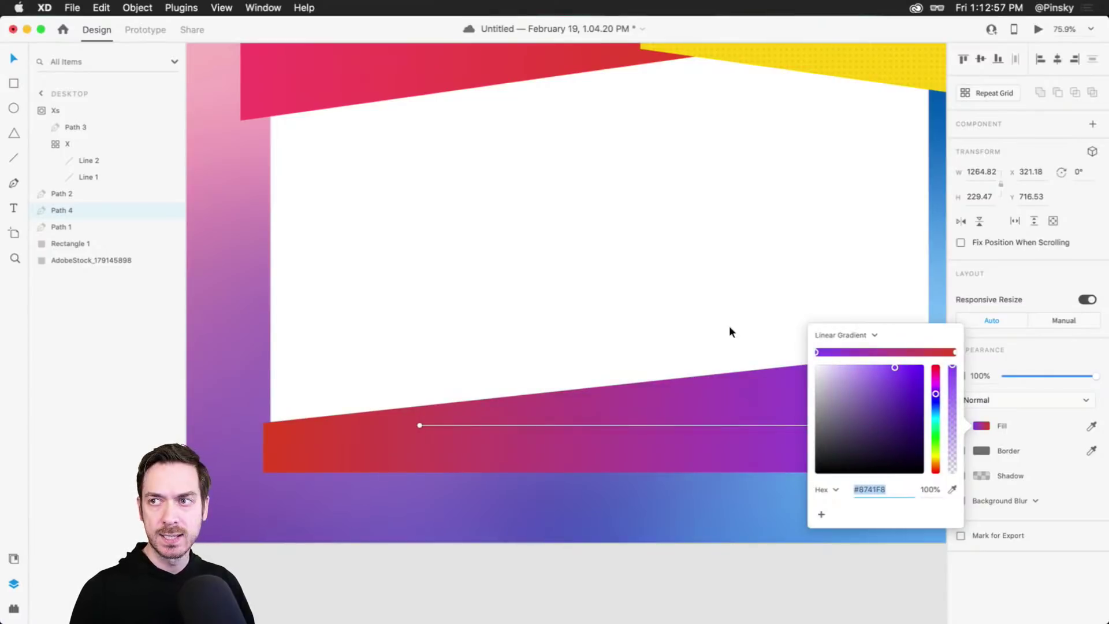
scroll(676, 317, "right", 5)
left_click(912, 386)
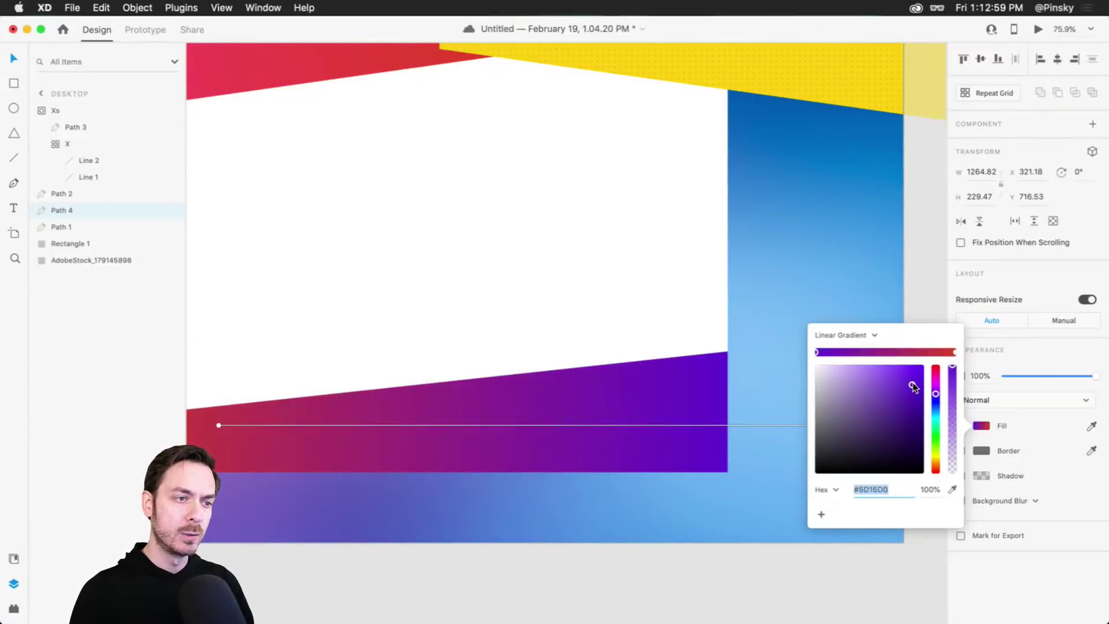
left_click_drag(912, 386, 916, 386)
Change the red gradient stop of the lower shape's fill to bright purple #9620ED.
left_click(955, 352)
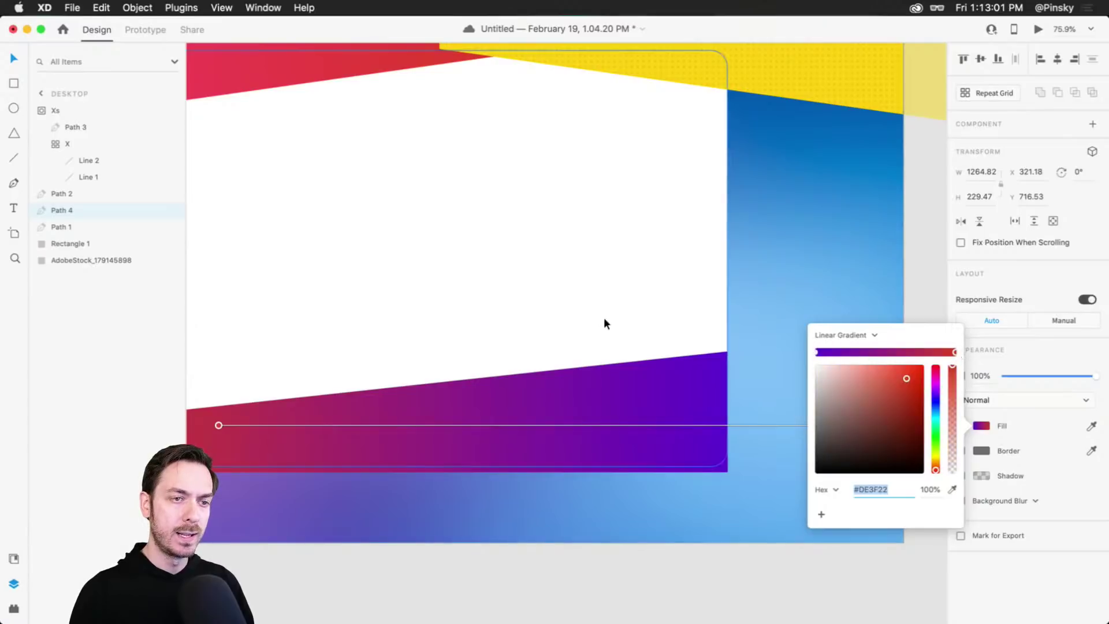
scroll(601, 315, "left", 7)
left_click_drag(935, 386, 908, 372)
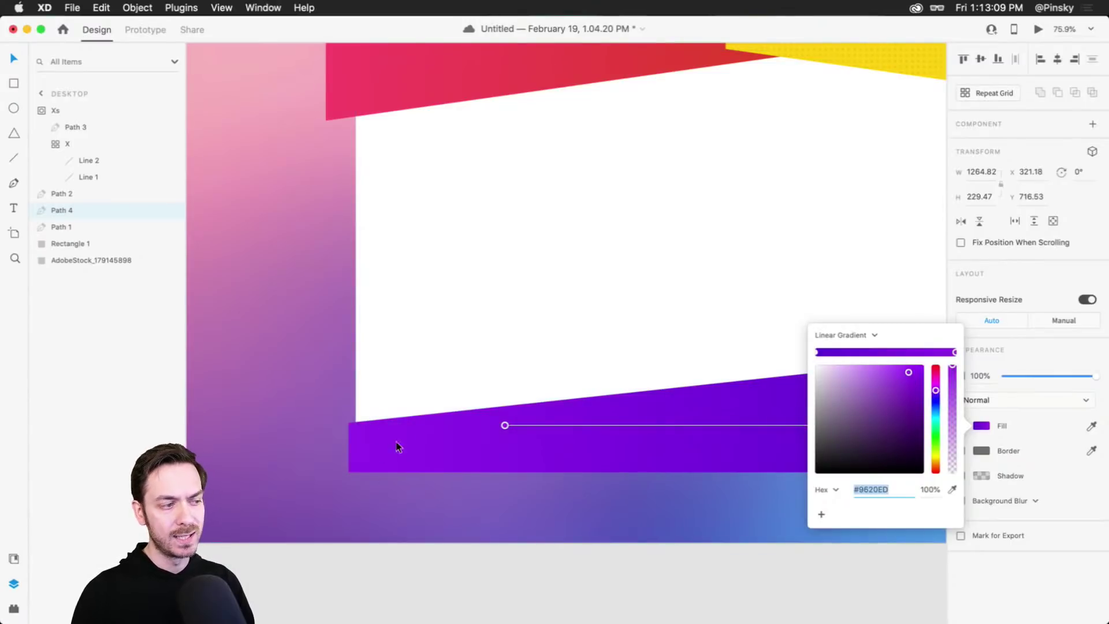
scroll(587, 384, "right", 10)
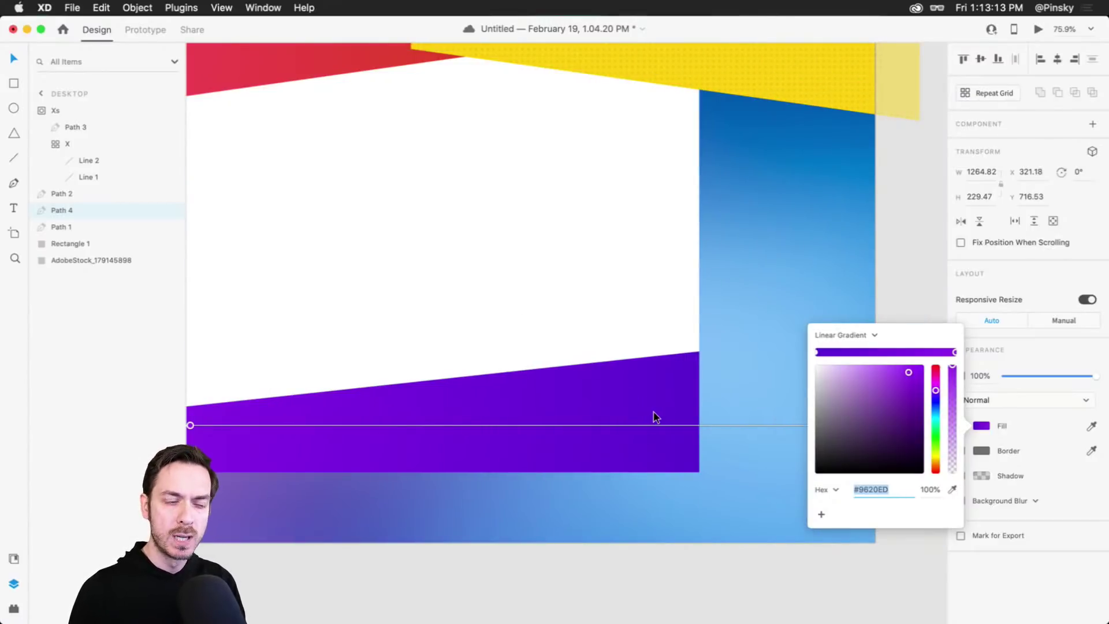
left_click(676, 584)
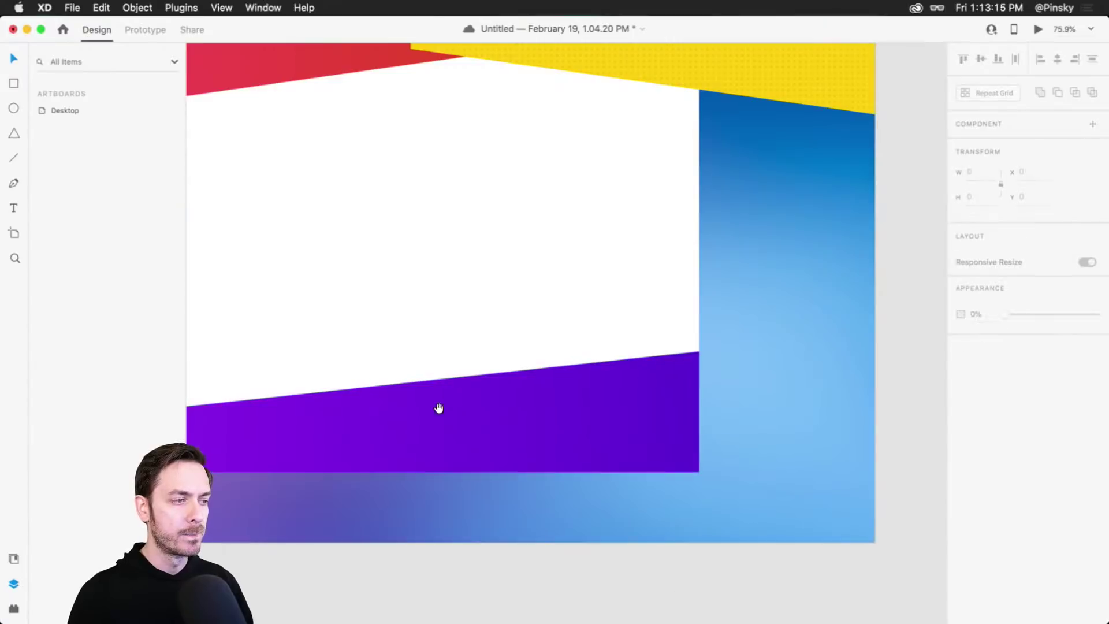
scroll(456, 411, "left", 10)
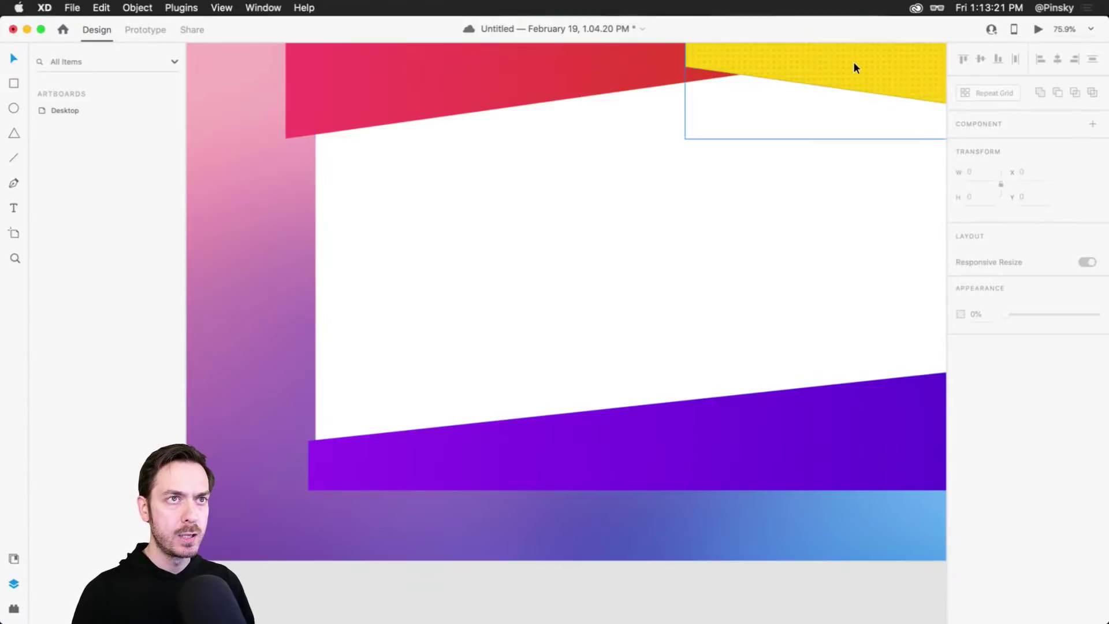
Collapse the Xs mask group in the layer list and rename the yellow shape's layer, Path 2, as Yellow.
left_click(888, 81)
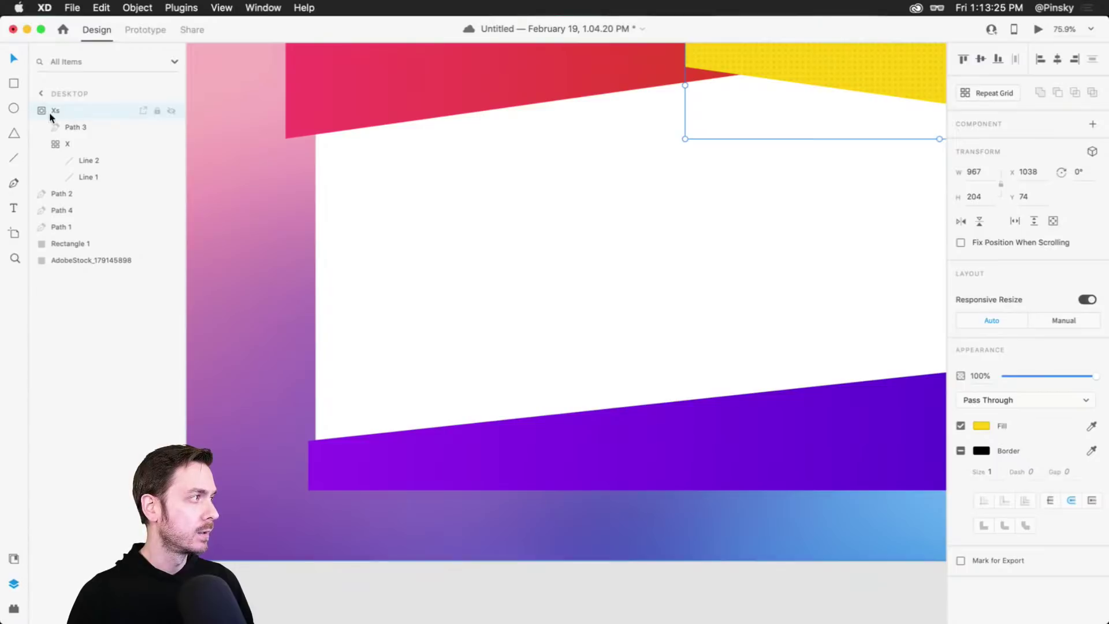
left_click(43, 110)
left_click(85, 127)
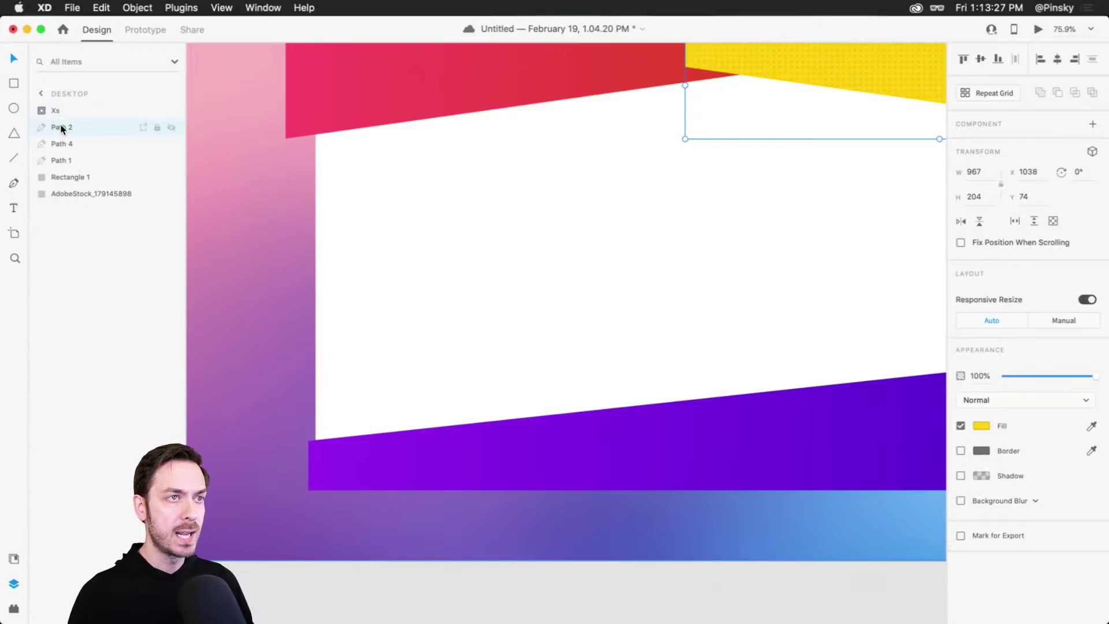
double_click(76, 129)
type("Y")
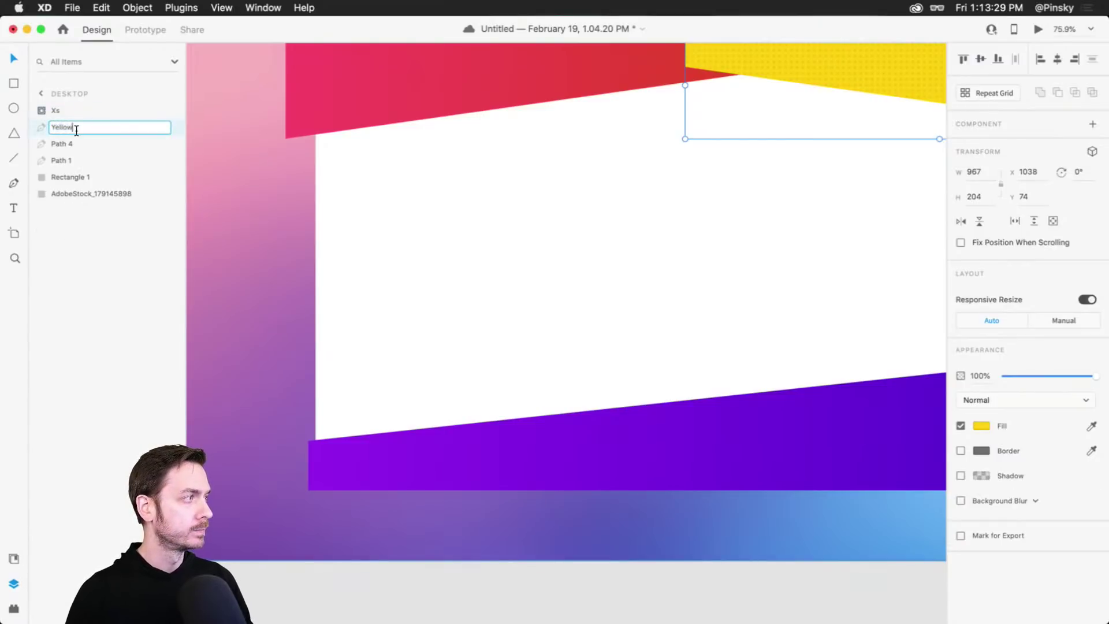
type("ellow")
key("Return")
Group the yellow shape with the Xs mask group and name the group Yellow.
left_click(79, 110, "shift")
key("super+g")
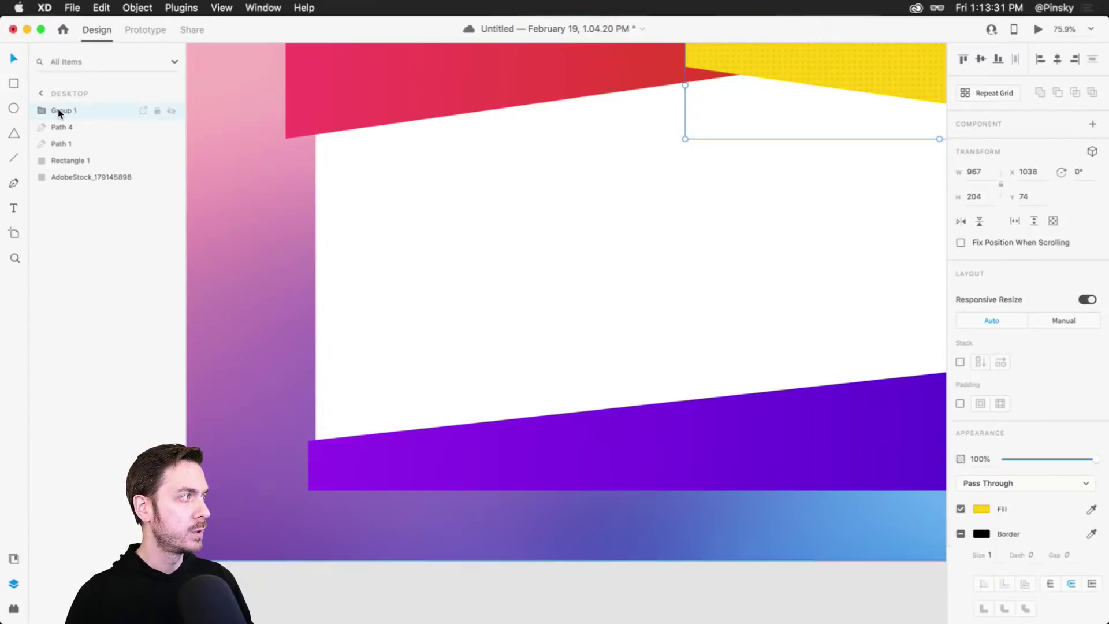
double_click(60, 112)
type("Yellow")
key("Return")
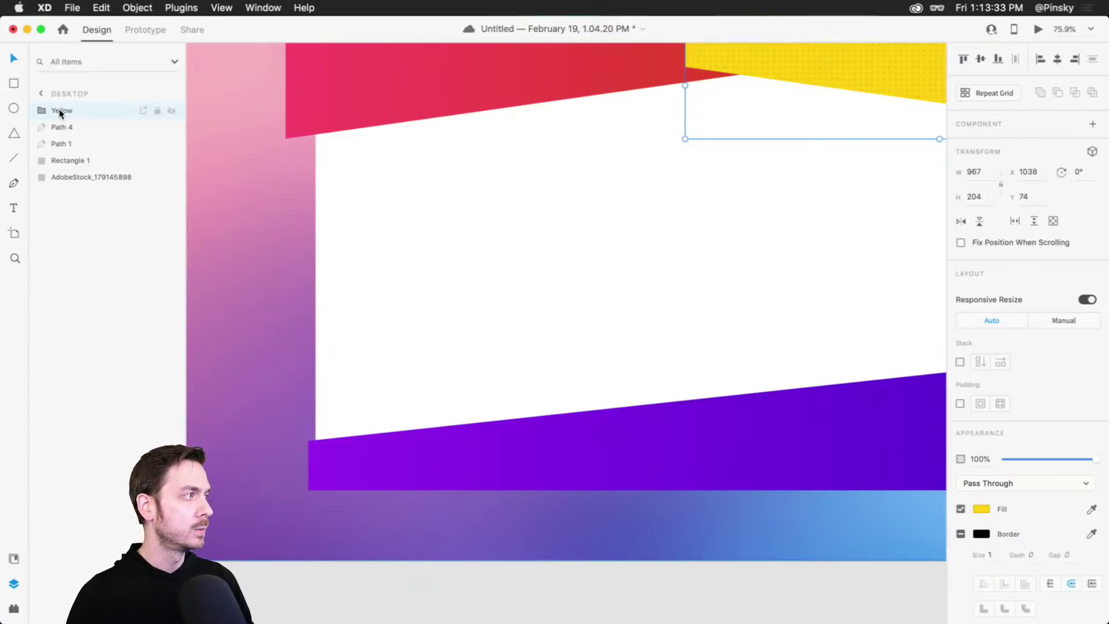
Rename the lower shape's layer, Path 4, as Purple and the red header's layer, Path 1, as Red.
left_click(67, 129)
double_click(68, 129)
type("Purple")
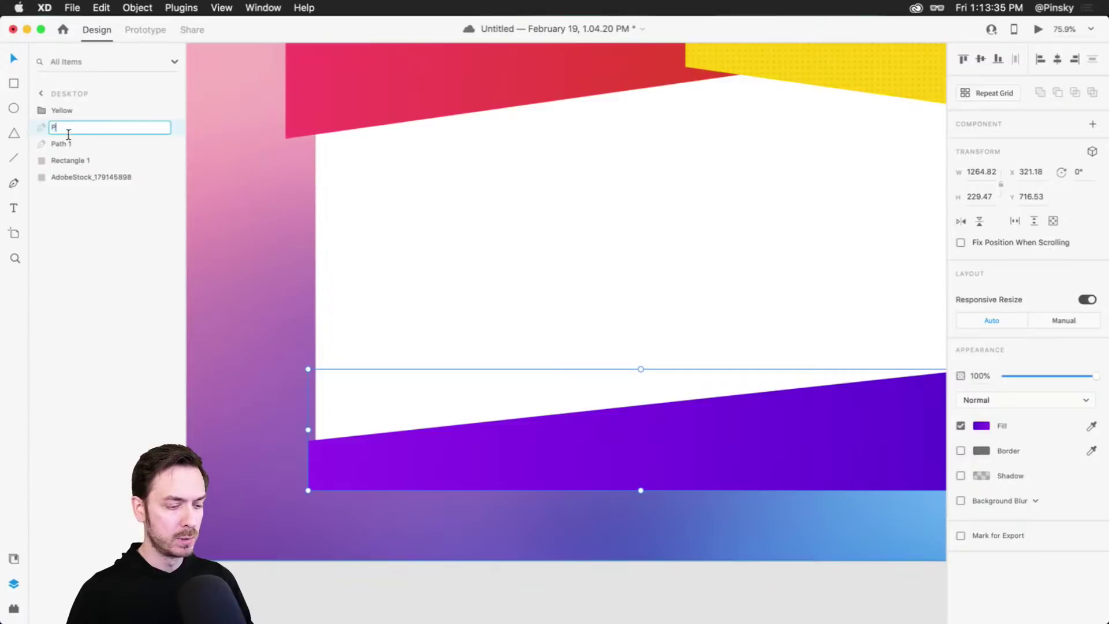
key("Return")
double_click(60, 144)
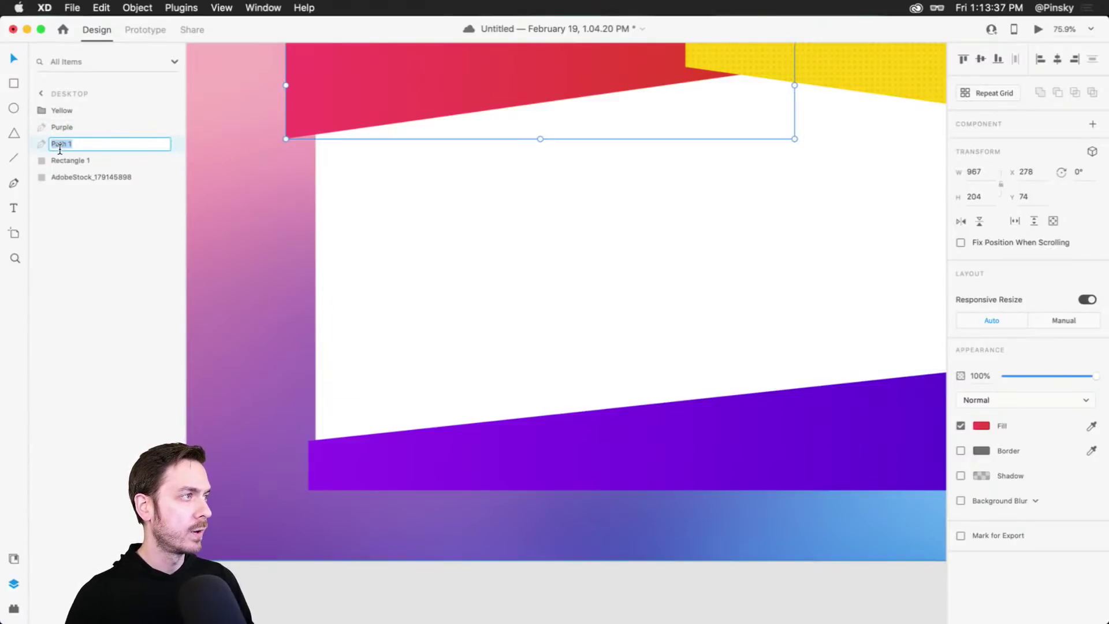
type("Red")
key("Return")
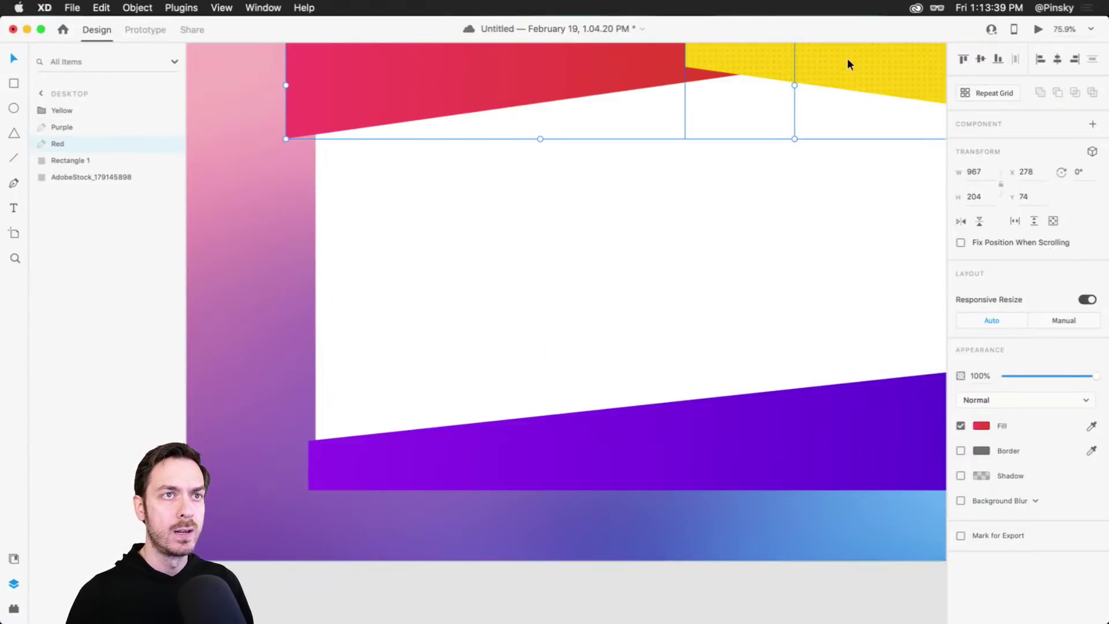
Duplicate the Yellow group, flip the copy vertically and horizontally, and place it behind the purple shape at about X 236, Y 729.
left_click_drag(921, 70, 629, 323)
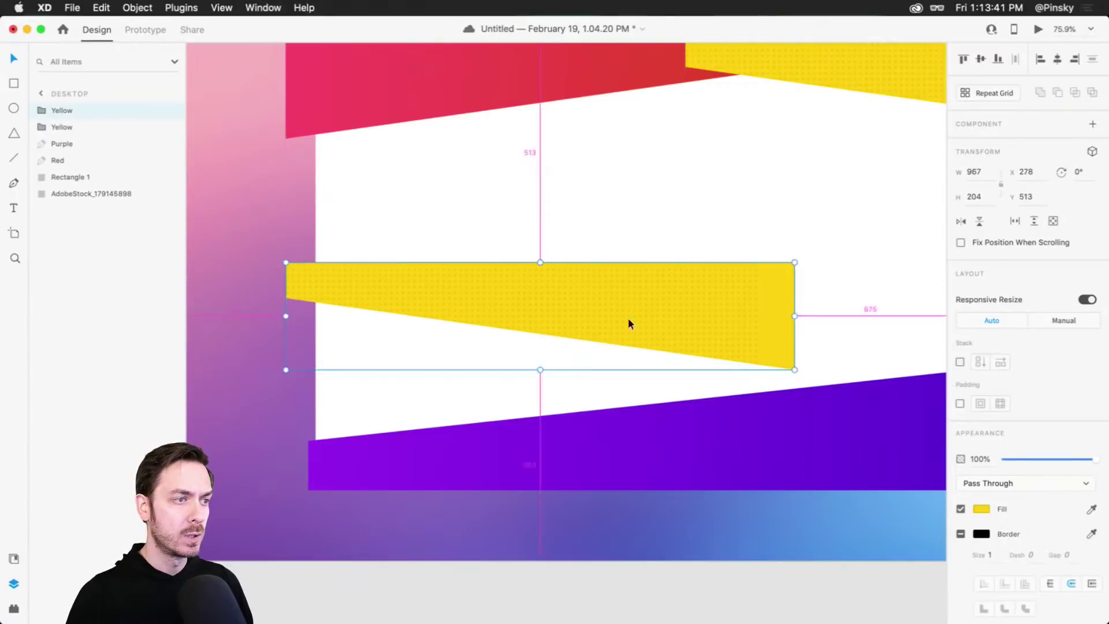
left_click(980, 223)
left_click(962, 223)
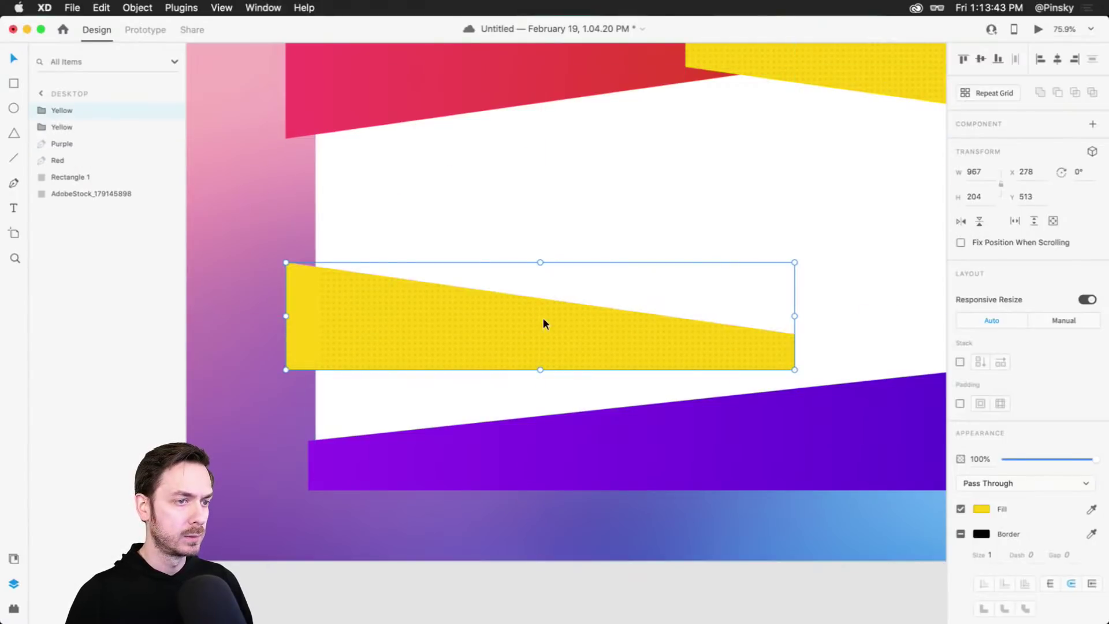
left_click_drag(543, 318, 542, 418)
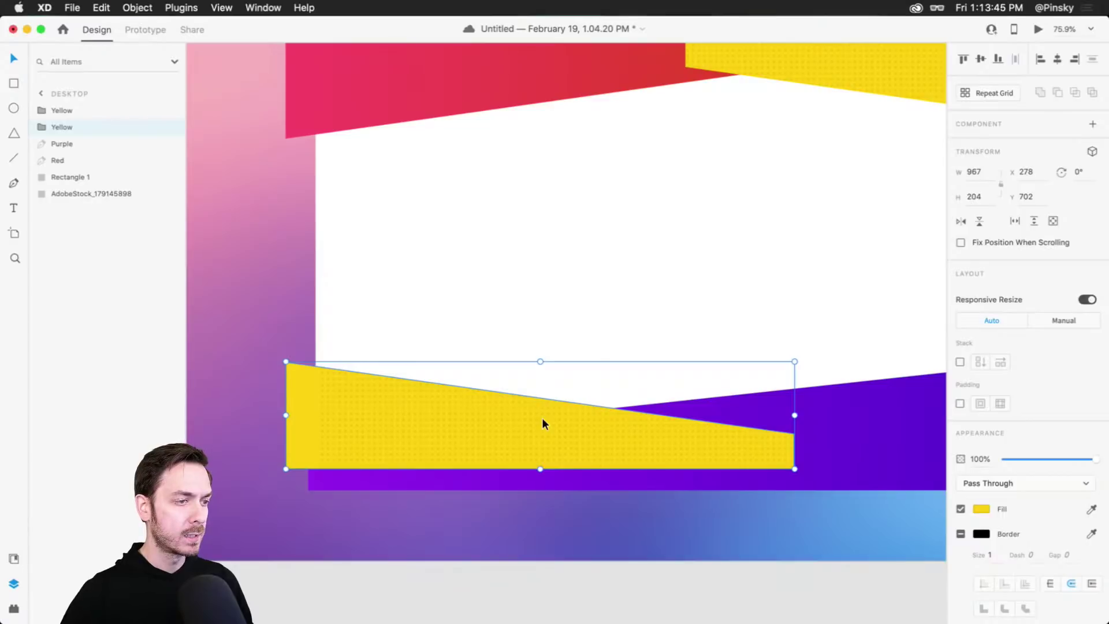
key("super+bracketleft")
left_click_drag(473, 399, 449, 408)
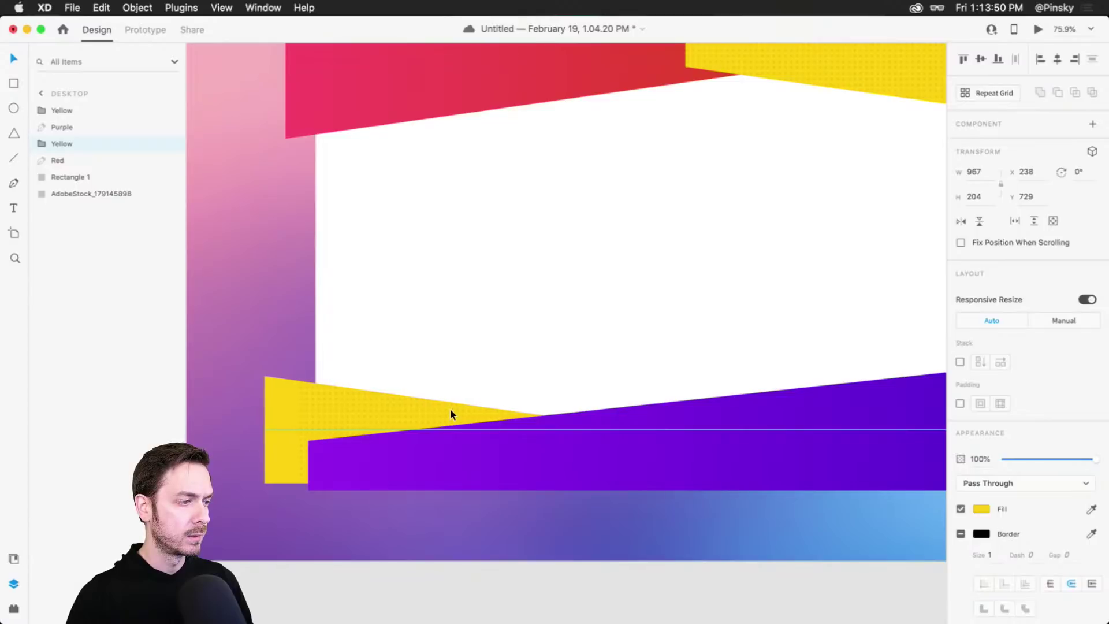
Change the fill of the lower yellow group to orange #FF8A34.
left_click(987, 509)
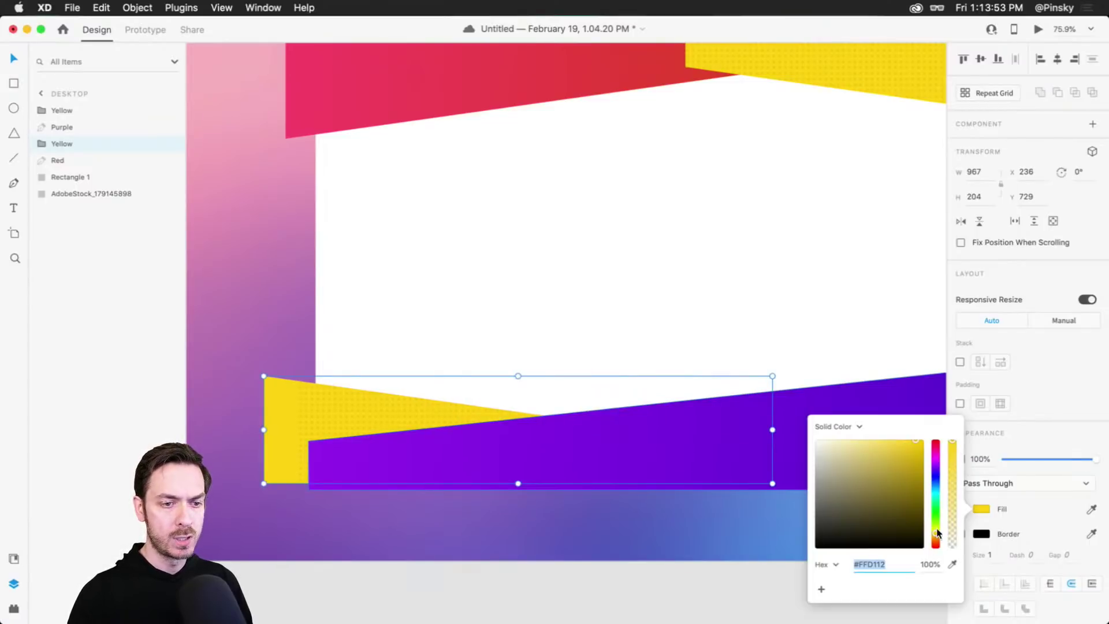
left_click_drag(937, 531, 936, 542)
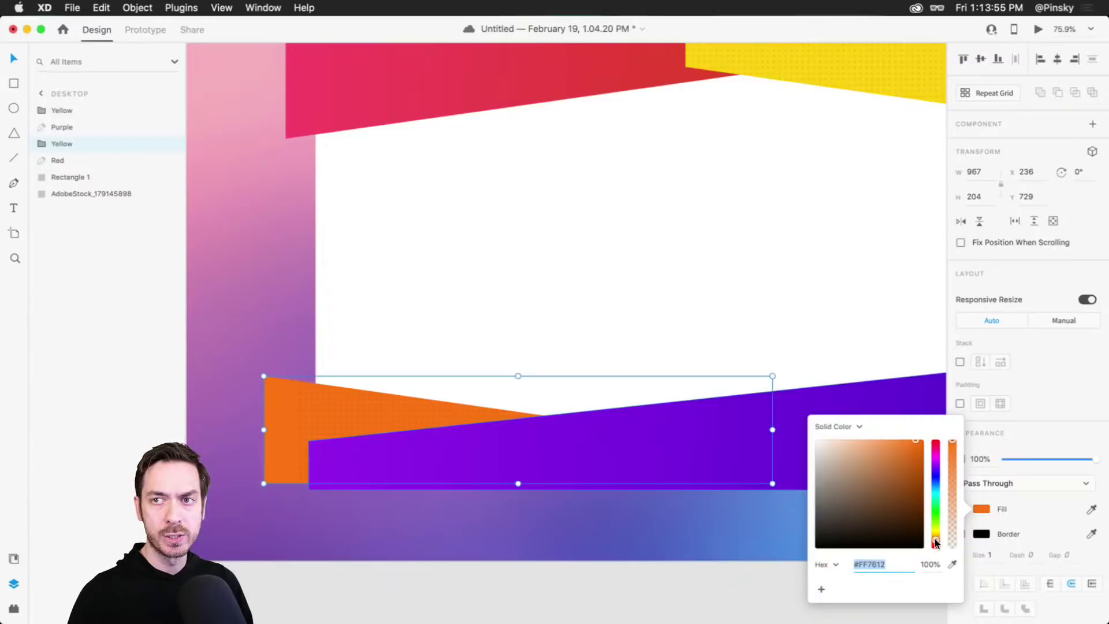
left_click_drag(914, 448, 904, 438)
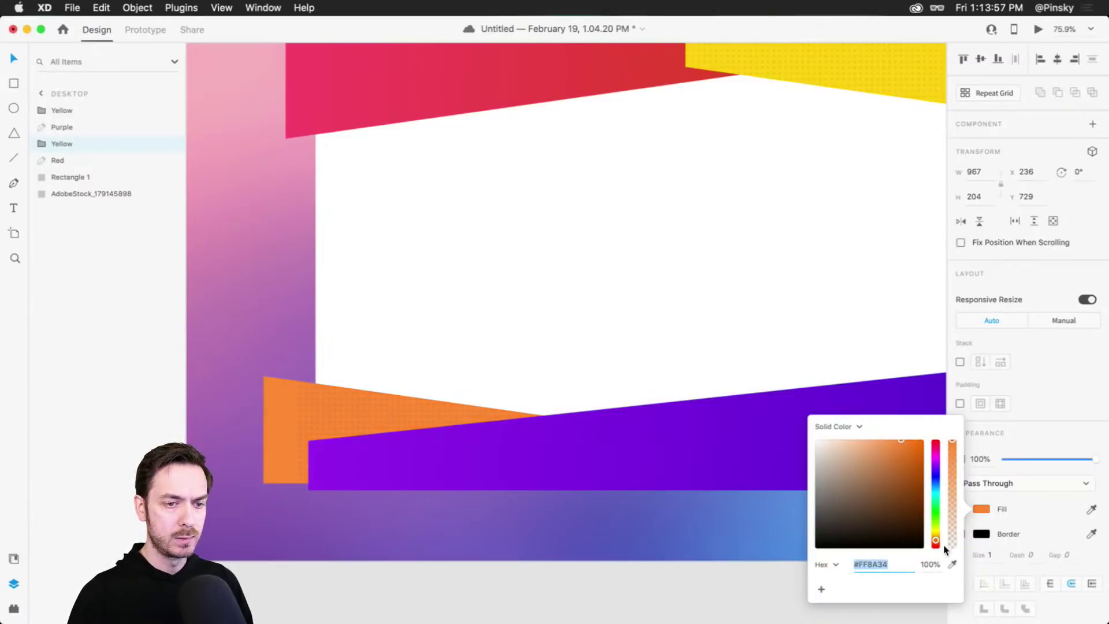
left_click(751, 572)
Rename the white window rectangle's layer as Container.
scroll(680, 402, "down", 4)
left_click_drag(761, 187, 697, 175)
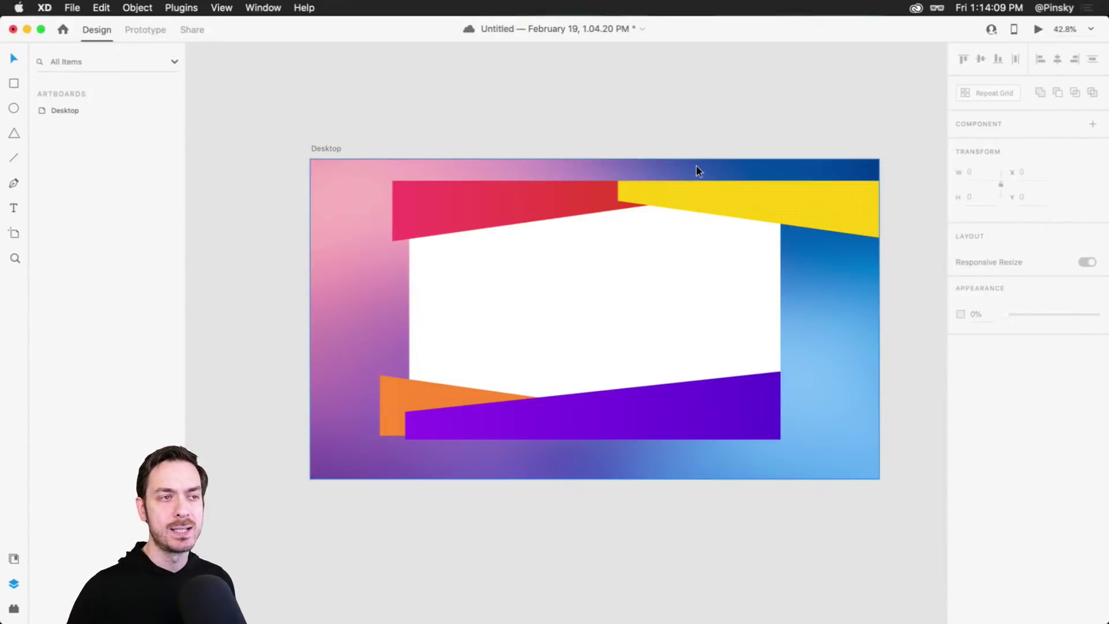
left_click(553, 247)
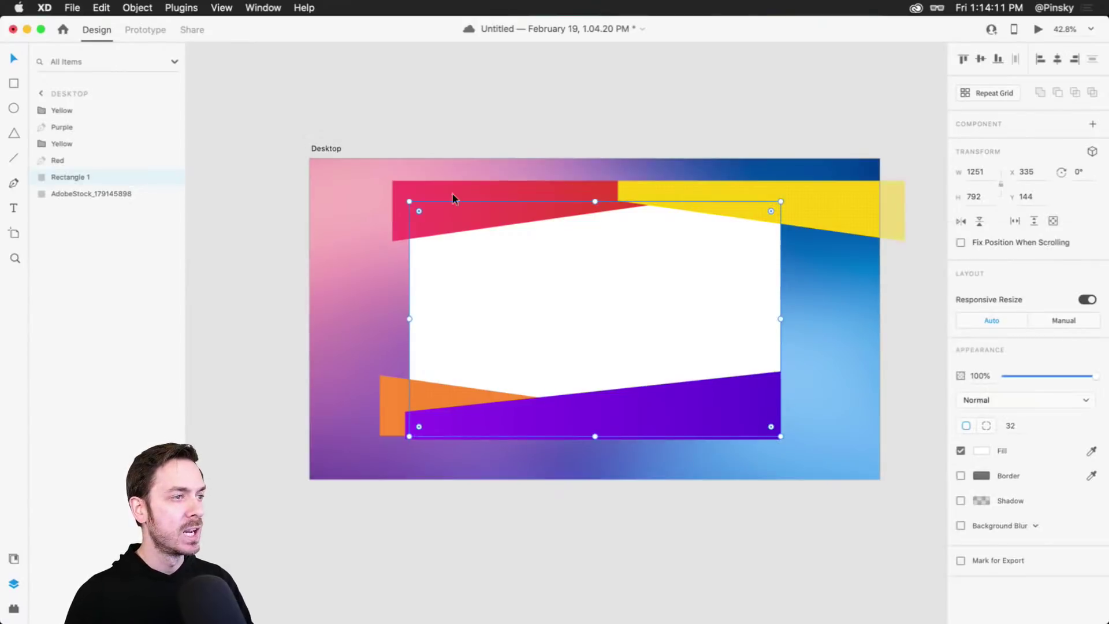
double_click(64, 177)
type("dontainer")
key("Return")
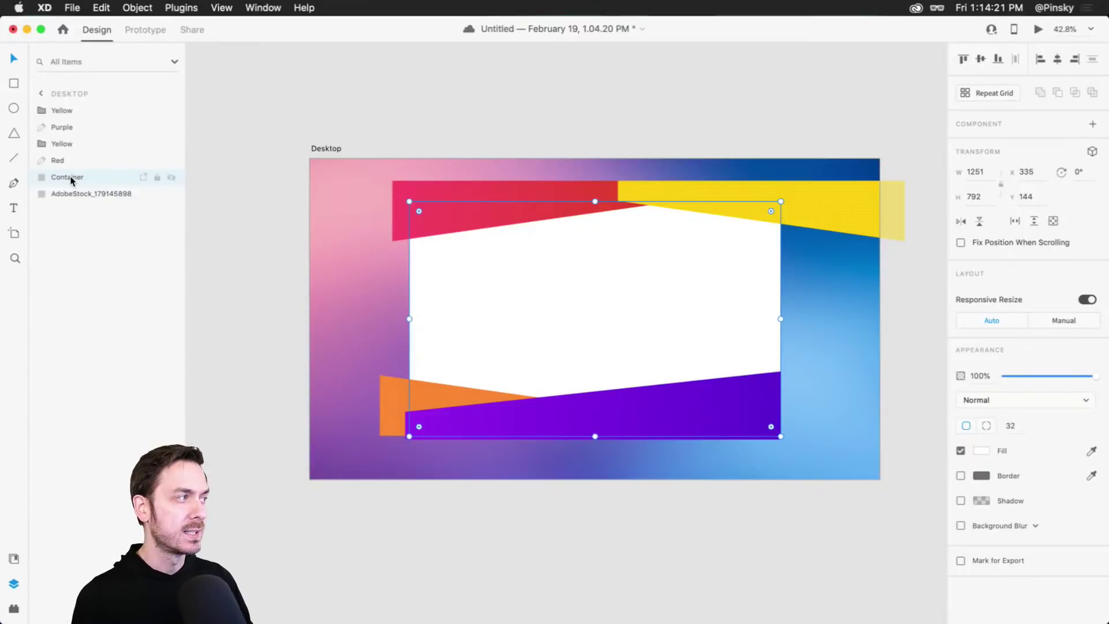
Duplicate the Container rectangle and move the copy above all other layers.
key("super+d")
left_click_drag(71, 181, 56, 110)
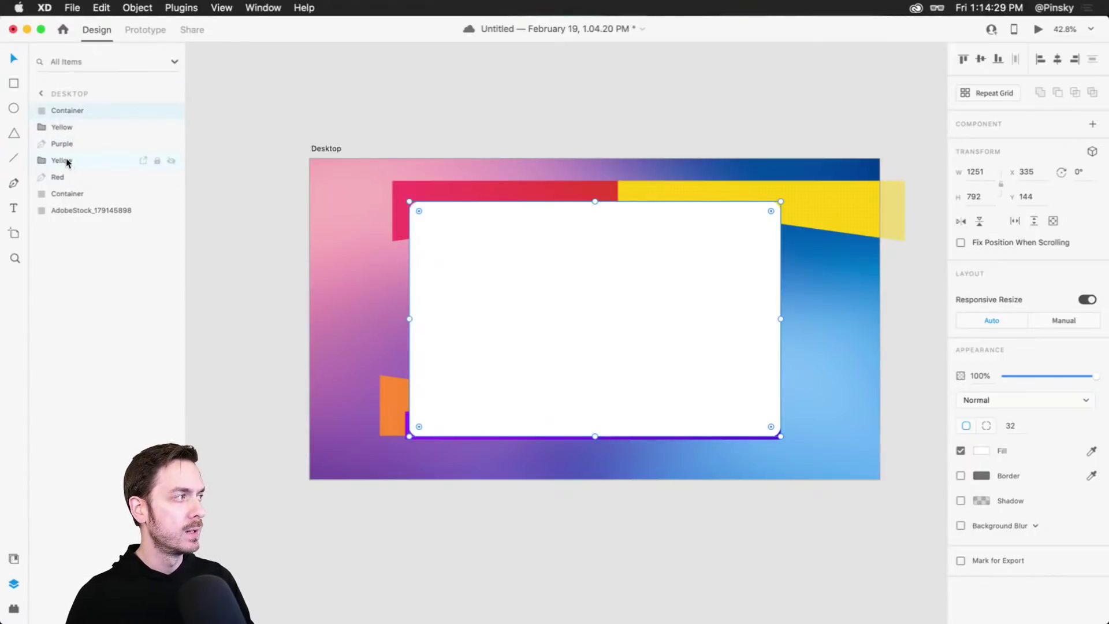
left_click(60, 126)
Rename the lower orange group, still called Yellow, as Orange.
double_click(61, 161)
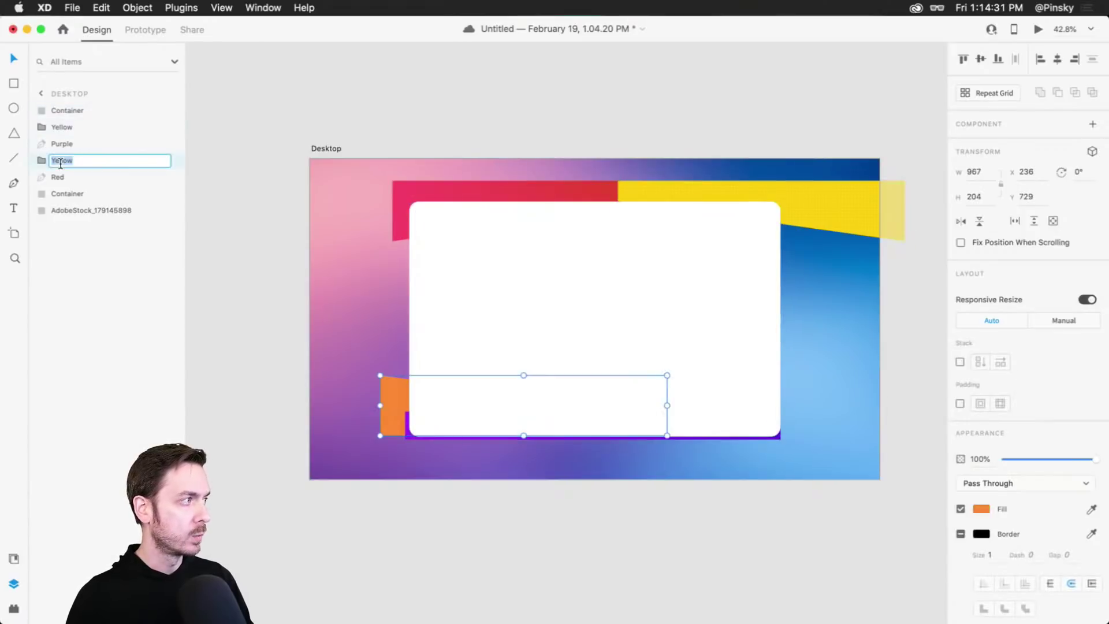
type("Orange")
key("Return")
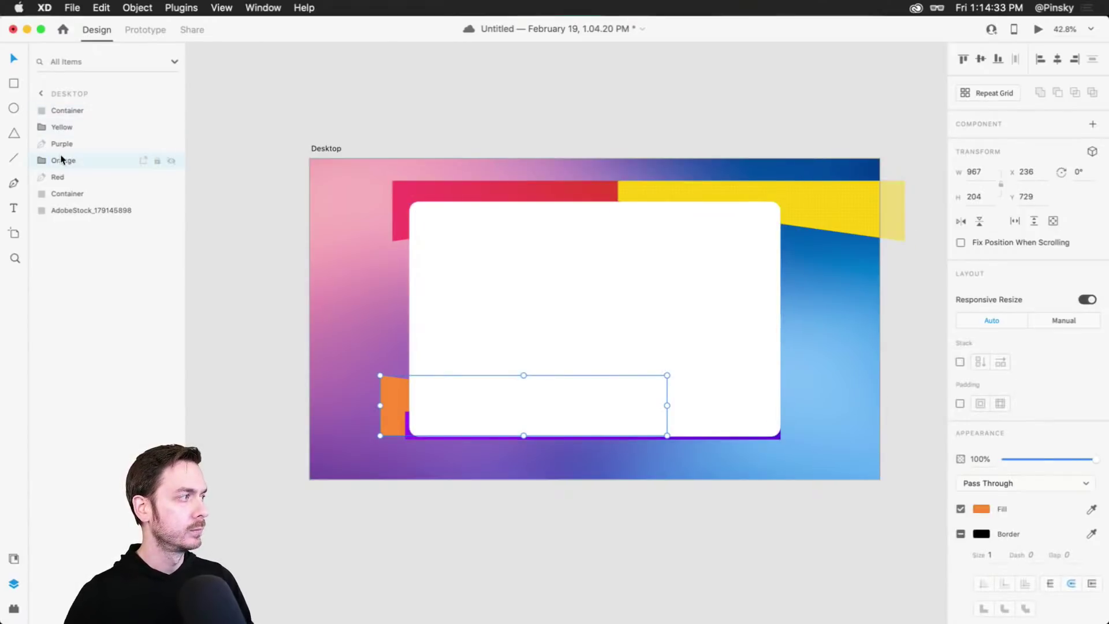
Mask the Yellow, Purple, Orange and Red layers with the upper Container shape.
left_click(92, 110)
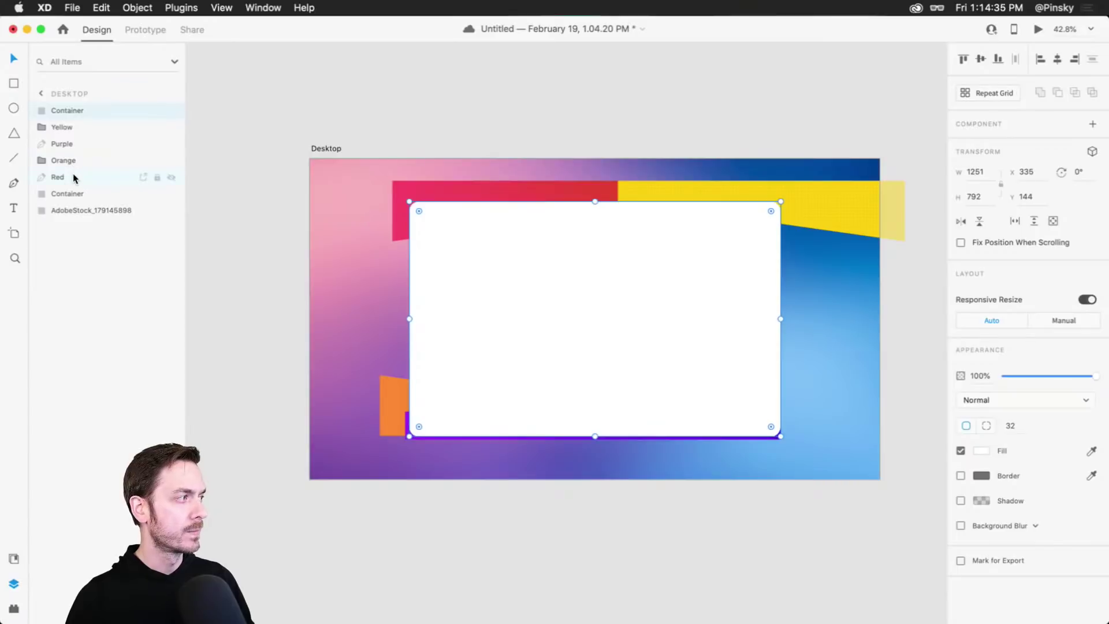
left_click(73, 175, "shift")
left_click(133, 7)
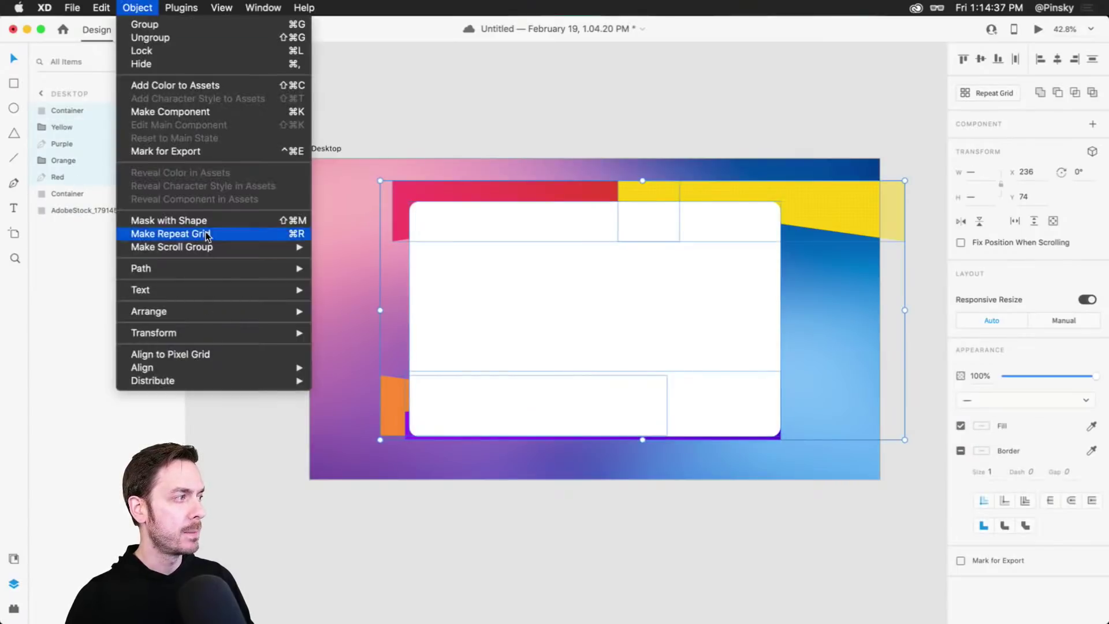
left_click(168, 220)
left_click(490, 130)
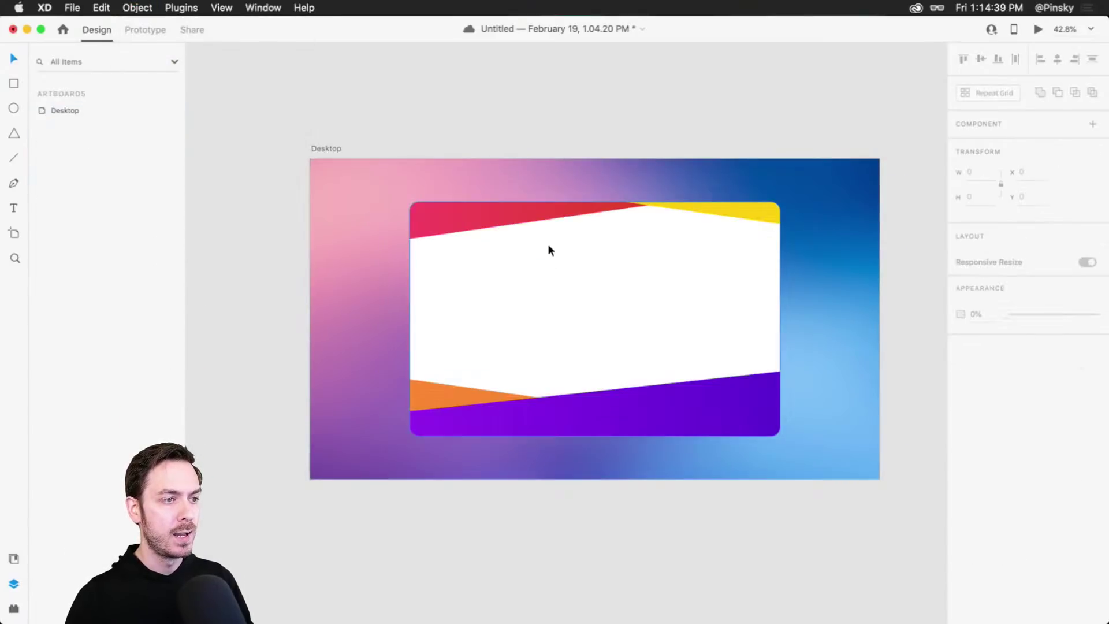
Move the lower-left corner point of the red shape inside the mask group down to about X 287, Y 313.
scroll(561, 275, "up", 3)
scroll(562, 279, "down", 1)
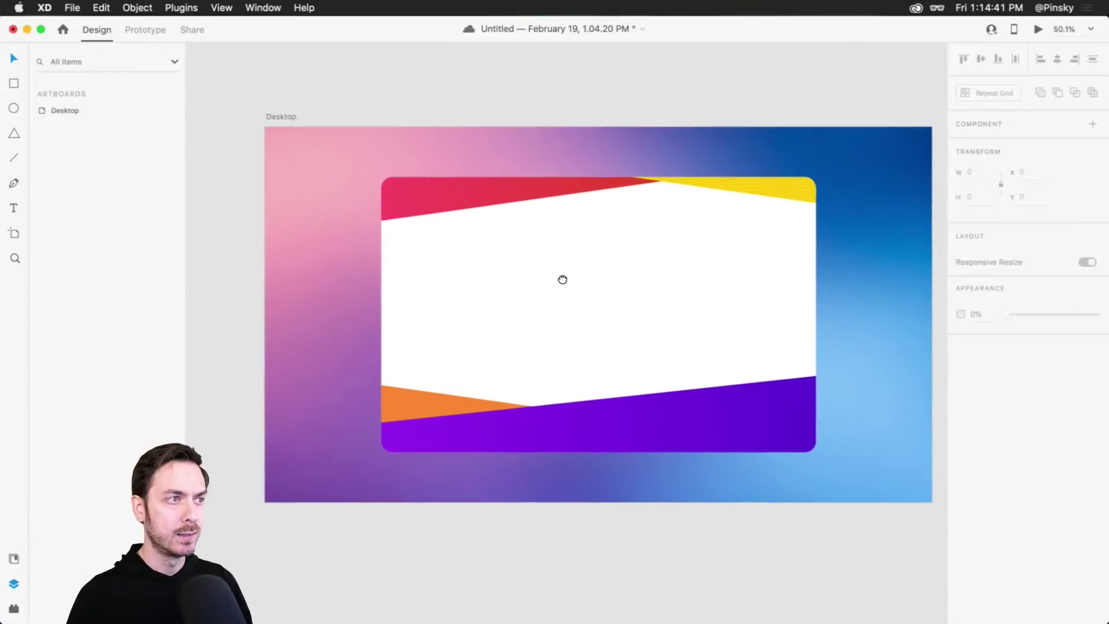
double_click(437, 183)
double_click(437, 184)
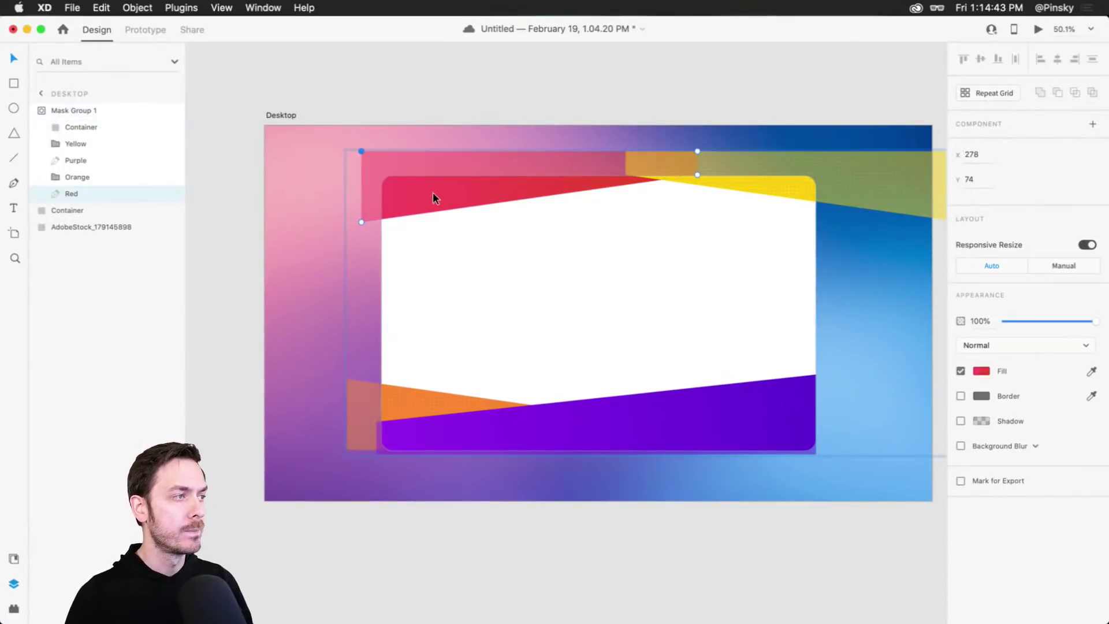
left_click_drag(360, 222, 364, 241)
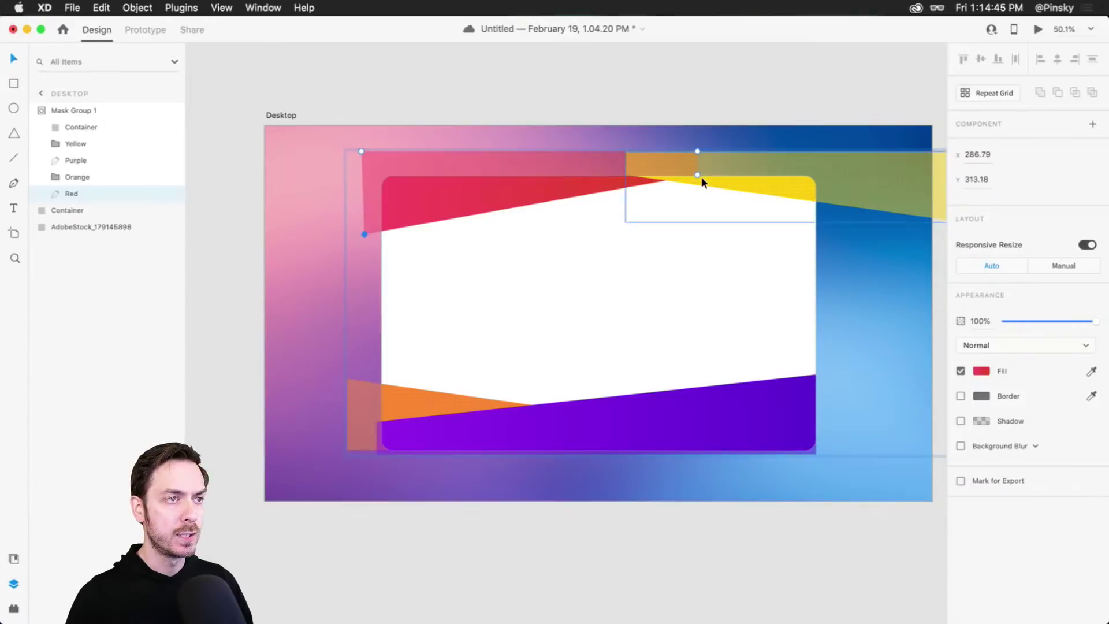
Lower the red shape's bottom corner points slightly and move the Yellow group left to about X 960.
left_click_drag(697, 174, 698, 182)
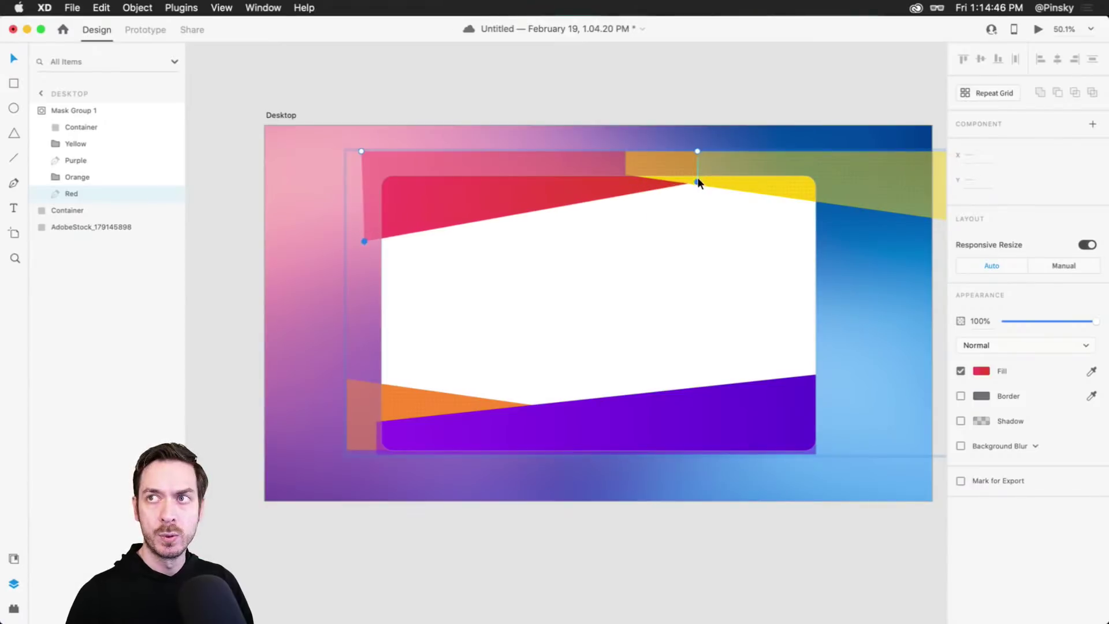
left_click(762, 187)
left_click_drag(788, 186, 763, 189)
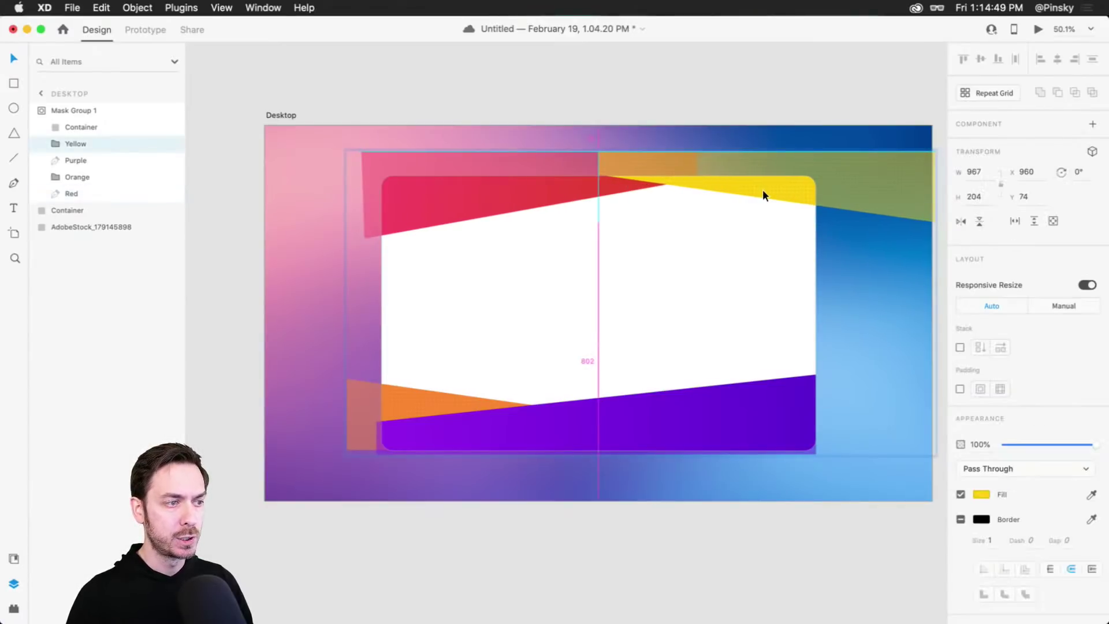
left_click(676, 104)
left_click_drag(684, 235, 686, 225)
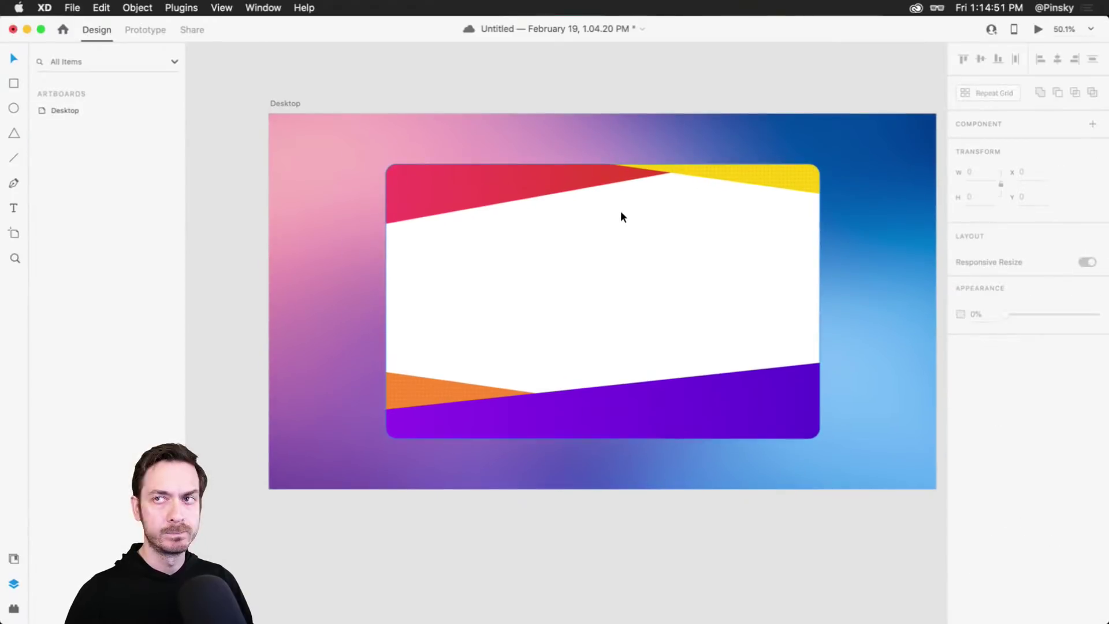
Reposition the Yellow group inside the mask group at X 858, Y 71.
left_click(731, 166)
double_click(581, 172)
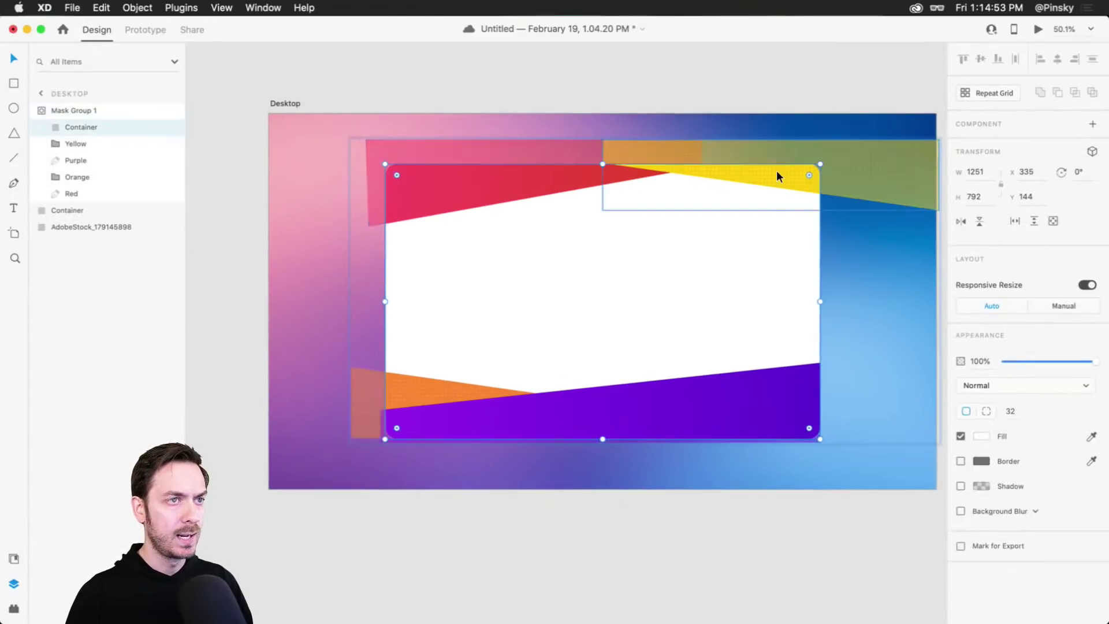
left_click(775, 170)
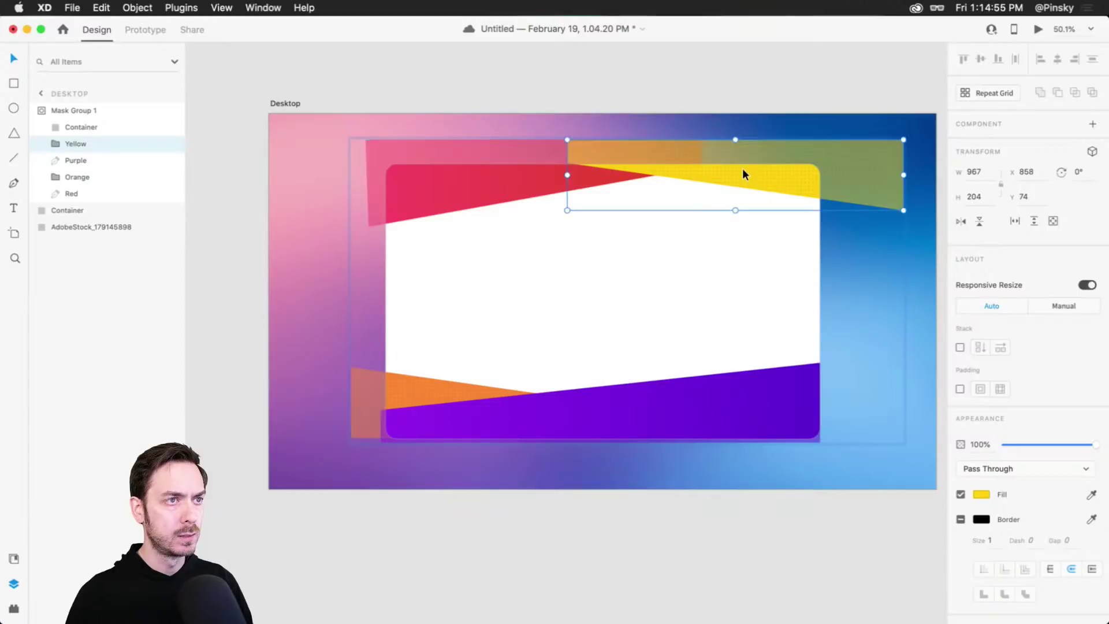
left_click(743, 168)
left_click(847, 174)
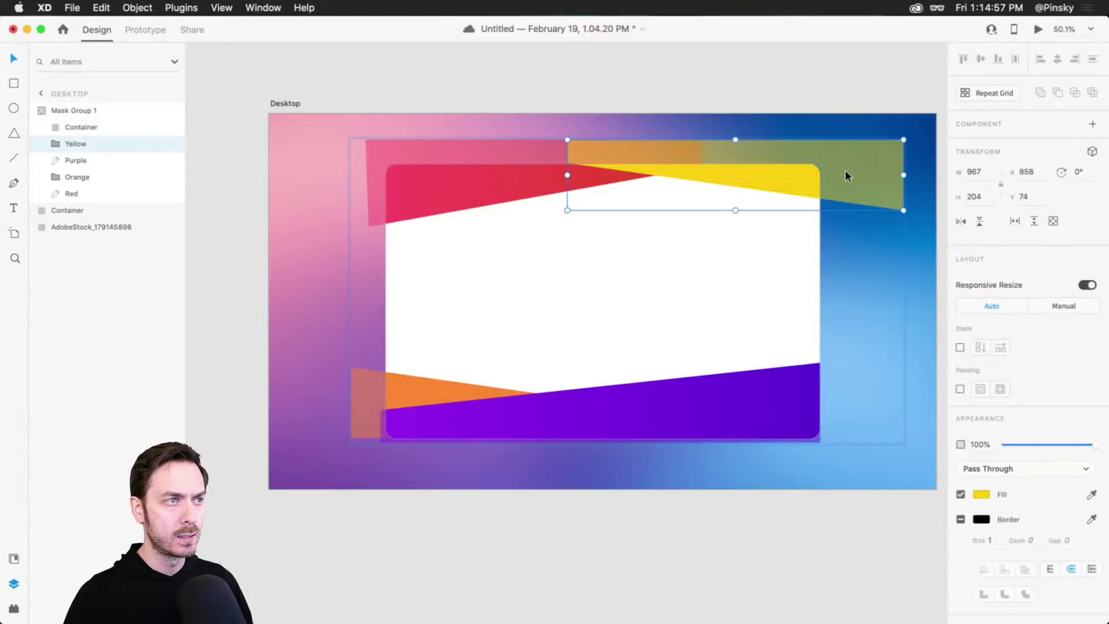
key("Up")
key("Up")
key("Up")
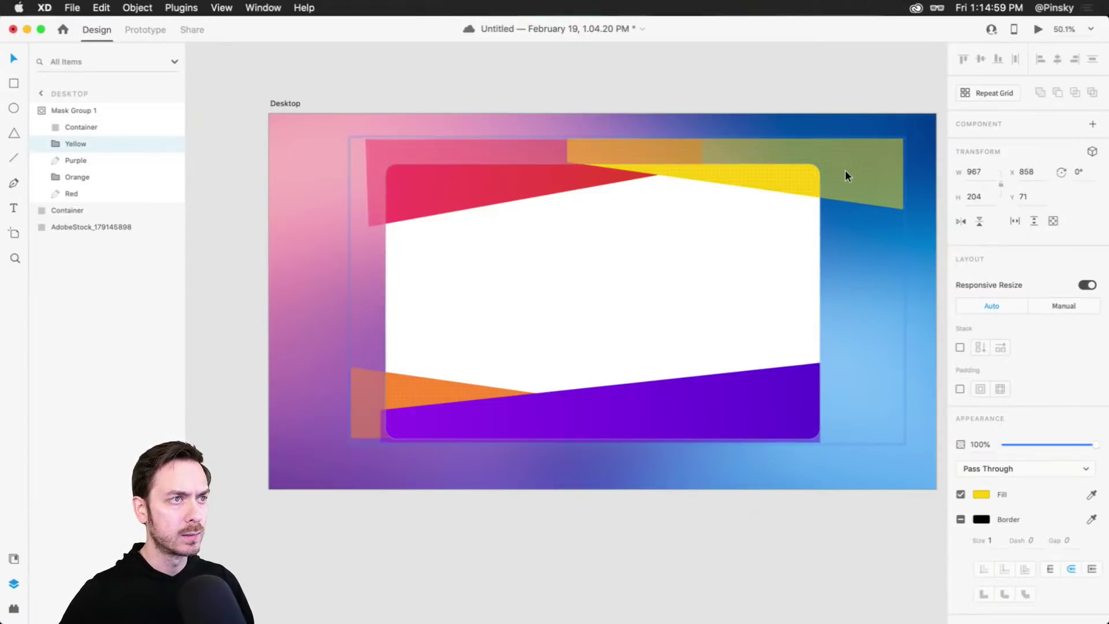
left_click(751, 60)
scroll(710, 94, "down", 1)
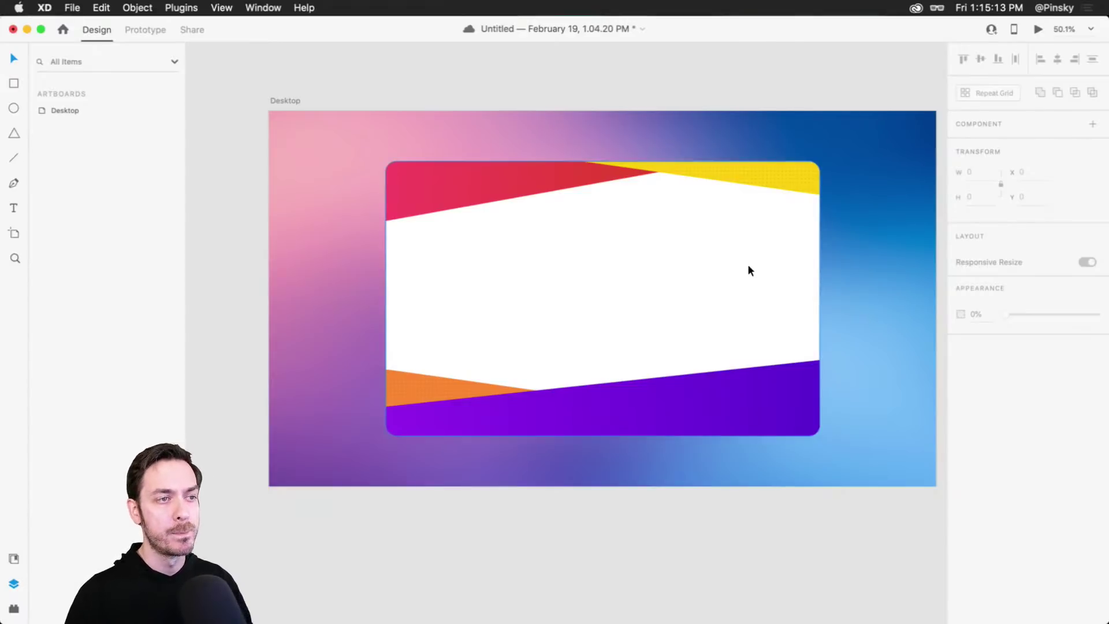
Enlarge the lower Container and Mask Group 1 together about their centre to a height of 882.
left_click(686, 245)
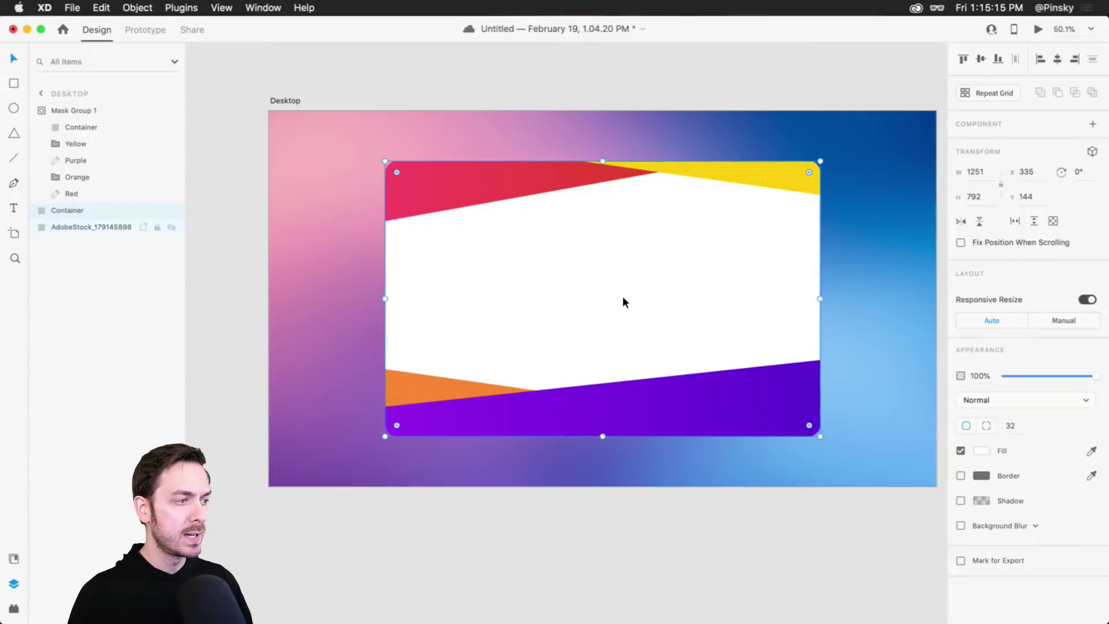
mouse_move(623, 297)
left_mouse_down()
mouse_move(679, 301)
mouse_move(622, 297)
left_mouse_up()
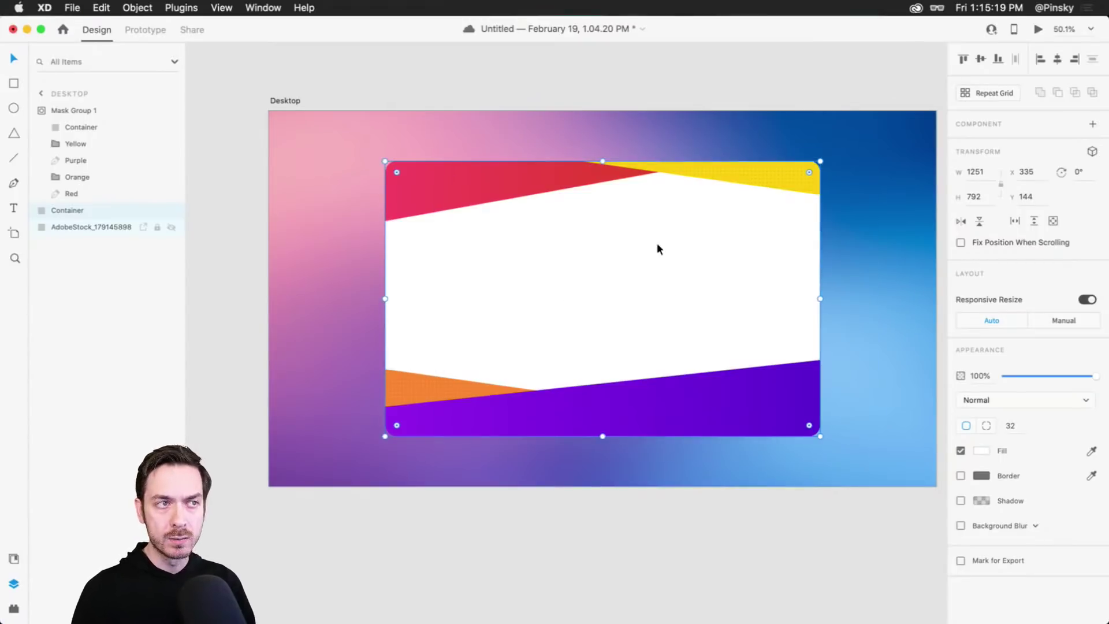
mouse_move(603, 162)
left_mouse_down()
mouse_move(610, 138)
mouse_move(604, 164)
mouse_move(605, 148)
left_mouse_up()
key("super+z")
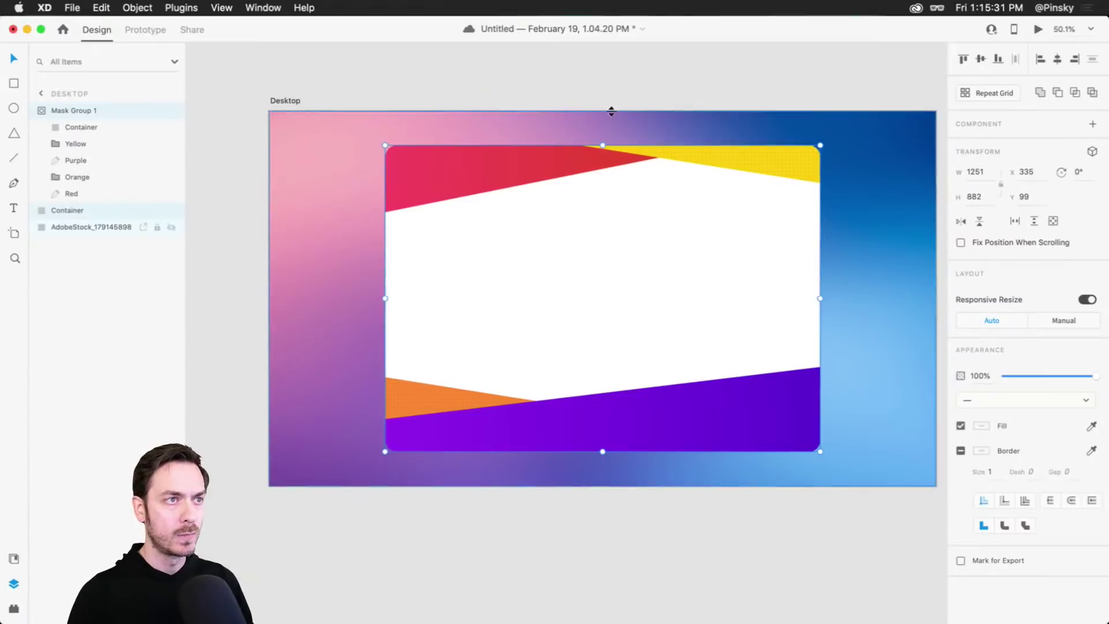
key("Escape")
left_click(636, 323)
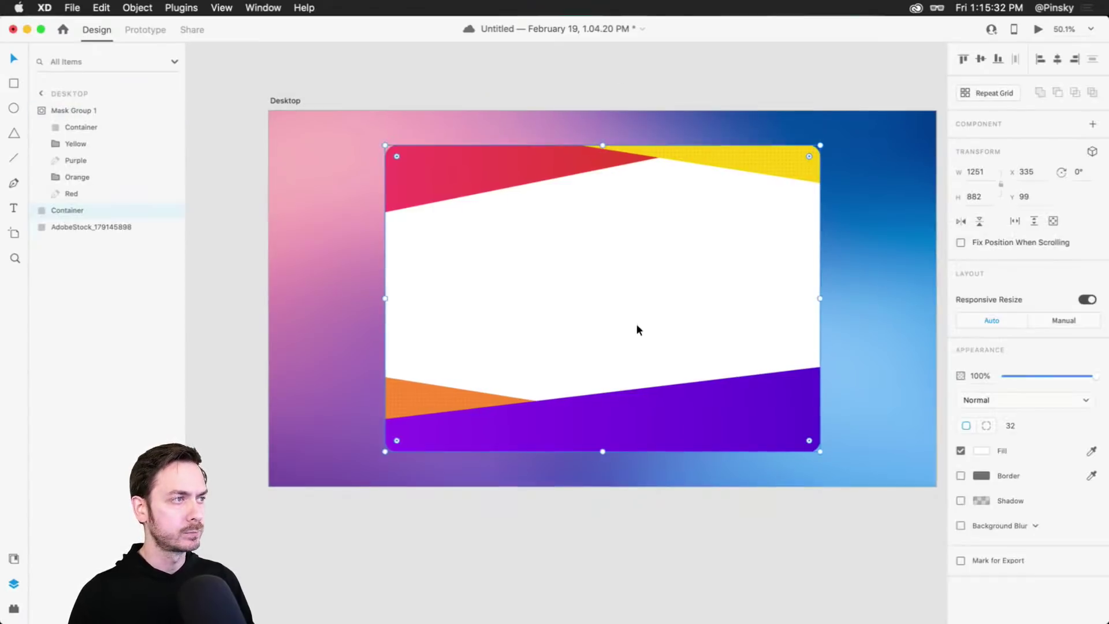
Rename Mask Group 1 as Frame.
double_click(77, 110)
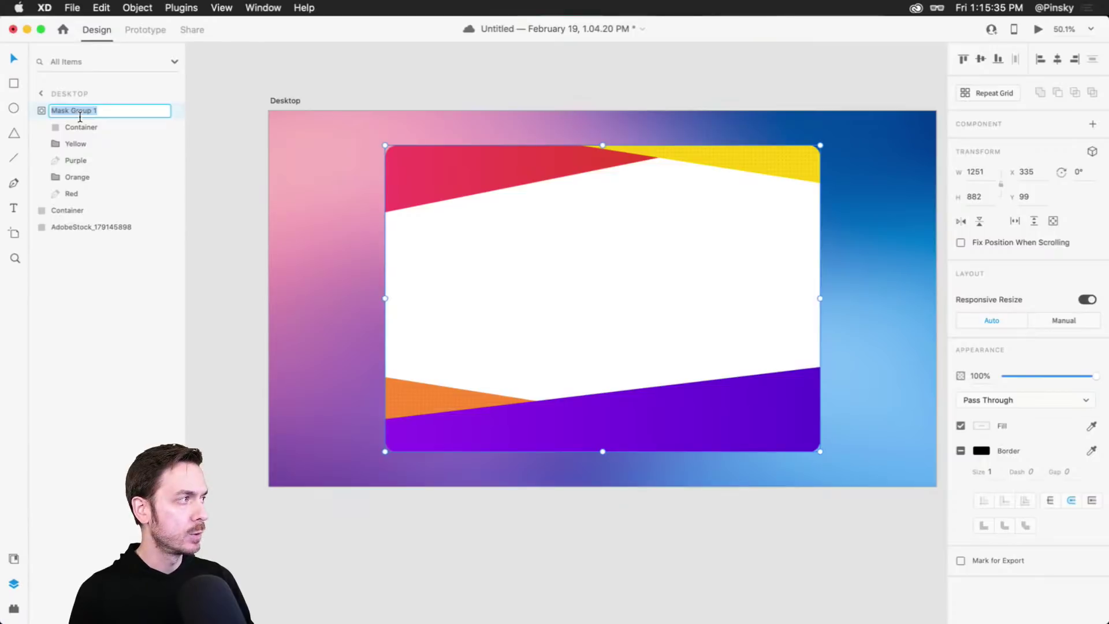
type("Frame")
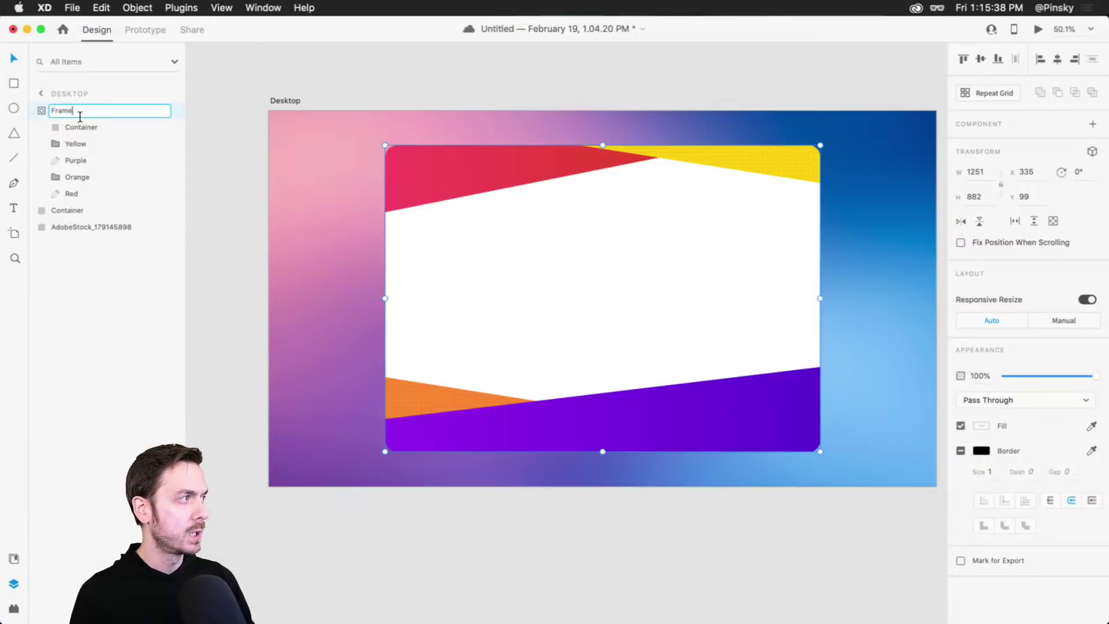
key("Return")
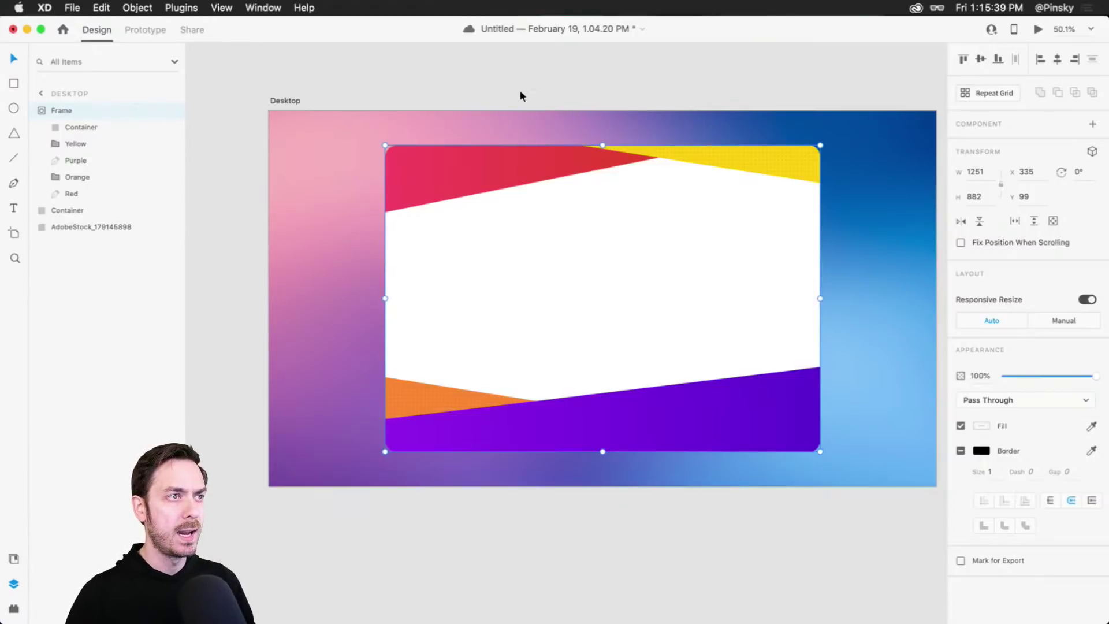
left_click(601, 81)
Change the lower Container rectangle's fill from a solid color to a linear gradient.
left_click(670, 244)
left_click_drag(671, 244, 659, 253)
scroll(589, 223, "up", 1)
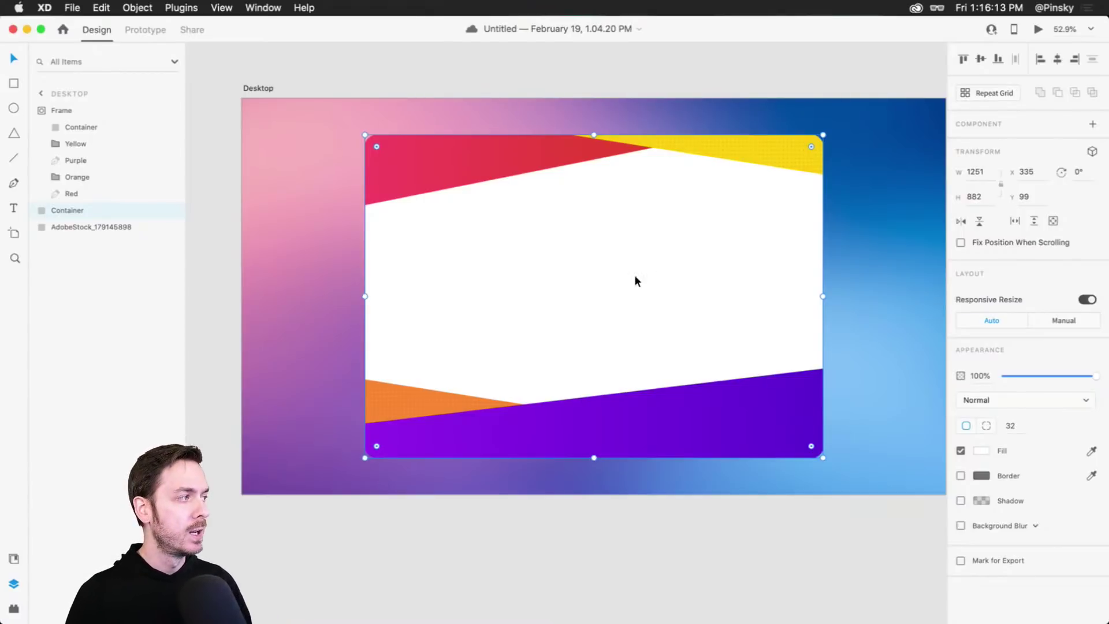
scroll(578, 234, "up", 3)
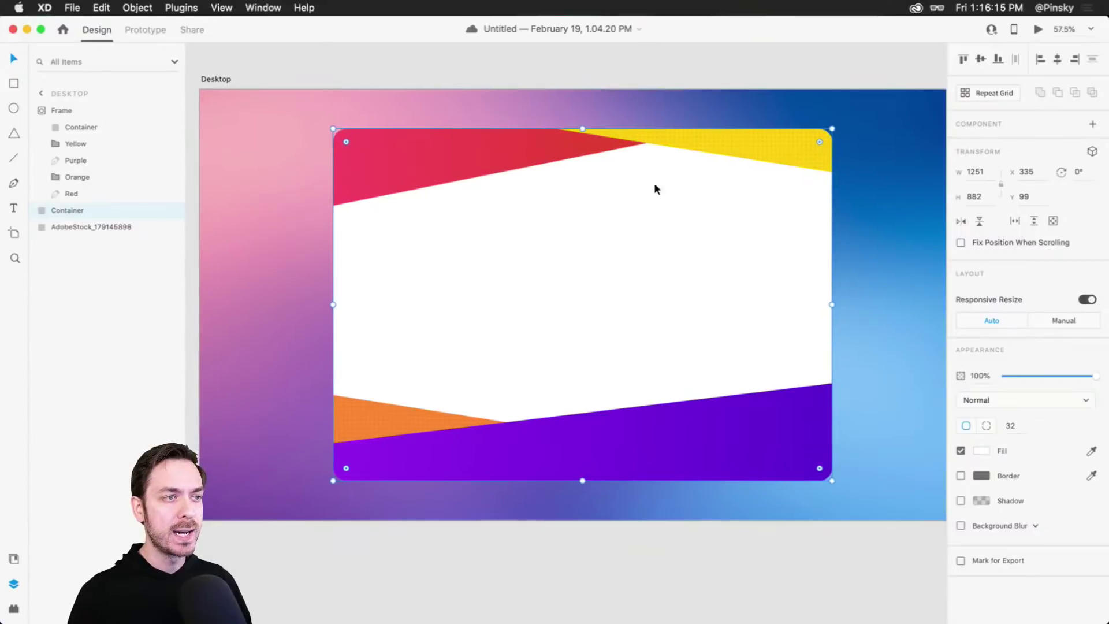
left_click(982, 450)
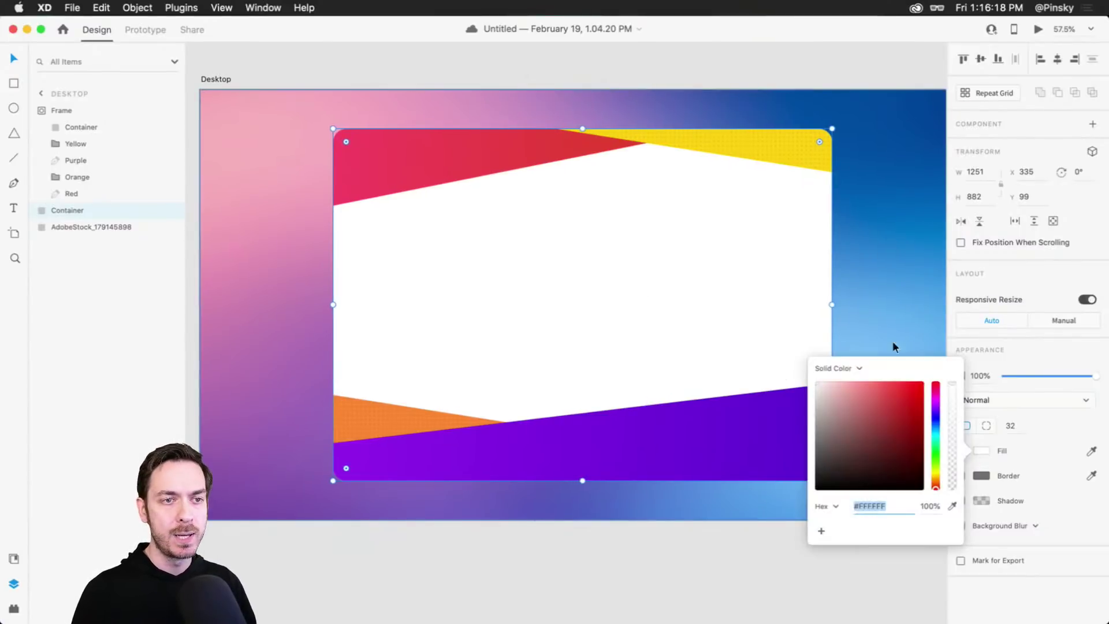
left_click(850, 369)
left_click(848, 379)
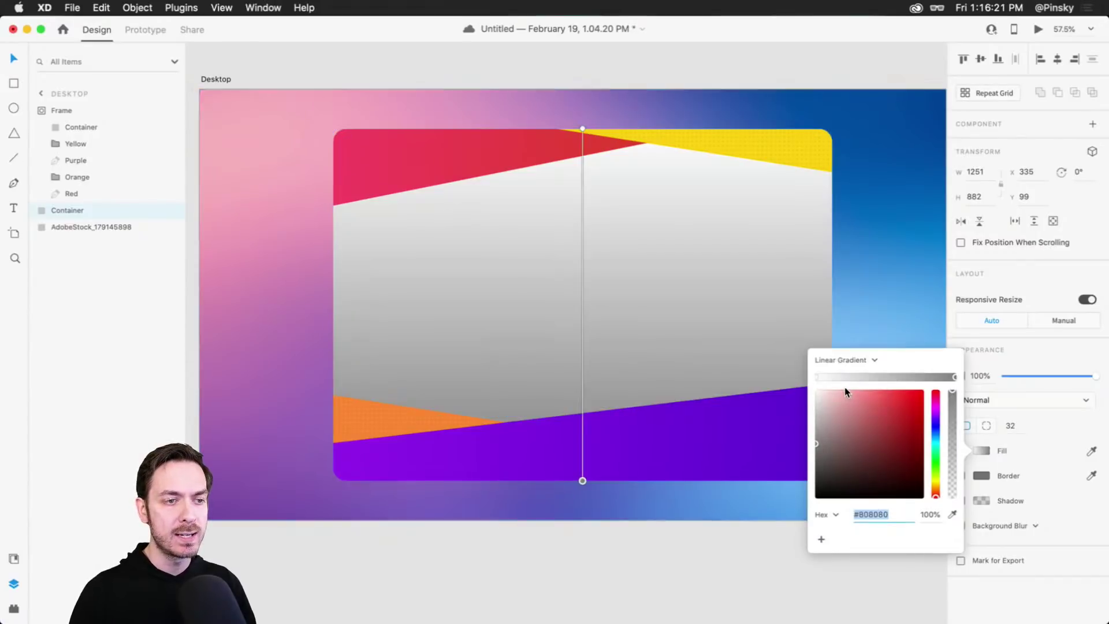
Set the Container gradient's upper stop to light grey #F2F2F2 and its lower stop to white.
left_click(817, 378)
left_click_drag(838, 428, 800, 393)
left_click(955, 378)
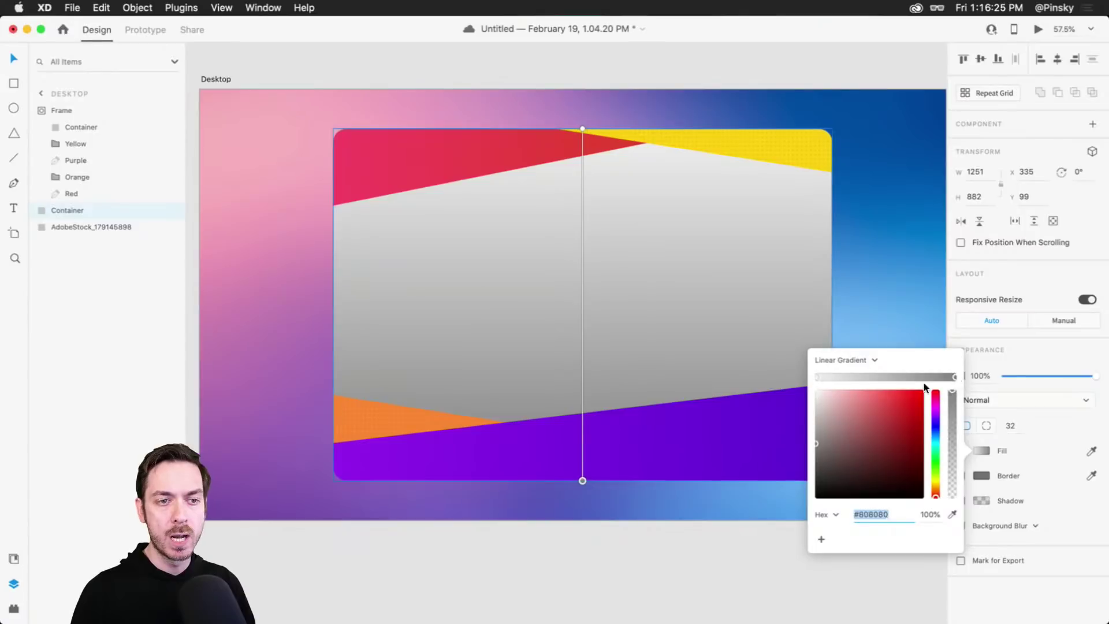
left_click_drag(926, 390, 803, 374)
Tint the Container gradient's upper stop a pale blue-grey, #E7EDF2.
left_click(817, 377)
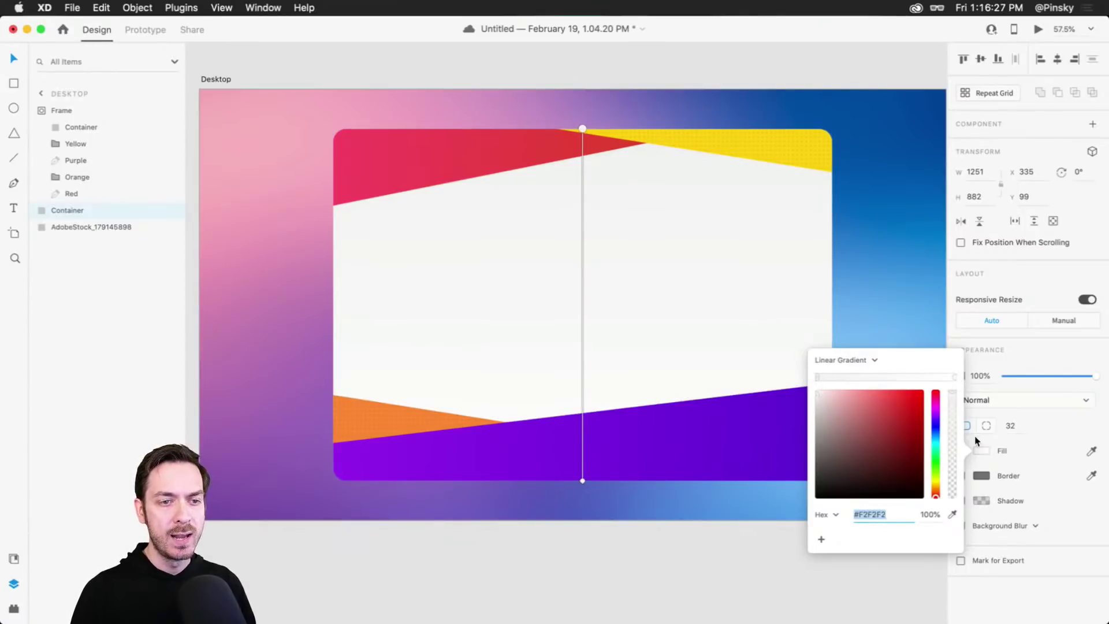
left_click(936, 434)
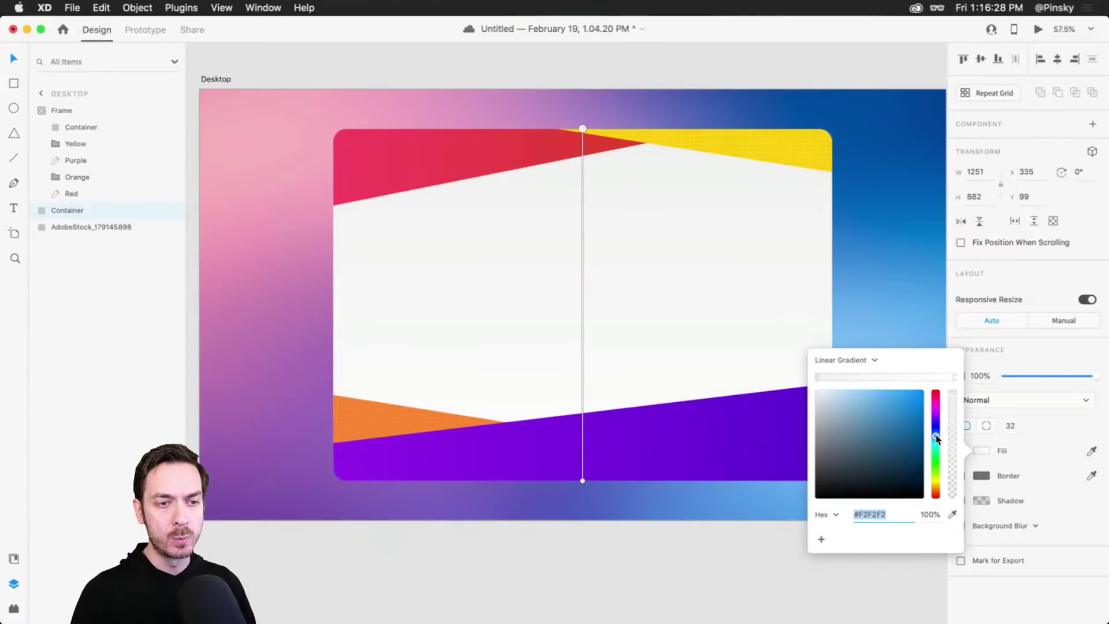
left_click(820, 396)
left_click_drag(820, 396, 820, 394)
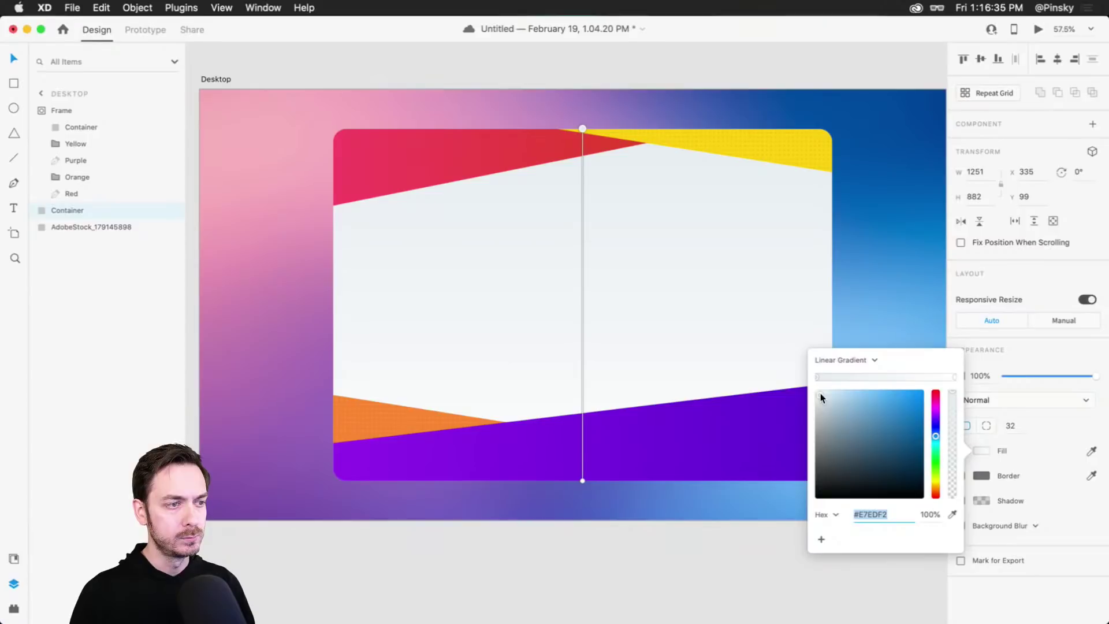
left_click(1058, 348)
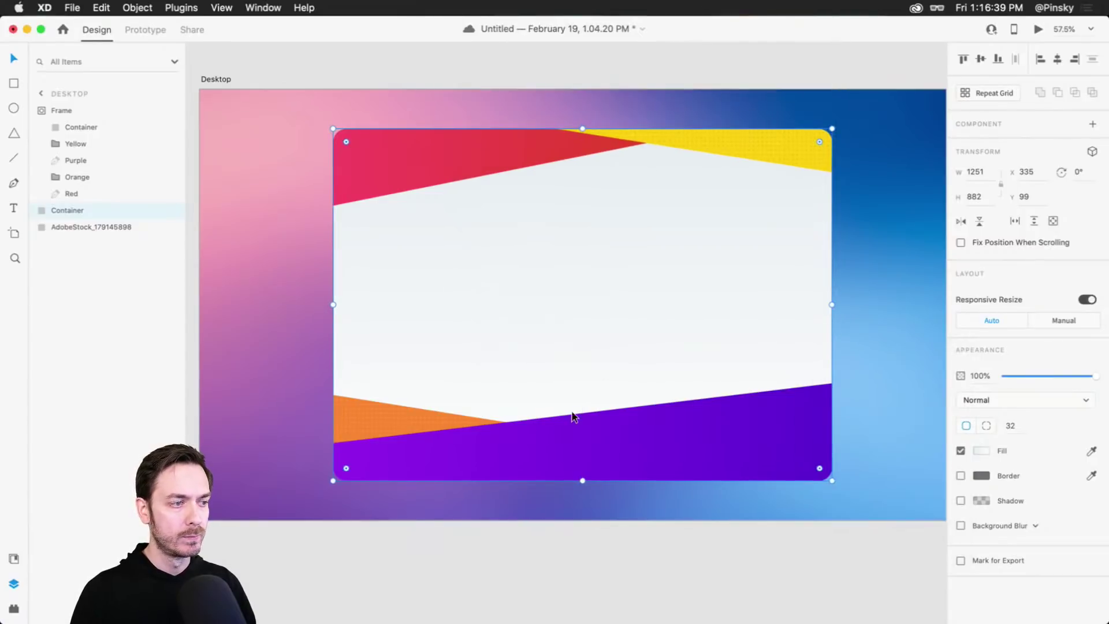
left_click(981, 450)
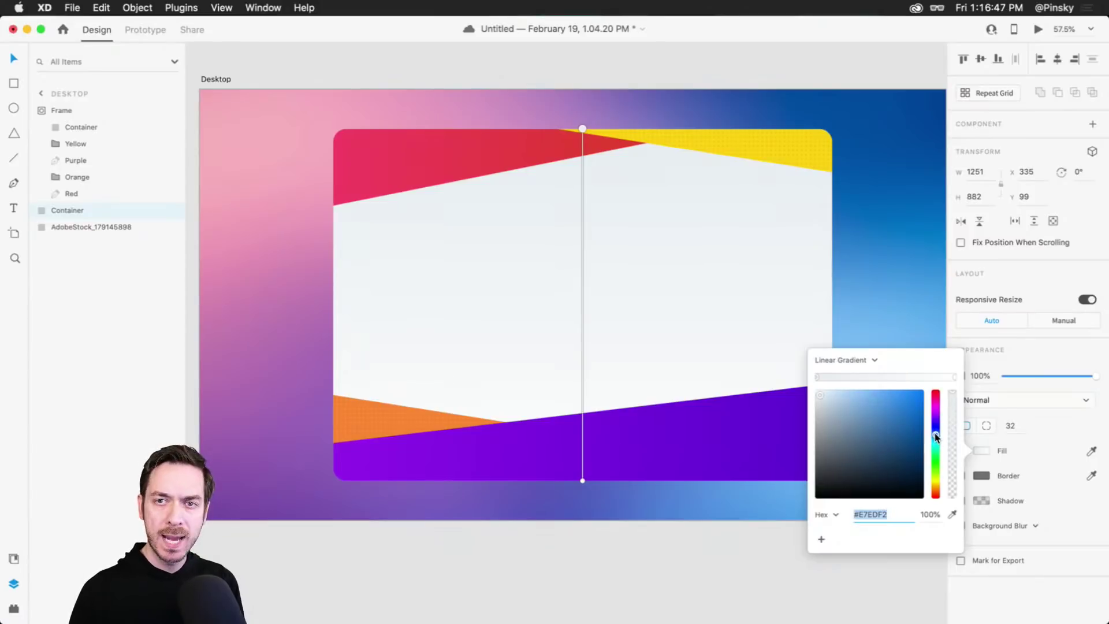
left_click(763, 27)
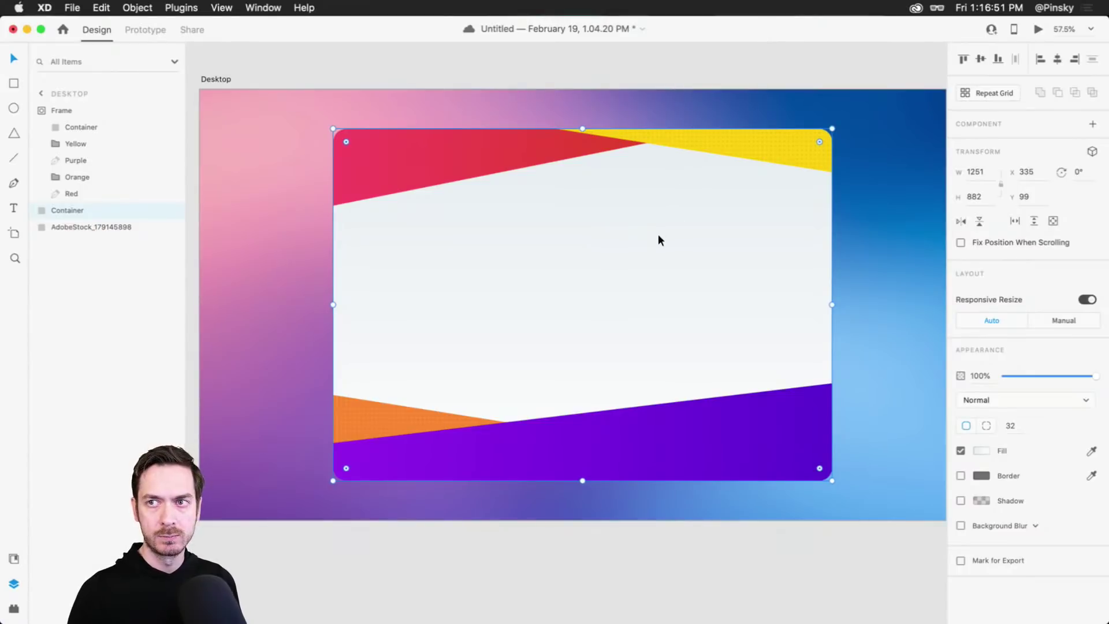
Switch to Finder and place Logo.svg from the Logos folder onto the Desktop artboard.
left_click(846, 220)
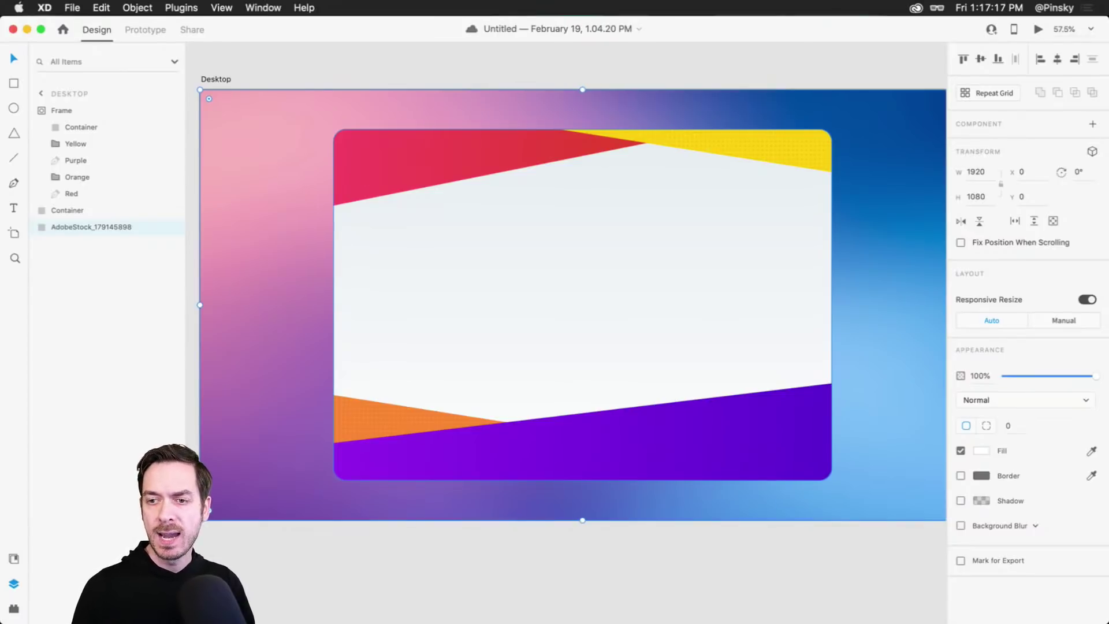
key("super+Tab")
left_click(628, 133)
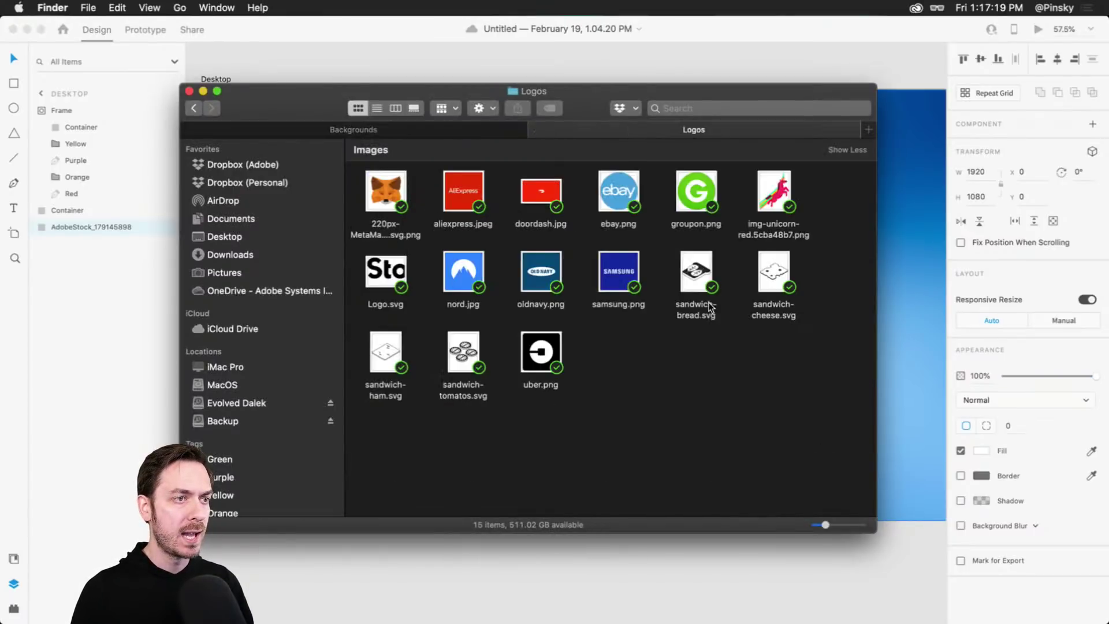
left_click(395, 274)
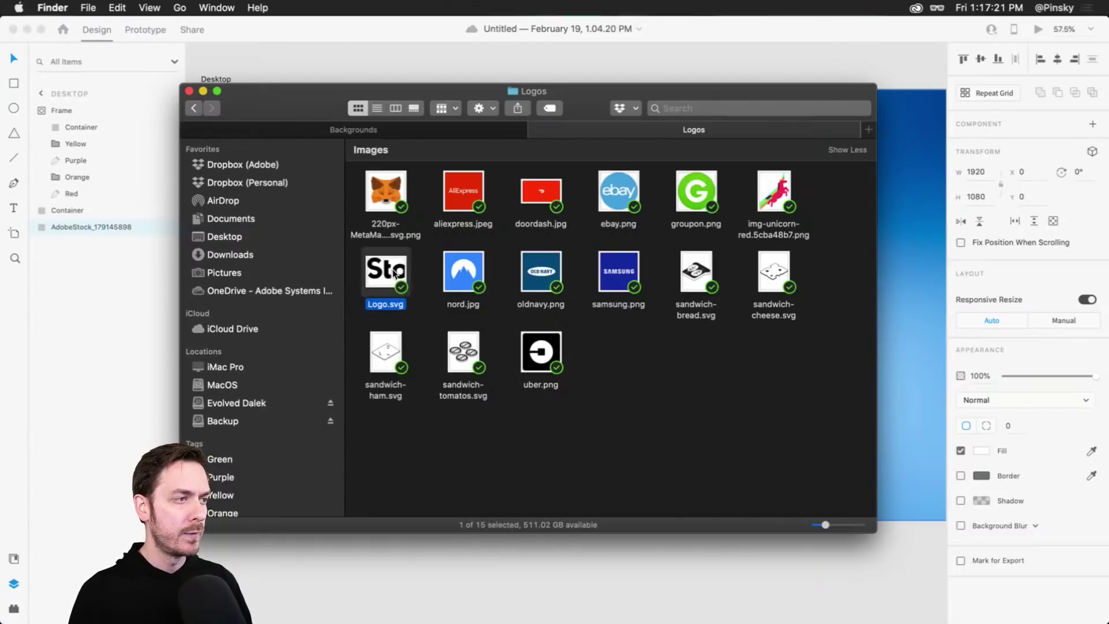
left_click_drag(395, 274, 475, 73)
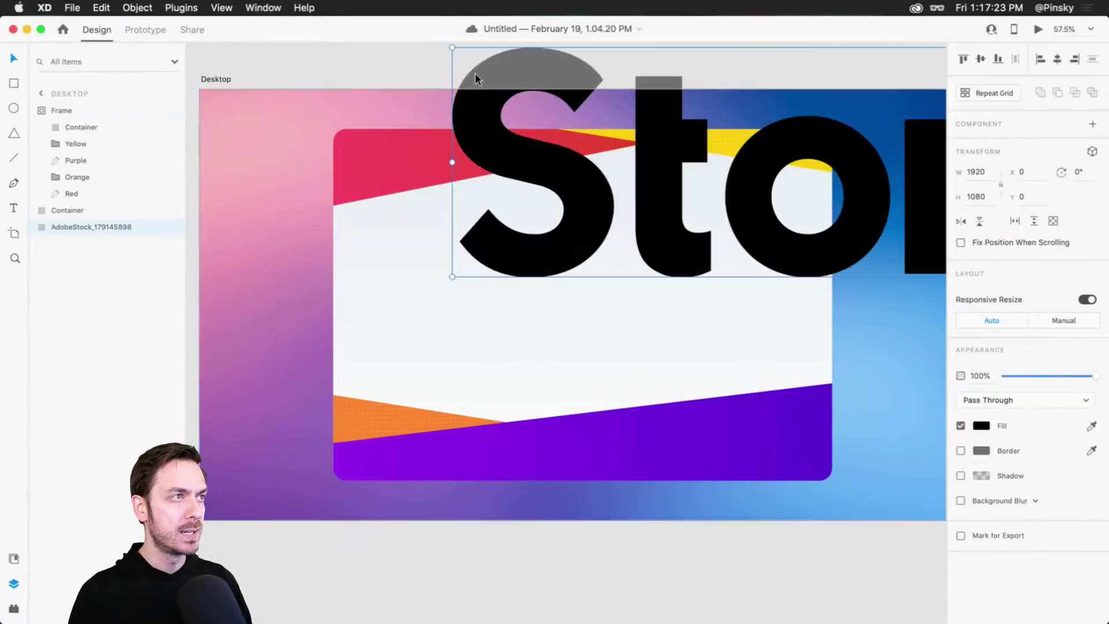
Scale the StormX logo down to about 175 × 39 and position it over the red shape at about X 366, Y 142.
left_click_drag(597, 194, 416, 280)
scroll(467, 276, "down", 5)
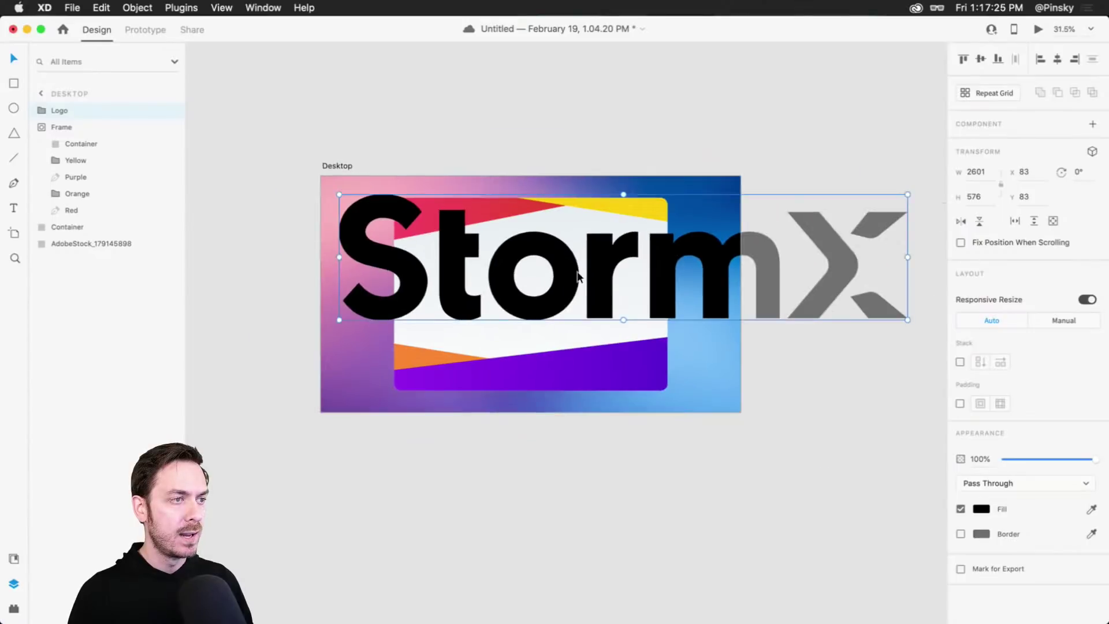
left_click_drag(577, 276, 498, 262)
left_click_drag(832, 315, 353, 188)
scroll(567, 257, "up", 5)
scroll(578, 260, "left", 3)
Set the StormX logo's fill color to white, #FFFFFF.
left_click(980, 509)
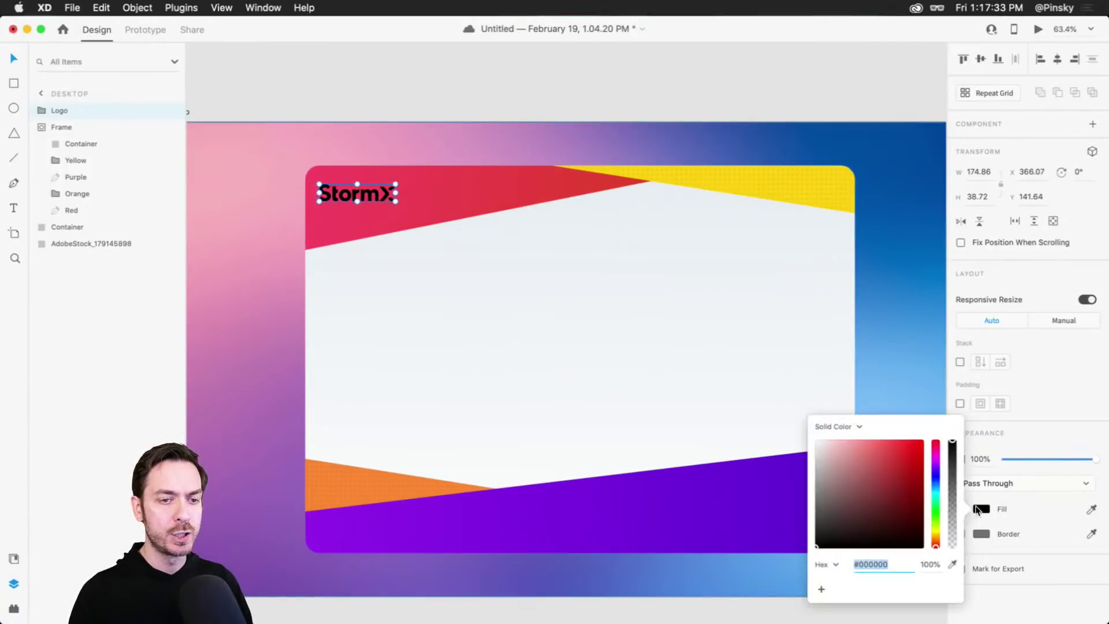
type("ffffff")
key("Return")
key("Escape")
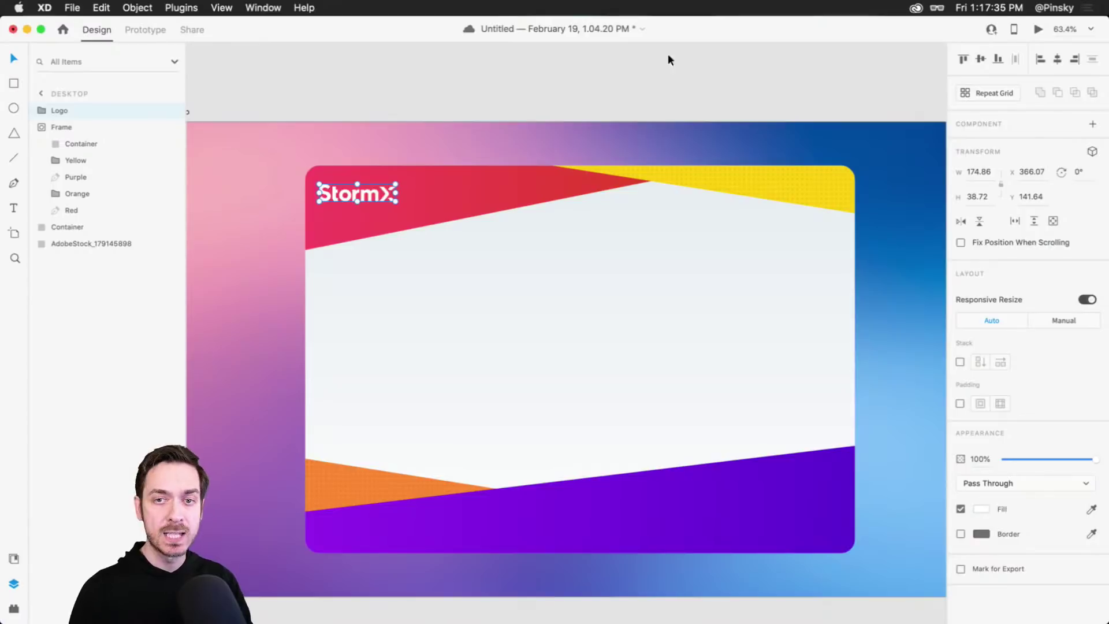
Try to scale the StormX logo much smaller, undo that resize, and expand the Logo group's layers.
mouse_move(397, 203)
left_mouse_down()
mouse_move(471, 228)
mouse_move(398, 185)
left_mouse_up()
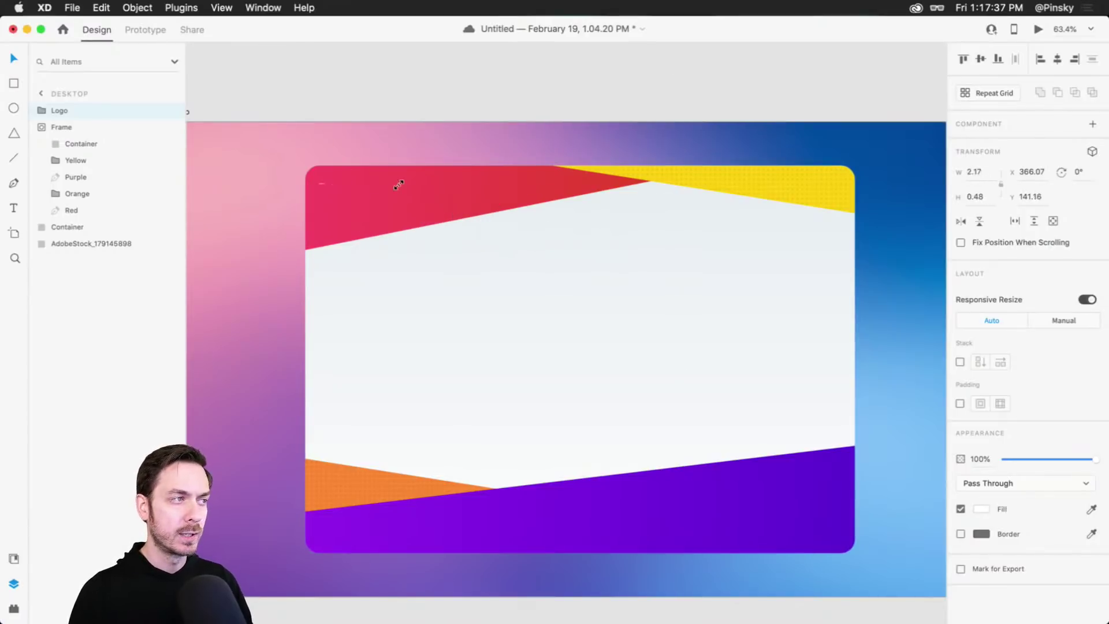
key("super+z")
left_click(43, 111)
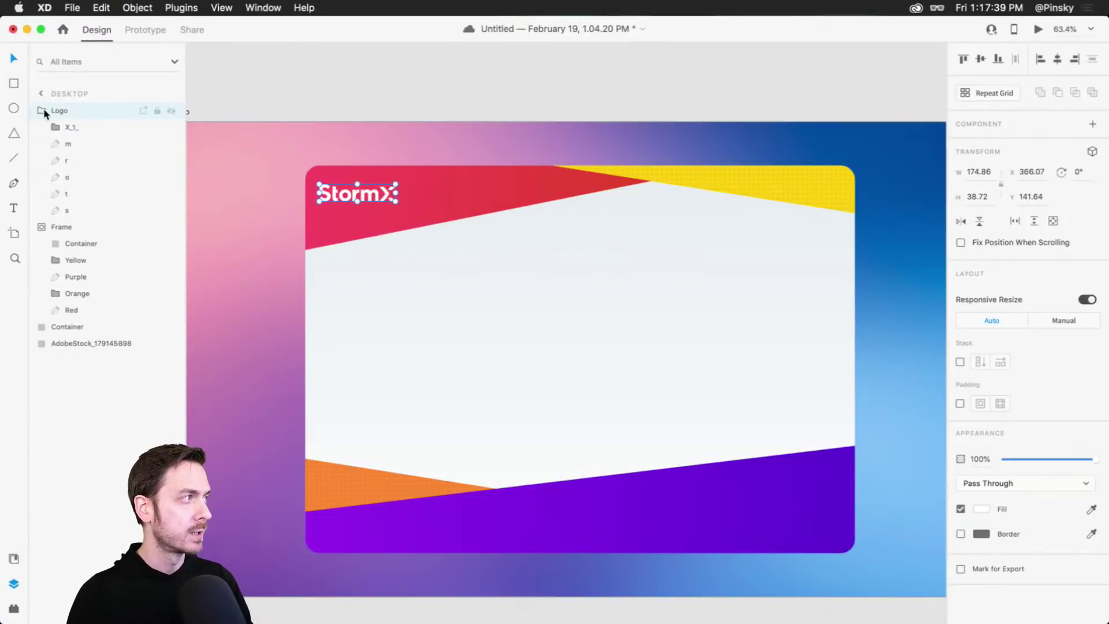
Collapse the Logo group's layers and move the StormX logo to about X 376, Y 144.
left_click(45, 112)
scroll(351, 202, "up", 3)
left_click_drag(373, 193, 380, 200)
scroll(374, 235, "down", 3)
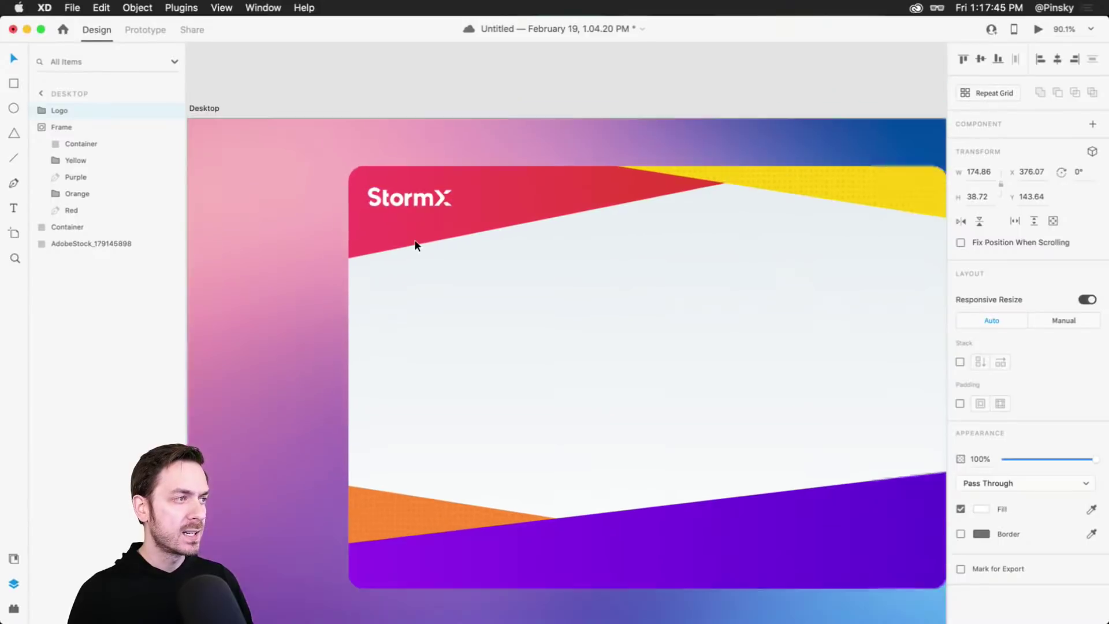
scroll(416, 245, "down", 2)
scroll(350, 160, "up", 5)
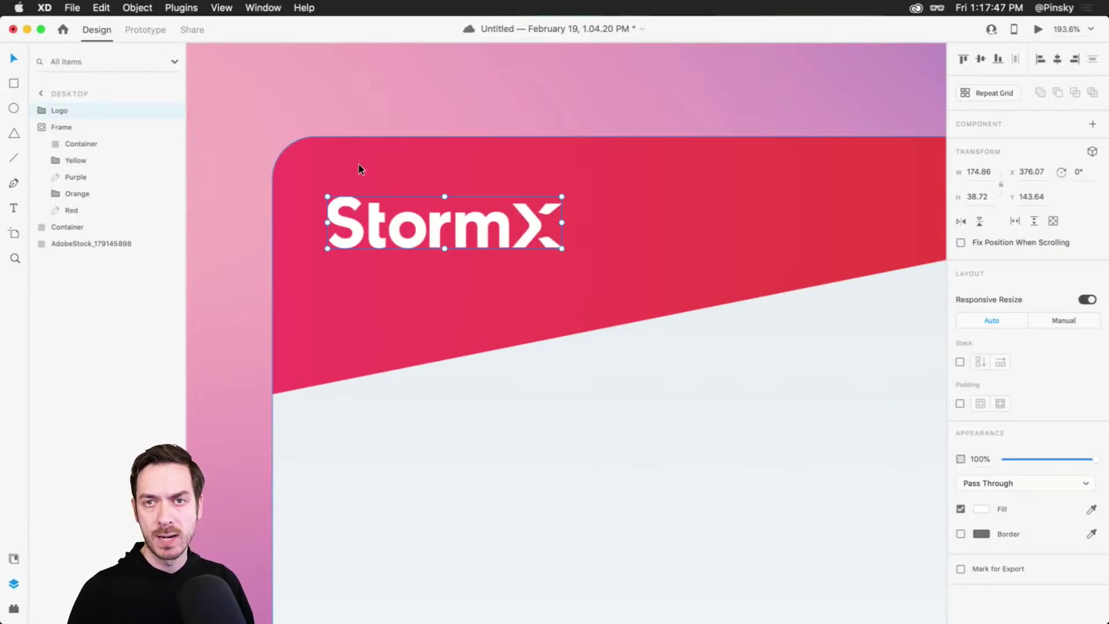
scroll(364, 161, "down", 4)
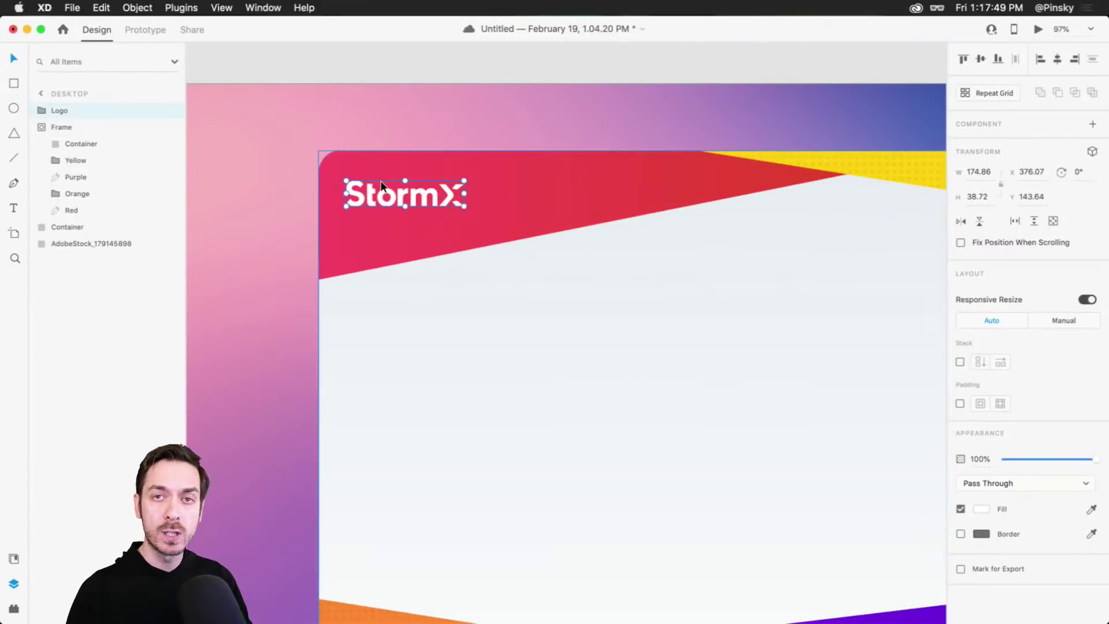
Hide the m, r, o, t and s letters in the Logo group and move the remaining X to about X 383, Y 149.
left_click(41, 110)
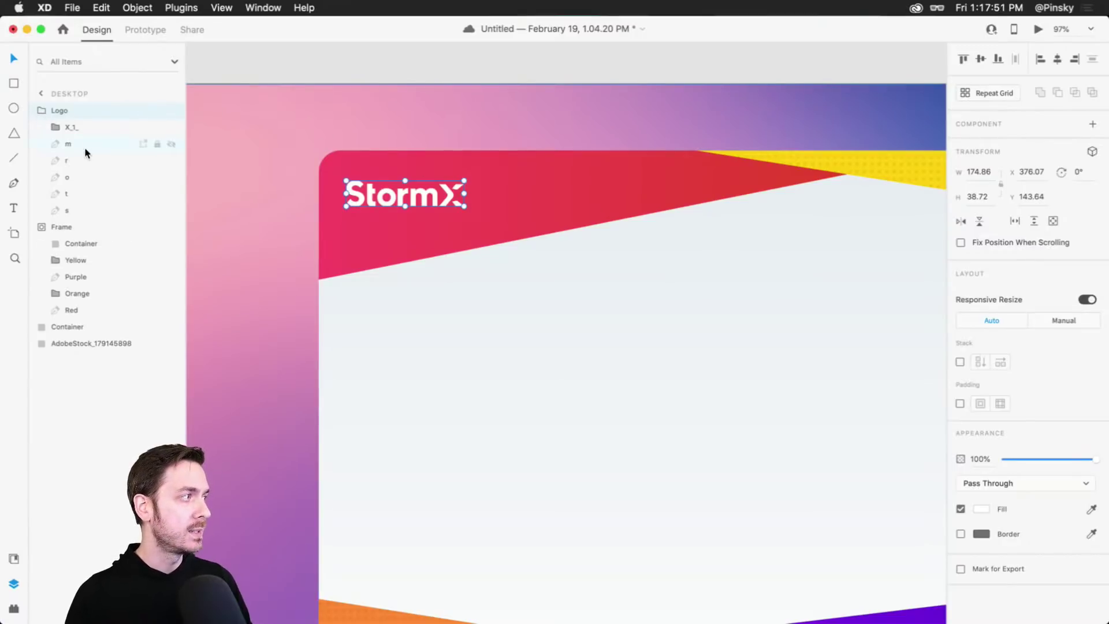
left_click(171, 143)
left_click(171, 161)
left_click(171, 178)
left_click(172, 194)
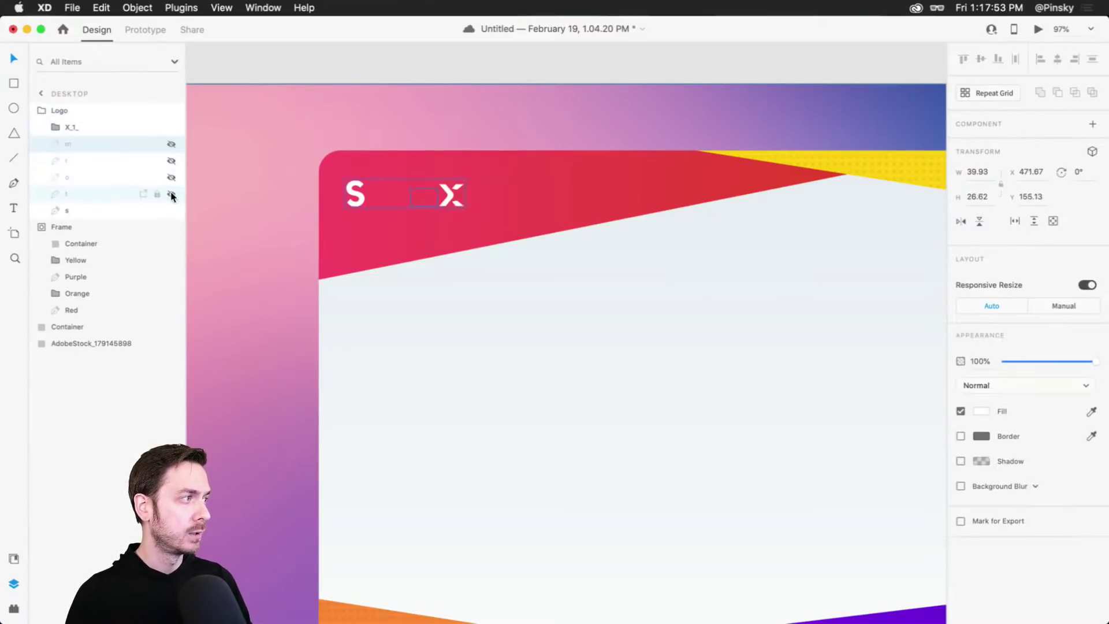
left_click(171, 210)
left_click(72, 115)
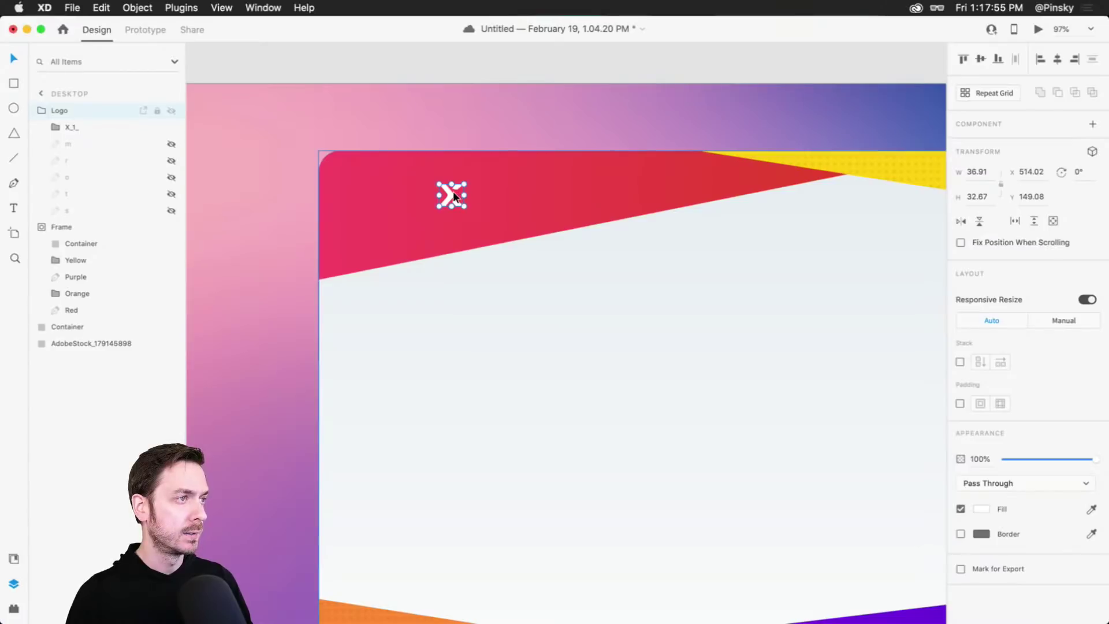
left_click_drag(454, 196, 362, 186)
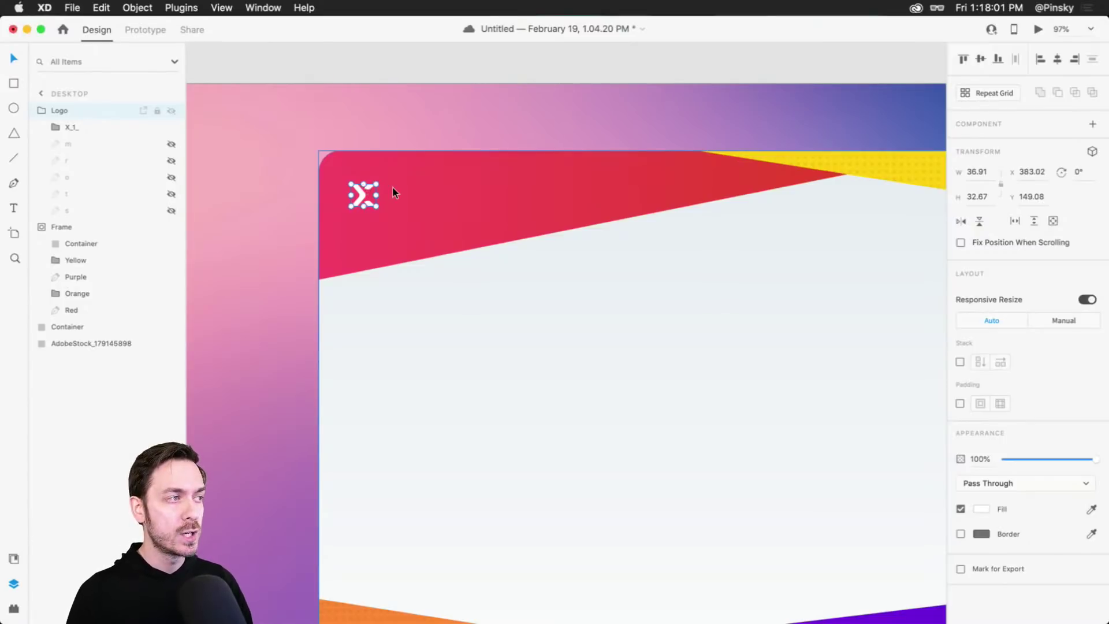
Undo the hiding of the logo letters and the X's move, and preview the artboard with the full StormX wordmark.
key("super+z")
key("super+z")
key("super+z")
key("super+z")
key("super+z")
key("super+z")
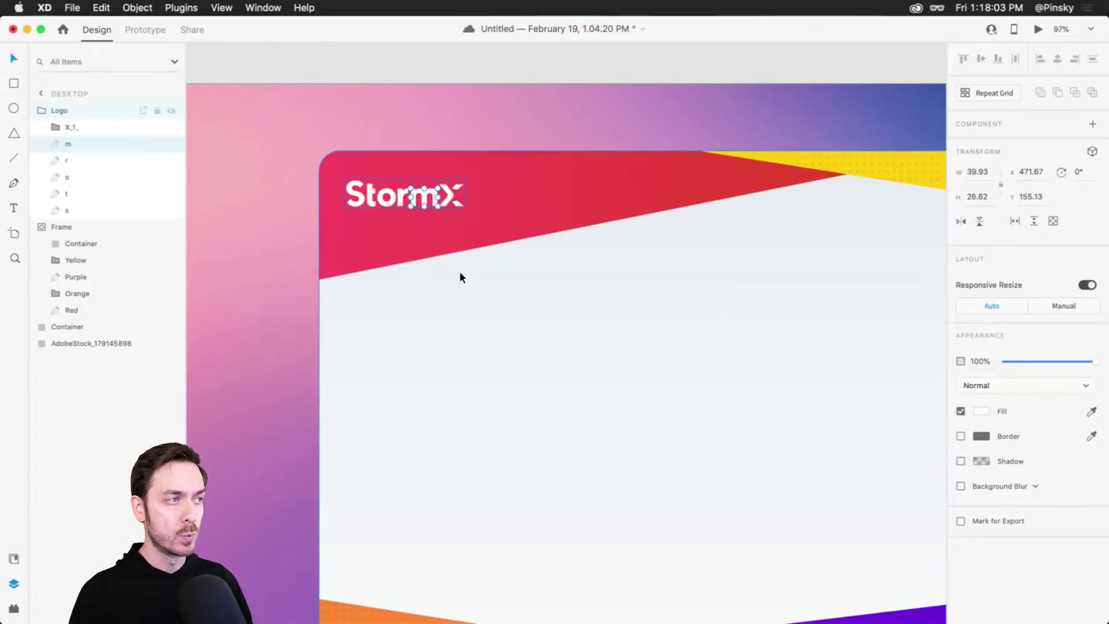
key("super+Return")
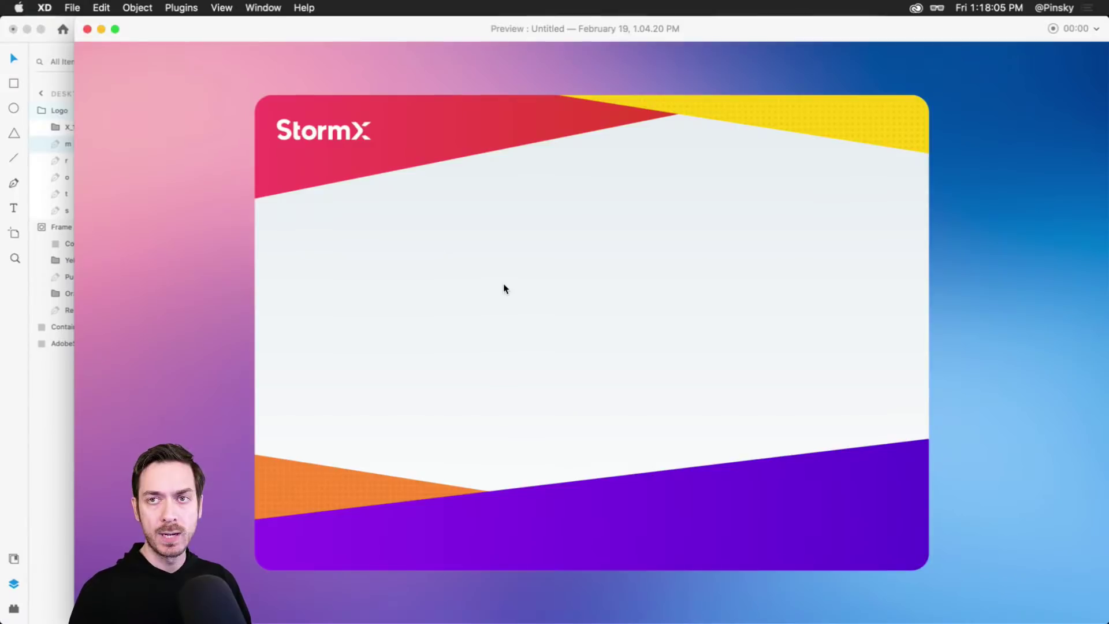
key("super+w")
Redo the undone logo changes and preview the artboard with only the X mark.
key("super+shift+z")
key("super+shift+z")
key("super+shift+z")
key("super+shift+z")
key("super+shift+z")
key("super+shift+z")
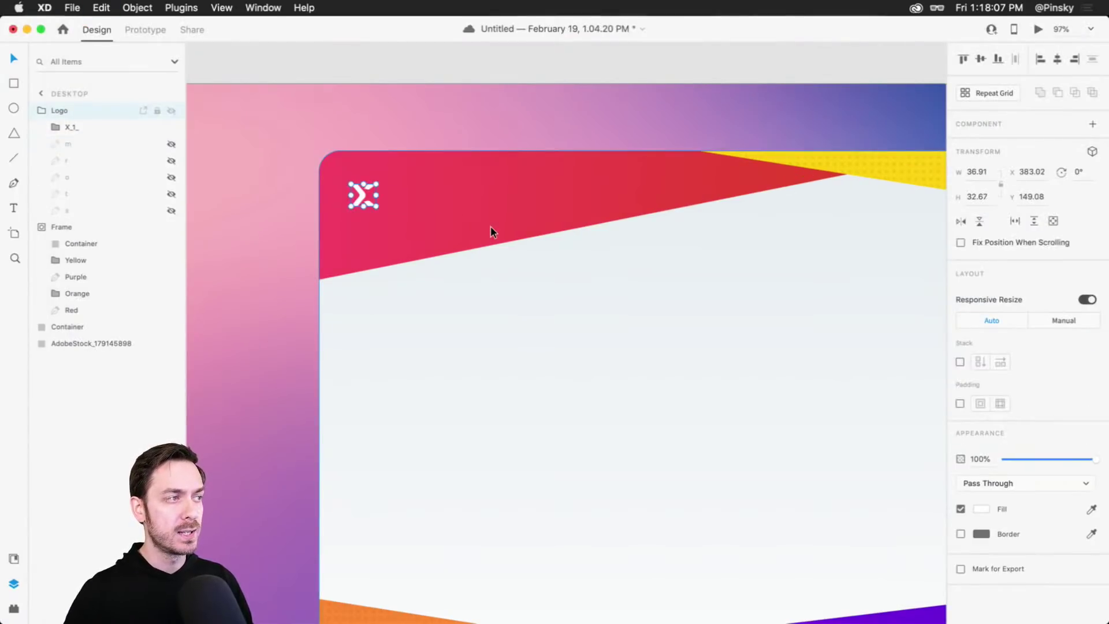
key("super+Return")
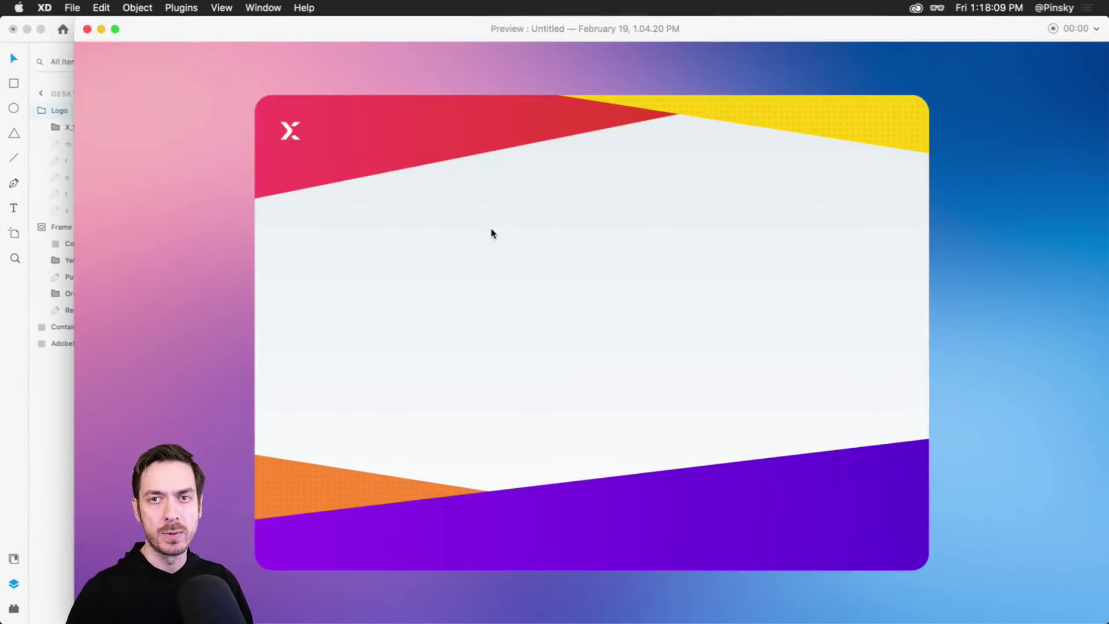
key("super+w")
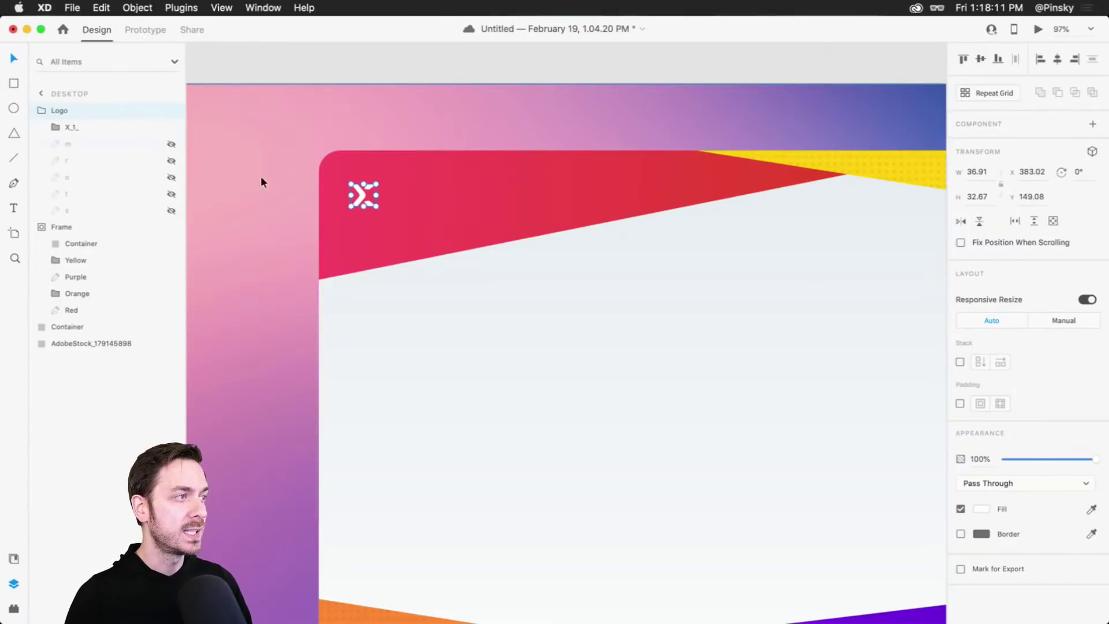
Place a vertical guide along the X logo's left edge and nudge the logo up 2 px.
scroll(258, 210, "left", 5)
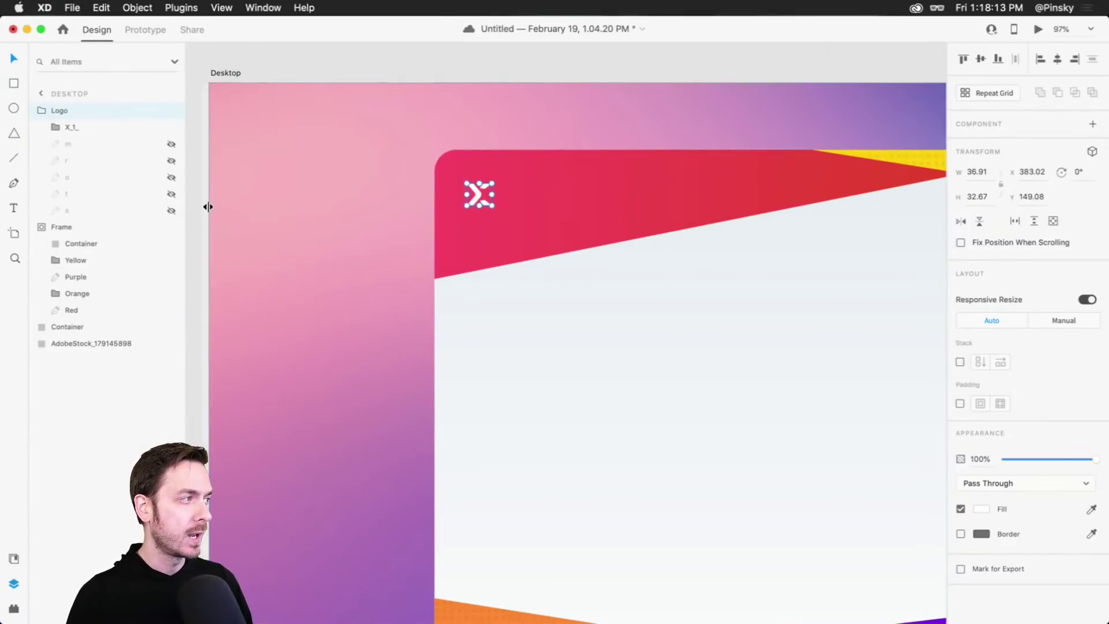
left_click_drag(209, 207, 467, 234)
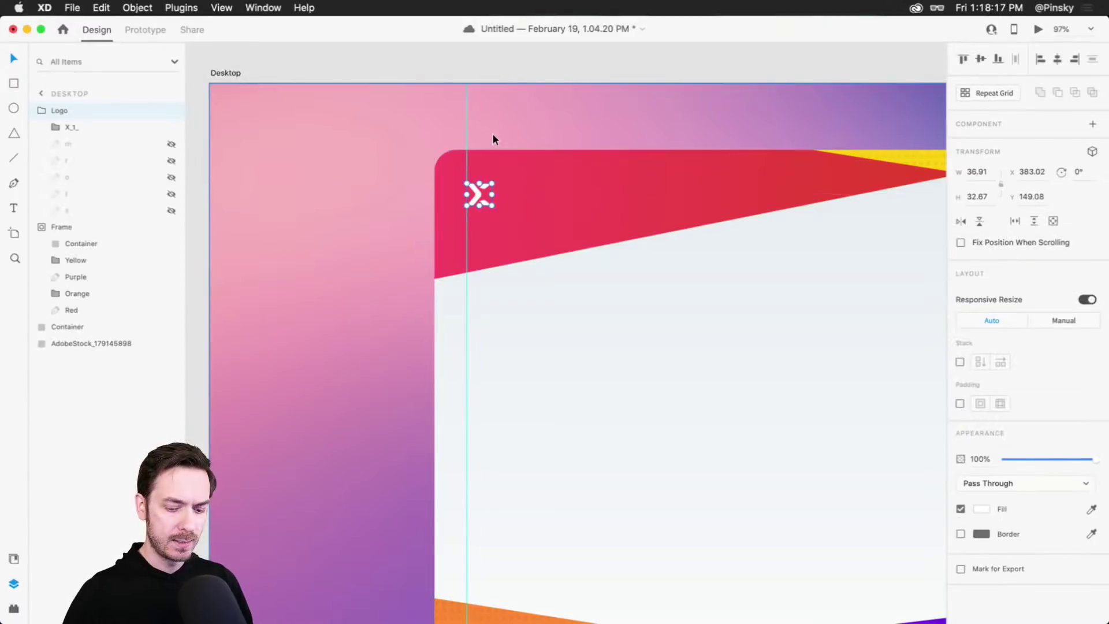
key("Up")
key("Up")
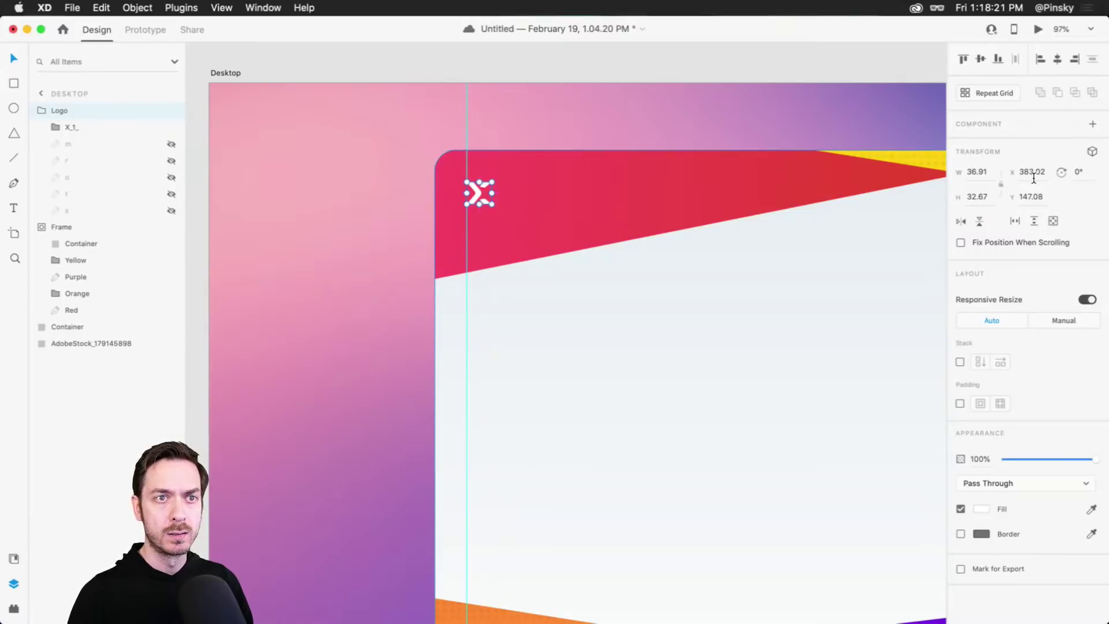
Set the X logo's Y position to 147 and check its distances to the artboard edges.
left_click_drag(1045, 197, 1025, 198)
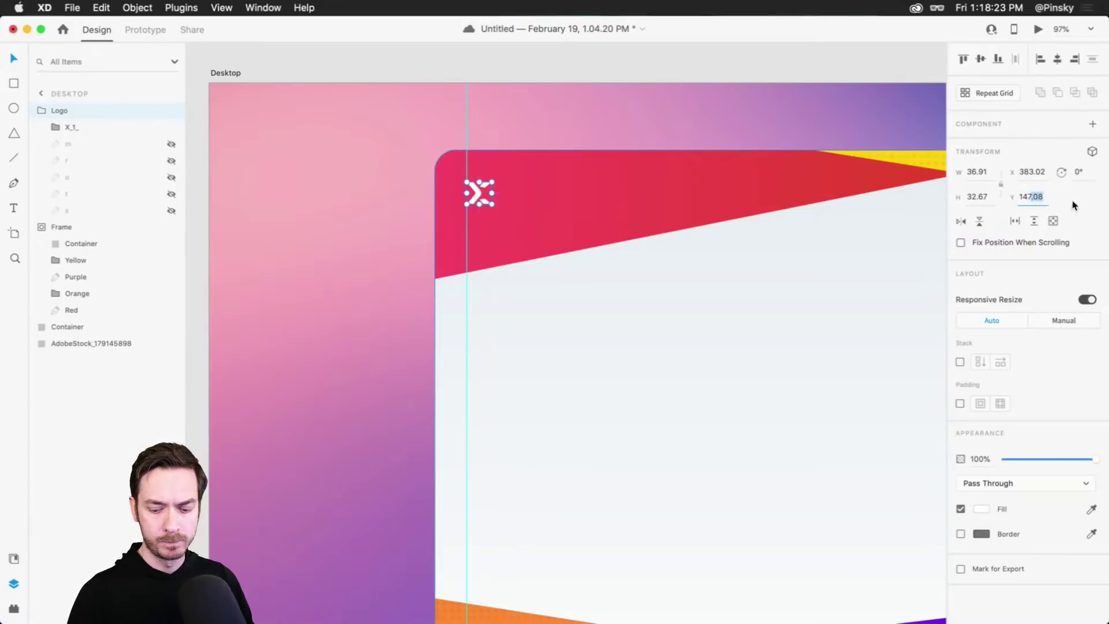
key("BackSpace")
left_click(993, 202)
key("BackSpace")
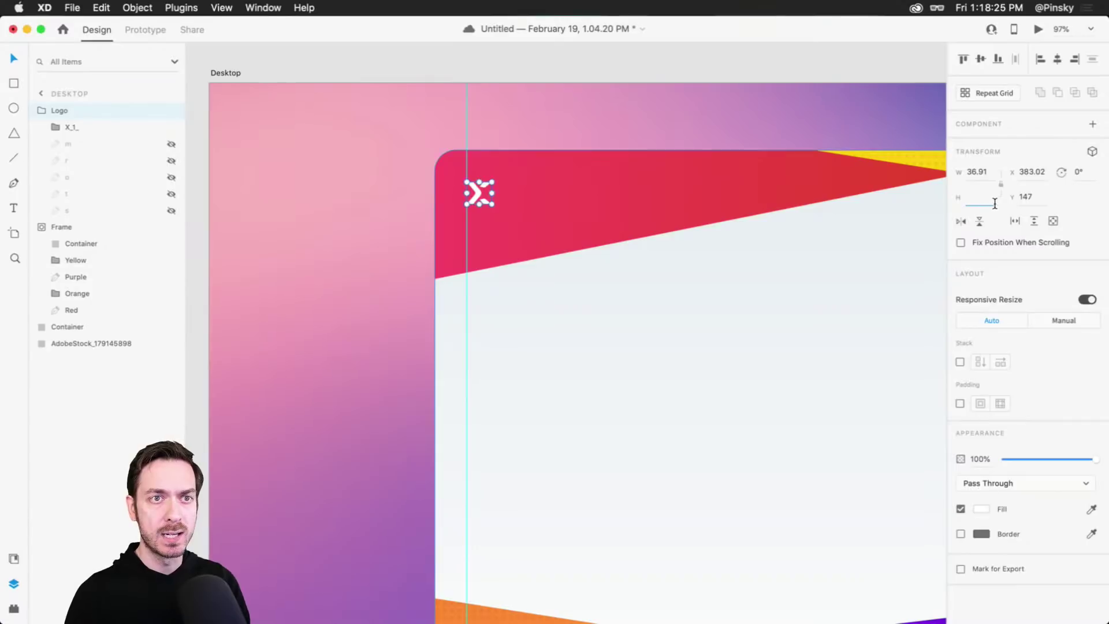
key("super+z")
key("alt")
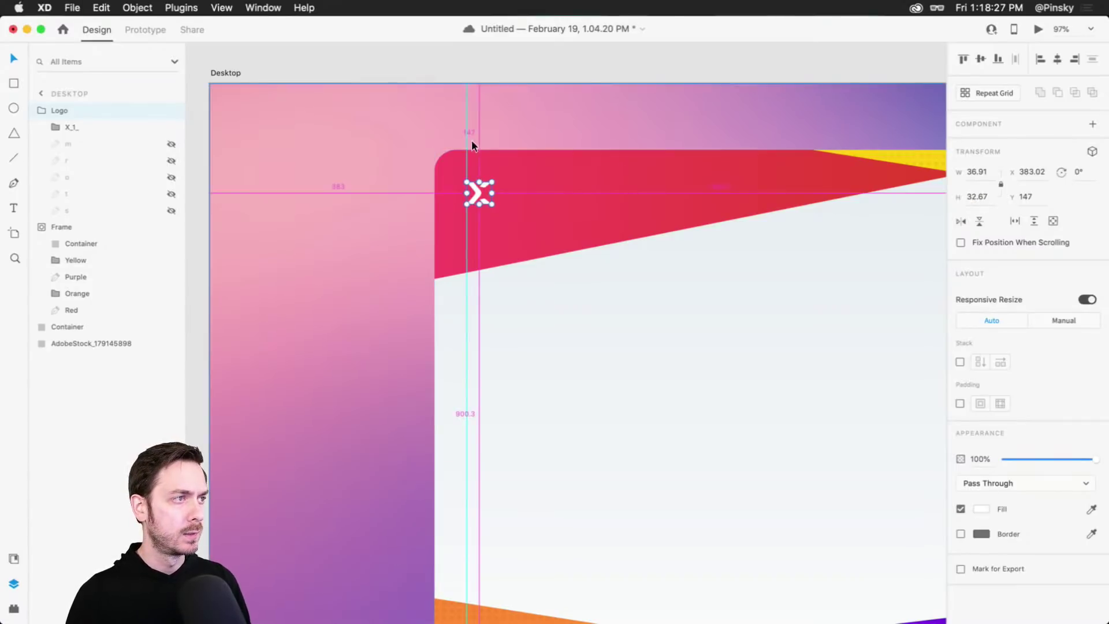
Place a horizontal guide at Y 147 along the X logo's top edge.
left_click(656, 112)
left_click_drag(663, 172, 631, 160)
left_click_drag(481, 70, 510, 169)
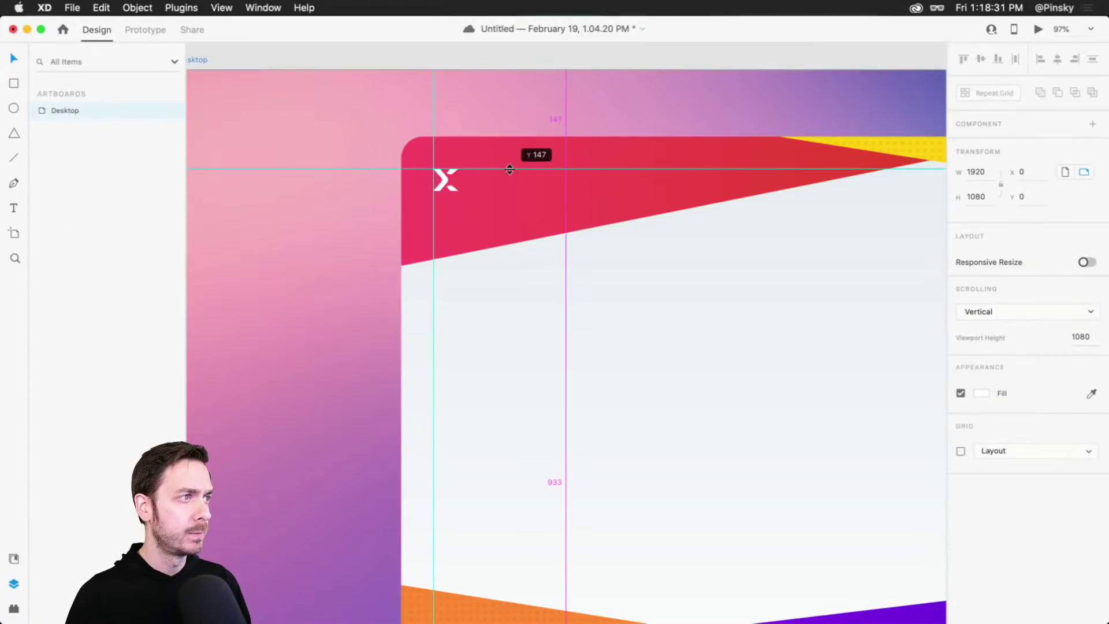
left_click(524, 289)
Examine the whole frame and the rounded corner with the patterned yellow shape, opposite the logo.
scroll(531, 315, "down", 3)
scroll(641, 265, "right", 5)
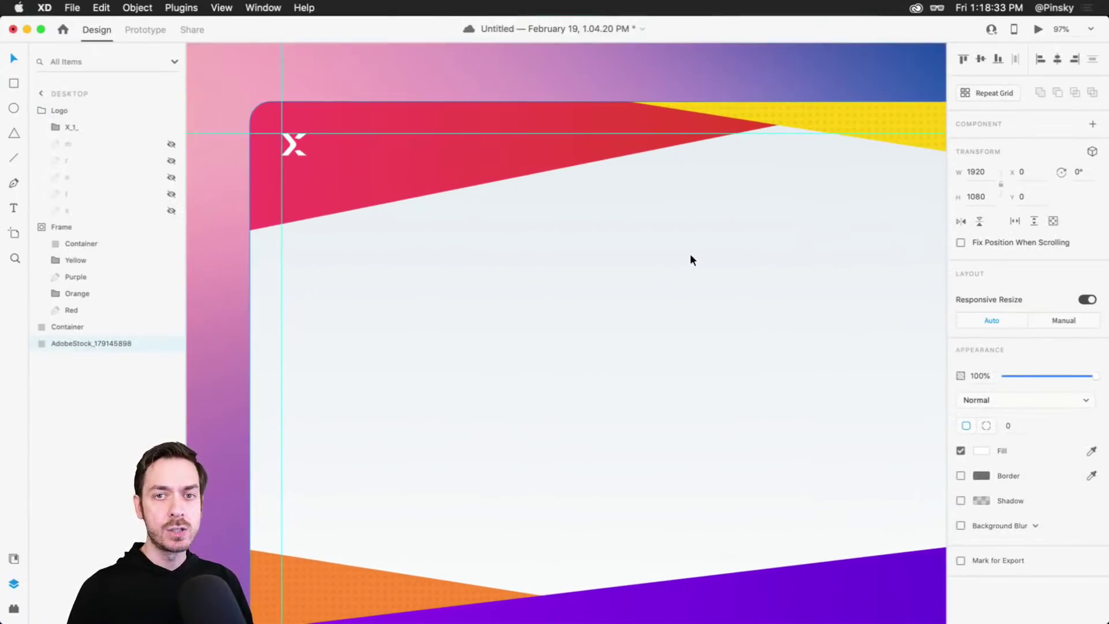
scroll(690, 254, "down", 3)
scroll(651, 223, "right", 2)
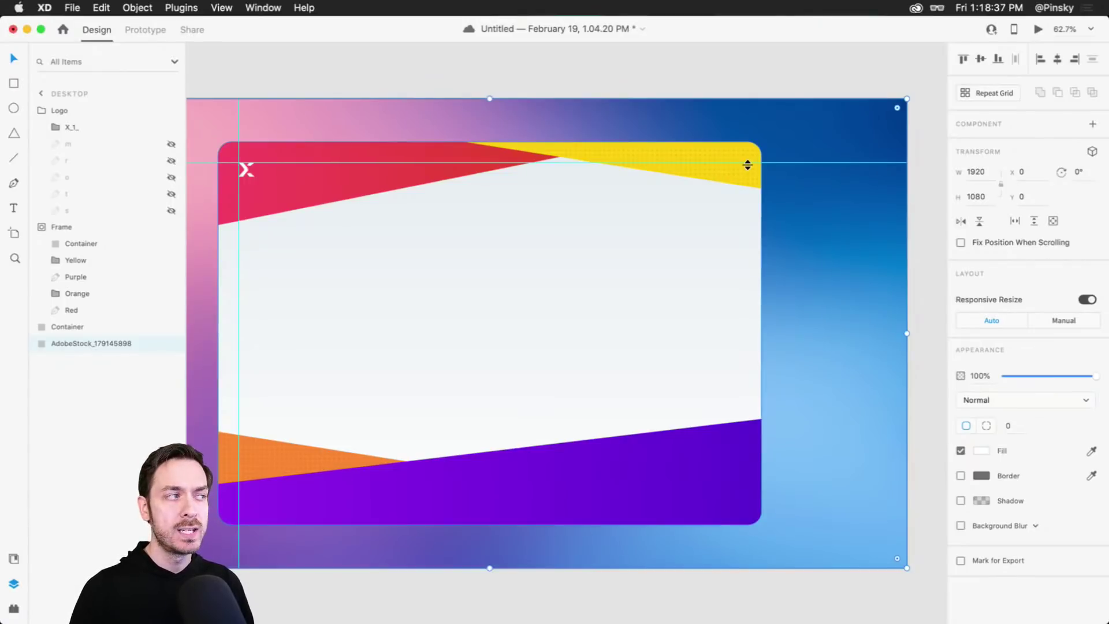
scroll(748, 159, "up", 3)
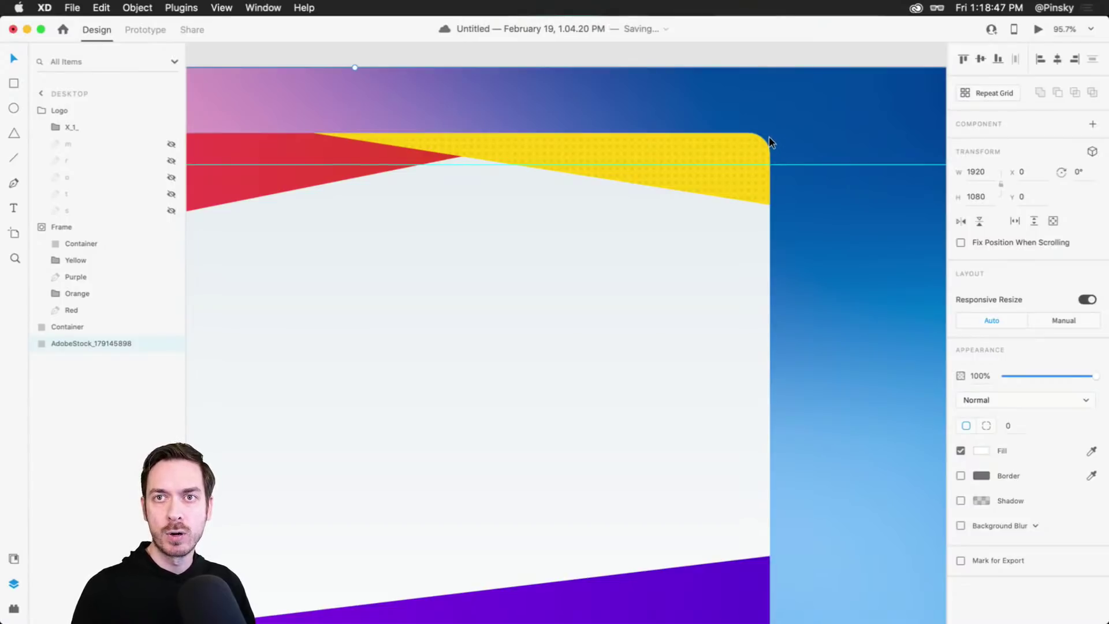
key("super+z")
key("super+z")
scroll(699, 148, "up", 5)
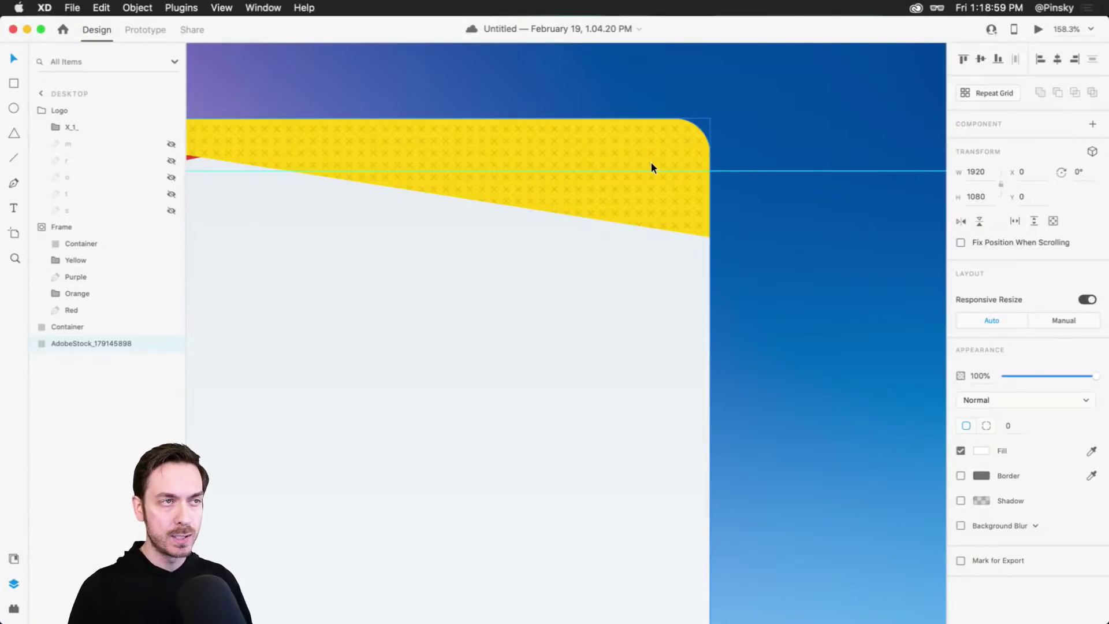
scroll(652, 168, "up", 4)
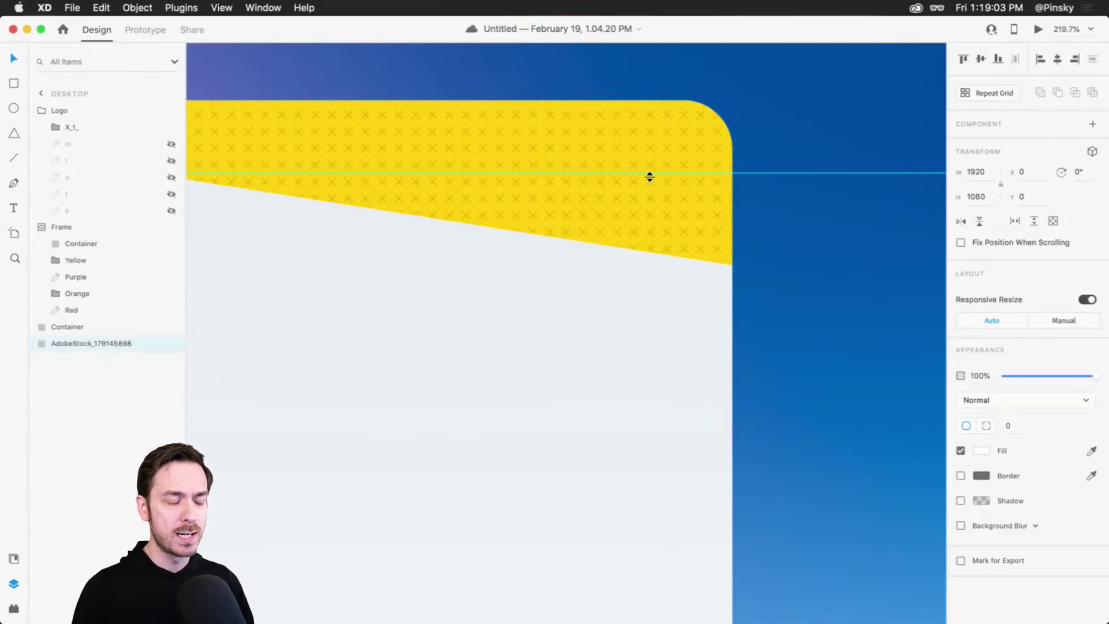
key("t")
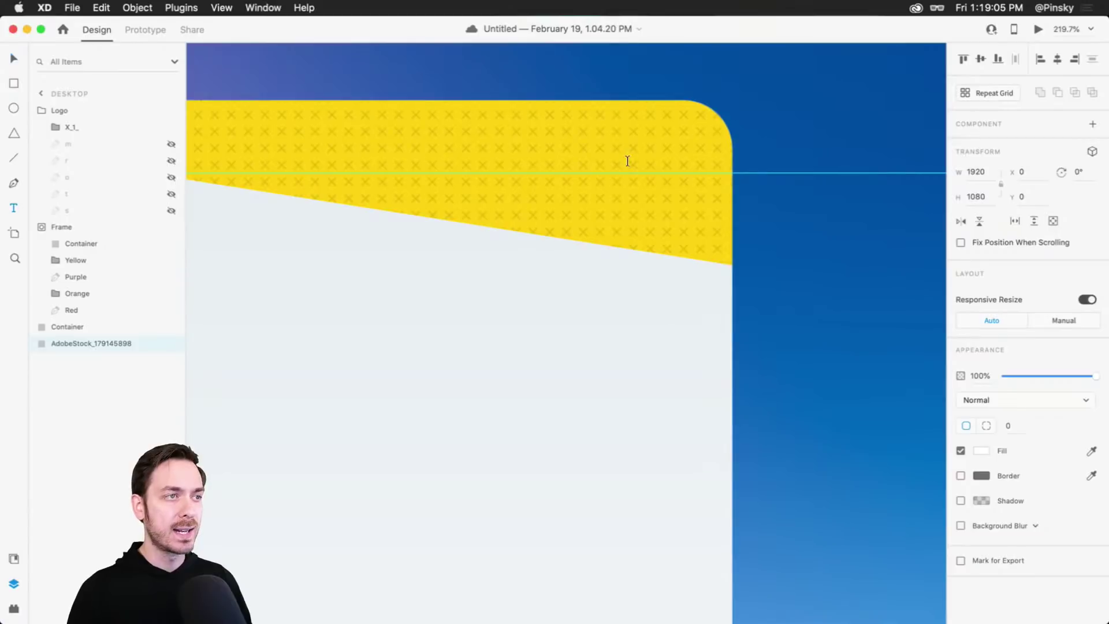
left_click(627, 161)
type("X")
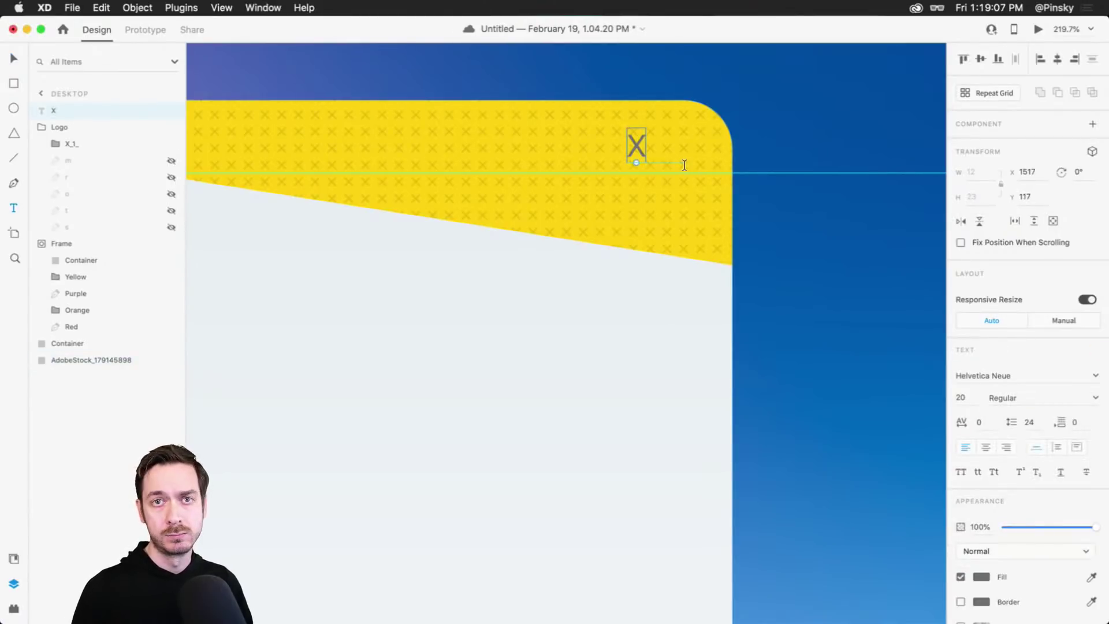
key("cmd+z")
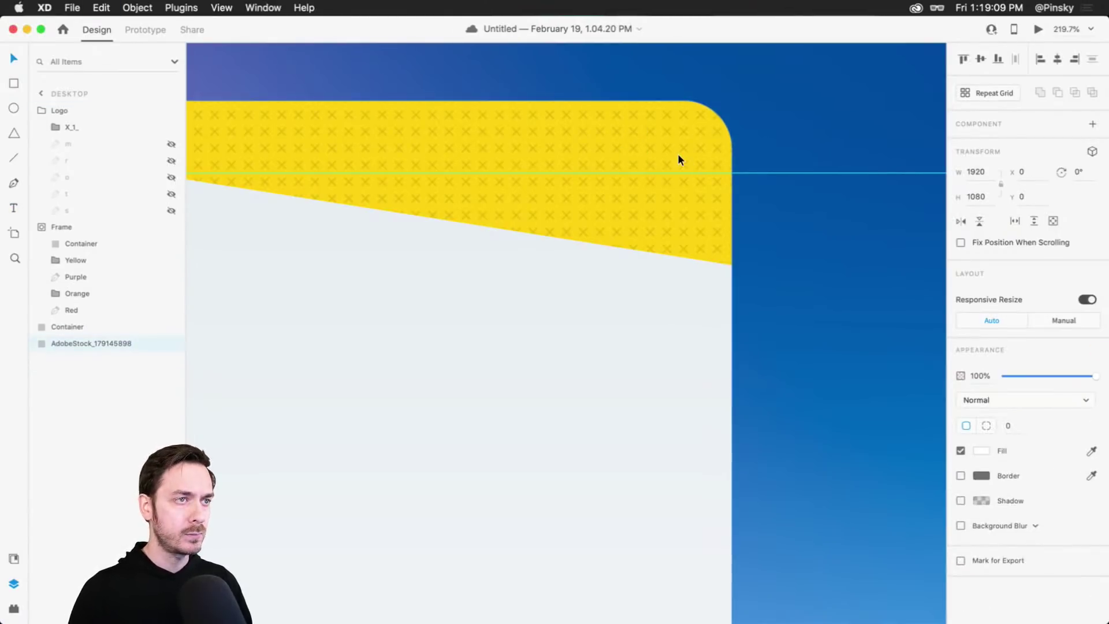
Draw a 24 × 24 square over the yellow shape near the frame's rounded corner, at X 1528, Y 128.
scroll(678, 153, "up", 2)
key("r")
left_click_drag(681, 136, 642, 191)
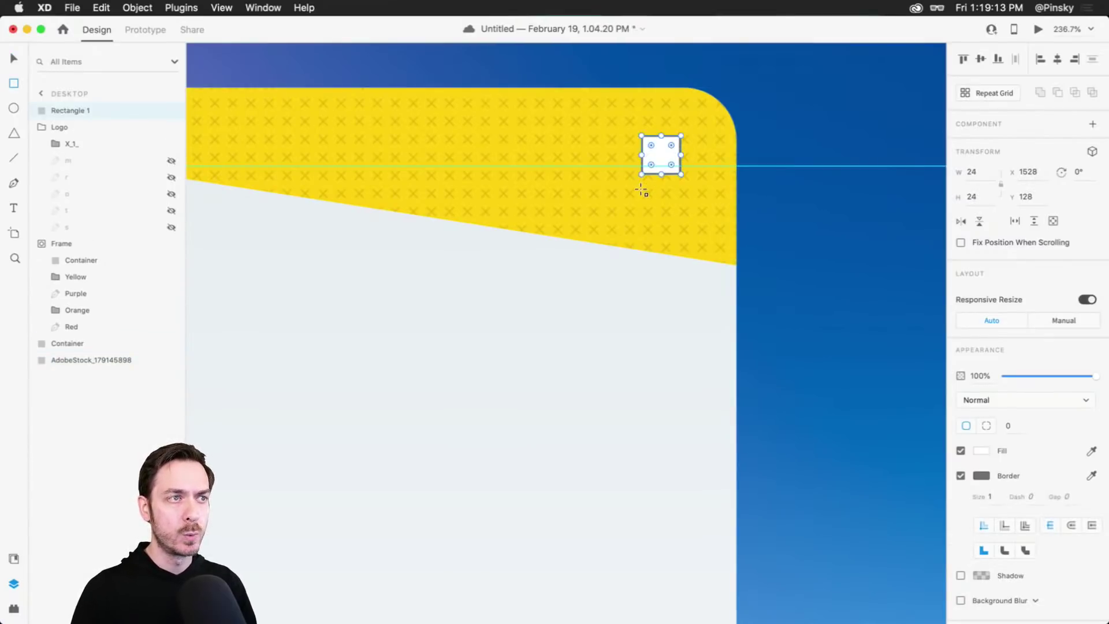
key("super+Return")
key("super+w")
key("v")
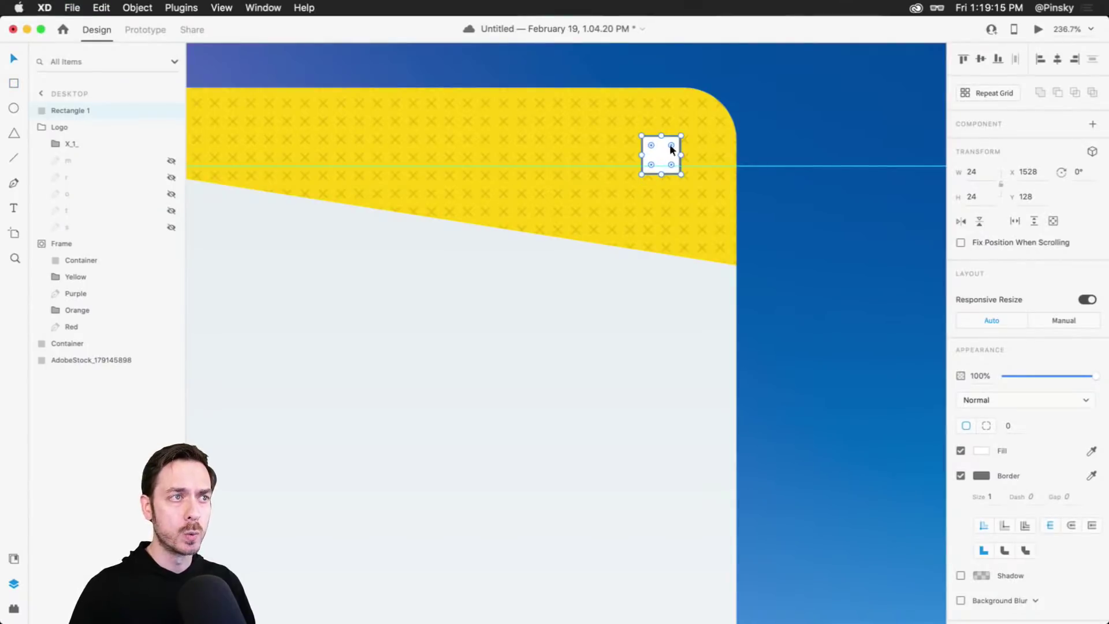
scroll(671, 142, "up", 3)
scroll(657, 141, "down", 1)
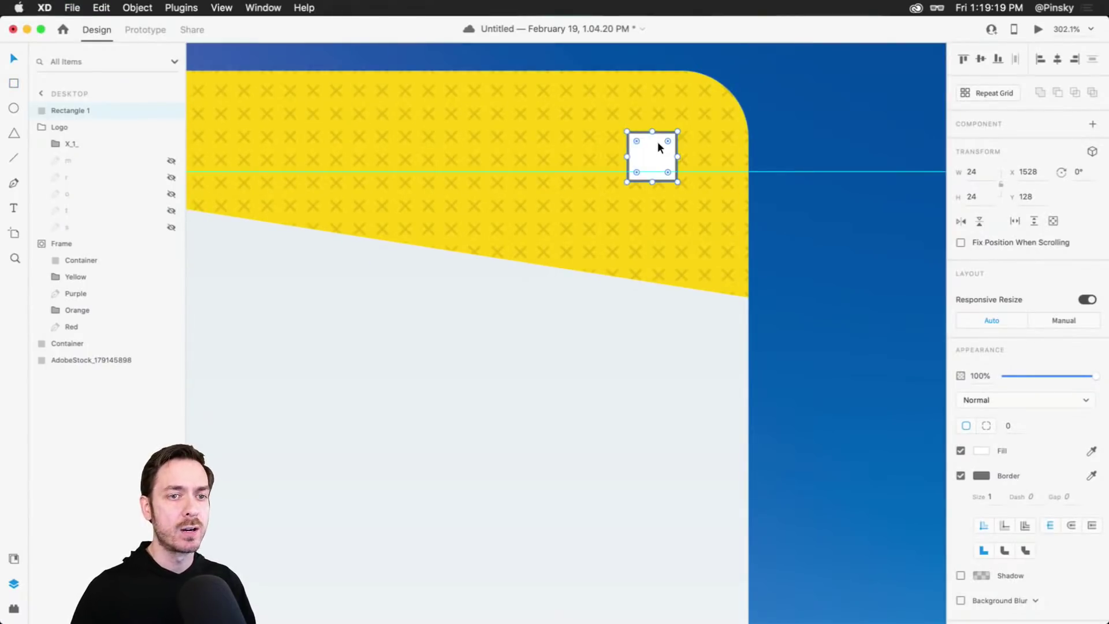
Round the small square's corners with a radius of 8 and deselect it.
left_click_drag(668, 141, 667, 145)
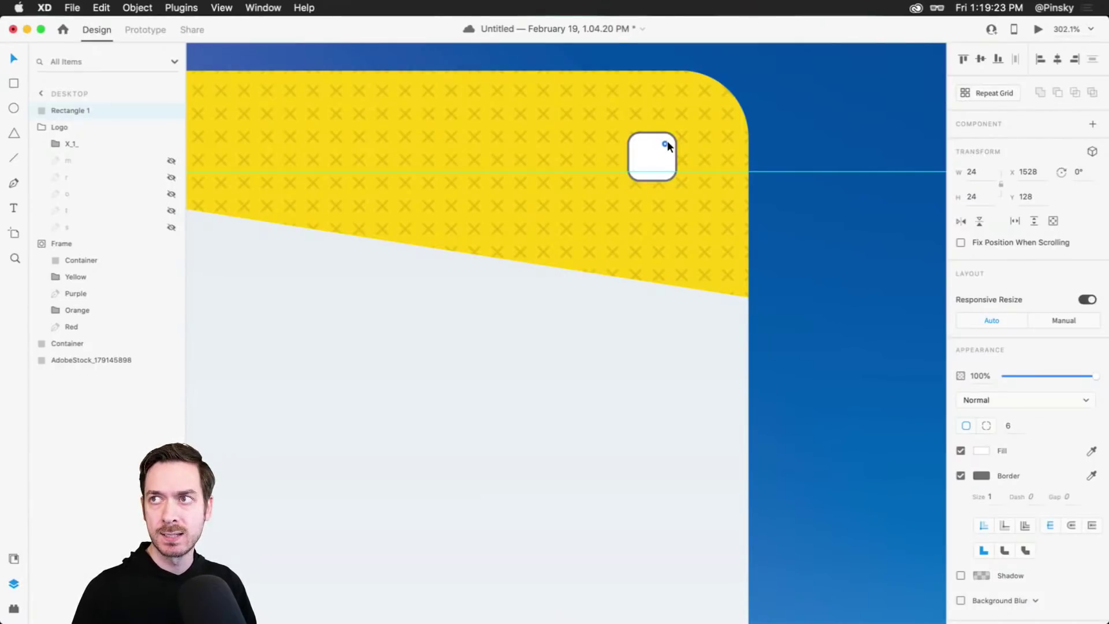
type("8")
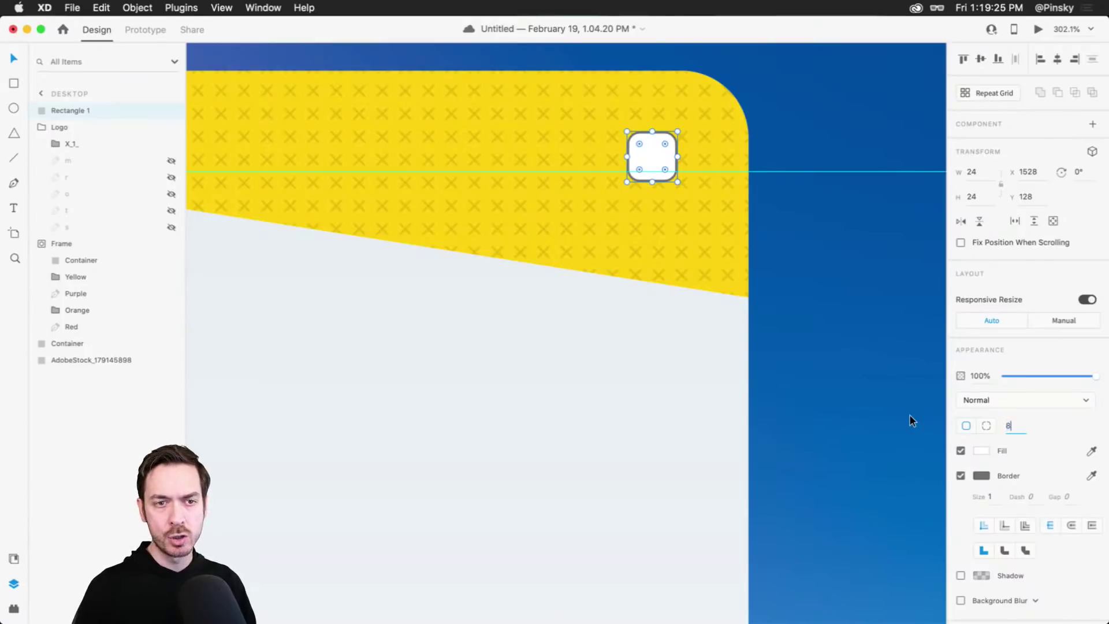
key("Return")
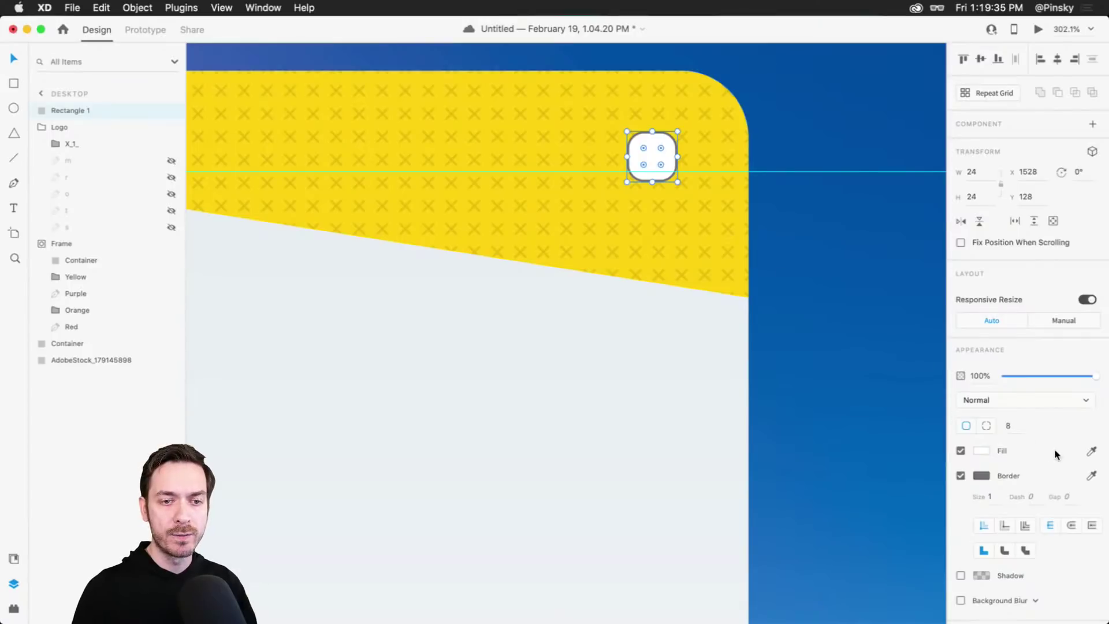
scroll(698, 387, "down", 6)
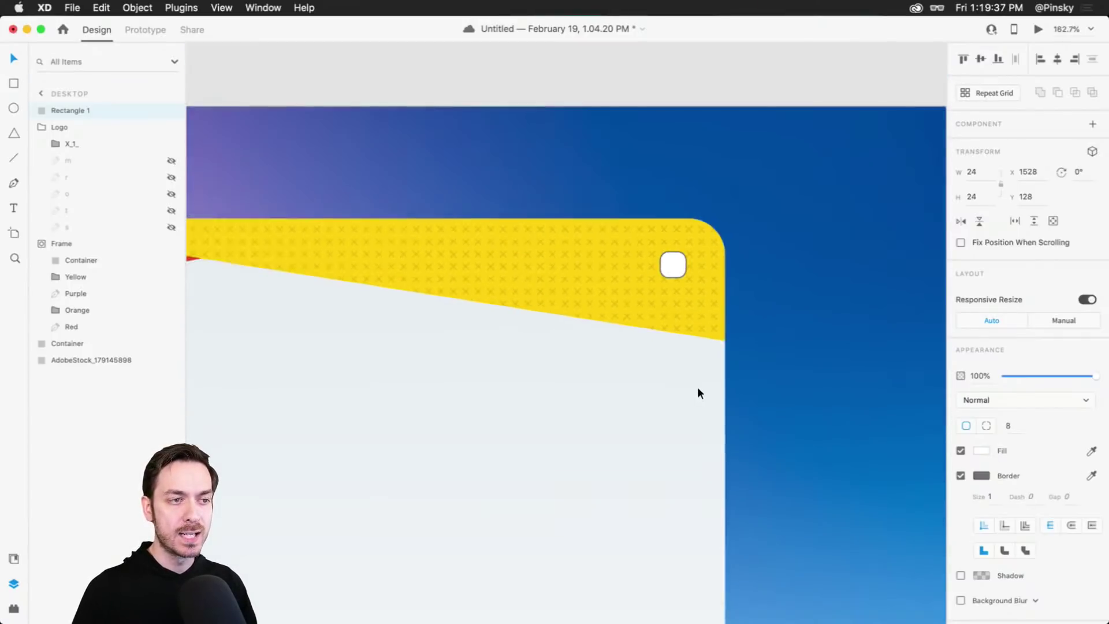
left_click(699, 315)
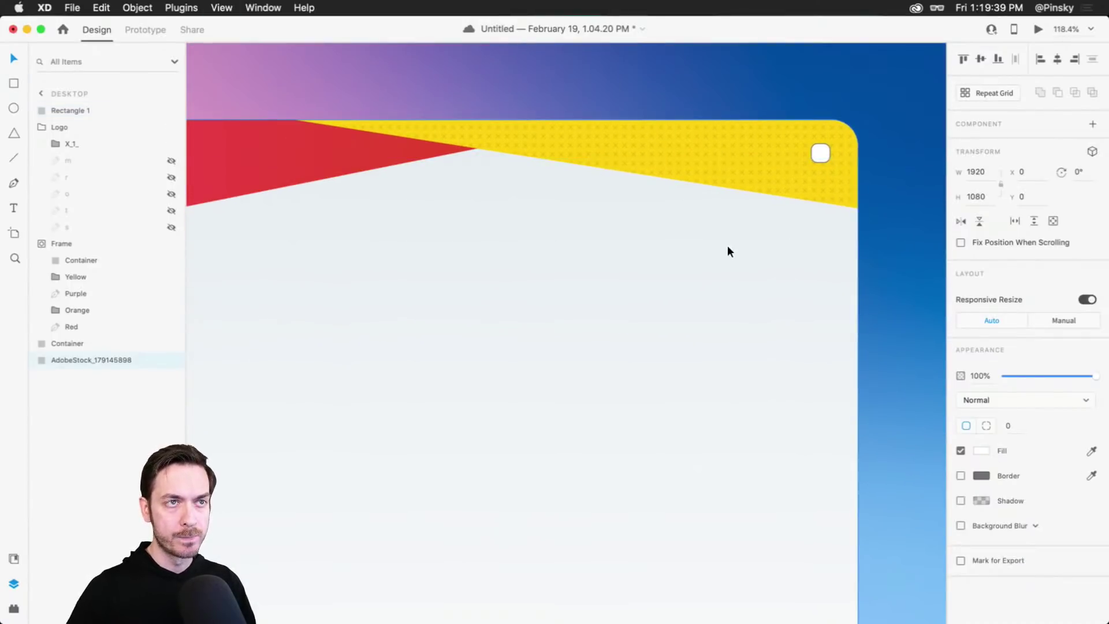
Select the red slanted shape inside the frame group and add its gradient to the document colors.
scroll(656, 332, "down", 3)
left_click_drag(470, 151, 587, 248)
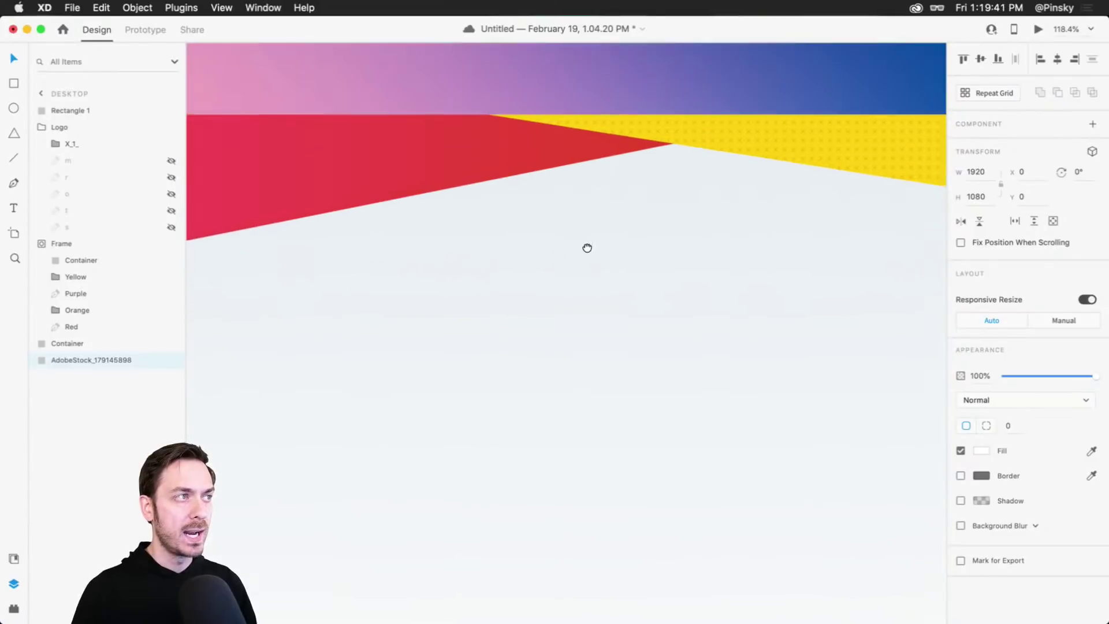
left_click(305, 147)
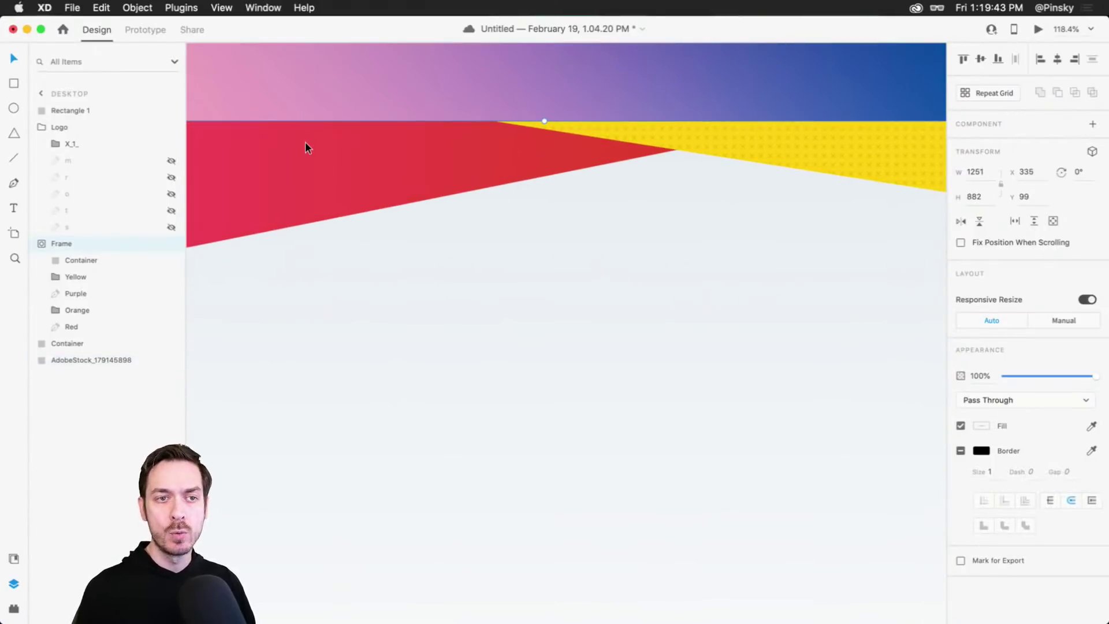
left_click(15, 558)
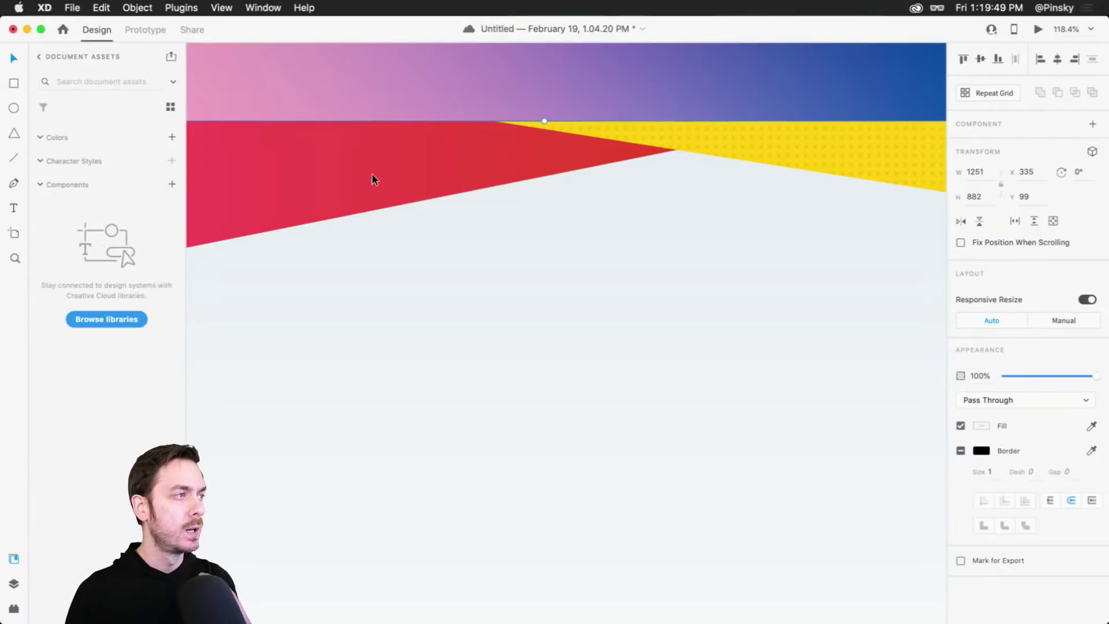
key("super+v")
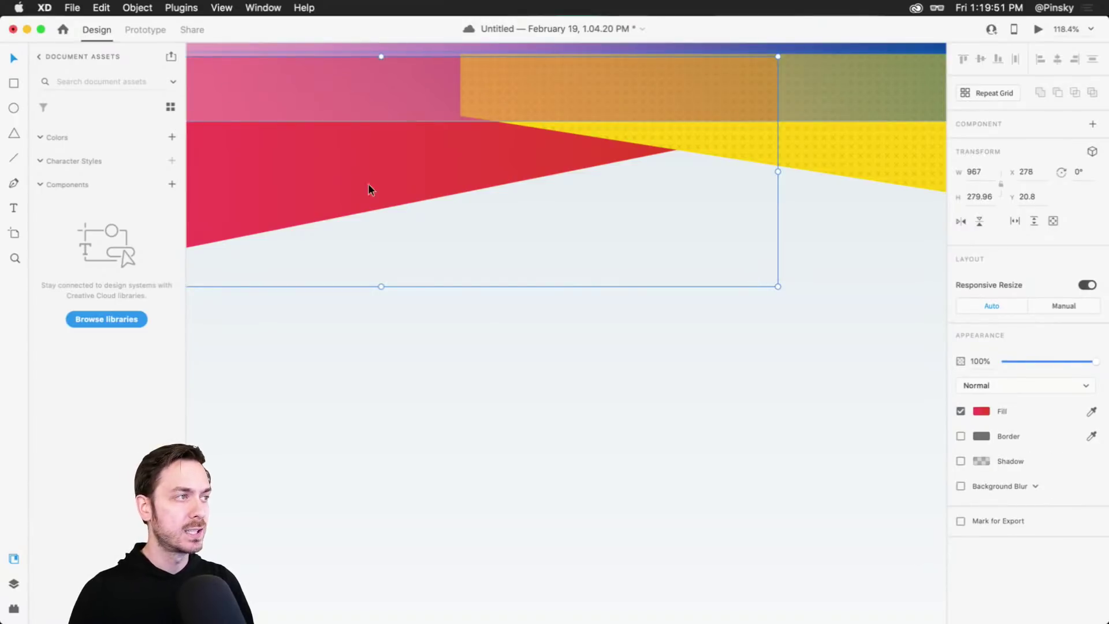
key("super+0")
key("super+y")
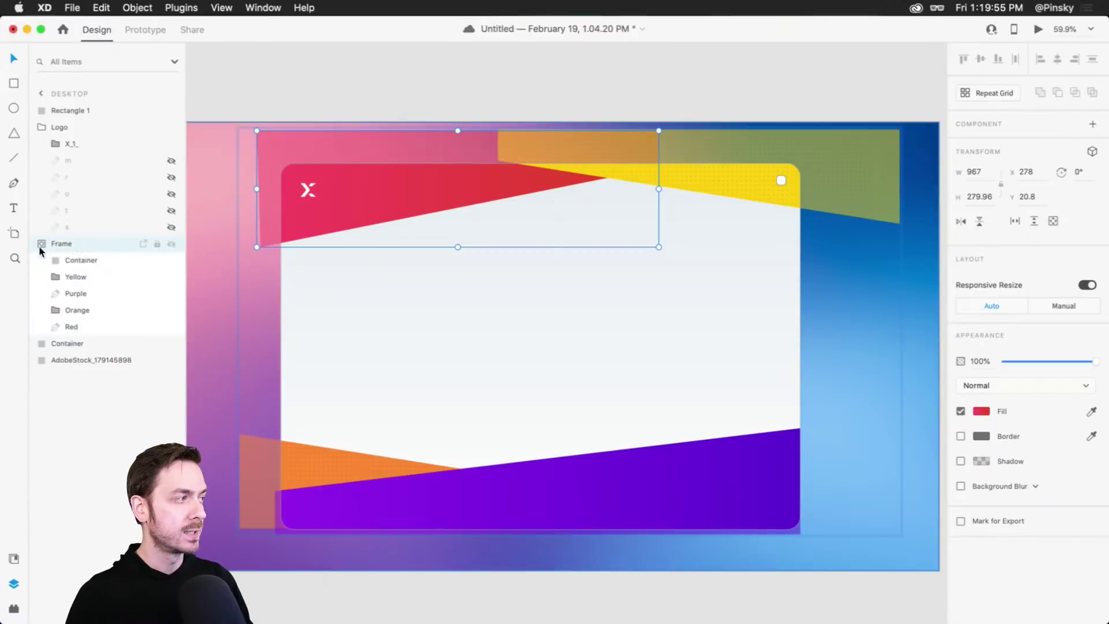
key("super+shift+y")
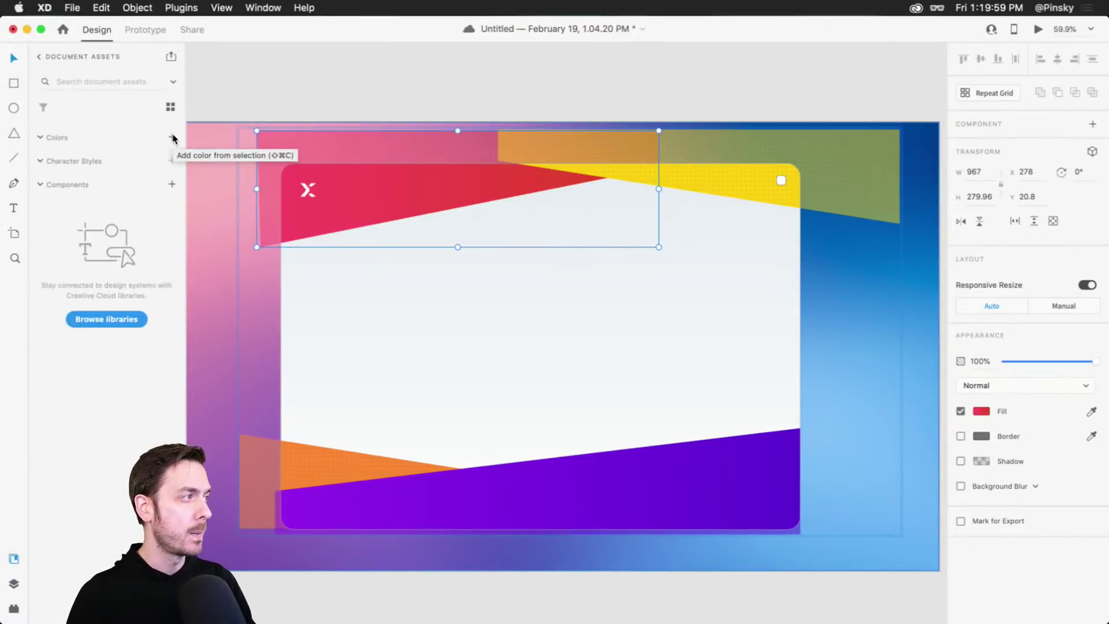
left_click(172, 137)
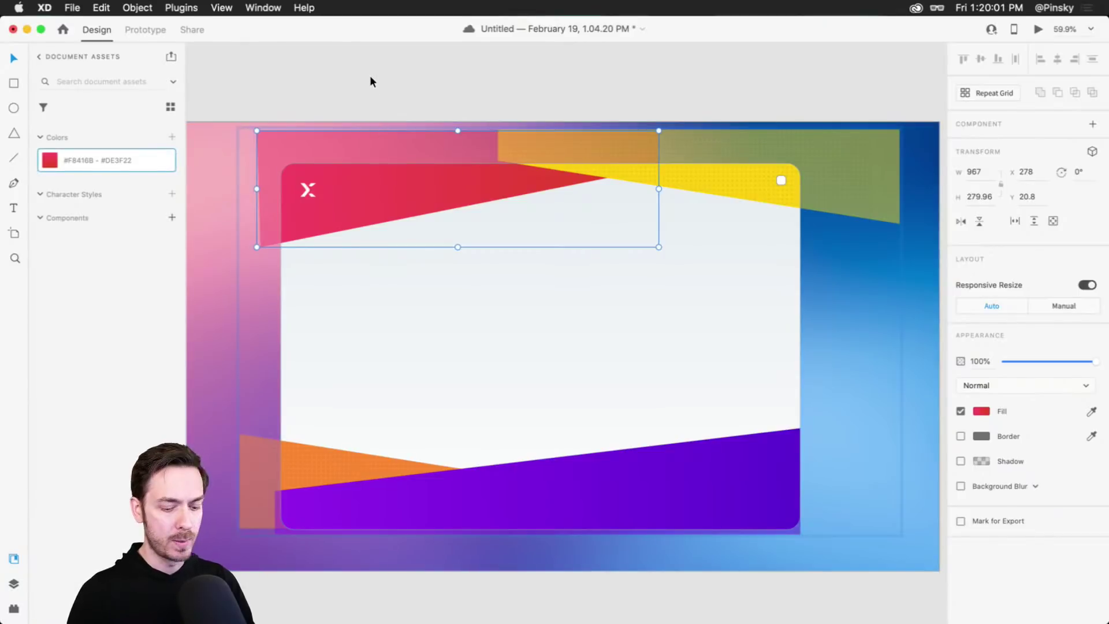
Select all the shapes in the frame group, add their colors to the document colors, and clear the selection.
key("super+y")
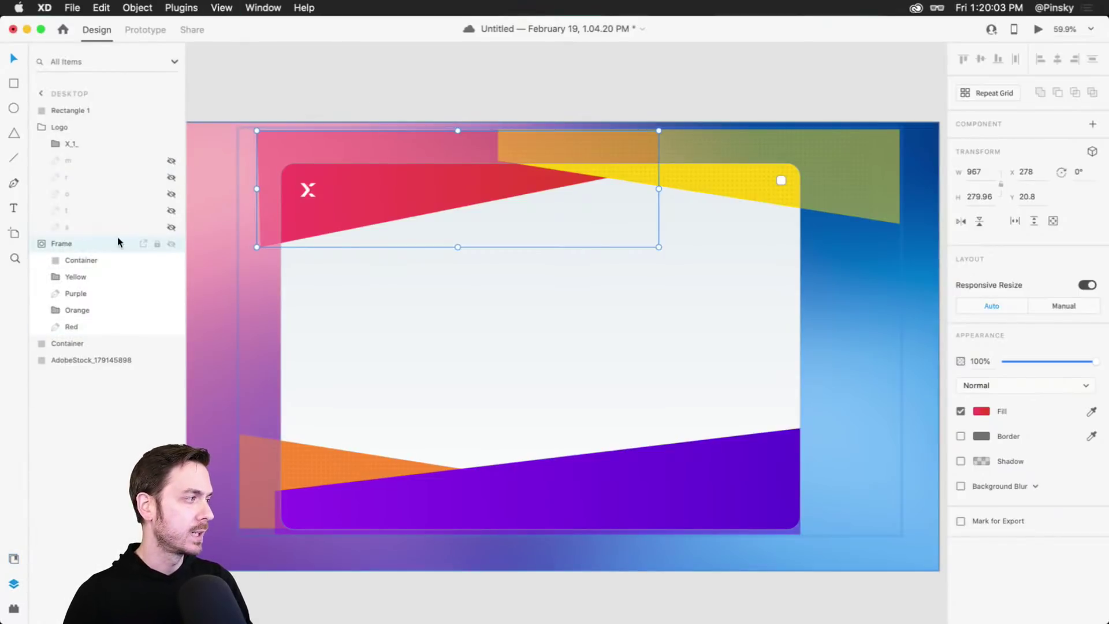
key("super+shift+y")
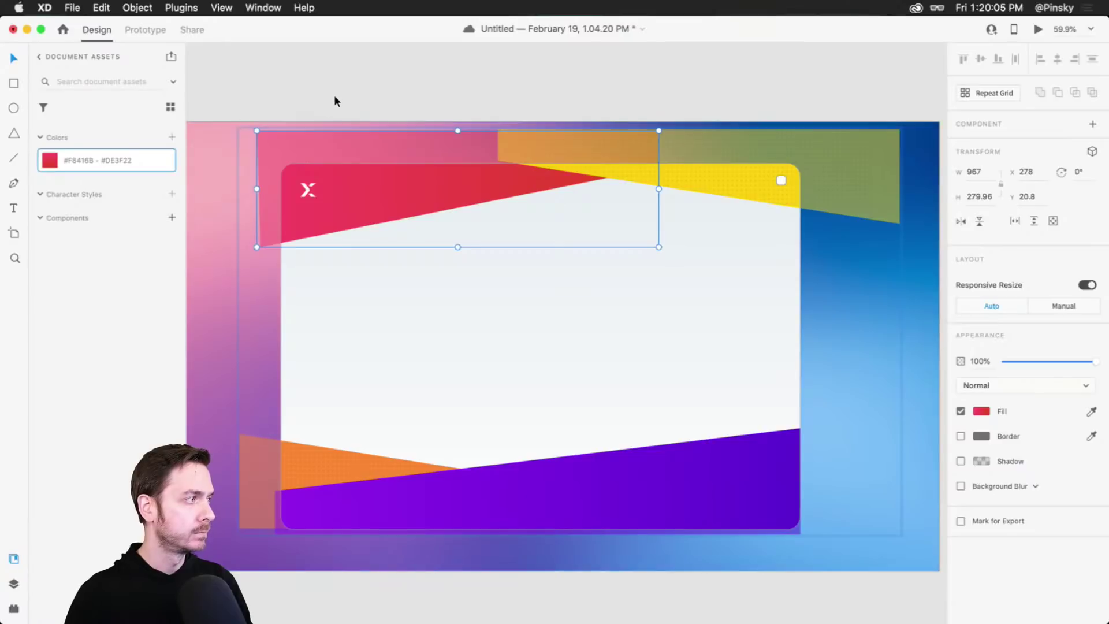
key("super+y")
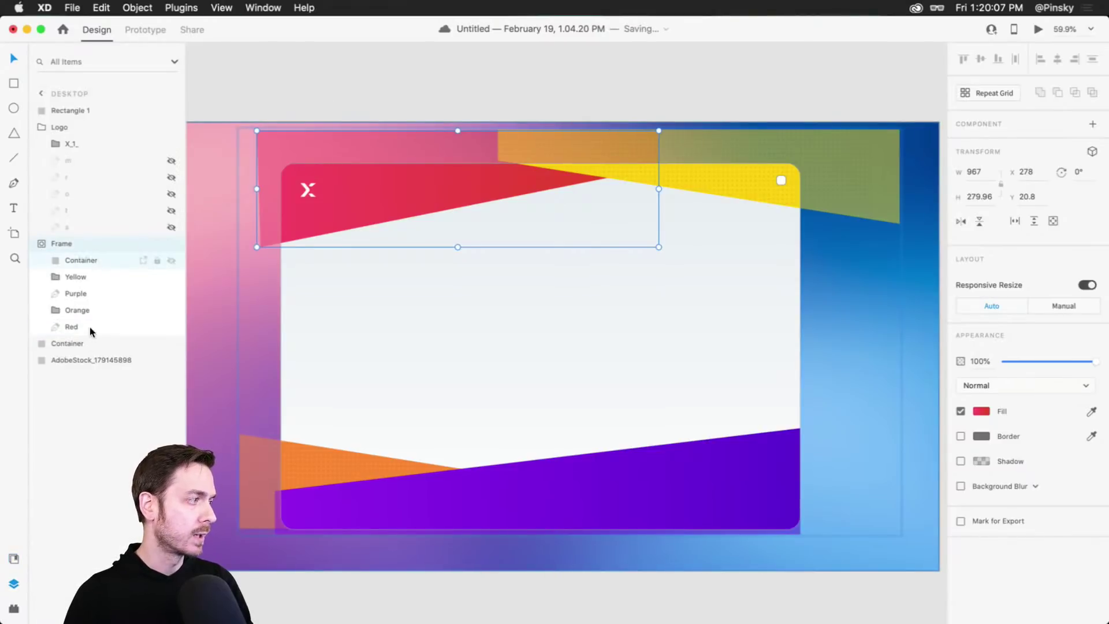
left_click(89, 327, "shift")
key("super+shift+y")
left_click(172, 137)
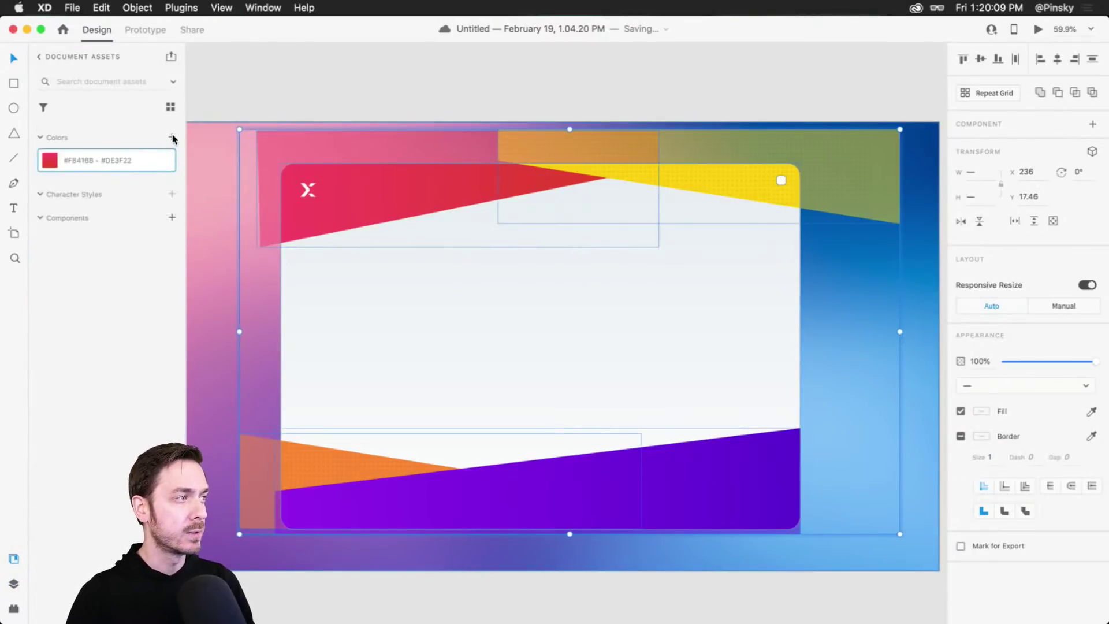
left_click(261, 61)
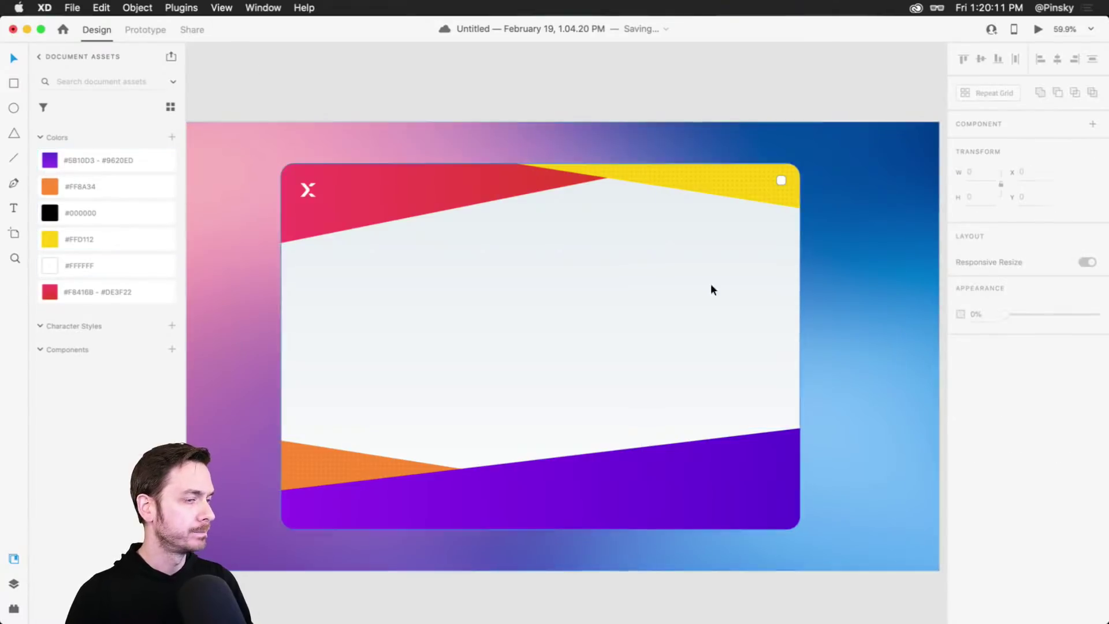
left_click(679, 481)
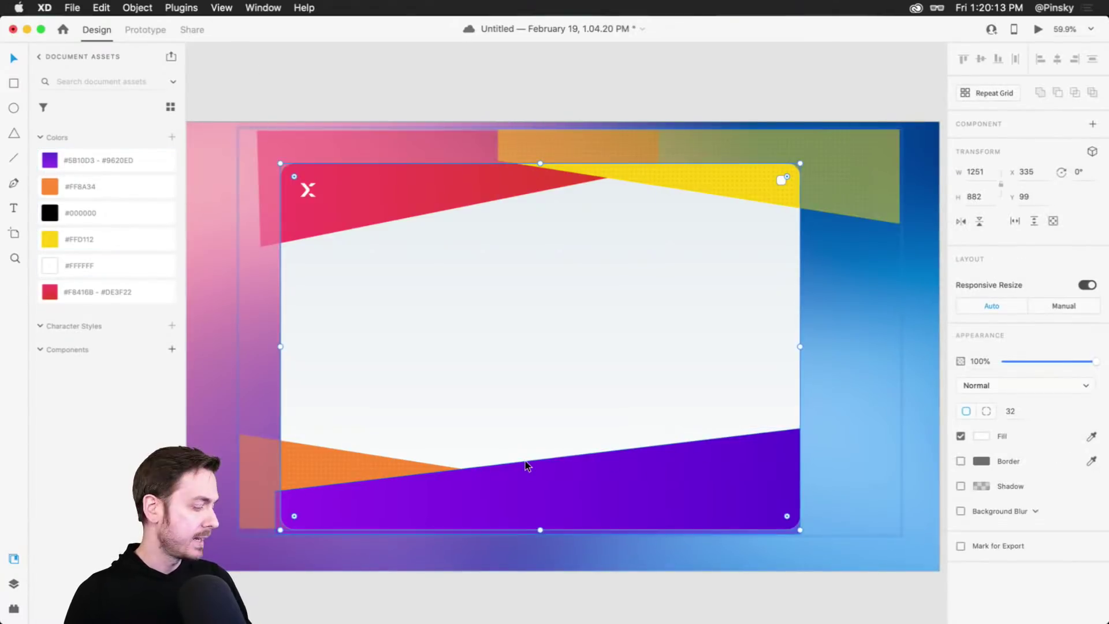
left_click(646, 102)
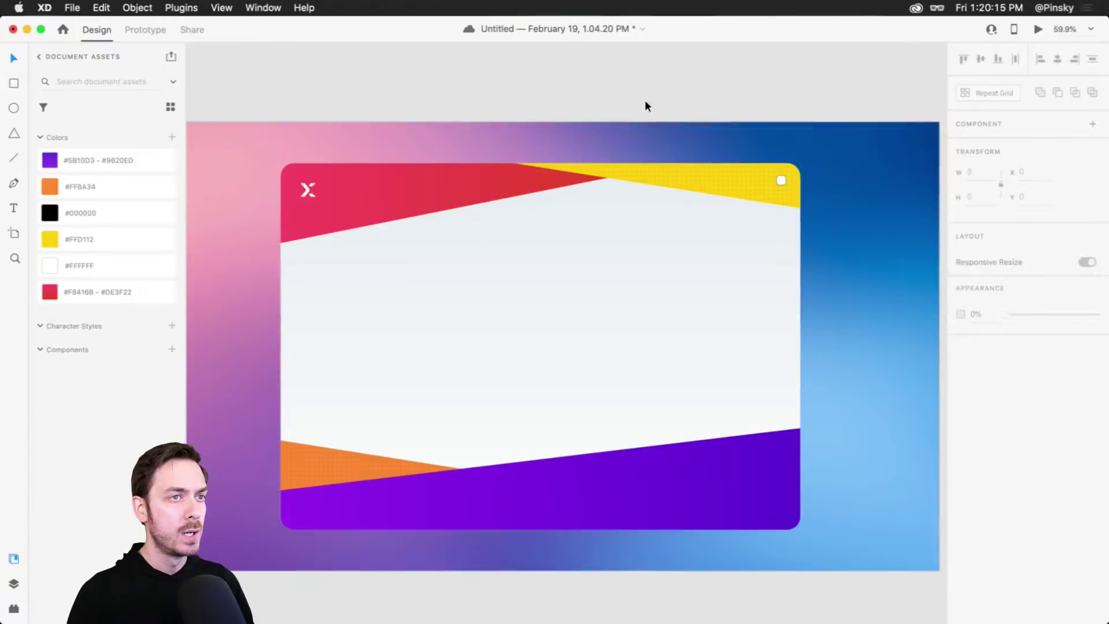
Move the small rounded square over the yellow shape to X 1527, Y 125.
scroll(811, 151, "up", 5)
left_click(716, 237)
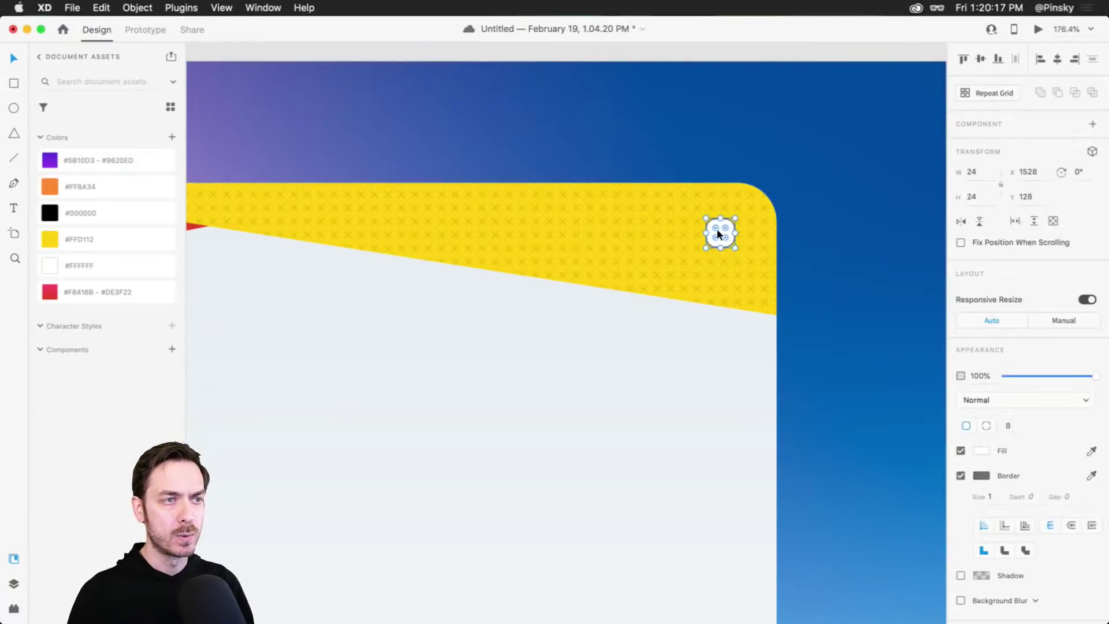
left_click_drag(719, 227, 717, 223)
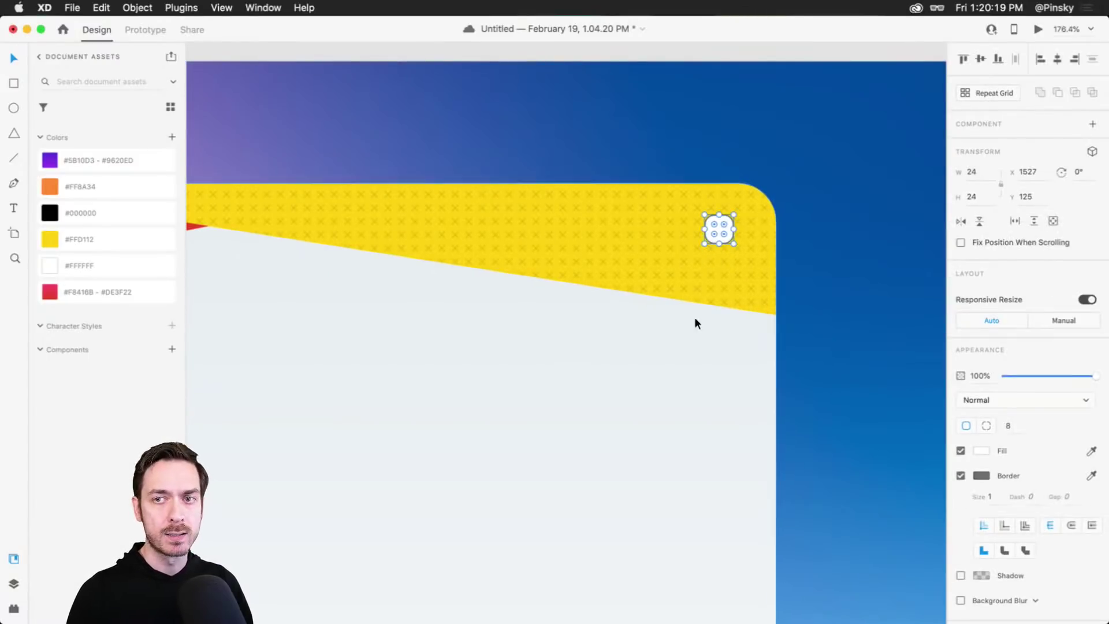
Fill the small square with the purple sampled from the frame's purple shape, remove its border, and save the document.
scroll(698, 320, "down", 5)
key("i")
left_click(682, 421)
scroll(673, 324, "up", 5)
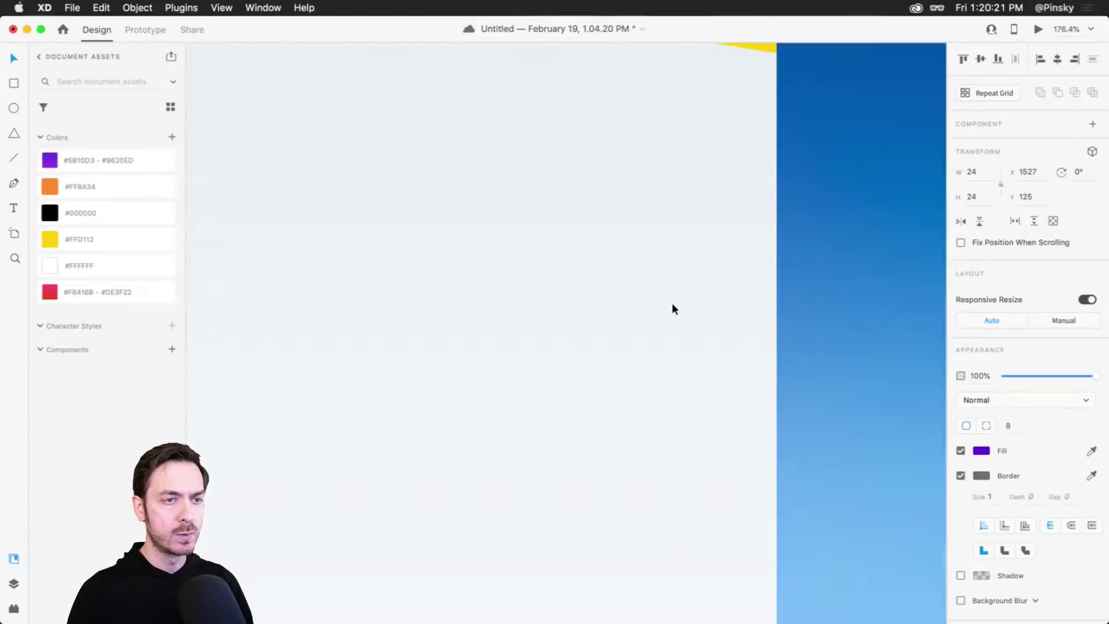
scroll(672, 309, "up", 3)
left_click(961, 475)
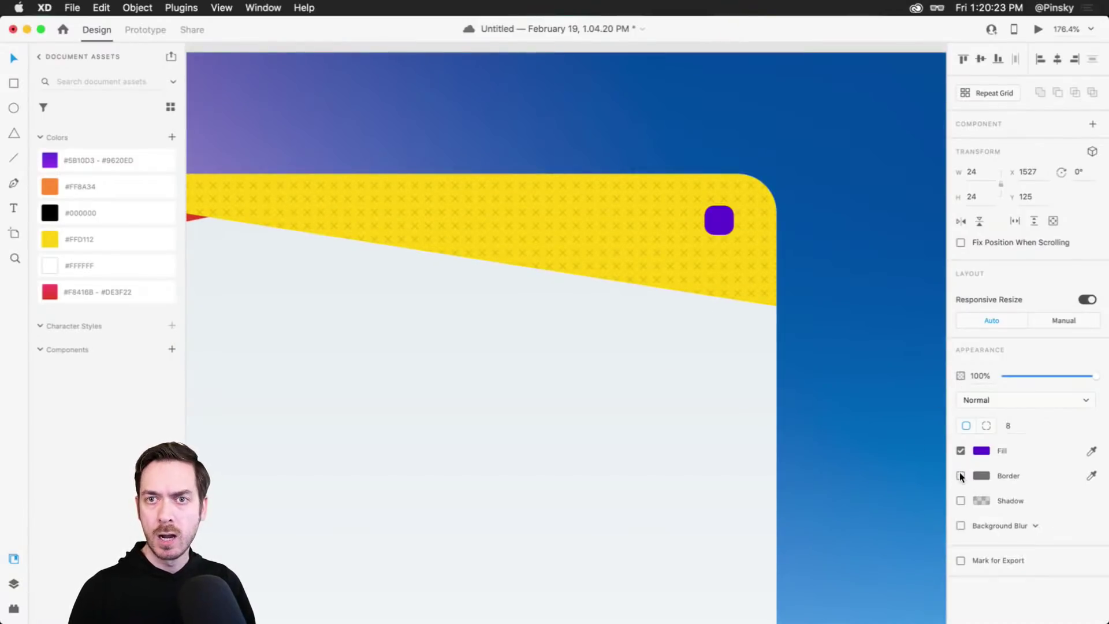
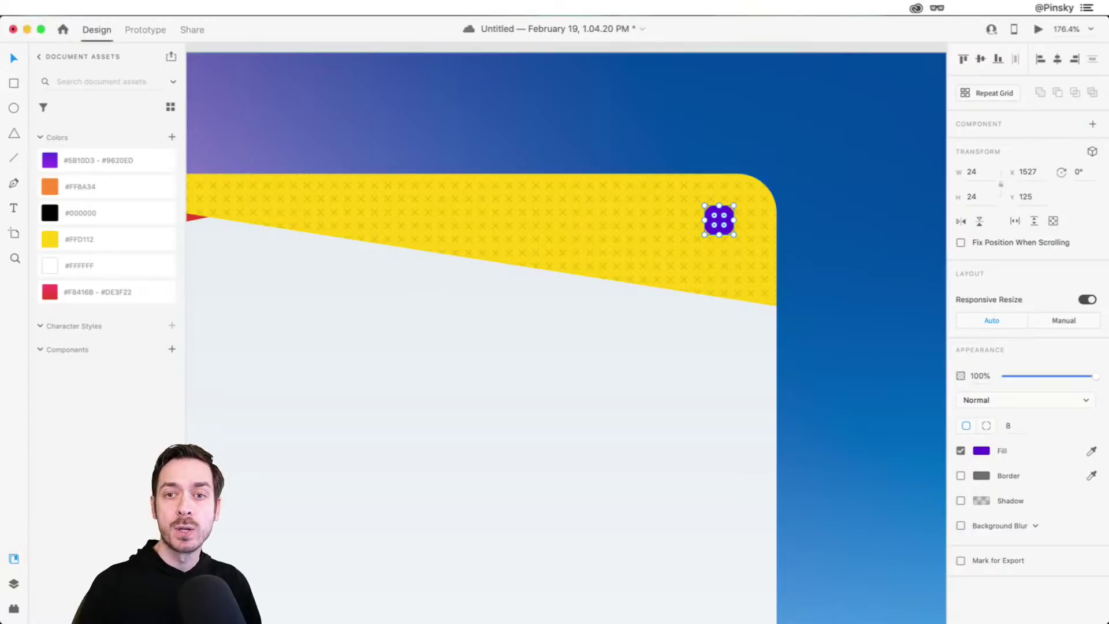
key("super+s")
Duplicate the purple square onto the empty canvas beside the artboard at X 2019, Y 125, and make the copy a component.
scroll(630, 229, "down", 5)
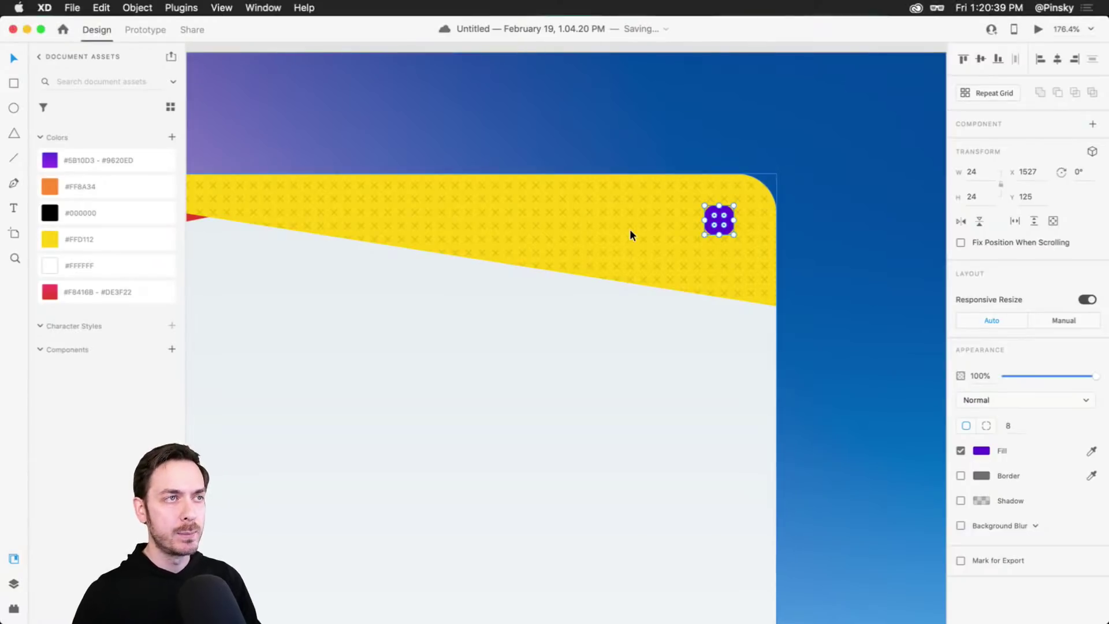
left_click_drag(716, 162, 522, 215)
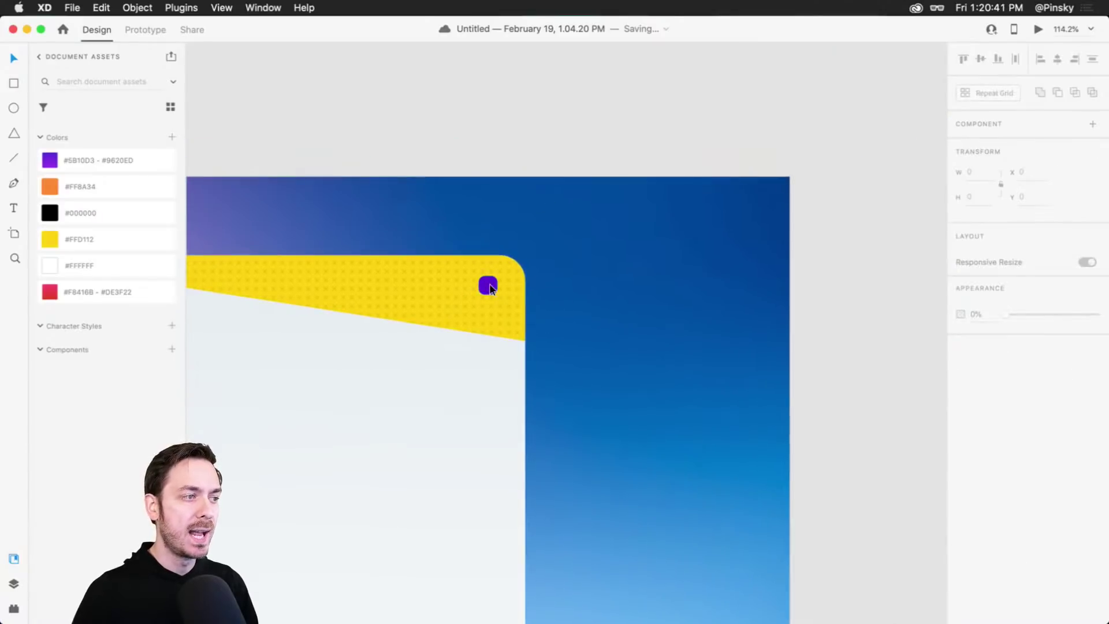
left_click_drag(487, 284, 840, 283)
left_click_drag(896, 304, 720, 278)
scroll(720, 279, "up", 5)
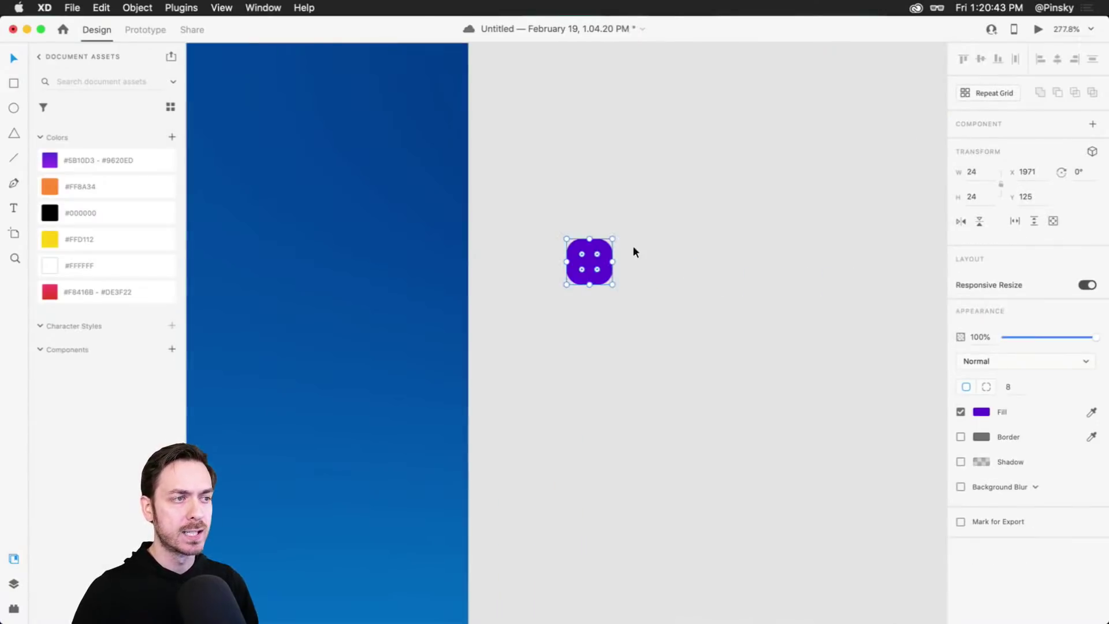
left_click_drag(589, 258, 681, 256)
left_click_drag(779, 297, 614, 296)
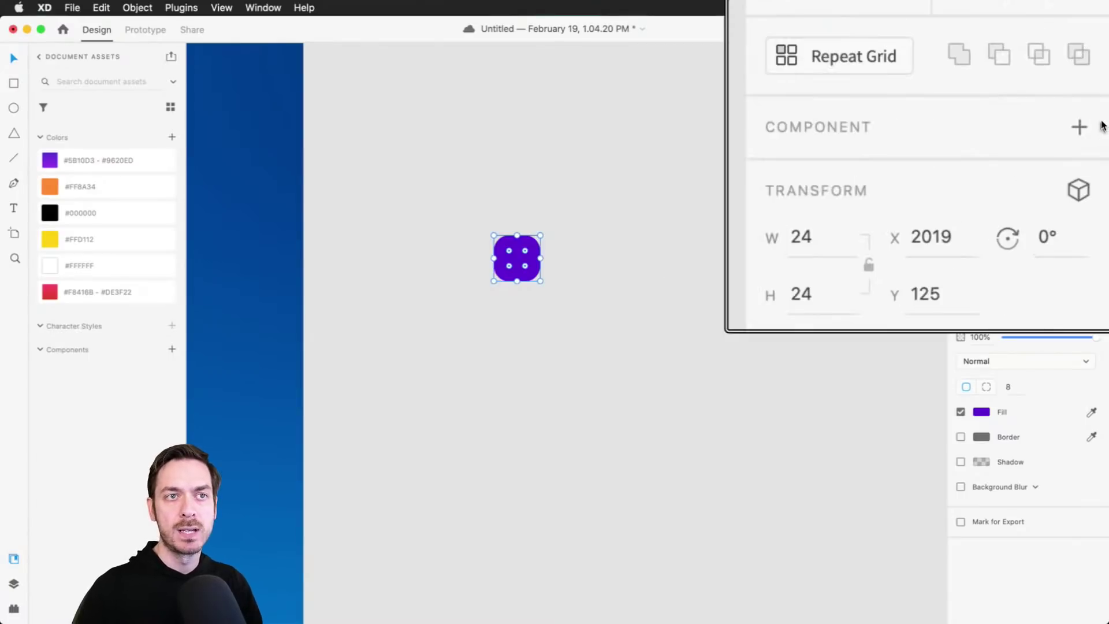
left_click(1093, 124)
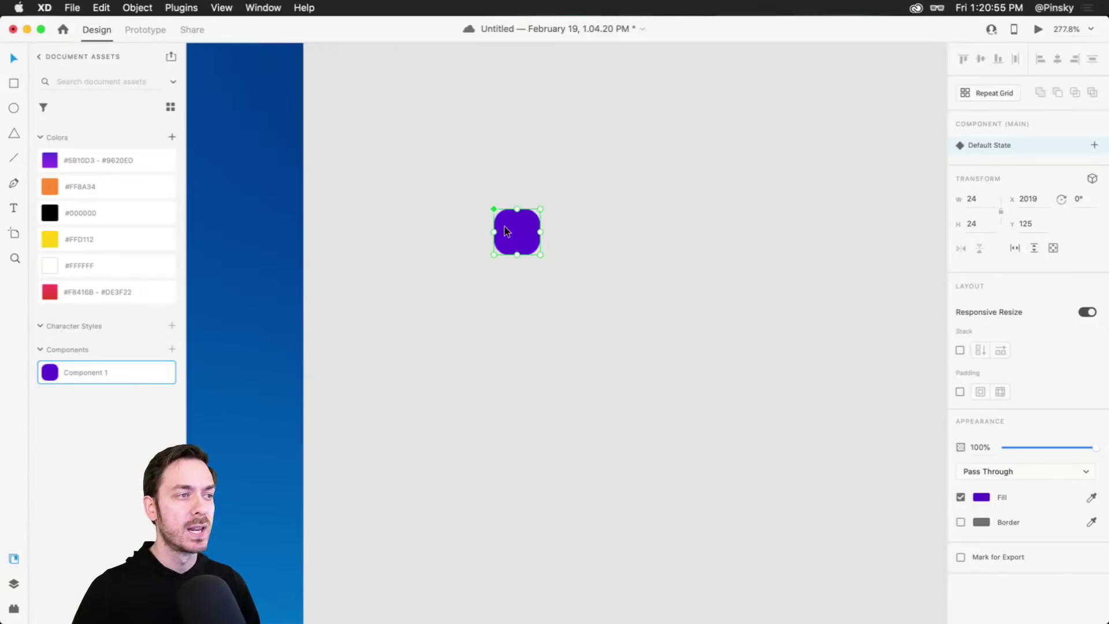
Place an instance of the component at X 2067, Y 125, give it a darker purple fill, and save.
left_click_drag(515, 227, 608, 226)
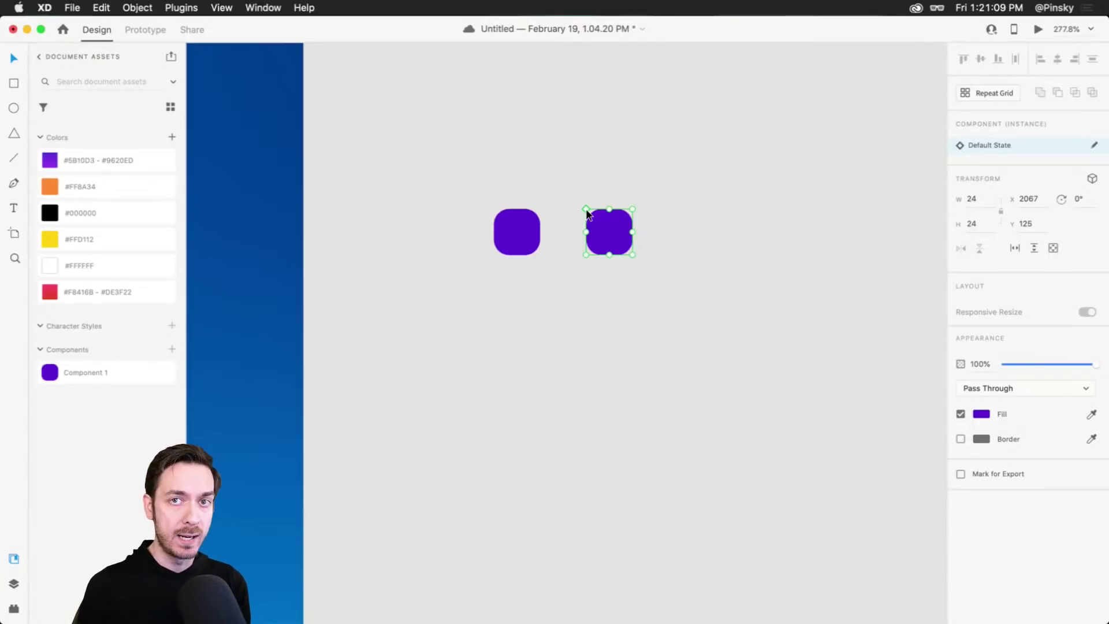
double_click(602, 231)
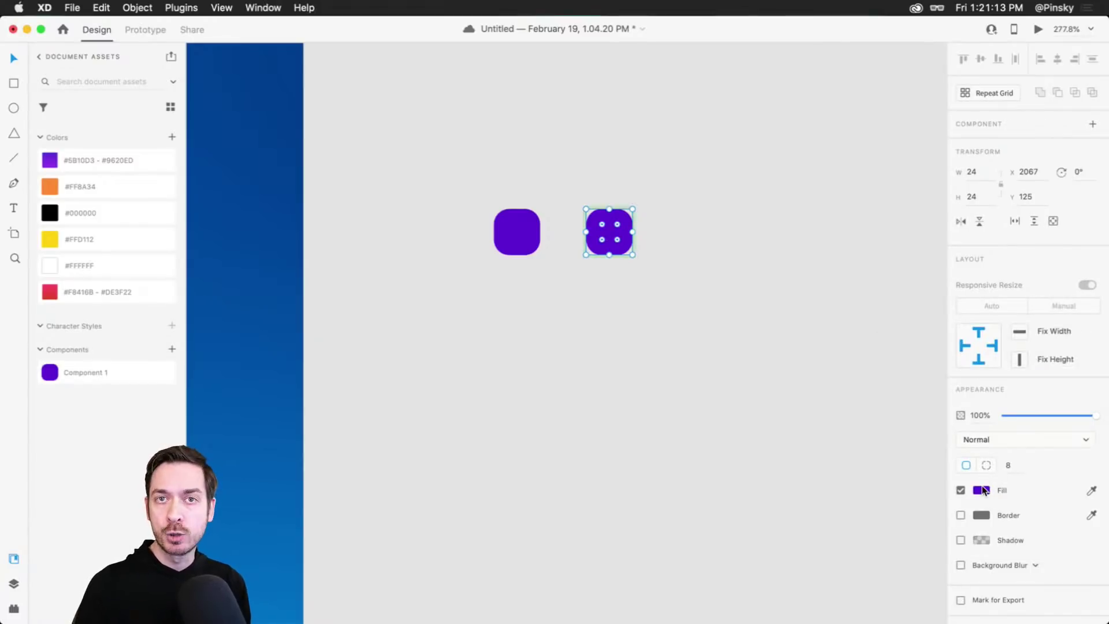
left_click(982, 490)
left_click_drag(900, 453, 871, 429)
left_click(691, 235)
left_click(601, 233)
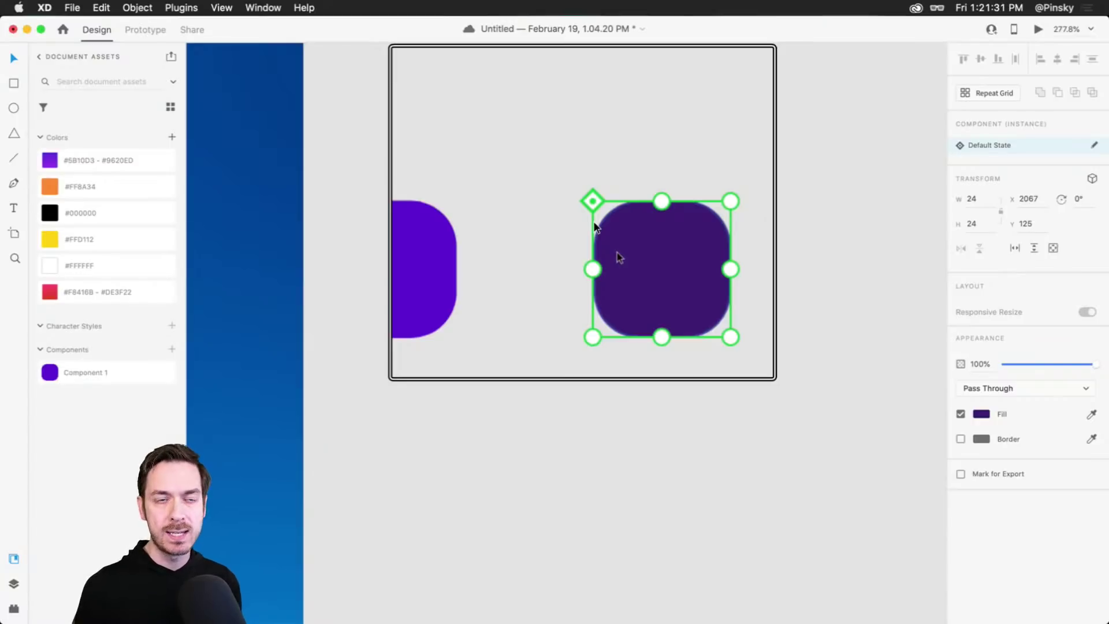
key("super+s")
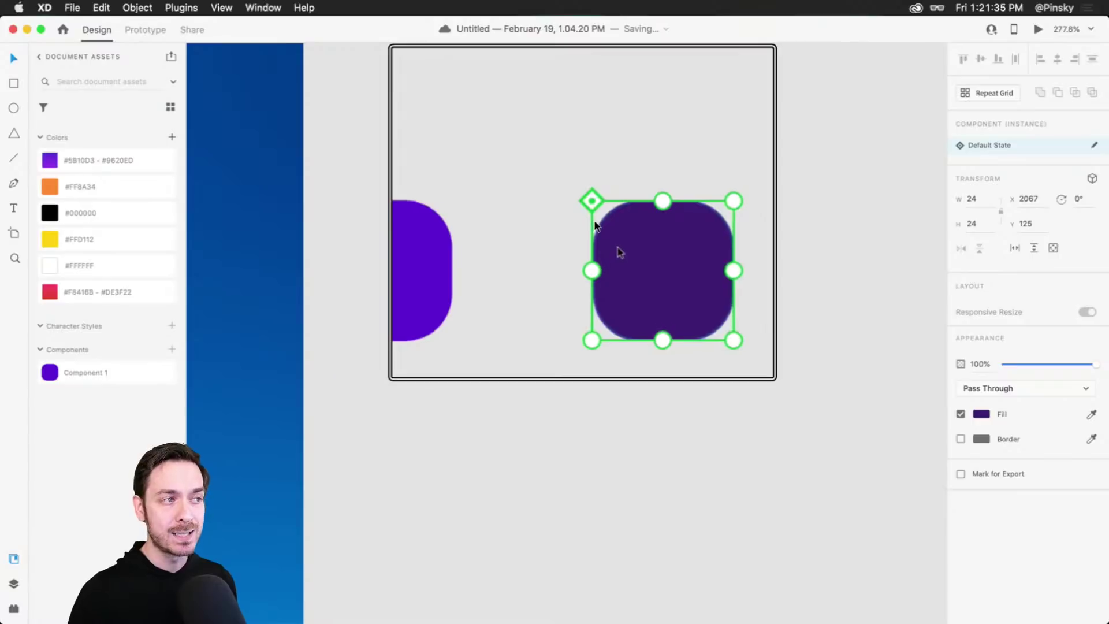
Try rounding the main component's square into a circle with a corner radius of 12.
left_click(498, 228)
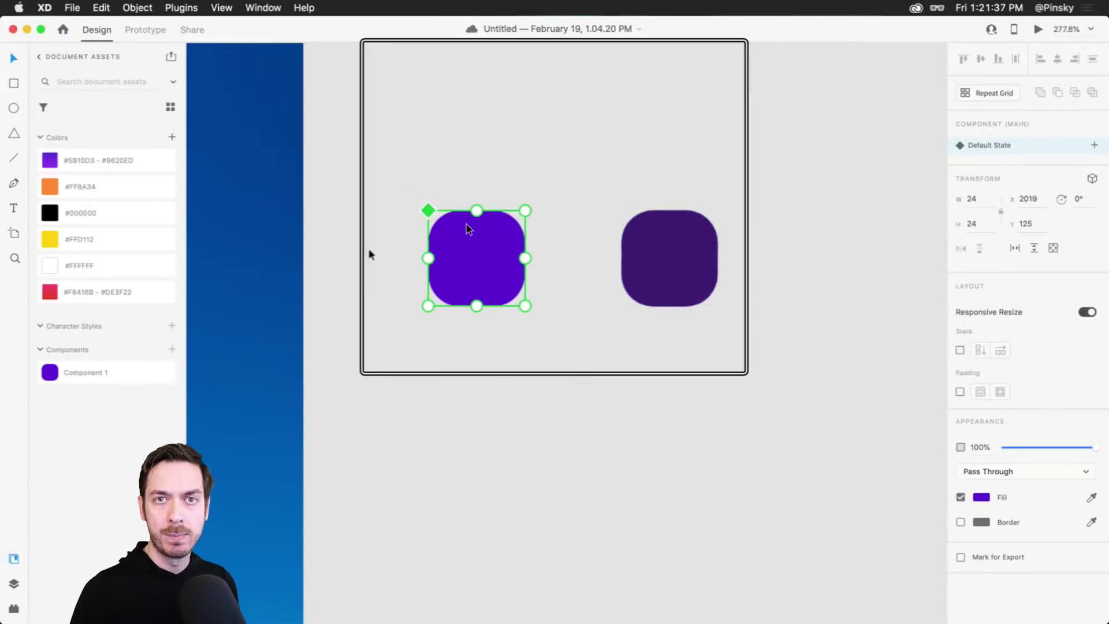
left_click(693, 260)
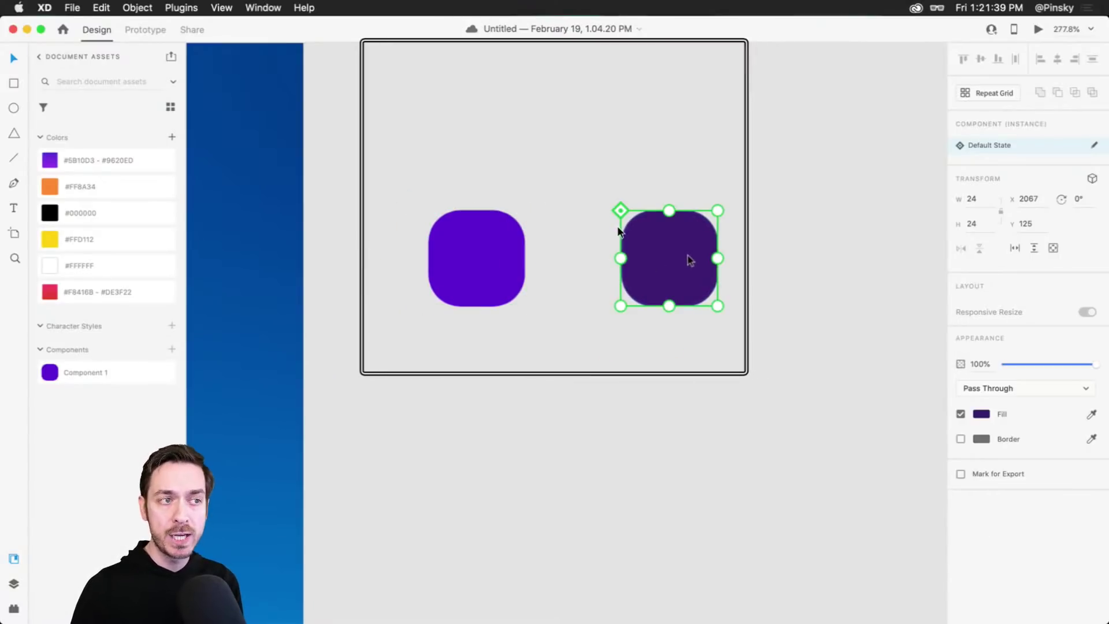
left_click(485, 232)
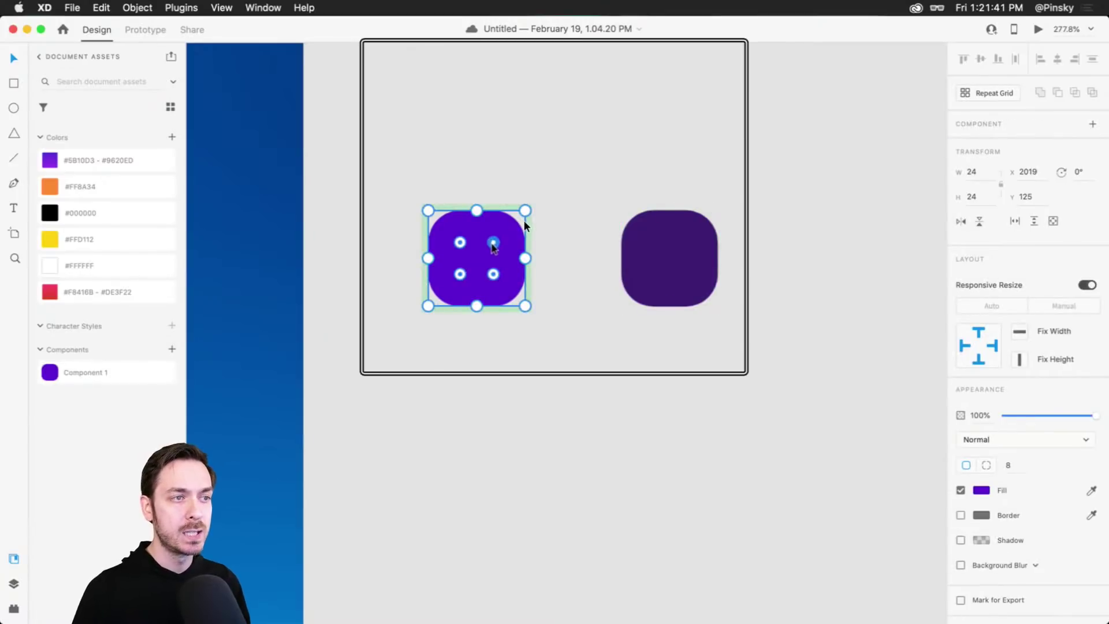
left_click_drag(491, 242, 443, 297)
mouse_move(516, 223)
left_mouse_down()
mouse_move(527, 210)
mouse_move(522, 248)
mouse_move(524, 238)
left_mouse_up()
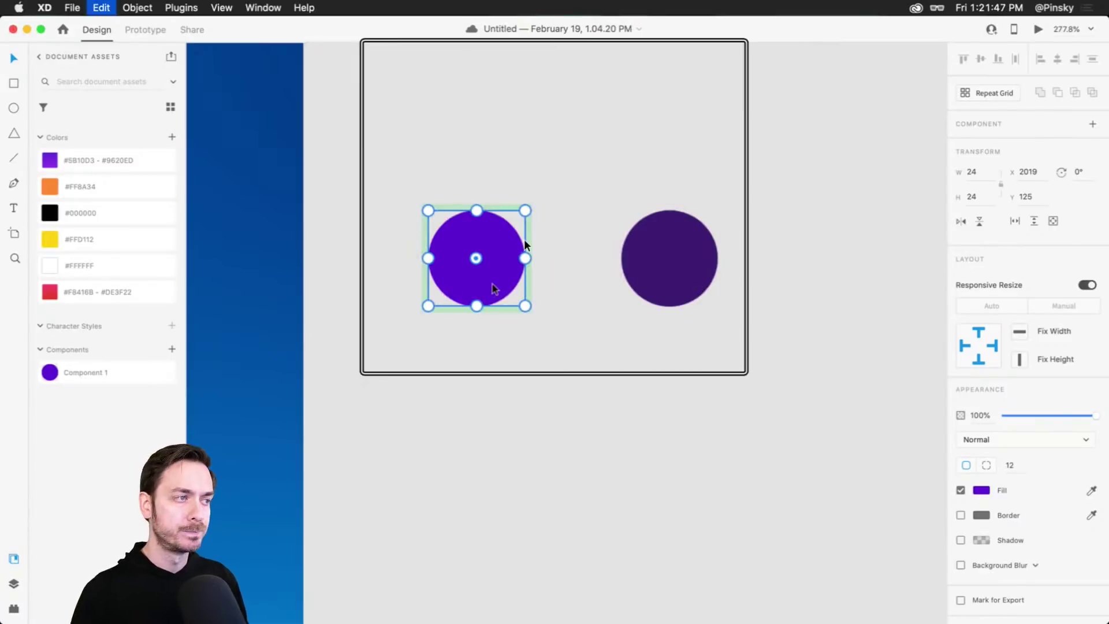
Undo the main component's corner change and delete both component squares beside the artboard.
scroll(525, 245, "down", 10)
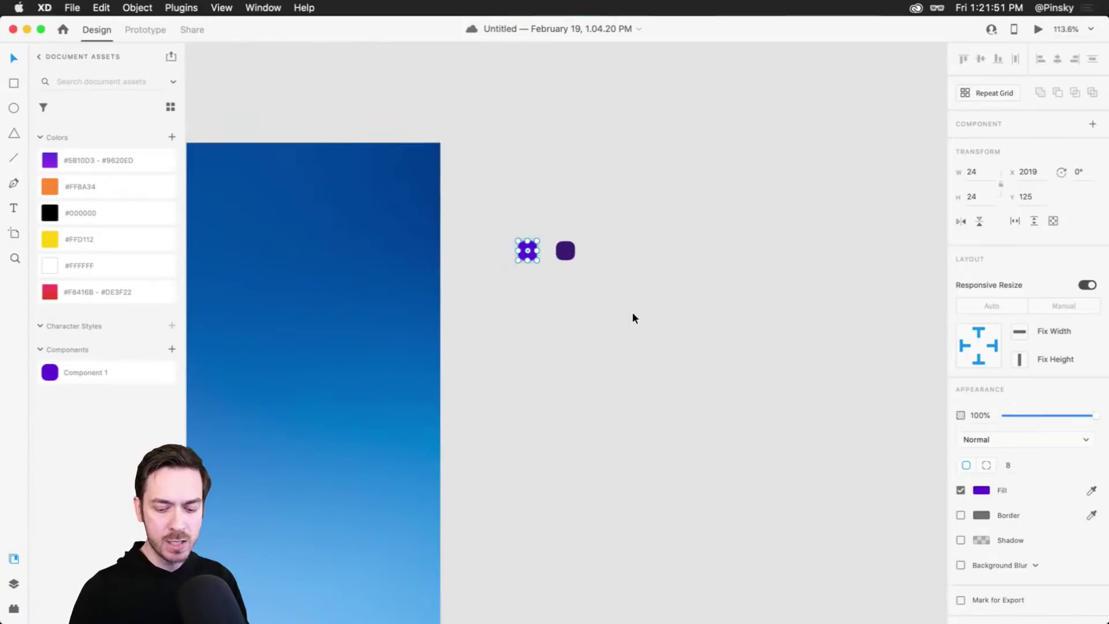
left_click_drag(600, 298, 521, 201)
key("Delete")
key("super+z")
Add the #5E11D4 fill of the purple square in the yellow header's corner to the document colors and save.
scroll(529, 214, "up", 8)
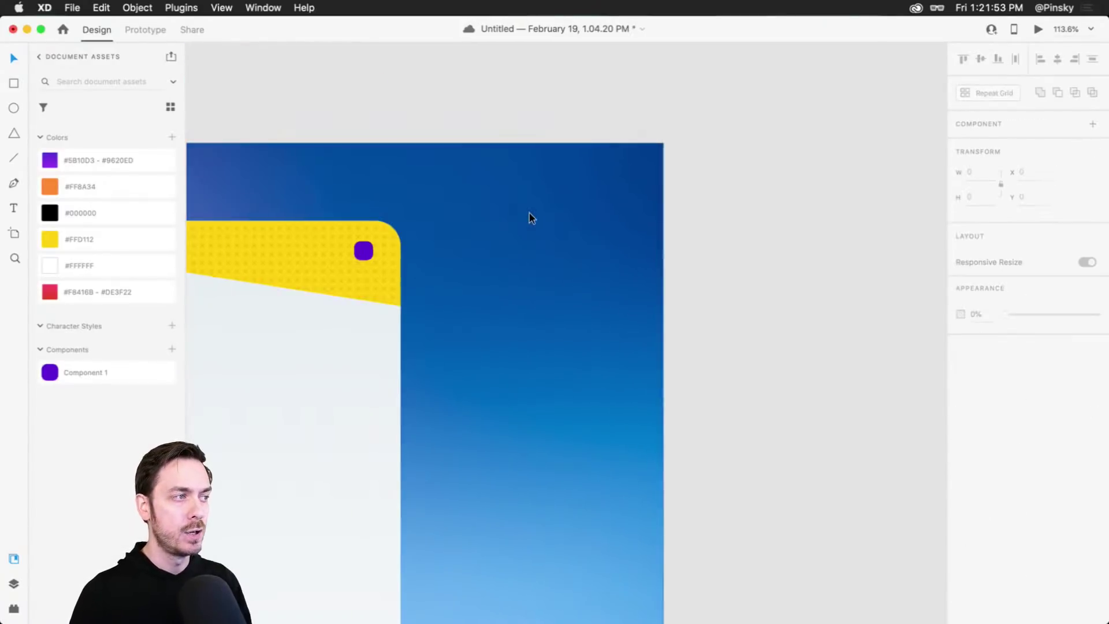
left_click(674, 269)
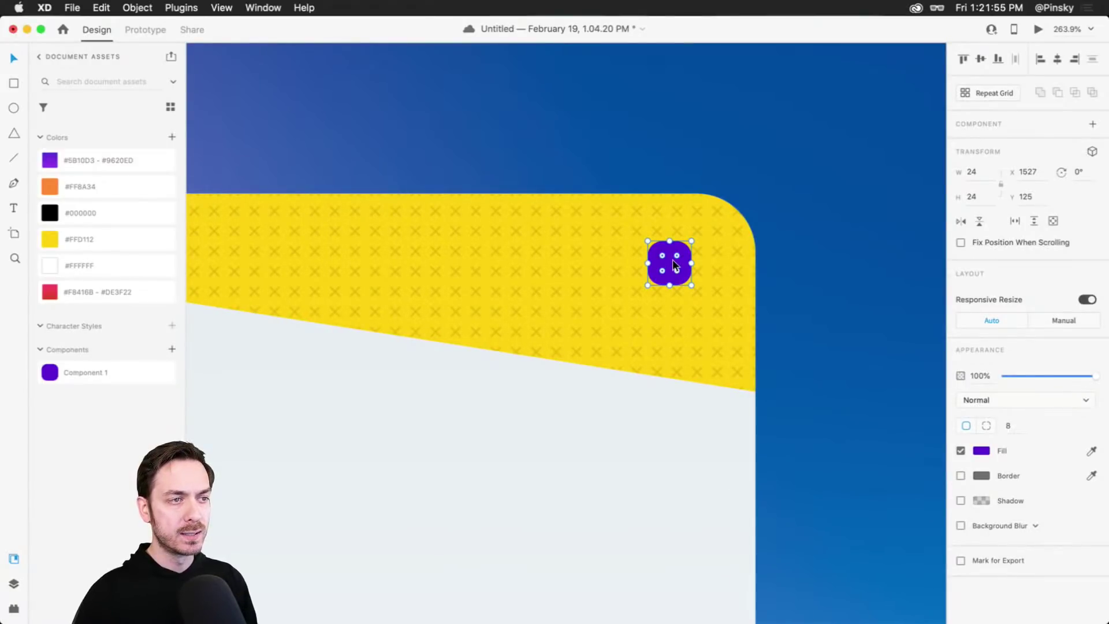
left_click(171, 136)
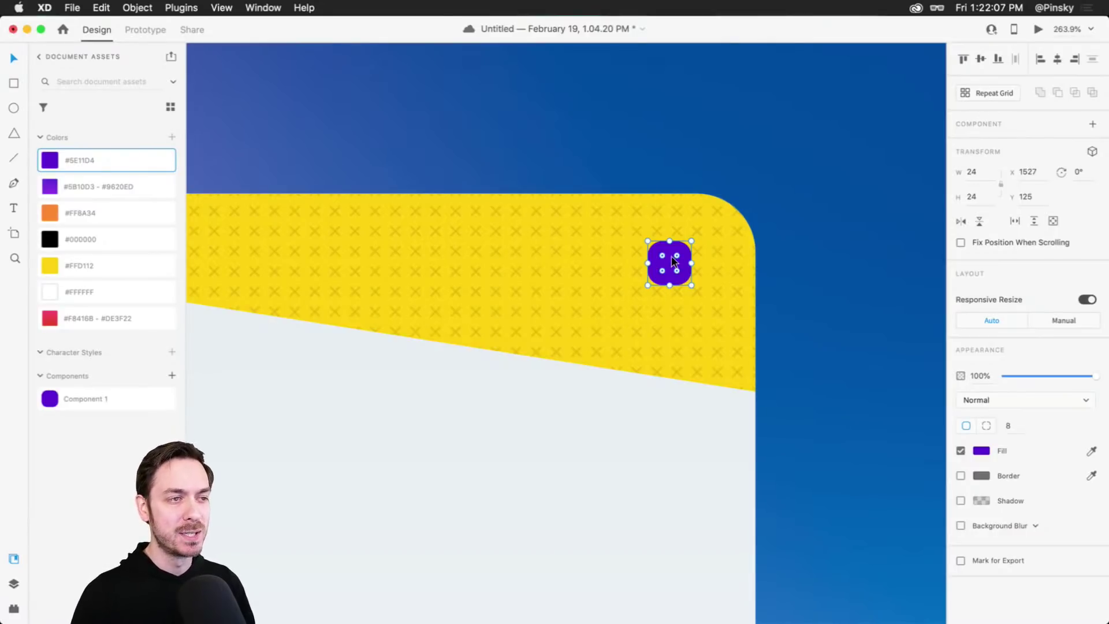
scroll(671, 258, "up", 3)
scroll(671, 258, "down", 3)
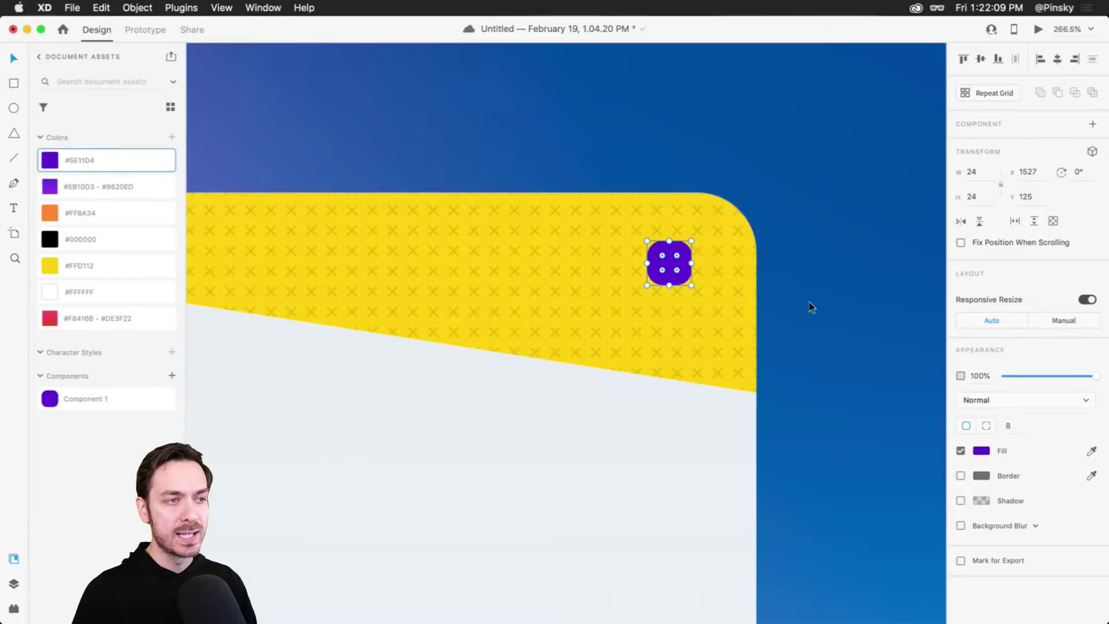
key("super+s")
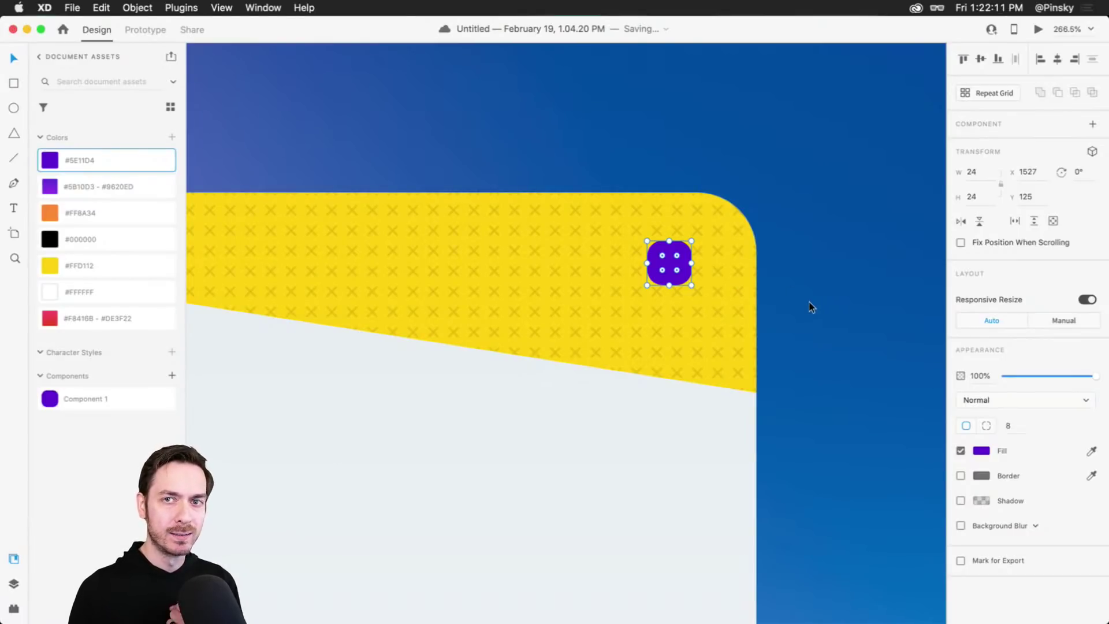
Give the purple square a white border with a size of 2 and a center stroke.
left_click(961, 476)
left_click(982, 475)
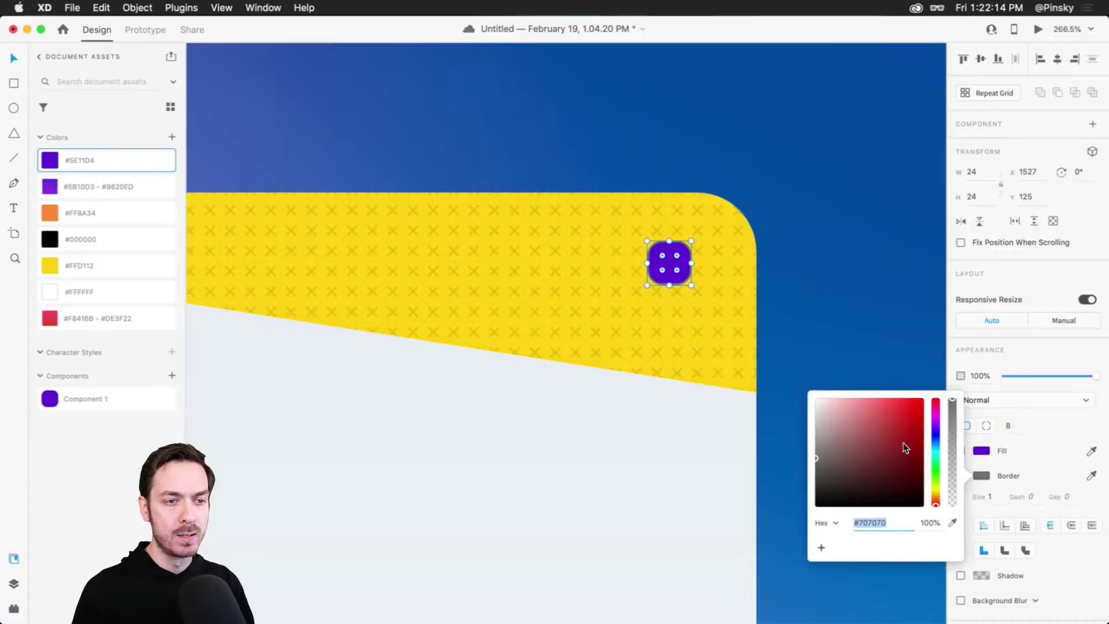
left_click(1035, 442)
type("2")
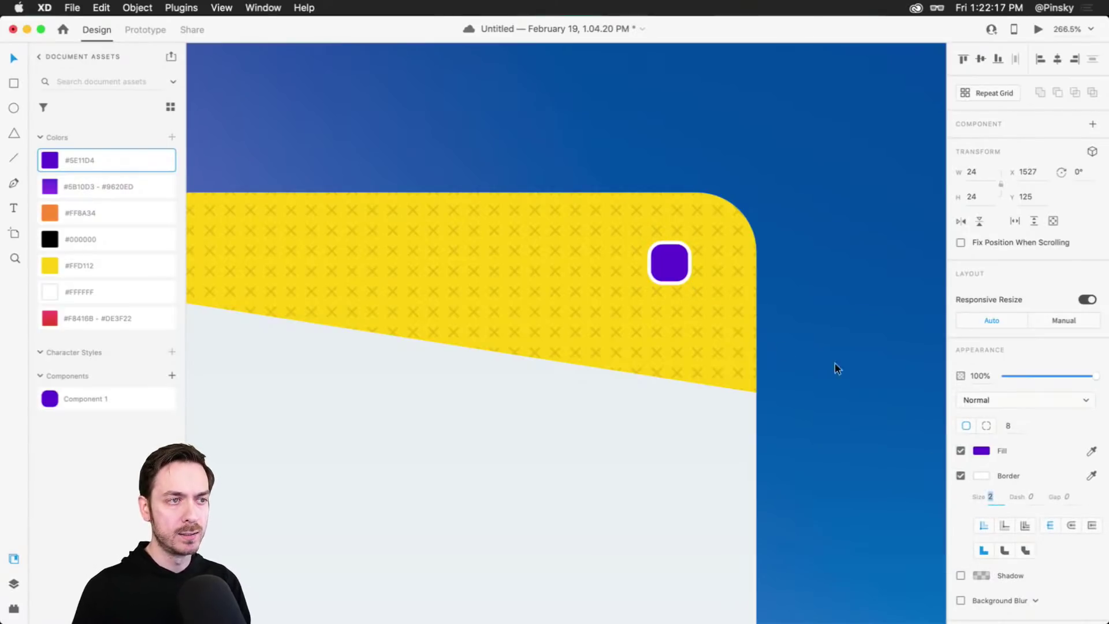
left_click(1005, 527)
left_click(1020, 528)
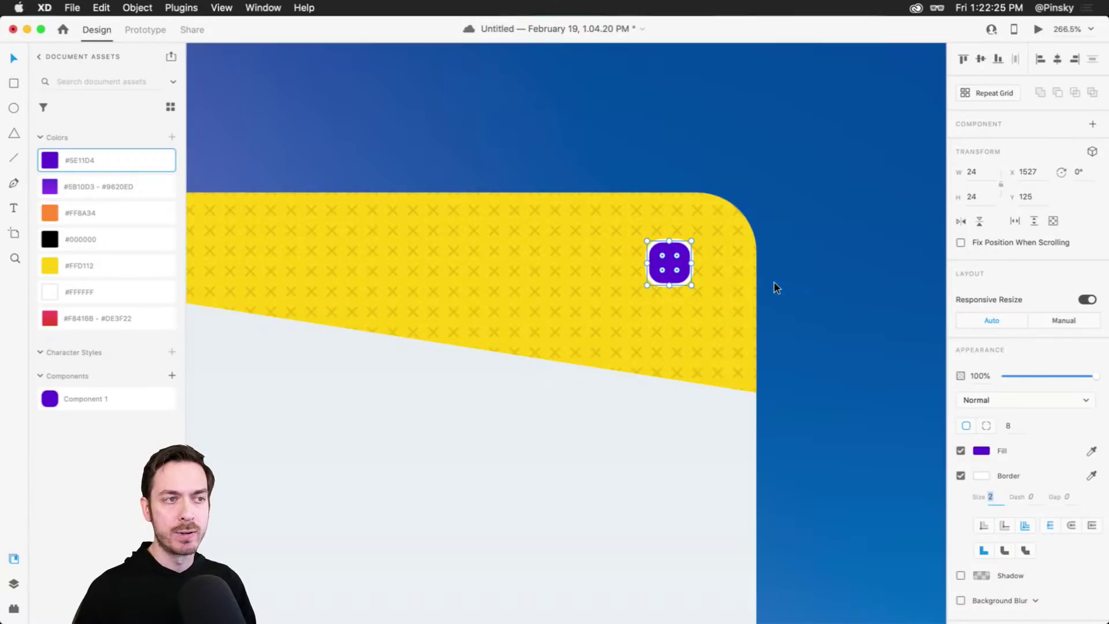
Draw a vertical line about 7 px long inside the purple square and set its border color to #FFFFFF.
scroll(743, 208, "up", 5)
mouse_move(633, 305)
left_mouse_down()
mouse_move(662, 247)
mouse_move(630, 301)
left_mouse_up()
scroll(613, 346, "down", 3)
scroll(612, 346, "left", 3)
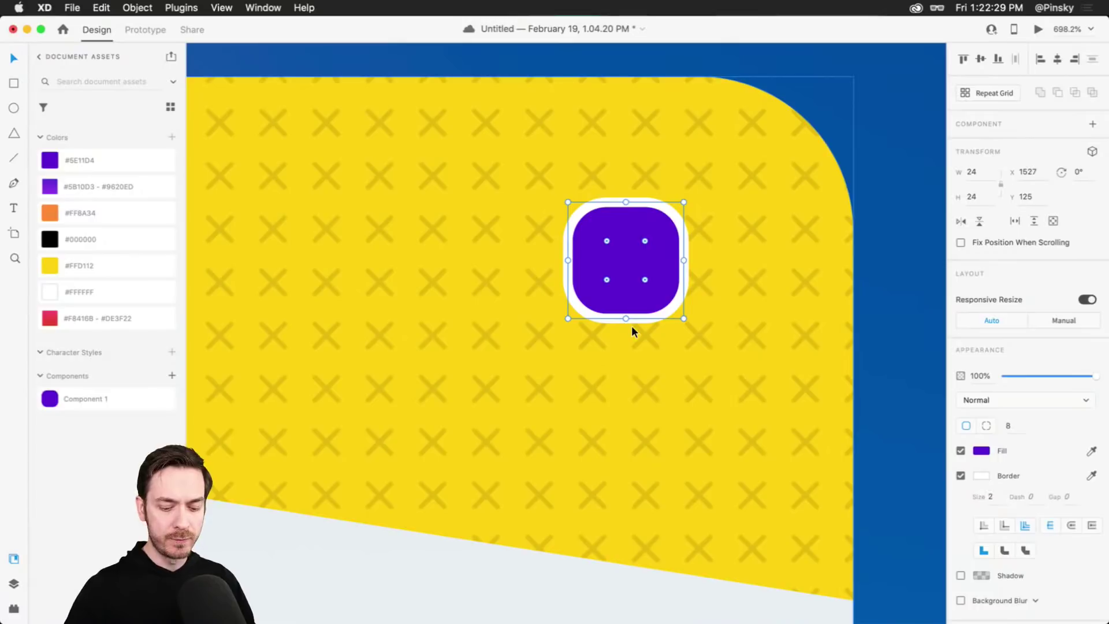
key("l")
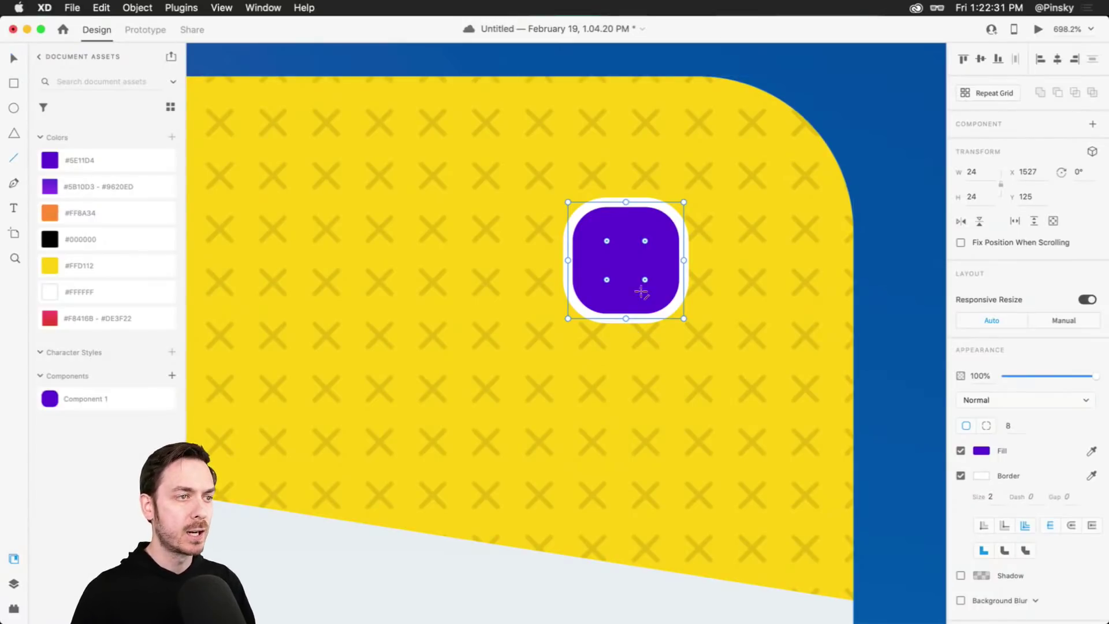
left_click_drag(627, 241, 628, 276)
left_click(982, 426)
type("ffffff")
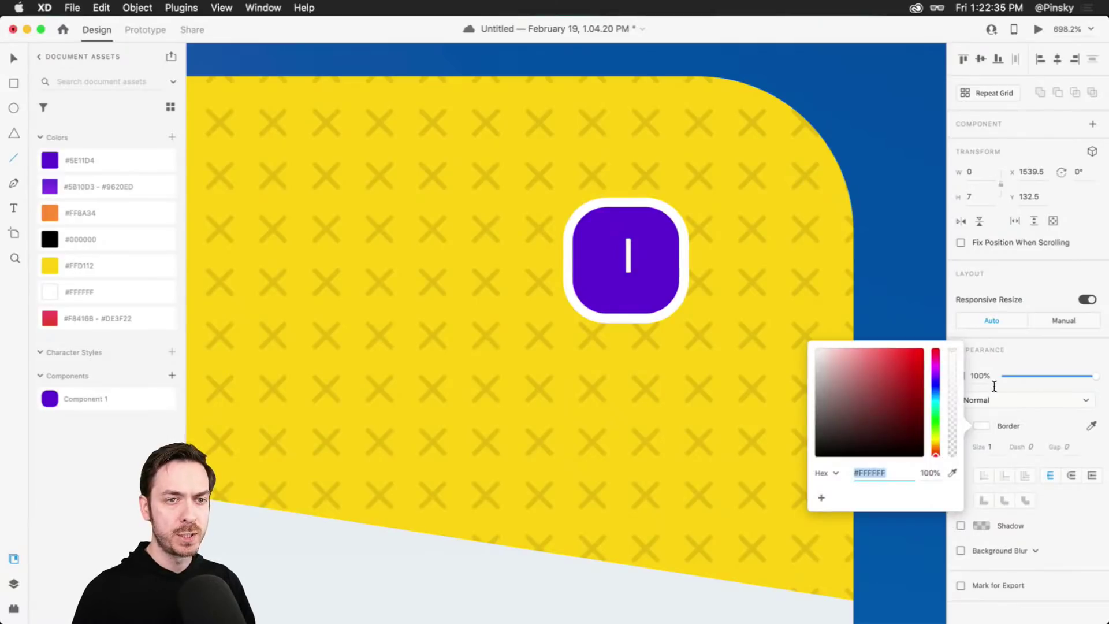
Set the white line's border size to 2 with round caps and rotate it 45°.
key("Escape")
left_click(990, 447)
key("Up")
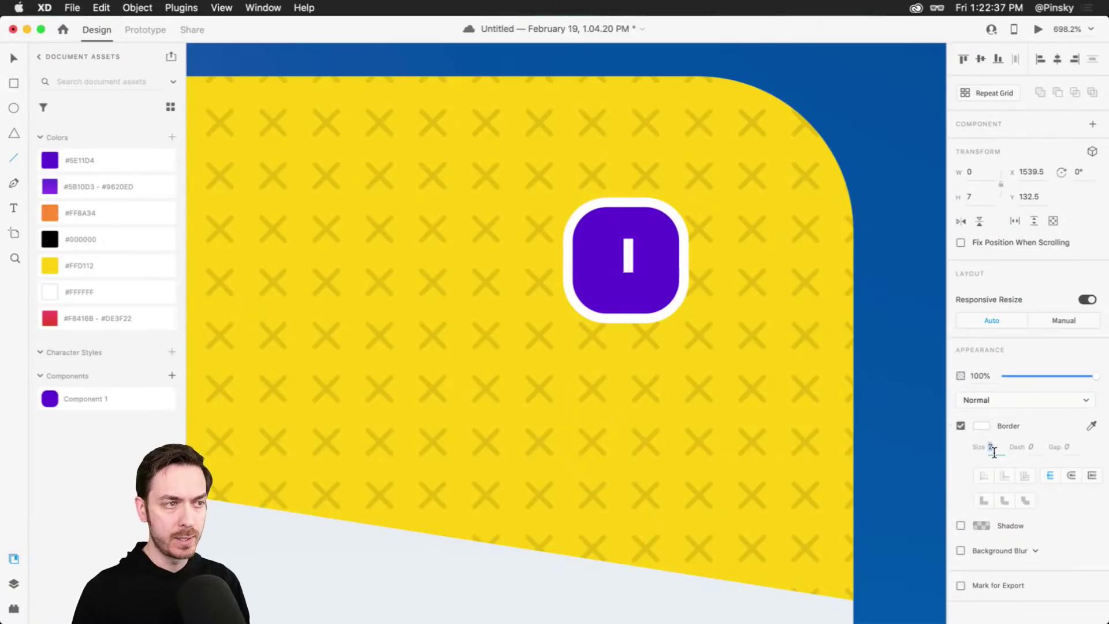
left_click(1071, 475)
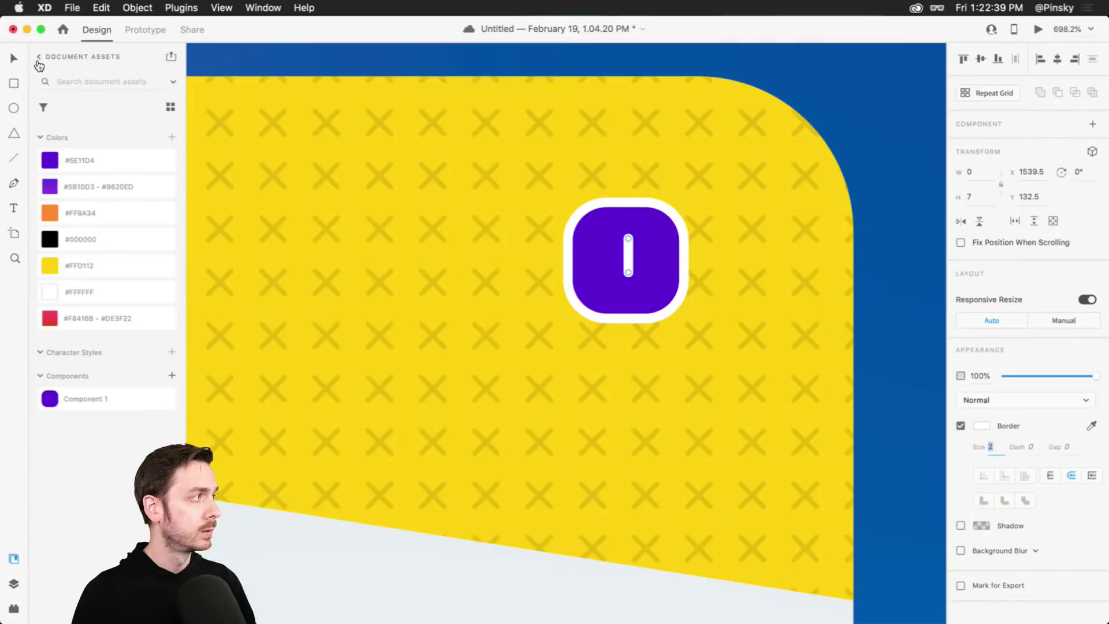
left_click(14, 59)
left_click(1083, 175)
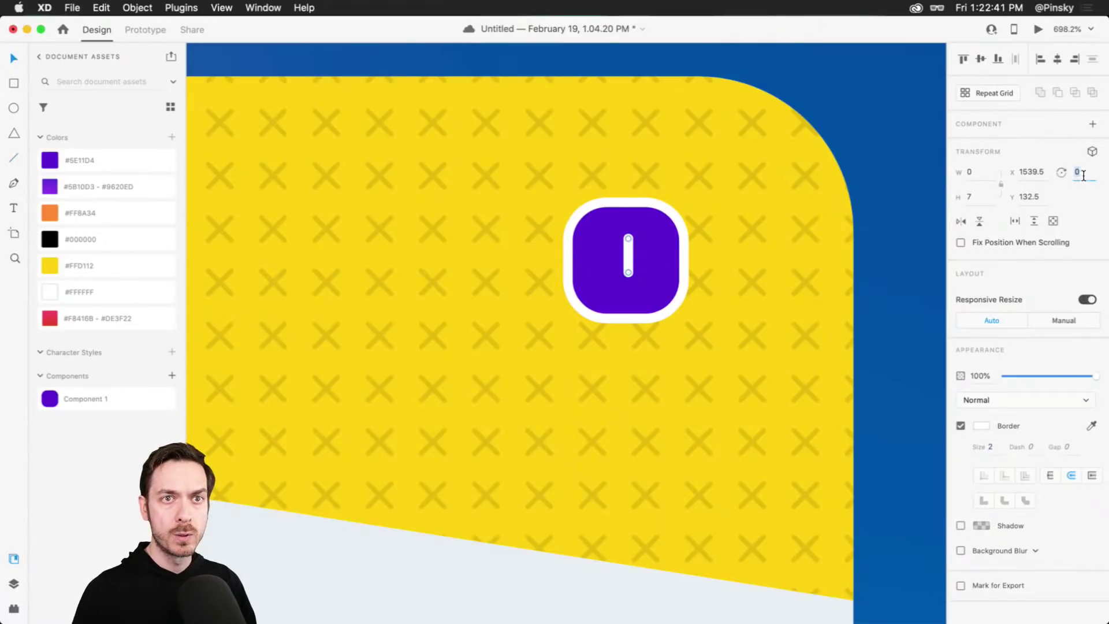
key("Return")
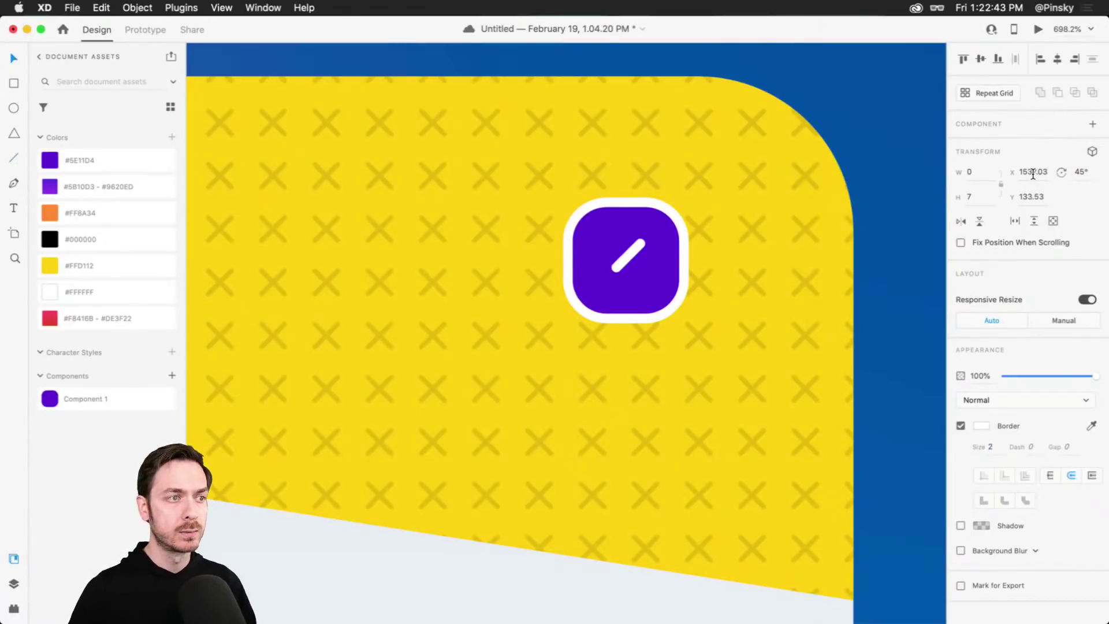
Mirror a duplicate of the line horizontally to form an X, then enlarge the X to about H 8.7 and center it in the square.
key("super+d")
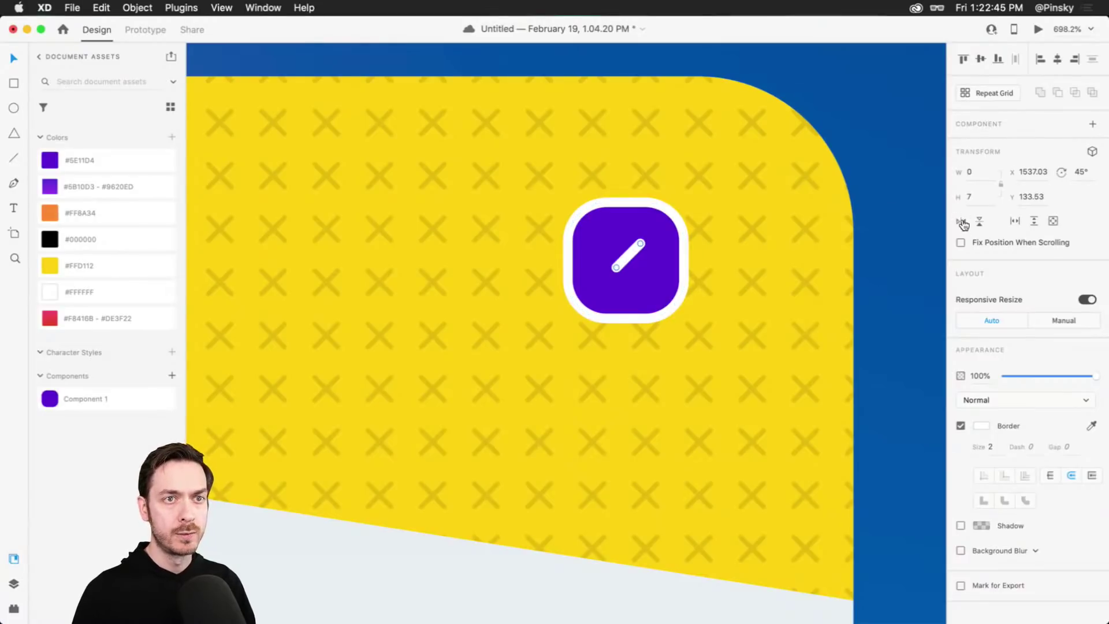
left_click(961, 221)
left_click(638, 249, "shift")
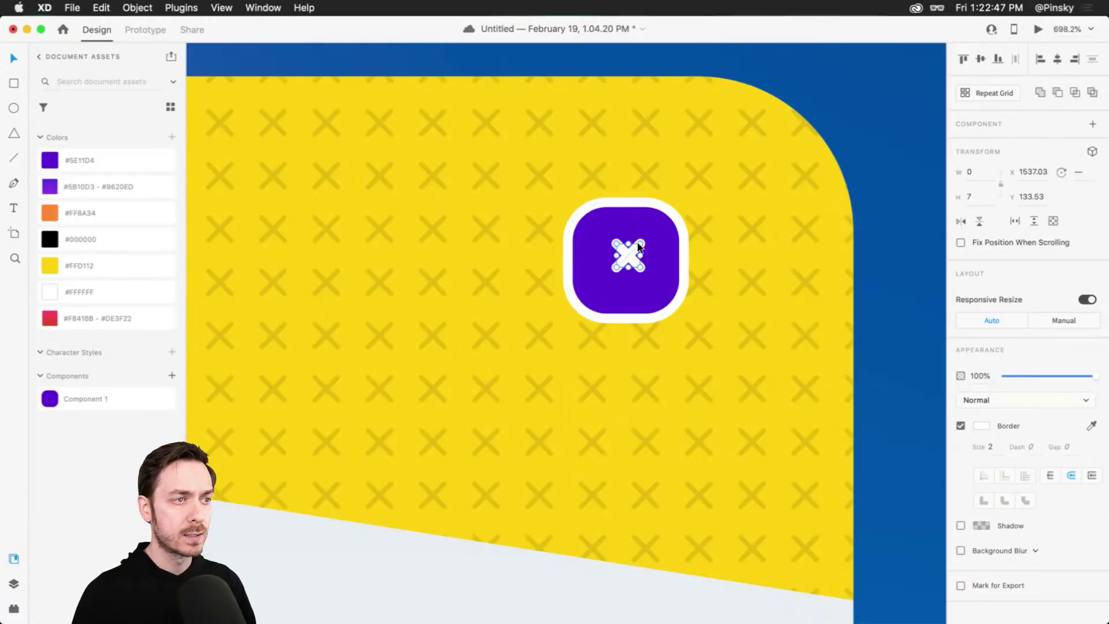
left_click_drag(638, 248, 627, 257)
key("super+y")
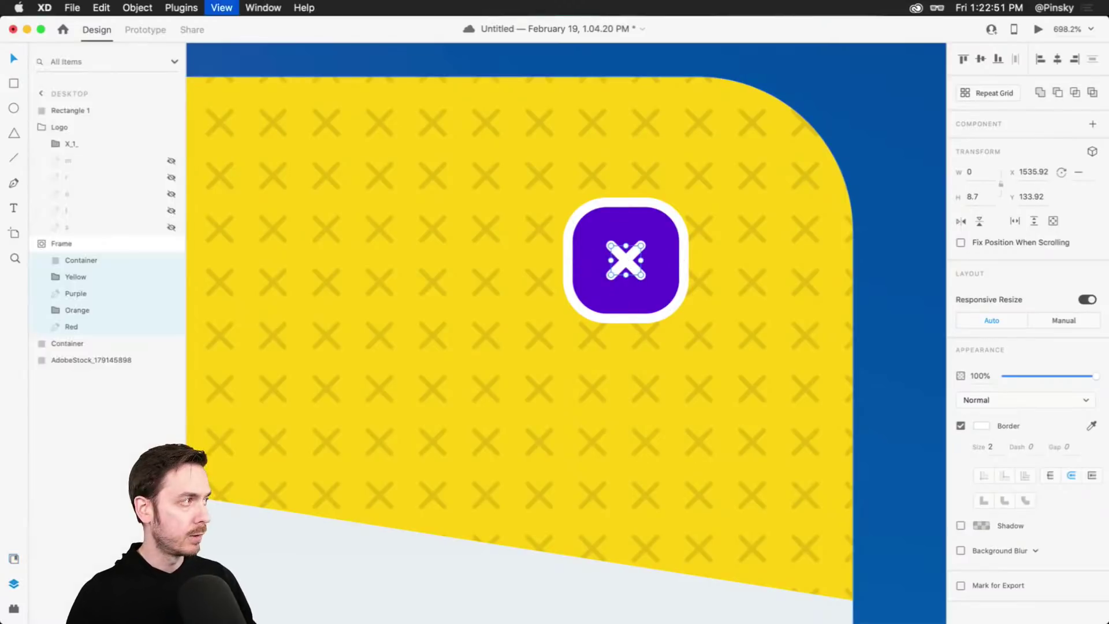
Group the two white X lines with the purple rounded square and name the group Close.
left_click(93, 144, "shift")
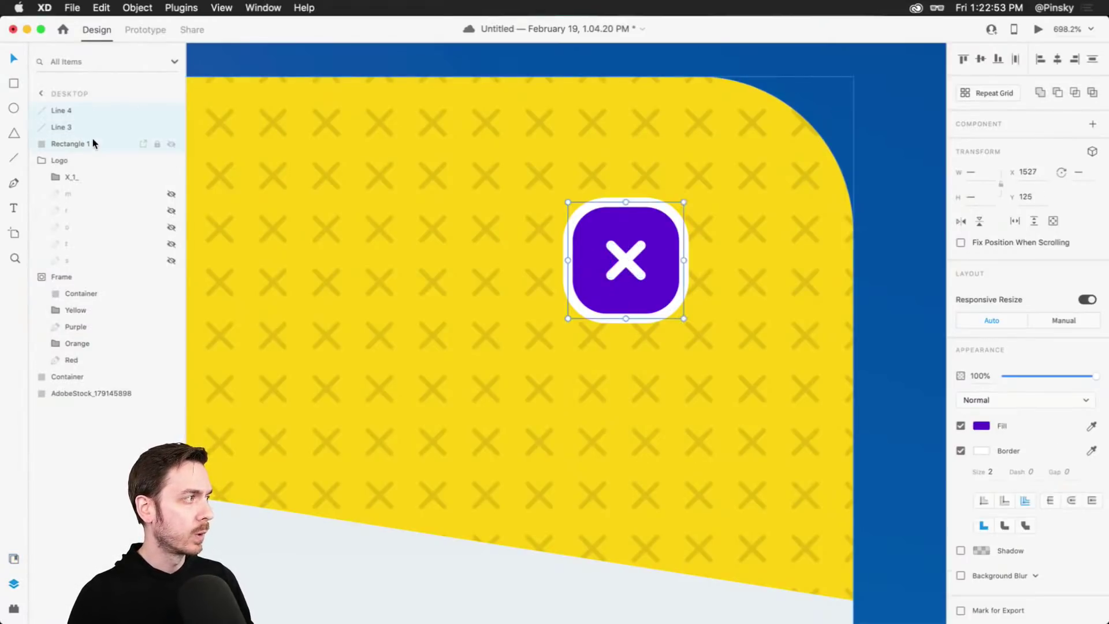
key("super+g")
double_click(70, 113)
type("Close")
key("Return")
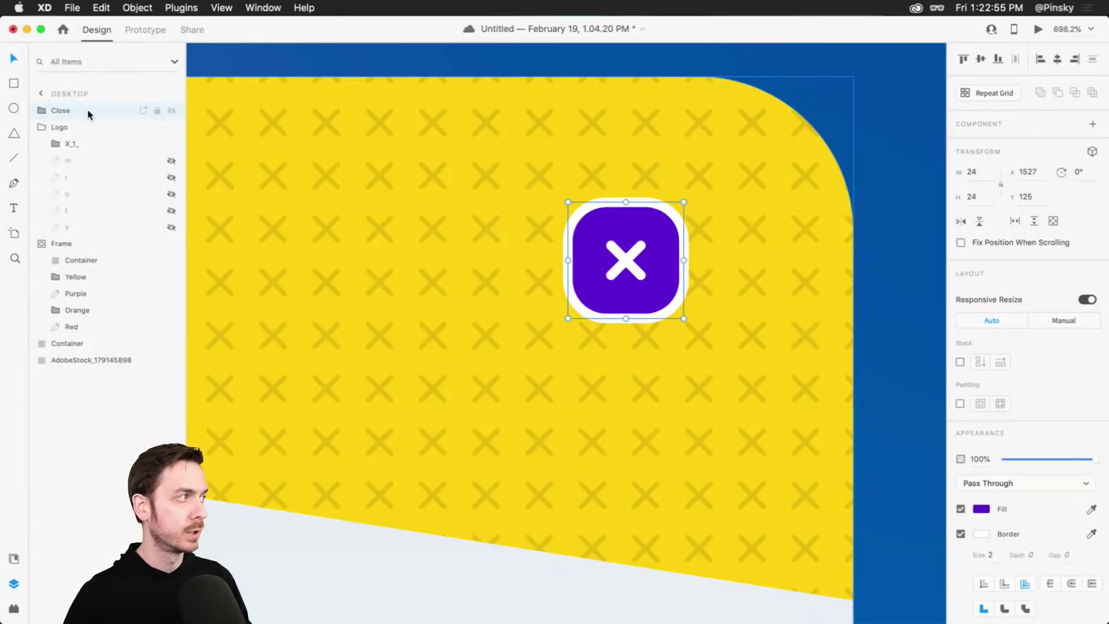
scroll(538, 271, "down", 10)
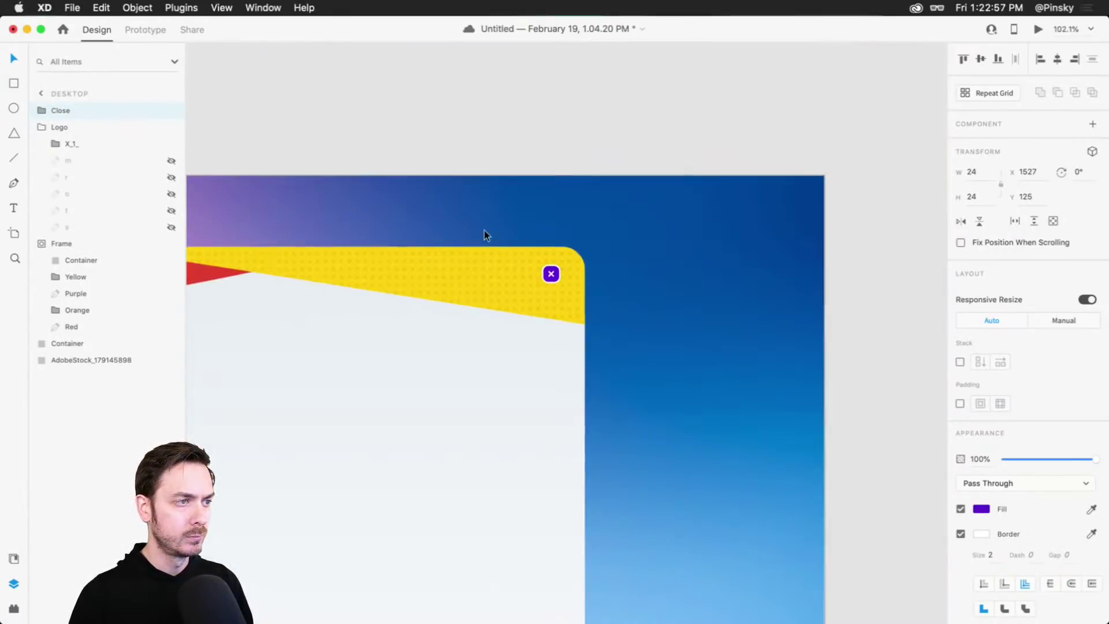
left_click(485, 171)
Enable a shadow on the rounded square inside the Close group.
key("super+0")
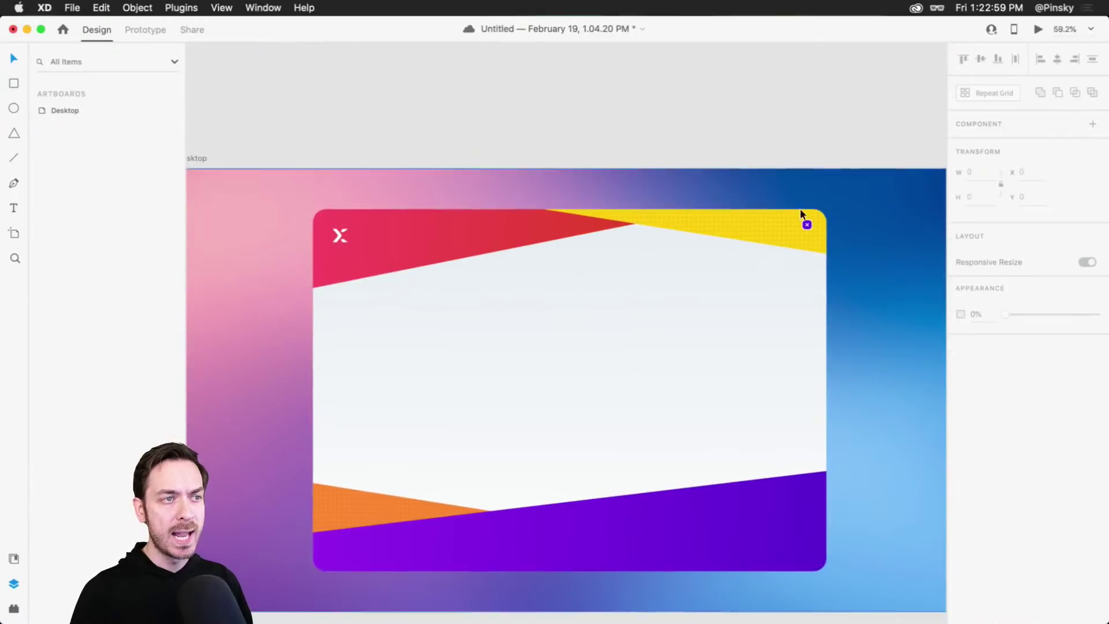
scroll(816, 237, "up", 4)
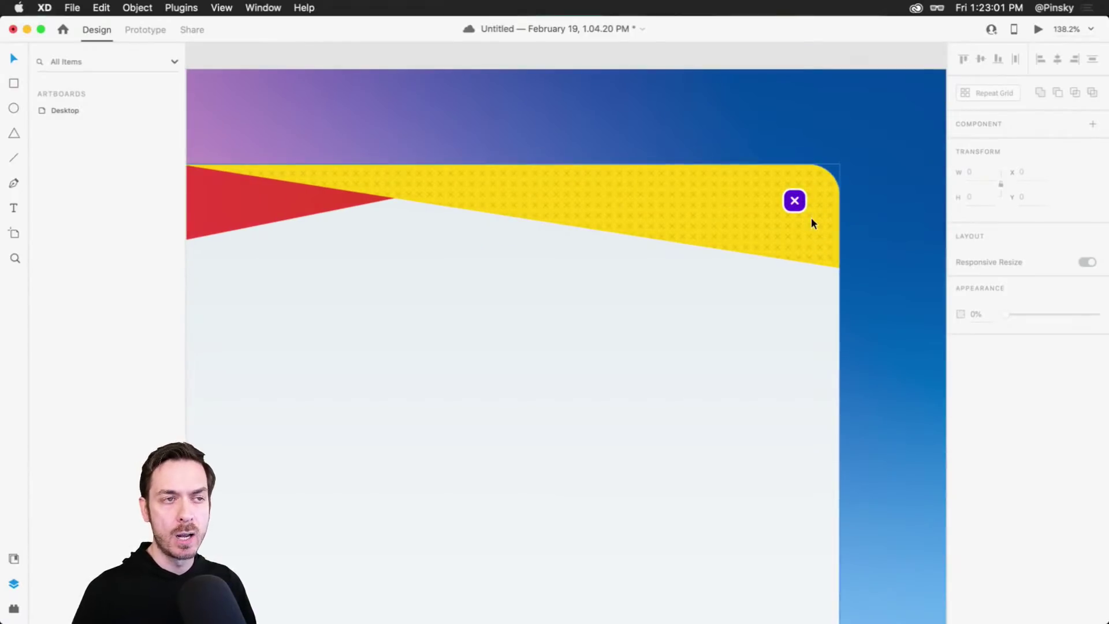
scroll(811, 217, "up", 4)
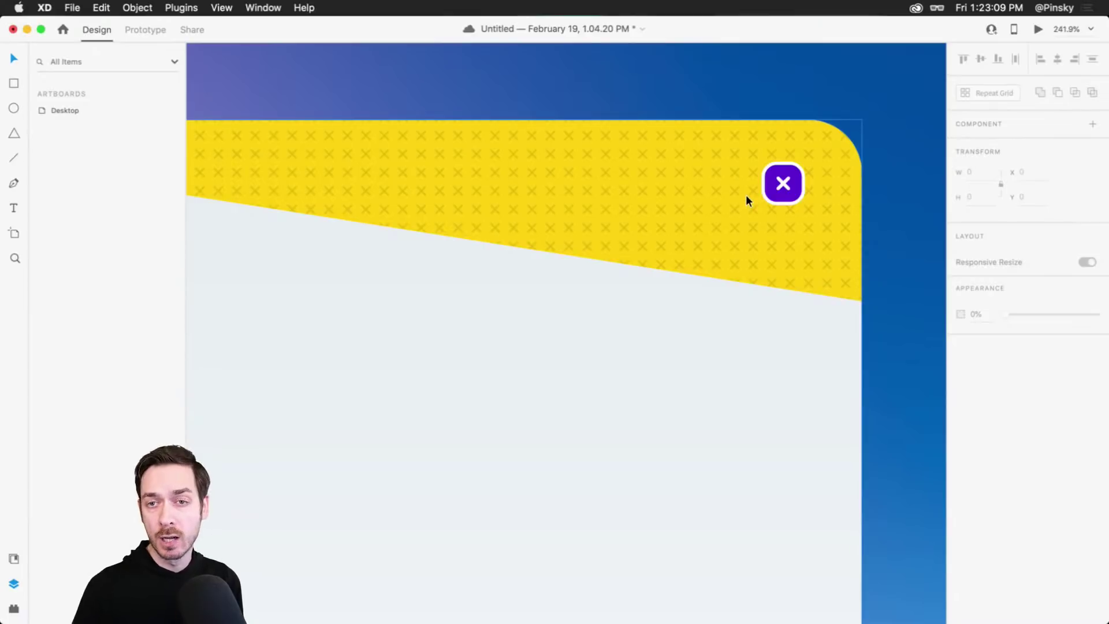
left_click(800, 190)
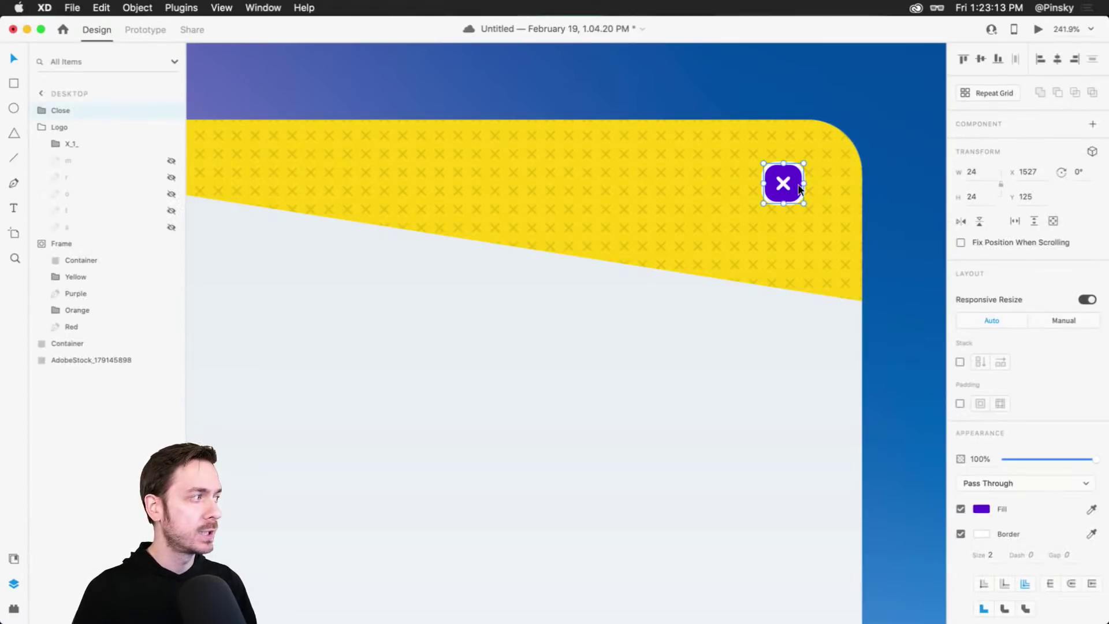
double_click(799, 189)
left_click(961, 561)
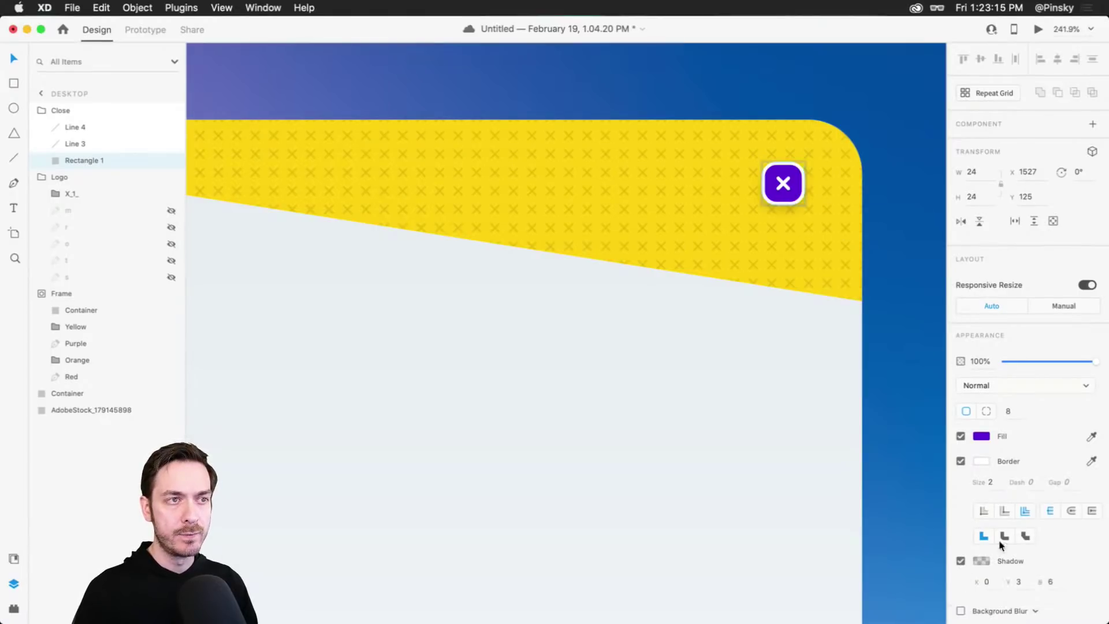
Set the rounded square's shadow to a Y offset of 5 and a blur of 8.
left_click(1020, 582)
key("Up")
key("Up")
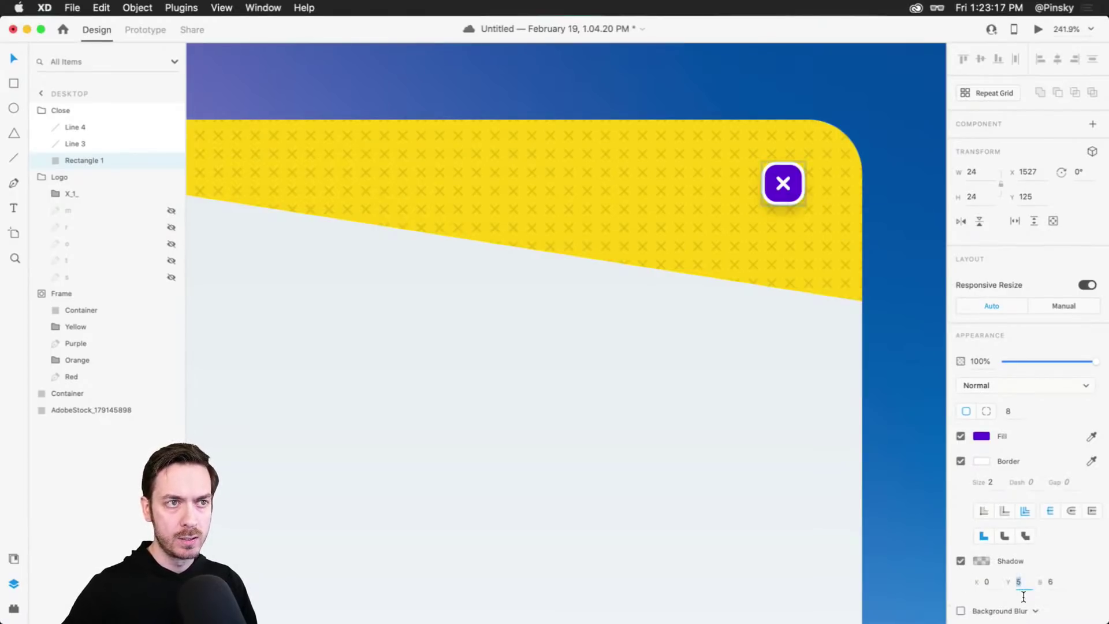
key("Tab")
key("Up")
key("Up")
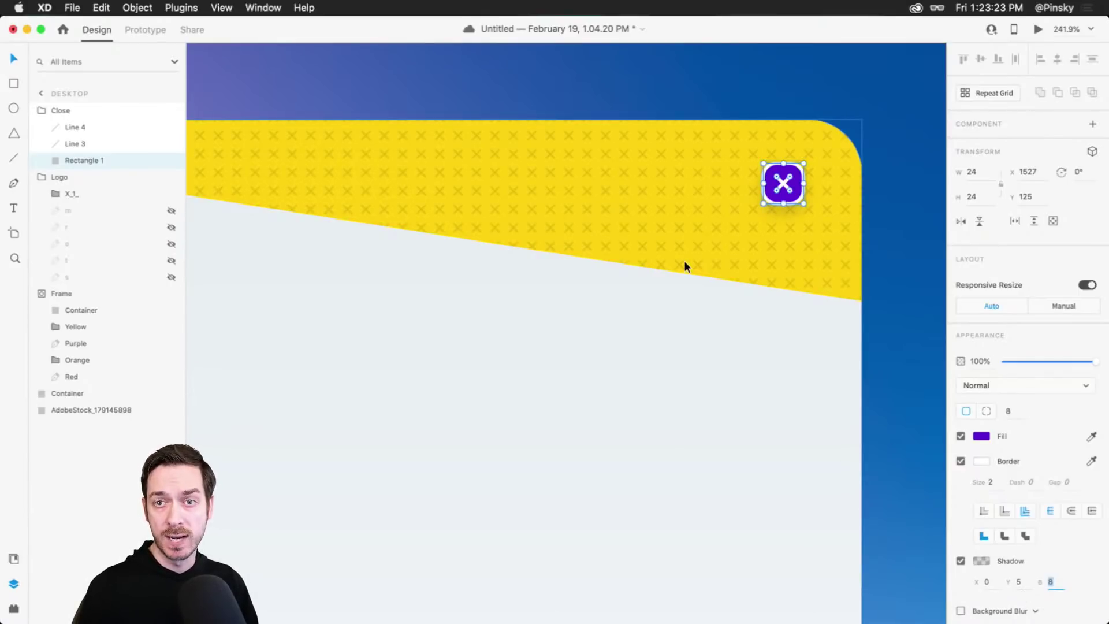
left_click(747, 283)
scroll(746, 282, "down", 5)
left_click(713, 116)
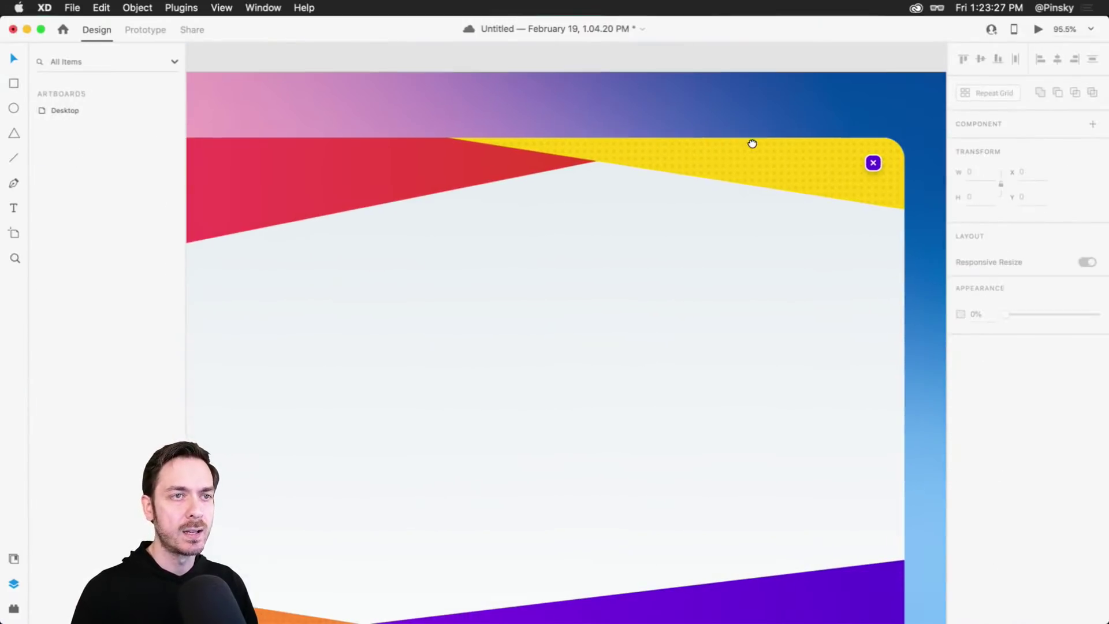
scroll(713, 211, "down", 3)
scroll(835, 221, "up", 2)
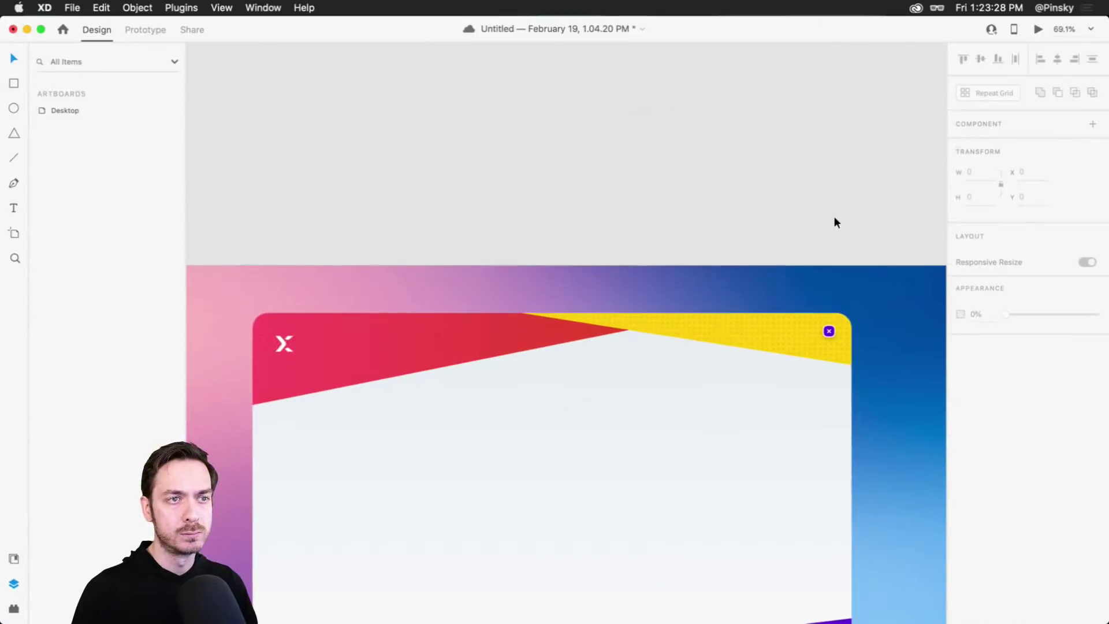
left_click(829, 331)
key("Escape")
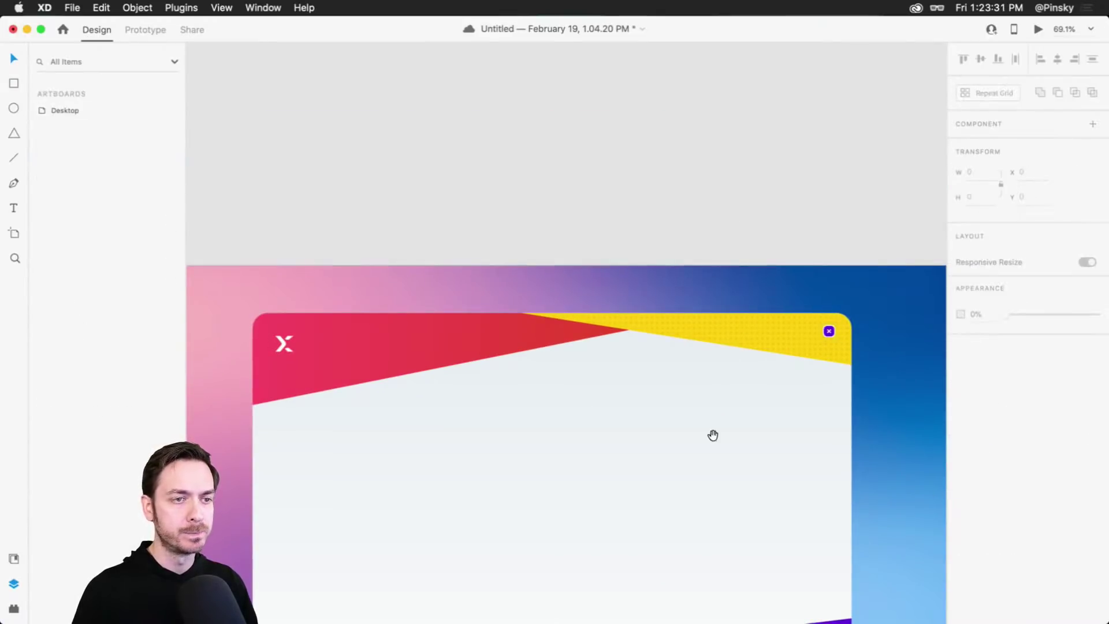
Duplicate the Close button into the card's lower-left purple corner at about X 359, Y 927.
left_click_drag(713, 435, 757, 225)
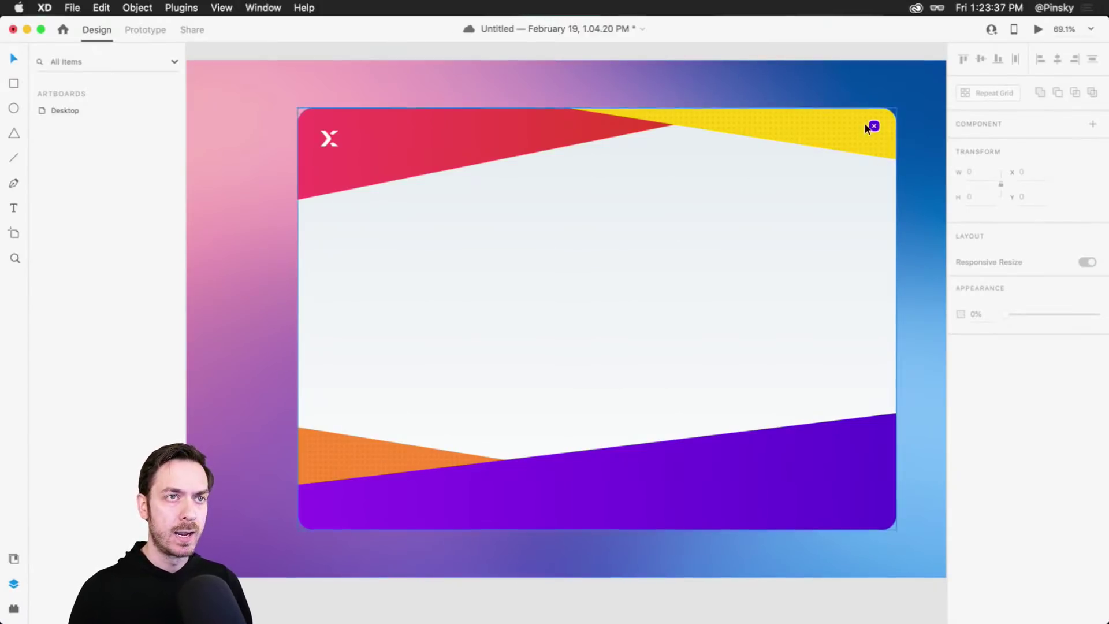
left_click_drag(867, 128, 310, 519)
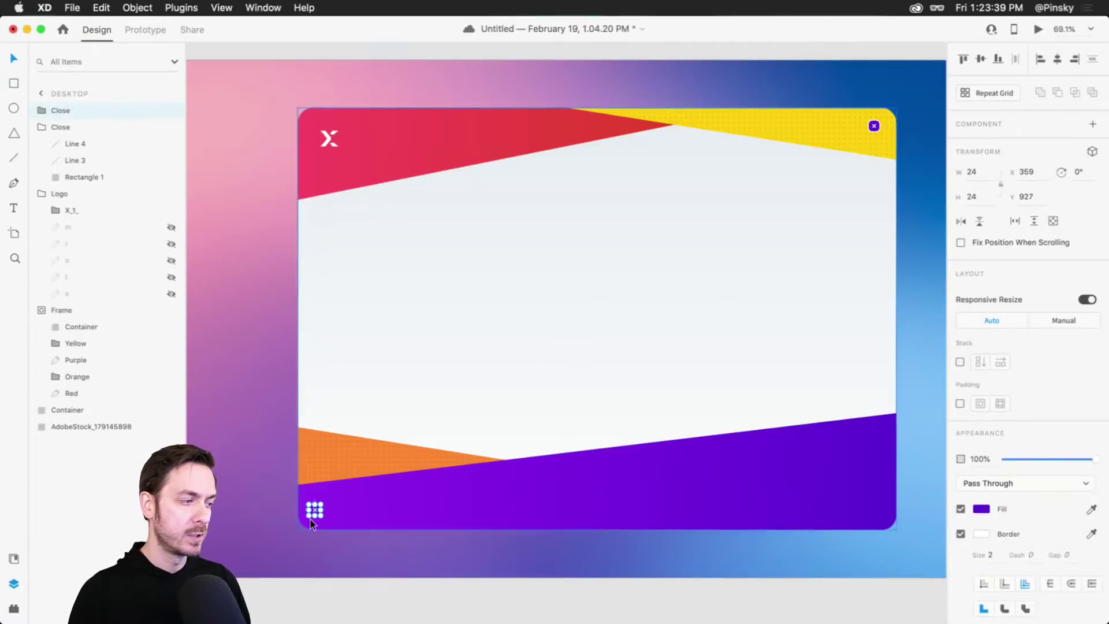
scroll(310, 518, "up", 10)
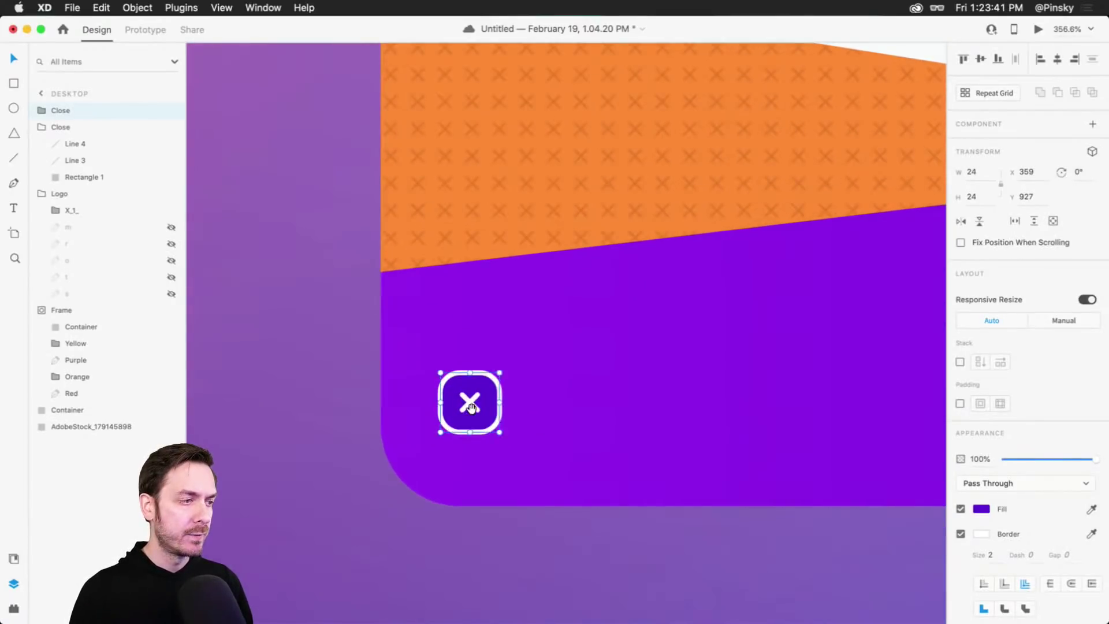
left_click_drag(471, 407, 519, 418)
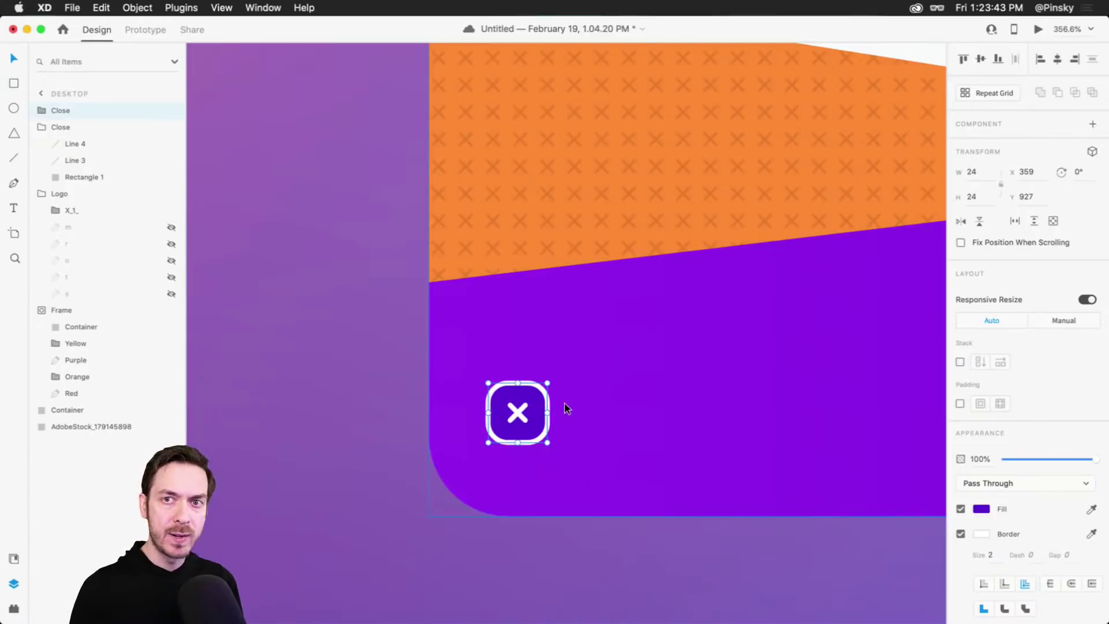
Delete both X lines from the duplicated button, leaving its rounded square.
double_click(514, 417)
left_click(518, 412, "shift")
key("Delete")
Fill the duplicated rounded square with white (fff) and turn off its border.
left_click(536, 421)
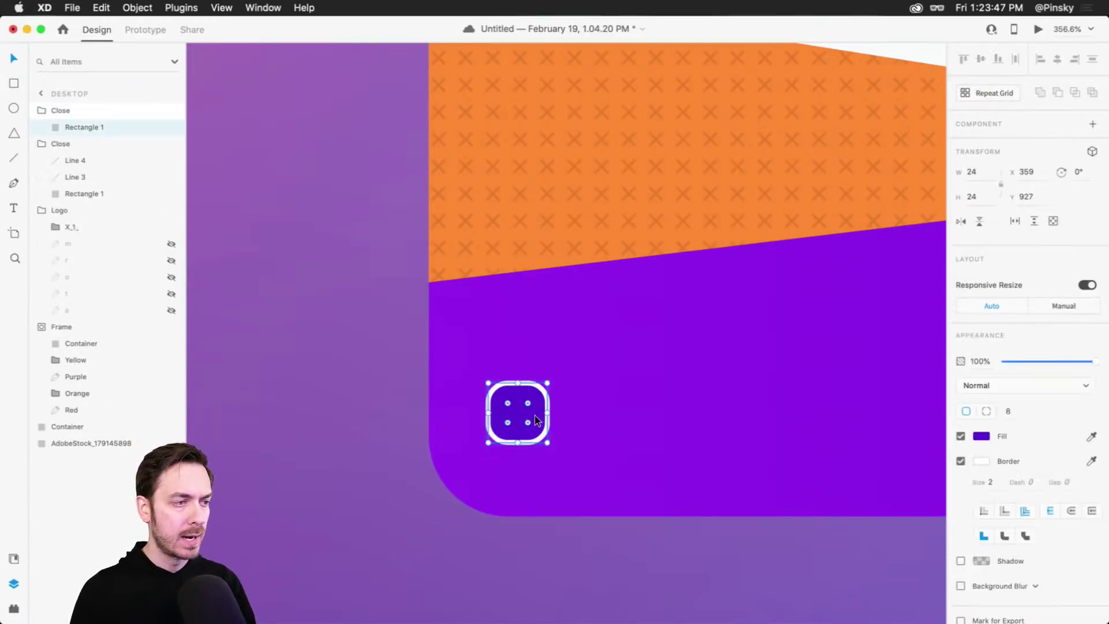
left_click(982, 436)
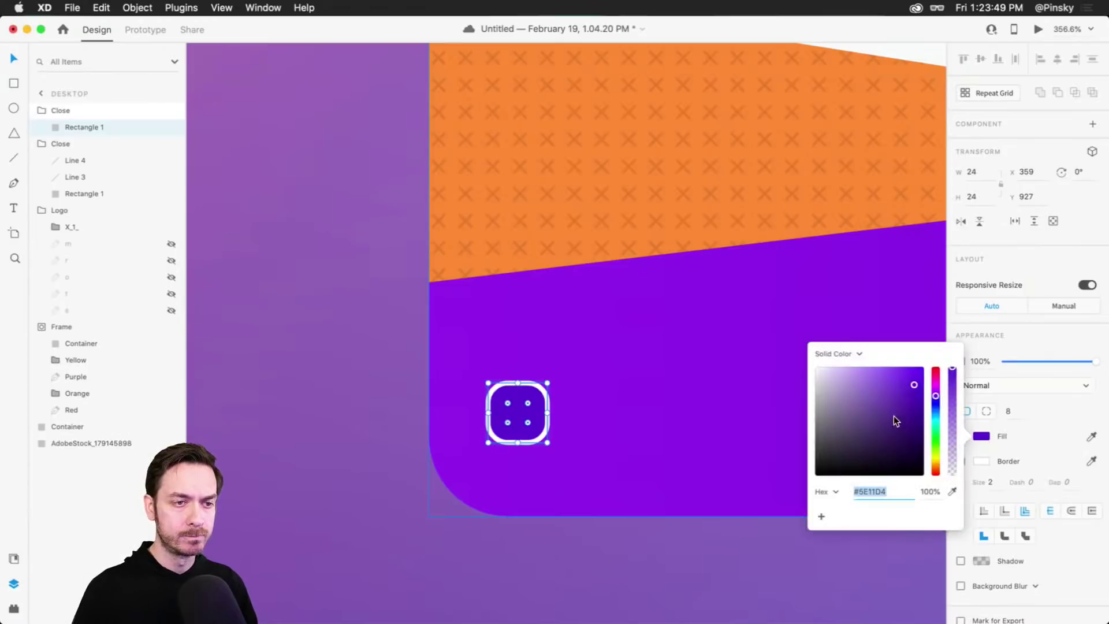
type("fff")
key("Return")
key("Escape")
left_click(961, 461)
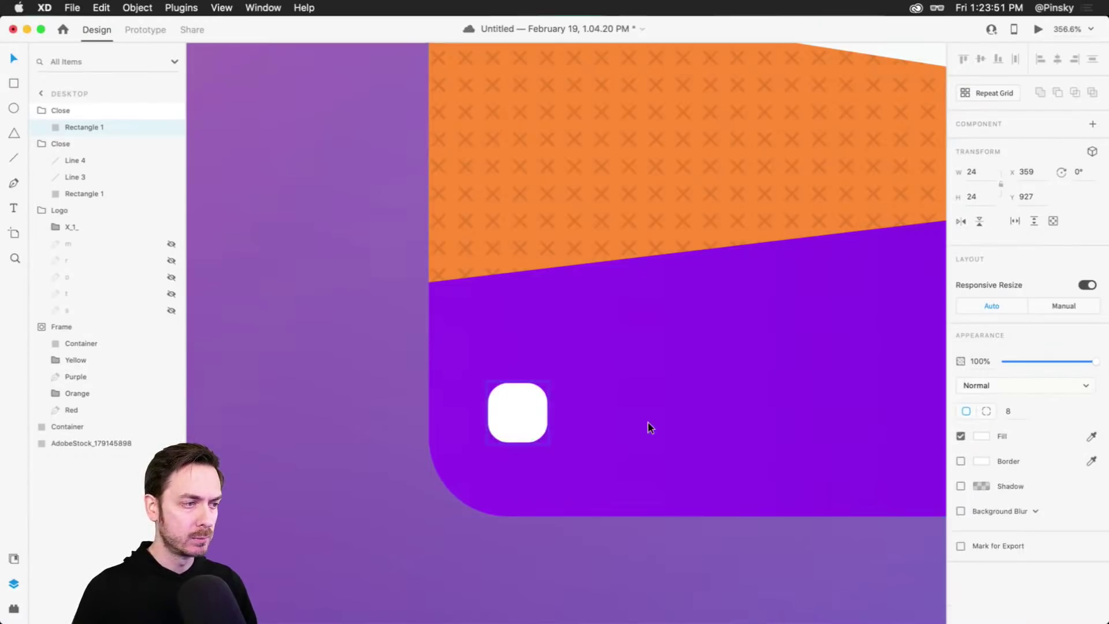
Enlarge the white square to 28 by 28, move it to about X 368, Y 927, and save the document.
left_click(526, 442)
left_click_drag(549, 445, 555, 449)
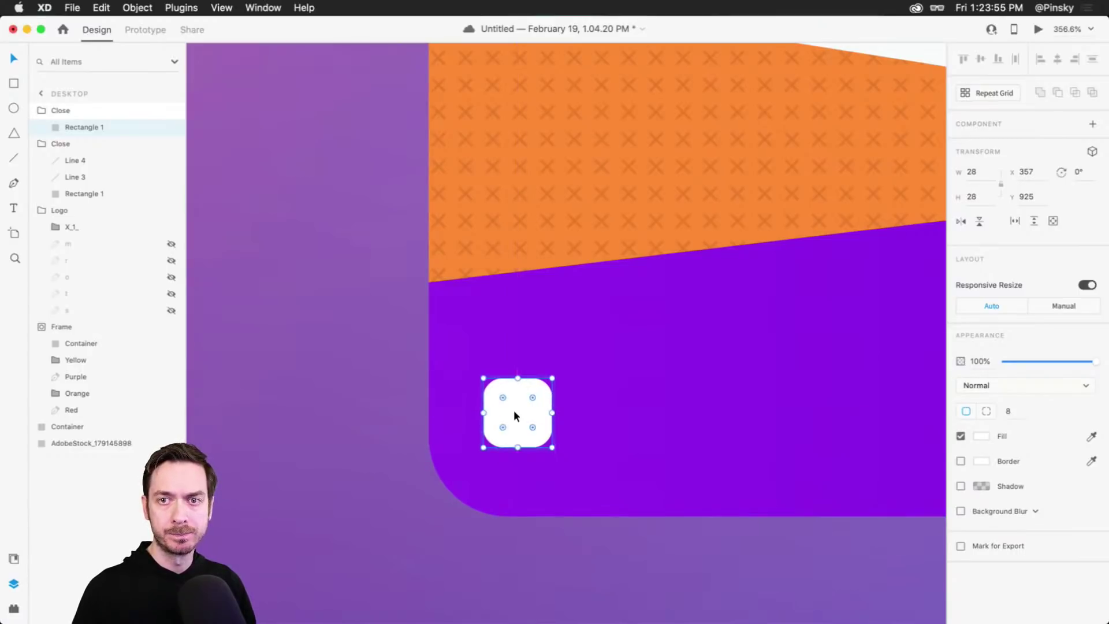
left_click_drag(515, 412, 545, 410)
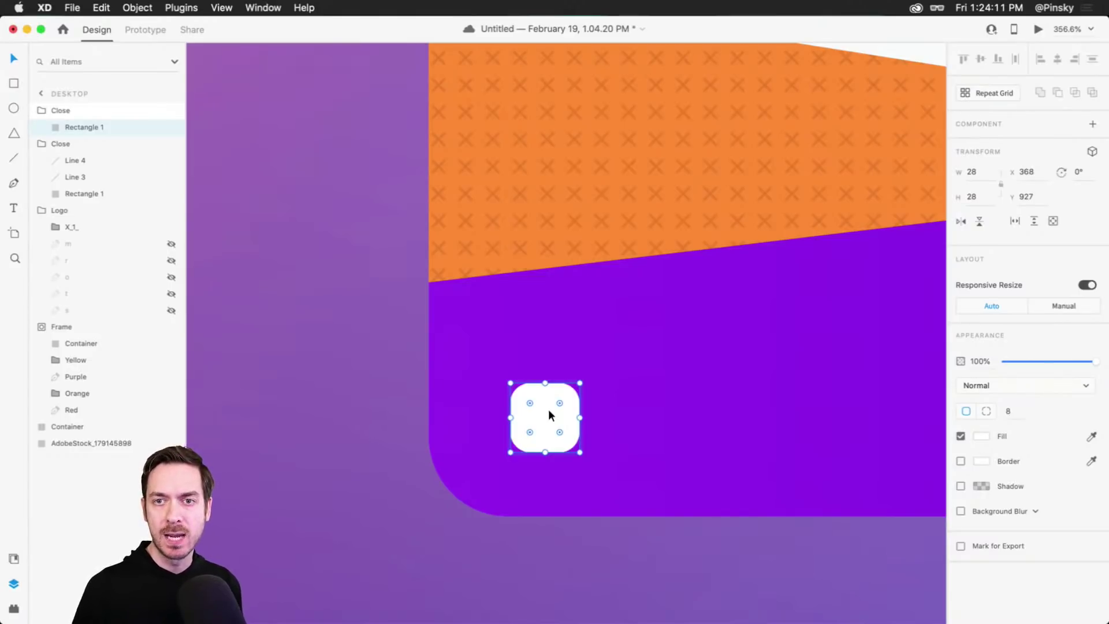
key("super+s")
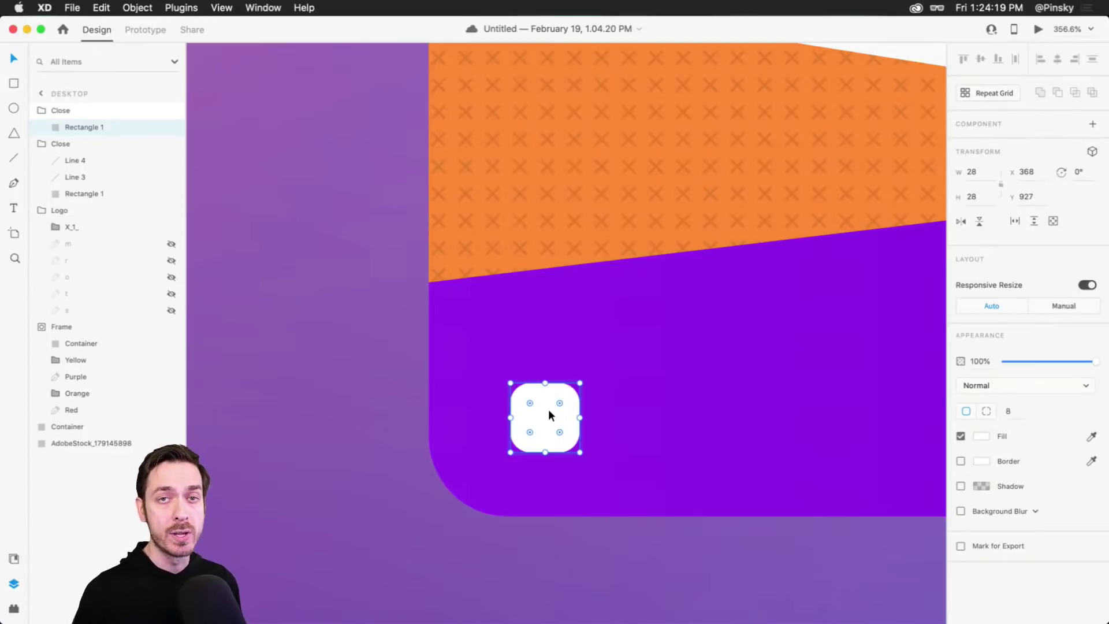
Draw a vertical line about 9 px long in the left half of the white square.
key("super+equal")
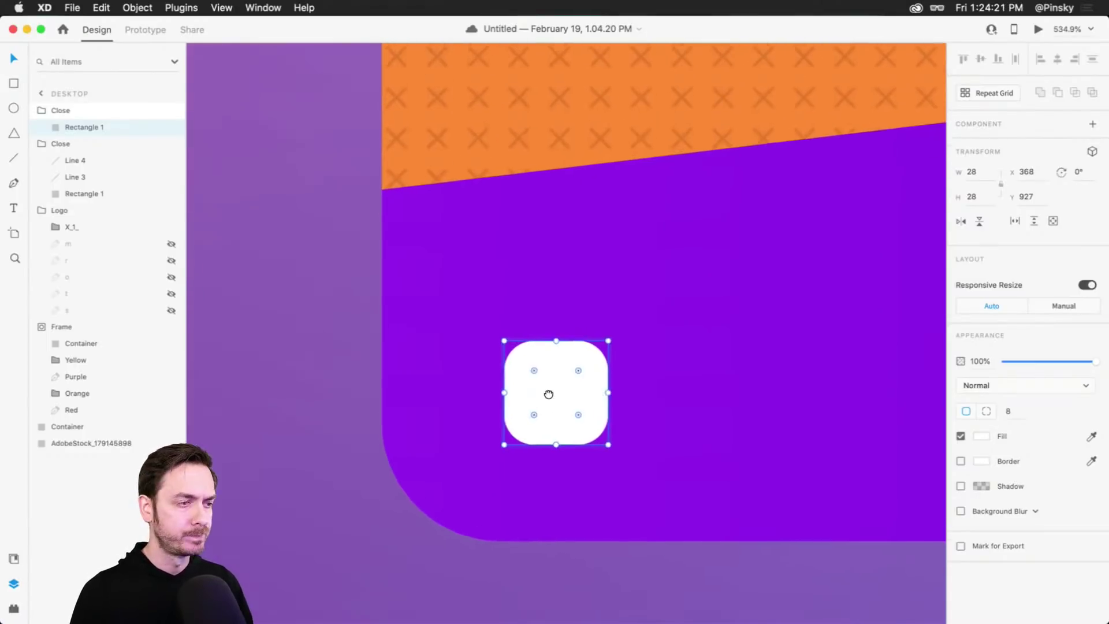
scroll(557, 375, "up", 5)
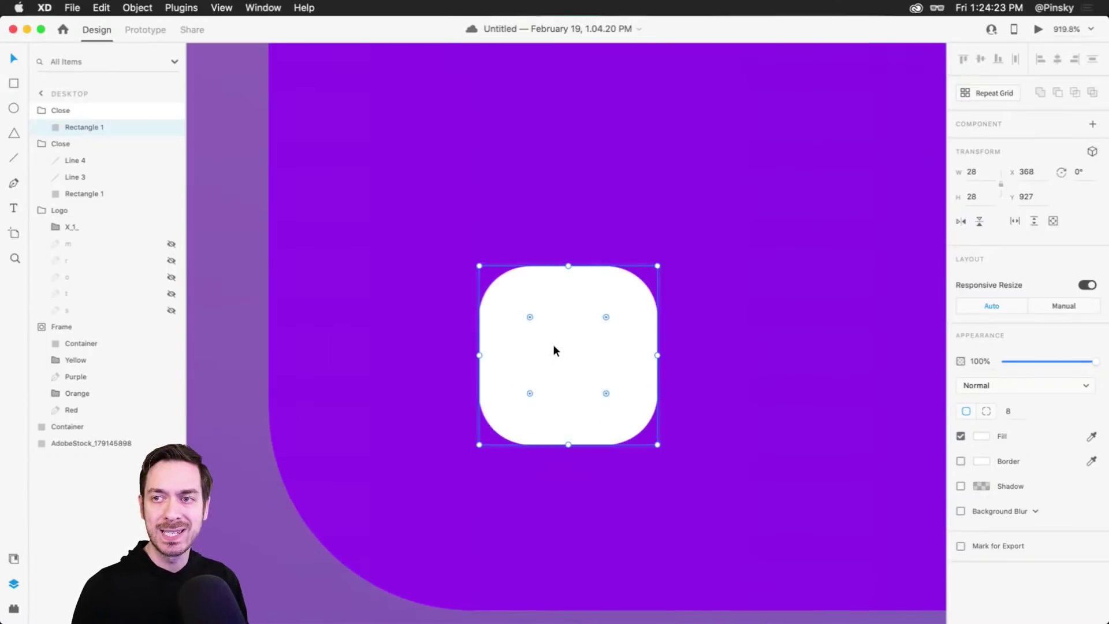
key("l")
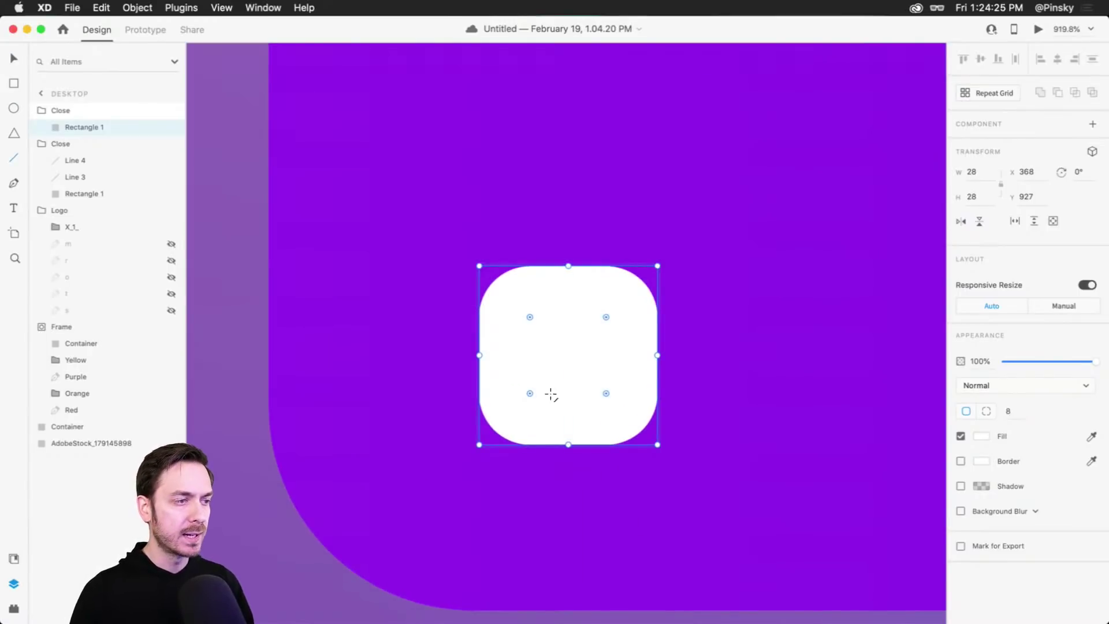
left_click_drag(531, 387, 534, 321)
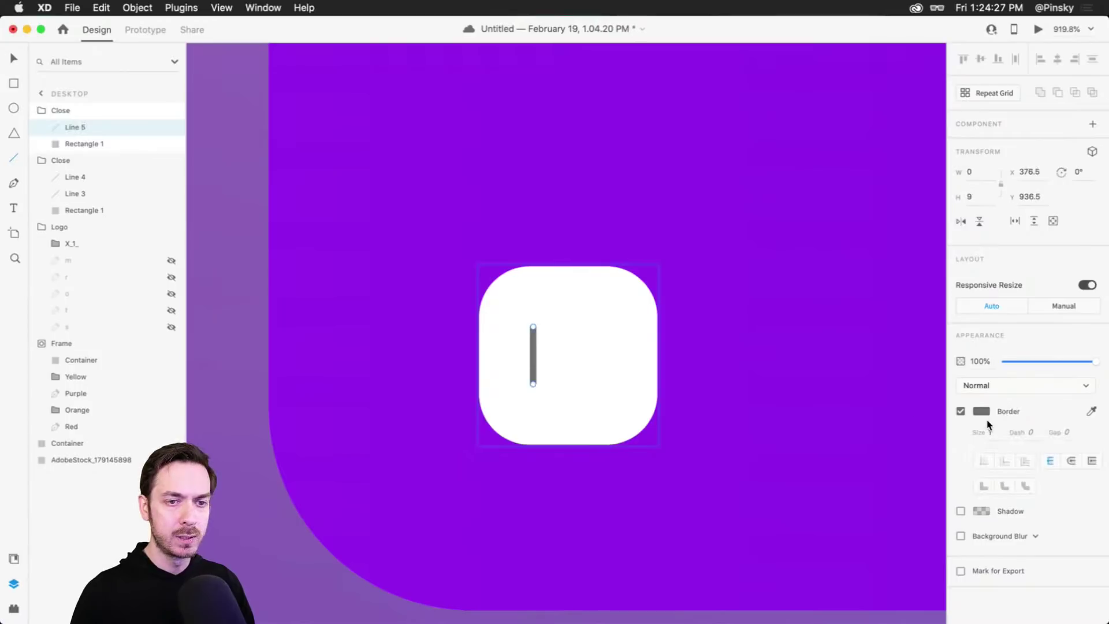
Give the line round caps and sample the purple background for its border colour.
left_click(1072, 461)
left_click(982, 411)
key("Escape")
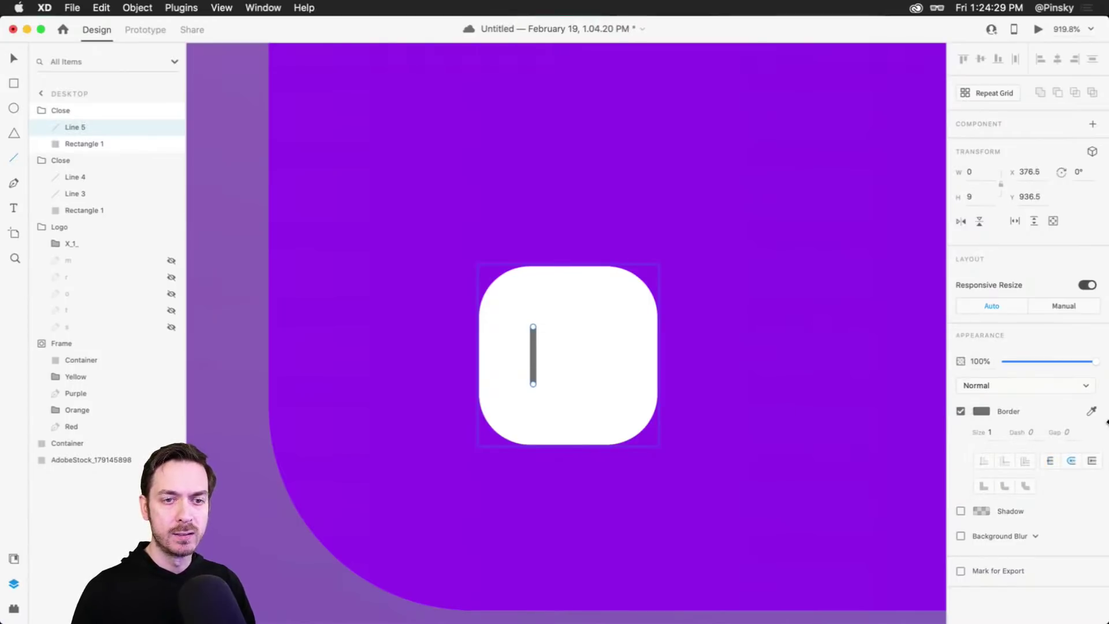
left_click(1091, 412)
left_click(765, 364)
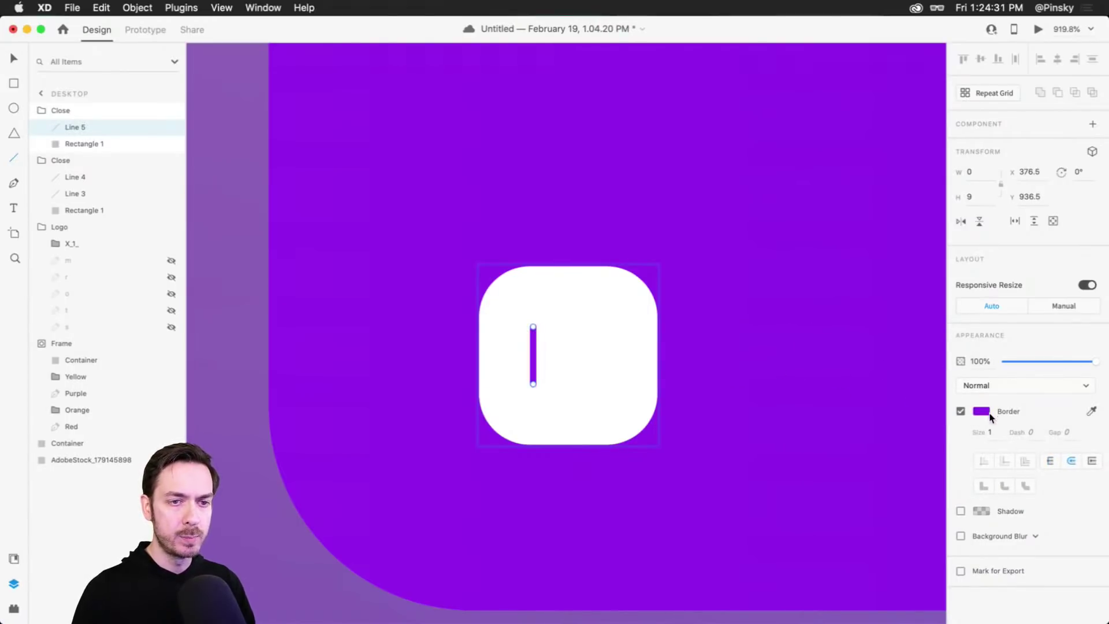
Set the line's border size to 2 and return to the Select tool.
left_click(989, 432)
key("Up")
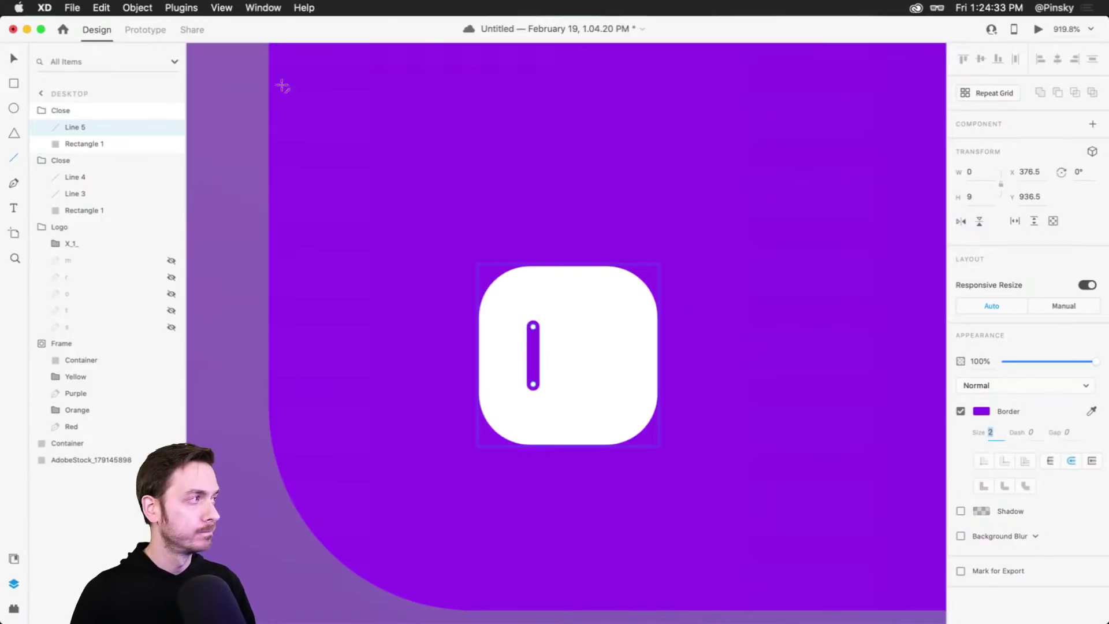
left_click(20, 60)
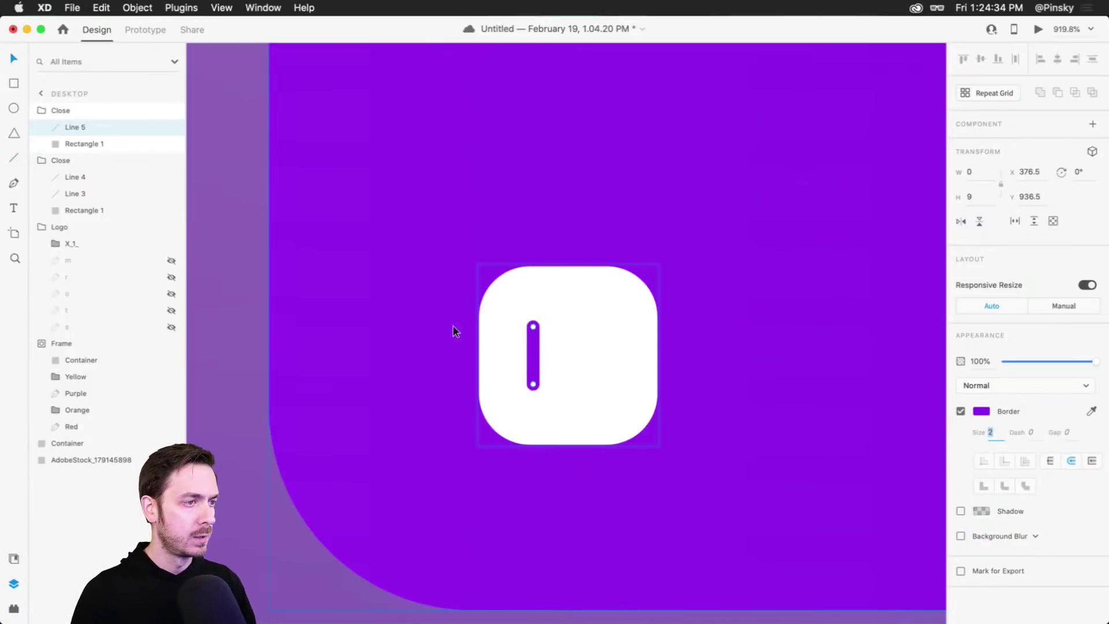
left_click(536, 351)
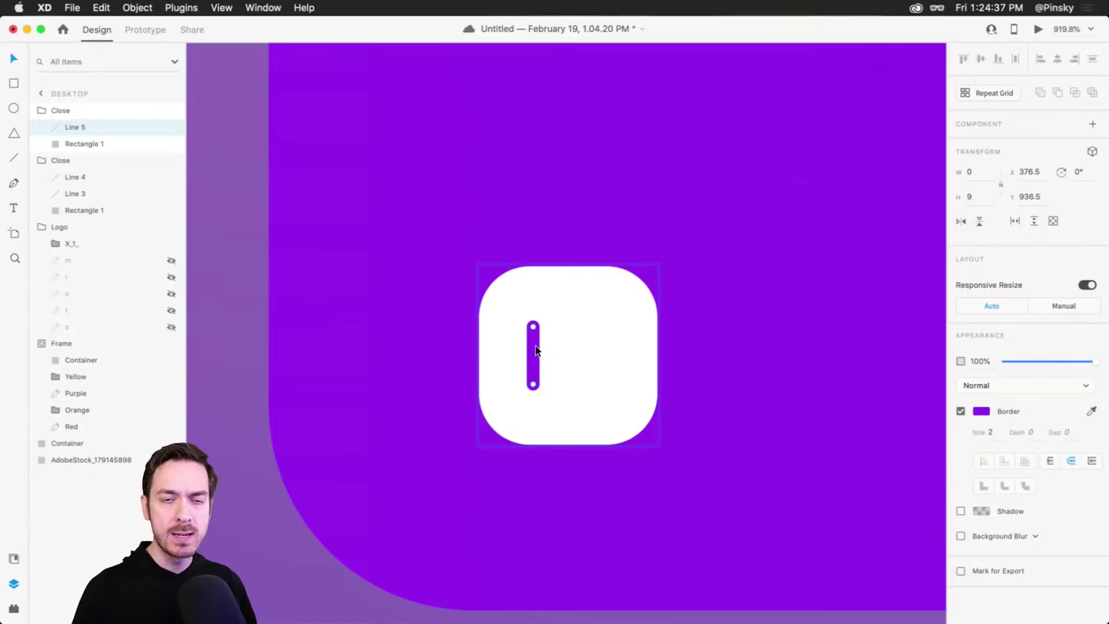
Draw a 5 px circle centred over the upper end of the vertical line.
key("e")
mouse_move(517, 293)
left_mouse_down()
mouse_move(552, 330)
mouse_move(516, 302)
left_mouse_up()
key("v")
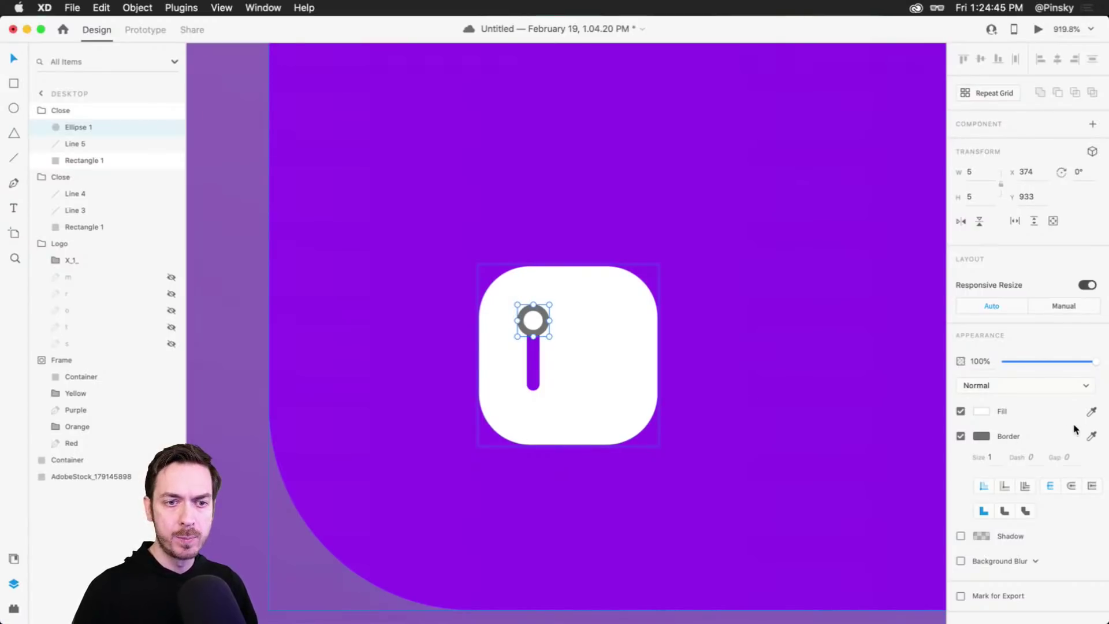
Sample the line's purple for the circle's border and set the border size to 2.
left_click(1092, 436)
left_click(532, 349)
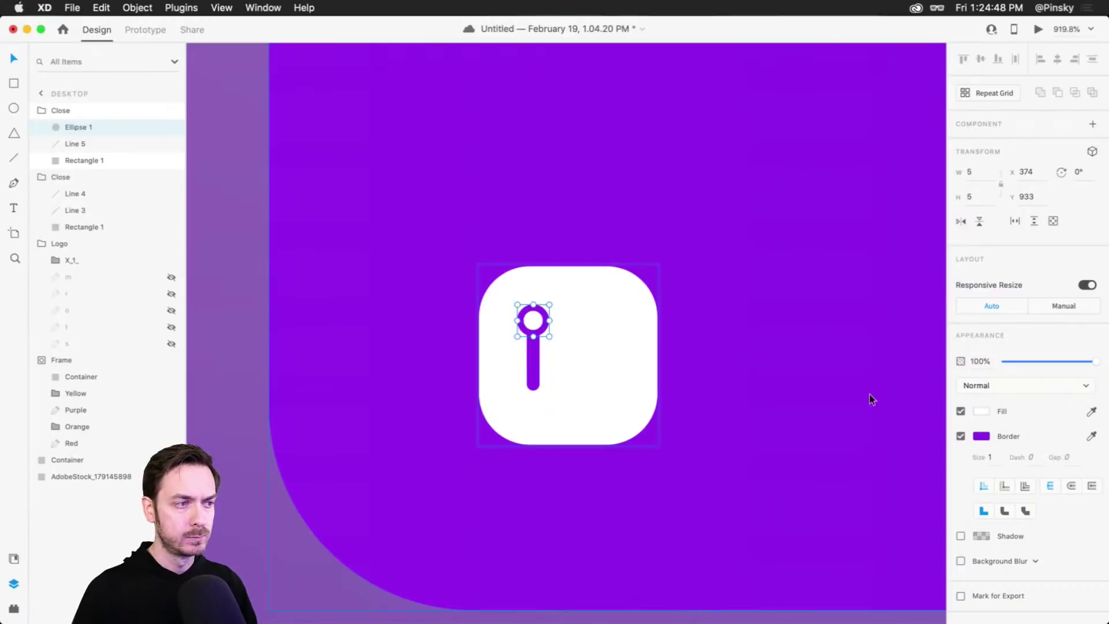
key("super+Return")
left_click(30, 68)
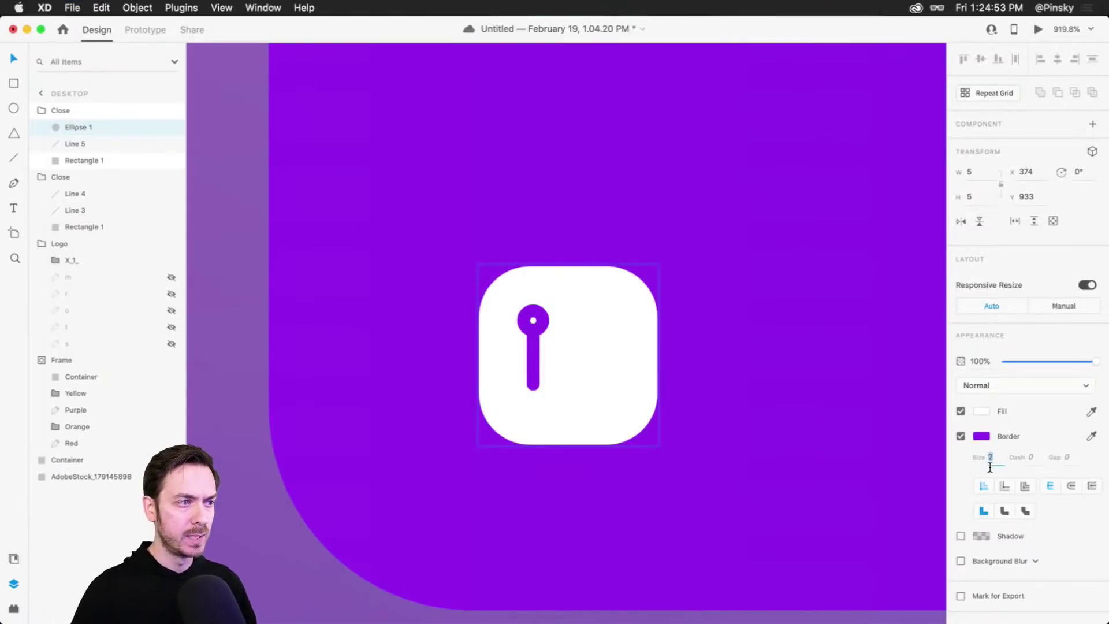
Enlarge the circle on the vertical line to 7 px, keep its border size at 2, and preview the design.
type("2")
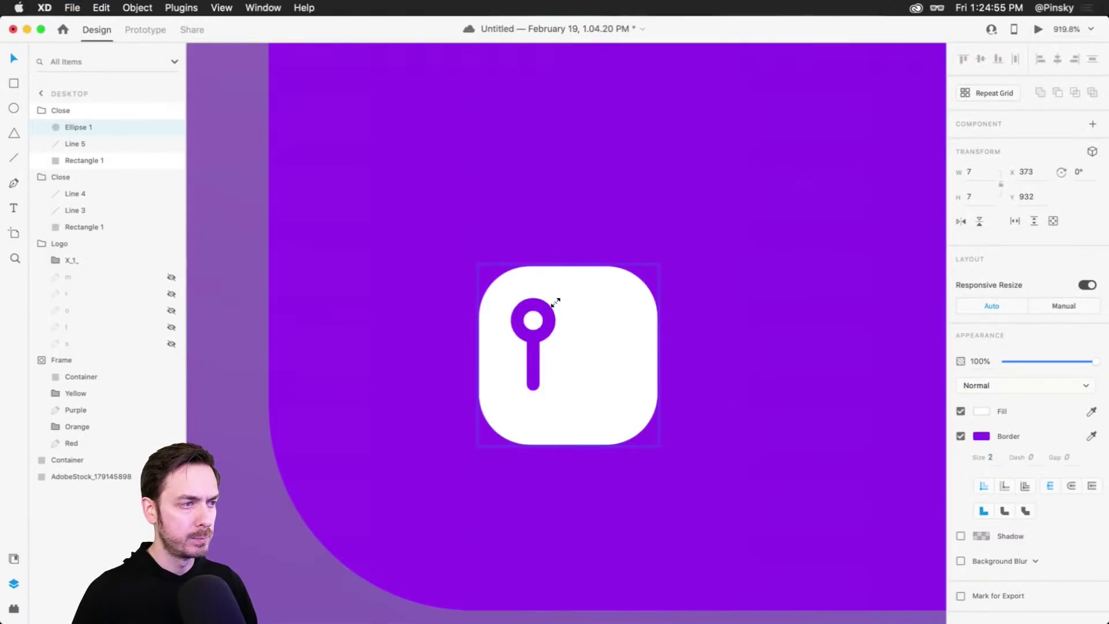
key("super+Return")
key("super+w")
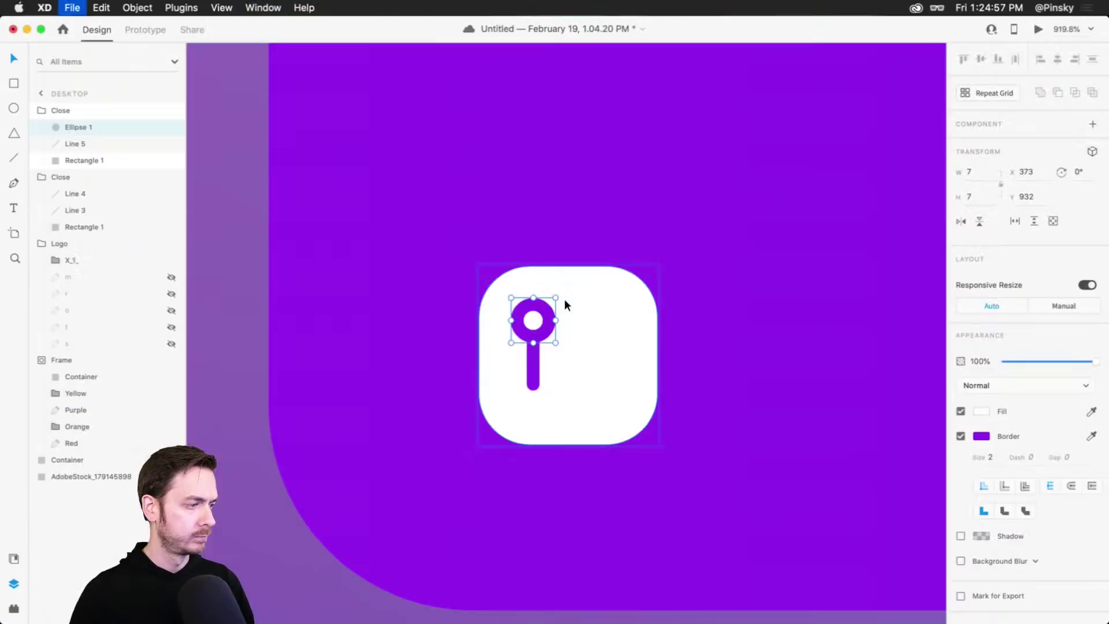
Duplicate the circle and line beside the original, and slide the copied circle lower along its line.
left_click(532, 360, "shift")
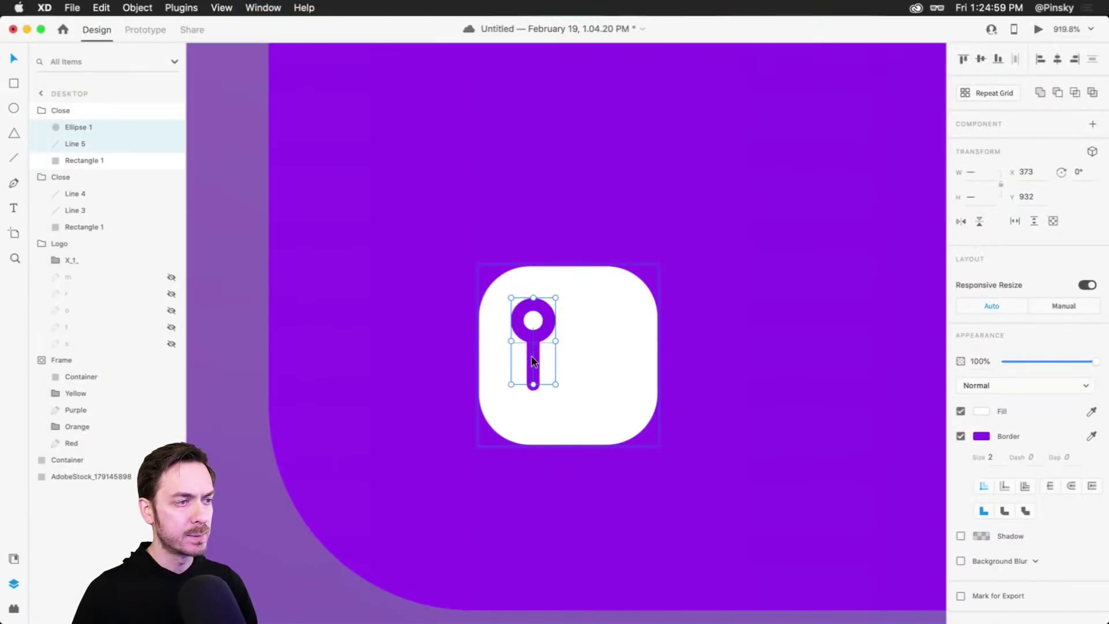
left_click_drag(531, 360, 593, 364)
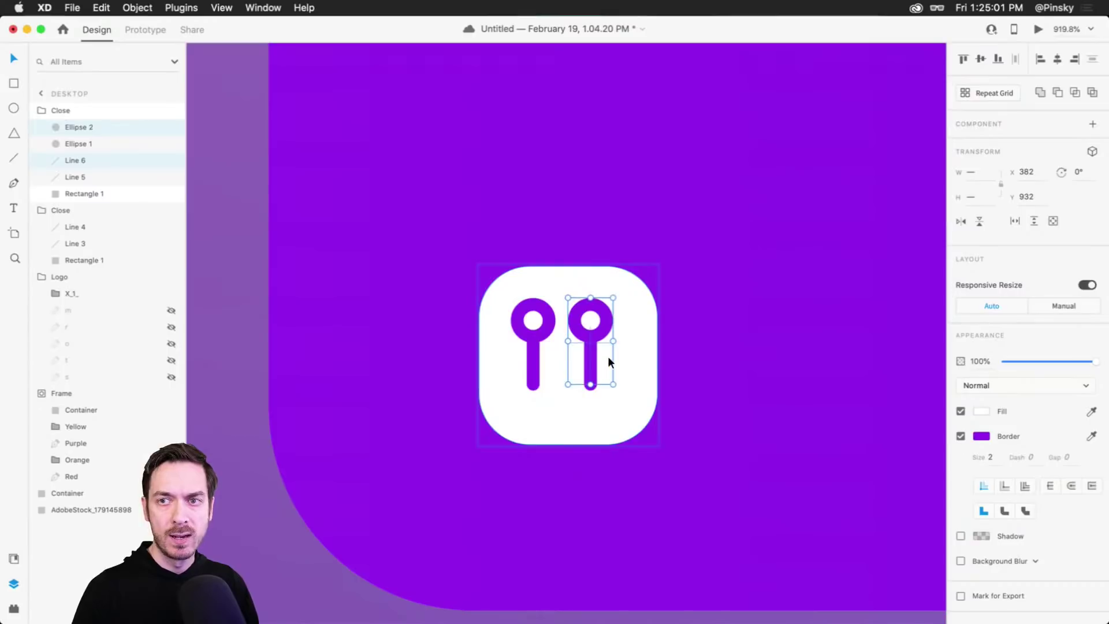
left_click(613, 352)
left_click_drag(610, 321, 610, 353)
left_click(590, 325)
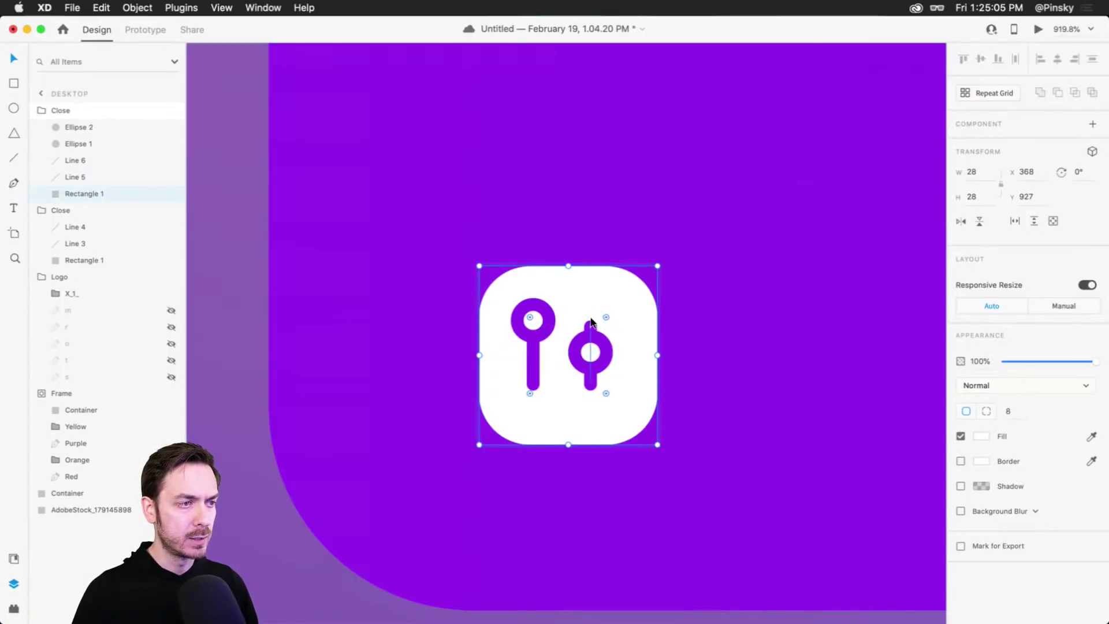
Extend the second slider line upward and lengthen both lines downward, making the second 13 px and the first 10 px tall.
left_click(592, 317)
left_click_drag(590, 311, 591, 307)
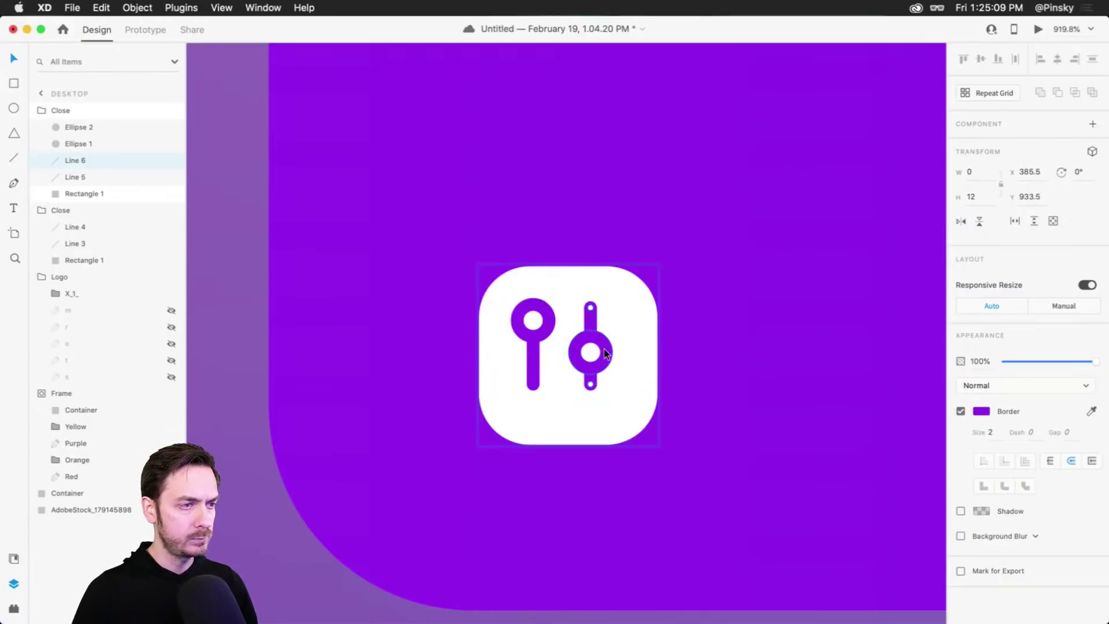
left_click(599, 372)
left_click(592, 382)
left_click_drag(591, 386, 536, 393)
left_click(534, 383)
Select both circles and both lines, and centre them together on the white rounded square.
left_click(544, 327, "shift")
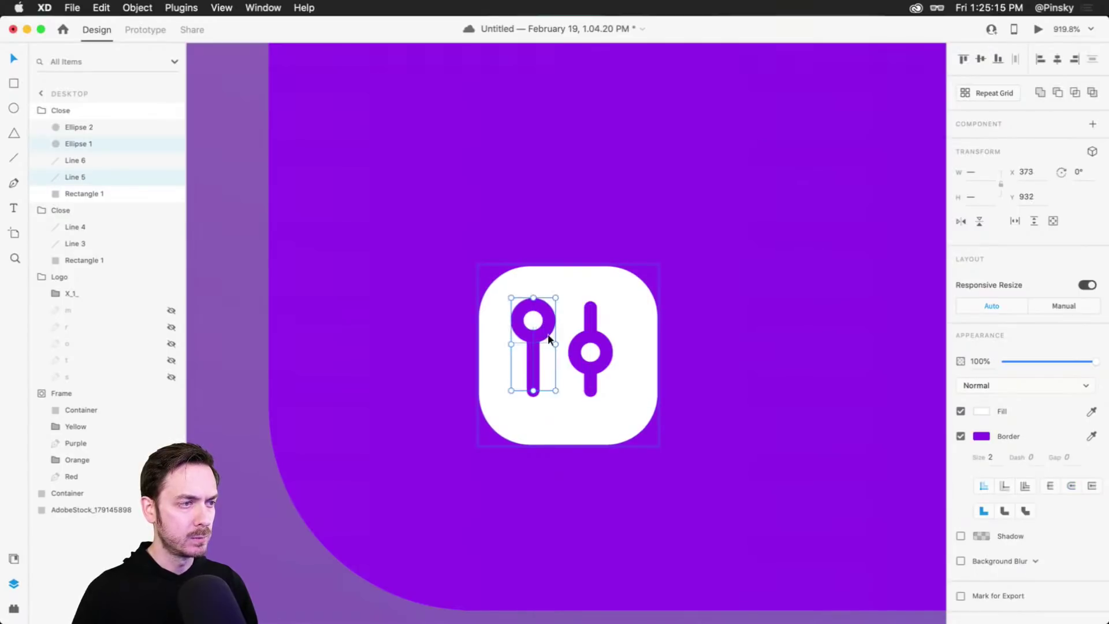
left_click(590, 348, "shift")
left_click(591, 323, "shift")
left_click_drag(591, 323, 596, 338)
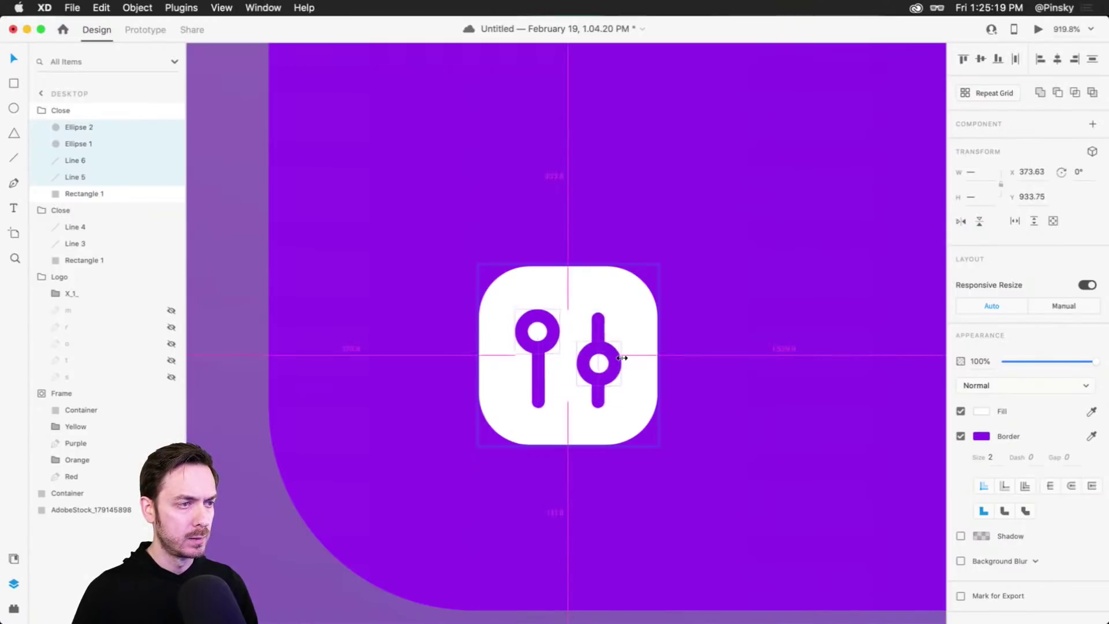
Spread the two sliders apart by nudging each one 1 px outward.
left_click(544, 377)
left_click(544, 377)
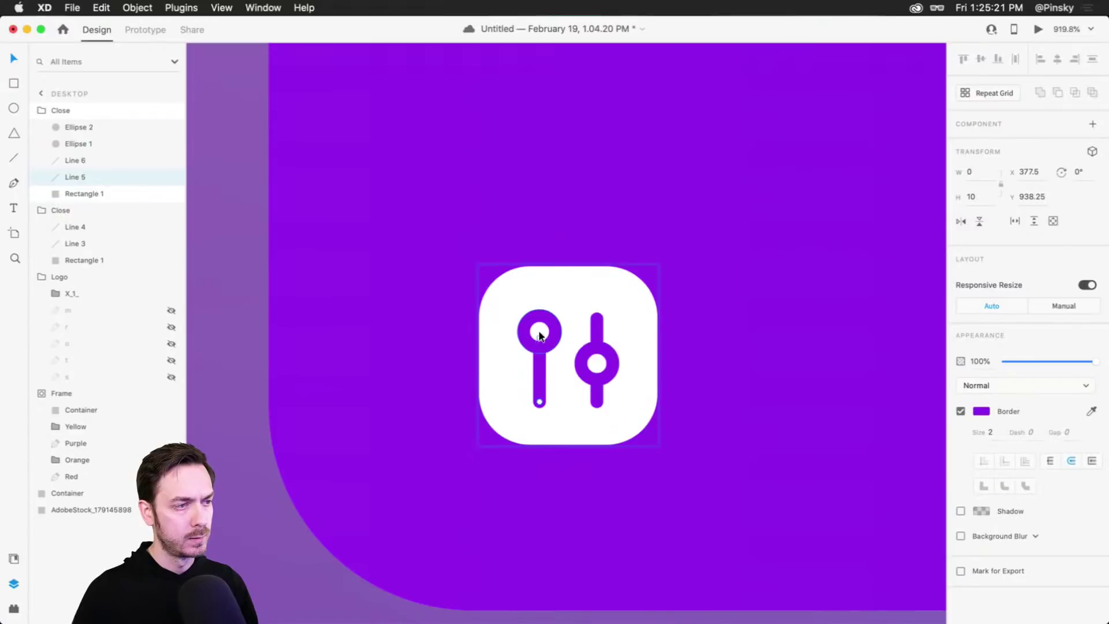
left_click(557, 336, "shift")
key("Left")
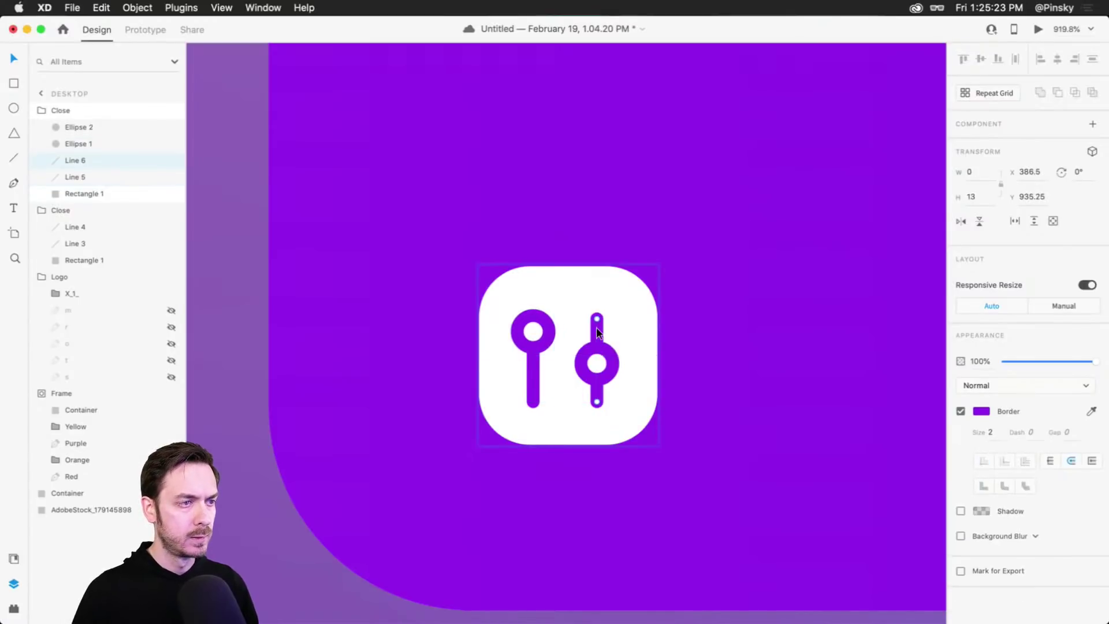
left_click(611, 360)
key("Right")
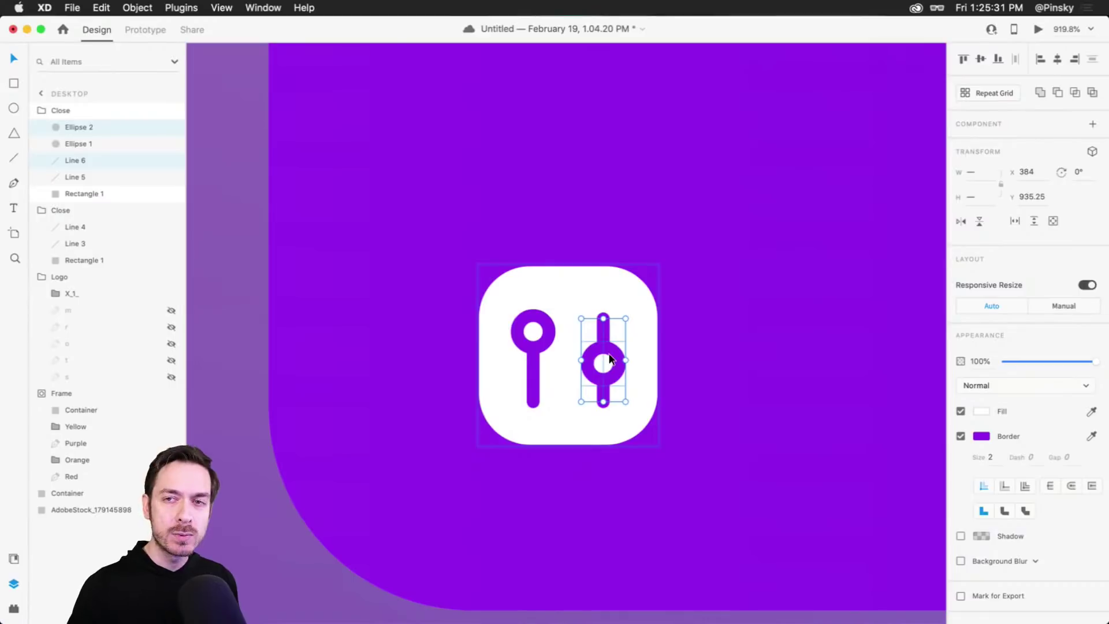
Add the text "x" above the icon and fill it with #FFFFFF.
key("t")
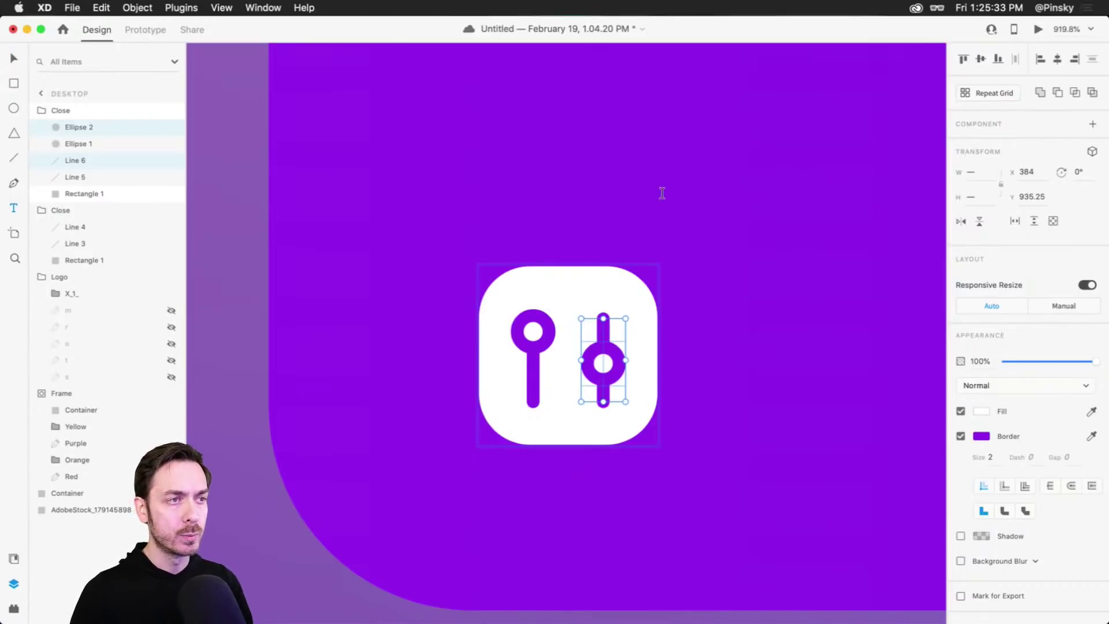
left_click(664, 193)
type("X")
key("Escape")
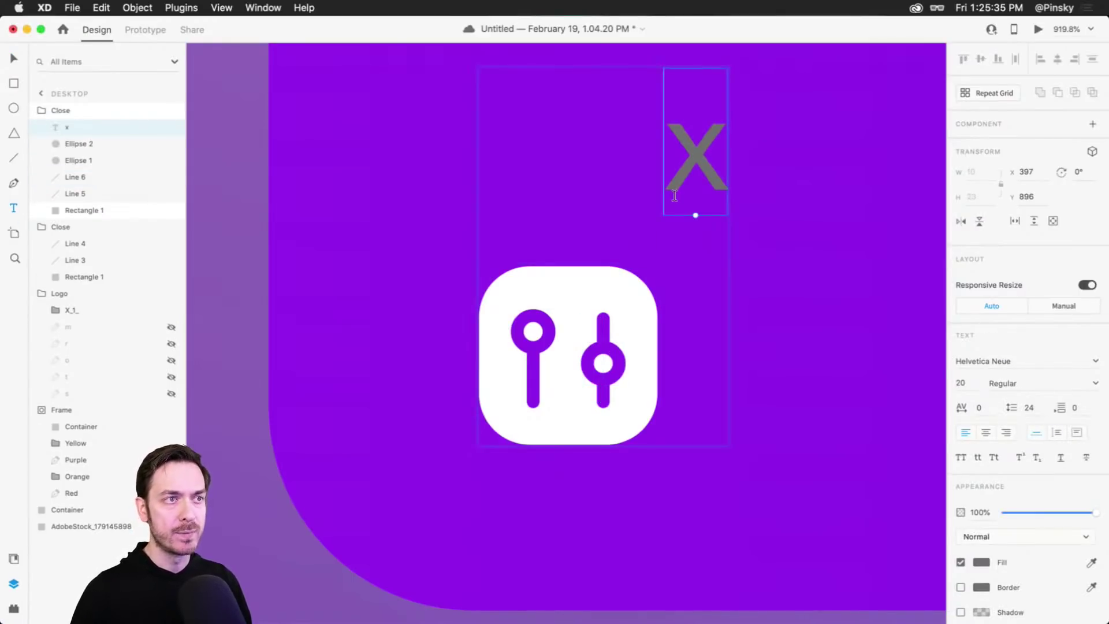
left_click(982, 563)
type("ffffff")
key("Return")
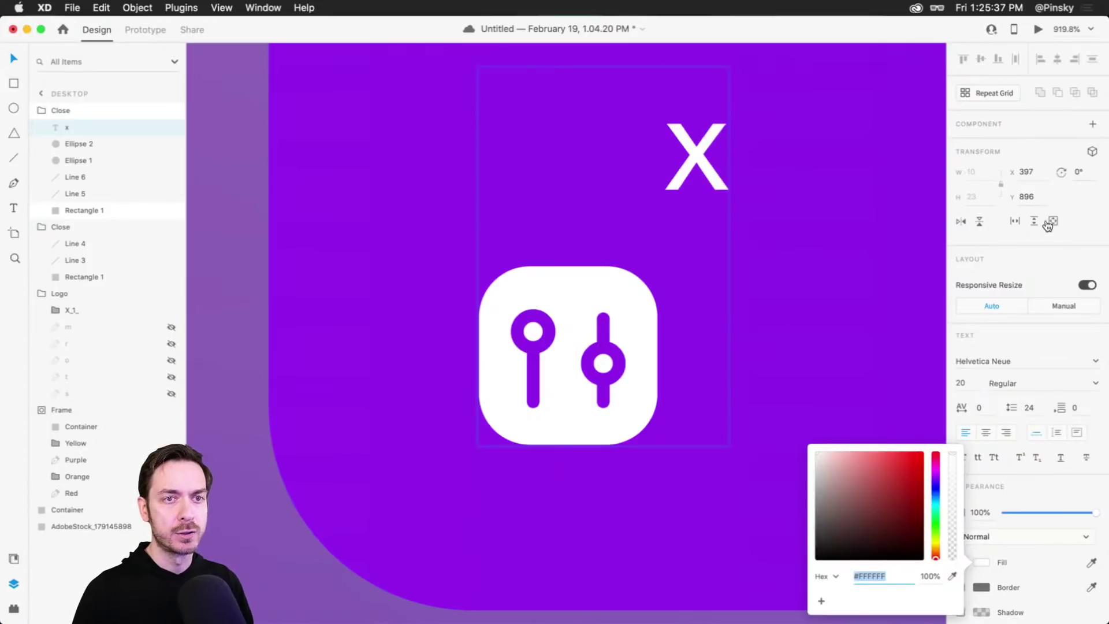
left_click(743, 168)
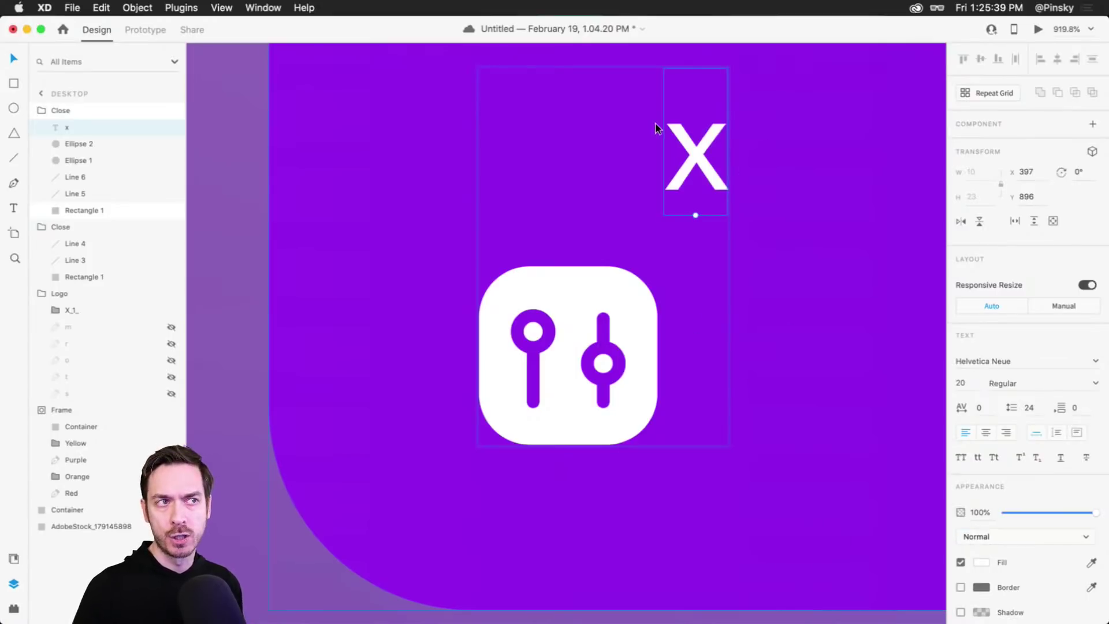
Try the Sofia Pro Soft font on the text "x", and delete that text.
left_click(1053, 367)
type("Sofia Pro Soft")
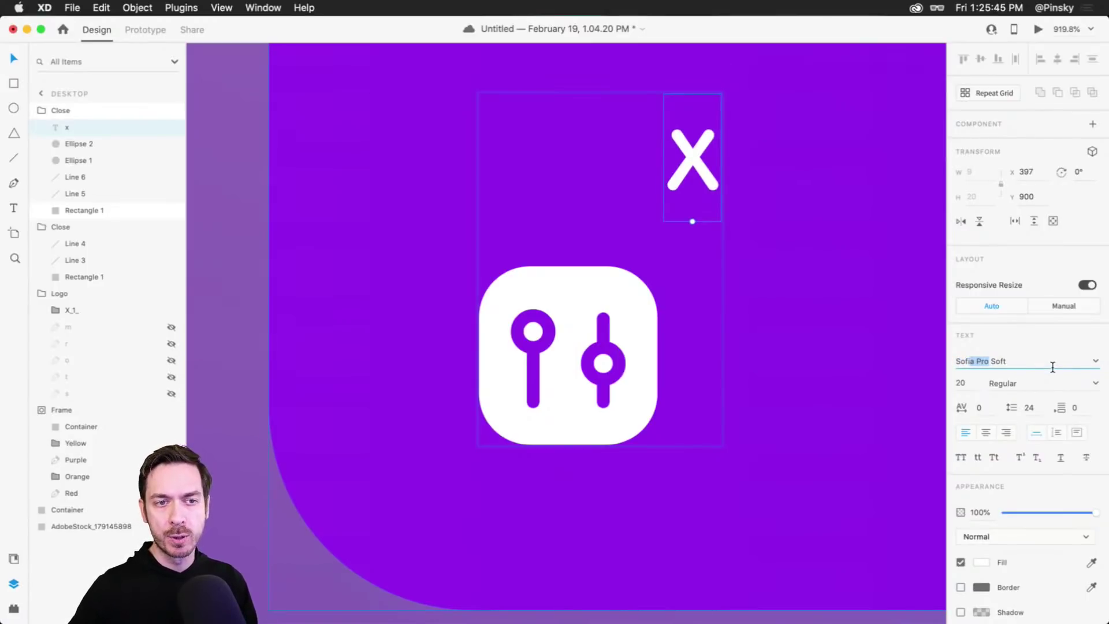
key("Return")
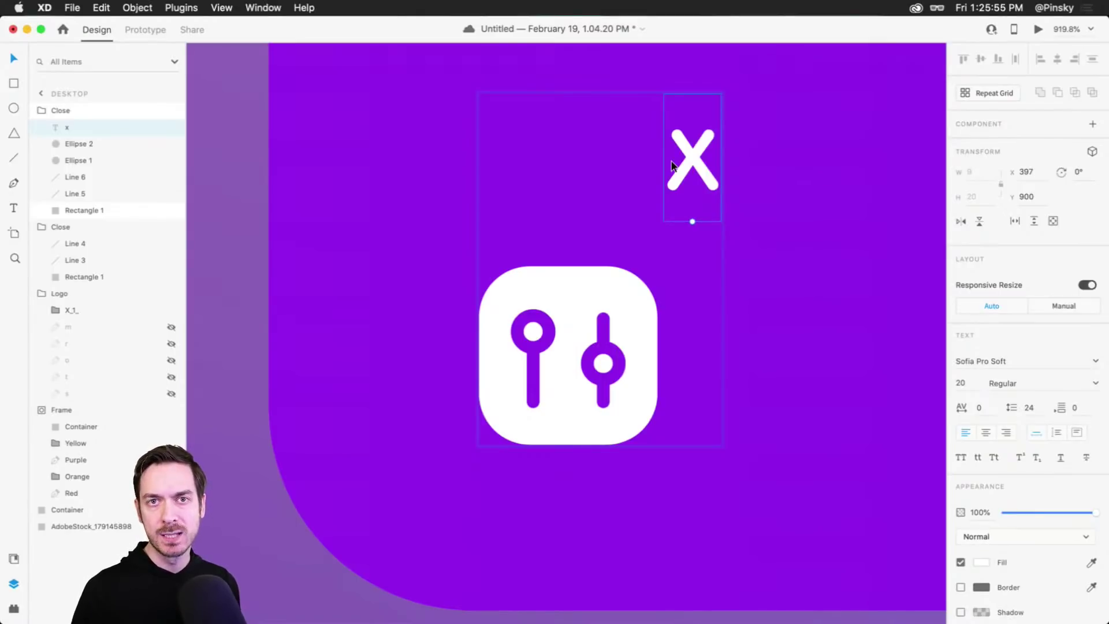
key("Delete")
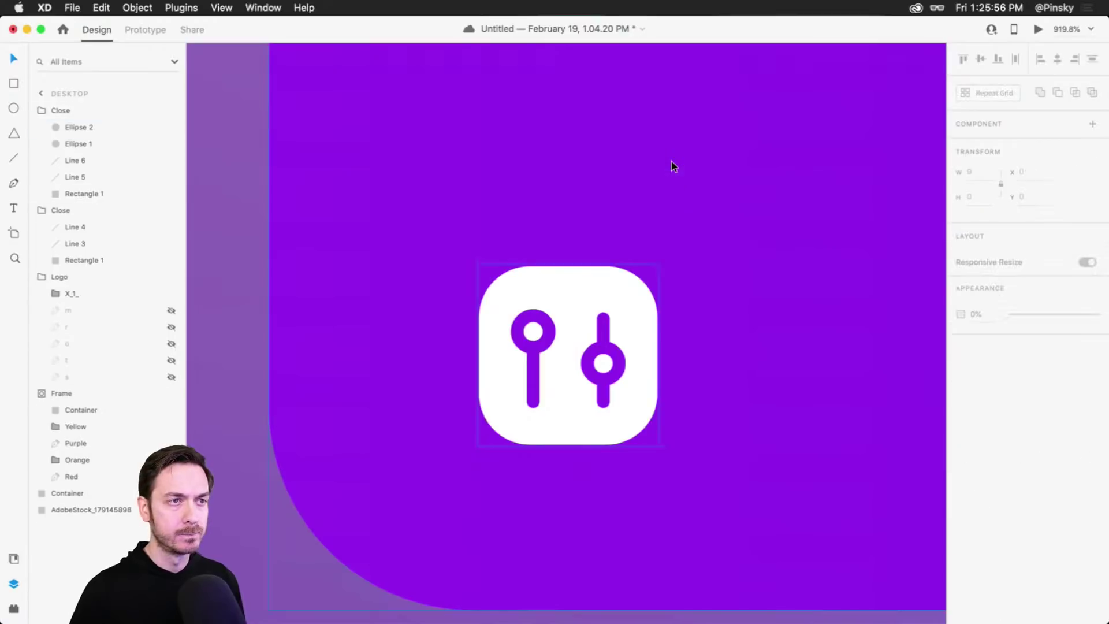
Preview the whole card to check the slider icon at actual size.
left_click(536, 357)
key("super+Return")
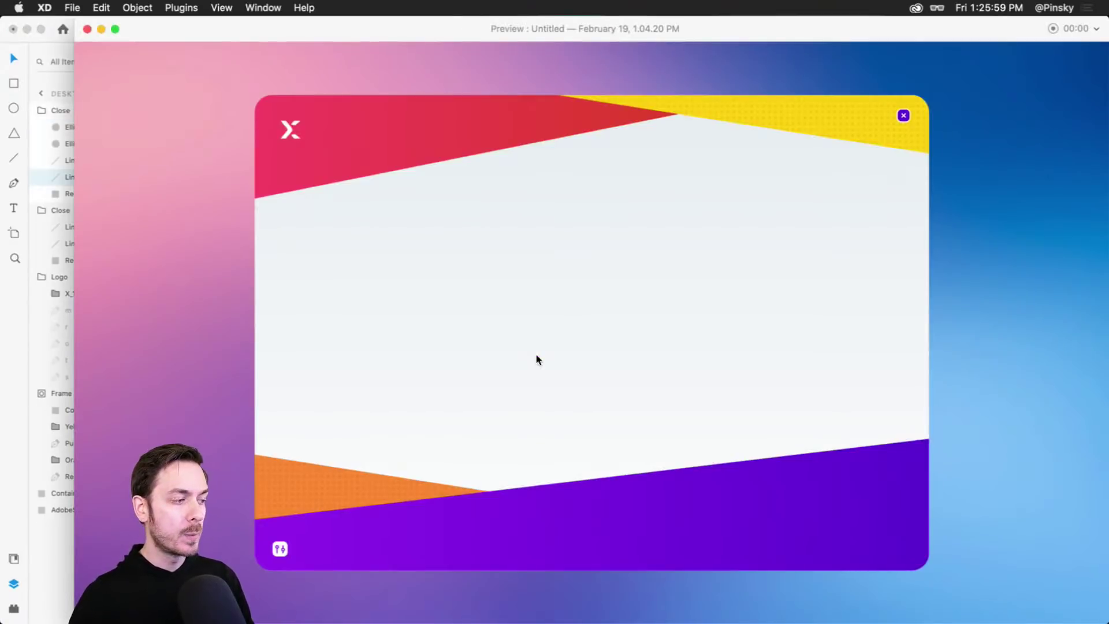
key("super+w")
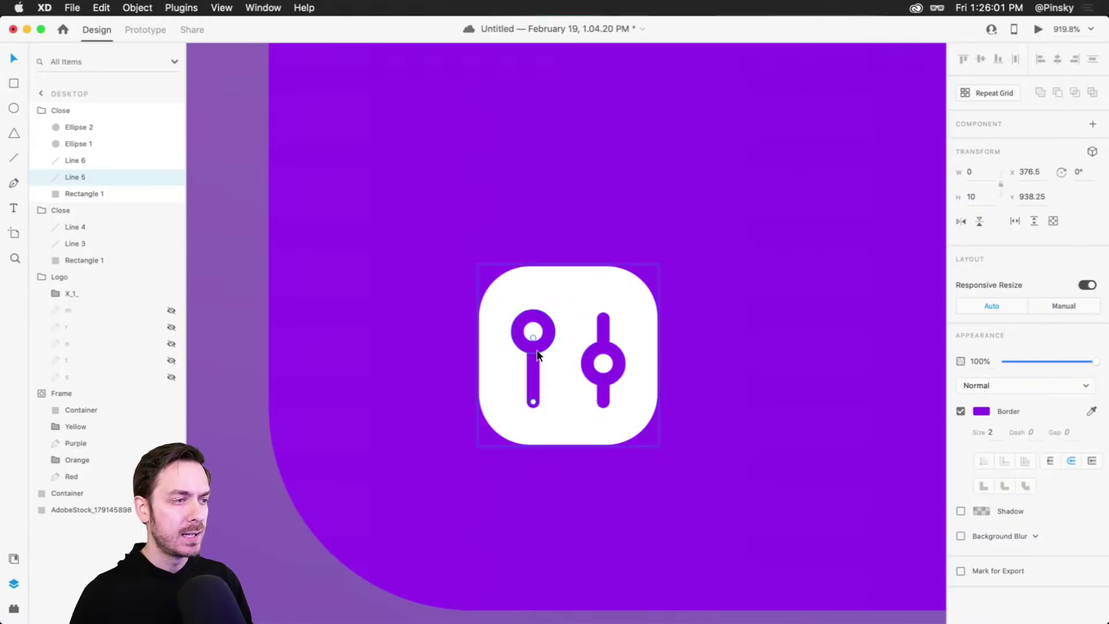
Move the two sliders 1 px inward each and preview the card.
left_click(536, 350, "shift")
left_click_drag(541, 341, 547, 341)
left_click(603, 384)
left_click(620, 364, "shift")
left_click_drag(619, 362, 614, 362)
left_click(1038, 29)
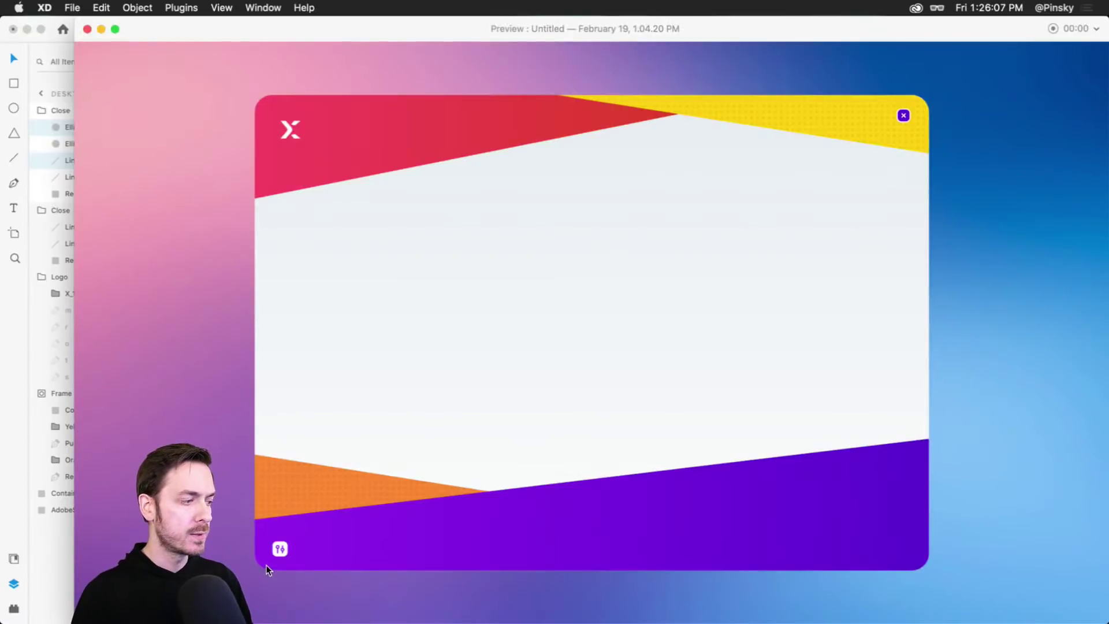
key("super+w")
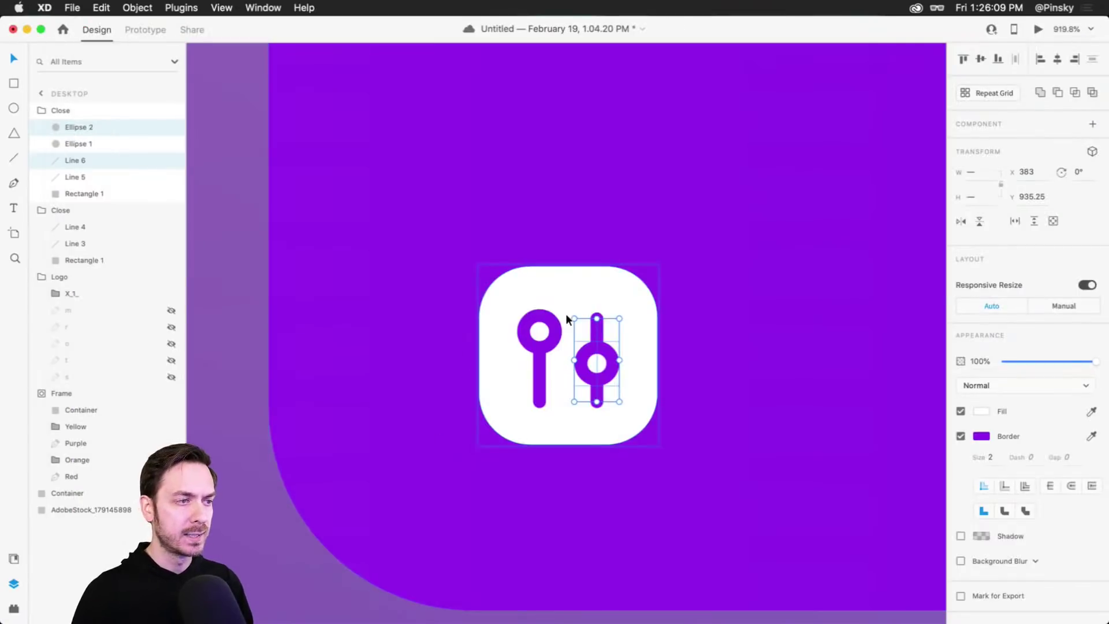
Select both sliders' circles and lines, stretch them slightly upward together, and check the icon in the preview.
left_click(552, 326, "shift")
left_click(540, 381, "shift")
left_click_drag(570, 314, 567, 304)
key("super+Return")
key("super+w")
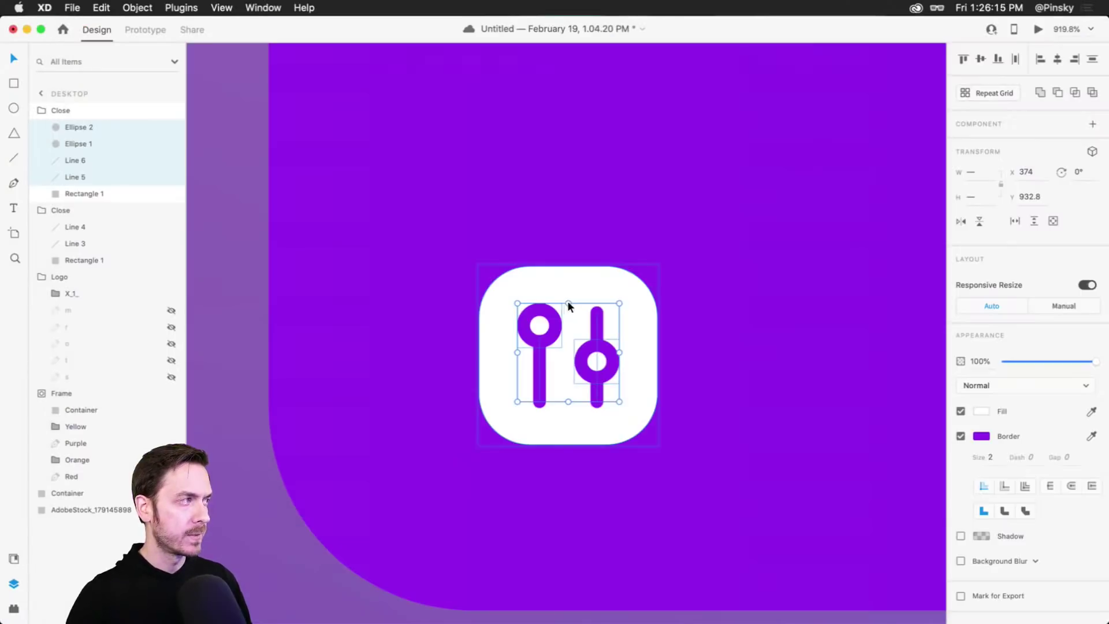
Rename the slider icon's layer group as Settings.
double_click(62, 110)
type("S")
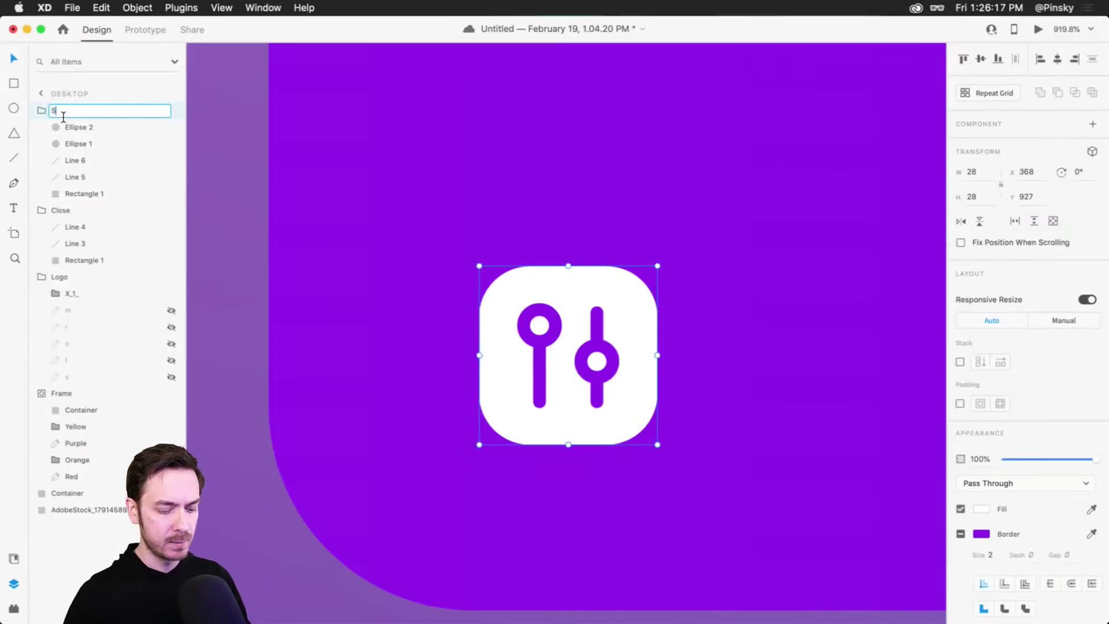
type("ettings")
key("Return")
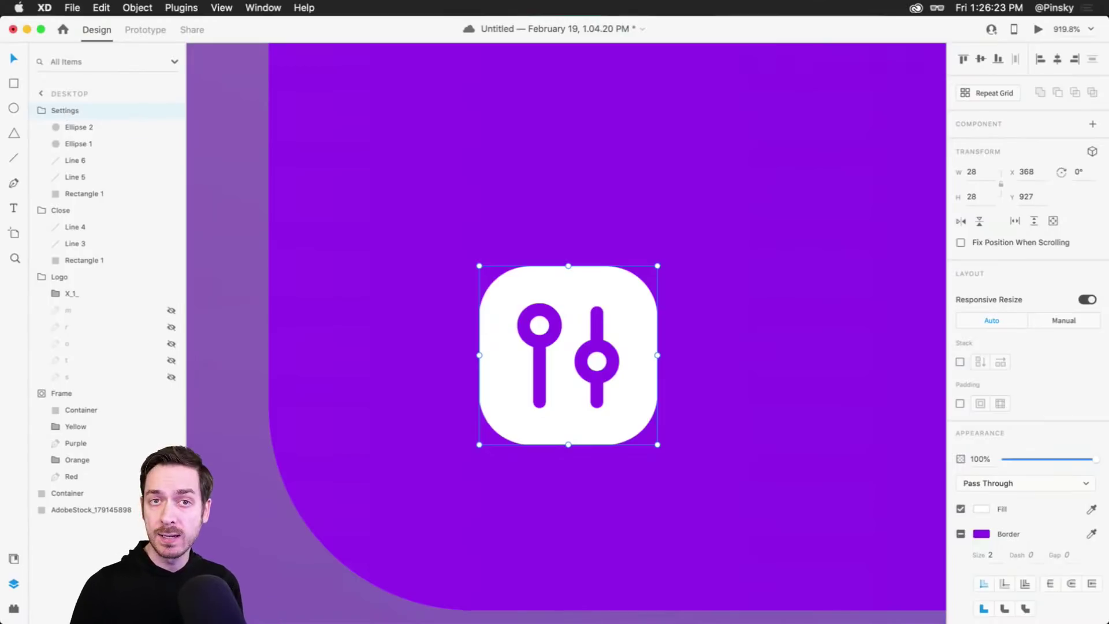
Align the Settings icon's left edge with the vertical guide and raise it to X 383, Y 905.
scroll(649, 279, "down", 5)
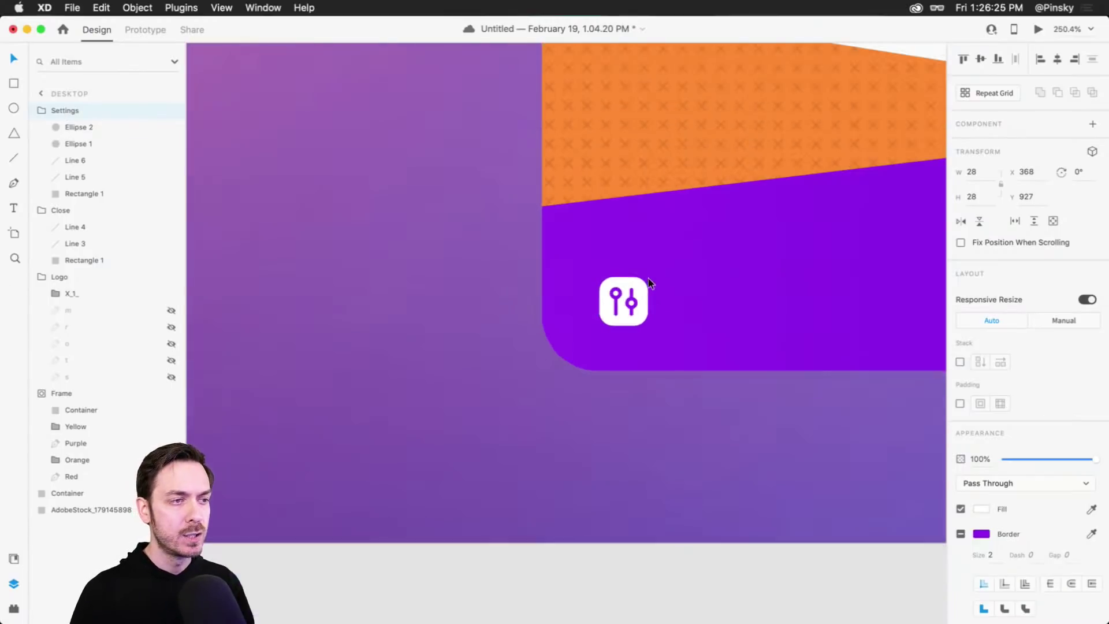
scroll(711, 286, "down", 3)
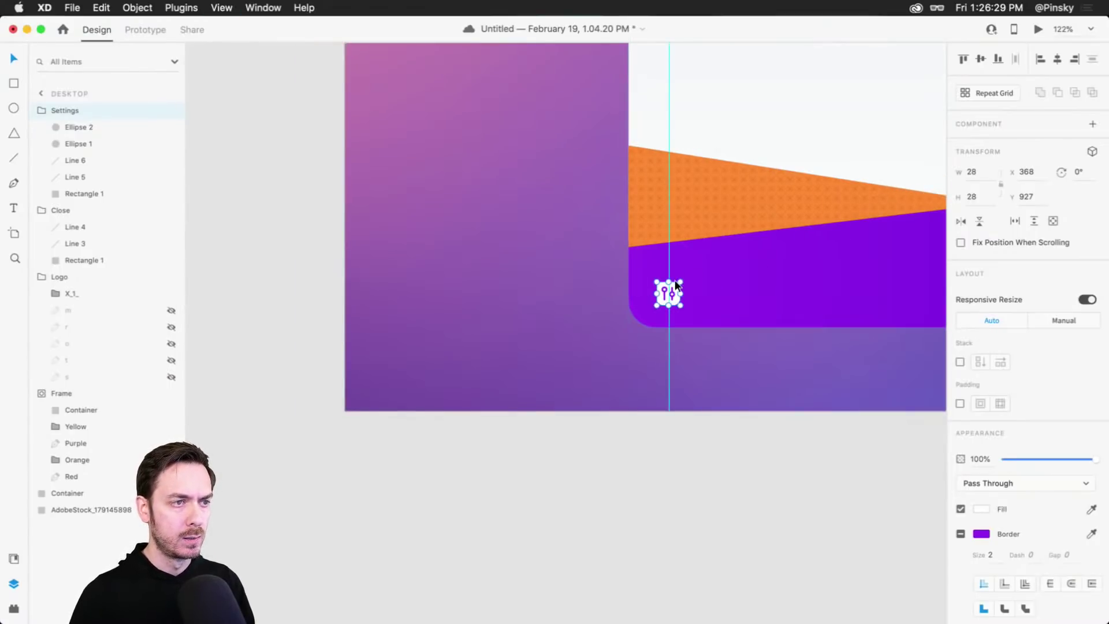
left_click_drag(672, 287, 685, 276)
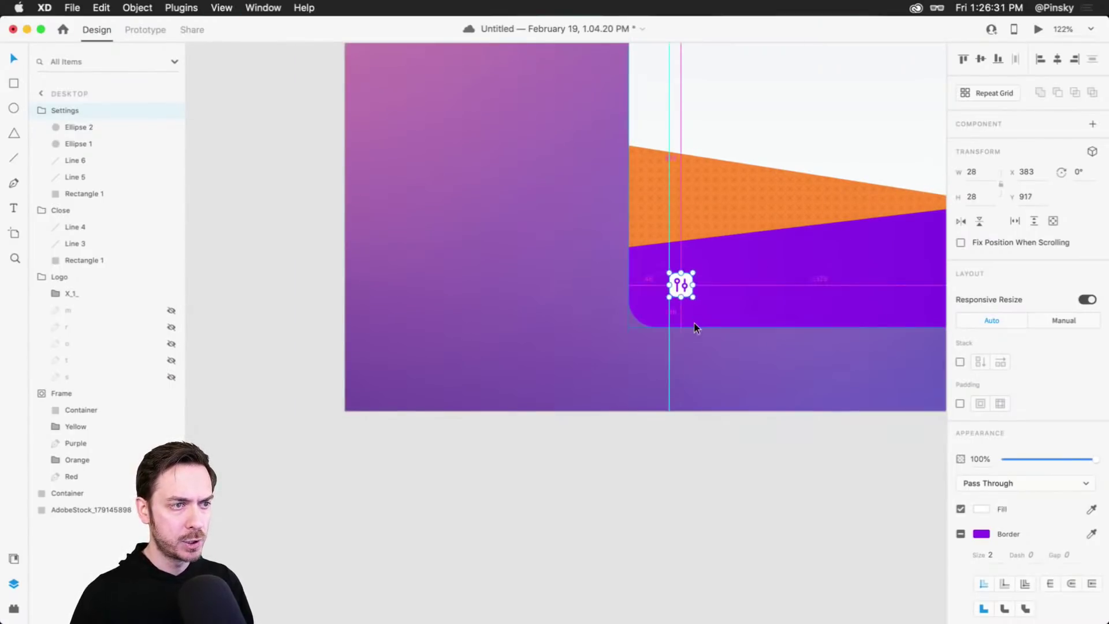
key("Up")
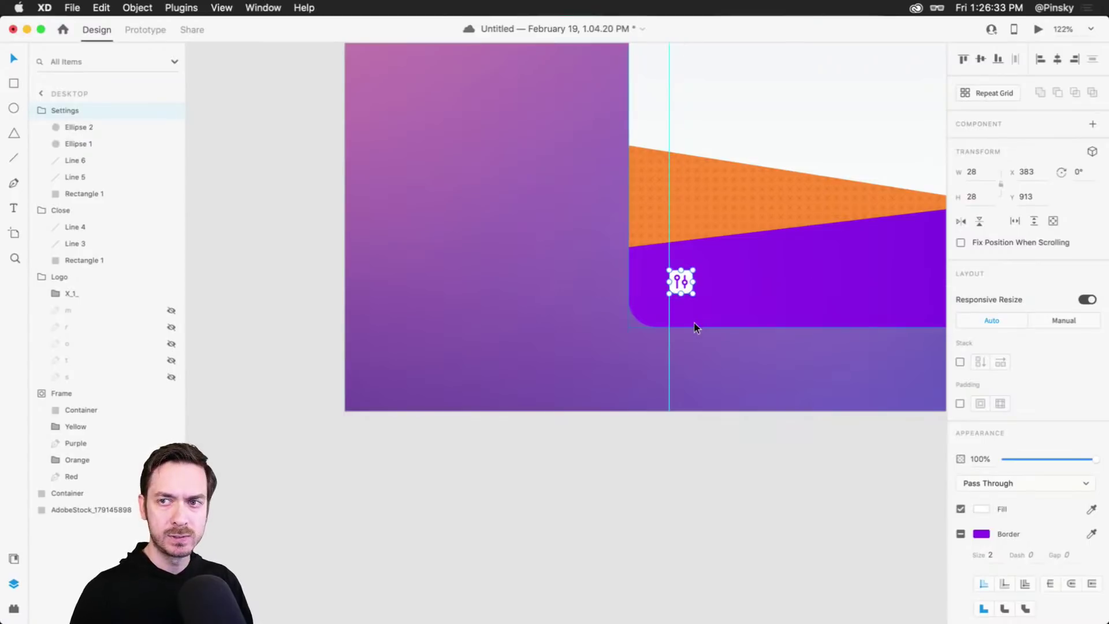
key("Up")
key("Up")
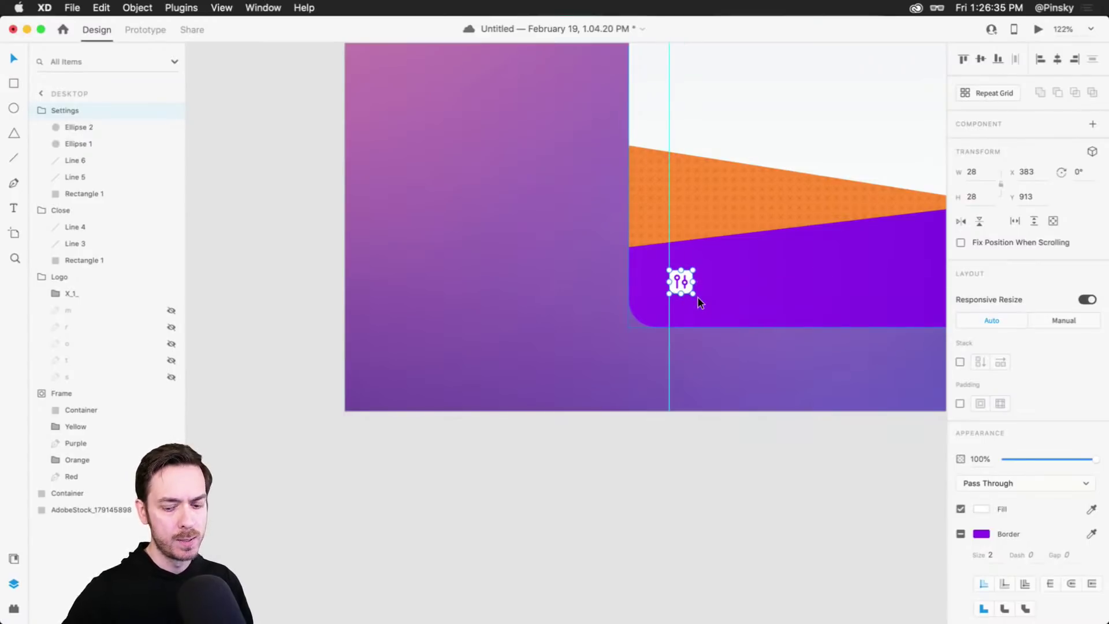
key("Up")
key("Up")
key("Up")
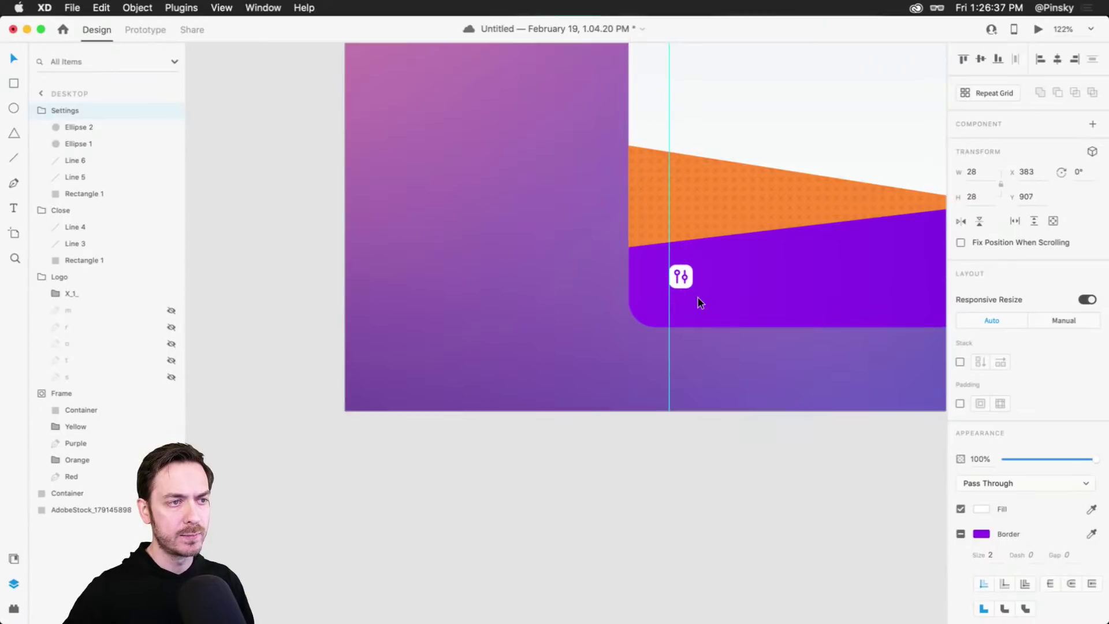
Move the Settings icon to X 368, Y 923, roughly centred on the vertical guide near the card's lower-left corner.
scroll(698, 302, "up", 15)
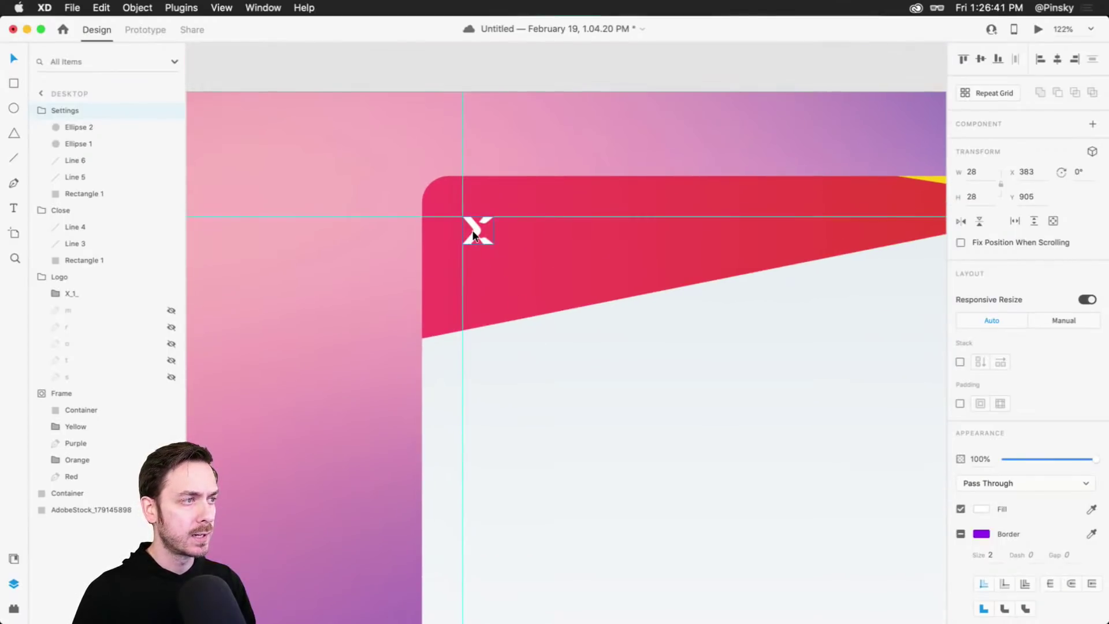
scroll(473, 231, "down", 4)
scroll(604, 376, "down", 3)
scroll(487, 401, "down", 3)
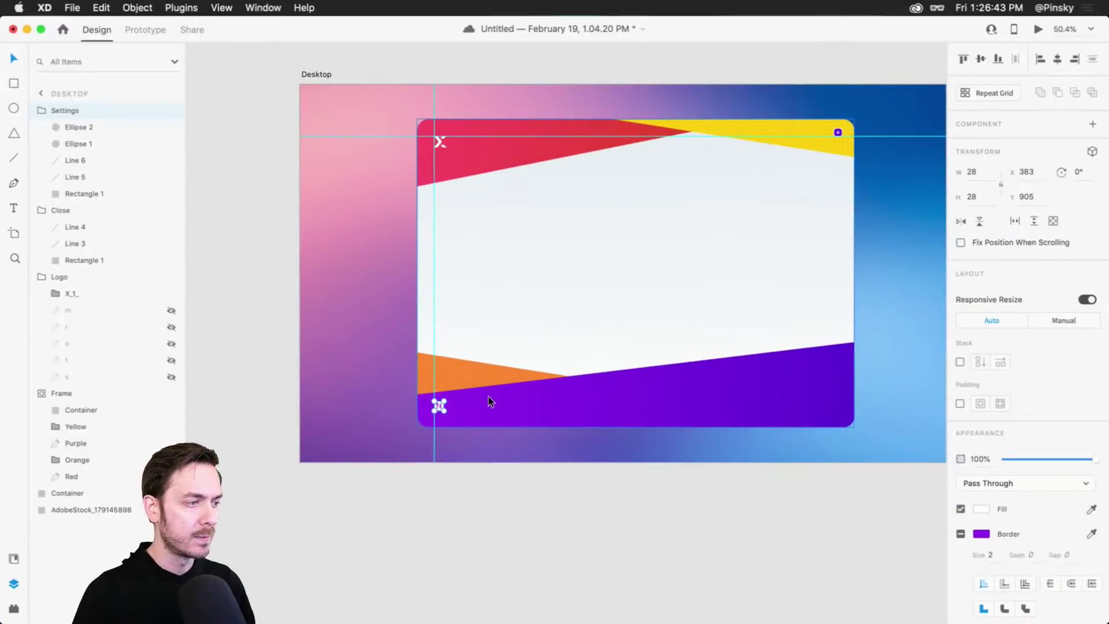
scroll(425, 421, "up", 10)
left_click_drag(503, 338, 483, 352)
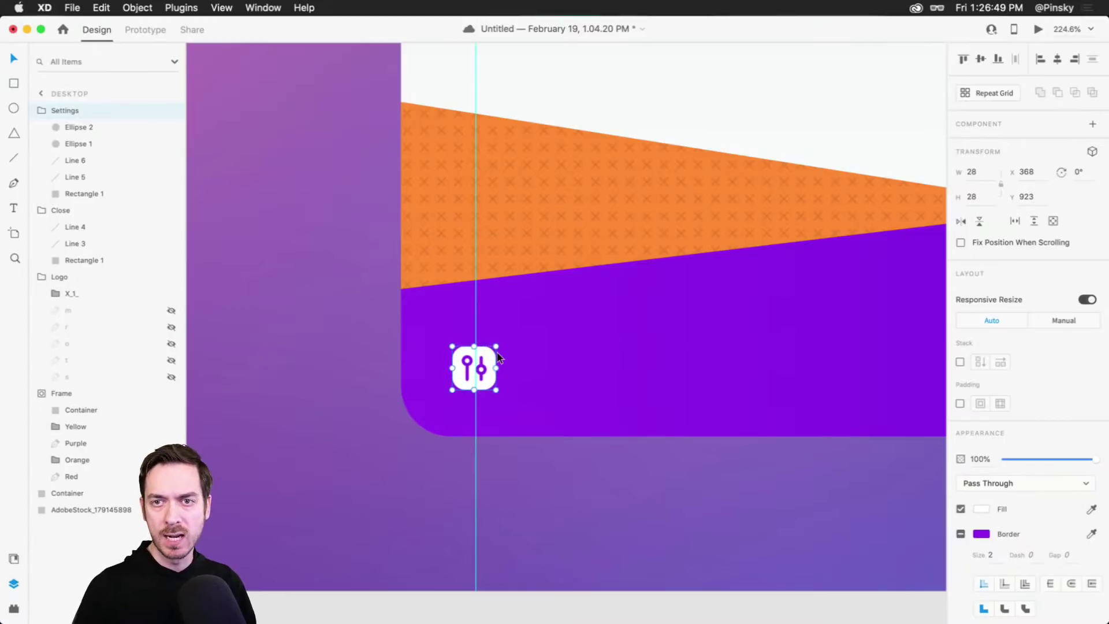
scroll(544, 306, "down", 5)
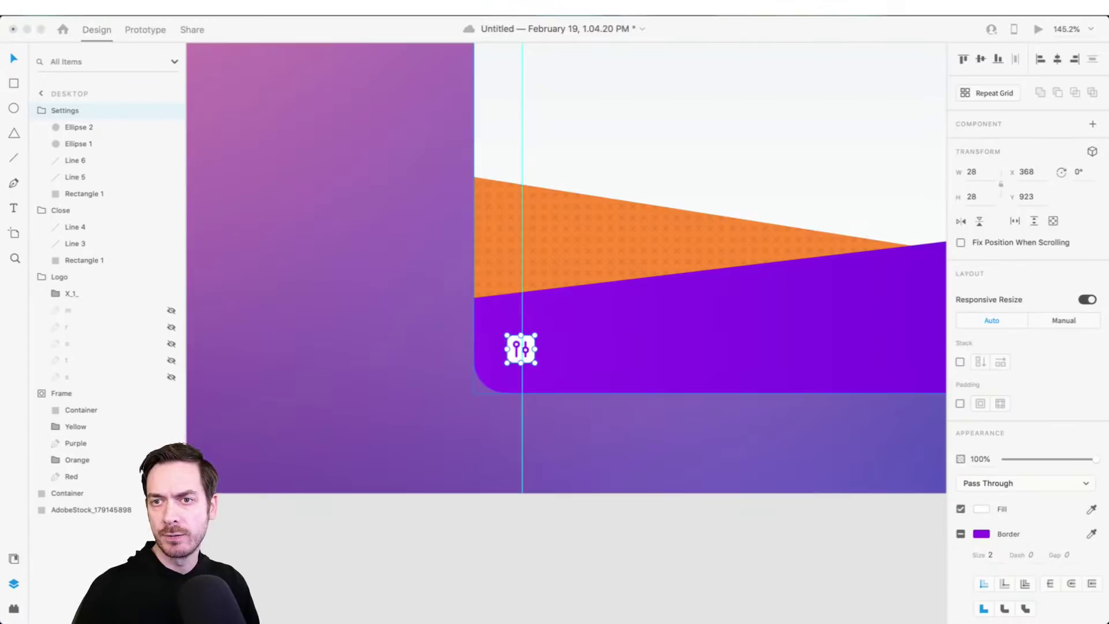
Examine the Settings icon up close, and check how it sits in the overall card layout.
scroll(514, 347, "up", 6)
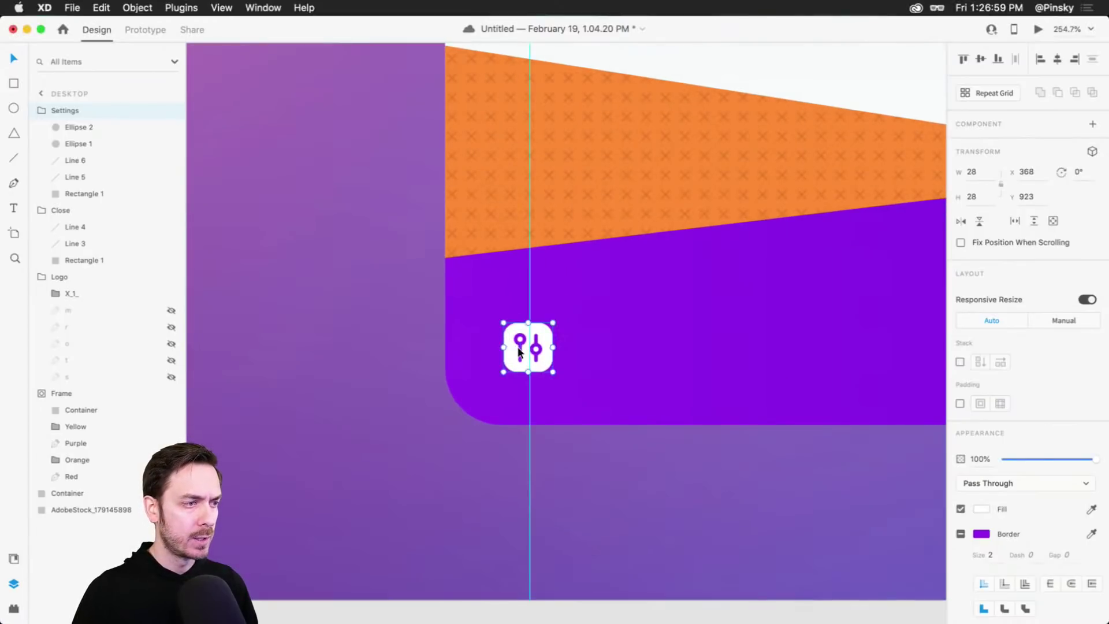
double_click(522, 349)
scroll(522, 346, "up", 5)
scroll(519, 335, "down", 5)
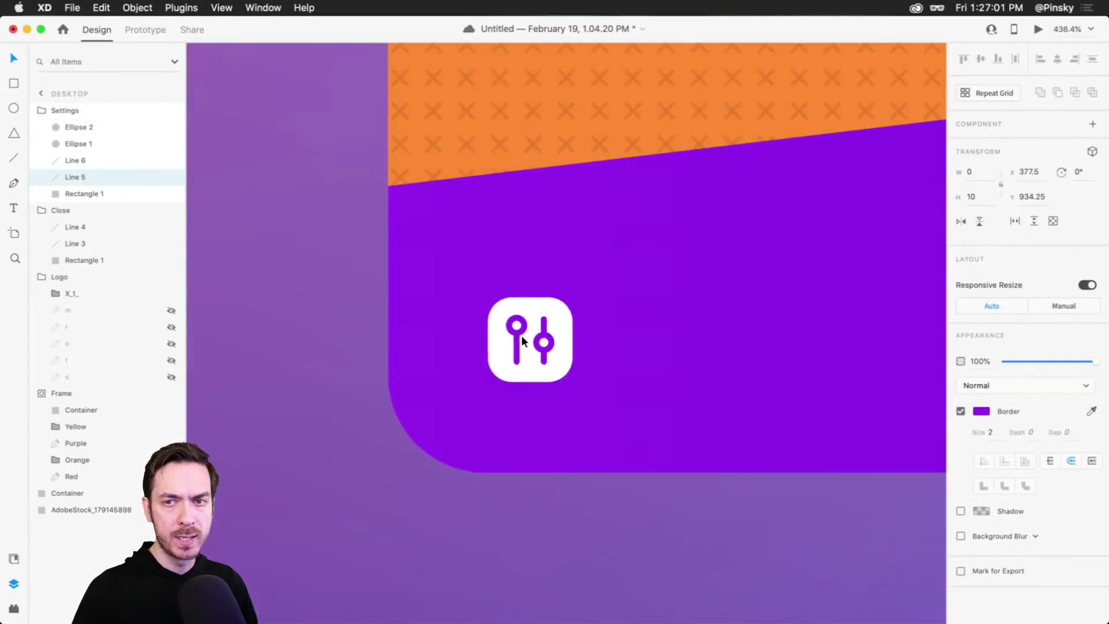
left_click(749, 302)
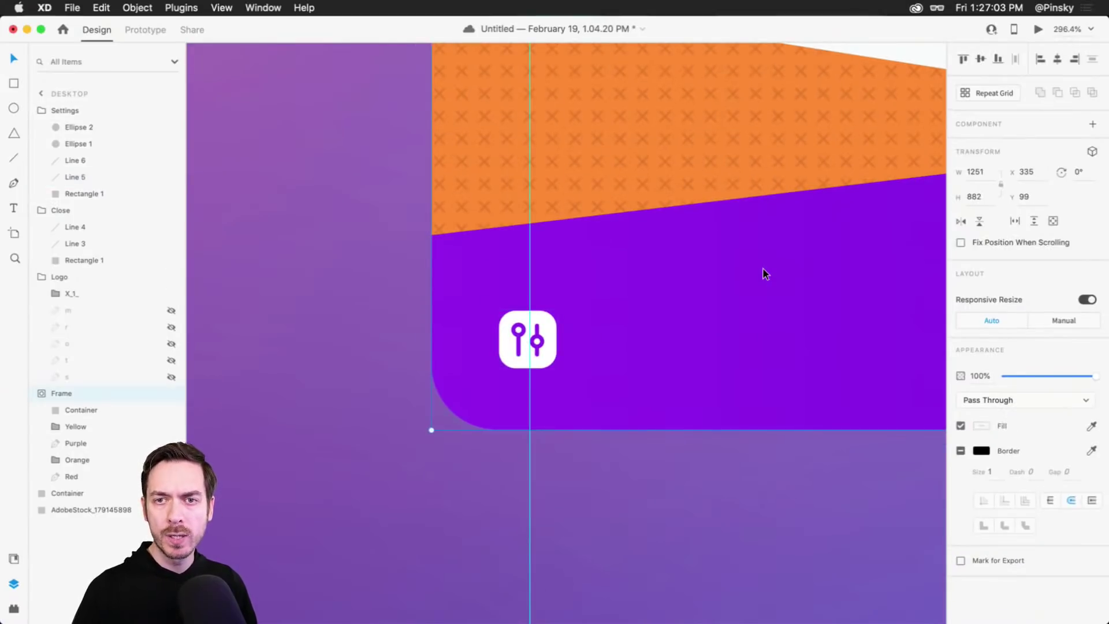
scroll(763, 278, "down", 10)
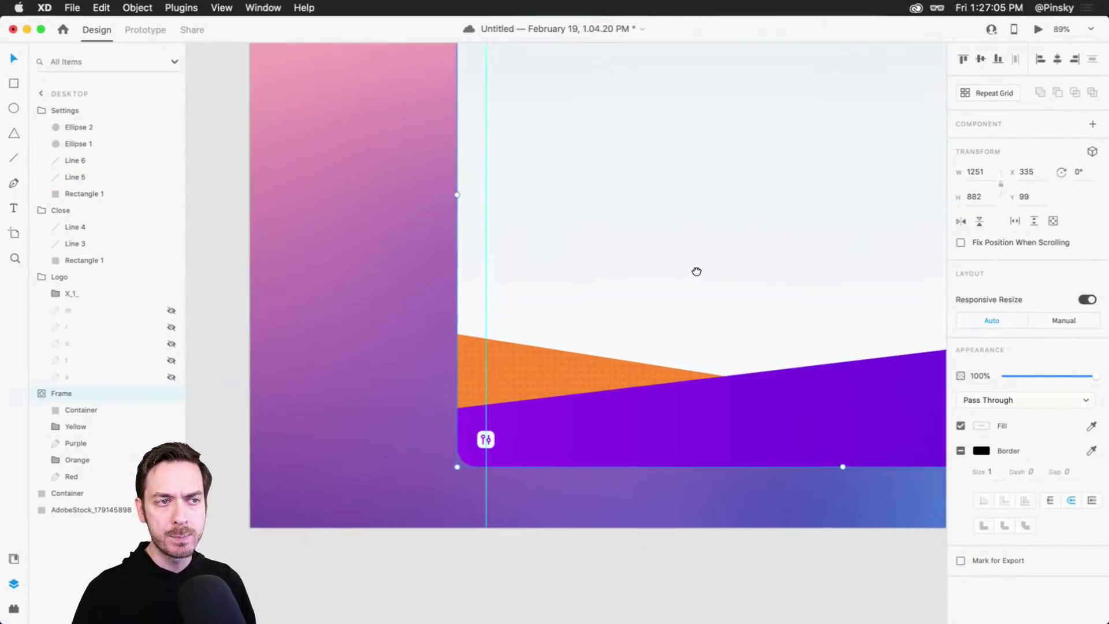
left_click_drag(697, 271, 553, 316)
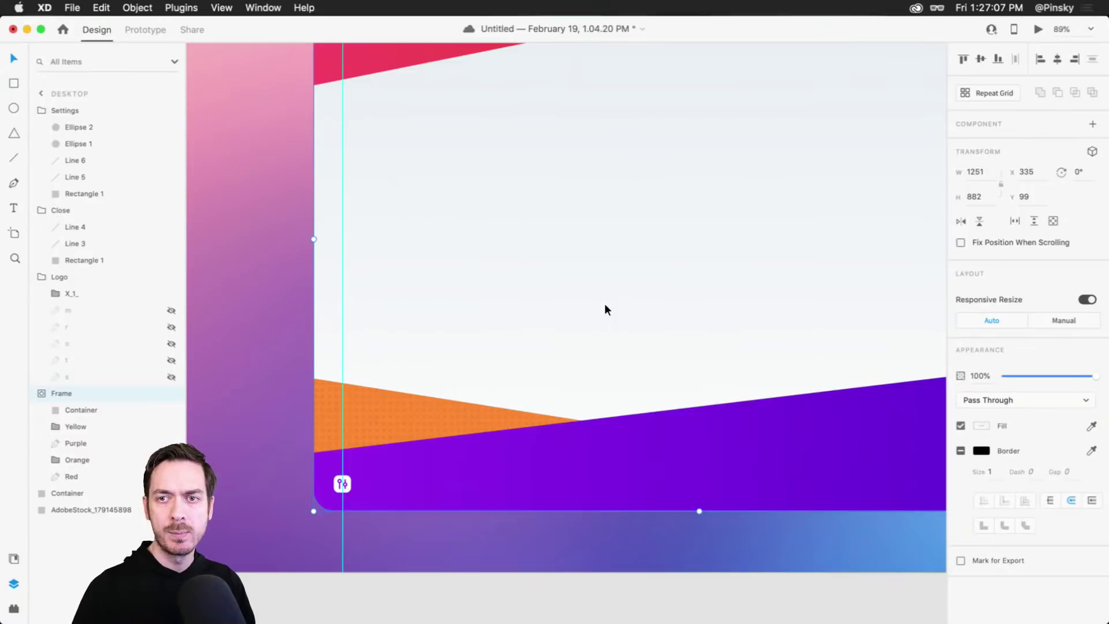
scroll(611, 300, "down", 3)
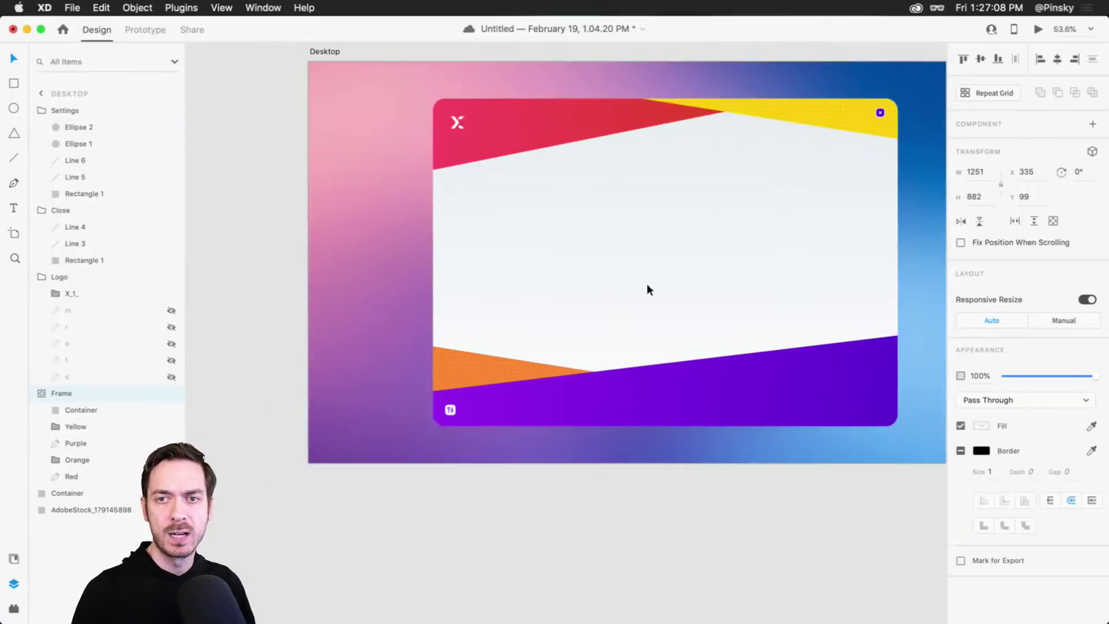
Hide the guides on the Desktop artboard and save the document.
left_click(656, 71)
scroll(656, 144, "right", 3)
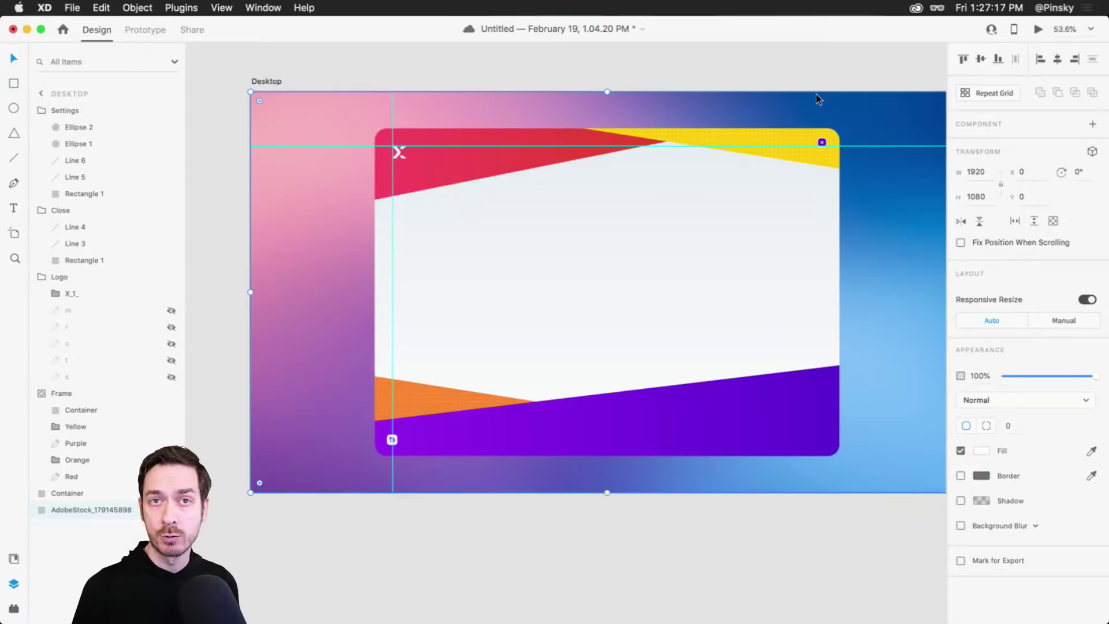
key("super+semicolon")
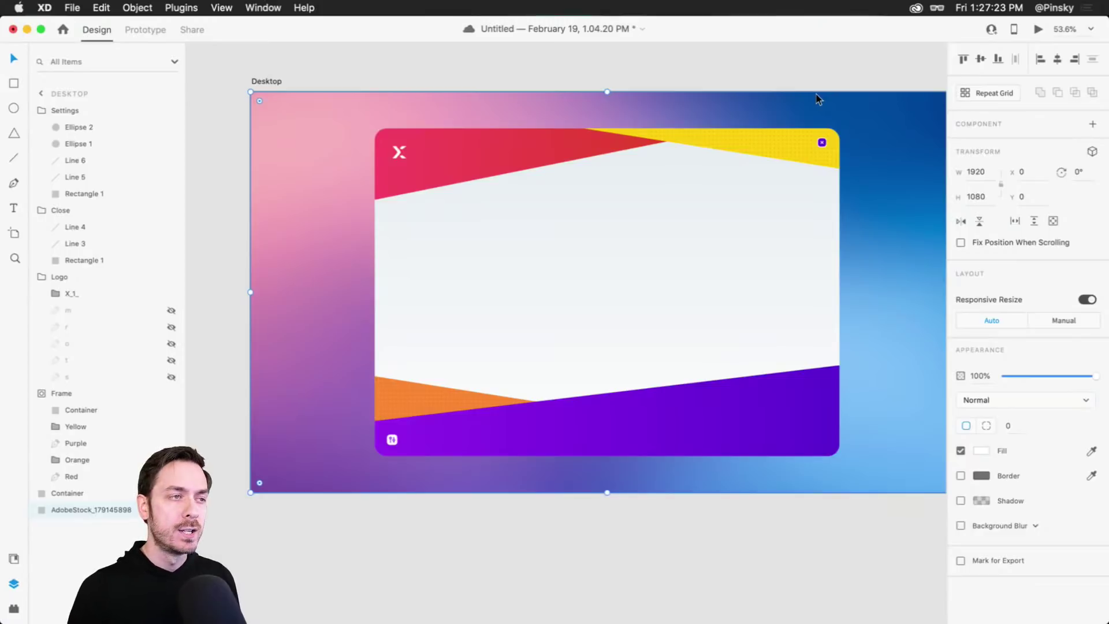
key("super+s")
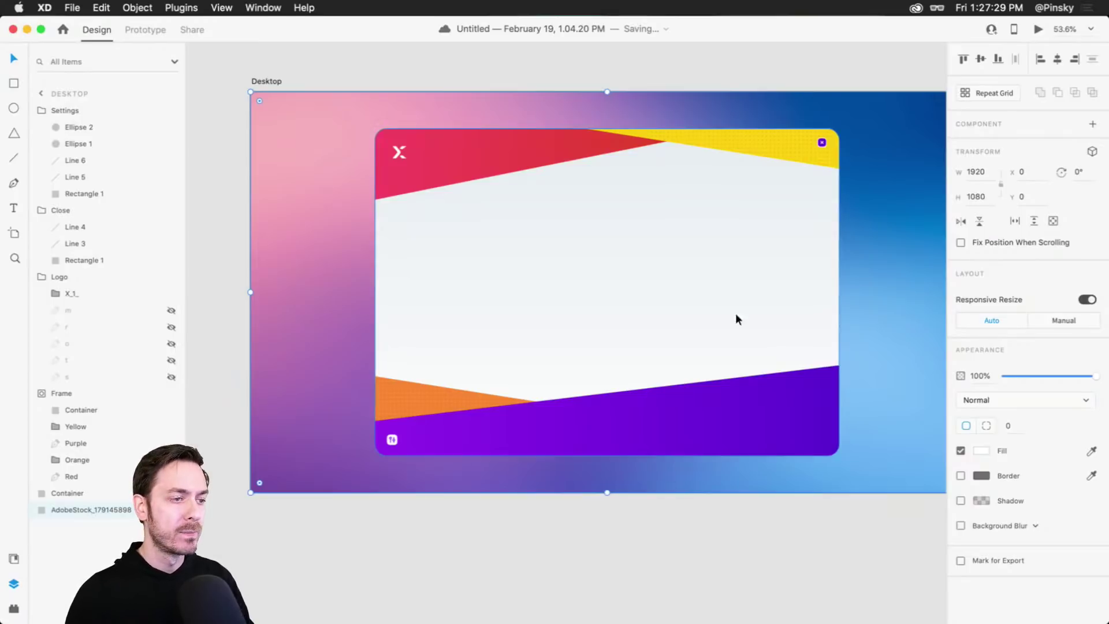
Draw a rectangle about 227 wide and 74 high on the purple shape along the card's bottom.
scroll(616, 454, "up", 5)
scroll(594, 415, "down", 1)
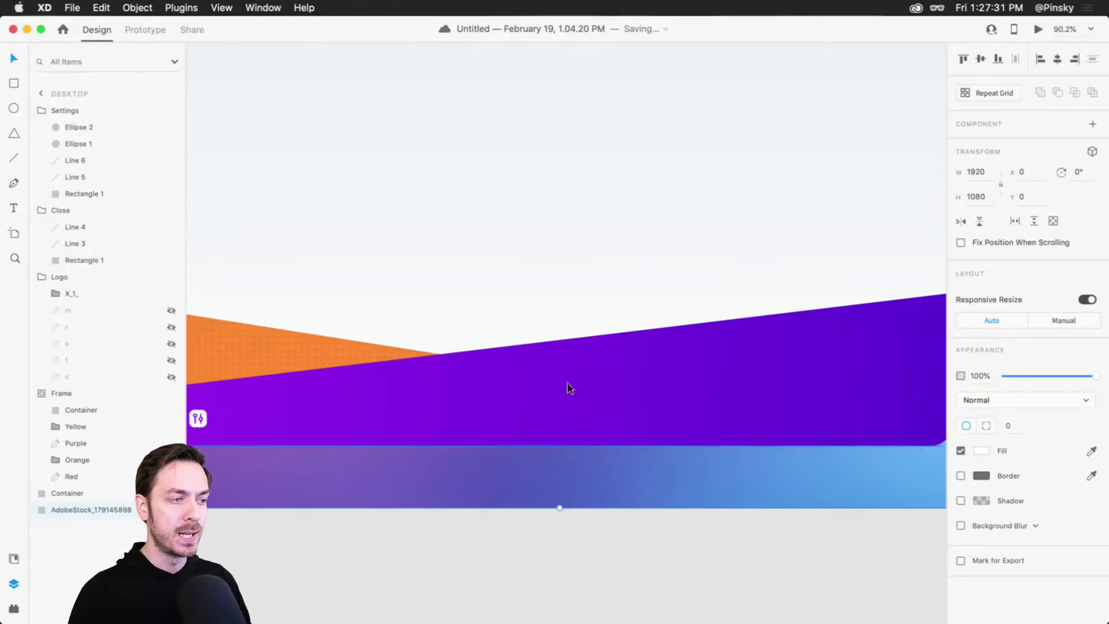
left_click(14, 83)
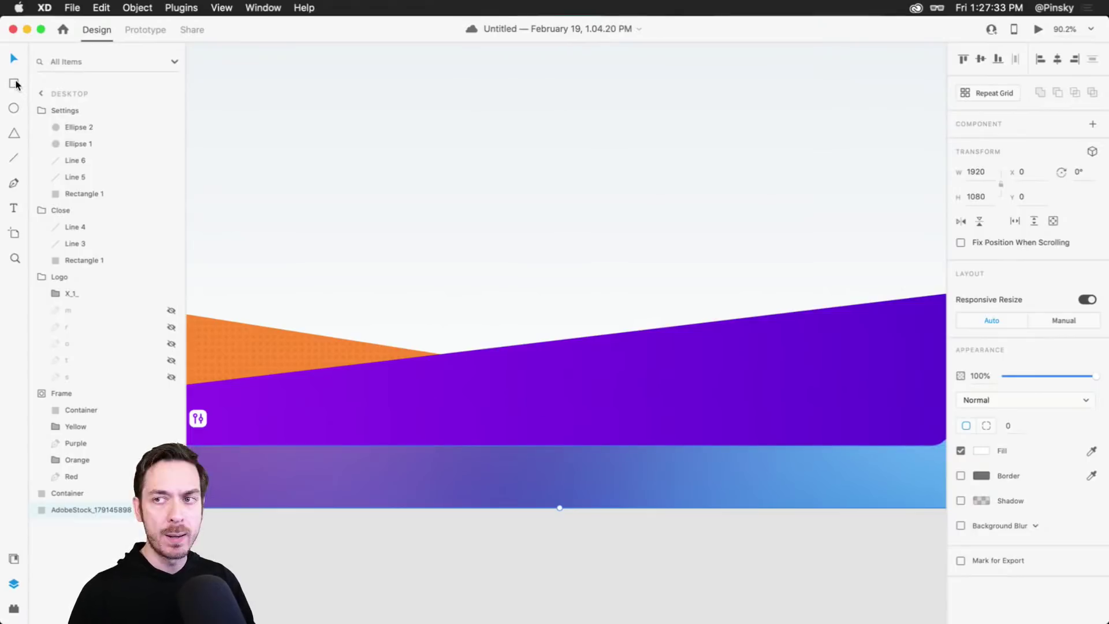
mouse_move(479, 364)
left_mouse_down()
mouse_move(523, 400)
mouse_move(621, 413)
left_mouse_up()
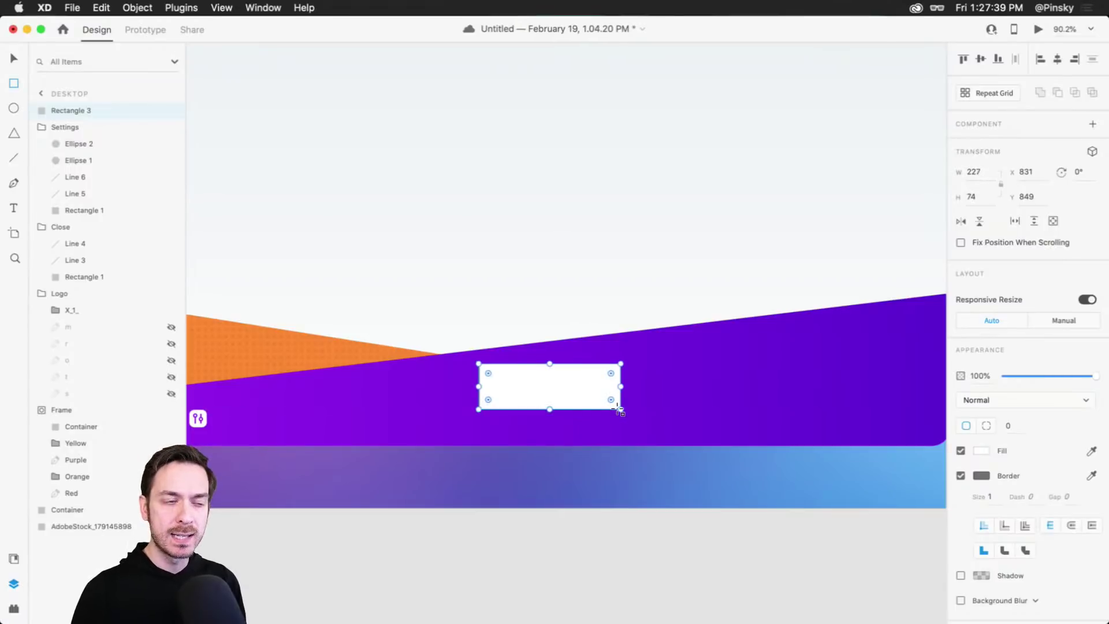
Round the new rectangle into a pill with corner radius 37 and reduce its height to 64.
key("v")
left_click_drag(574, 382, 418, 383)
left_click(627, 383)
left_click(574, 354)
Move the white pill to X 758, Y 870 on the purple shape and remove its border.
scroll(516, 345, "left", 3)
scroll(545, 396, "up", 3)
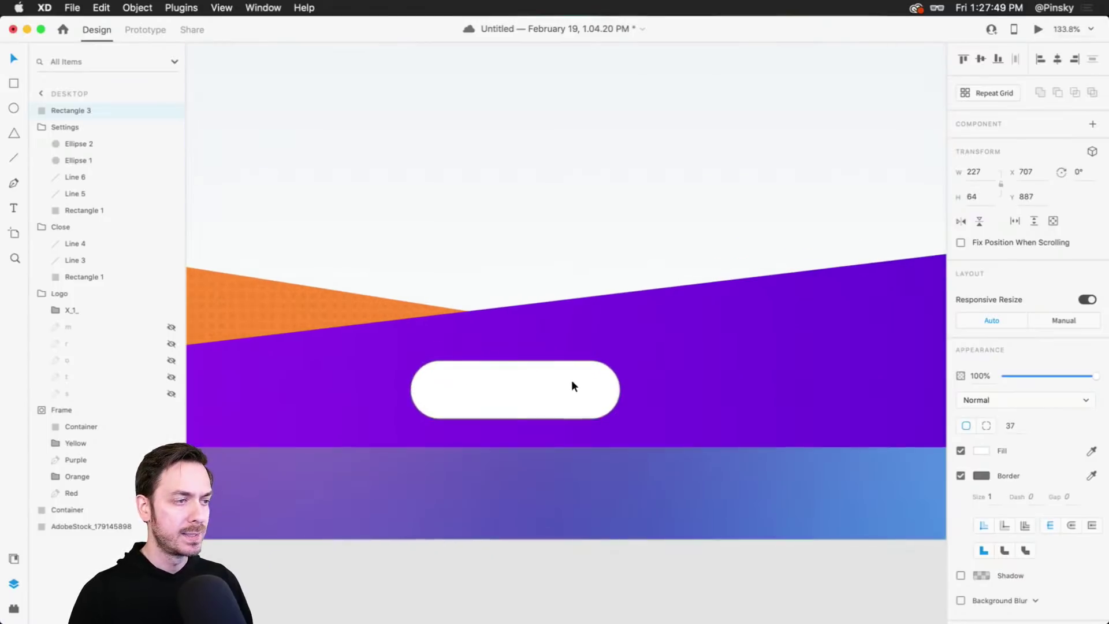
left_click_drag(572, 384, 530, 354)
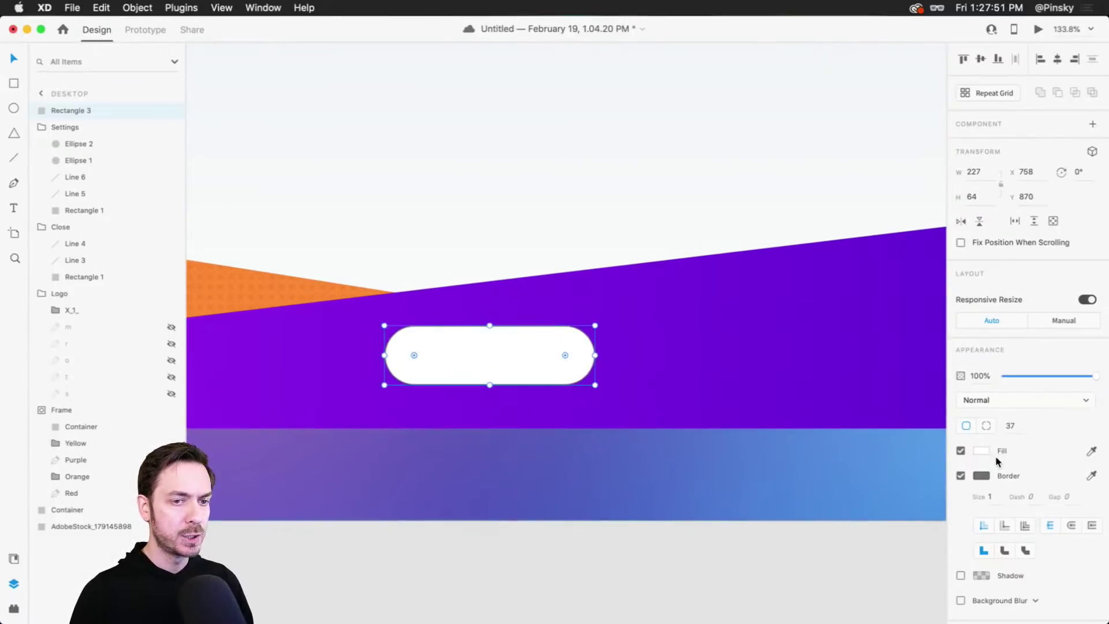
left_click(960, 475)
Add the text "Create new wallet" on the white pill, filled with purple sampled from the shape behind it.
key("t")
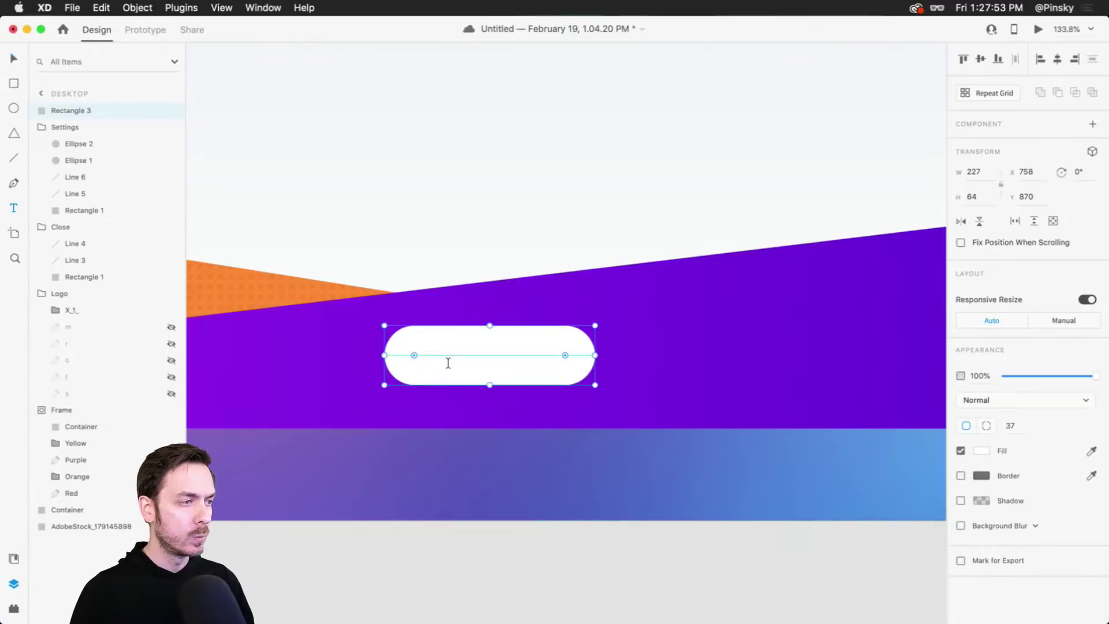
left_click(453, 362)
type("Crea")
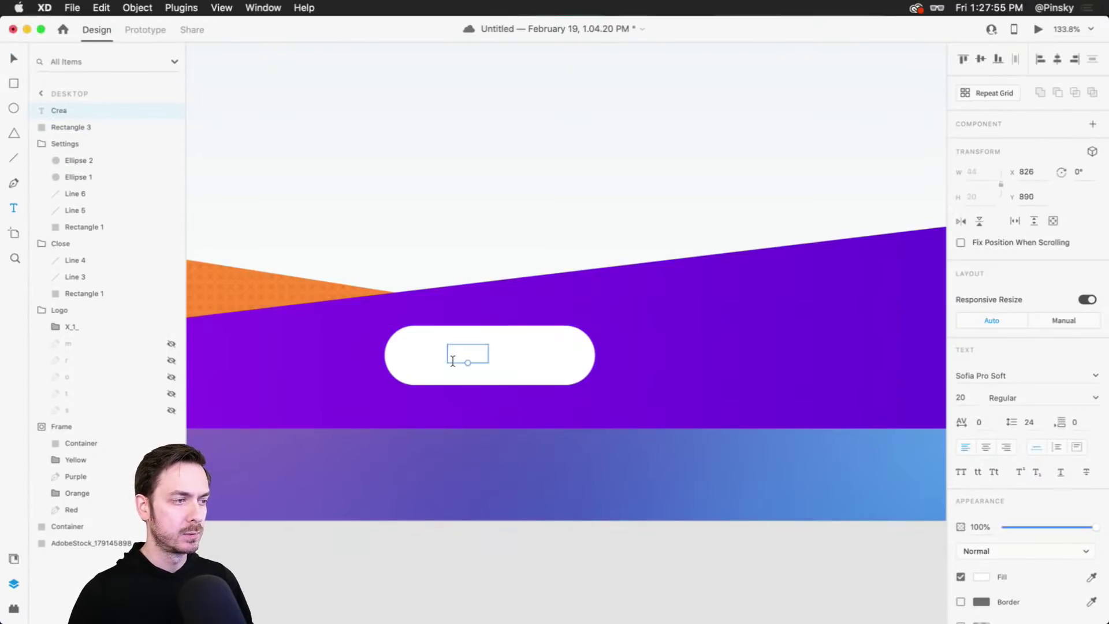
left_click(1092, 576)
left_click(638, 338)
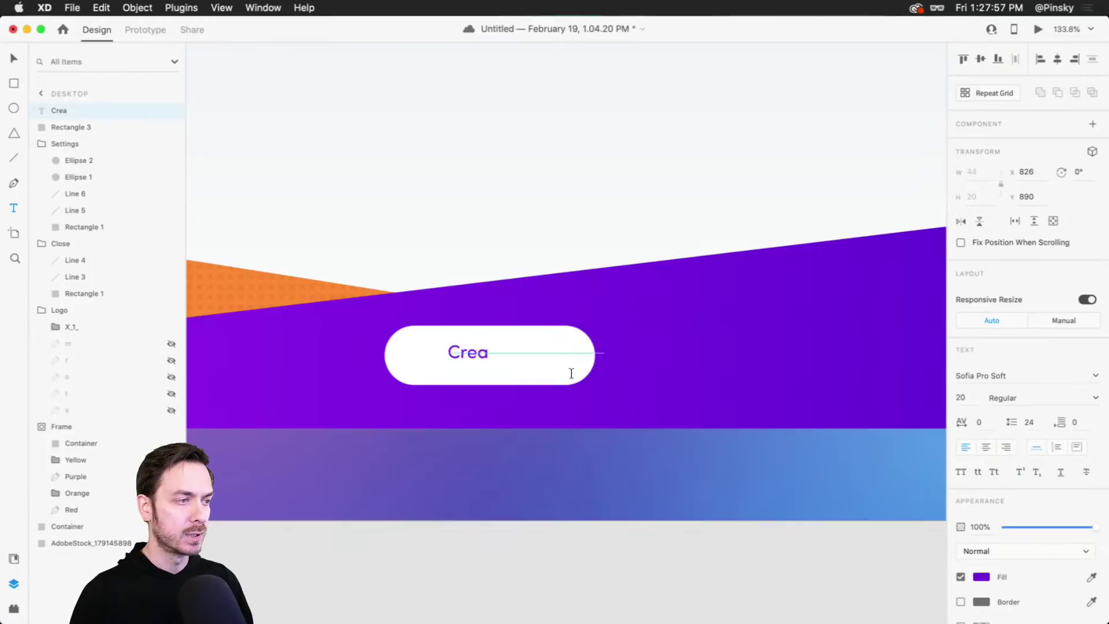
double_click(471, 362)
type("Create ")
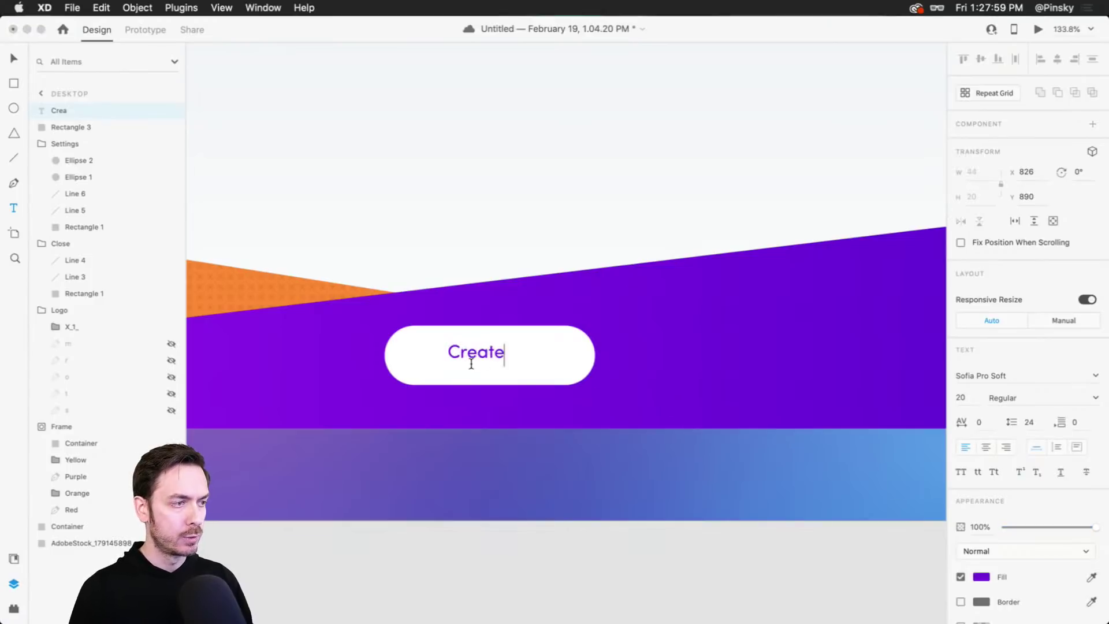
type("new wallet")
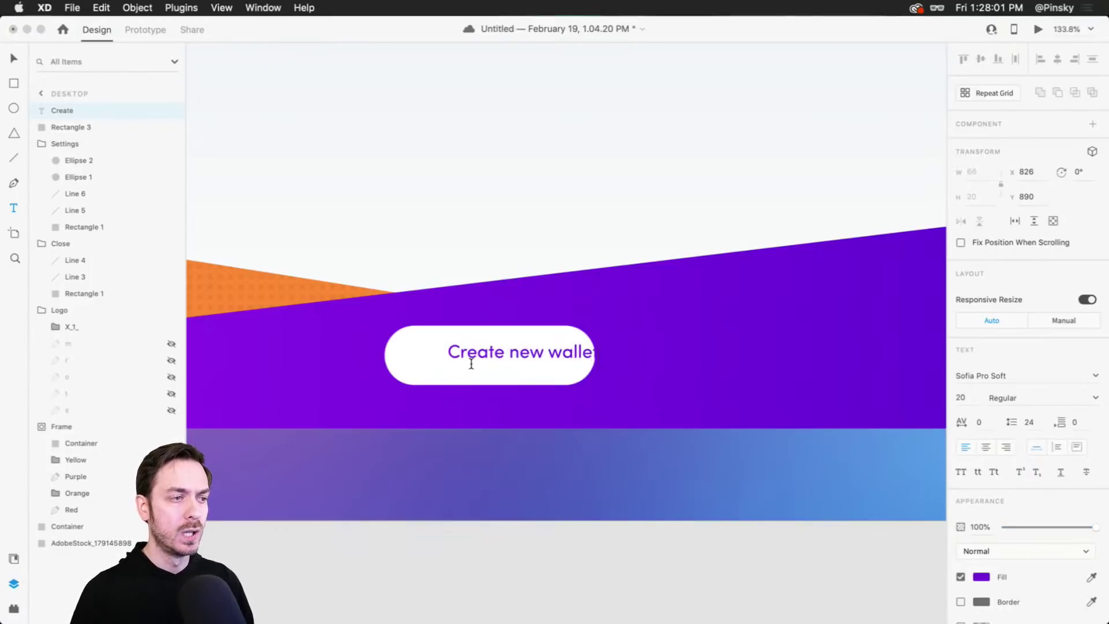
key("Escape")
Centre-align the button text and centre it within the pill at X 791, Y 892.
left_click_drag(549, 351, 518, 353)
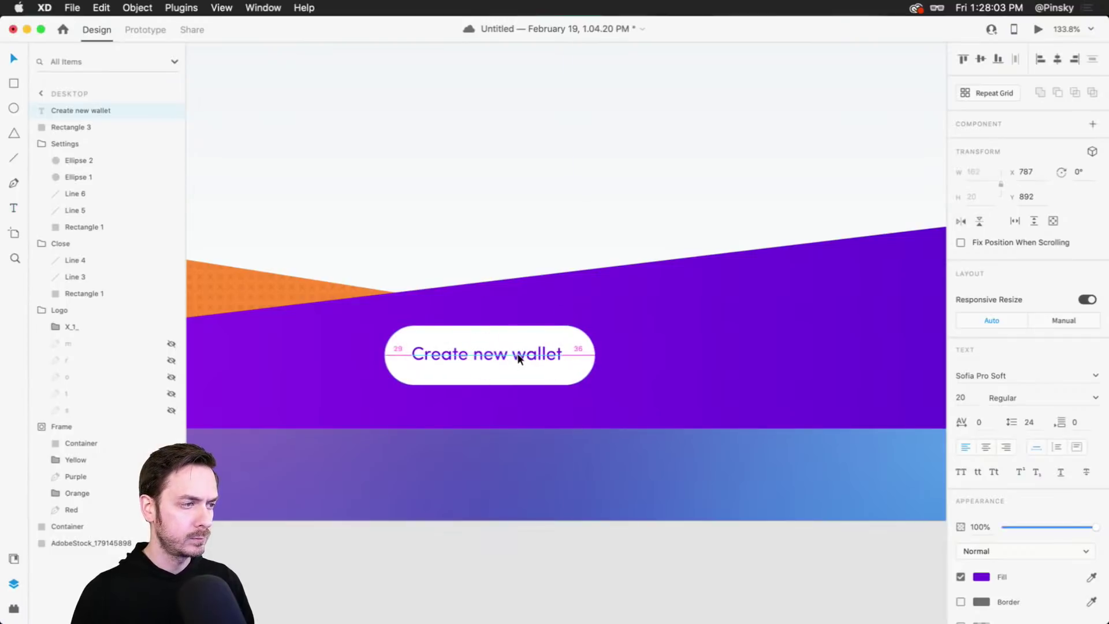
left_click(986, 447)
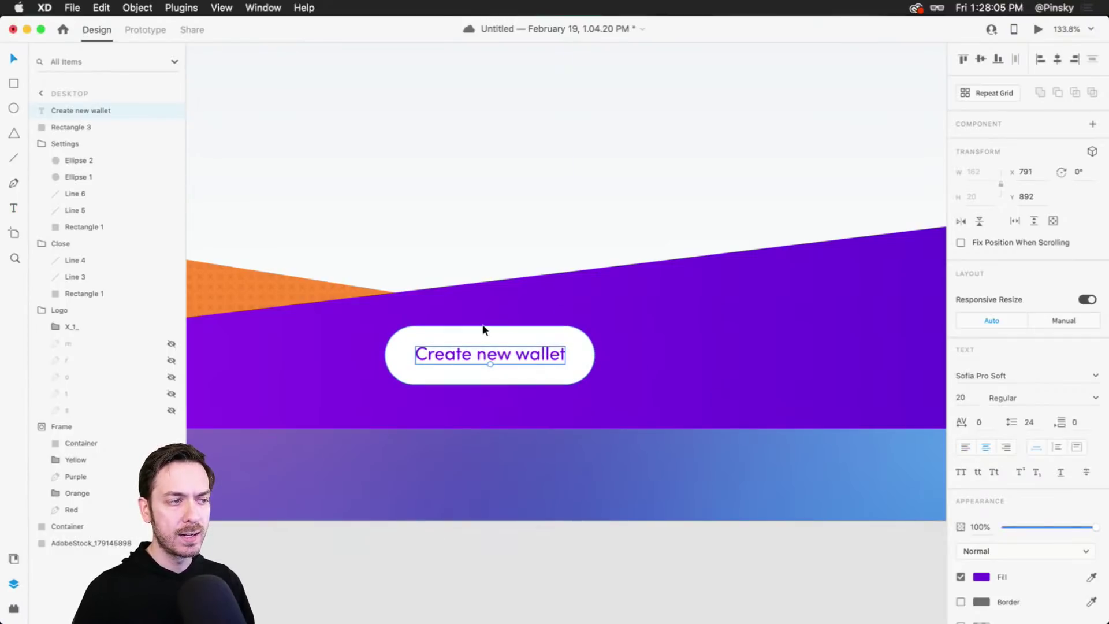
scroll(453, 333, "up", 3)
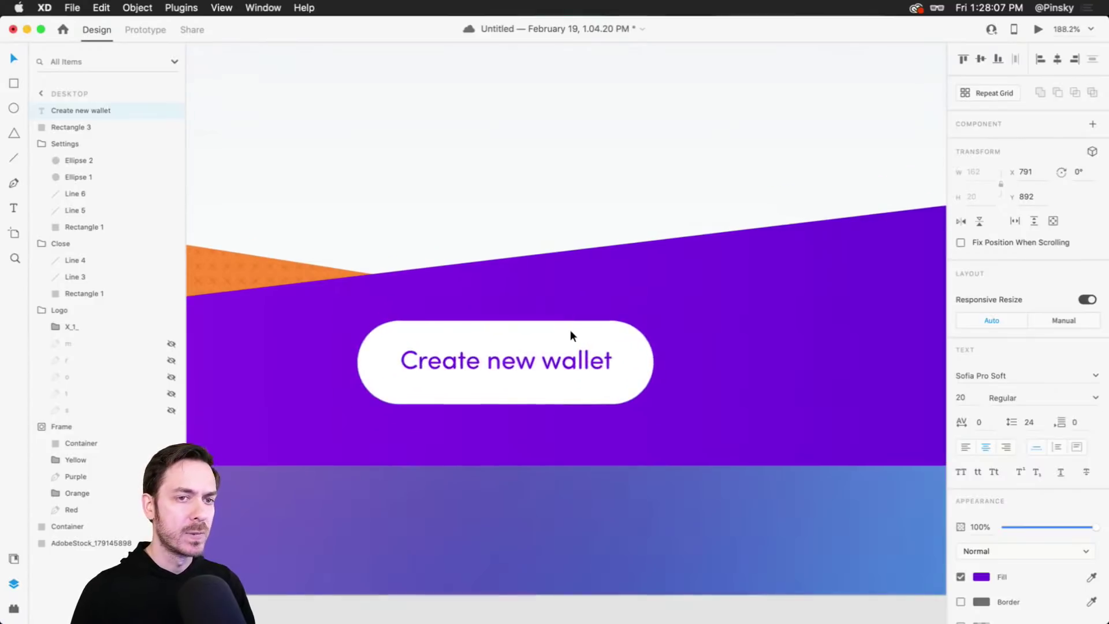
Change the font of the "Create new wallet" text to Museo Slab.
scroll(570, 330, "left", 3)
scroll(571, 331, "down", 2)
left_click(1036, 386)
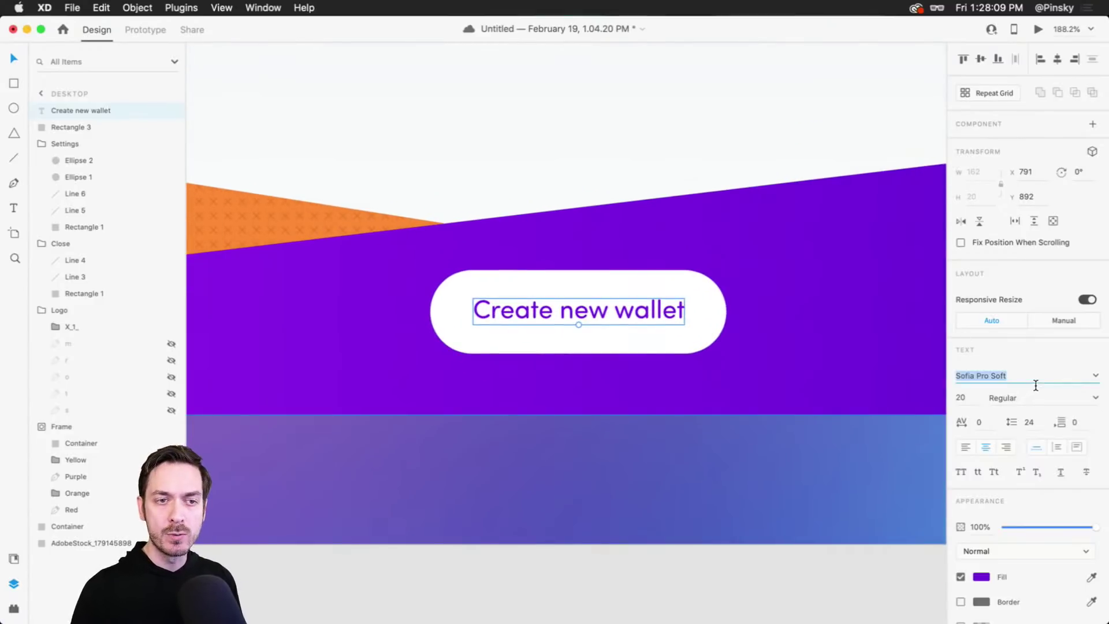
type("Museo")
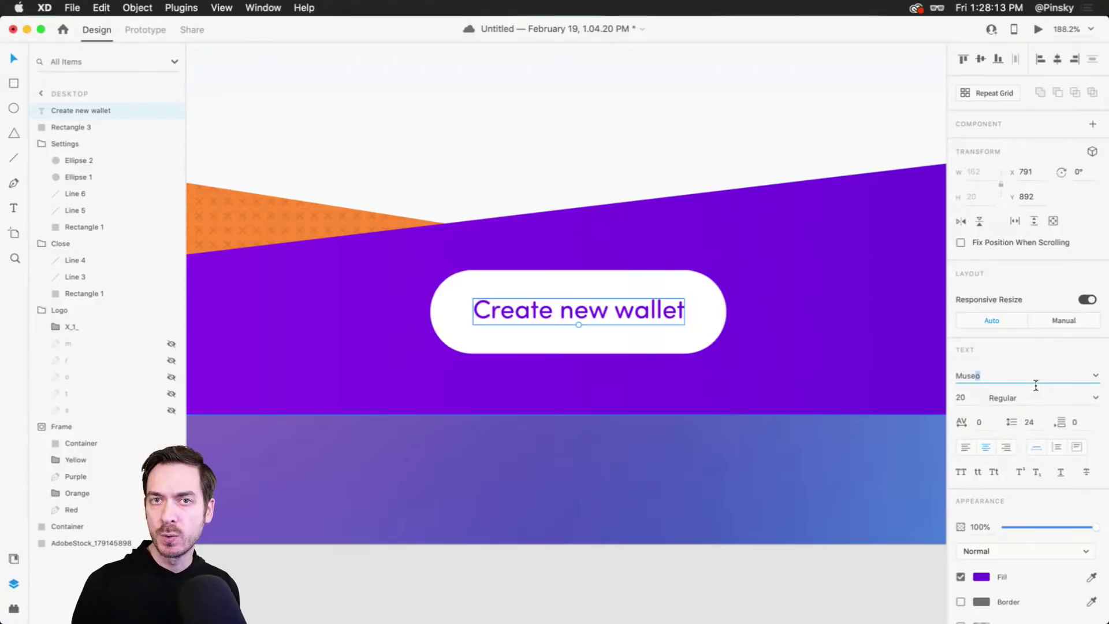
key("Return")
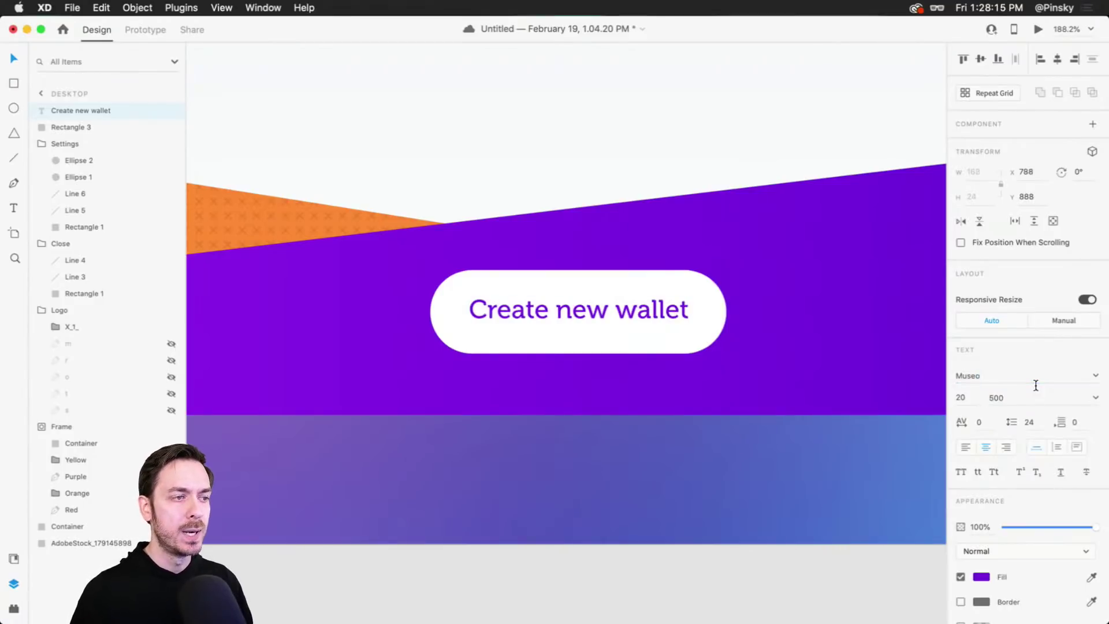
left_click(1096, 376)
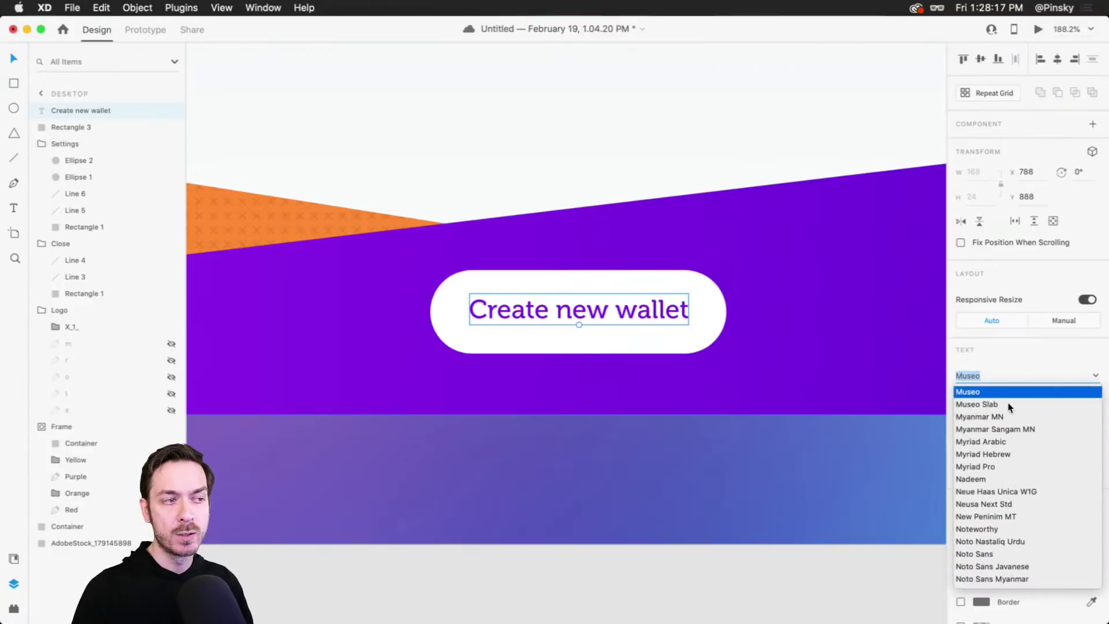
left_click(1009, 404)
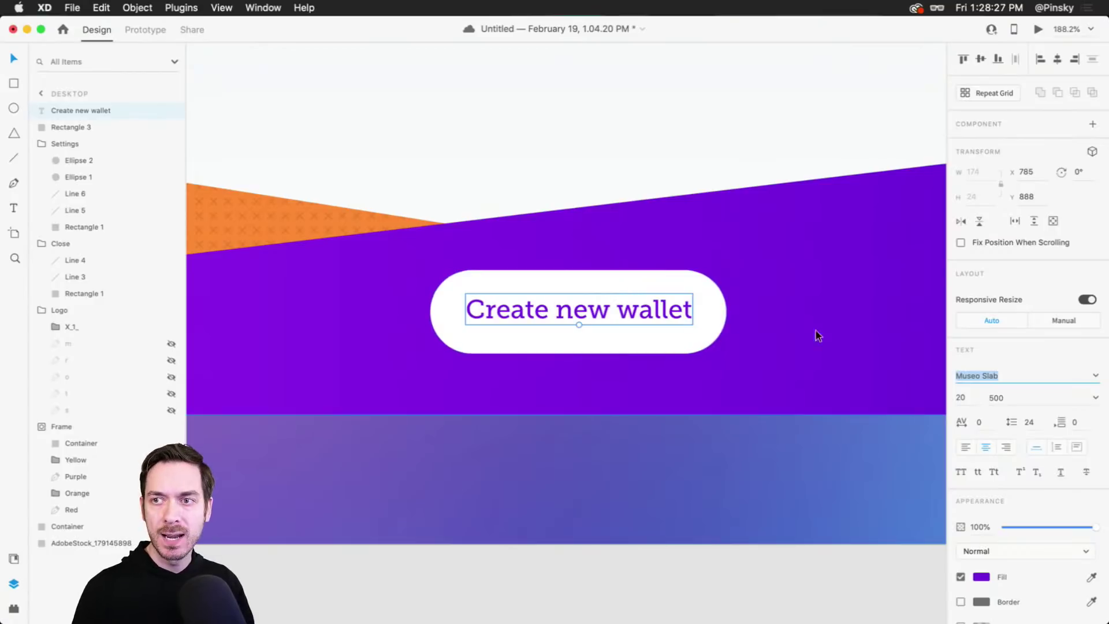
Set the button text's weight to 700 and lower it to Y 890, vertically centred in the pill.
left_click(1097, 398)
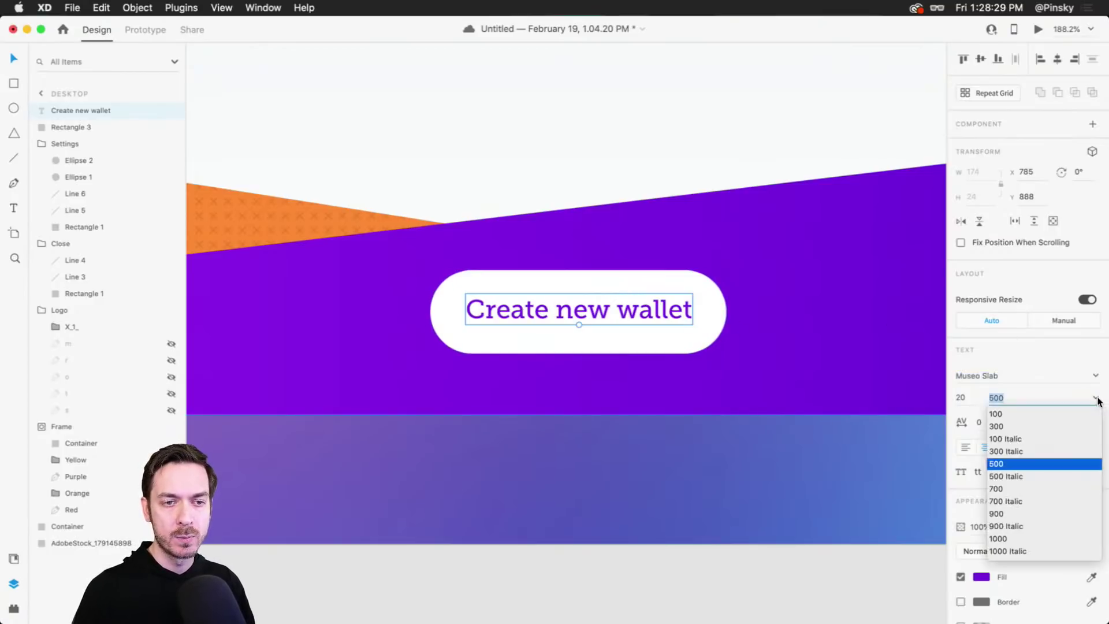
left_click(1006, 489)
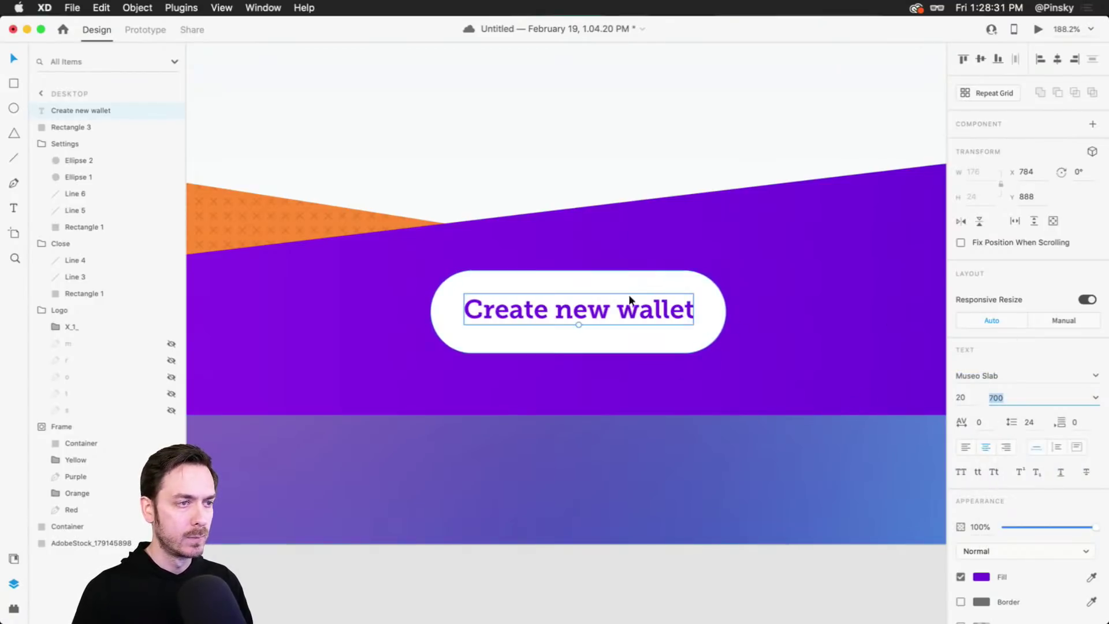
left_click_drag(626, 303, 625, 308)
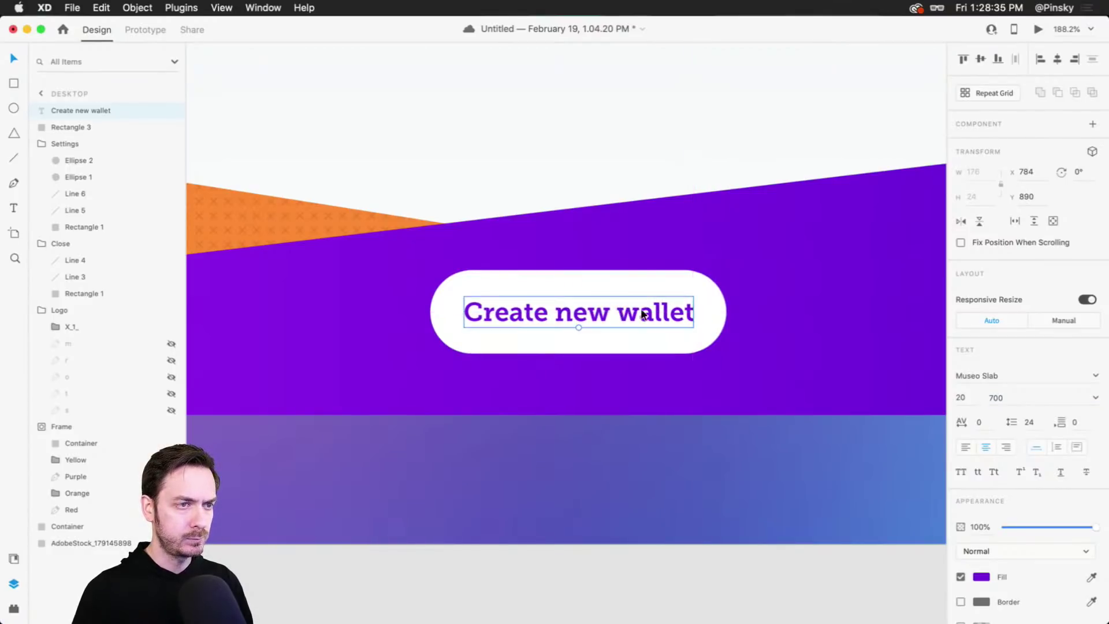
Group the white pill with its text, name the group Button, and collapse it in the layer list.
left_click(711, 308)
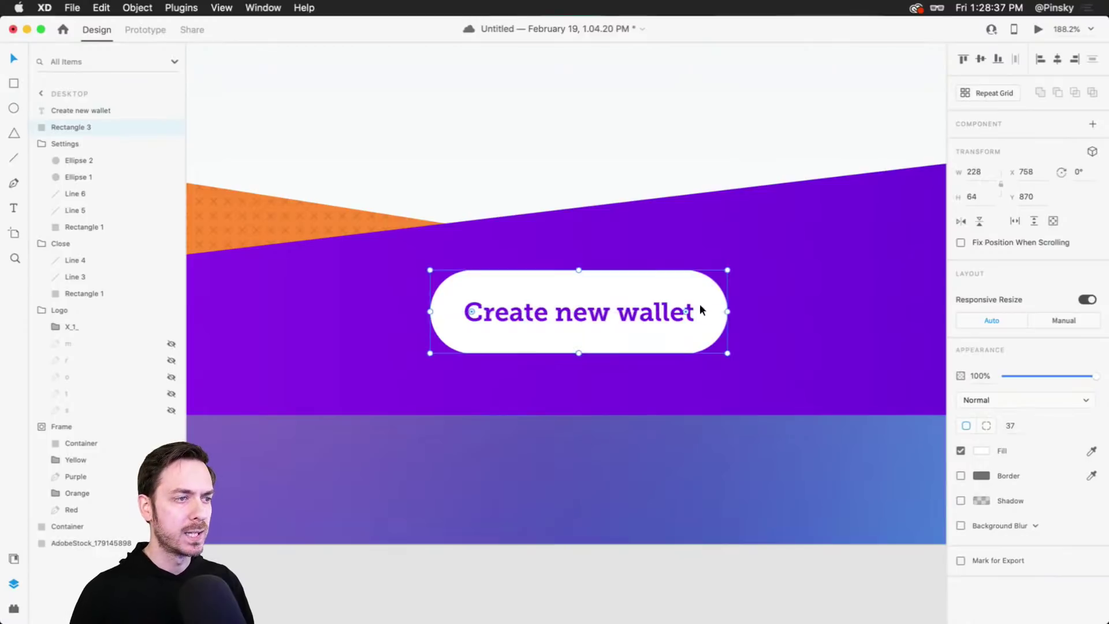
left_click(669, 304, "shift")
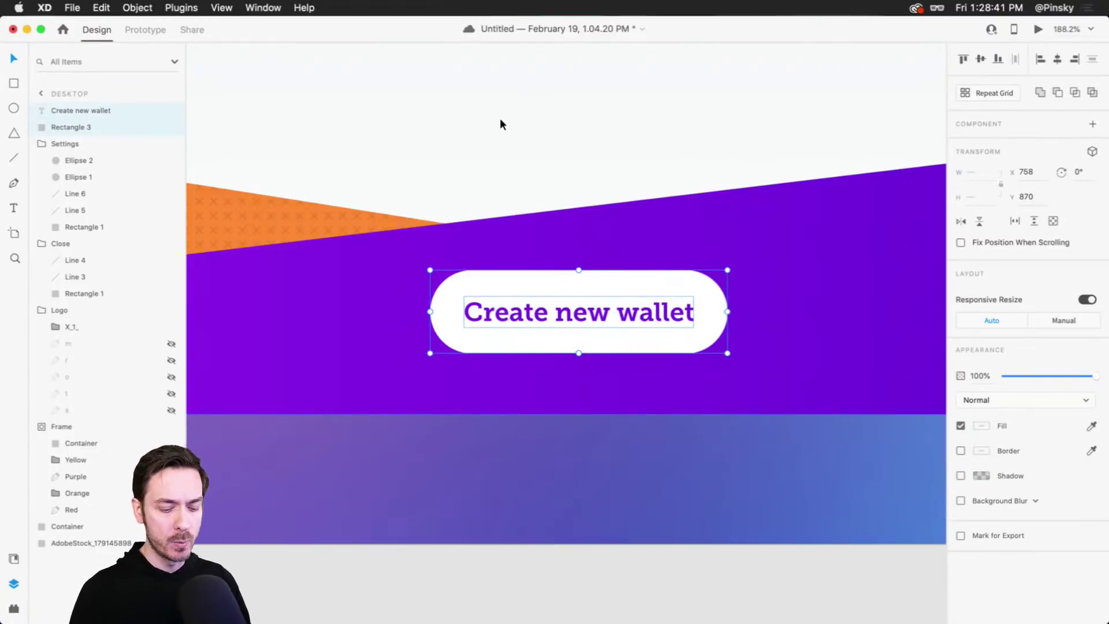
key("super+g")
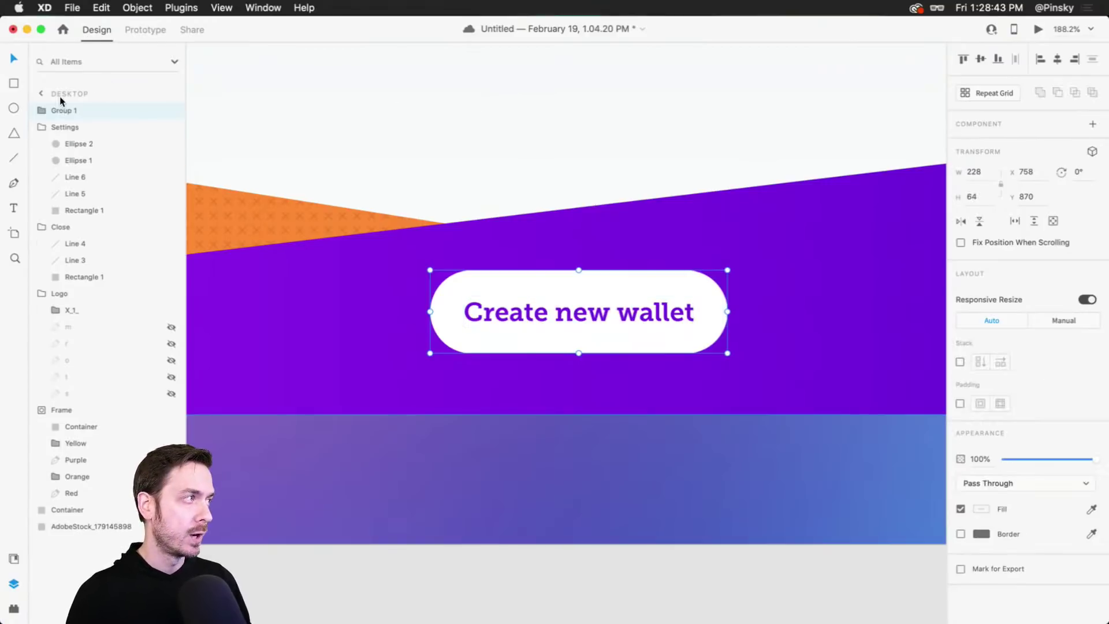
double_click(61, 111)
type("Button")
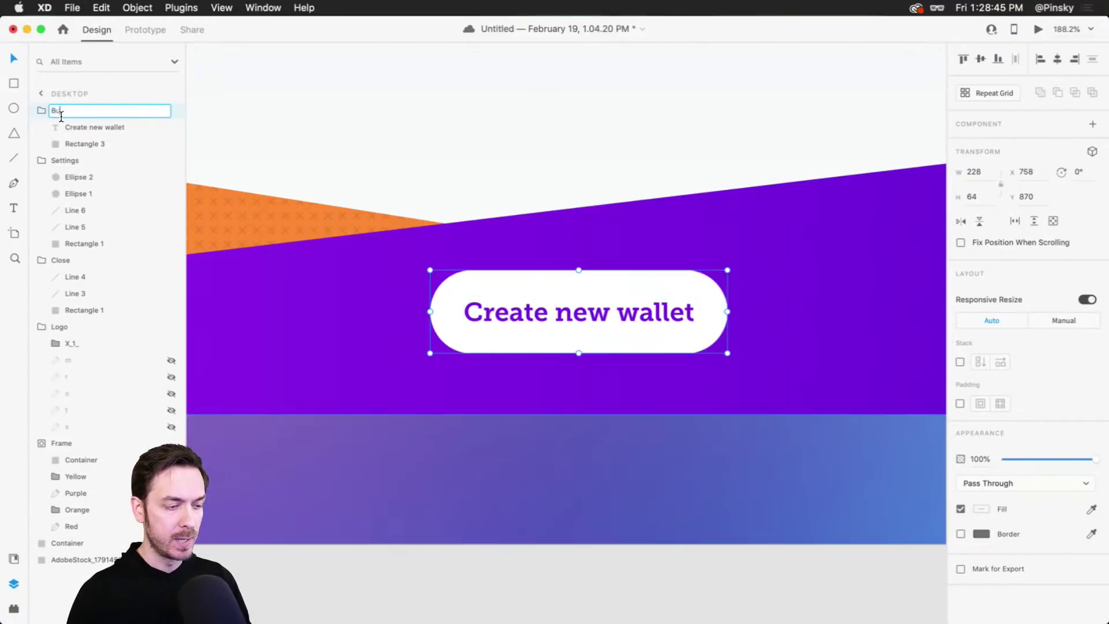
key("Return")
left_click(41, 111)
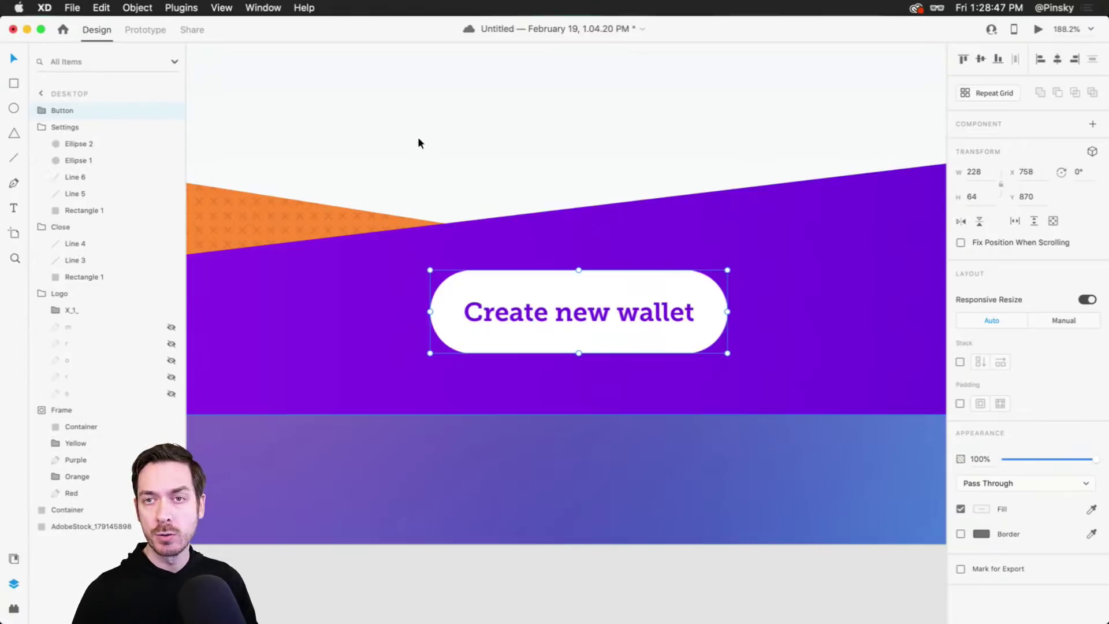
Convert the Button group into a component and preview the desktop design.
left_click(1091, 127)
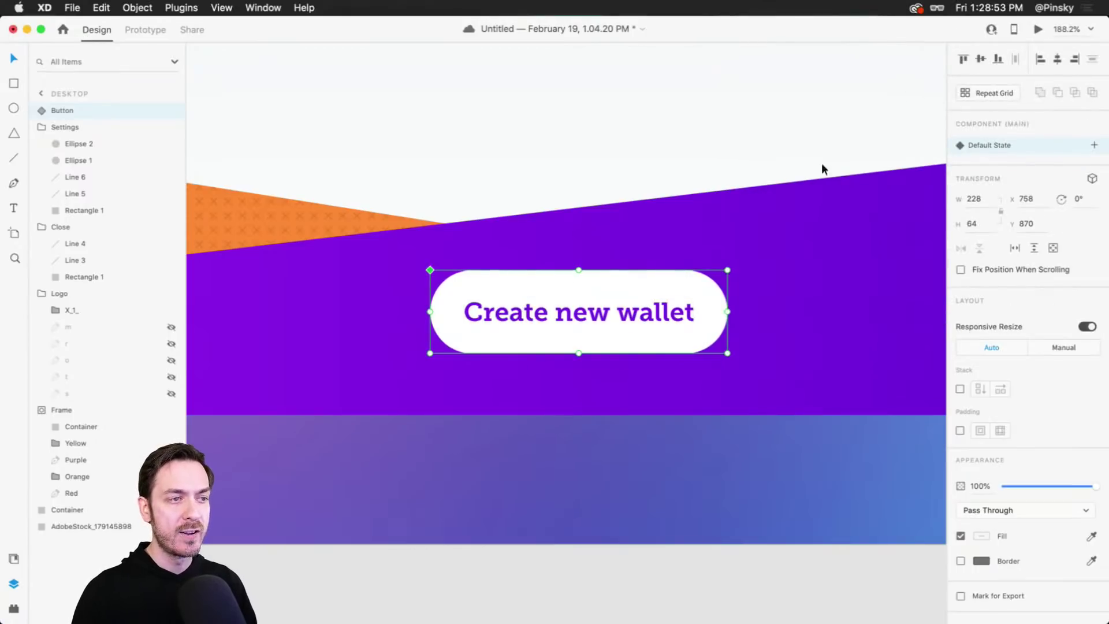
left_click(1039, 29)
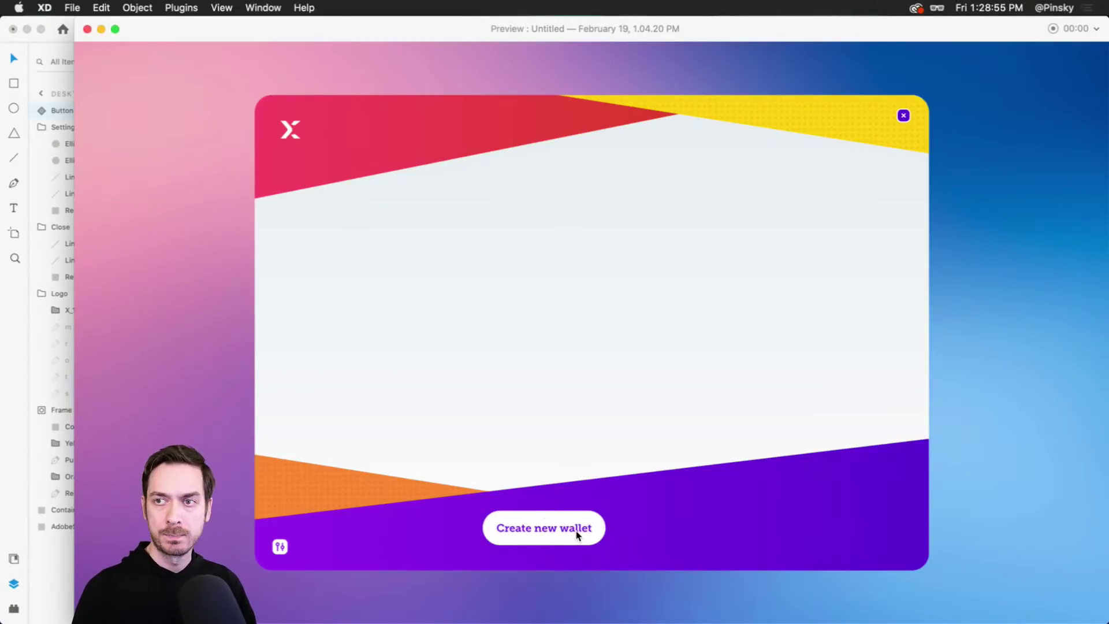
key("super+w")
Set the weight of the "Create new wallet" text to 900 and check it in the preview.
double_click(566, 312)
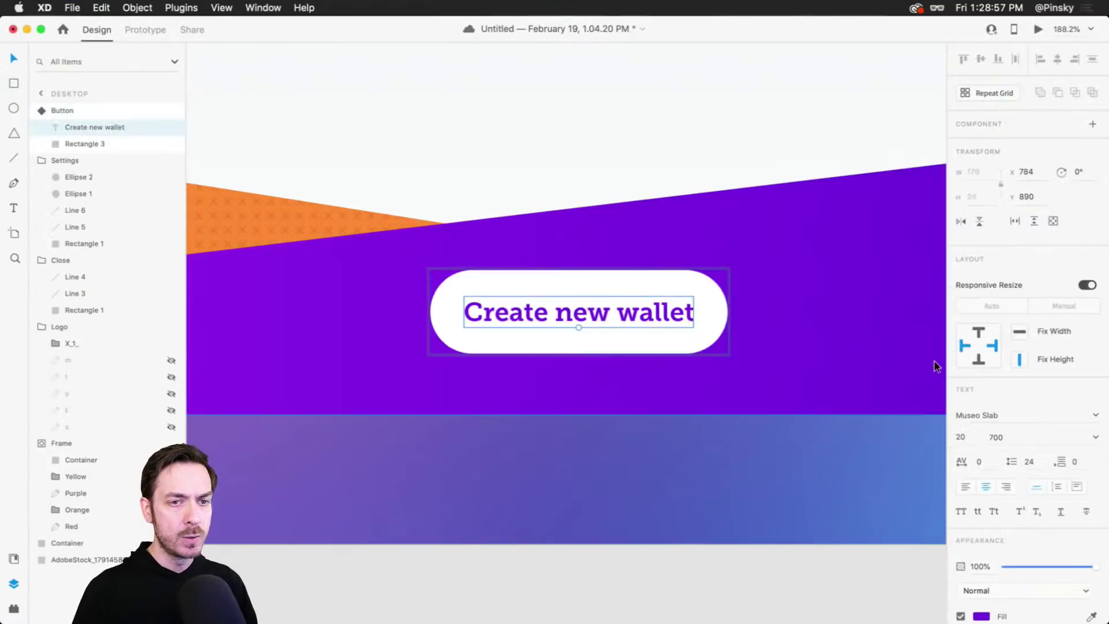
left_click(1095, 437)
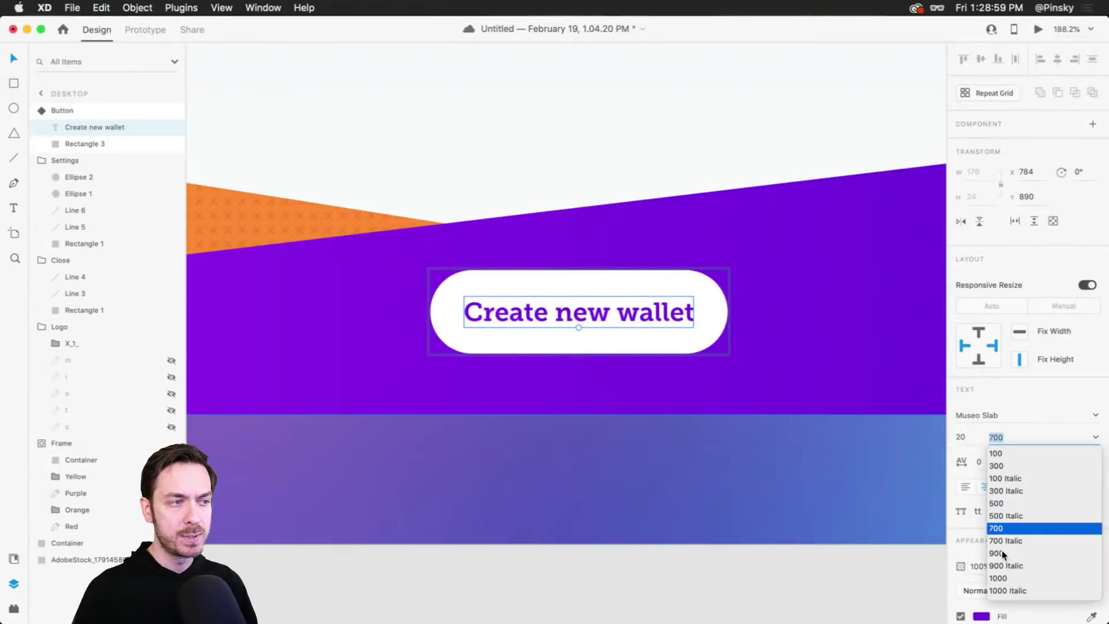
left_click(1002, 552)
key("super+Return")
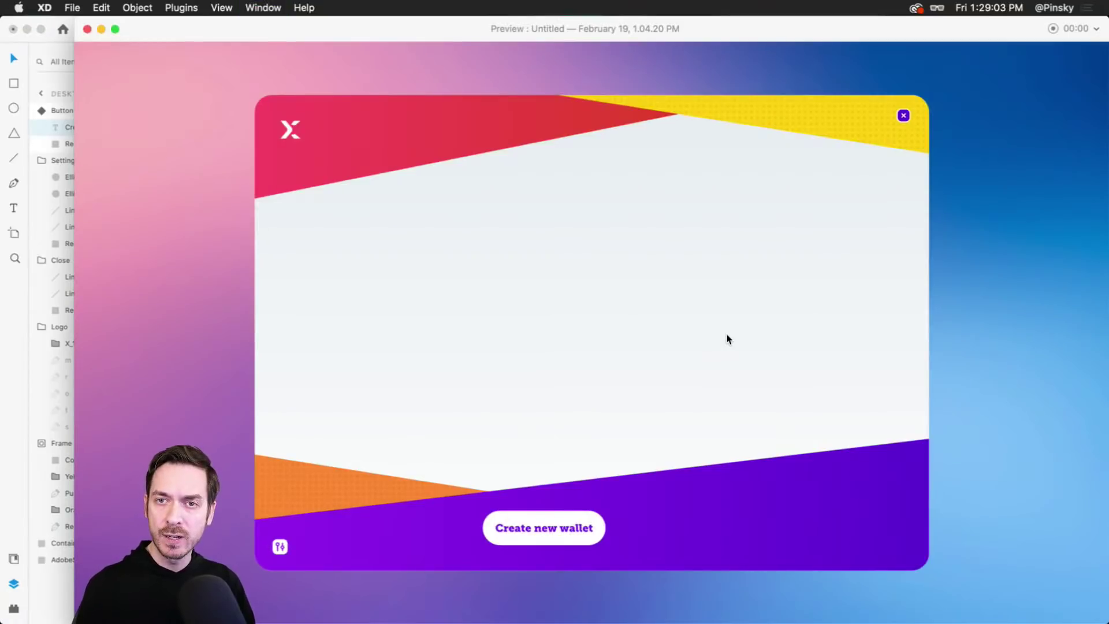
key("super+w")
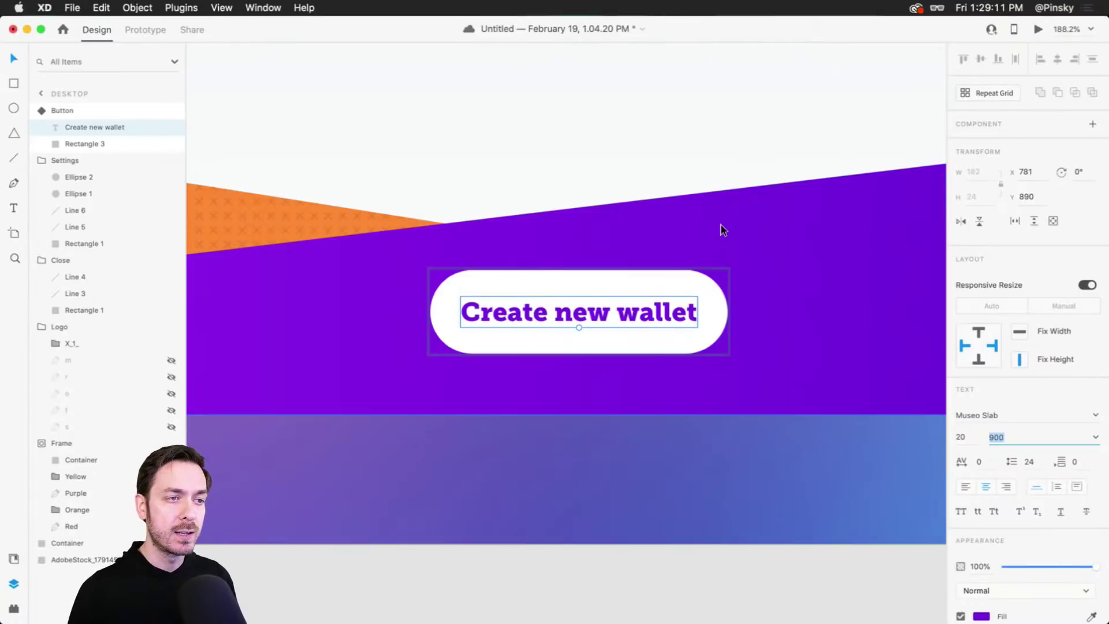
double_click(677, 282)
key("super+z")
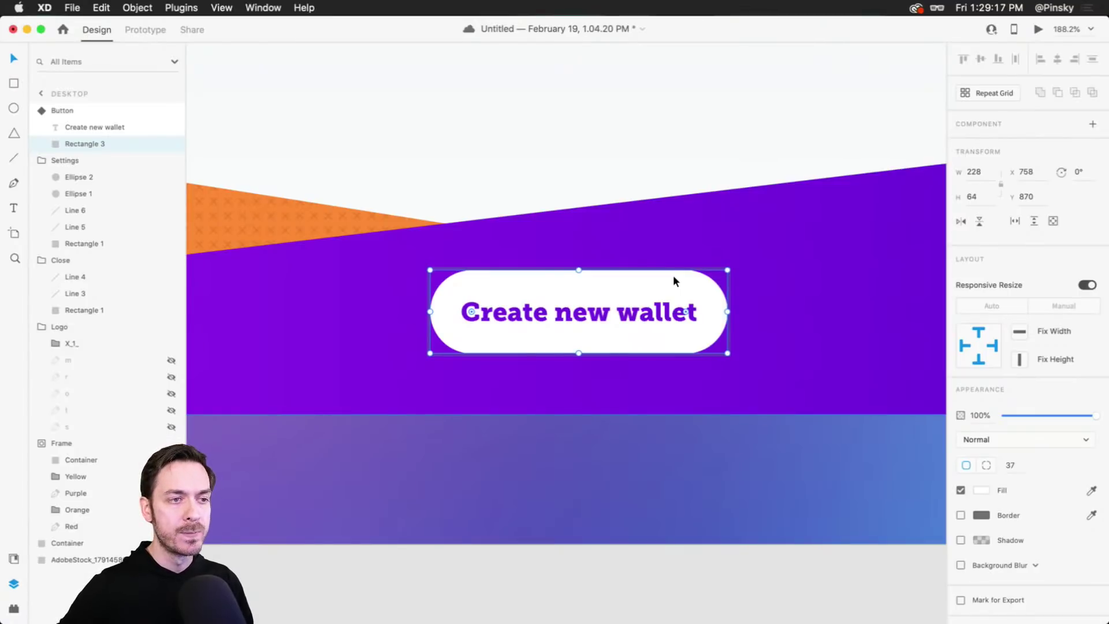
left_click_drag(674, 276, 674, 280)
left_click(698, 309)
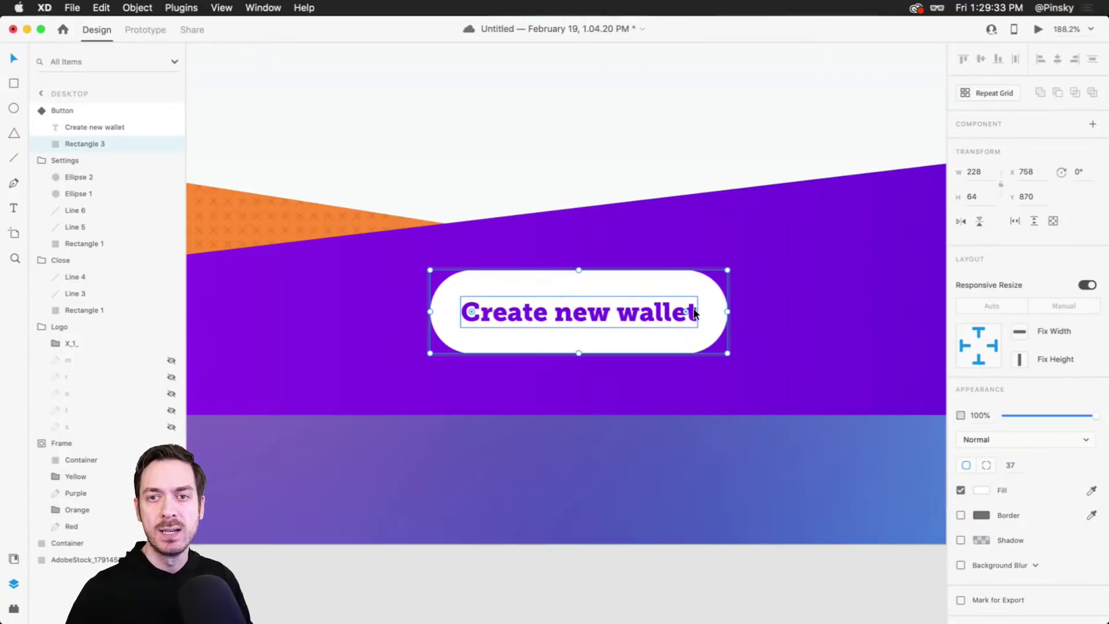
left_click(717, 268)
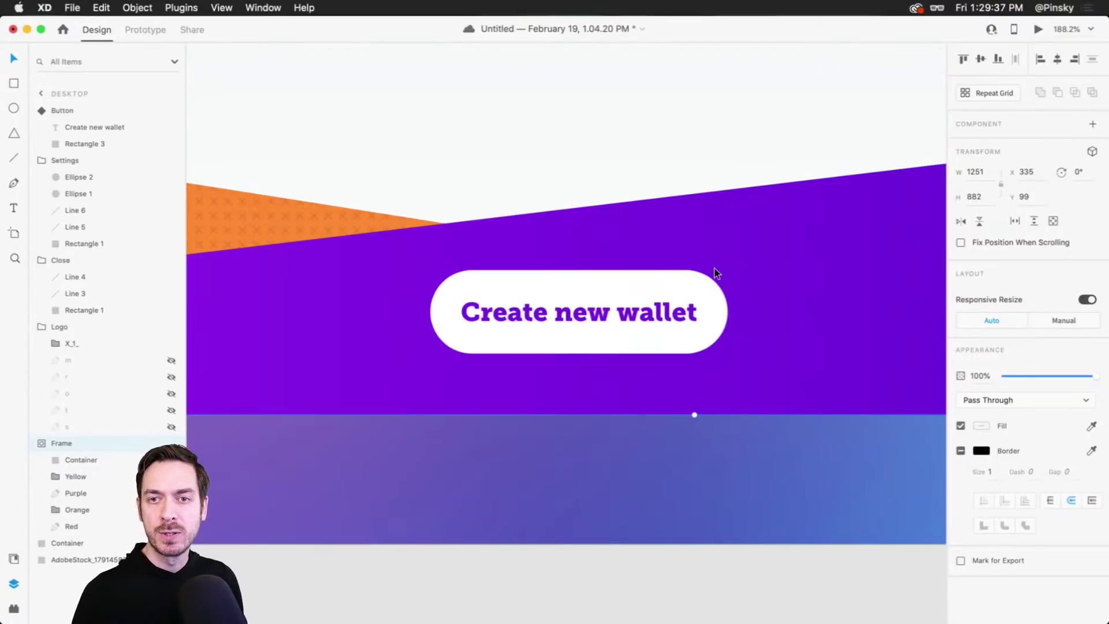
left_click(634, 280)
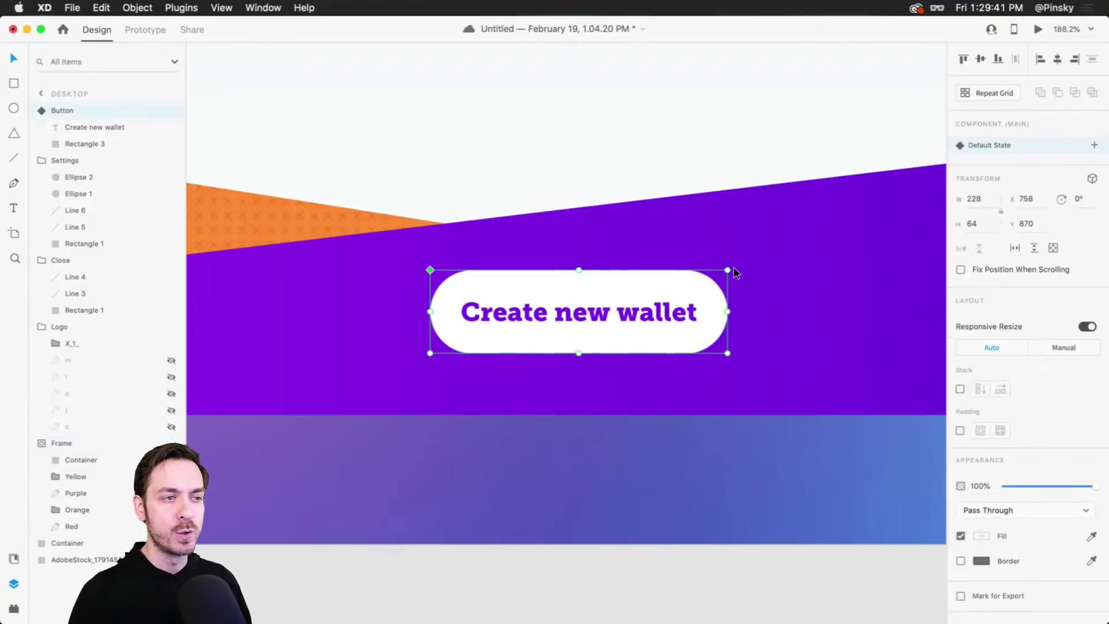
key("Escape")
Add a new state named Outlined to the Button component.
left_click(585, 313)
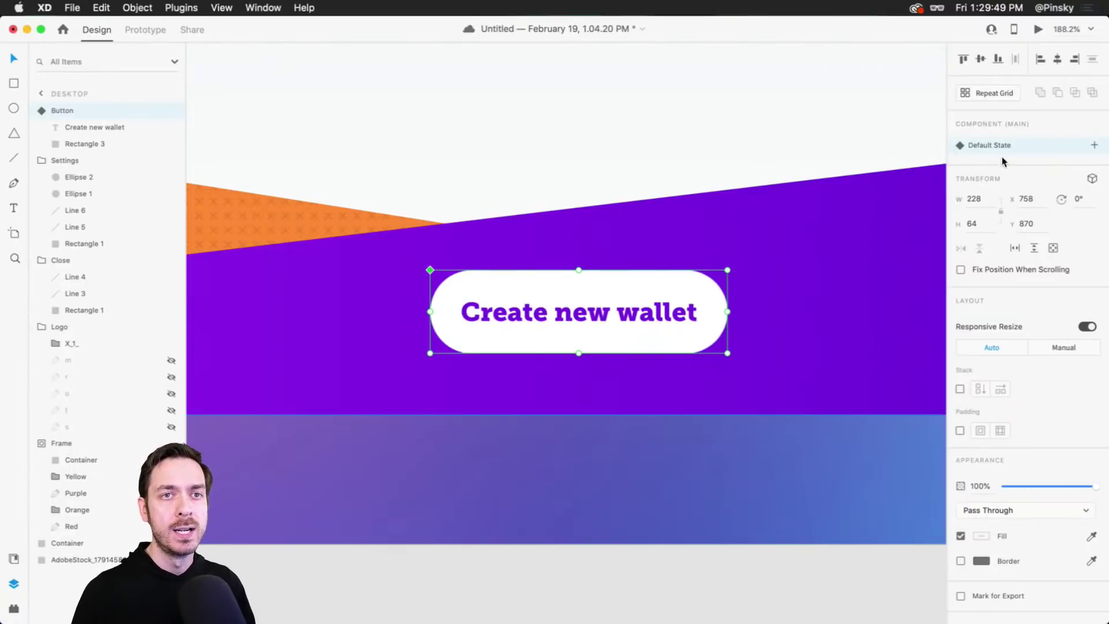
left_click(1095, 146)
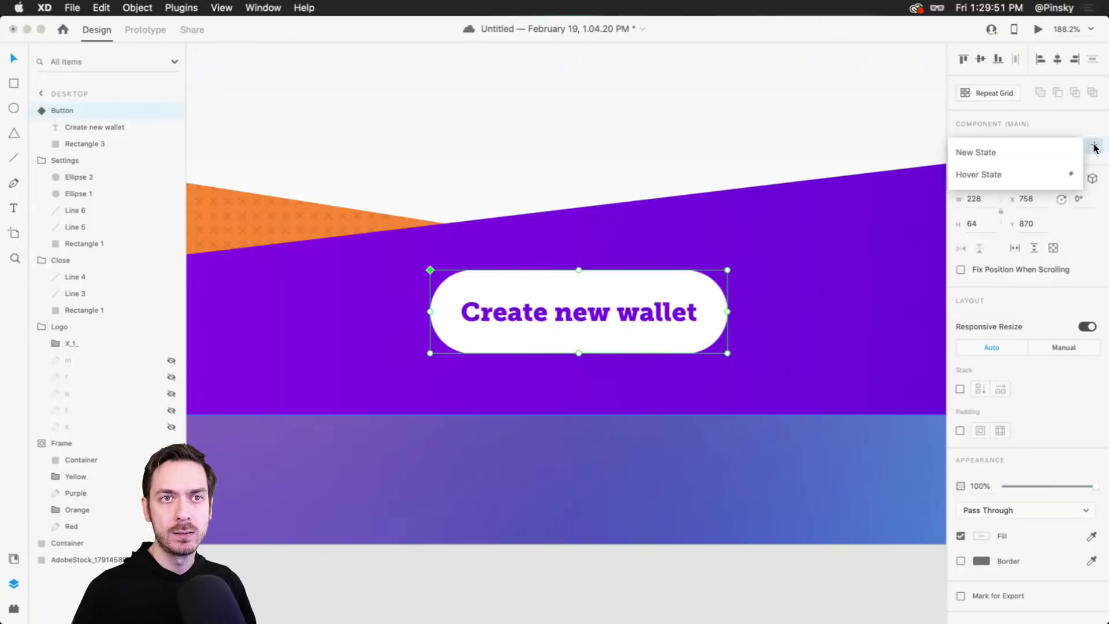
left_click(1010, 153)
type("Ou")
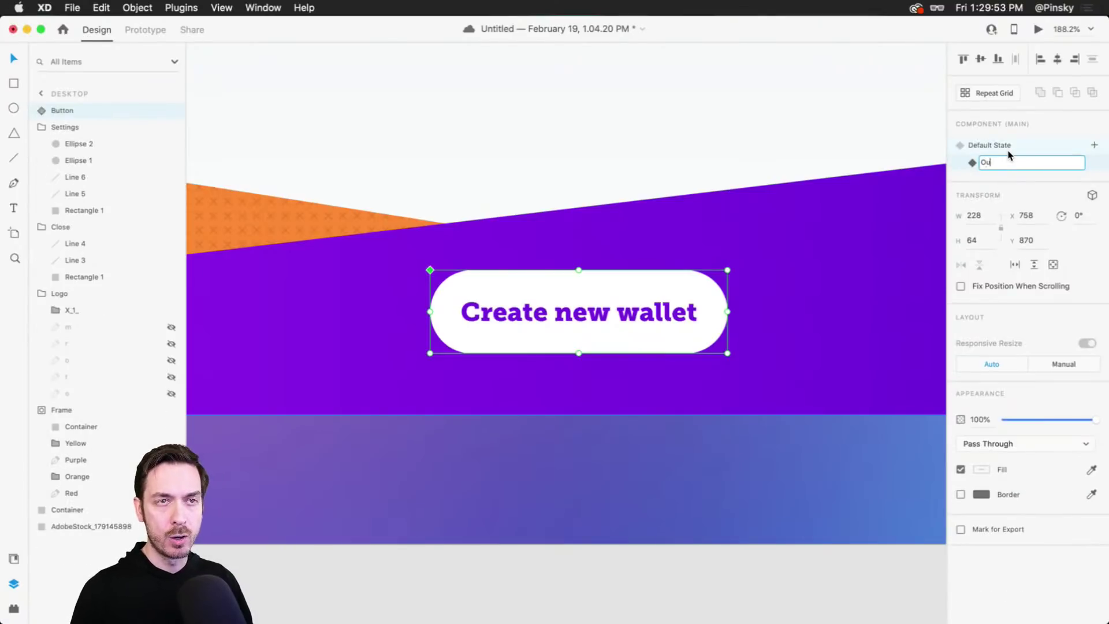
type("tlined")
key("Return")
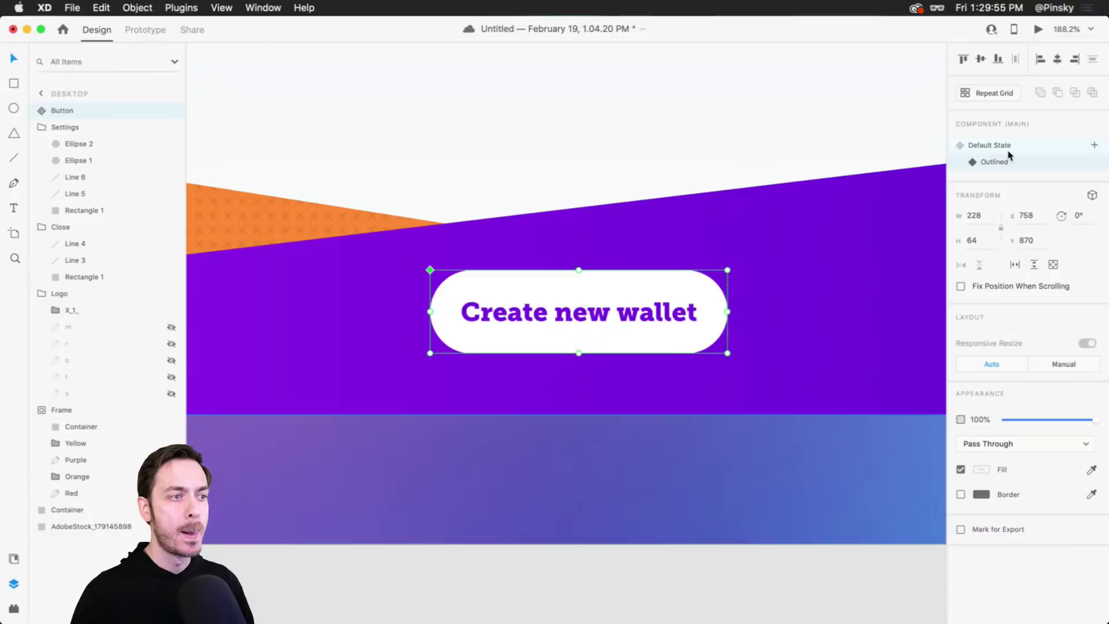
In the Outlined state, remove the pill's fill and give it a white border of size 3.
double_click(607, 308)
left_click(674, 283)
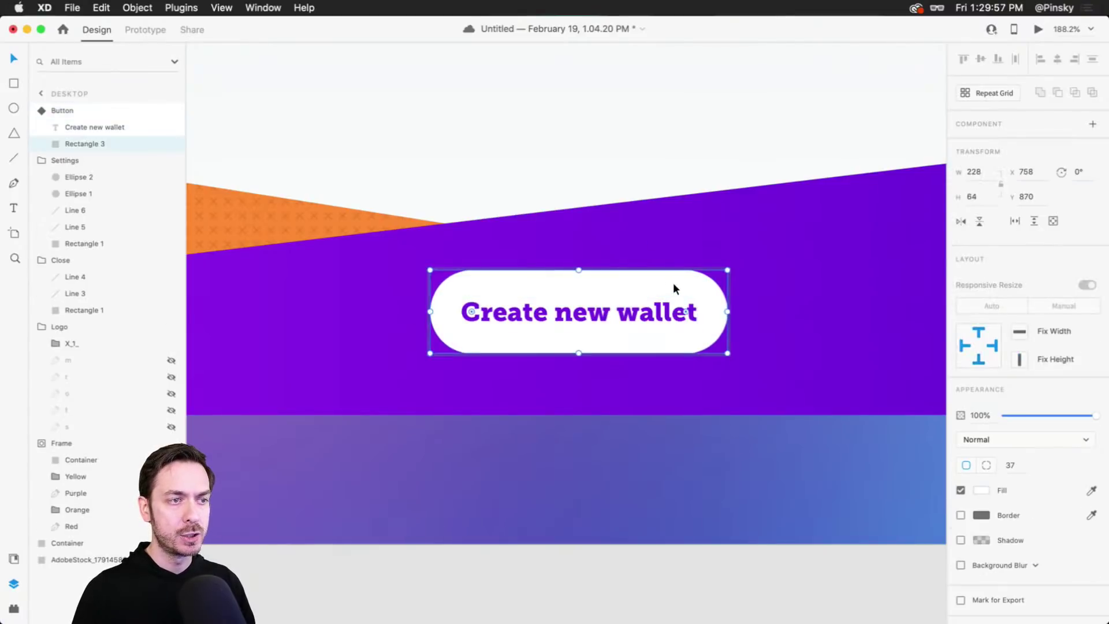
left_click(961, 490)
left_click(960, 515)
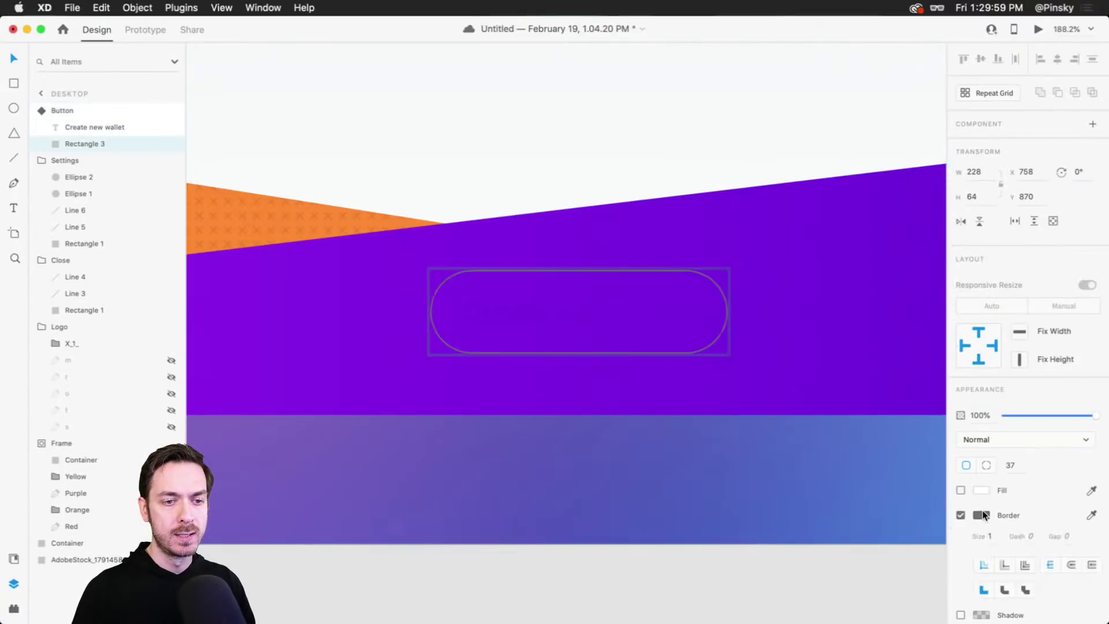
left_click(982, 514)
left_click_drag(844, 462, 708, 370)
left_click(990, 536)
key("Up")
key("Up")
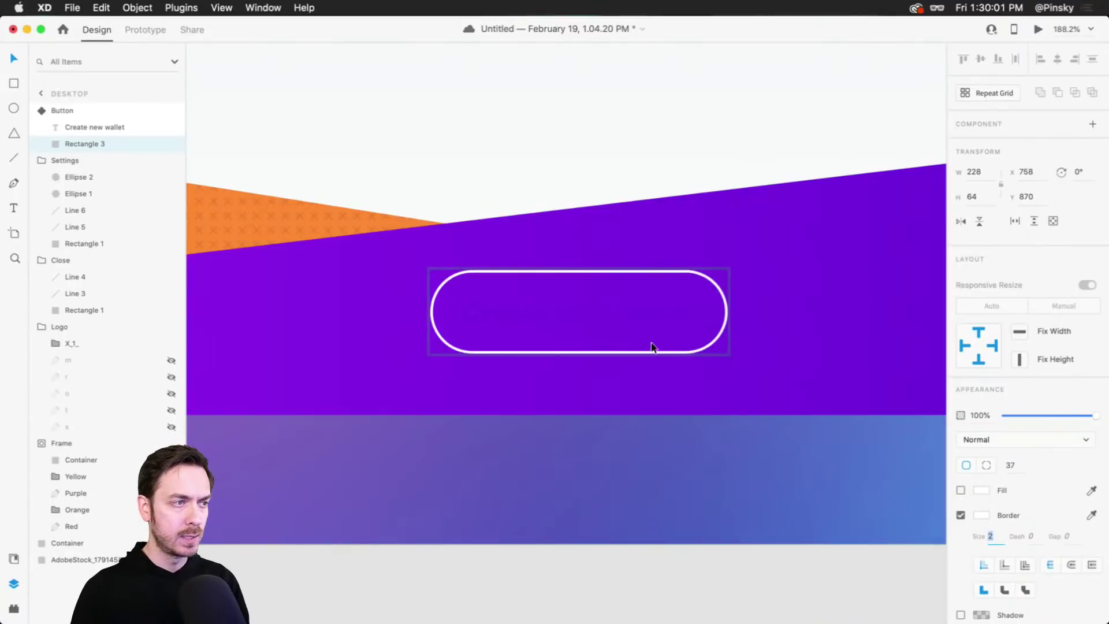
Colour the Outlined state's text white and change it to "Import wallet".
double_click(575, 315)
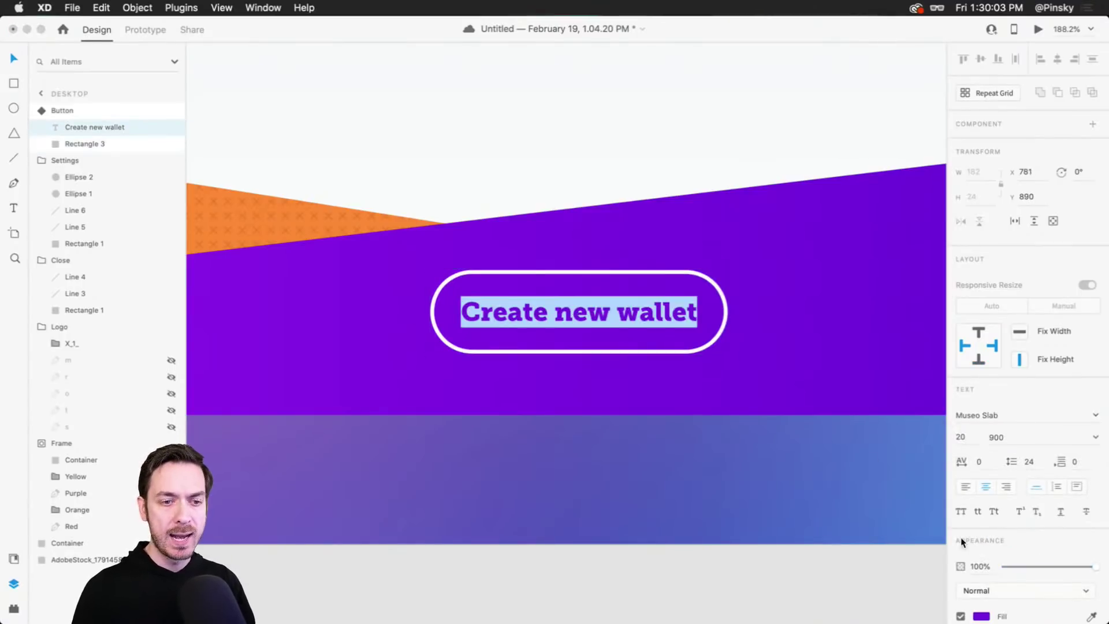
left_click(982, 616)
left_click_drag(856, 497, 821, 448)
left_click(557, 318)
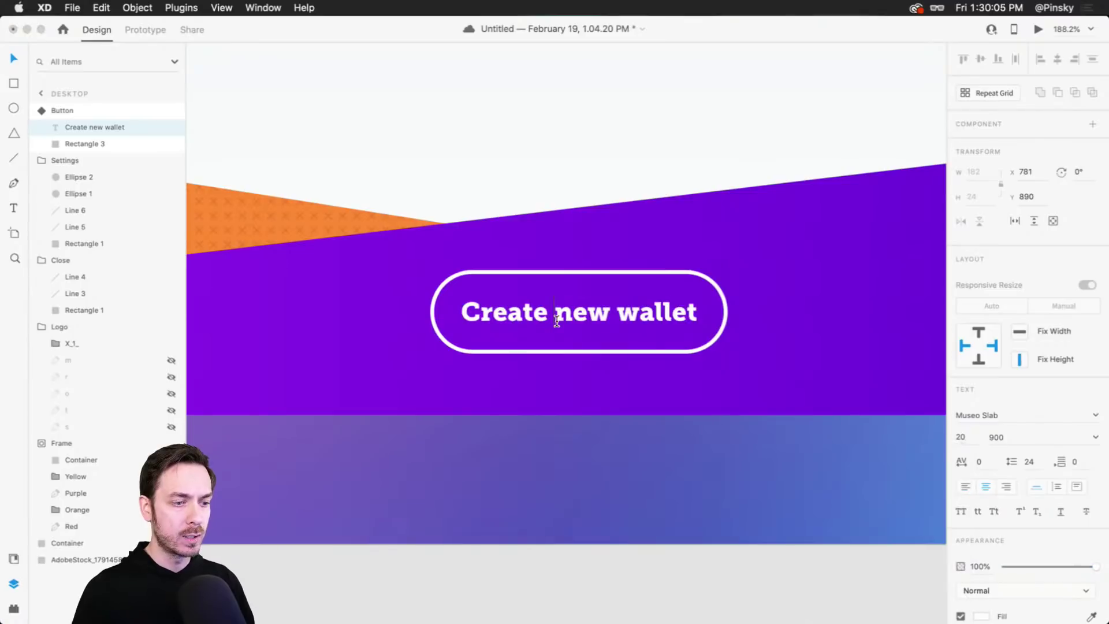
key("super+a")
type("Import")
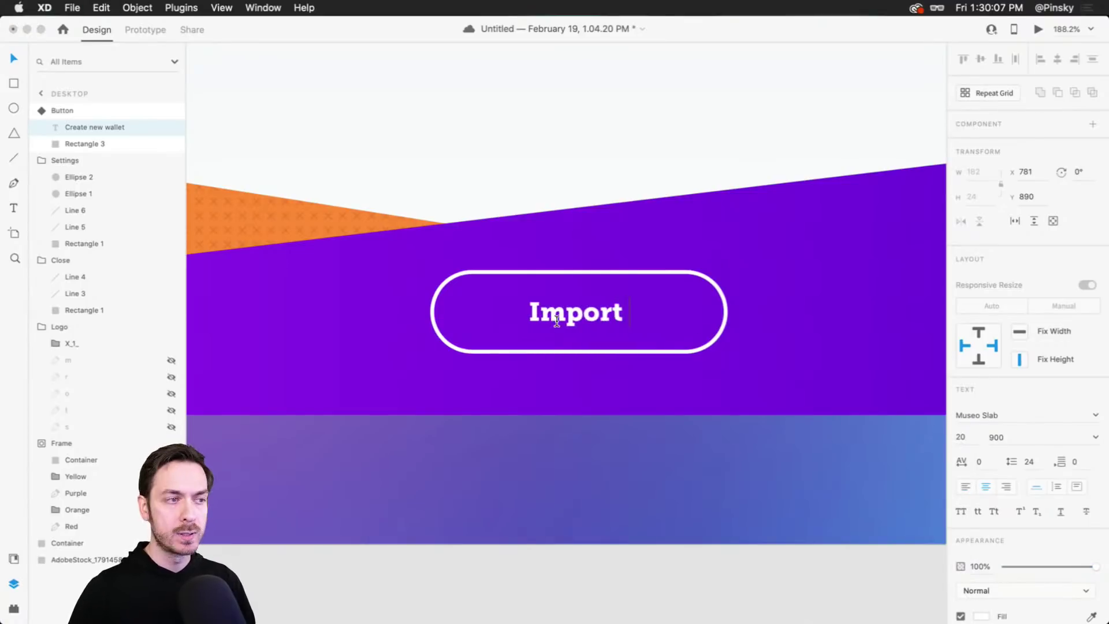
type(" wallet")
key("Escape")
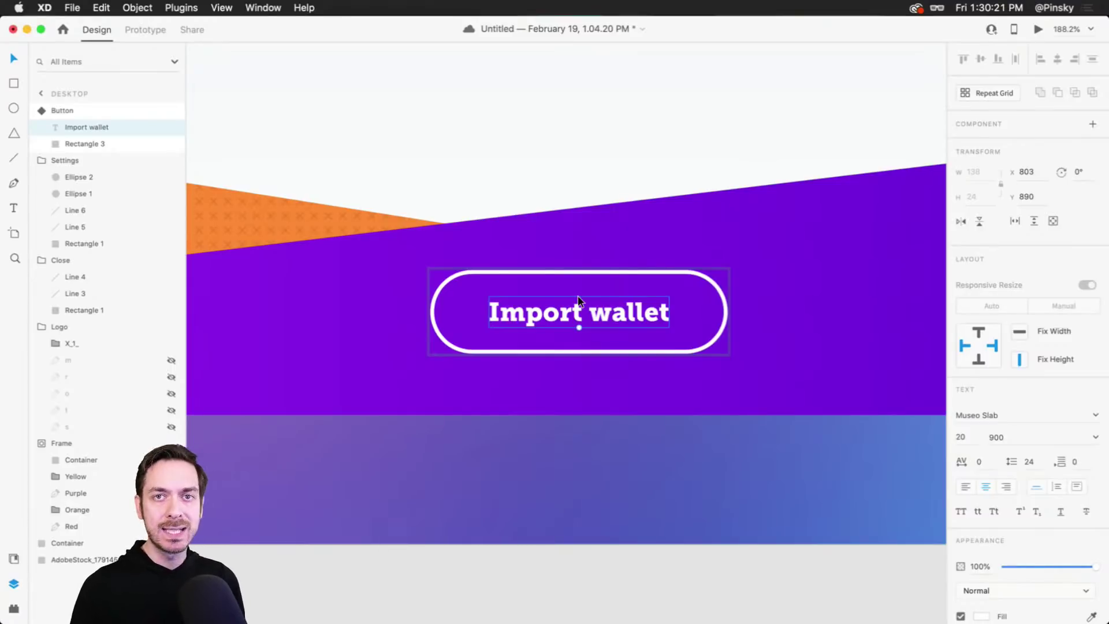
Set the weight of the "Import wallet" text to 700.
left_click(1094, 440)
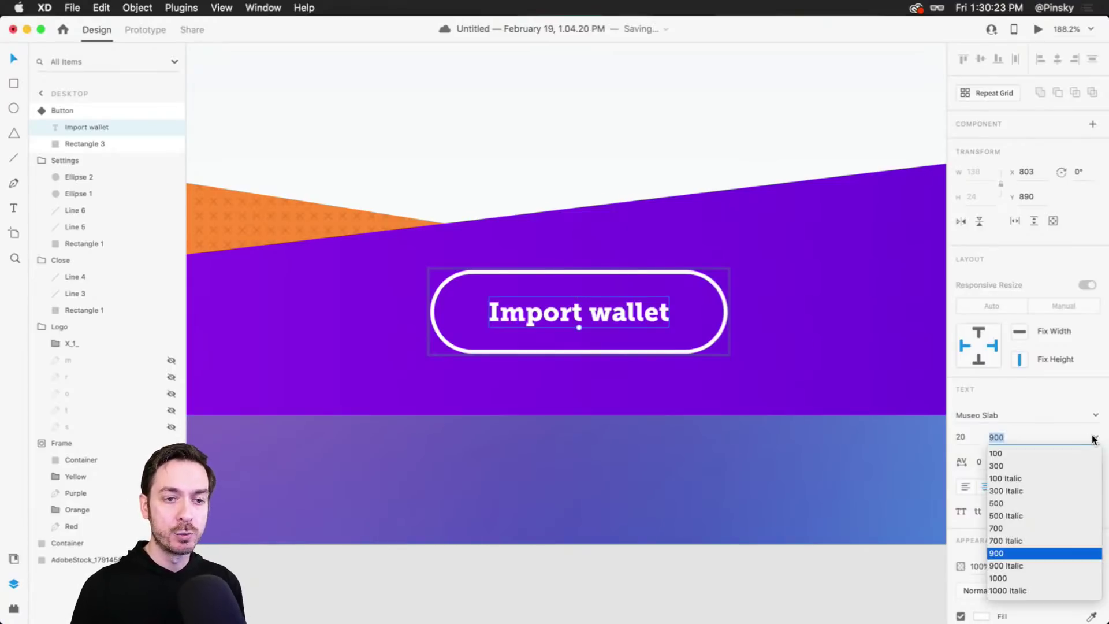
left_click(1000, 528)
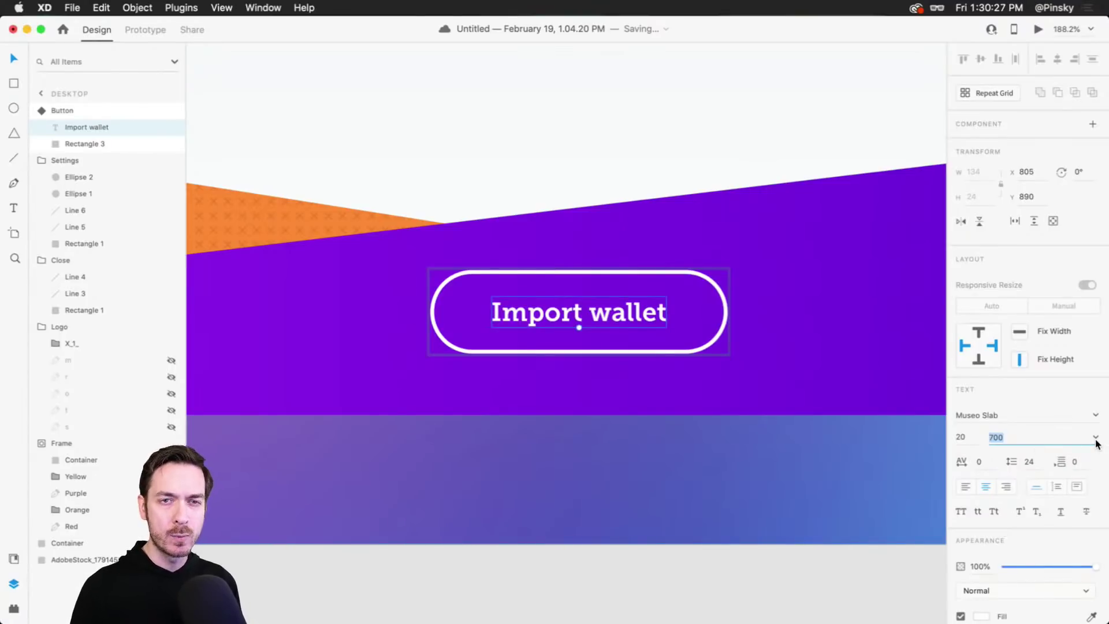
left_click(1003, 119)
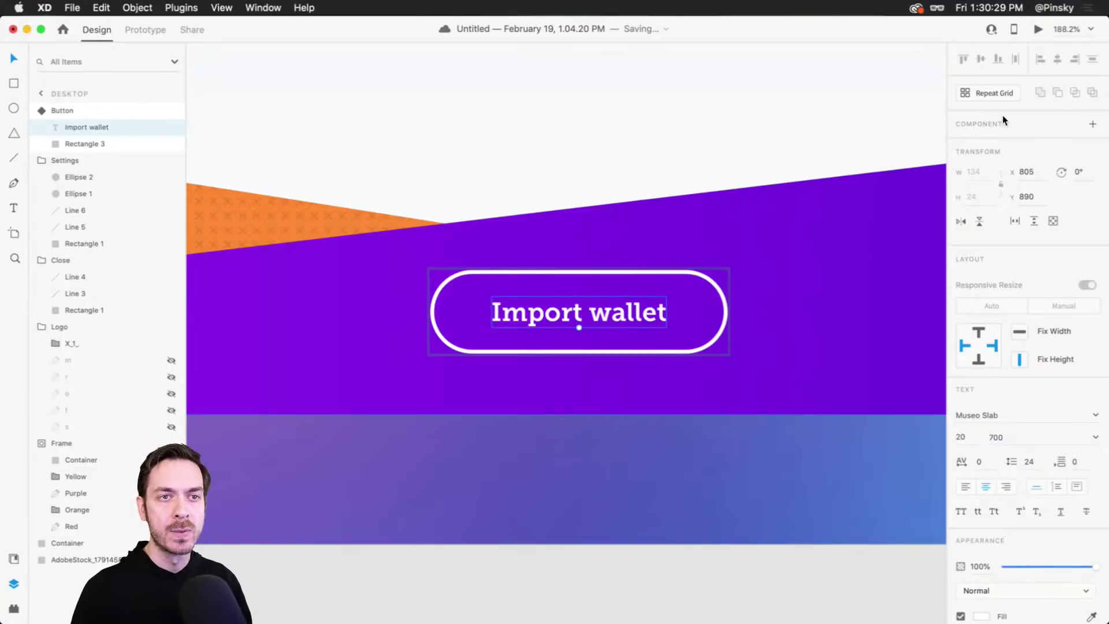
key("Escape")
Return the Button component to its Default State and place a copy to the right of it.
left_click(1002, 145)
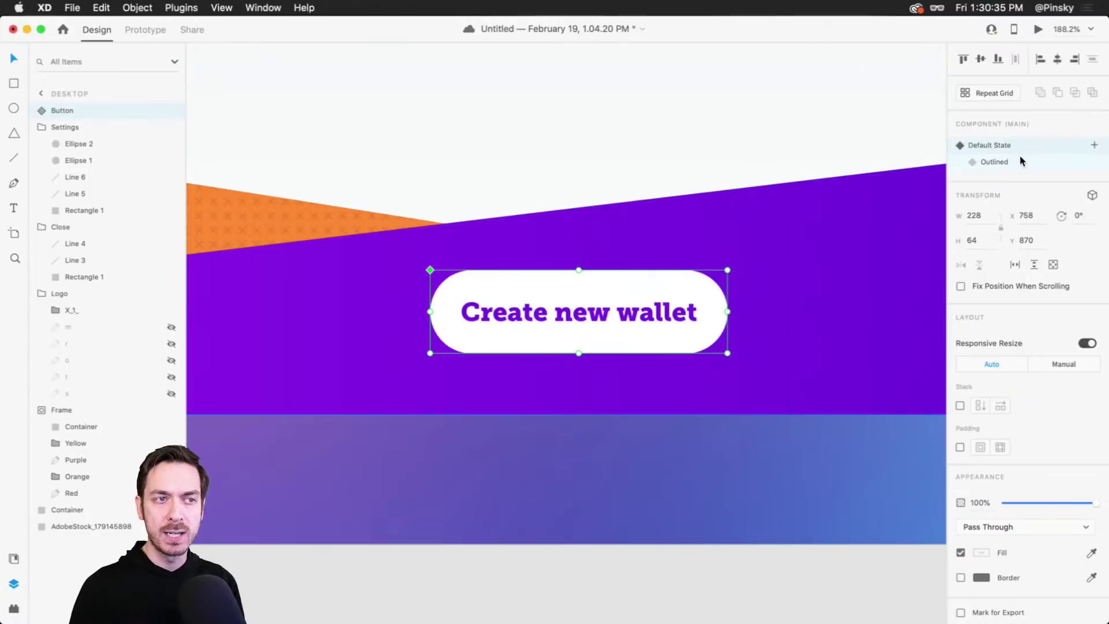
left_click(1020, 155)
left_click(1015, 146)
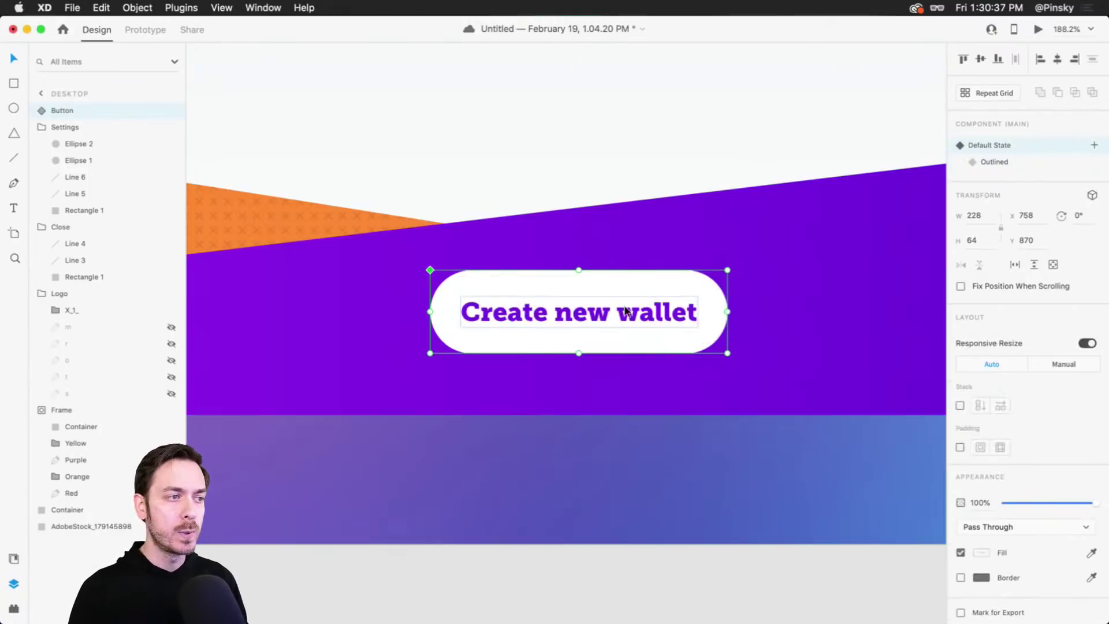
left_click_drag(621, 311, 871, 312)
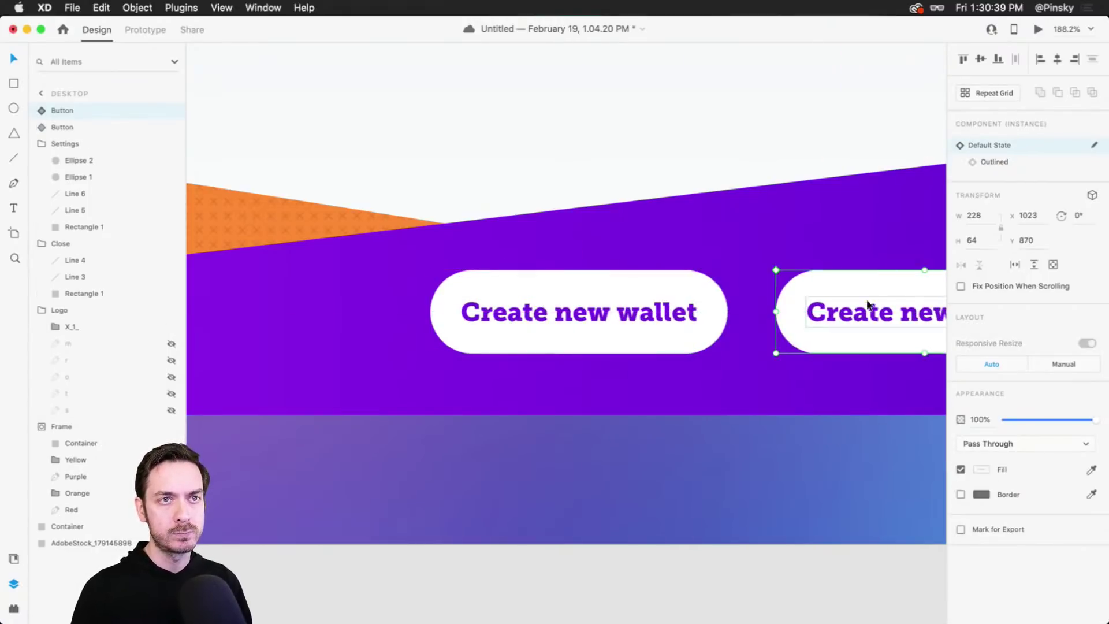
Switch the copied button to the Outlined state and place it at X 1002, 16 px from the white button.
left_click(995, 165)
left_click_drag(811, 286, 794, 287)
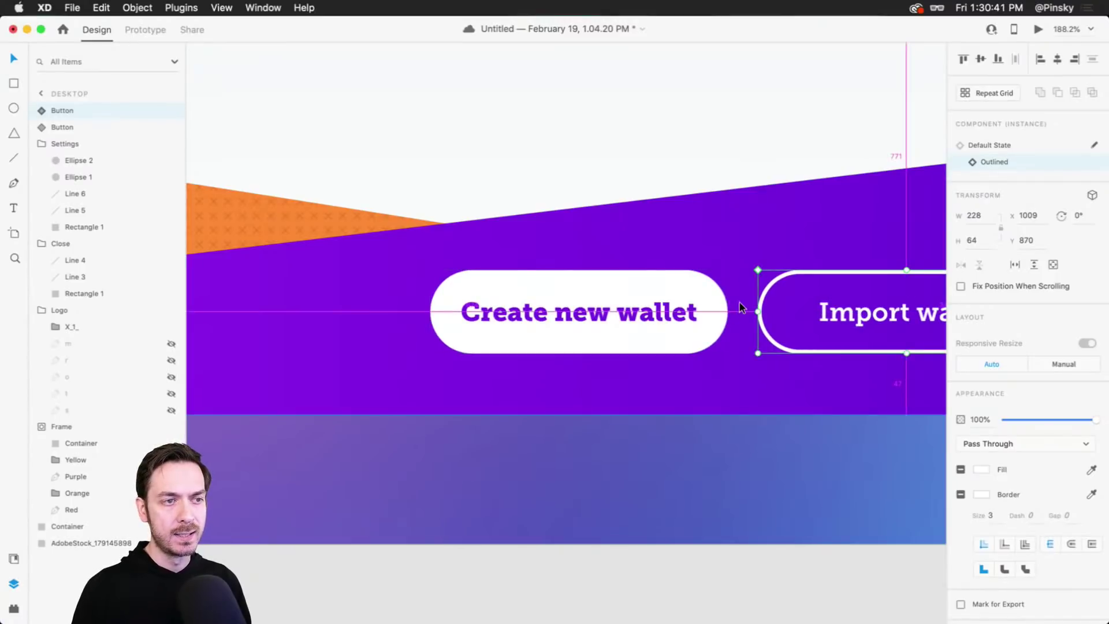
key("Right")
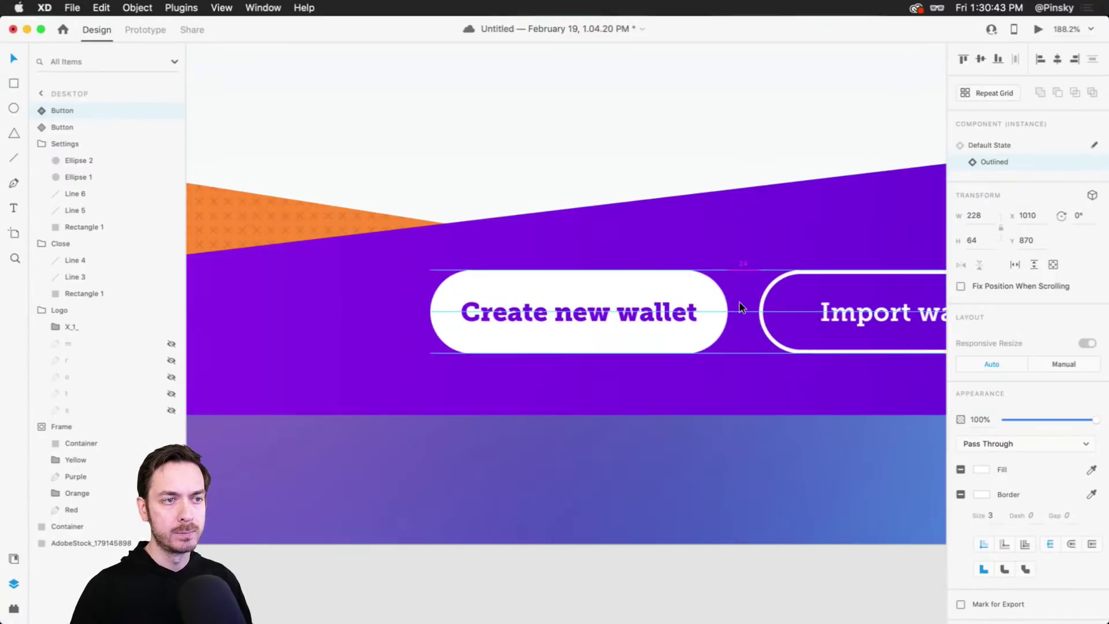
scroll(741, 308, "down", 5)
scroll(734, 304, "up", 5)
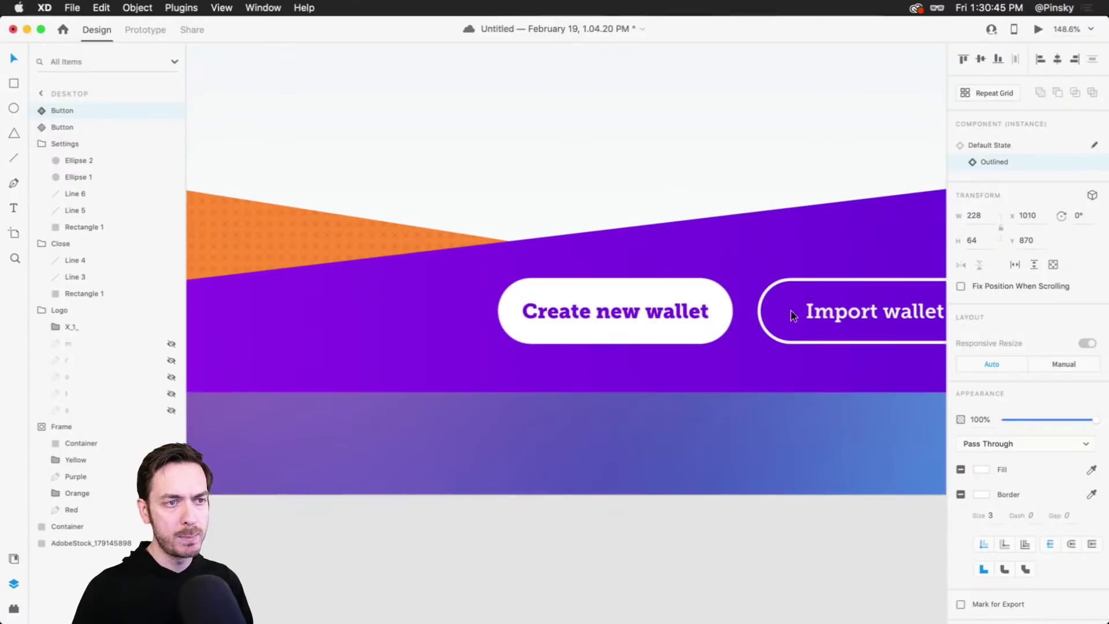
key("Left")
key("Left")
key("Left")
key("Left")
key("Left")
key("Left")
key("Left")
key("Left")
scroll(834, 310, "down", 5)
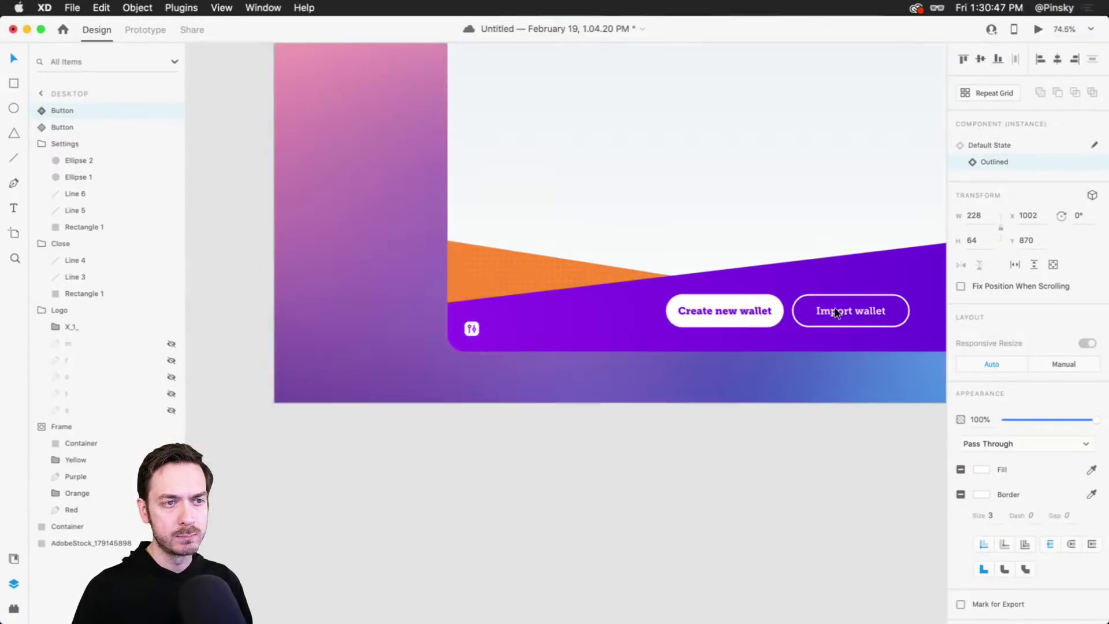
Select both buttons and move them together to centre the pair horizontally on the card, with the white button at X 724.
scroll(832, 313, "up", 5)
scroll(751, 307, "right", 3)
left_click(546, 299)
scroll(634, 310, "down", 5)
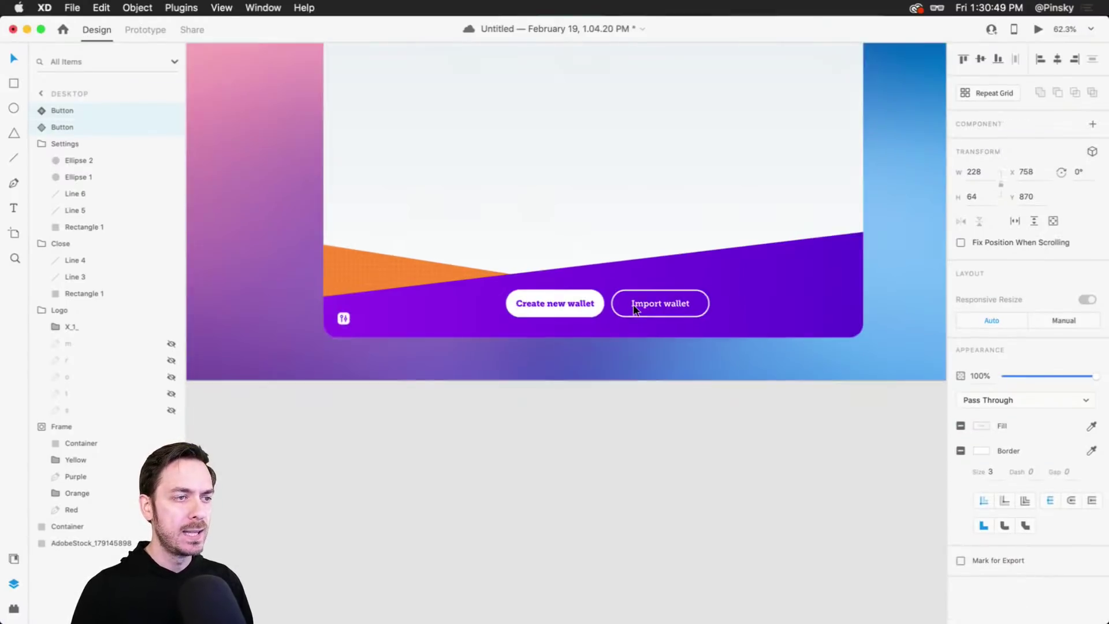
scroll(634, 310, "right", 3)
scroll(634, 311, "up", 2)
left_click_drag(627, 324, 595, 321)
scroll(594, 322, "up", 3)
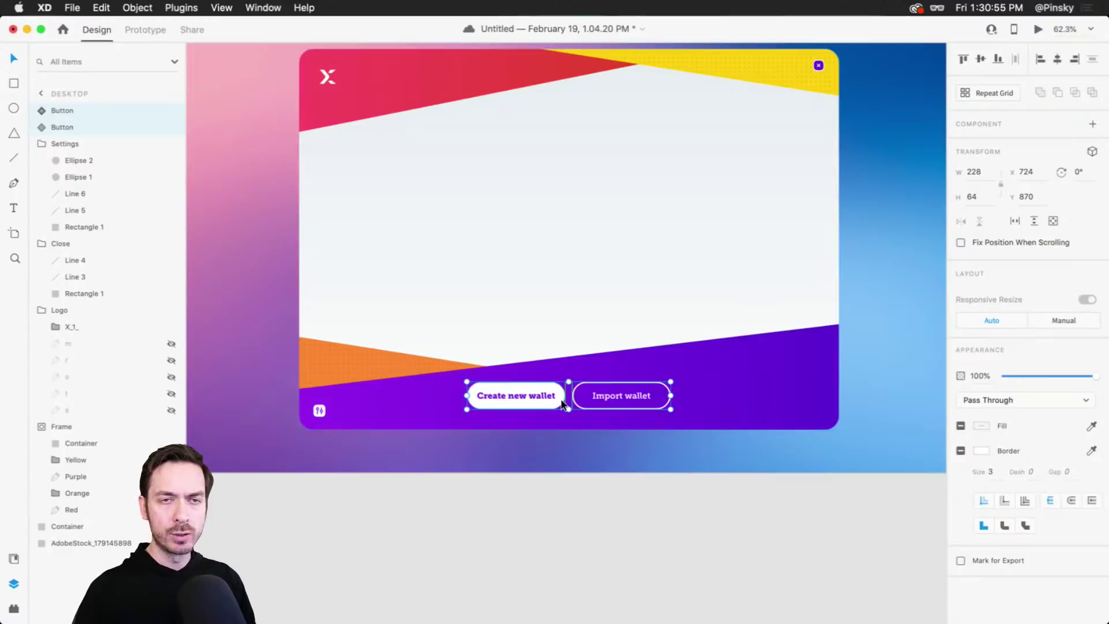
Move the "Import wallet" button right to X 1040, keeping it level with the white button.
scroll(595, 403, "up", 5)
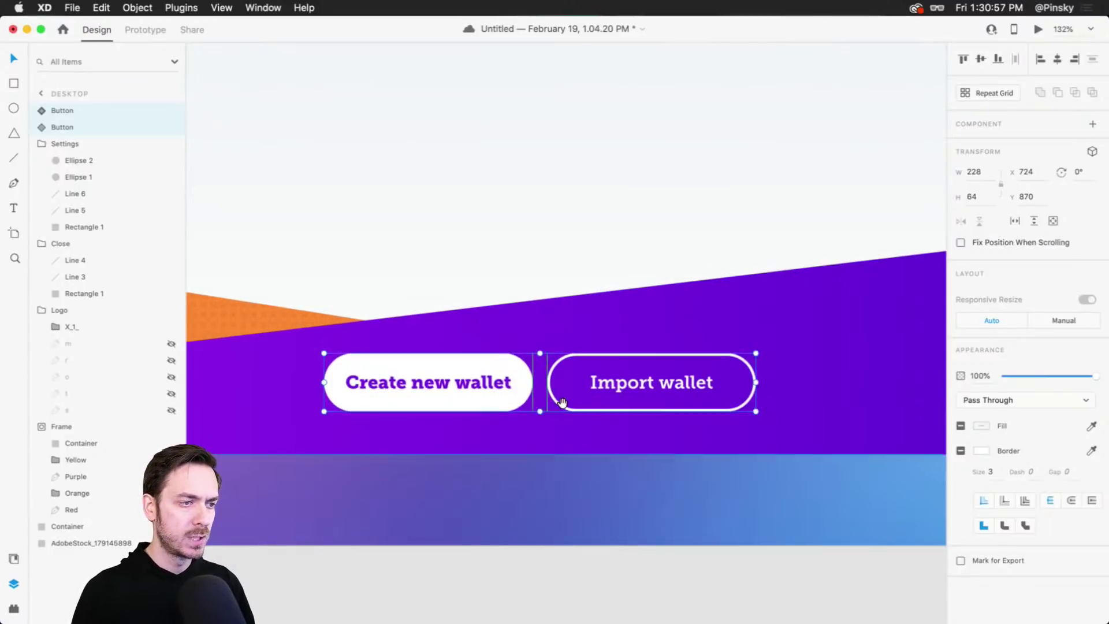
scroll(636, 413, "left", 2)
left_click(689, 425)
left_click_drag(689, 369, 754, 369)
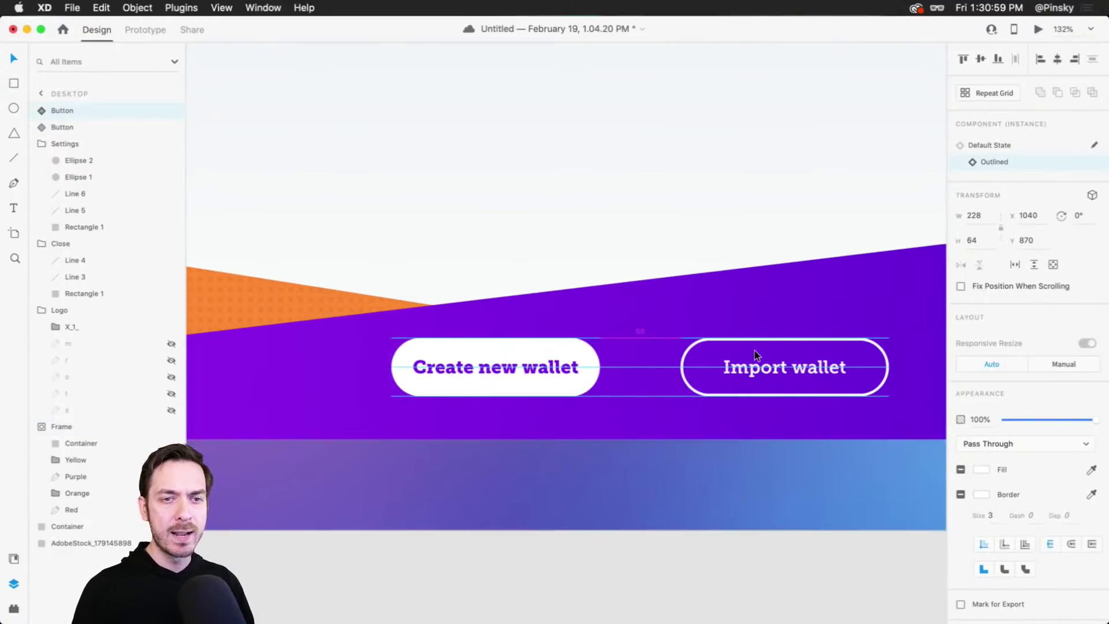
Enlarge the Button component's white background to 248 × 70 px and re-centre the "Create new wallet" label at X 757, Y 887.
left_click(480, 364)
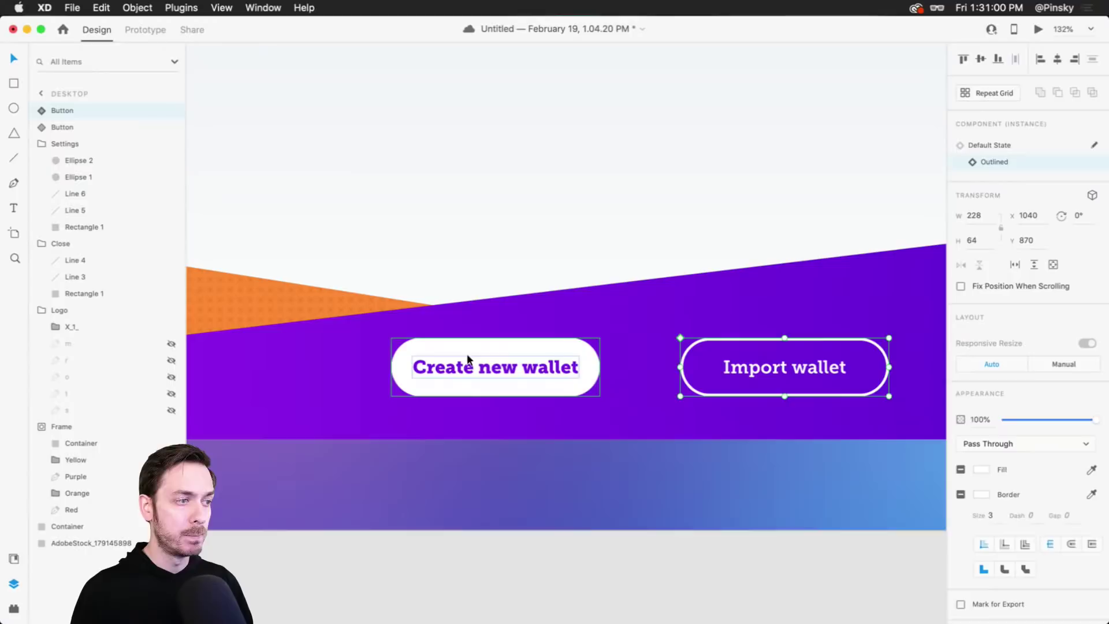
double_click(550, 348)
left_click_drag(600, 338, 618, 333)
left_click_drag(519, 364, 529, 363)
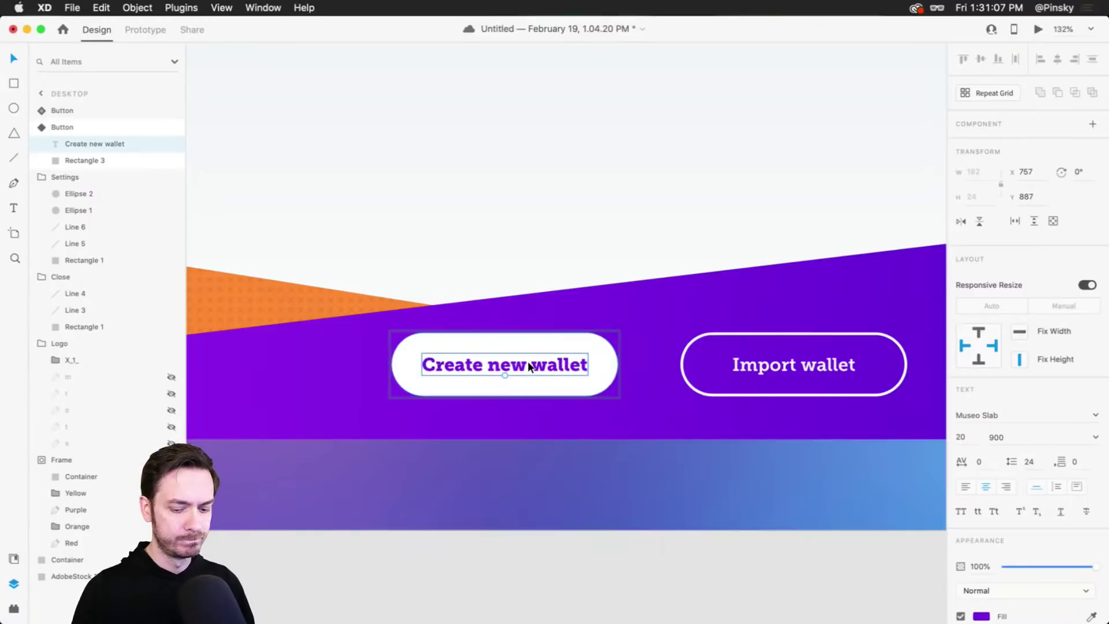
key("super+Return")
key("super+w")
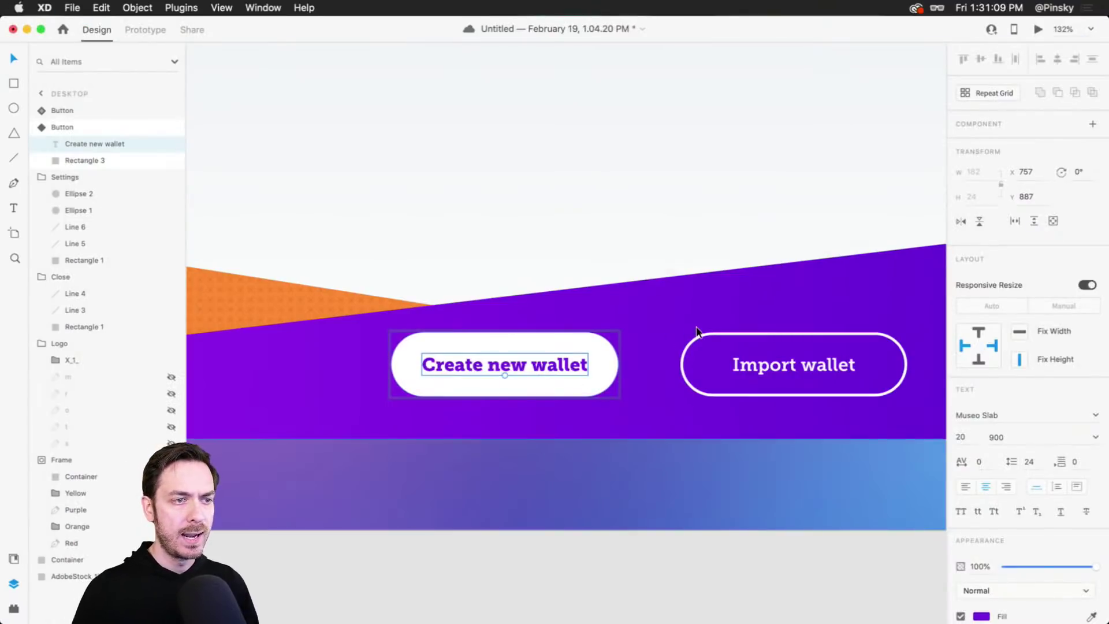
Set the border size of the Button component's Outlined state to 4 and return the component to its Default State.
key("Escape")
left_click(1034, 162)
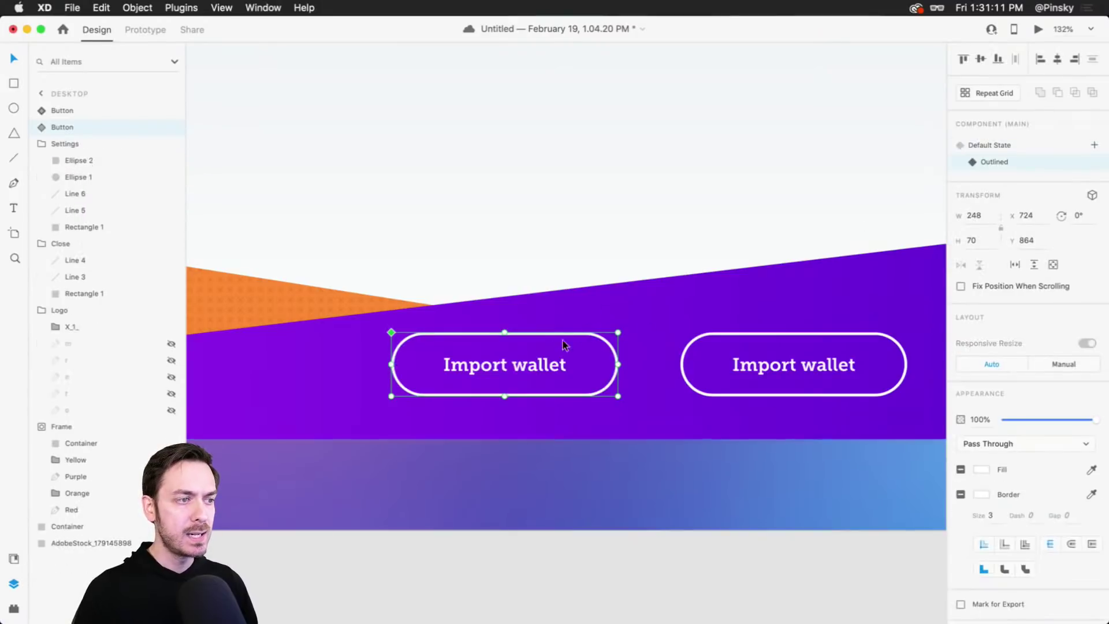
double_click(555, 336)
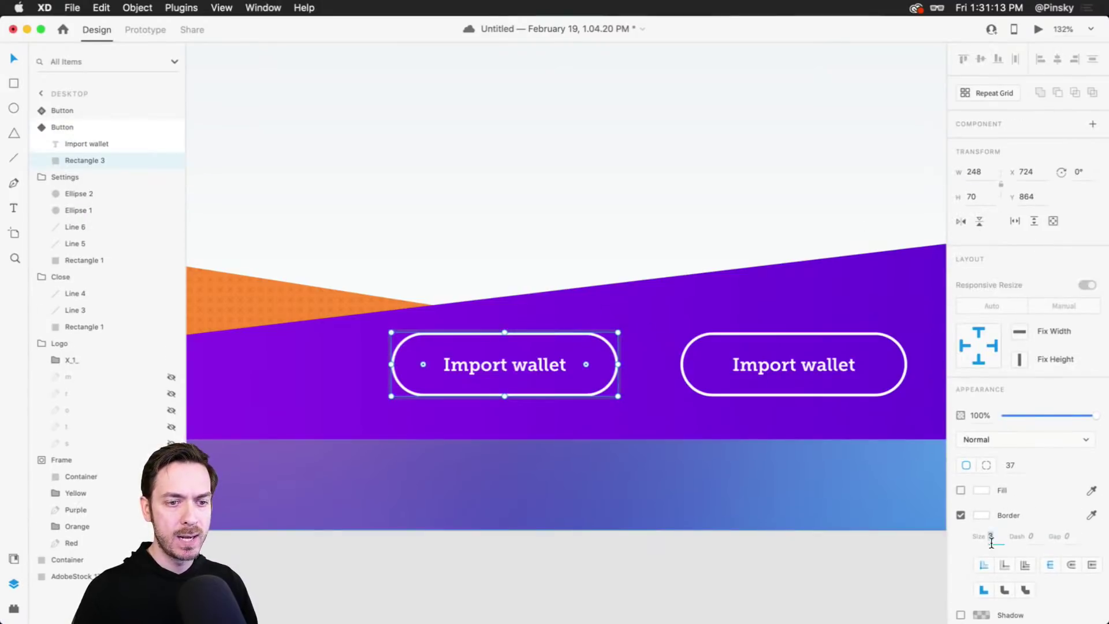
key("Up")
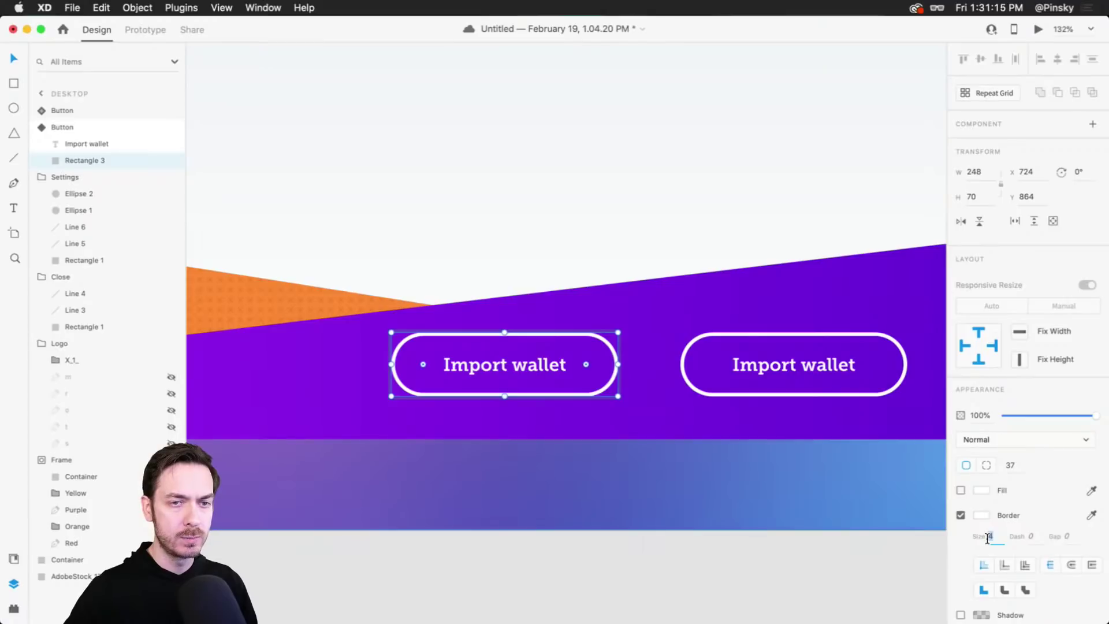
key("Escape")
key("Escape")
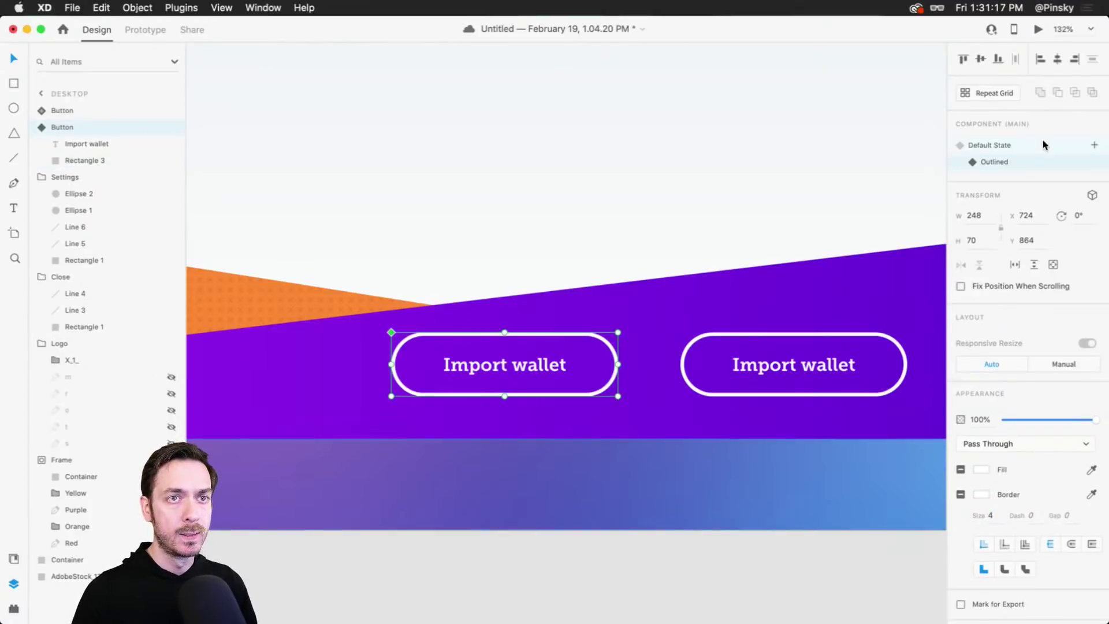
left_click(1021, 146)
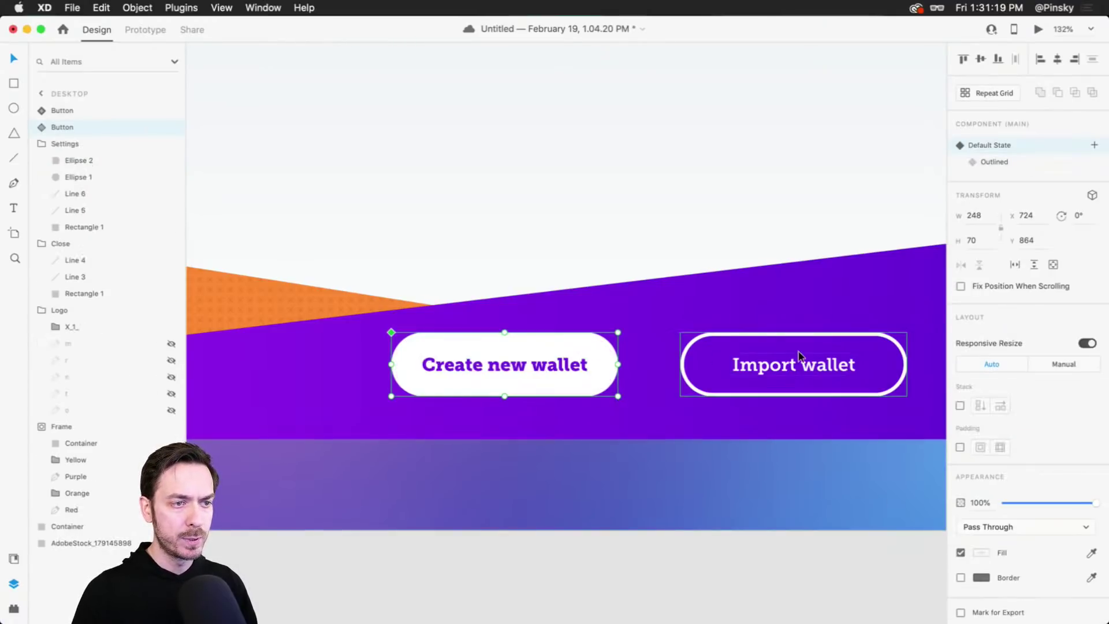
Place the "Import wallet" button at X 988, 16 px from the white button, and move both together to X 704, Y 871.
left_click_drag(797, 364, 748, 364)
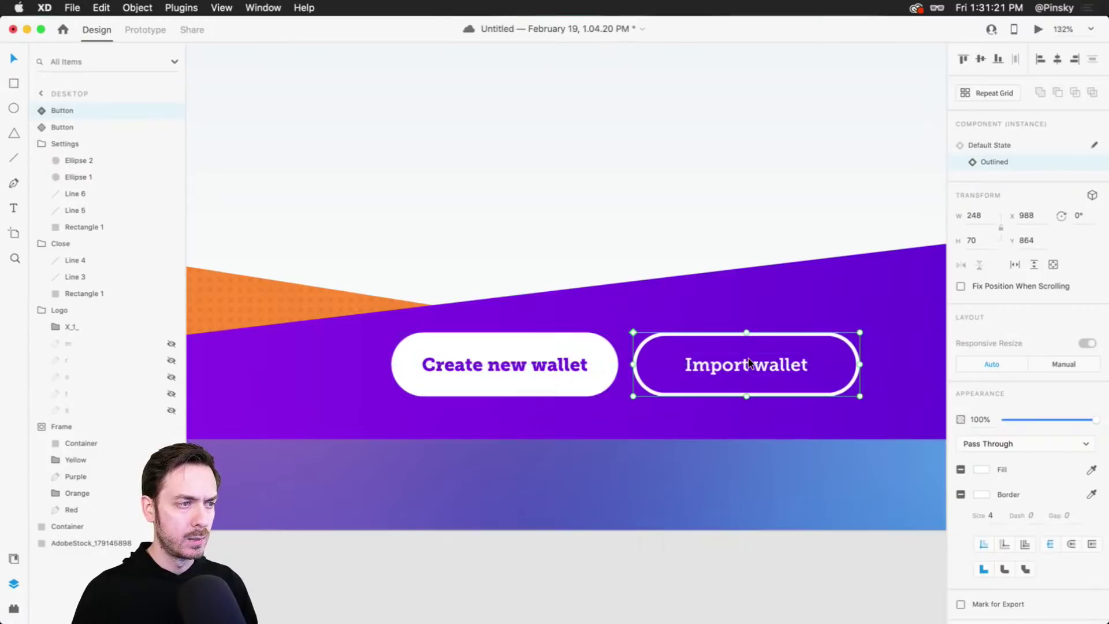
scroll(747, 364, "down", 5)
scroll(748, 357, "right", 4)
left_click(537, 352, "shift")
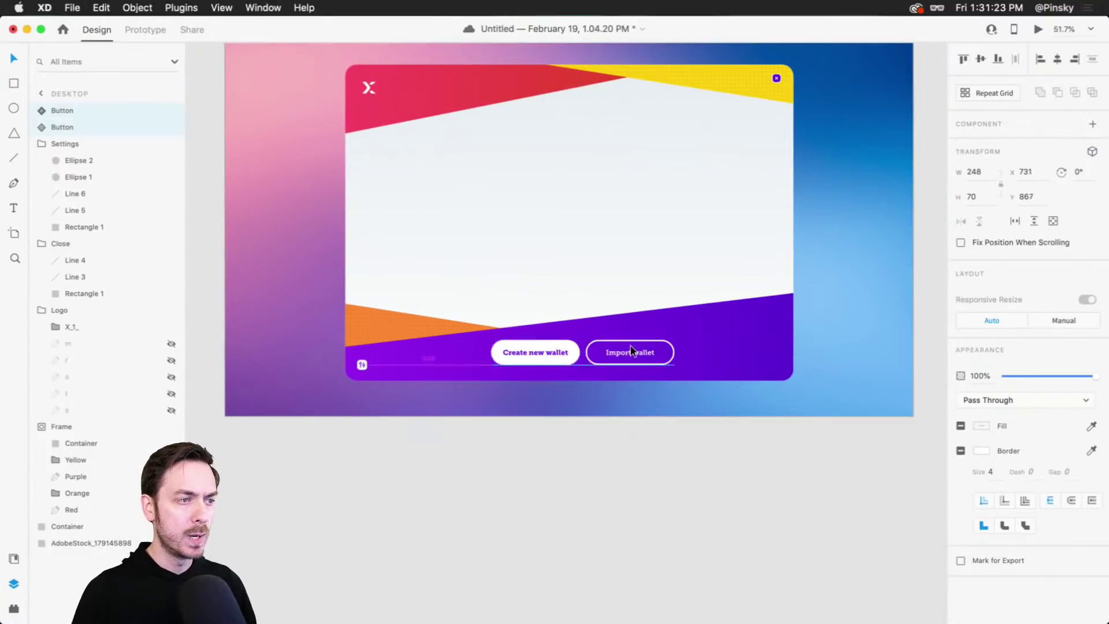
left_click_drag(624, 352, 610, 351)
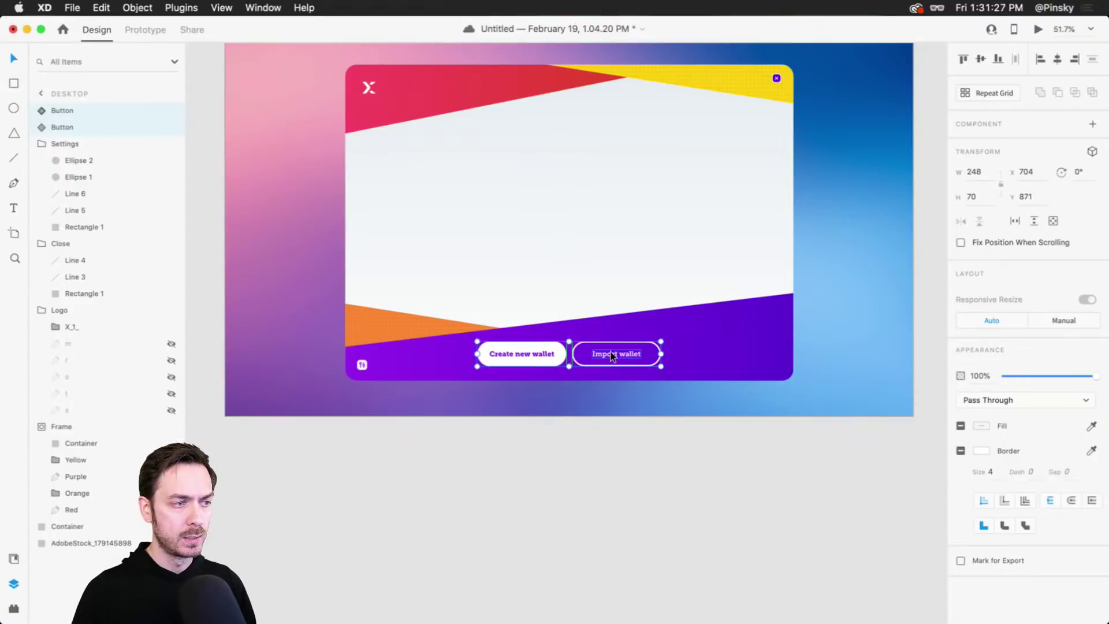
scroll(473, 345, "up", 5)
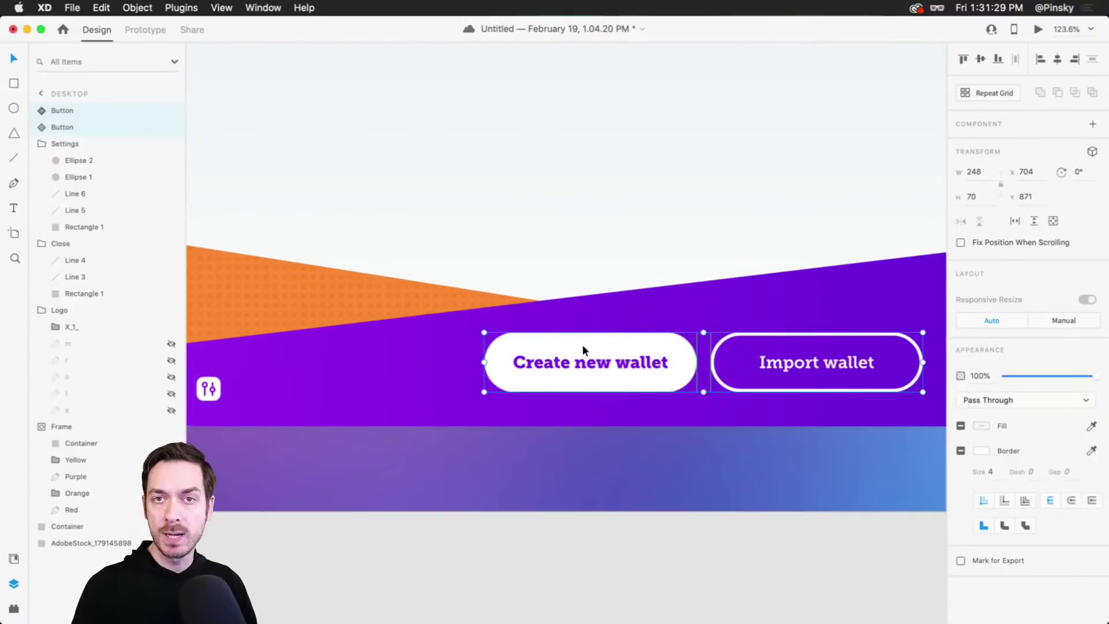
scroll(658, 346, "right", 5)
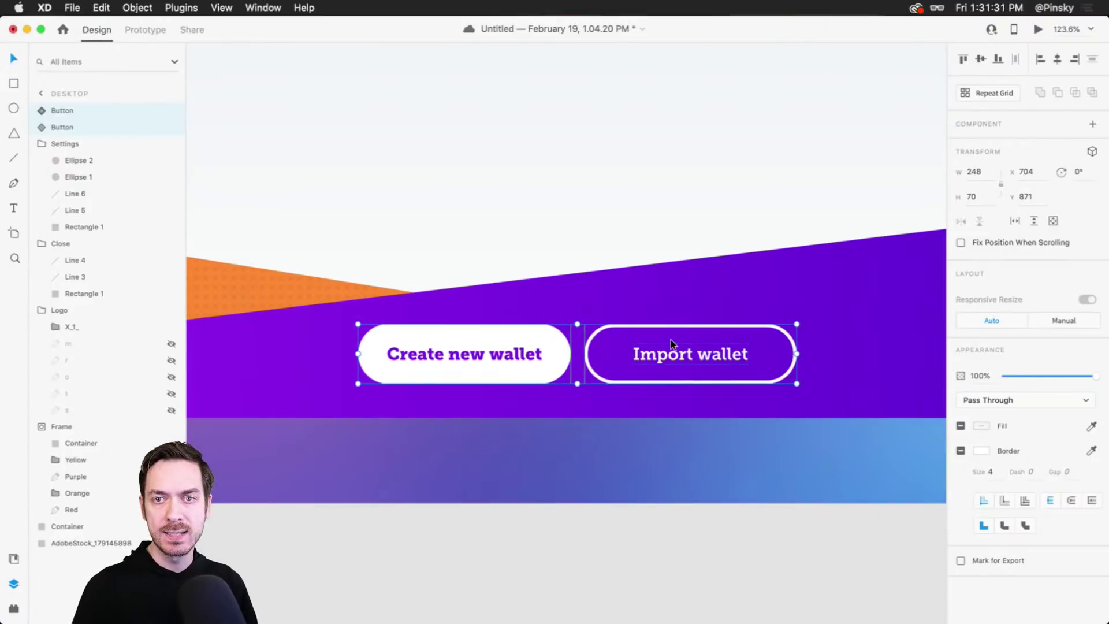
scroll(670, 364, "down", 5)
scroll(679, 508, "up", 3)
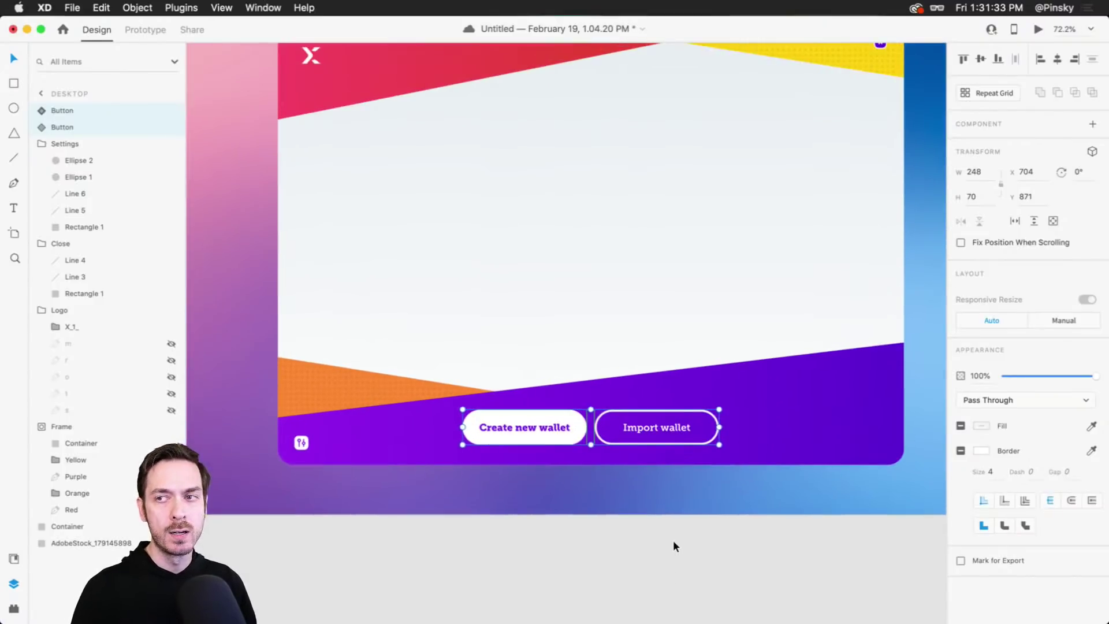
left_click(676, 540)
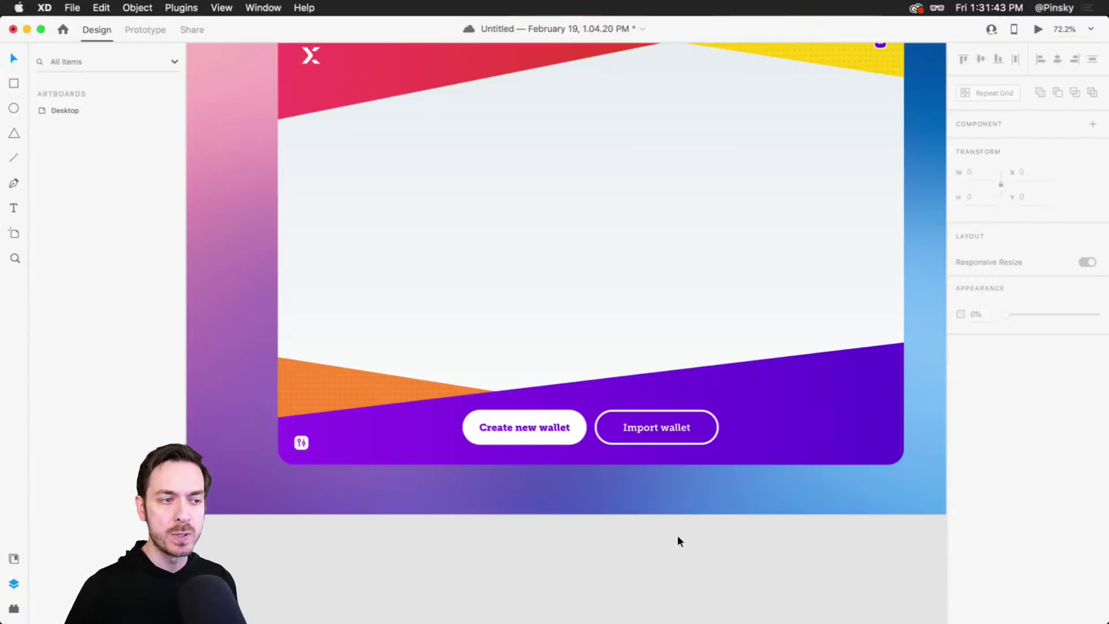
Widen the Button component's background to 268 px with its label centred, and move the "Import wallet" button to X 988, 16 px away.
double_click(578, 412)
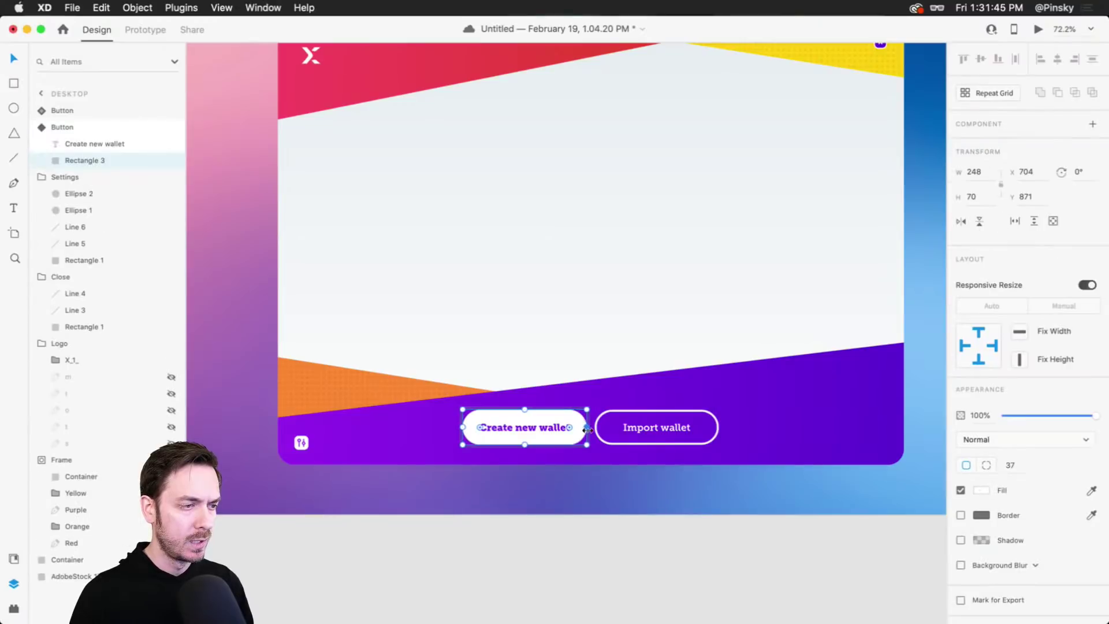
left_click_drag(587, 428, 596, 429)
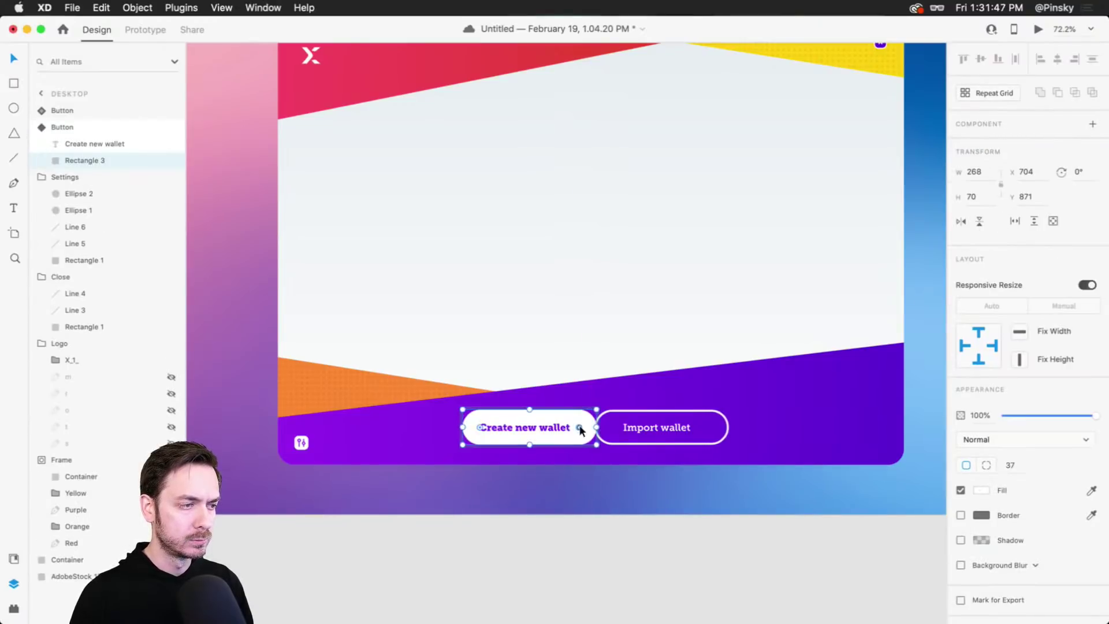
key("Escape")
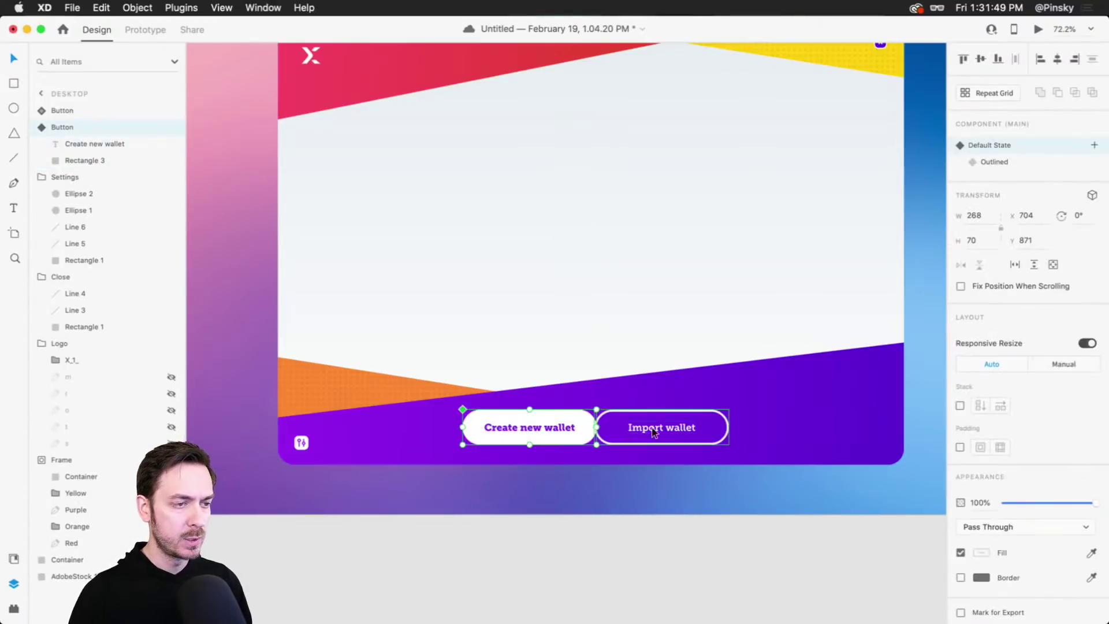
left_click_drag(654, 432, 662, 432)
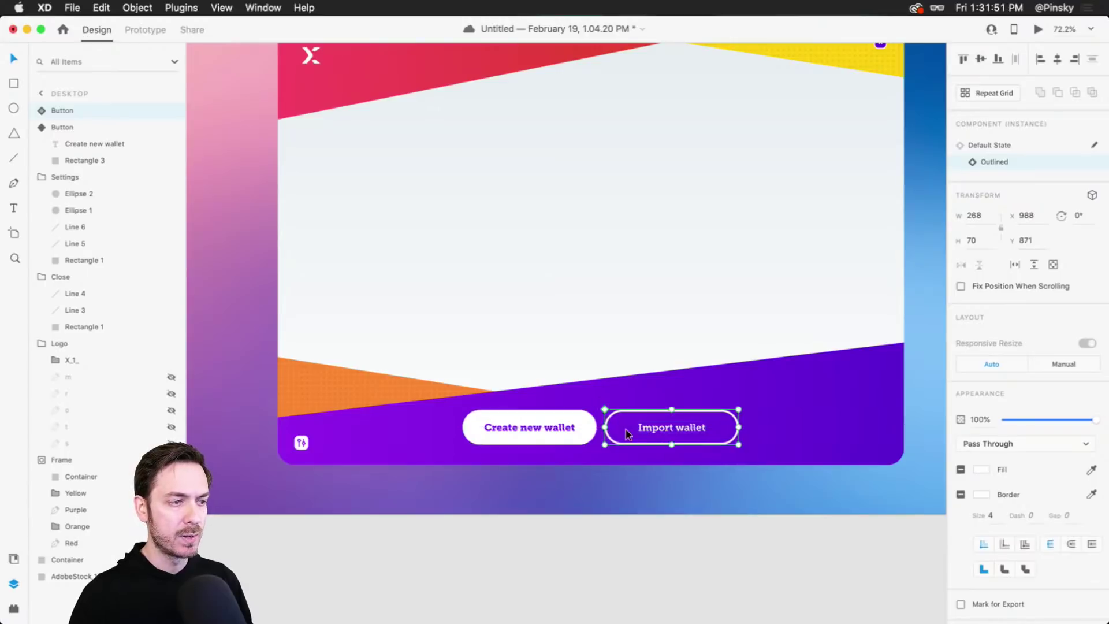
Group the two buttons and name the group "Wallet Buttons".
left_click(523, 424)
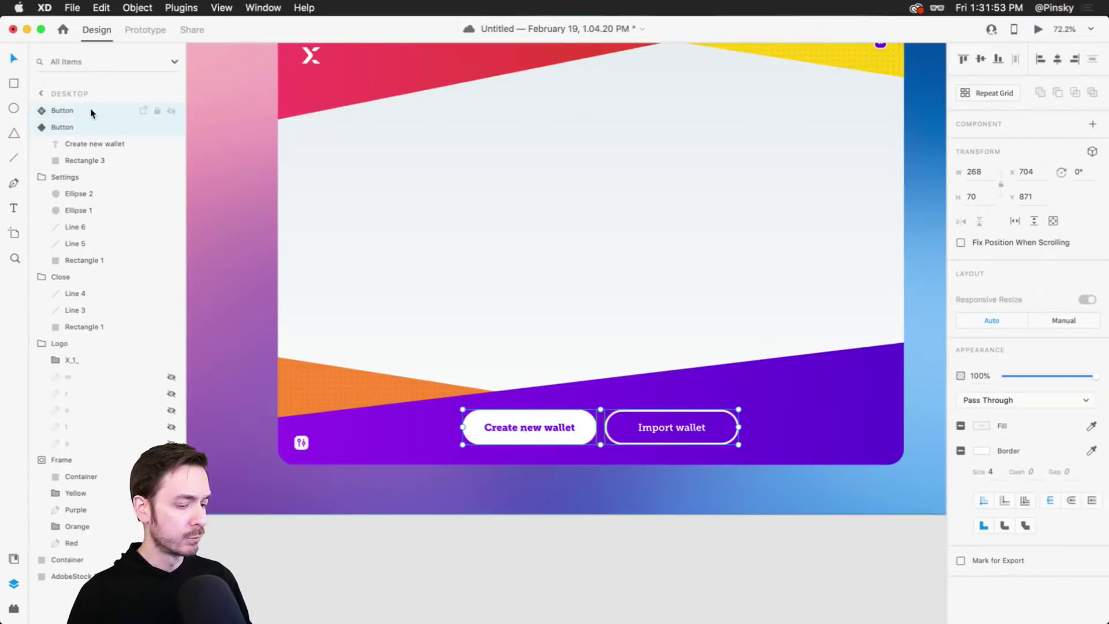
key("super+g")
double_click(72, 110)
type("B")
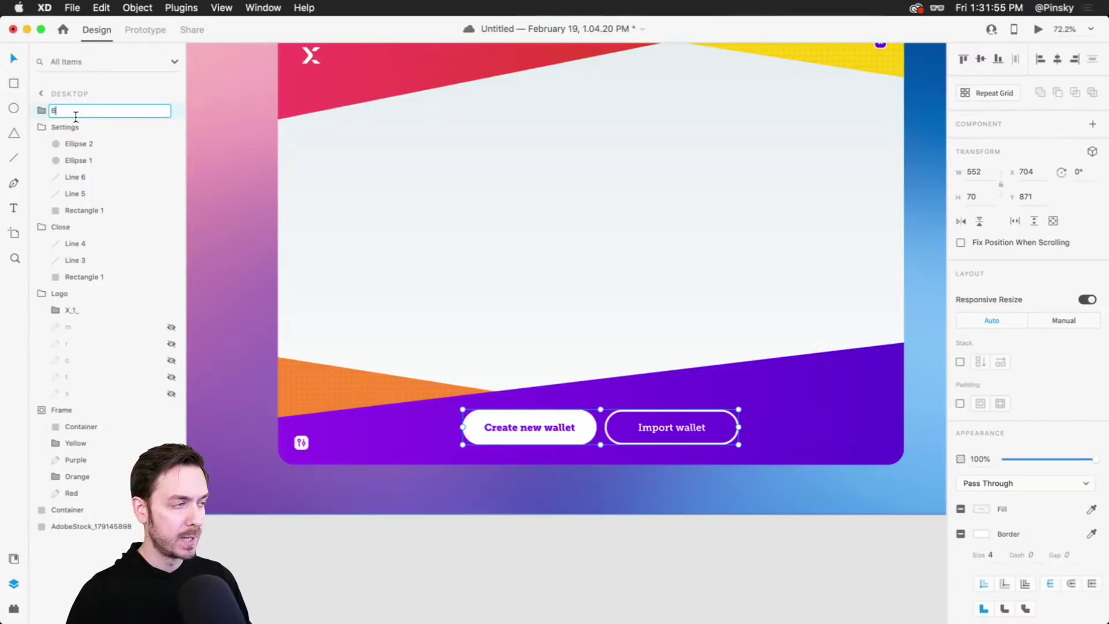
type("uttons")
double_click(61, 112)
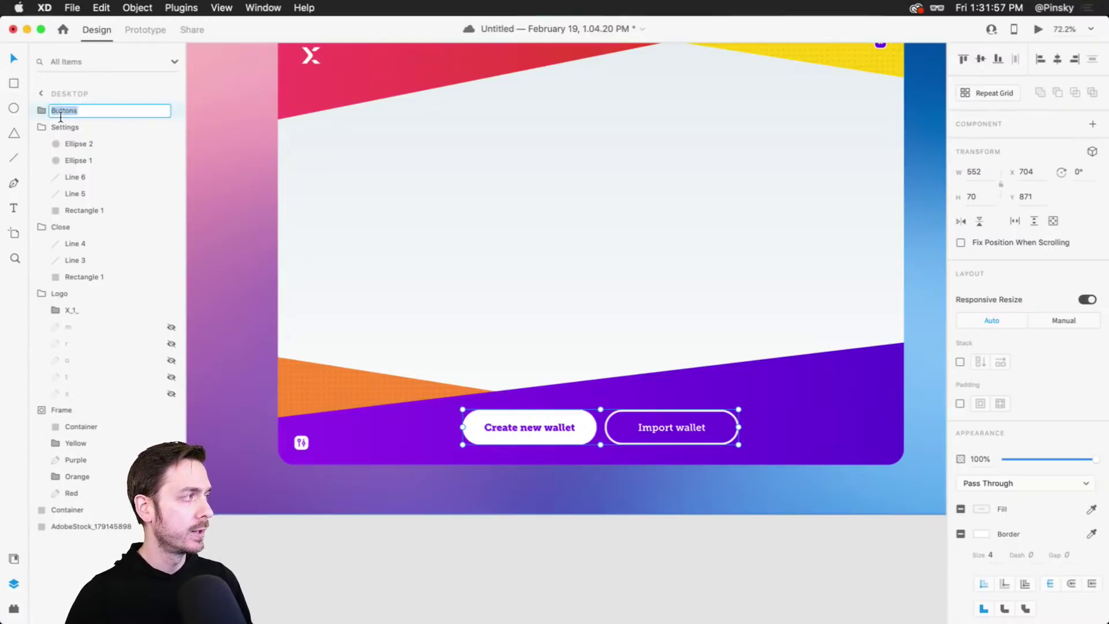
left_click(61, 115)
type("Wallet")
key("Return")
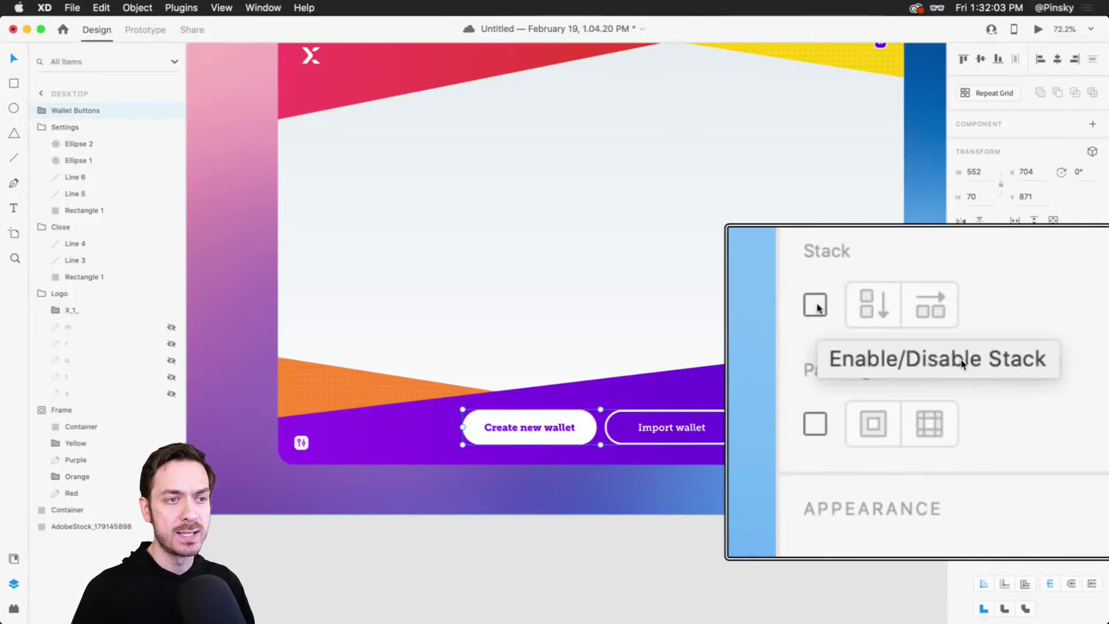
Enable a horizontal Stack for the Wallet Buttons group.
left_click(963, 364)
scroll(636, 428, "up", 5)
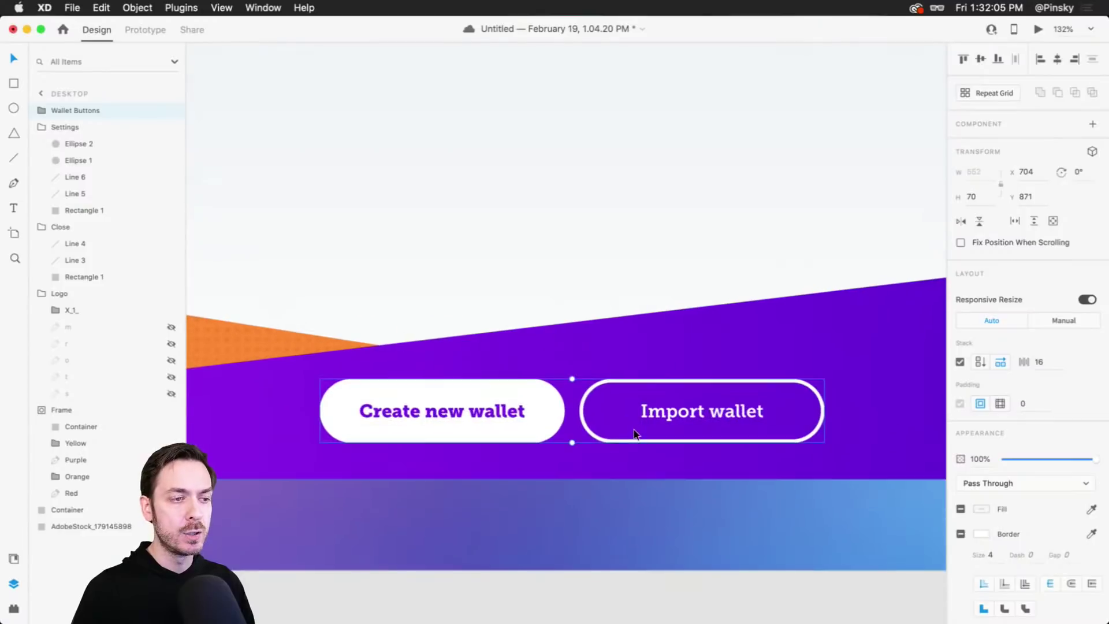
left_click_drag(725, 390, 668, 395)
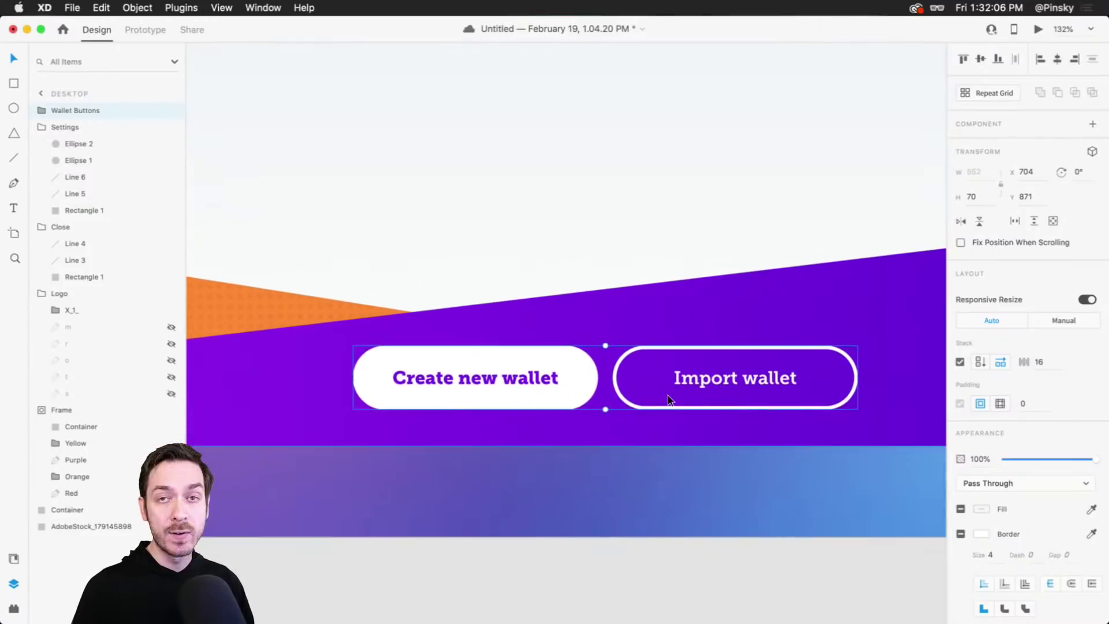
Try moving the "Import wallet" button within the stacked group.
double_click(747, 379)
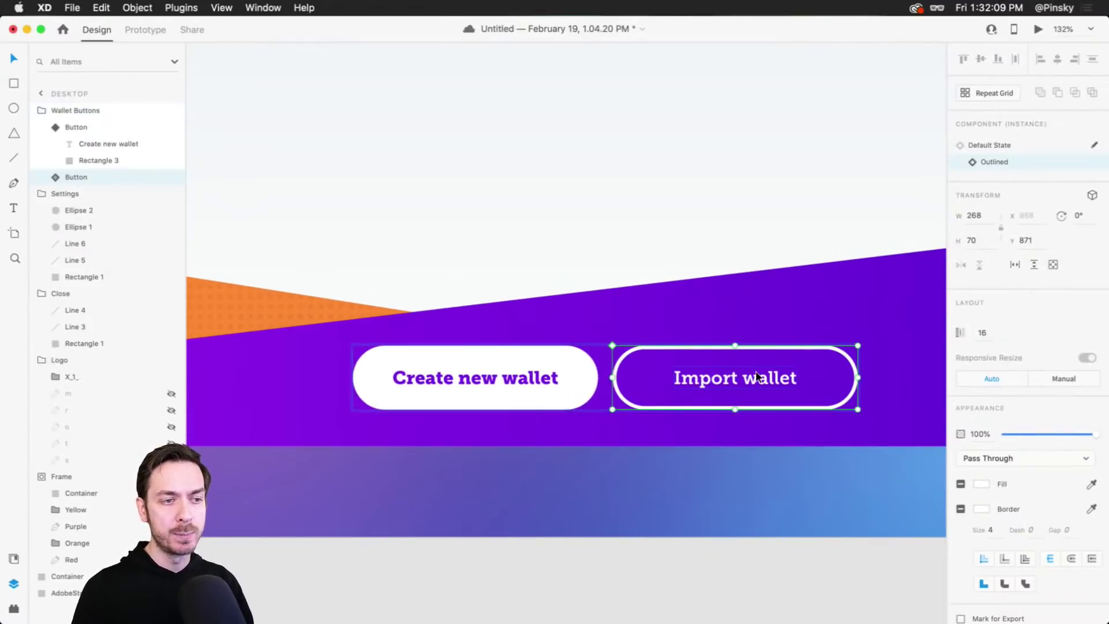
left_click_drag(756, 378, 719, 421)
key("Escape")
Centre the Wallet Buttons group horizontally on the card at X 684, Y 871, and save the document.
left_click_drag(713, 414, 703, 412)
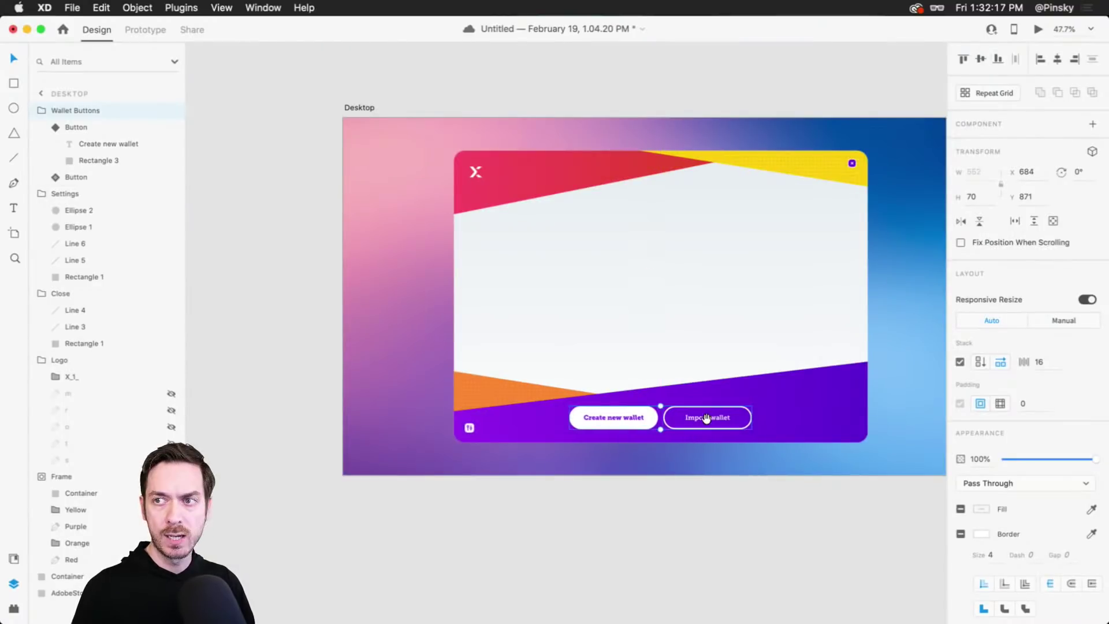
scroll(704, 413, "right", 3)
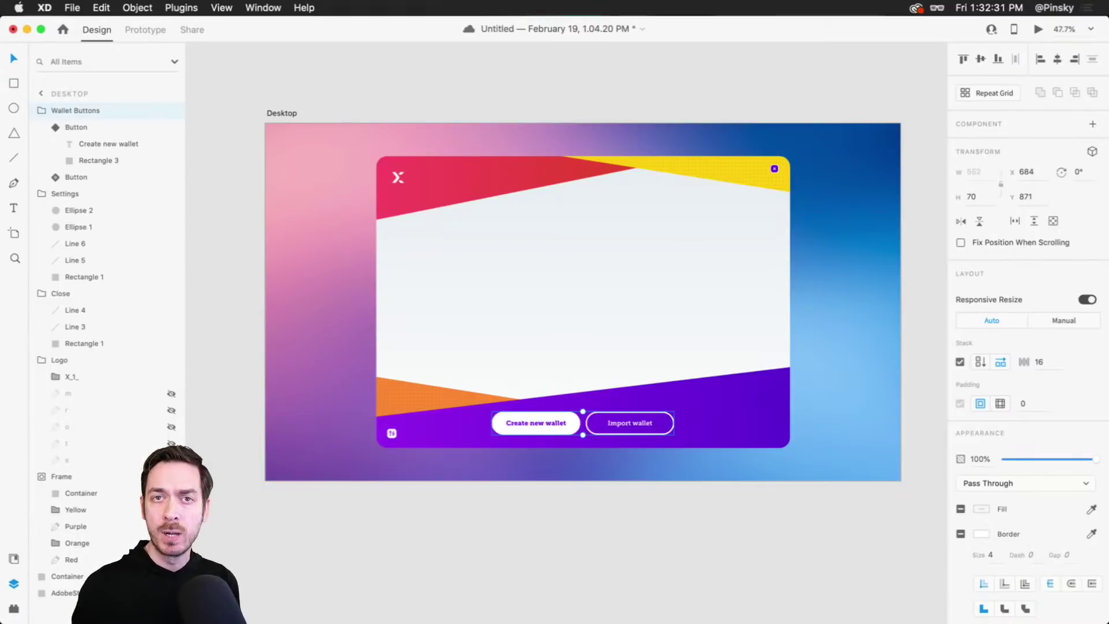
key("super+s")
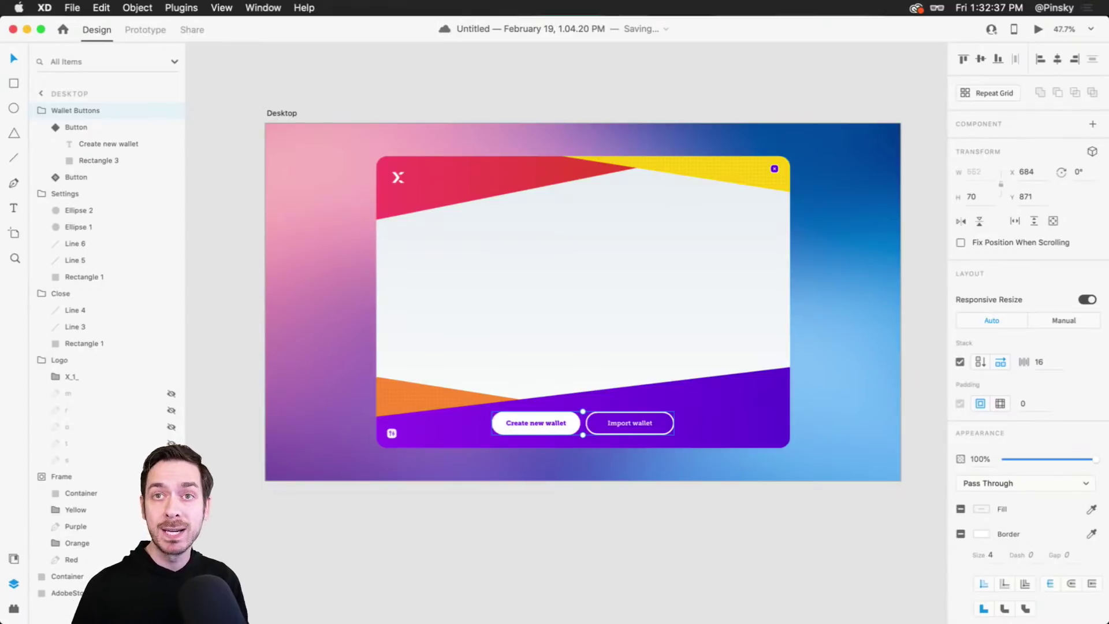
Enlarge the Close icon to 32 × 32 px at X 1519, Y 125, and set its border size to 3.
scroll(796, 149, "up", 5)
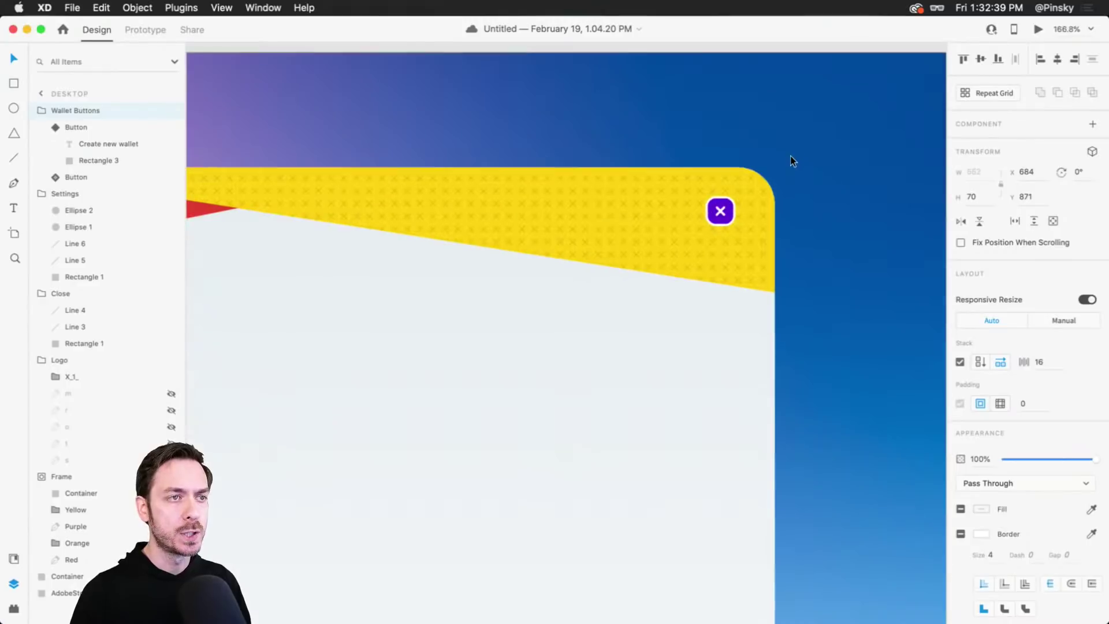
left_click(723, 211)
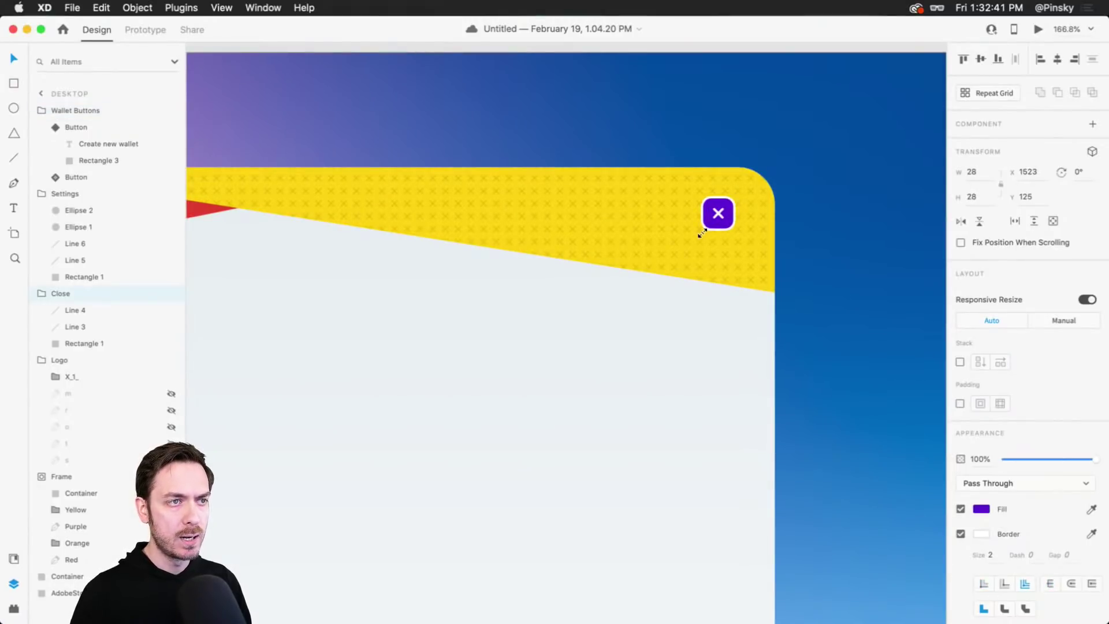
left_click_drag(702, 233, 698, 237)
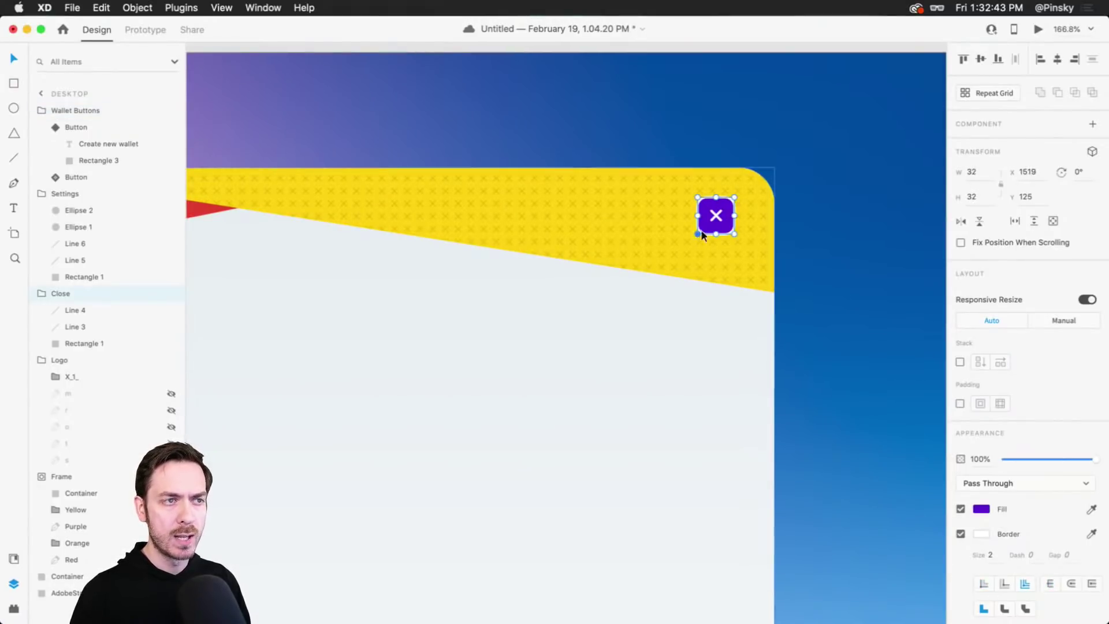
left_click(989, 556)
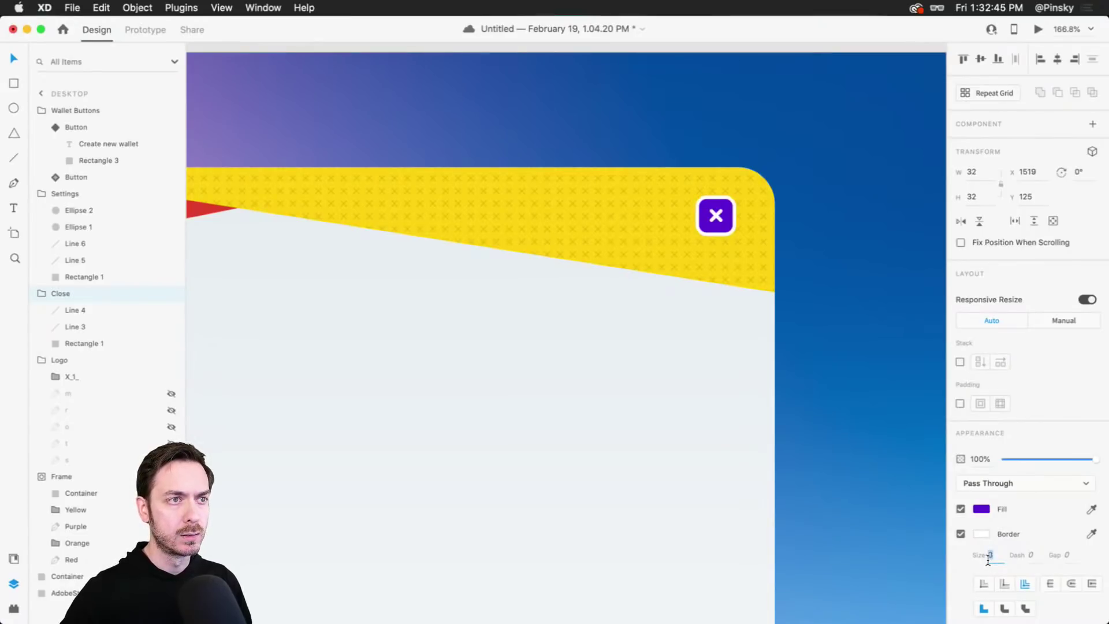
scroll(616, 334, "down", 5)
left_click(584, 153)
scroll(825, 129, "left", 5)
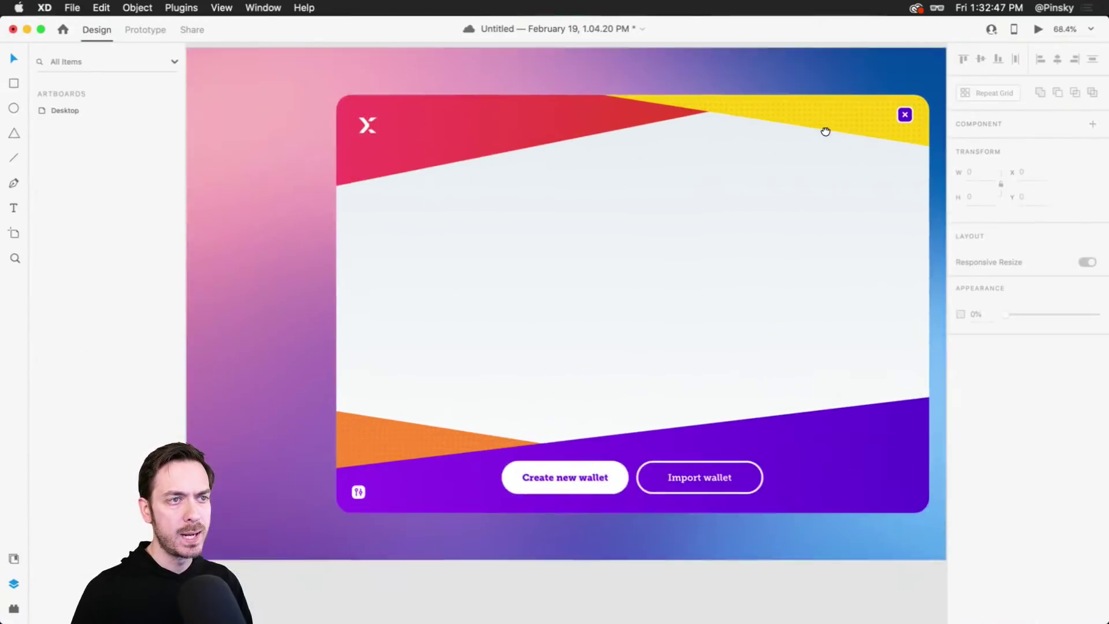
Move the Close icon horizontally to X 1528 in the card's yellow corner.
scroll(771, 156, "right", 2)
scroll(894, 118, "up", 5)
left_click(798, 164)
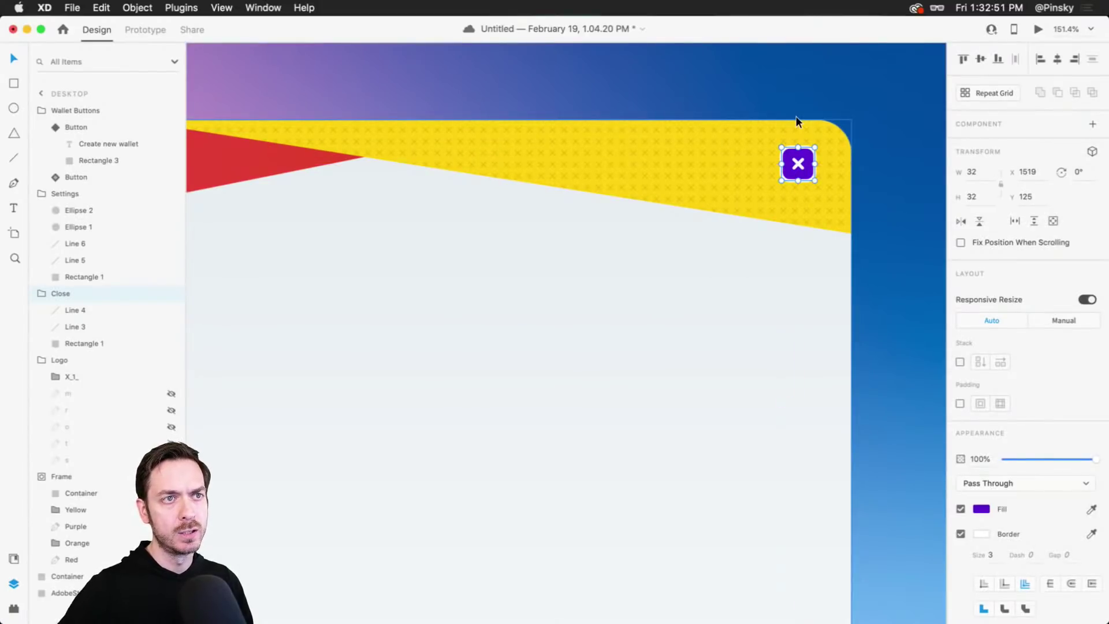
key("Right")
key("Right")
key("Right")
key("Right")
key("Right")
key("Right")
key("Right")
key("Right")
key("Right")
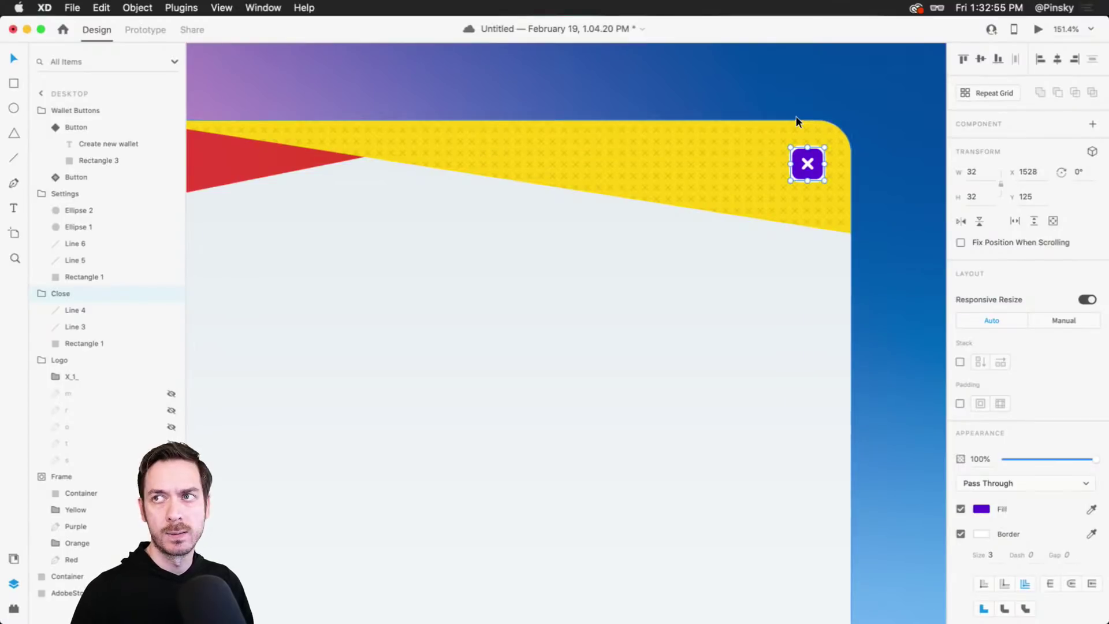
key("super+0")
left_click(688, 81)
Add the text heading "Well hello there!" near the top of the card at size 54, X 744, Y 280.
scroll(667, 234, "up", 5)
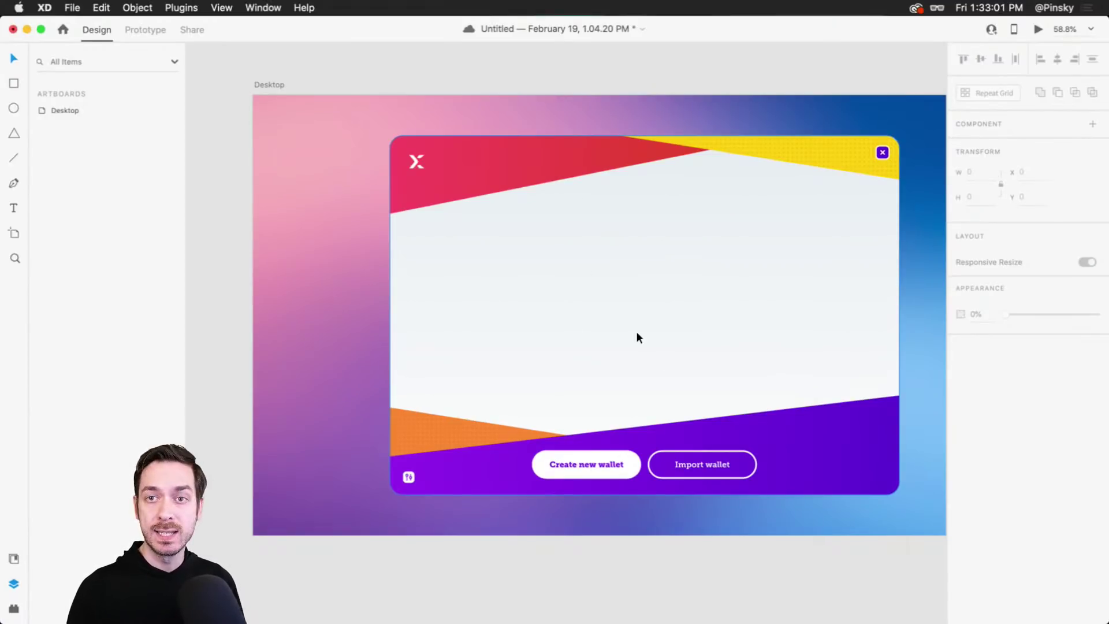
scroll(643, 332, "right", 5)
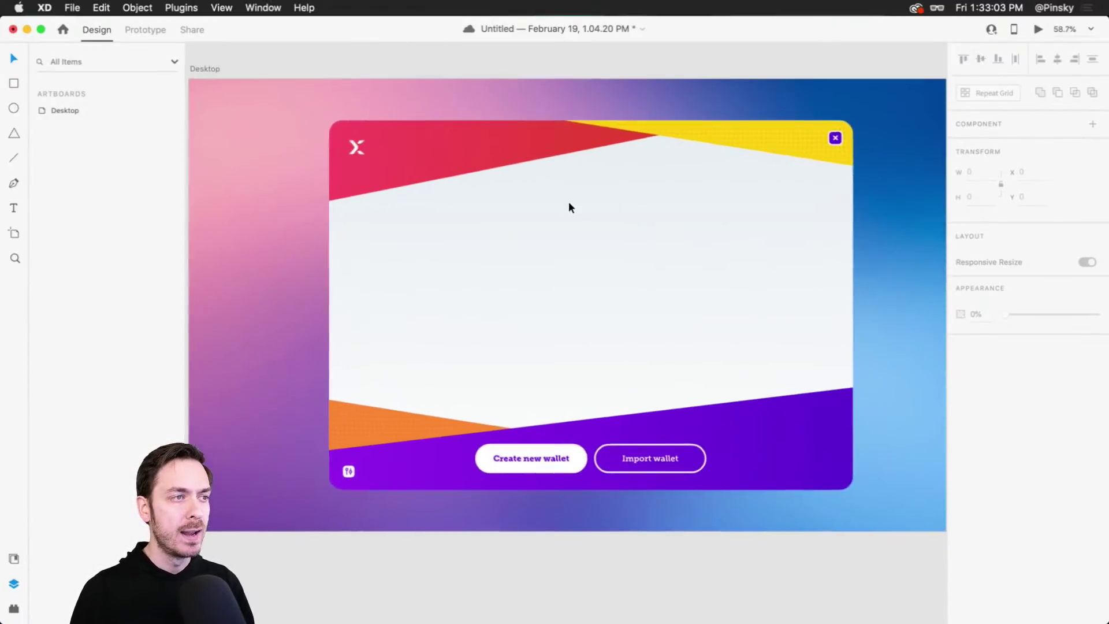
scroll(570, 206, "up", 3)
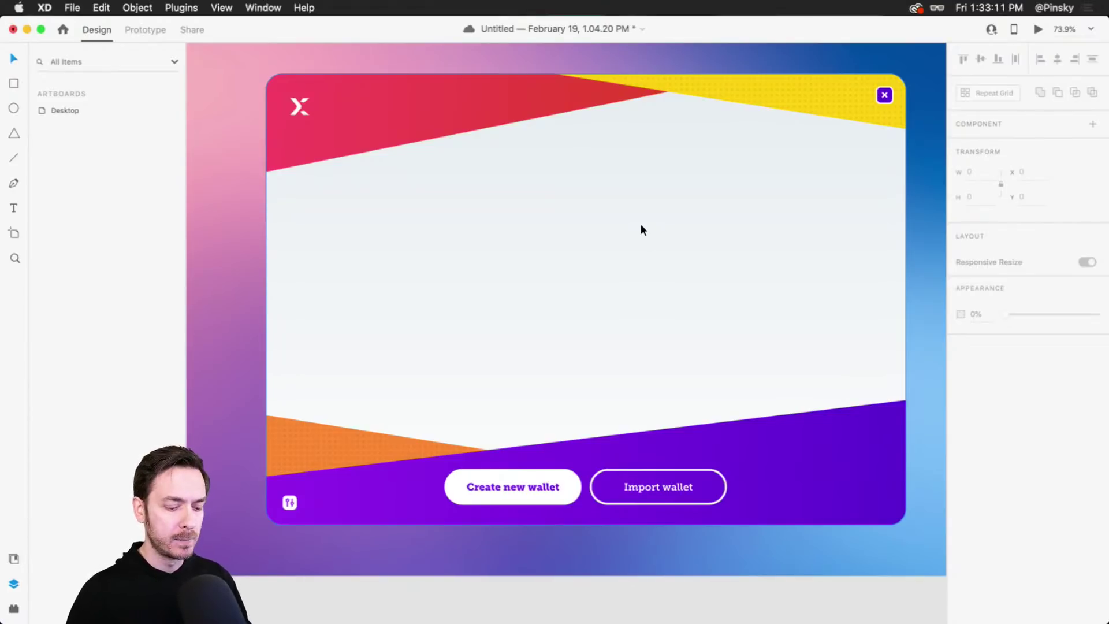
left_click(563, 221)
key("t")
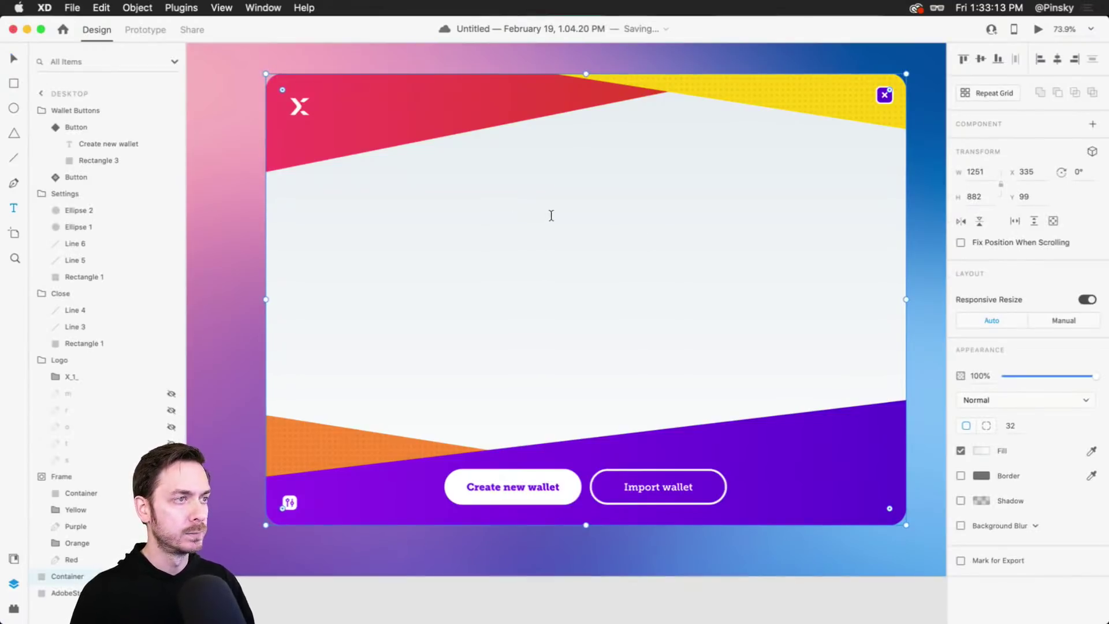
left_click(552, 217)
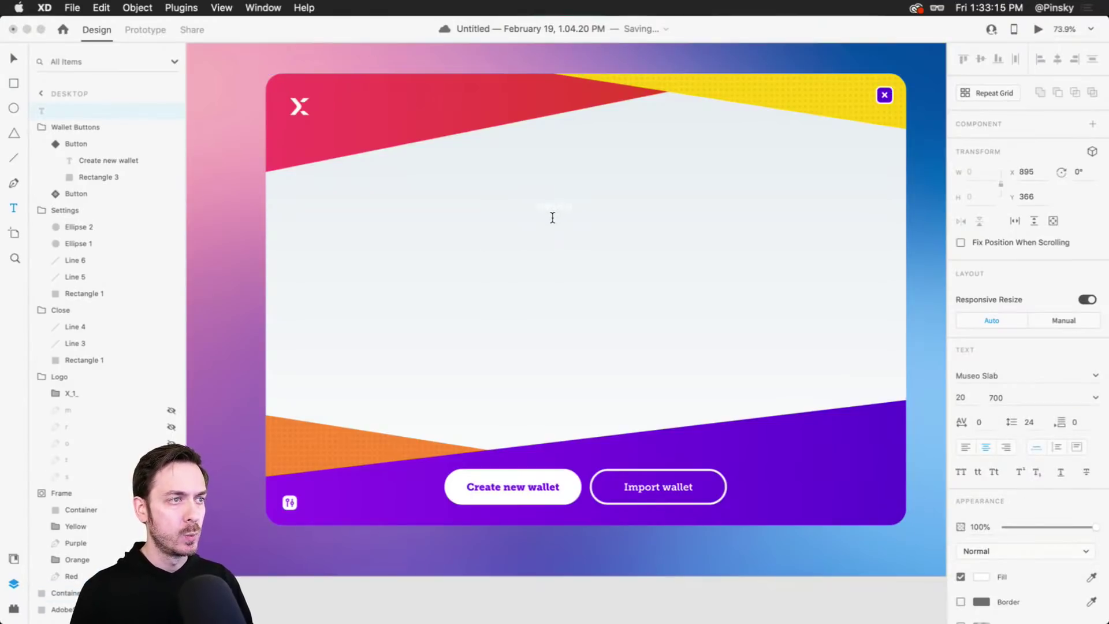
key("Escape")
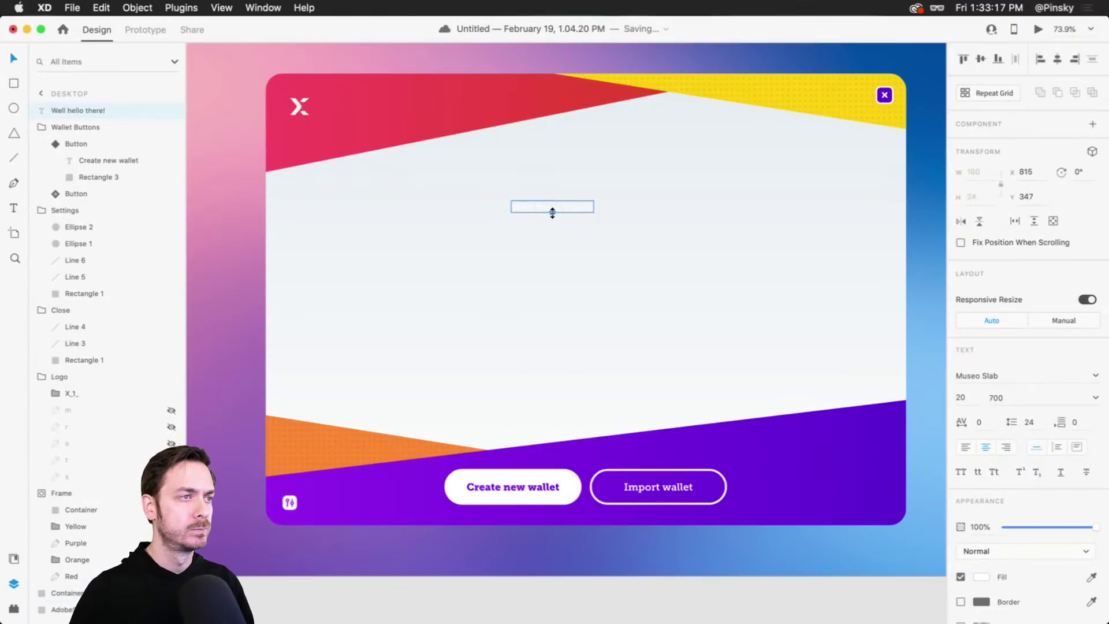
left_click_drag(550, 213, 623, 176)
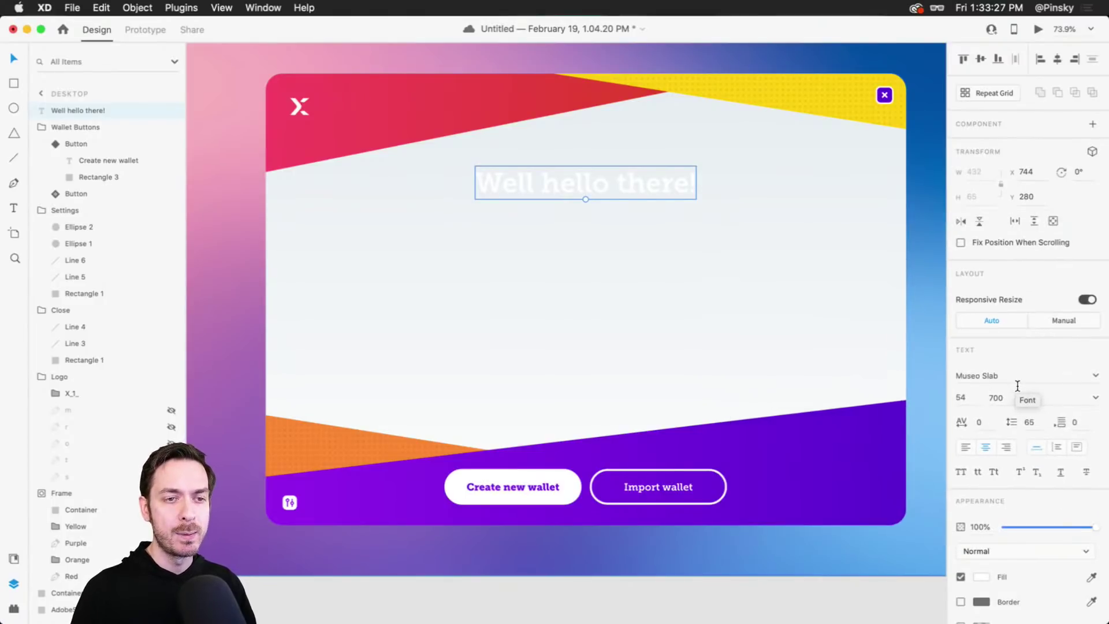
Set the heading to weight 900 and fill it with a colour sampled from the card's red shape.
left_click(1097, 399)
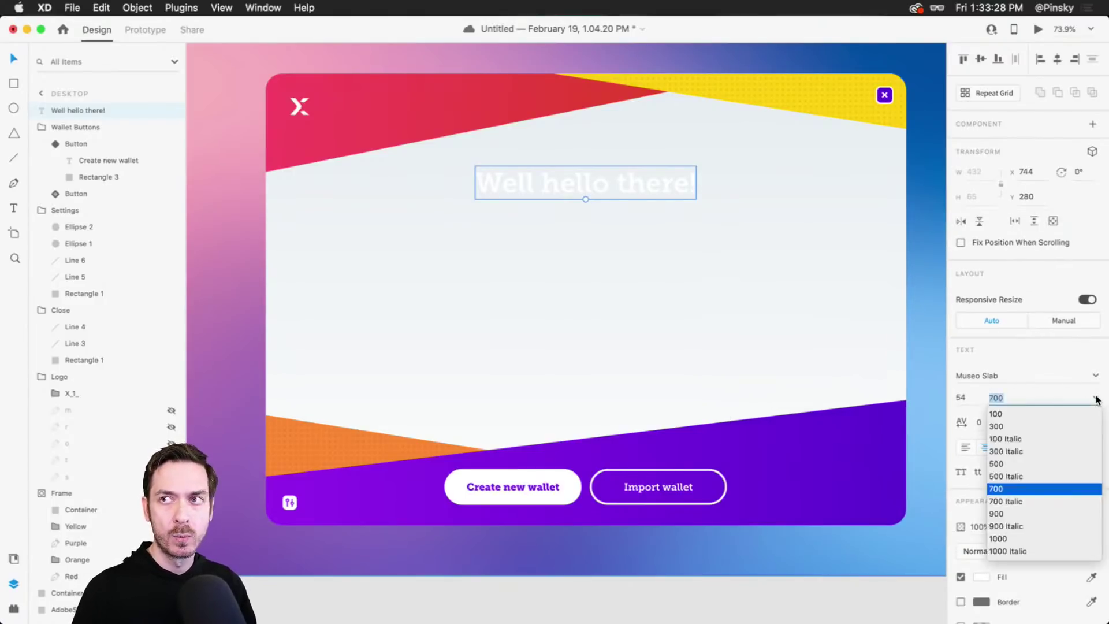
left_click(1011, 515)
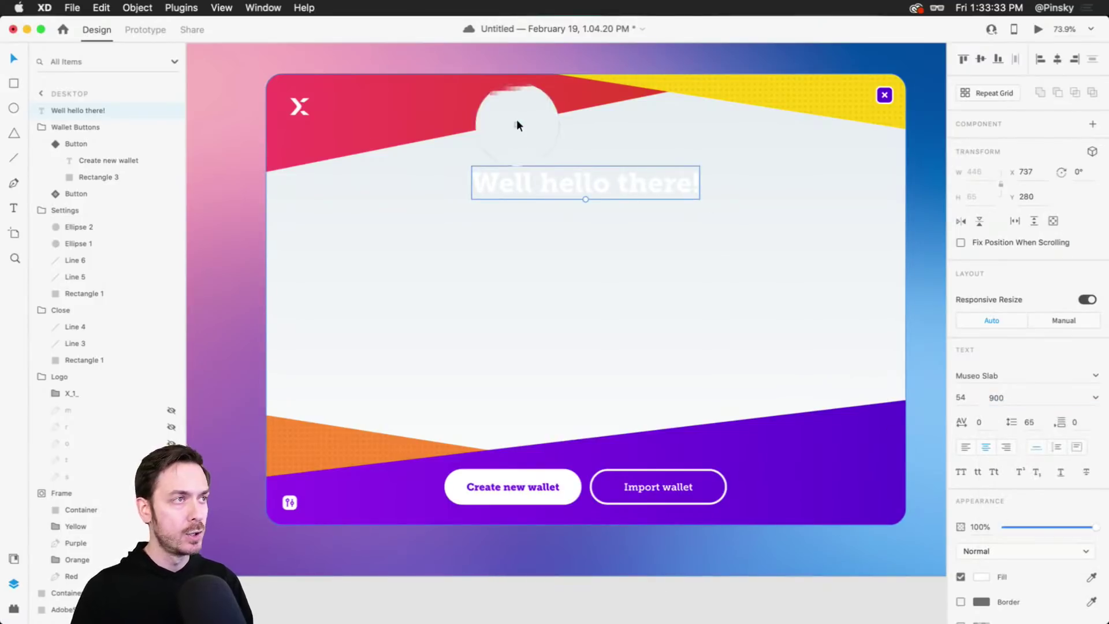
left_click(419, 112)
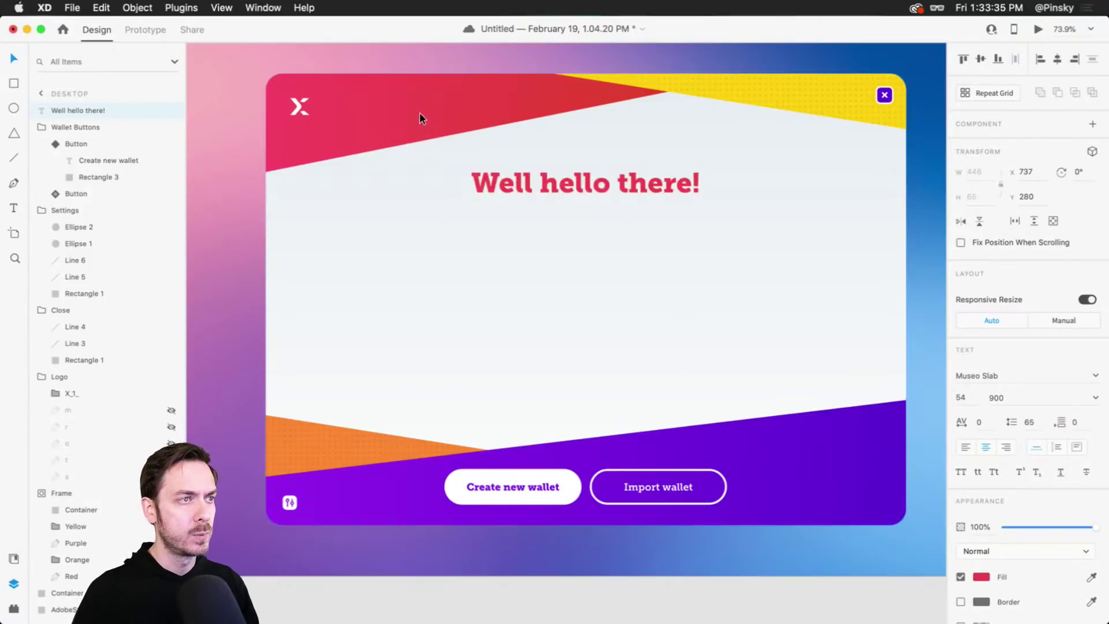
Add the heading's red #EE4050 to the document's colour assets and return to the layer list.
key("super+shift+y")
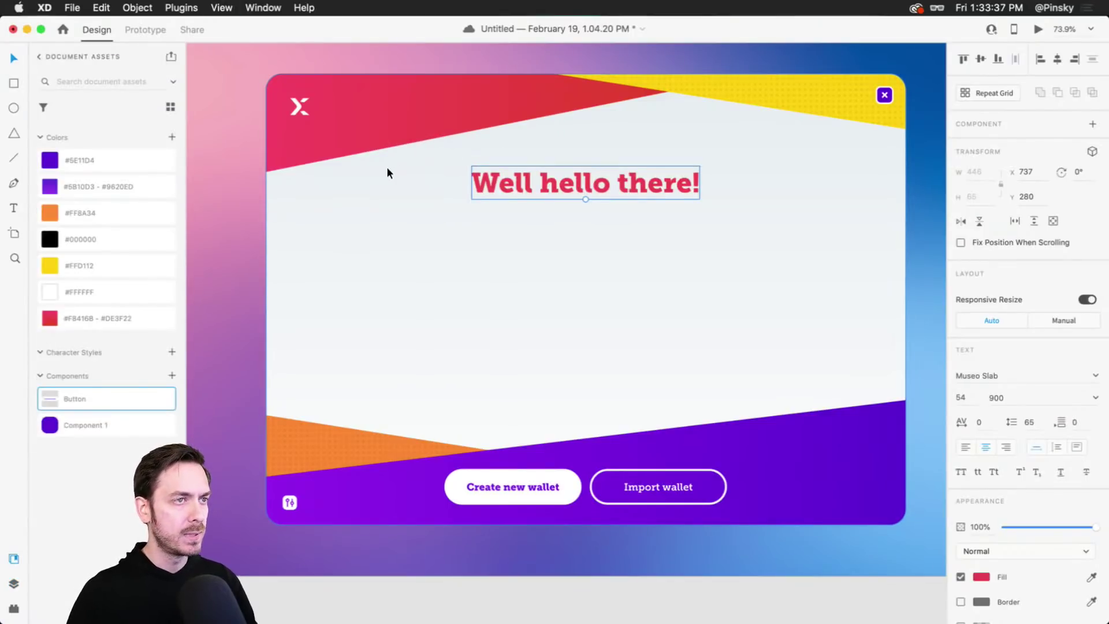
left_click(173, 136)
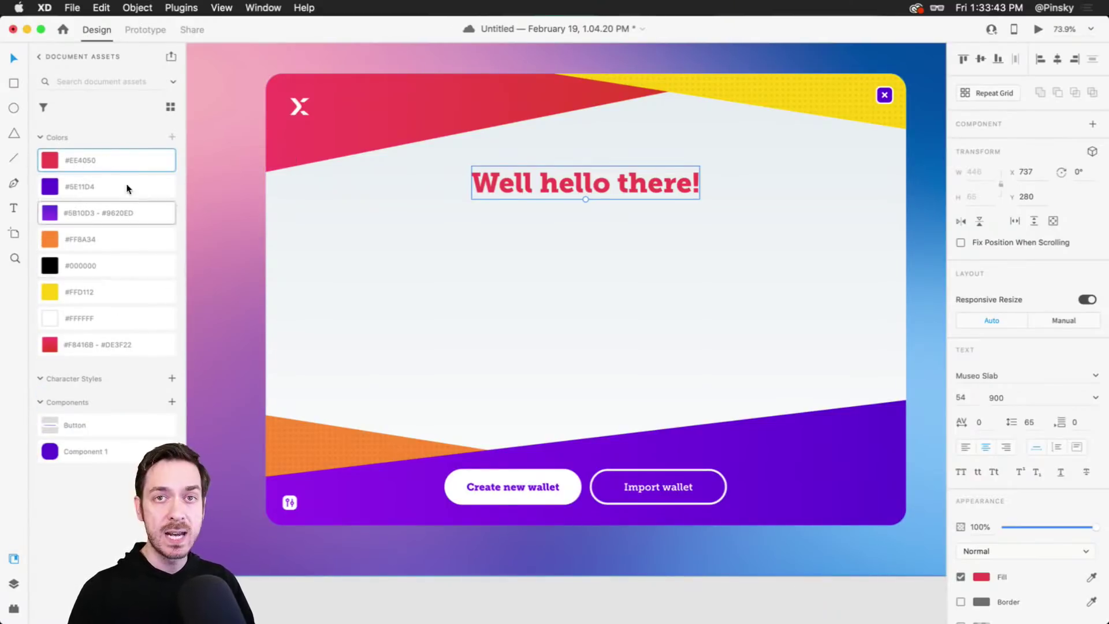
key("super+y")
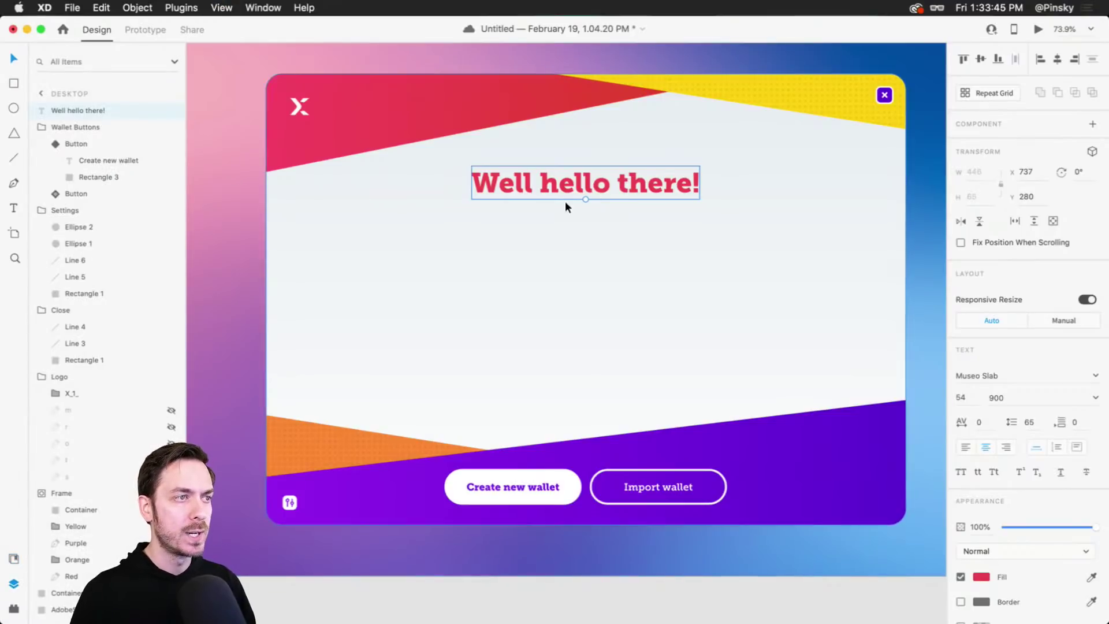
Enlarge the heading to size 64 and add a copy directly below it reading "Let's get you rewarded.".
mouse_move(583, 200)
left_mouse_down()
mouse_move(606, 162)
mouse_move(597, 196)
left_mouse_up()
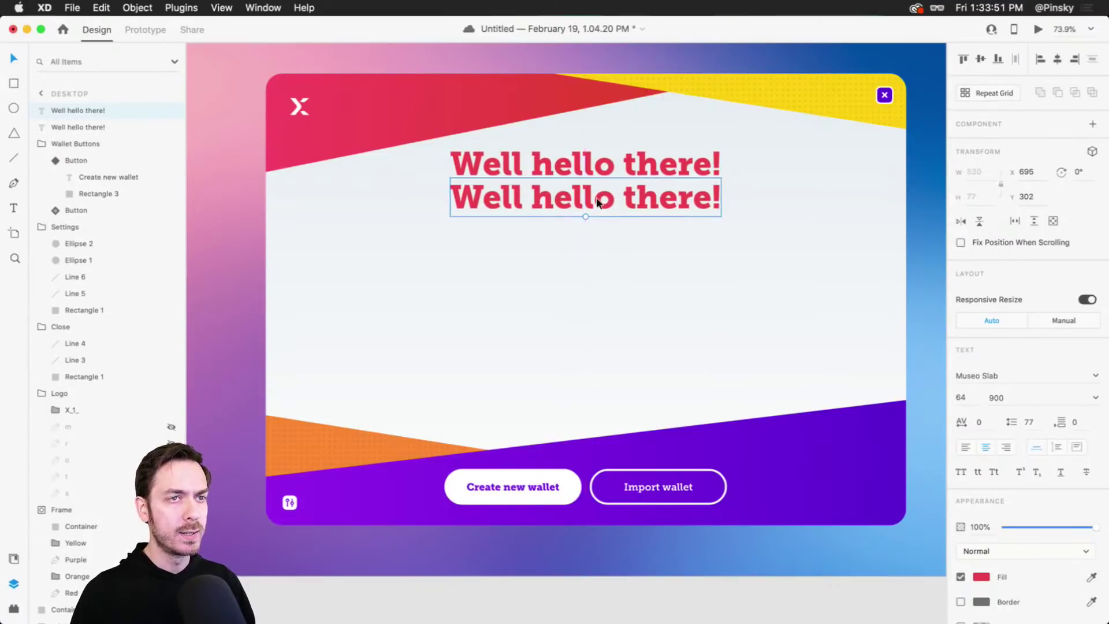
scroll(596, 197, "up", 3)
double_click(595, 199)
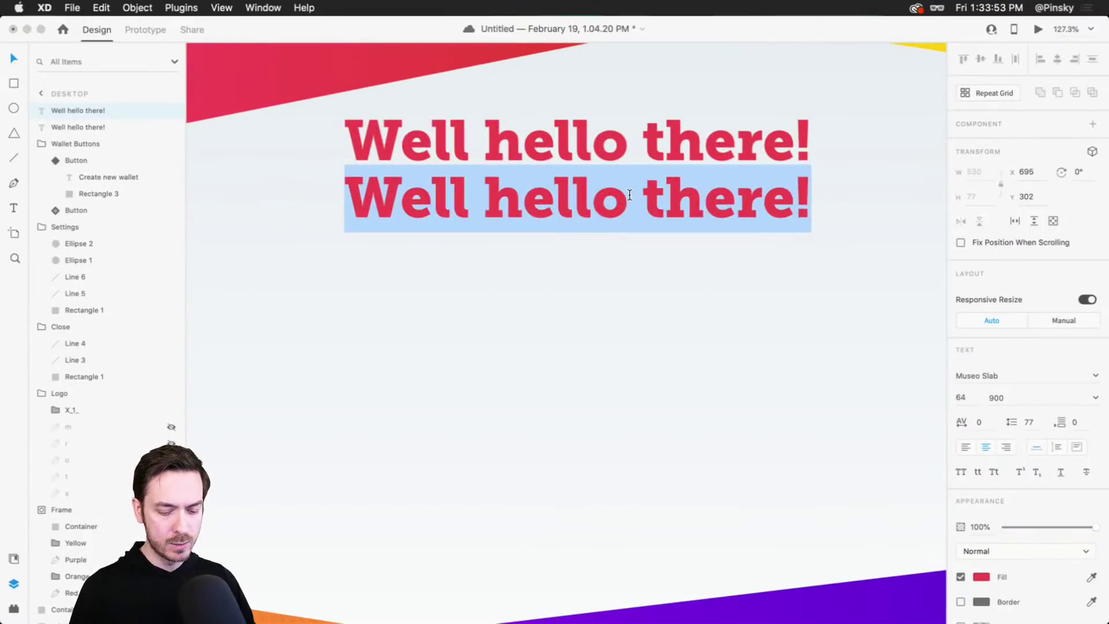
type("K")
key("BackSpace")
type("Let")
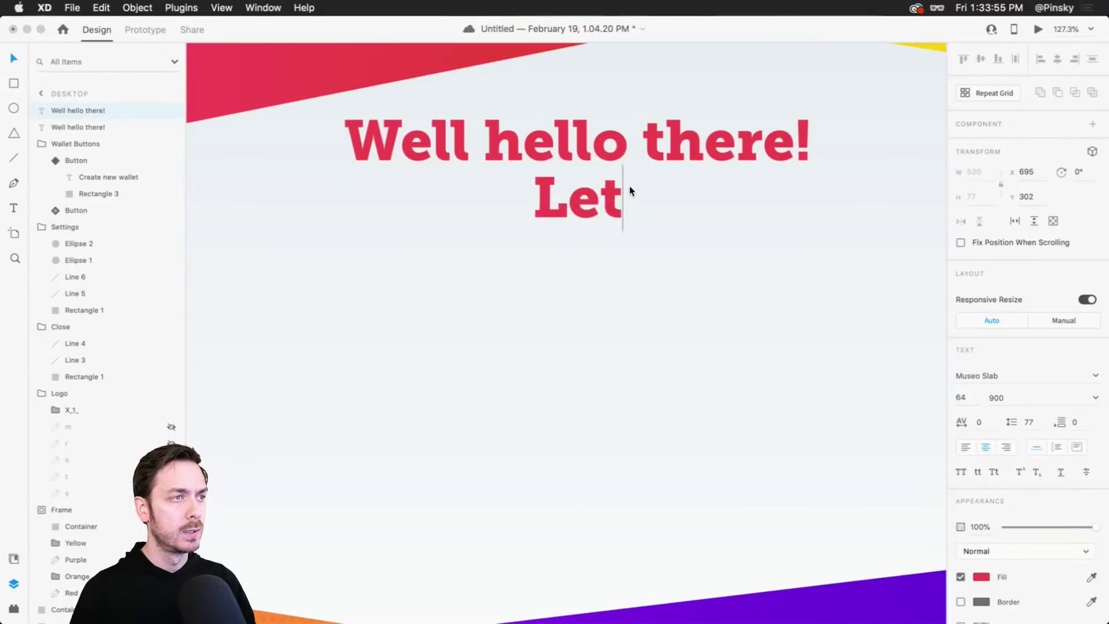
type("'s get you re")
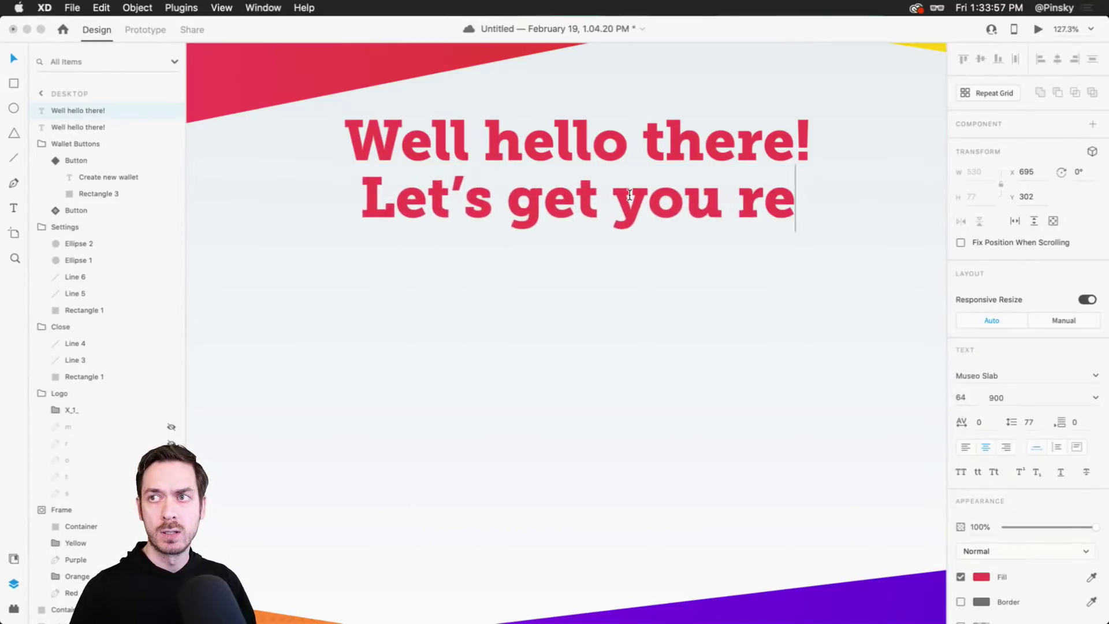
type("warded.")
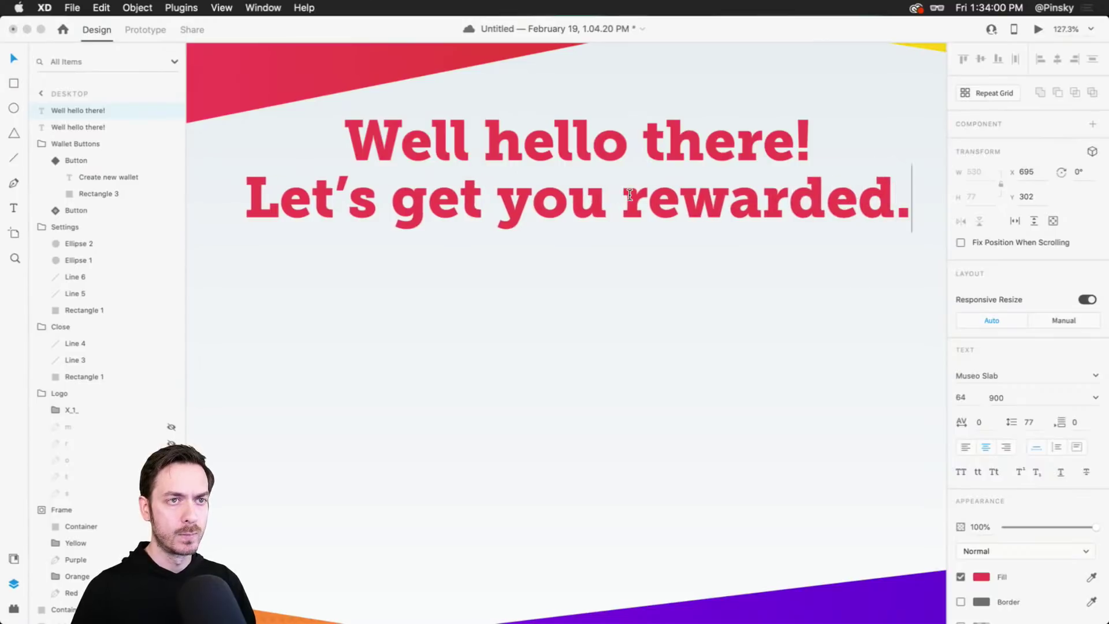
key("Escape")
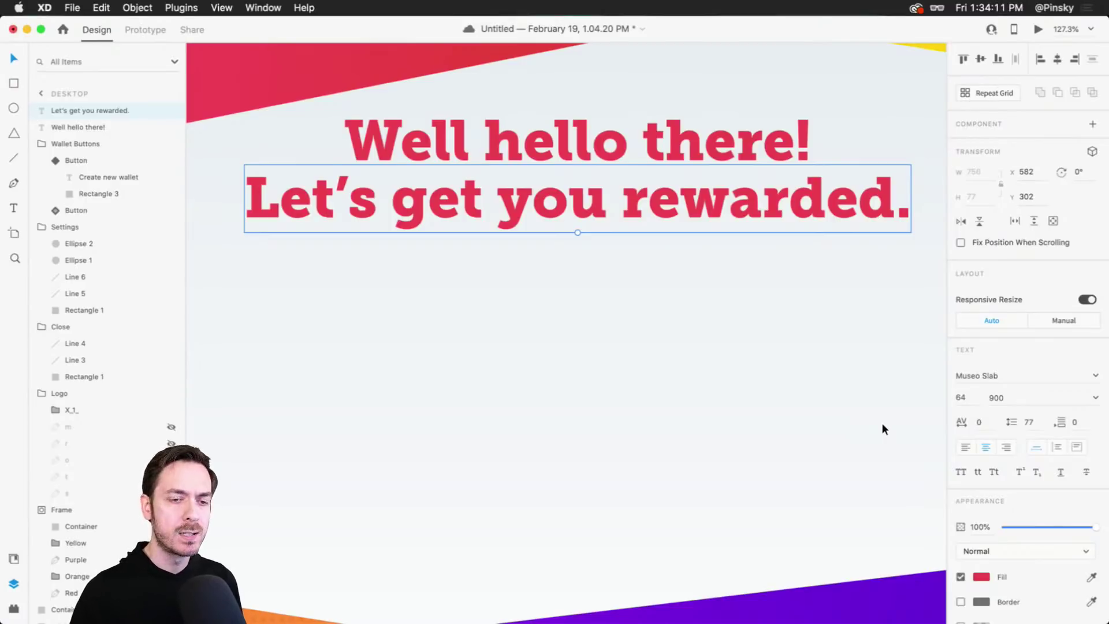
Change the fill of "Let's get you rewarded." to the light blue-grey #B3C0CC.
left_click(982, 577)
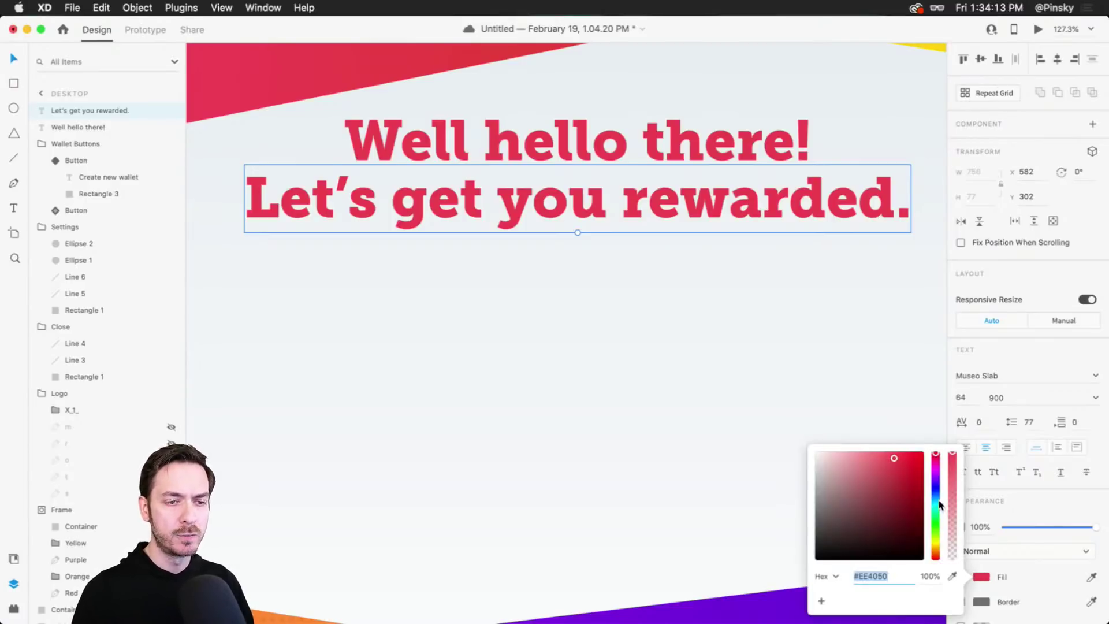
left_click_drag(939, 500, 837, 473)
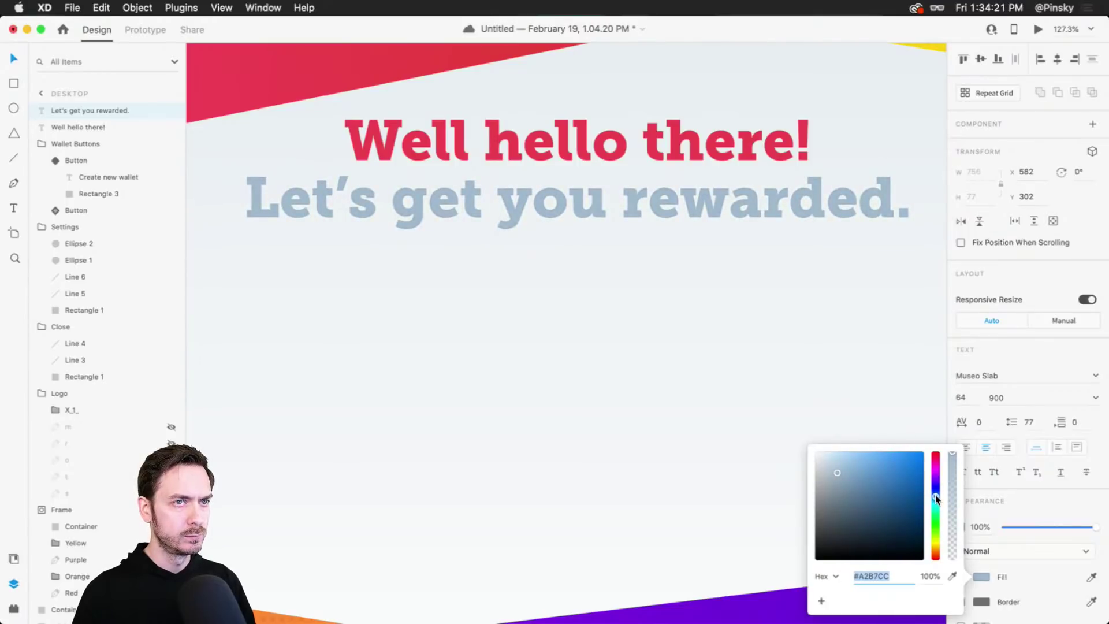
left_click_drag(852, 476, 828, 470)
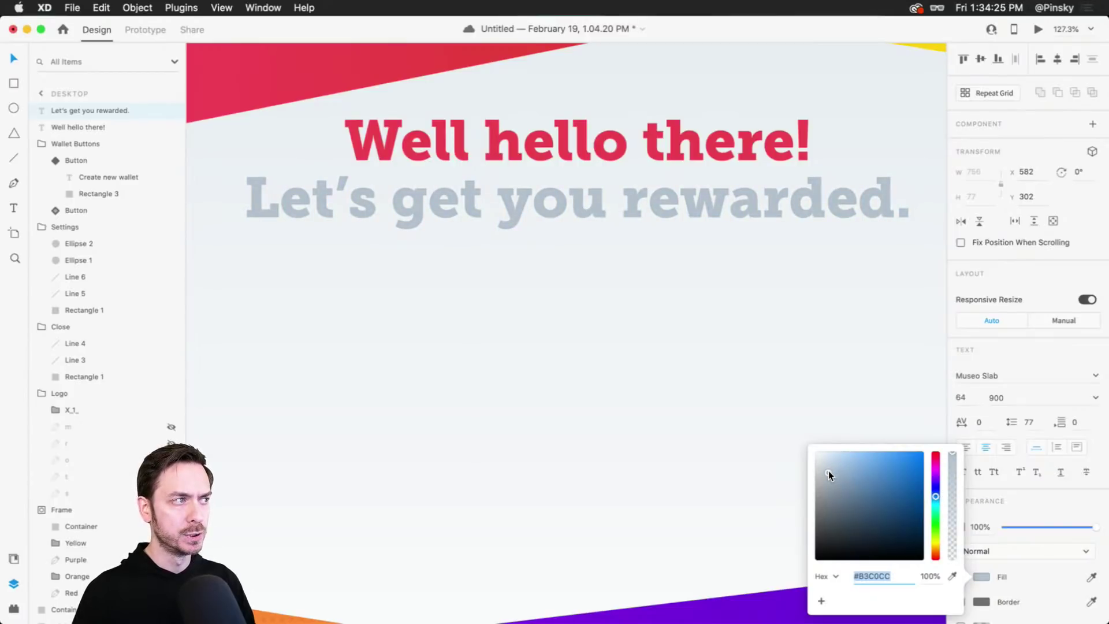
left_click(595, 200)
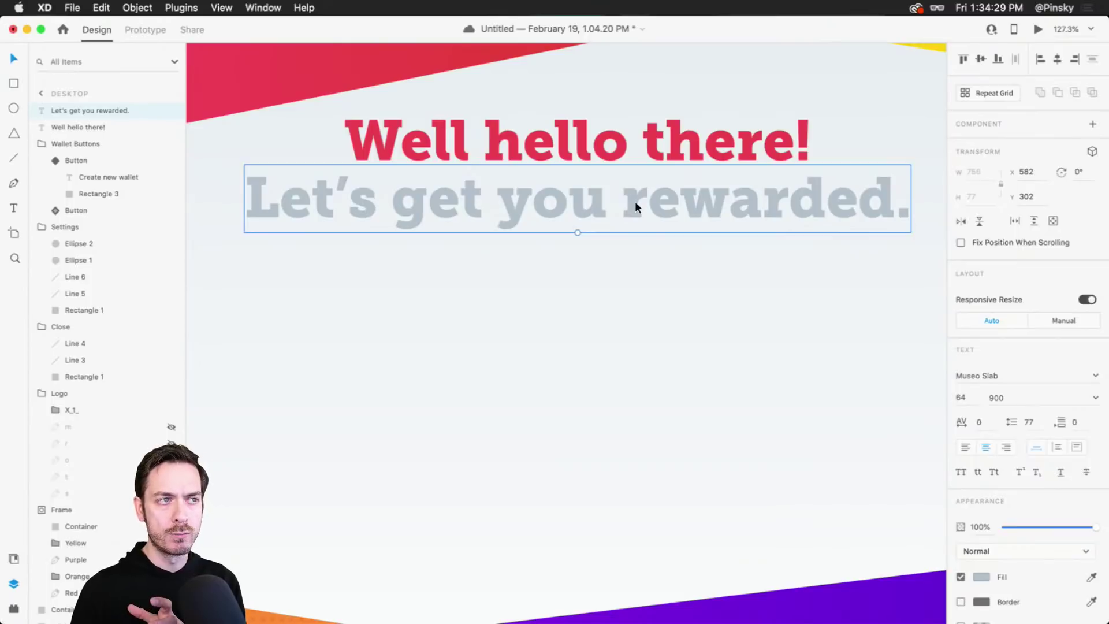
Try weight 700 on the word "rewarded." in the second line, and set it back to 900.
double_click(635, 200)
left_click_drag(621, 202, 931, 200)
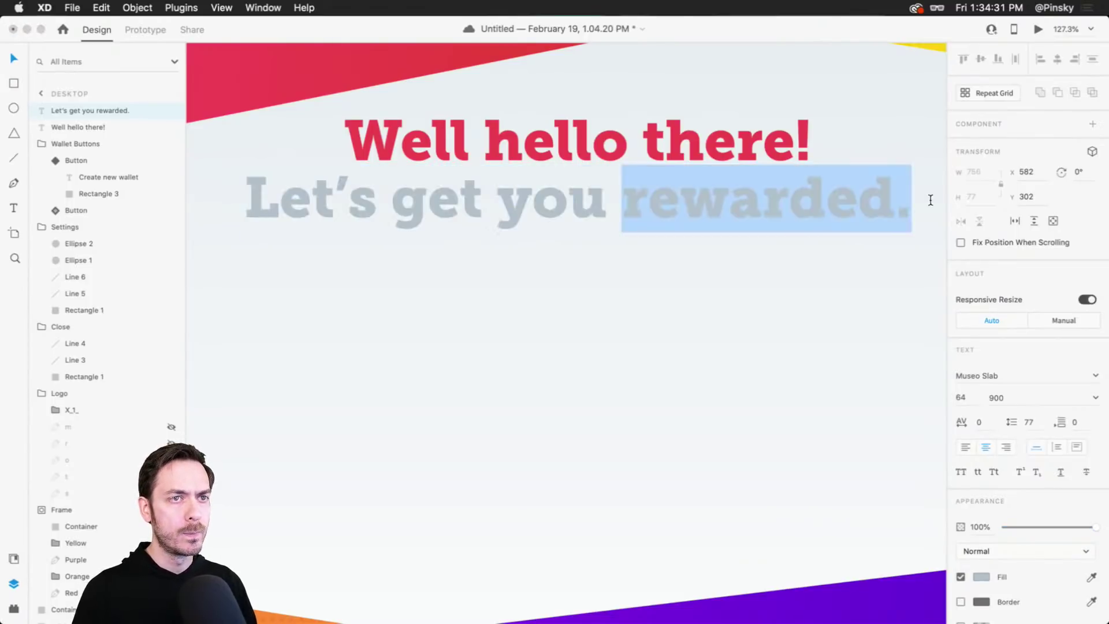
left_click(1096, 397)
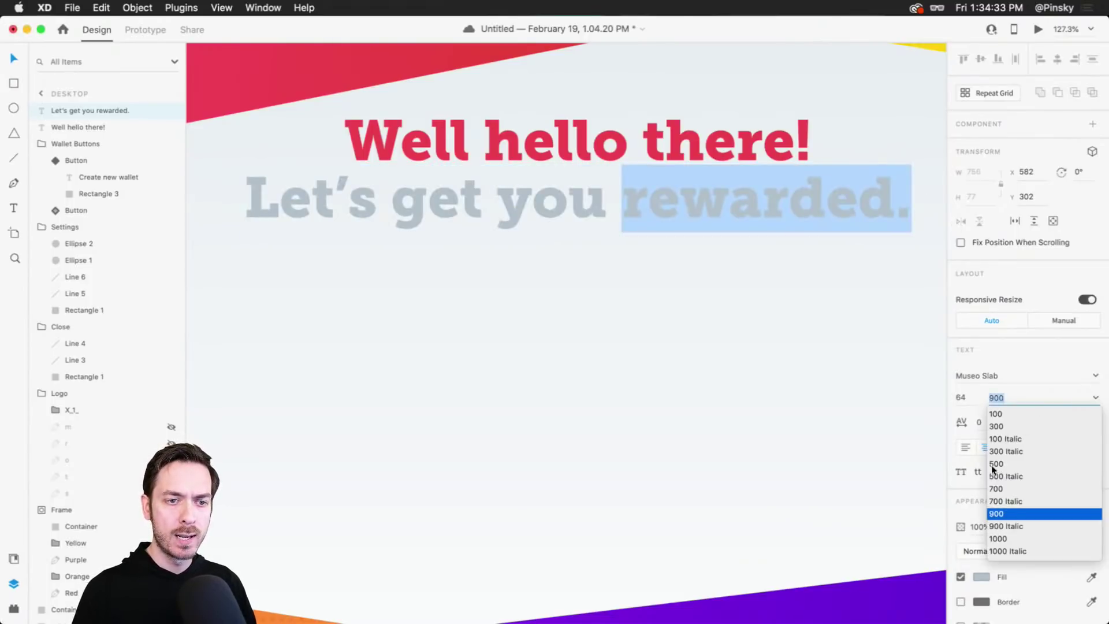
left_click(1014, 493)
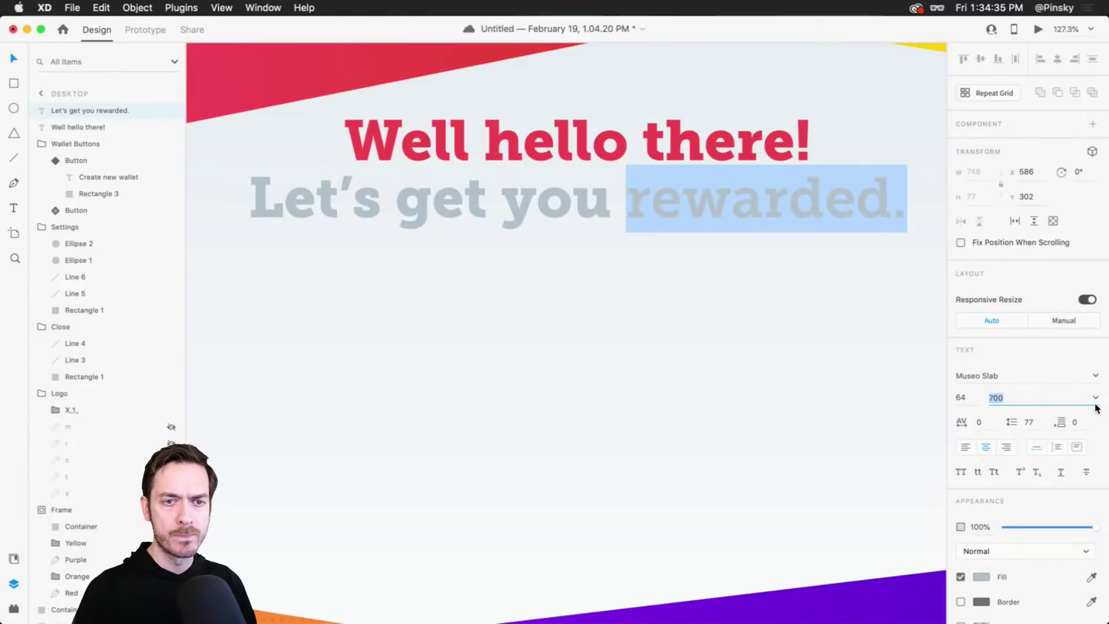
left_click(1095, 402)
left_click(1012, 515)
Set only the words "Let's get you" in the second line to weight 500.
left_click_drag(617, 205, 166, 180)
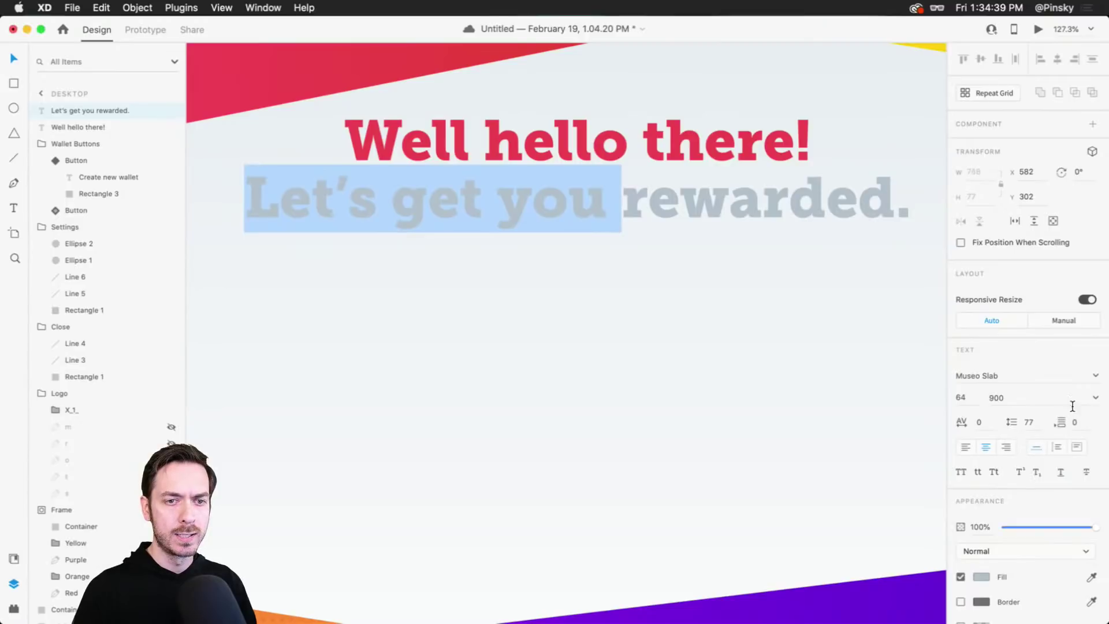
left_click(1094, 397)
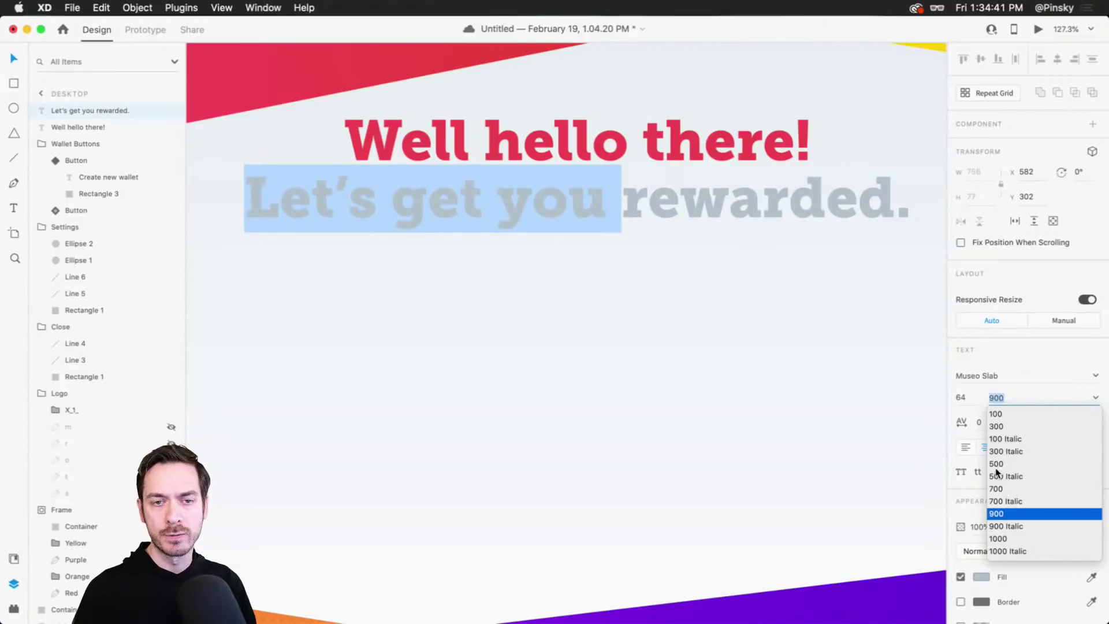
left_click(998, 464)
key("Escape")
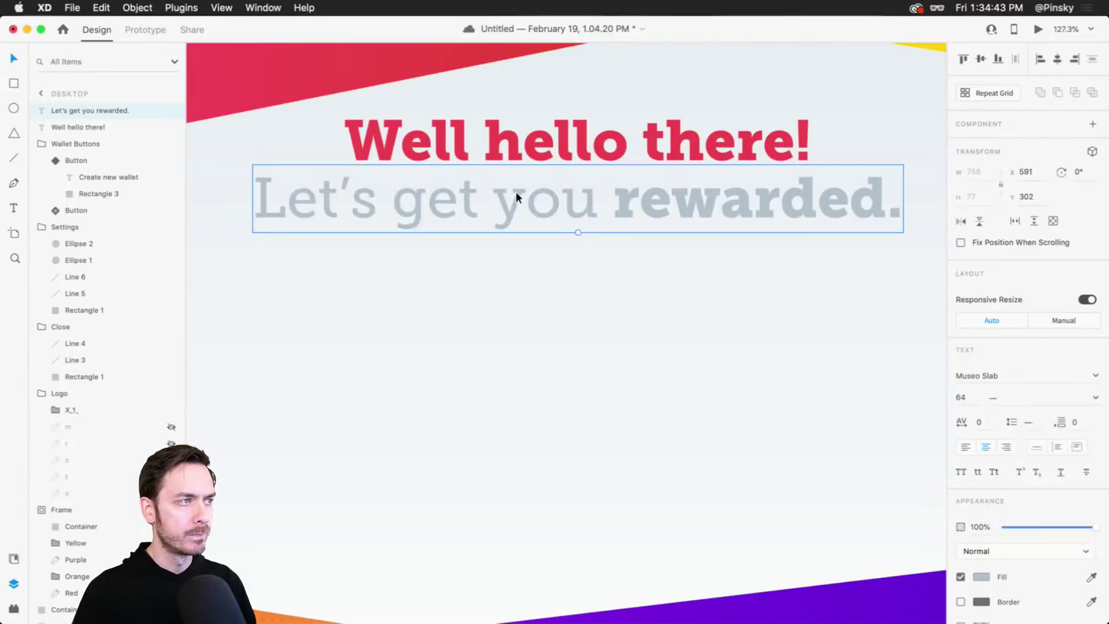
Change the font of the whole "Let's get you rewarded." line to Museo.
left_click(1094, 376)
scroll(998, 422, "up", 1)
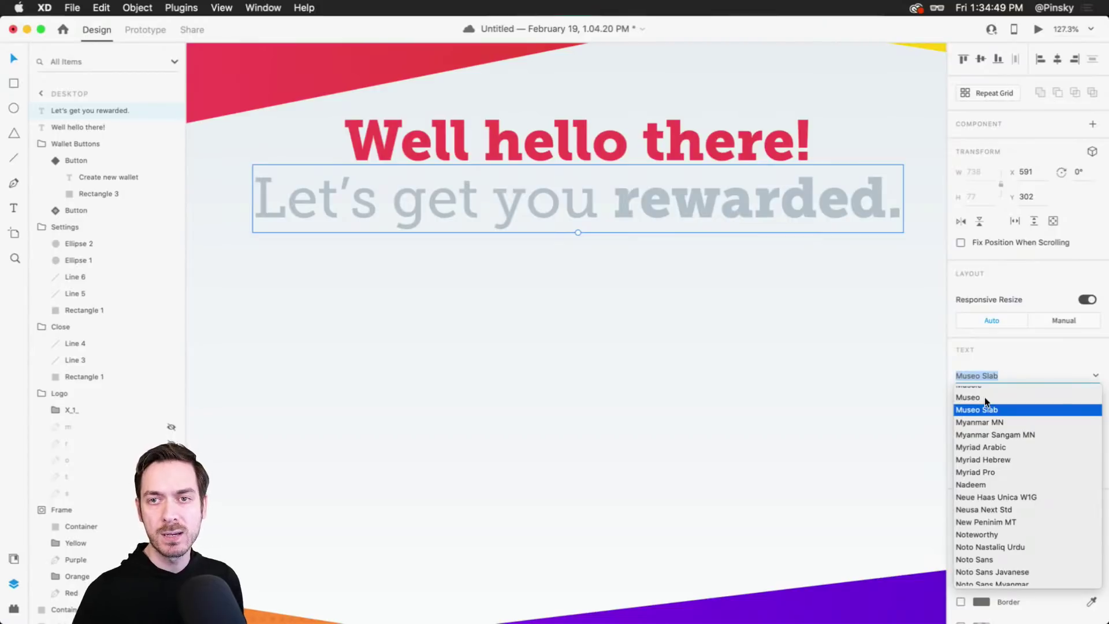
left_click(984, 397)
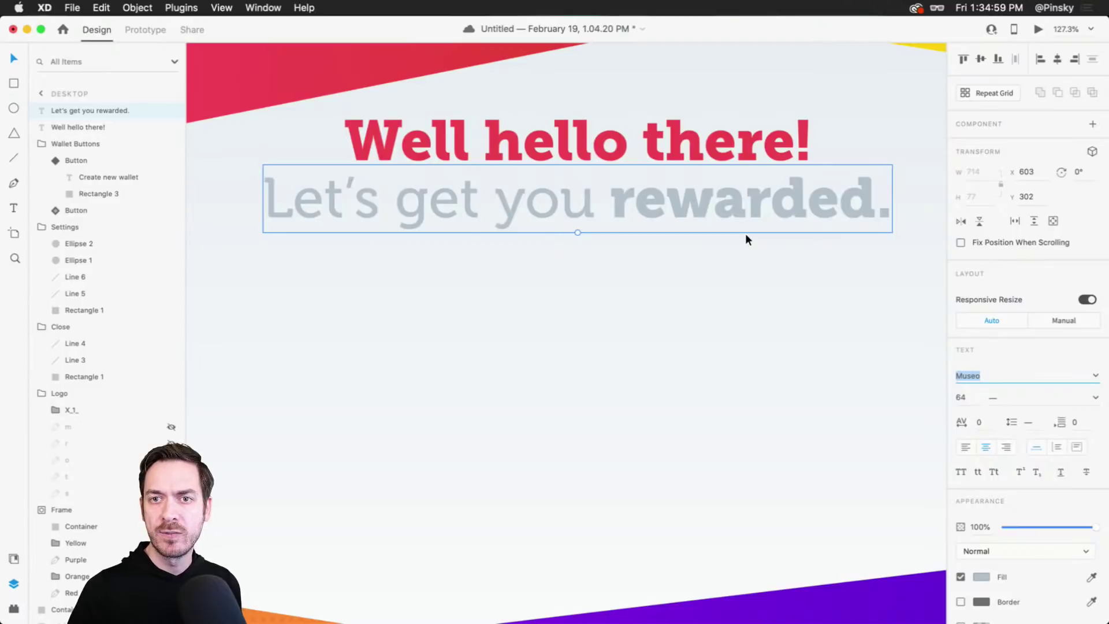
key("Escape")
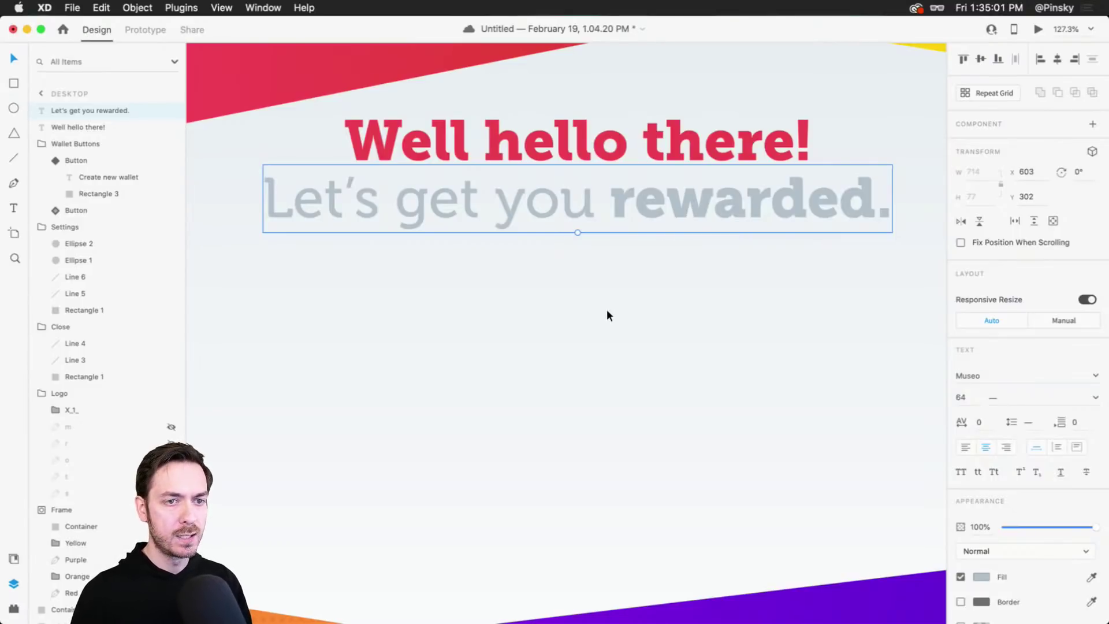
left_click(524, 304)
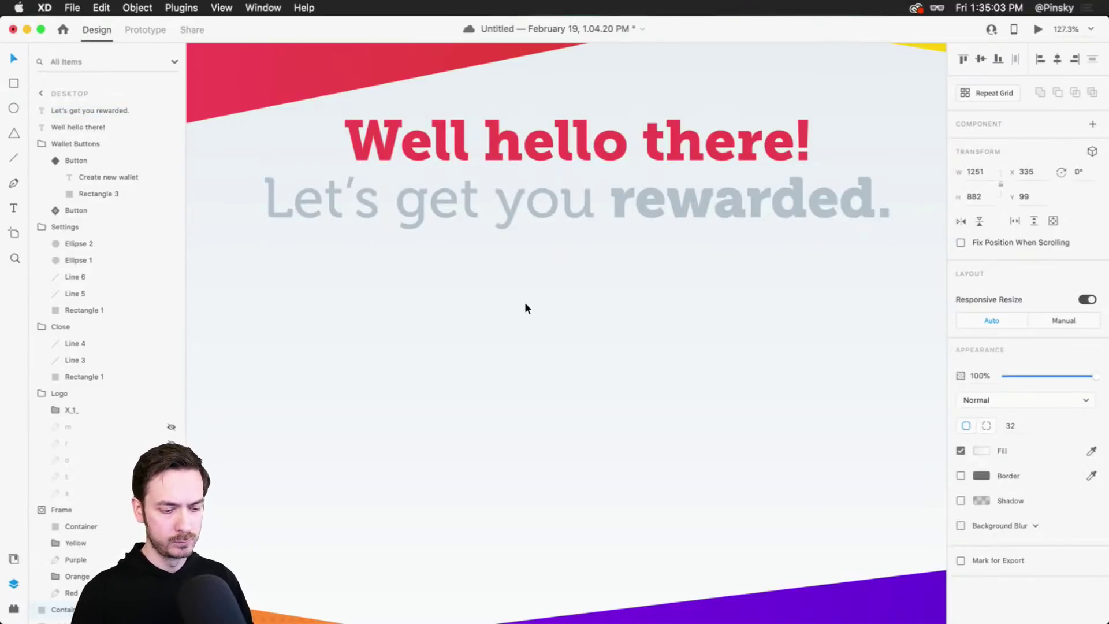
key("l")
left_click_drag(527, 309, 561, 307)
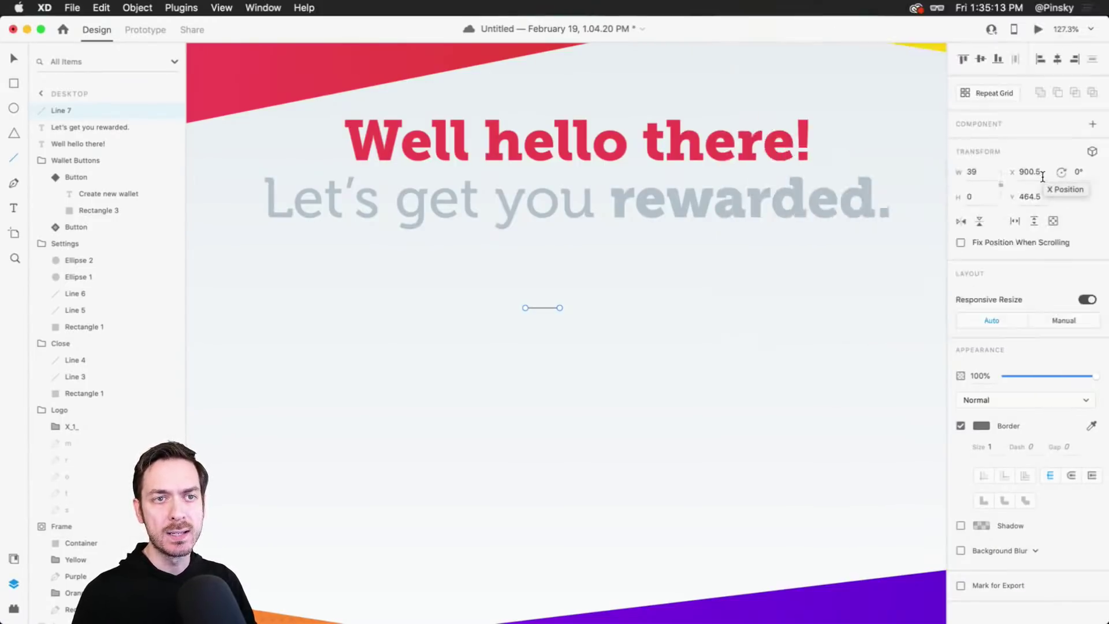
key("Delete")
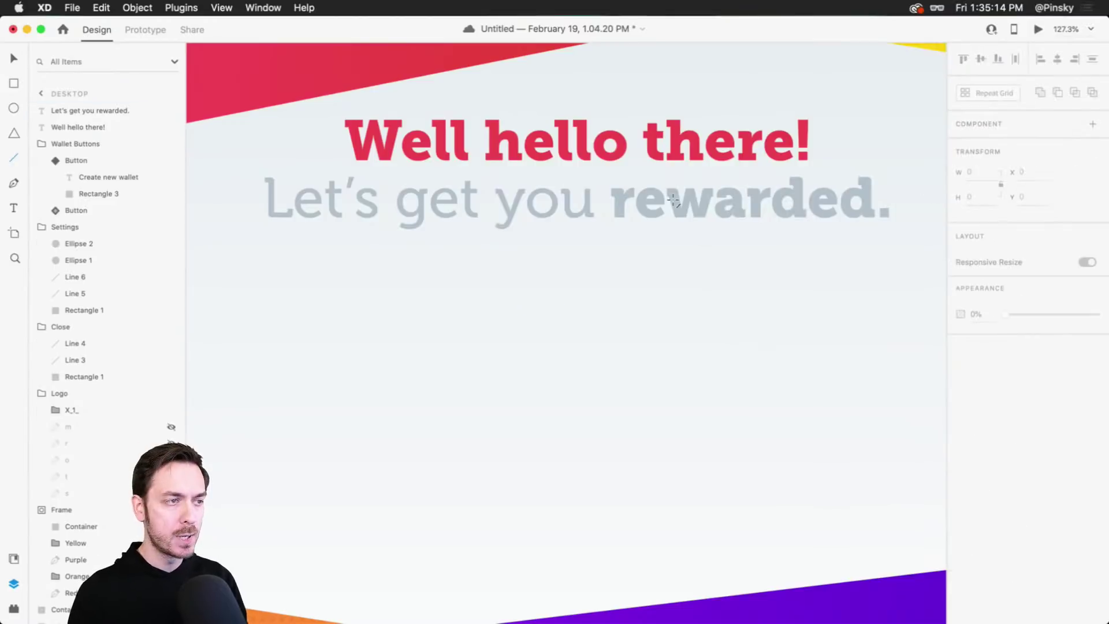
Darken the fill of the "Let's get you rewarded." line to the blue-grey #A2ADB7.
key("v")
left_click(597, 197)
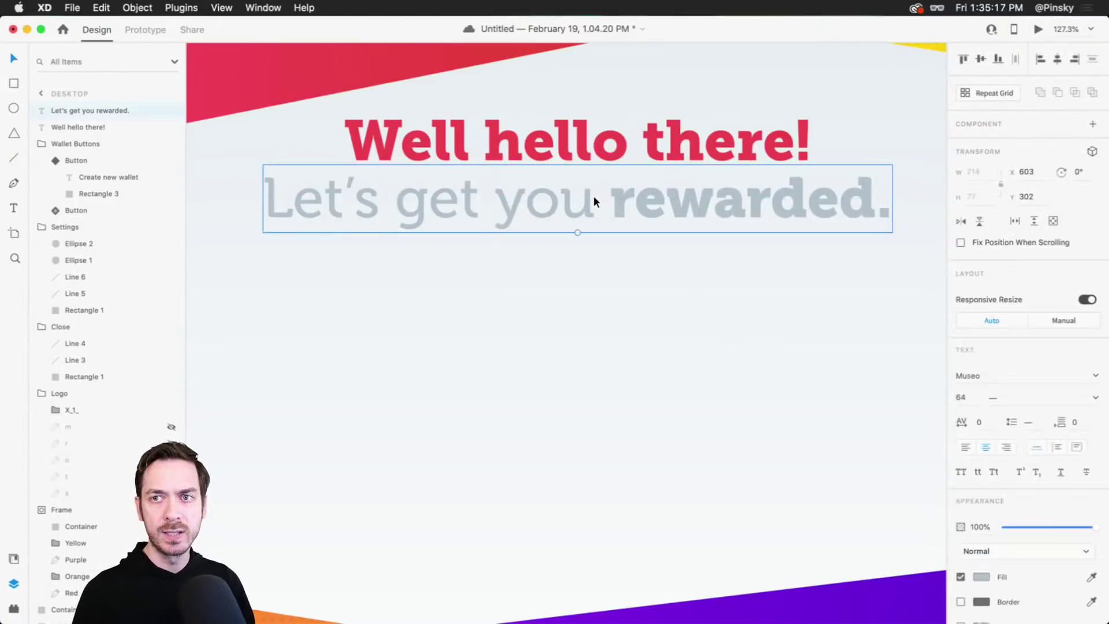
left_click(981, 575)
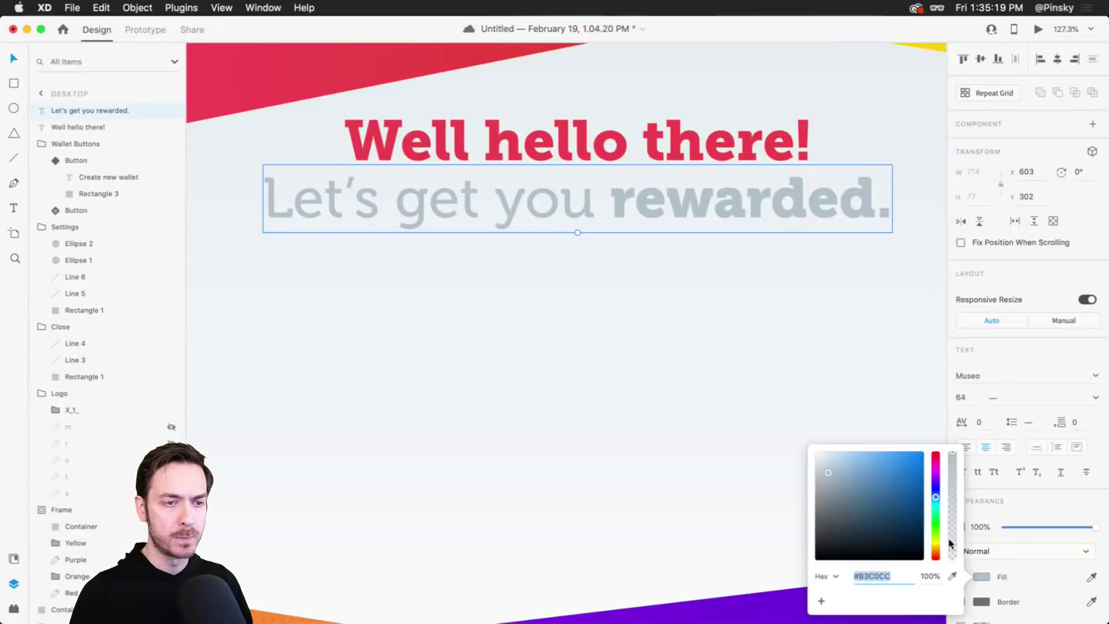
left_click_drag(826, 474, 828, 481)
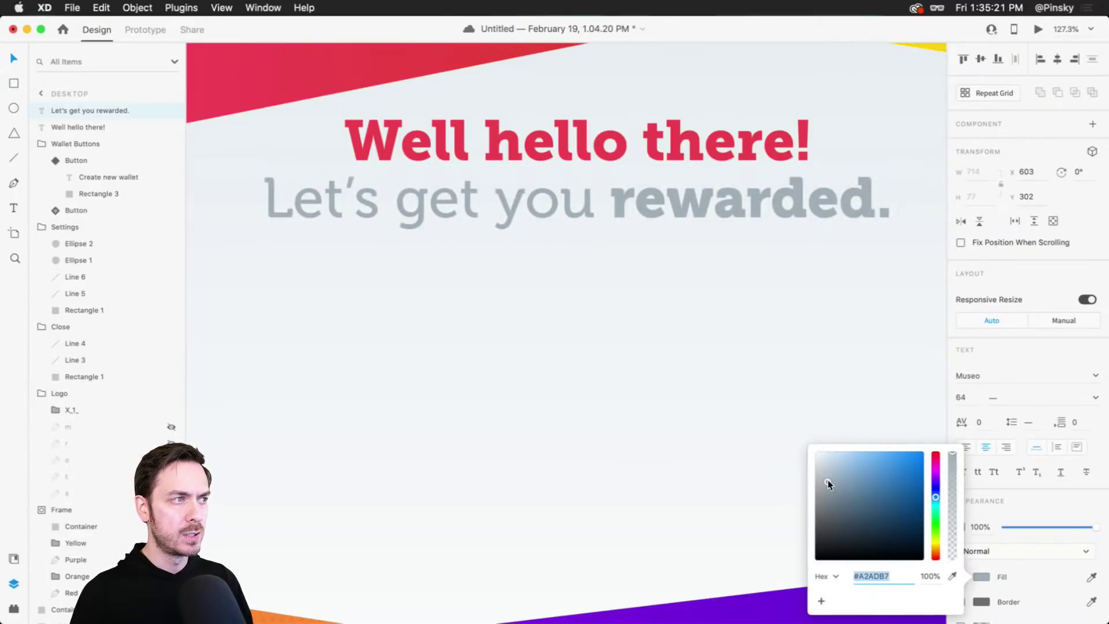
left_click(1042, 283)
Left-align the "Let's get you rewarded." line and reduce its font size to 48.
left_click_drag(579, 234, 580, 215)
left_click(966, 448)
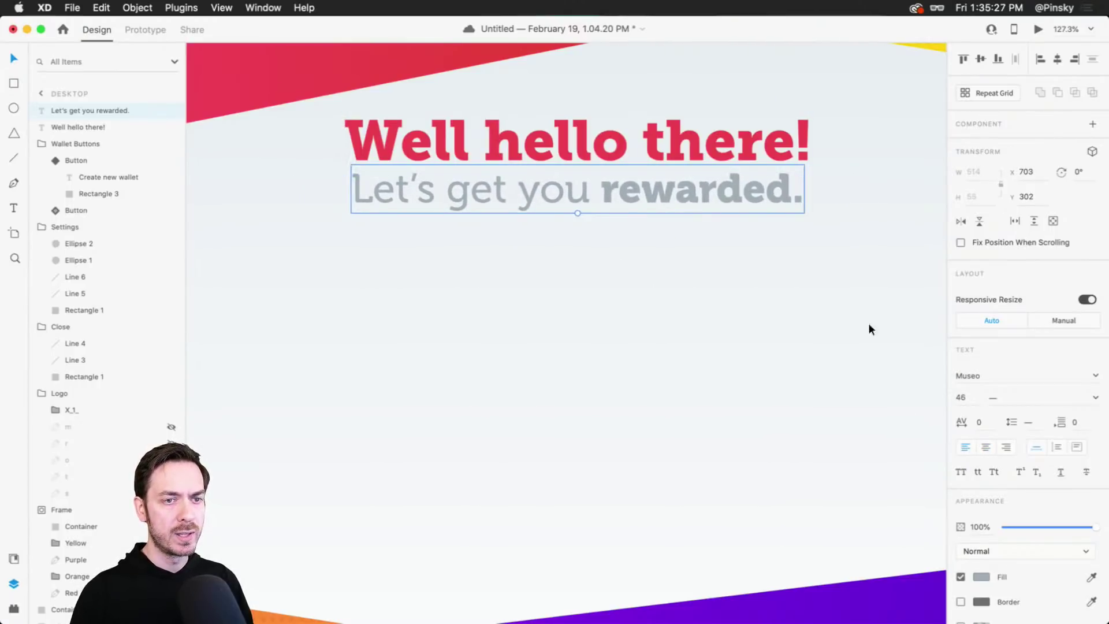
left_click(964, 398)
key("Up")
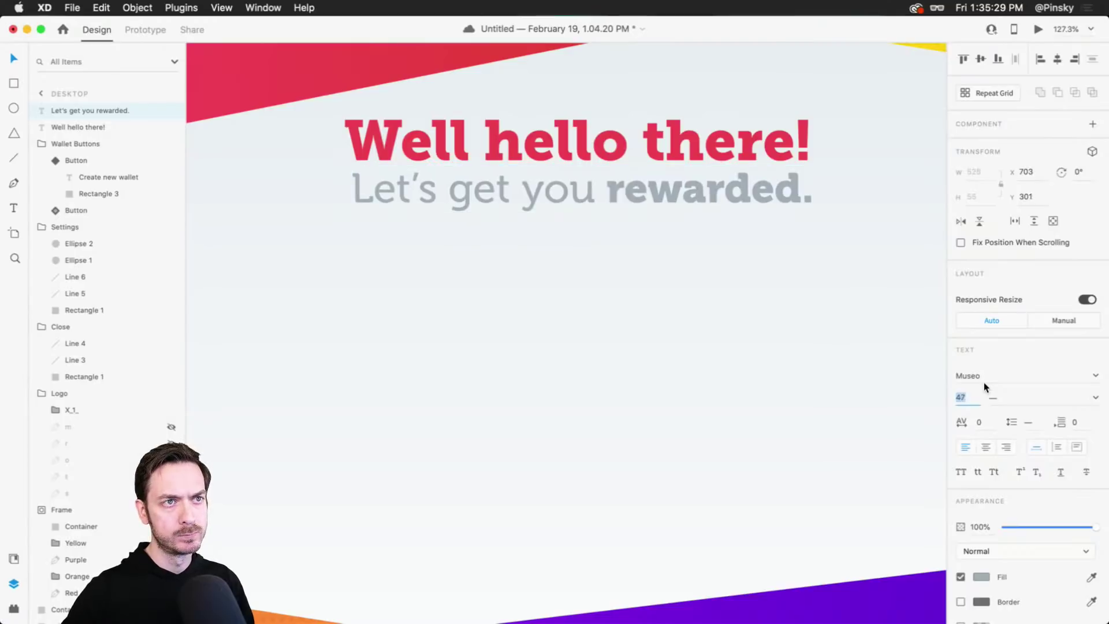
key("Up")
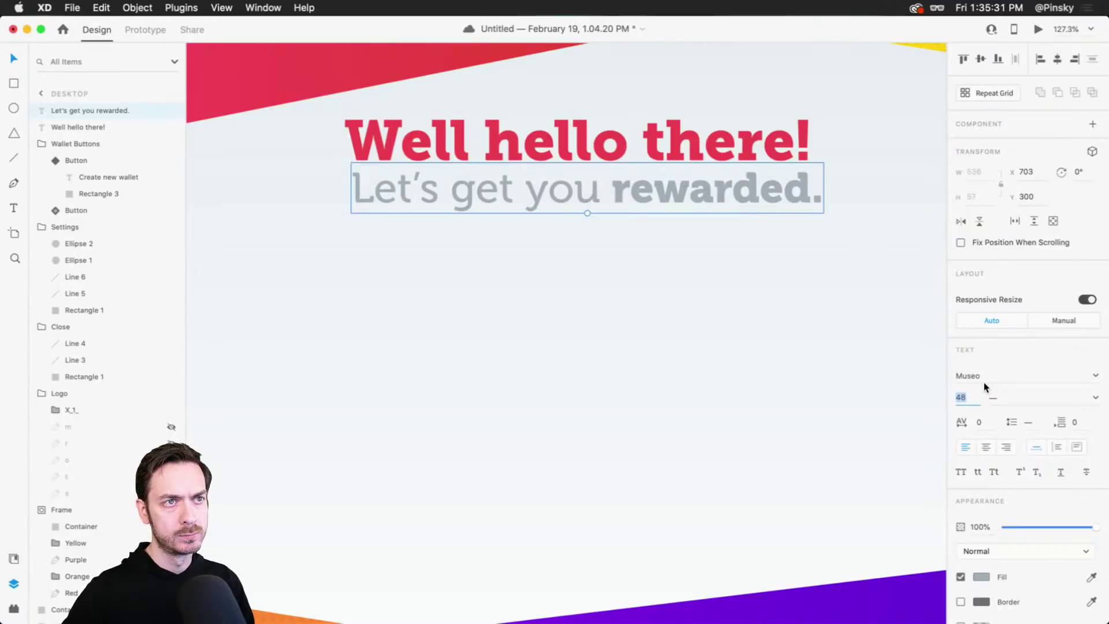
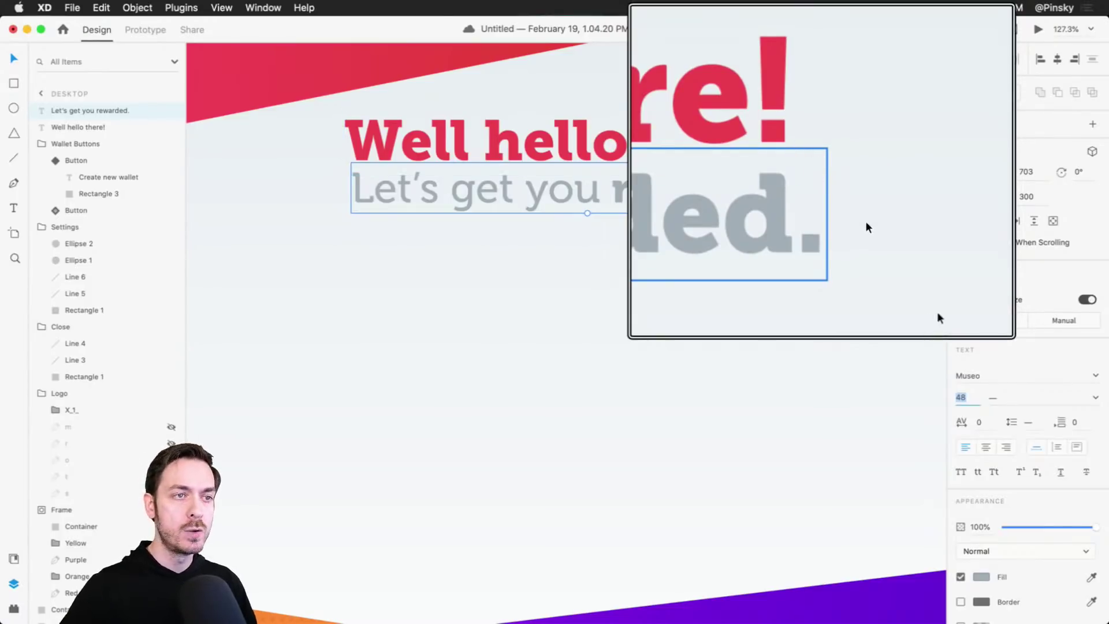
Try font sizes 47 and 49 on the "Let's get you rewarded." line, and set it back to 48.
key("Down")
key("Down")
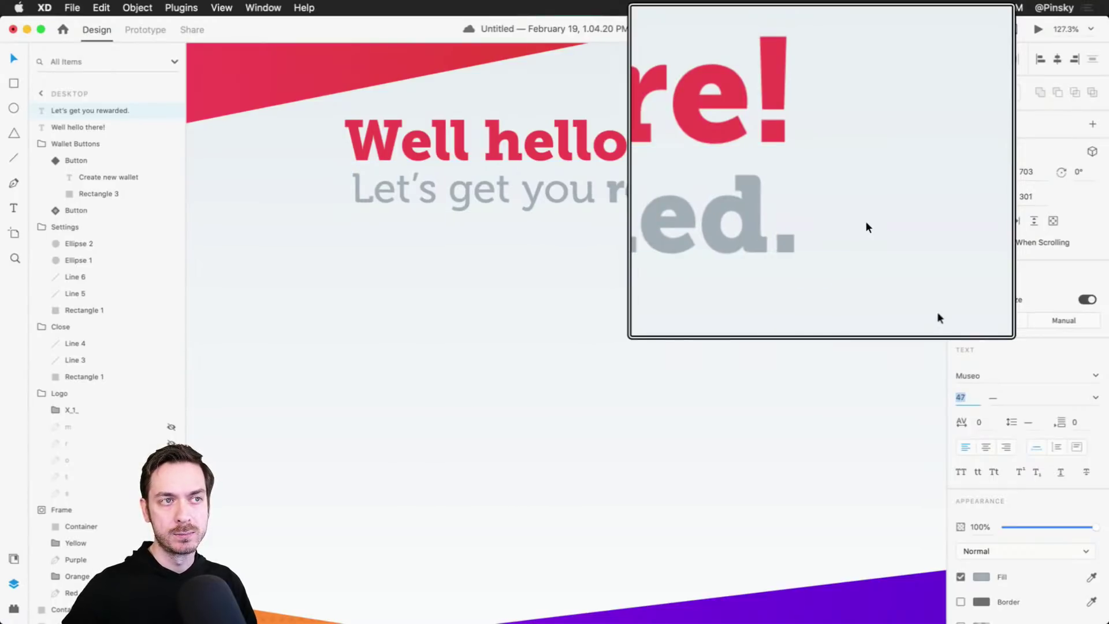
key("Up")
key("Up")
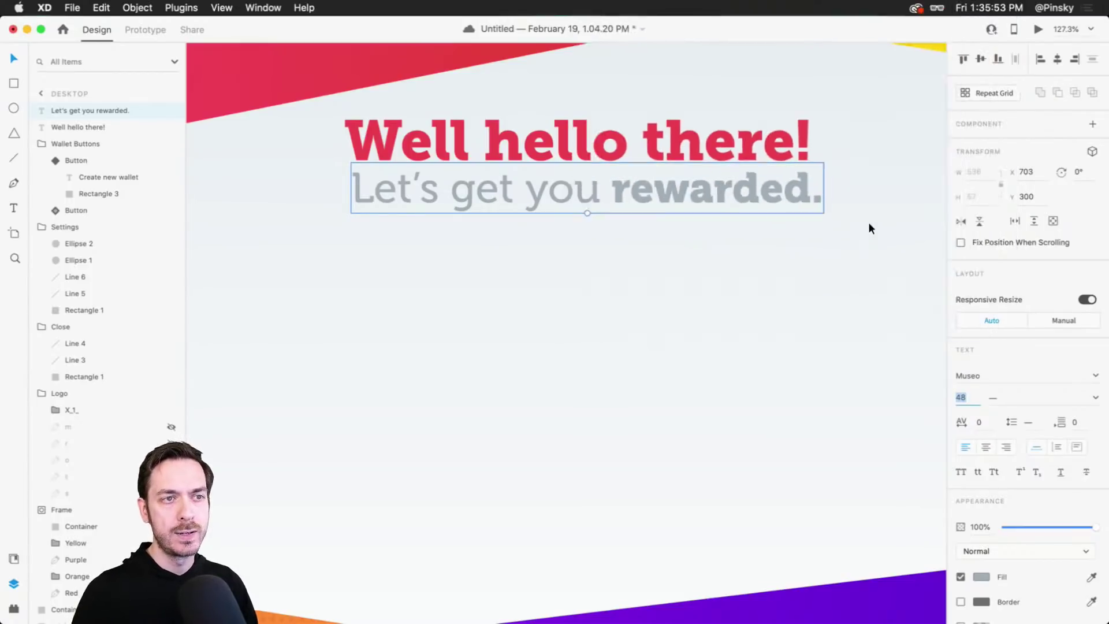
key("Down")
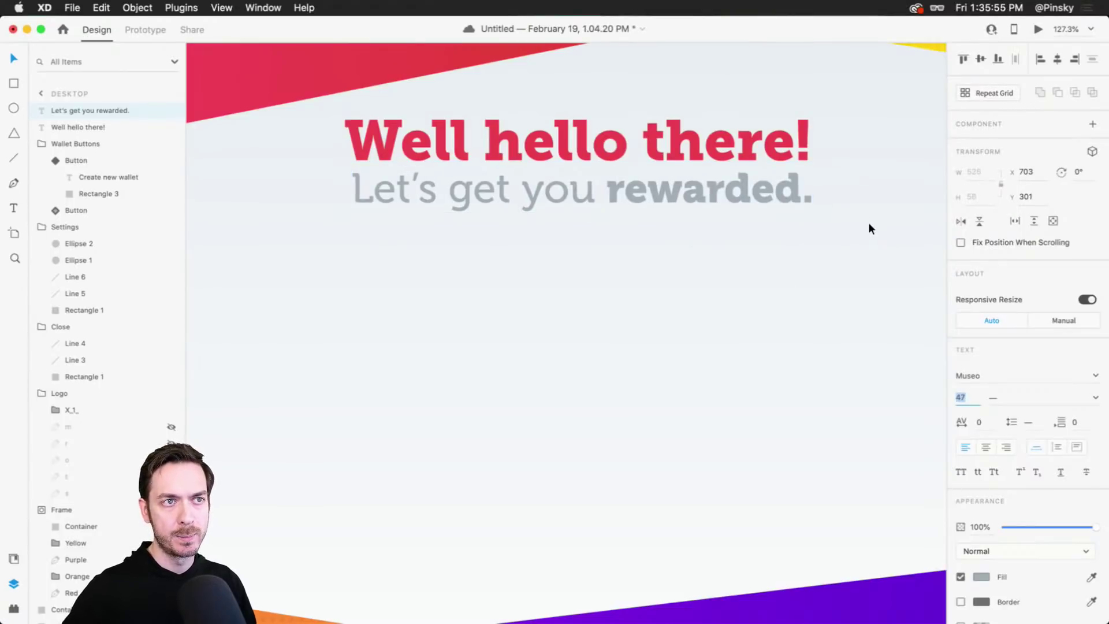
key("Up")
key("Up")
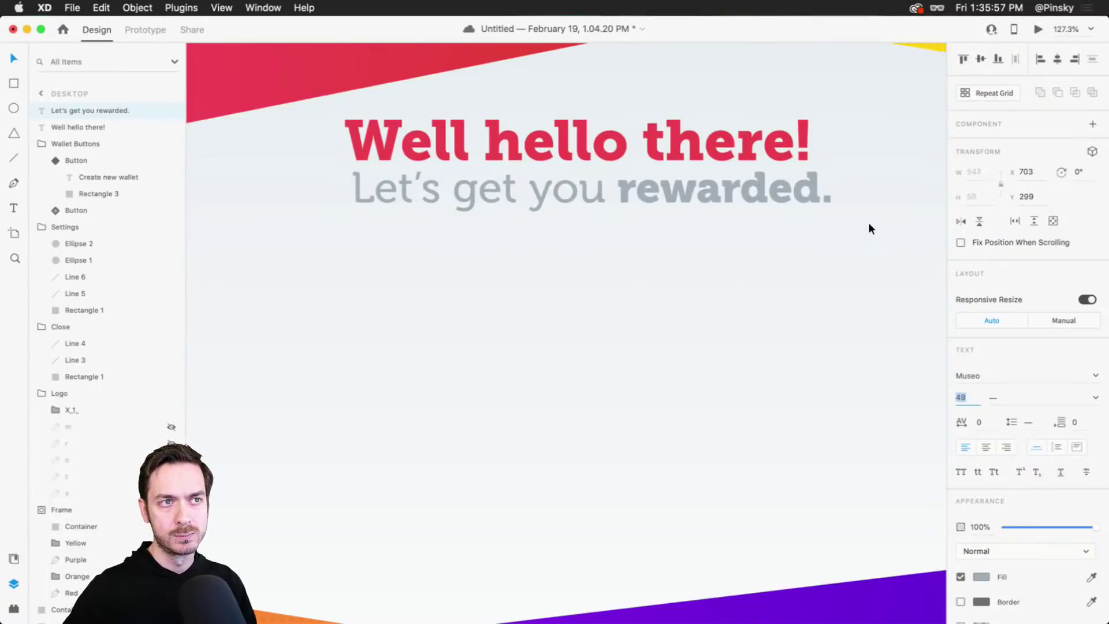
key("Down")
left_click(708, 257)
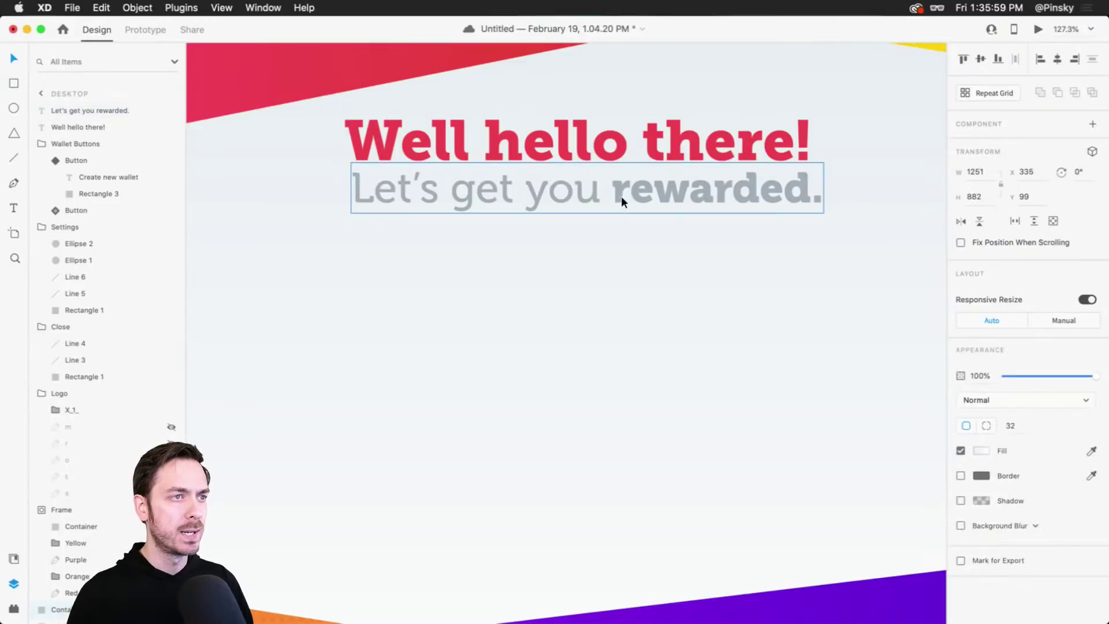
Move the "Let's get you rewarded." line down to Y 306 and preview the artboard.
left_click_drag(621, 196, 624, 199)
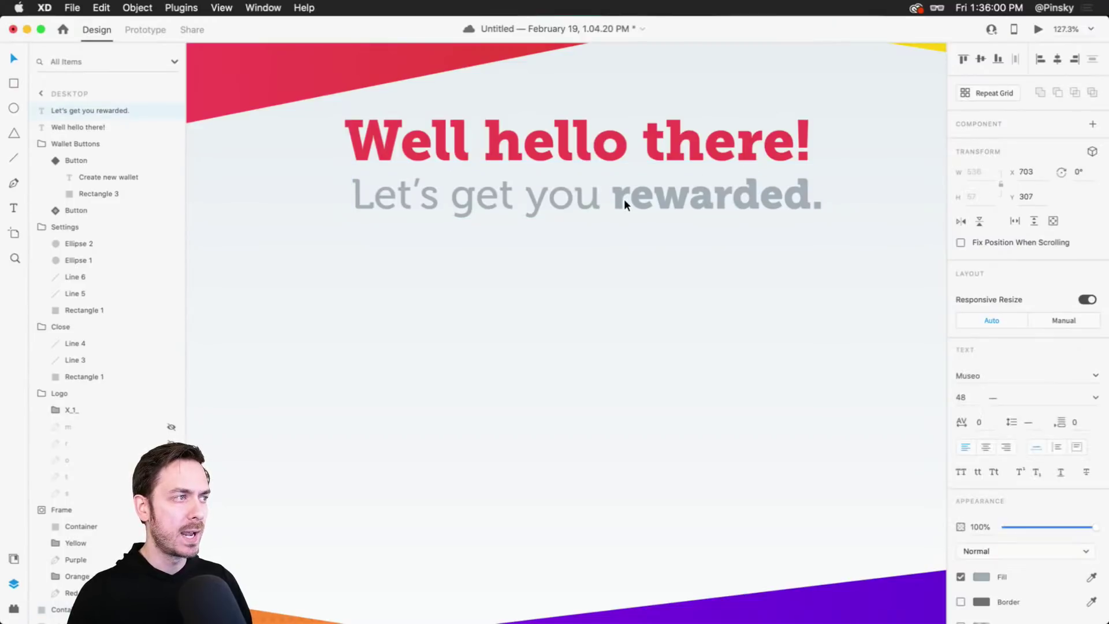
left_click(1040, 29)
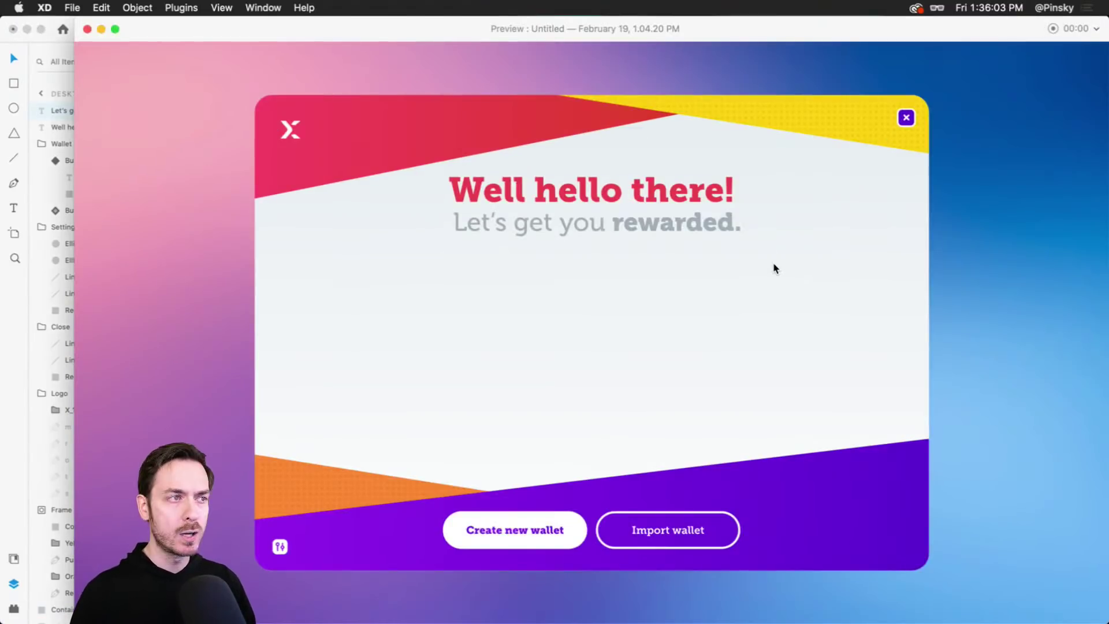
key("super+w")
Set only the words "Let's get you" in the second heading line to weight 300.
double_click(606, 198)
left_click_drag(601, 196, 243, 190)
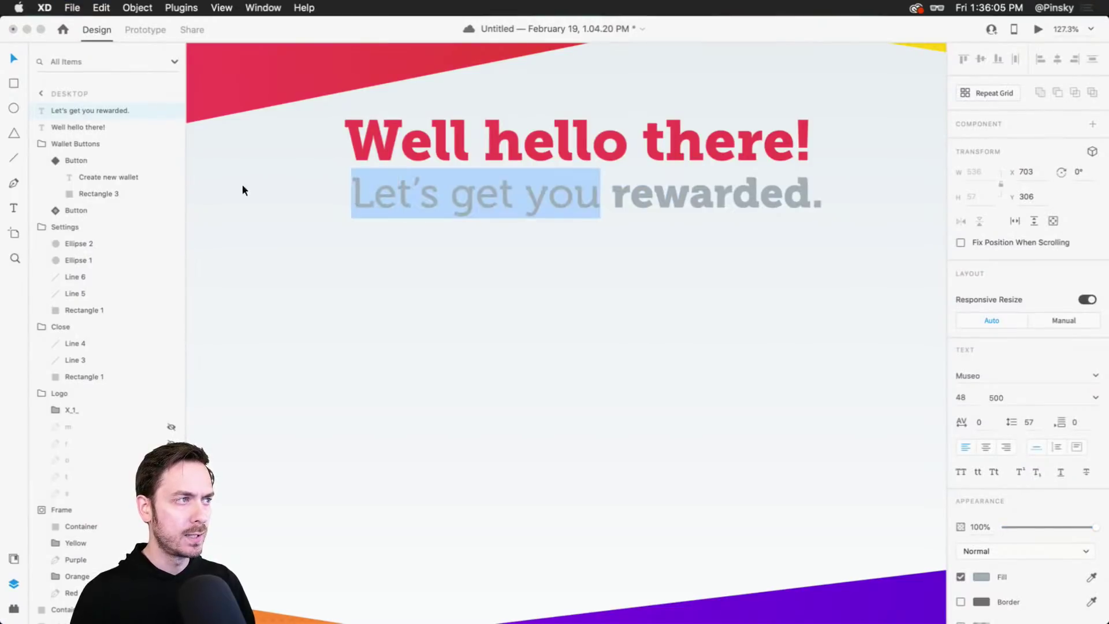
left_click(1096, 397)
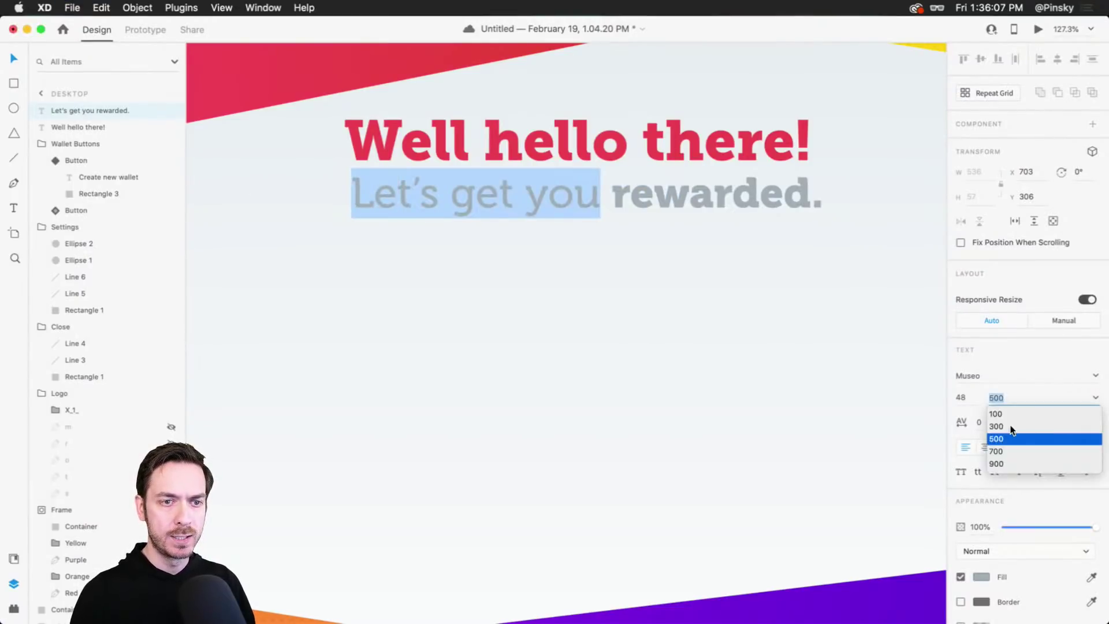
left_click(1011, 427)
key("Escape")
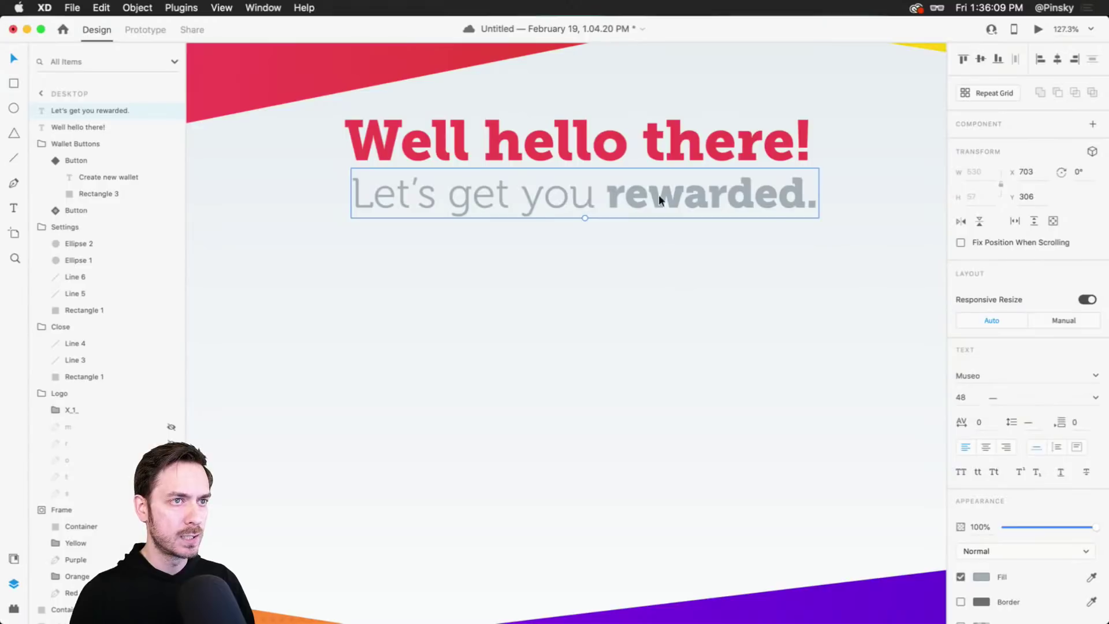
Set the font size of the whole "Let's get you rewarded." line to 48.5.
left_click(961, 399)
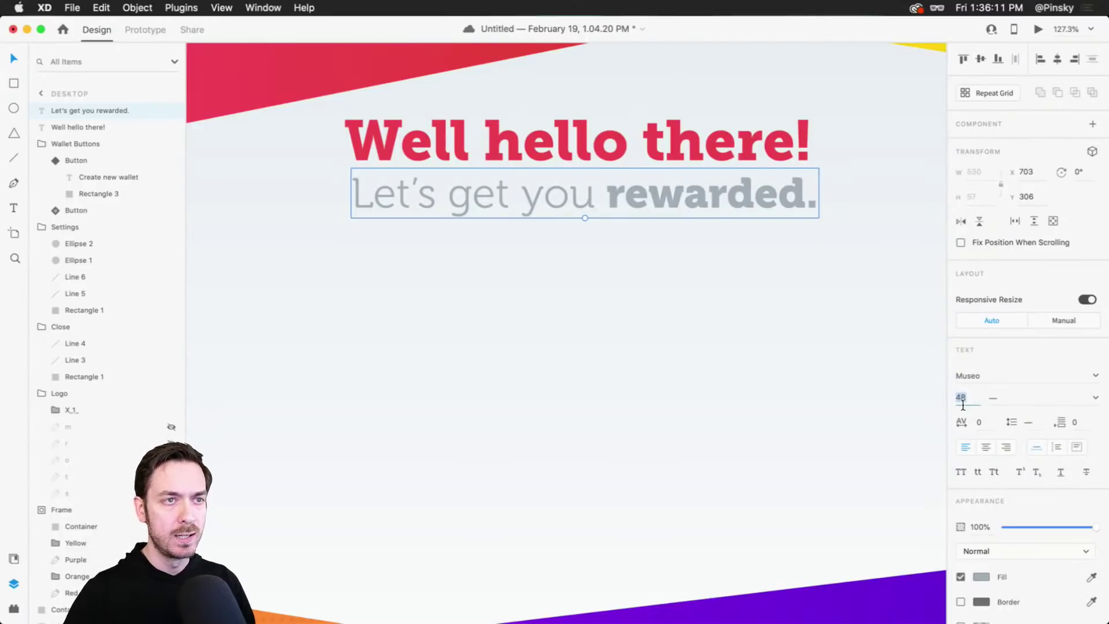
key("Up")
left_click(963, 405)
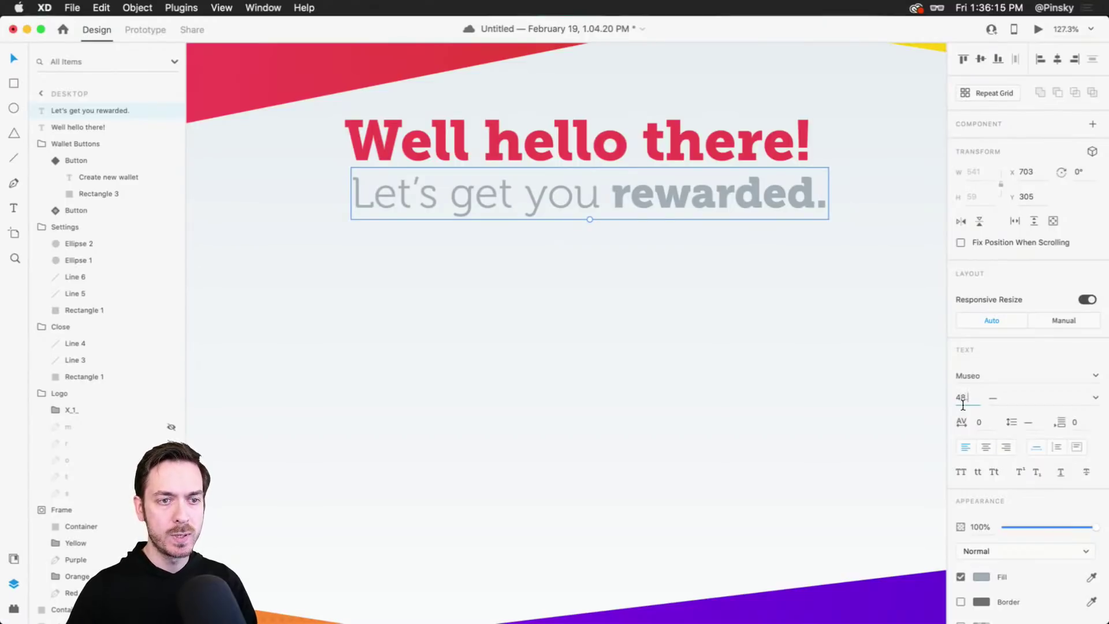
key("Return")
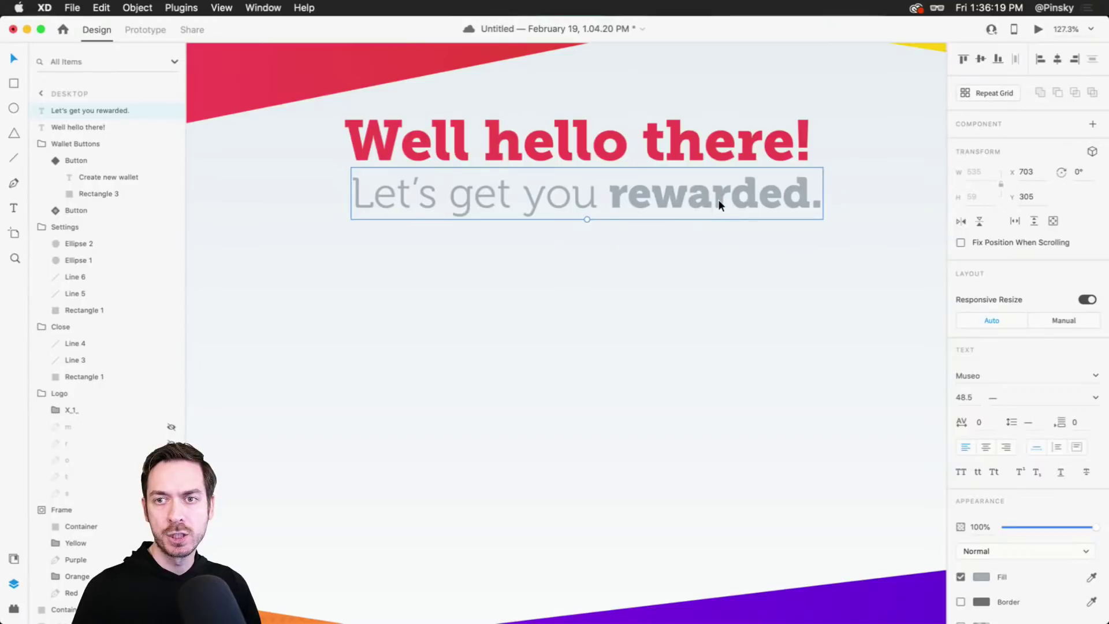
Try deleting the period after "rewarded" in the second heading line, and undo the deletion.
double_click(803, 200)
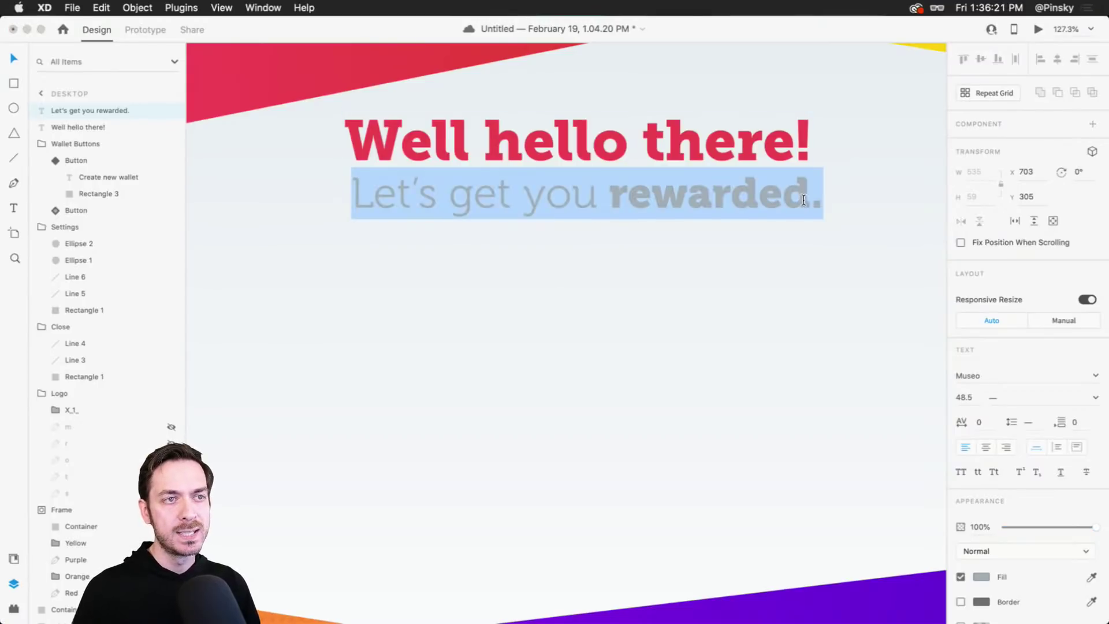
left_click(804, 200)
key("shift+Right")
key("BackSpace")
key("Escape")
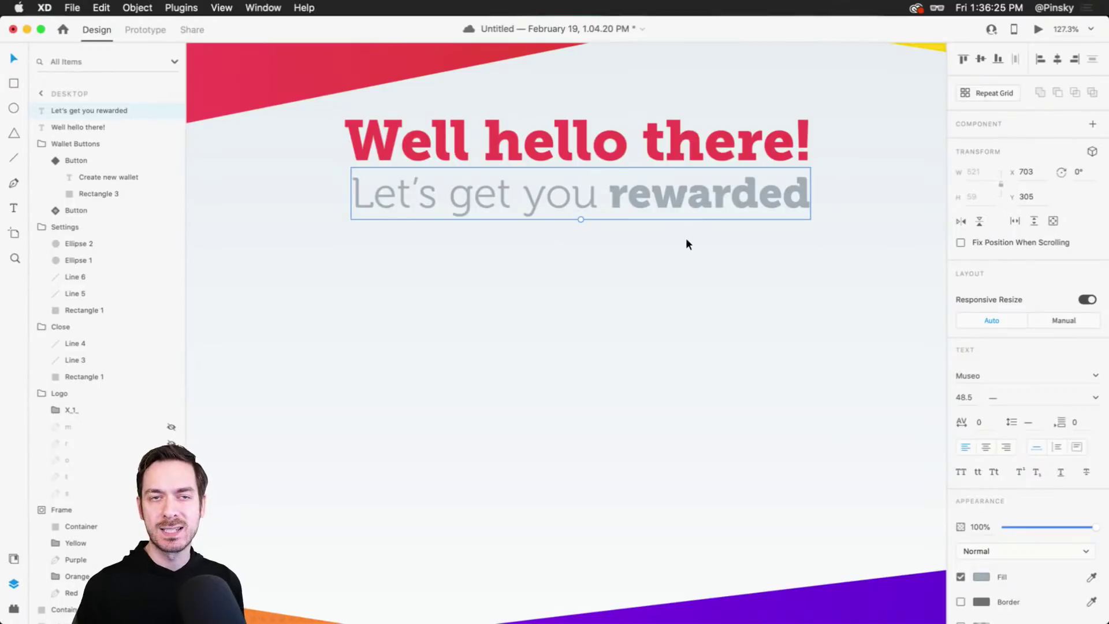
key("super+z")
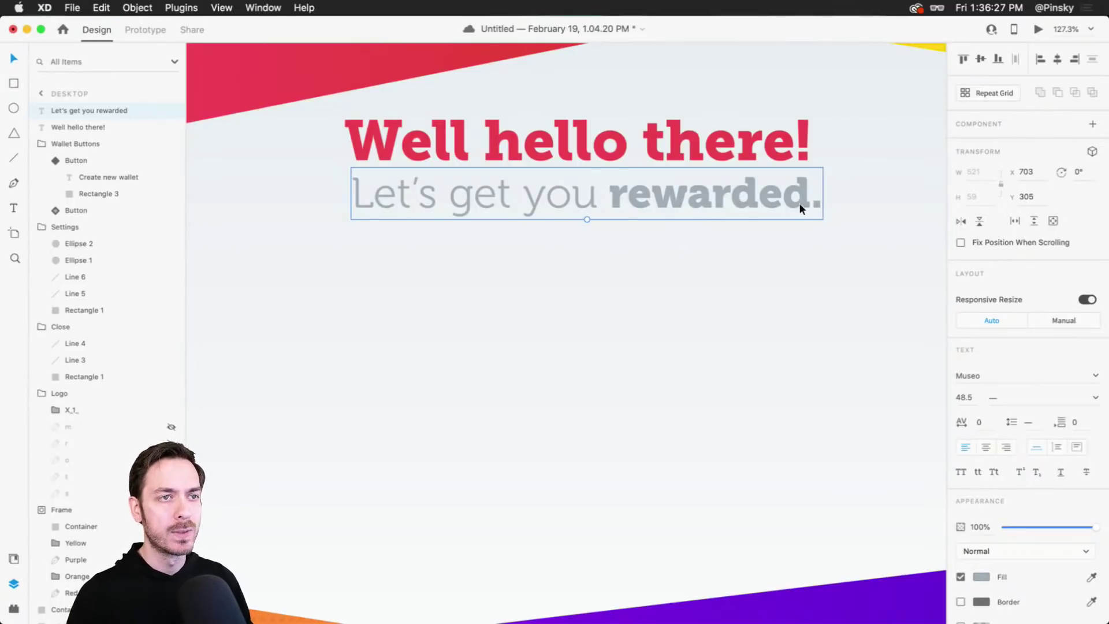
Give only the period after "rewarded" a lighter blue-grey fill than the rest of the line.
double_click(806, 205)
left_click(809, 205)
key("shift+Right")
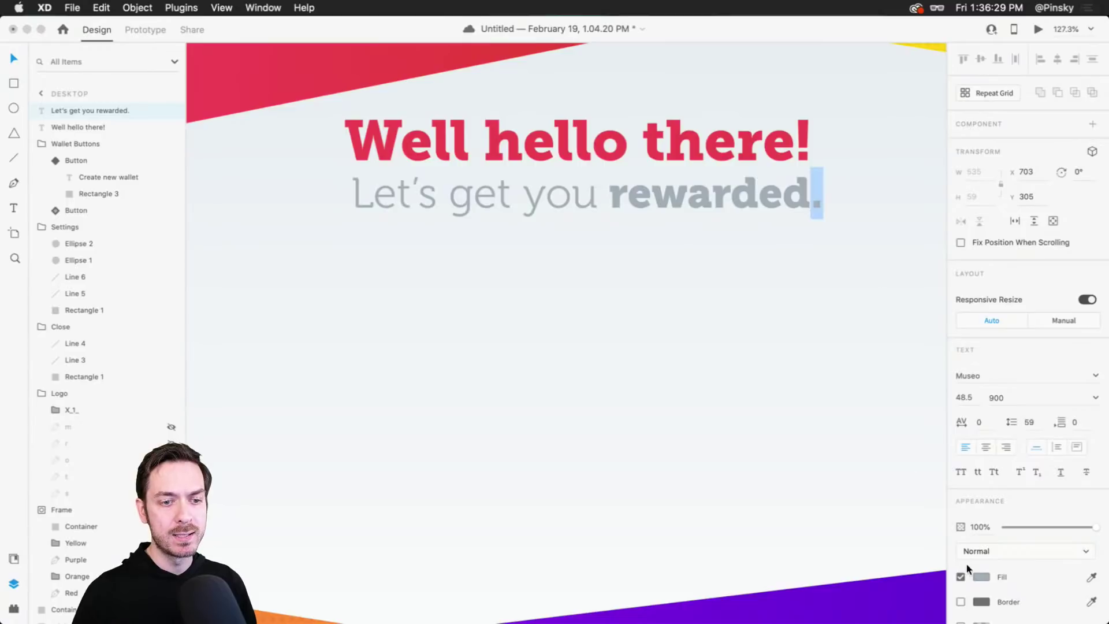
left_click(981, 576)
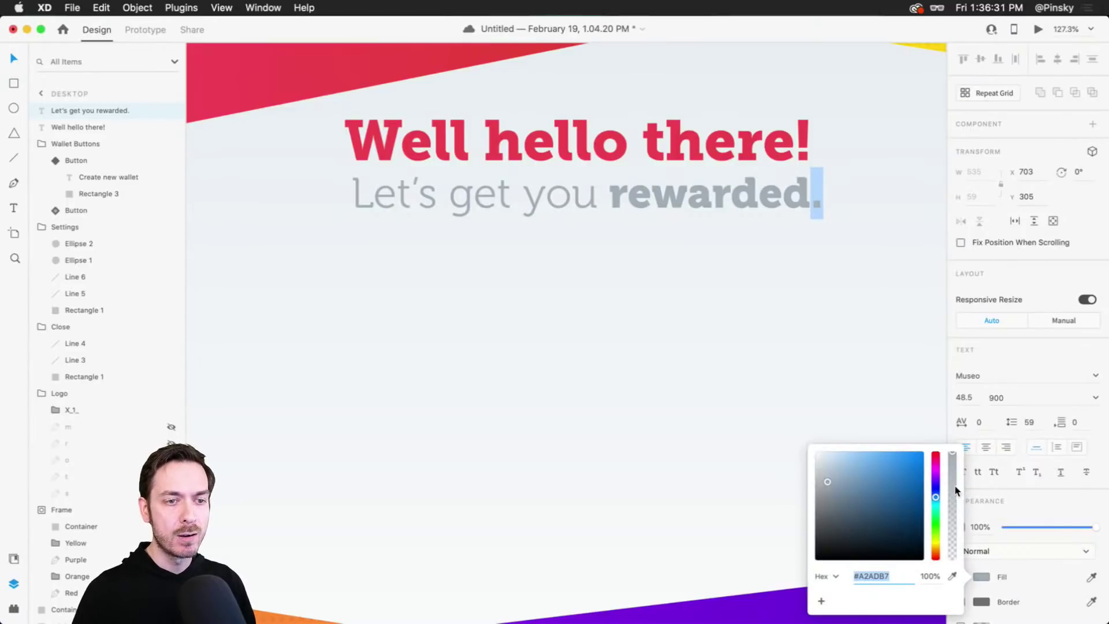
left_click(823, 304)
left_click(823, 304)
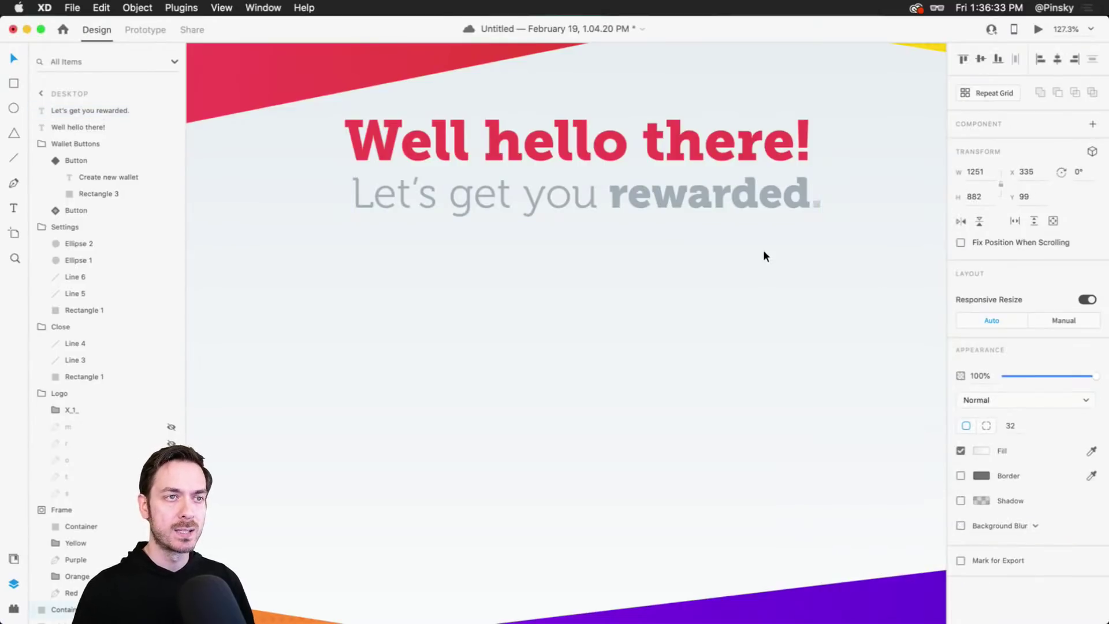
Reduce the font size of the "Let's get you rewarded." line to 46.5 and shift the line to X 707.
scroll(764, 256, "down", 3)
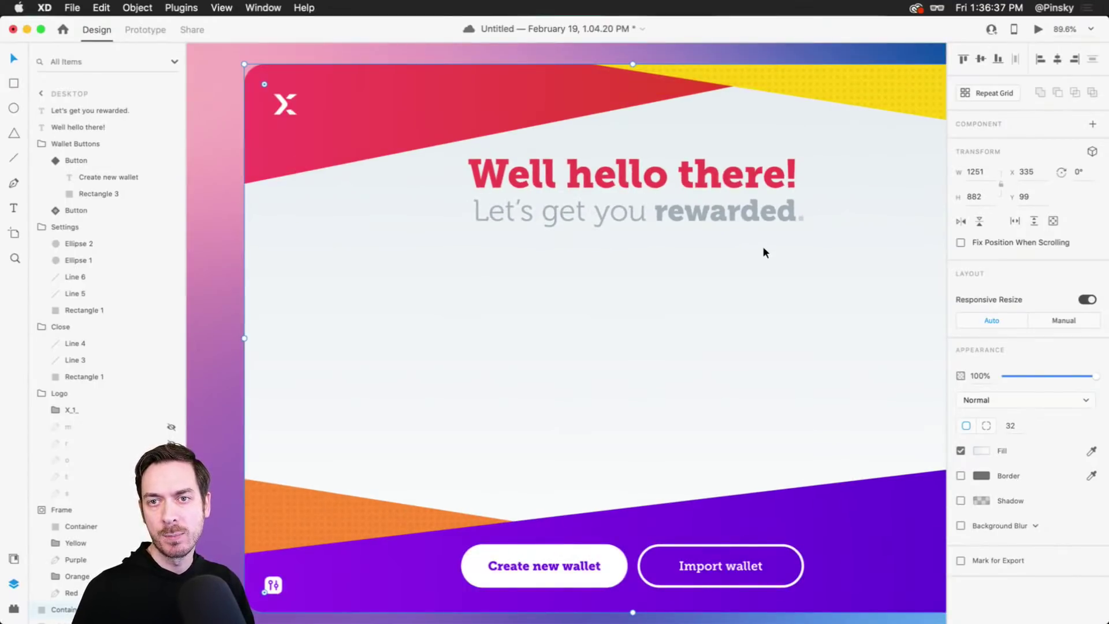
scroll(764, 243, "up", 5)
left_click(753, 174)
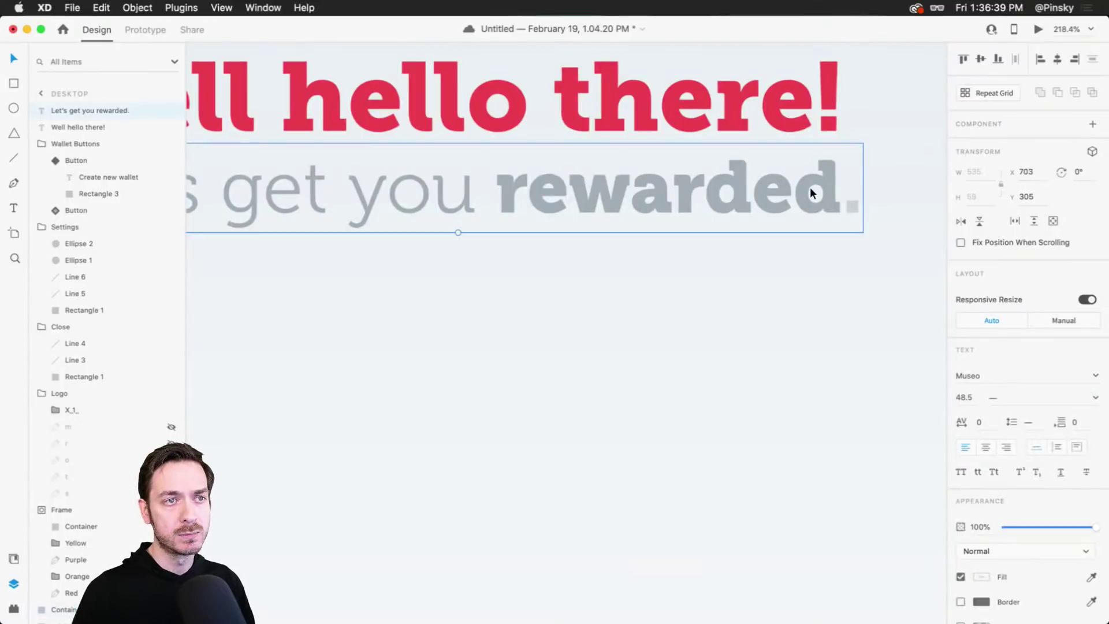
scroll(816, 200, "down", 5)
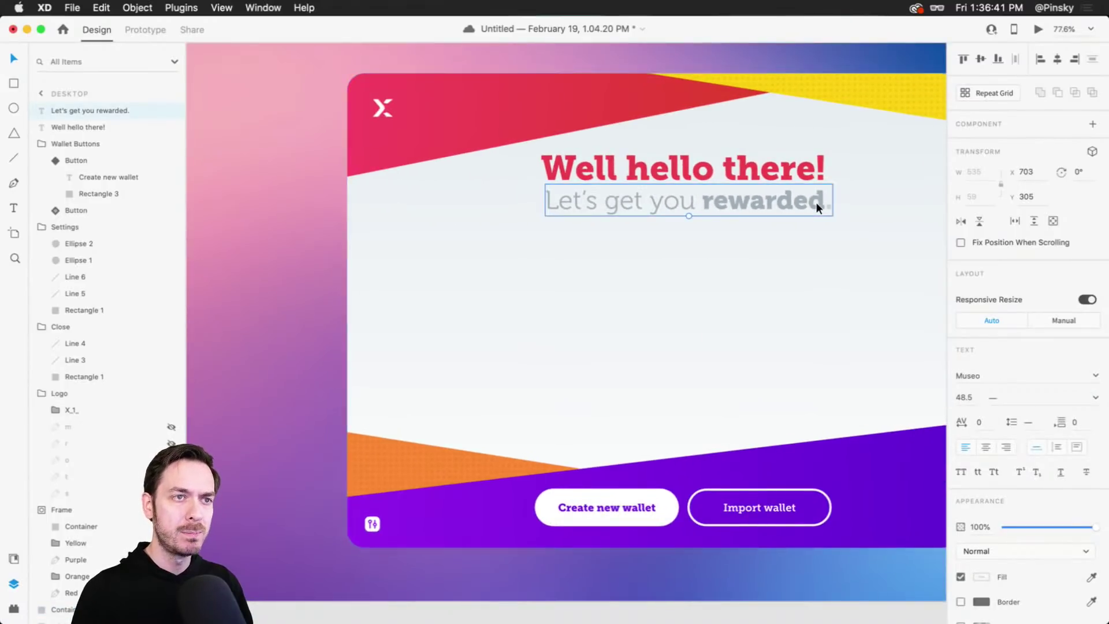
left_click(972, 397)
key("Down")
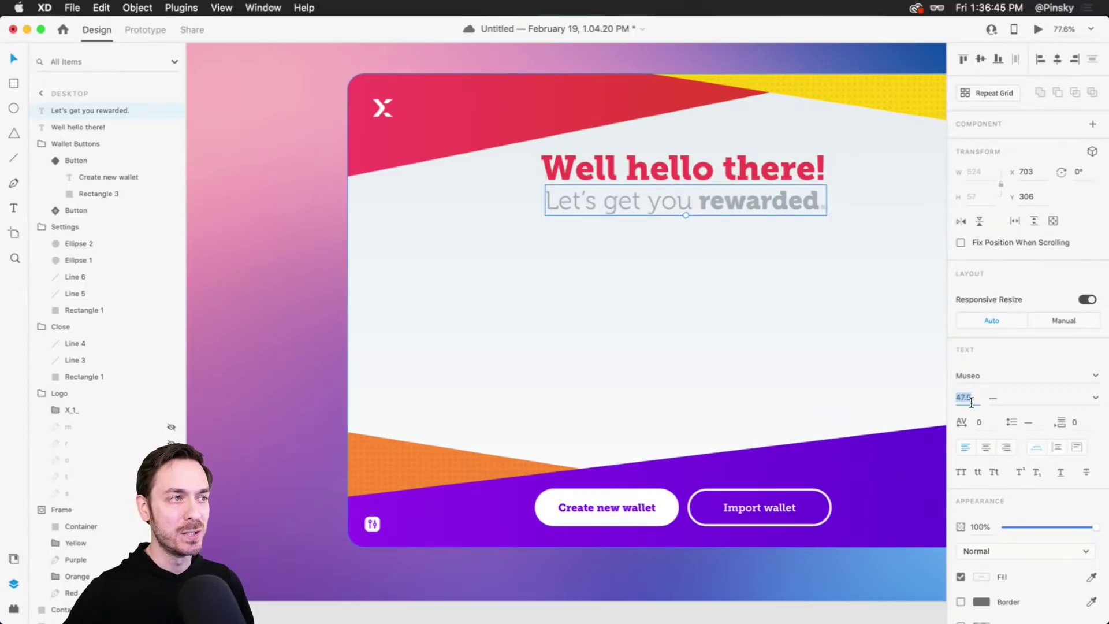
key("Escape")
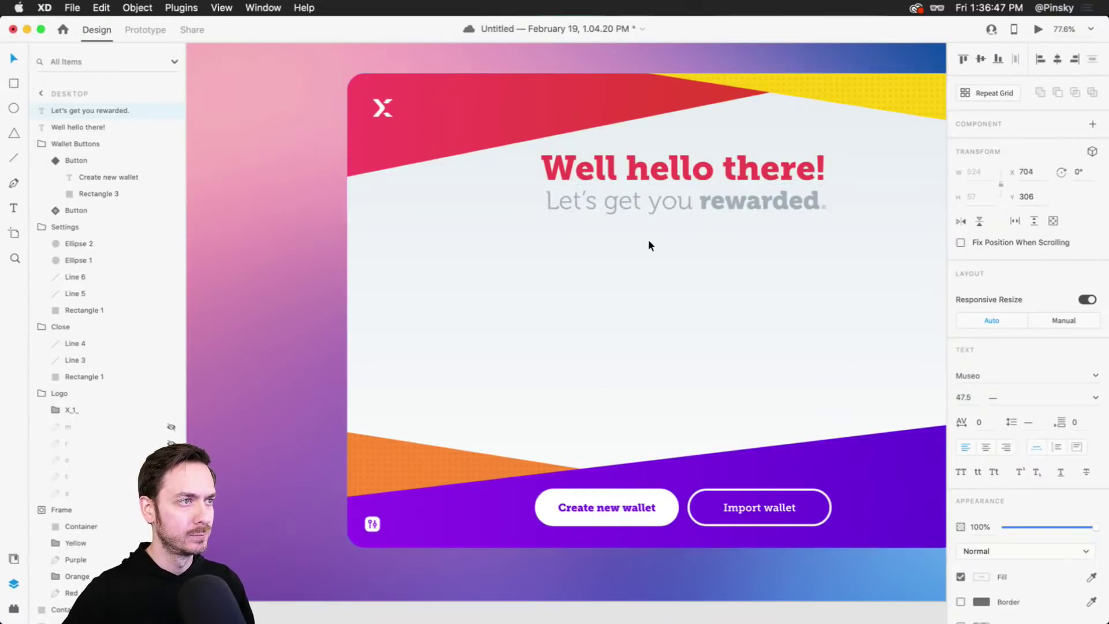
key("Left")
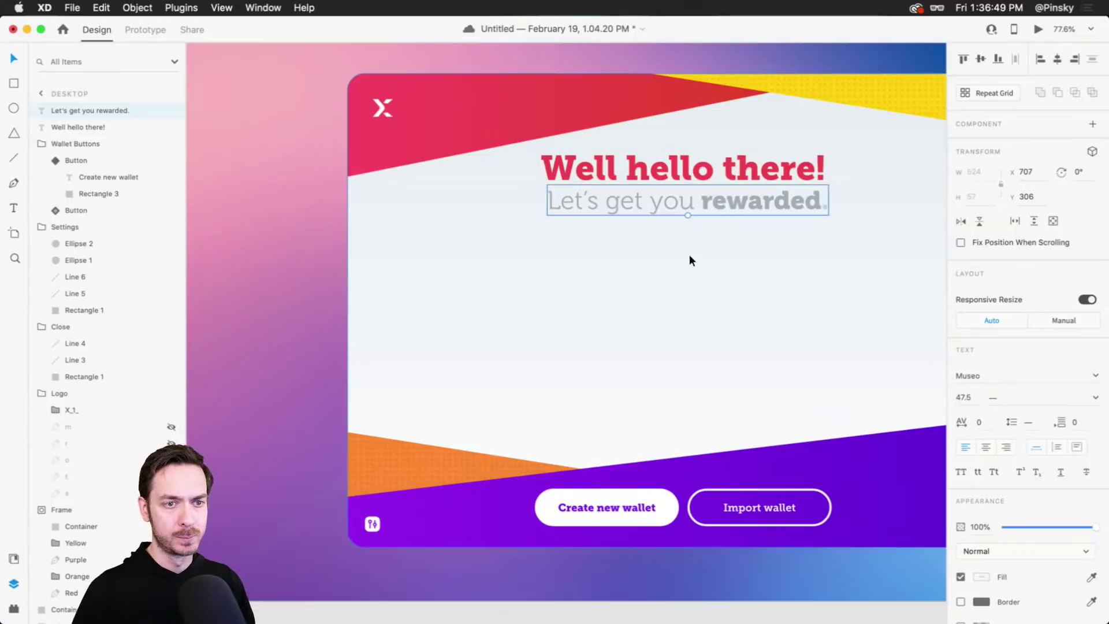
left_click(964, 398)
key("Down")
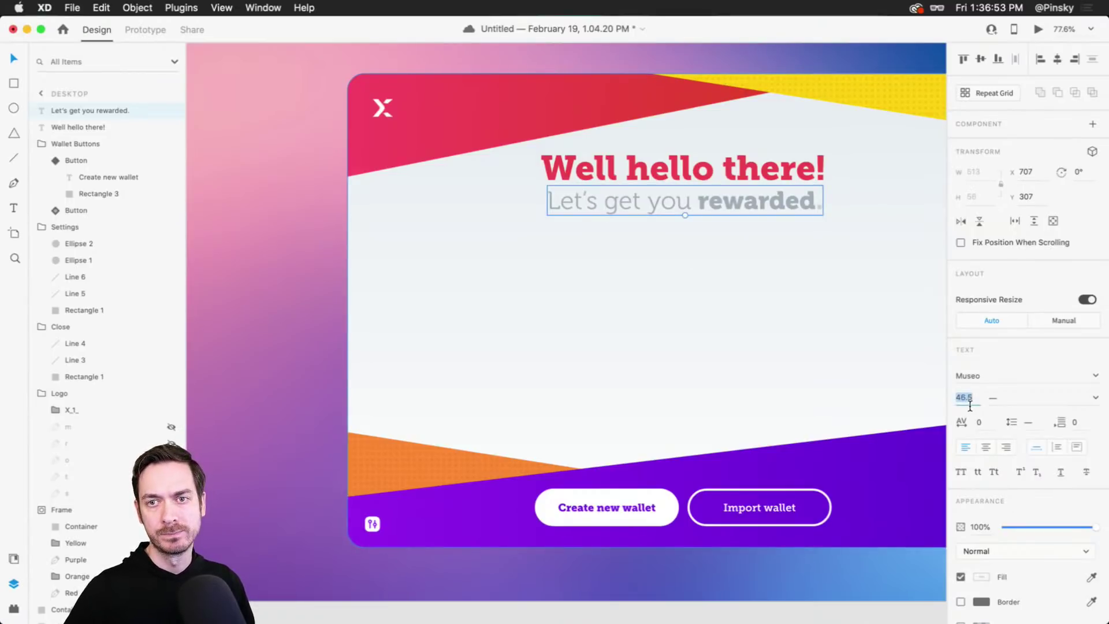
Undo the recent size and period-fill changes on the second heading line, and delete the period after "rewarded".
left_click(970, 404)
key("super+z")
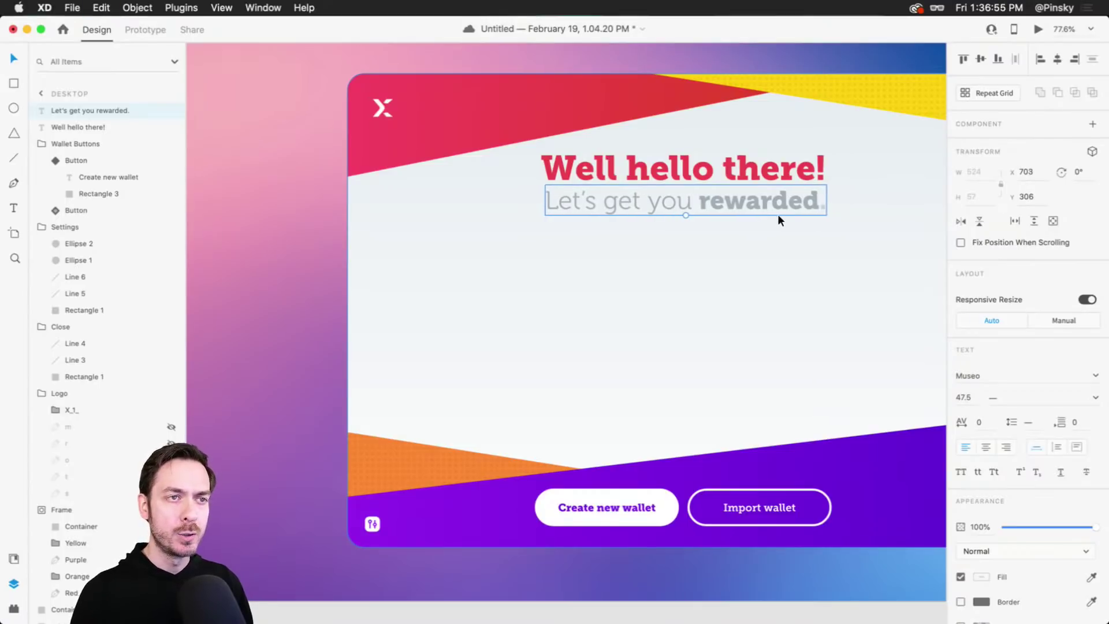
key("super+z")
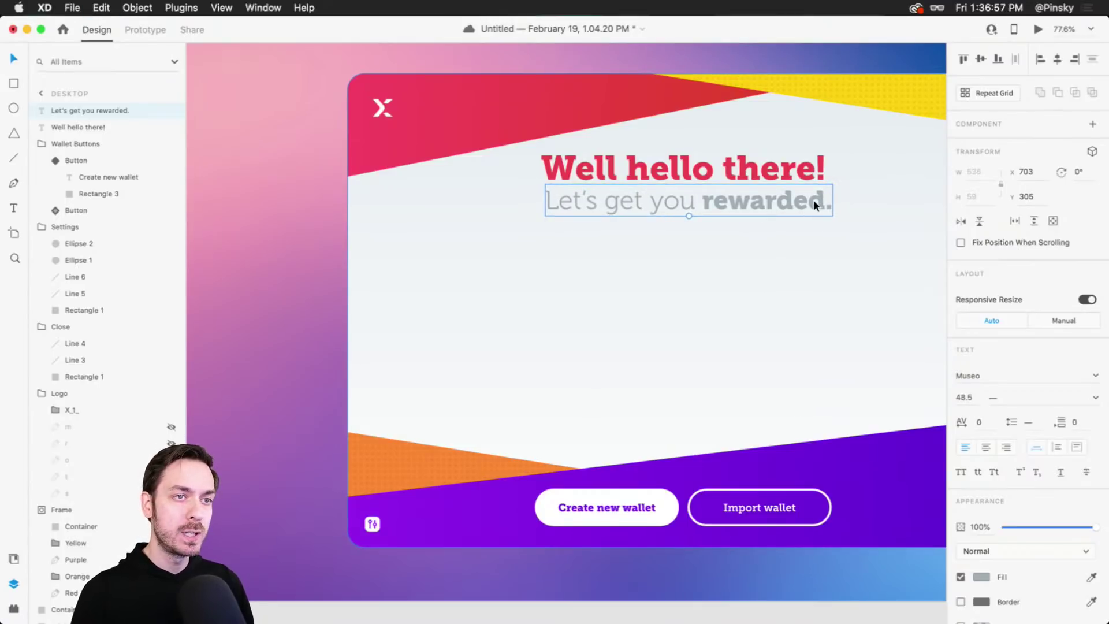
double_click(823, 199)
left_click_drag(824, 202, 842, 202)
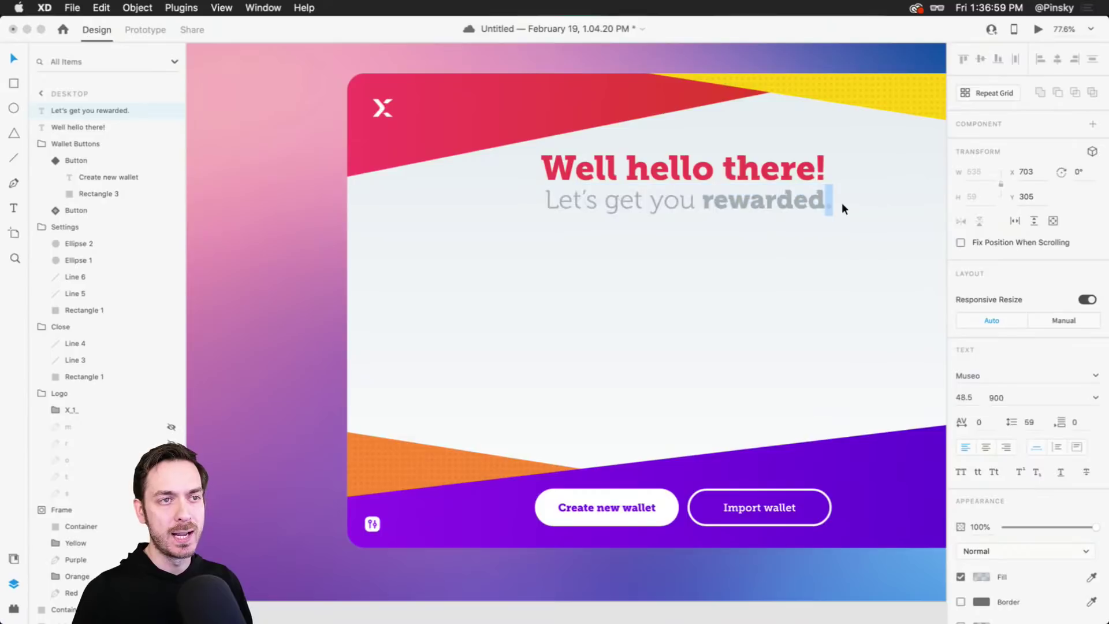
key("BackSpace")
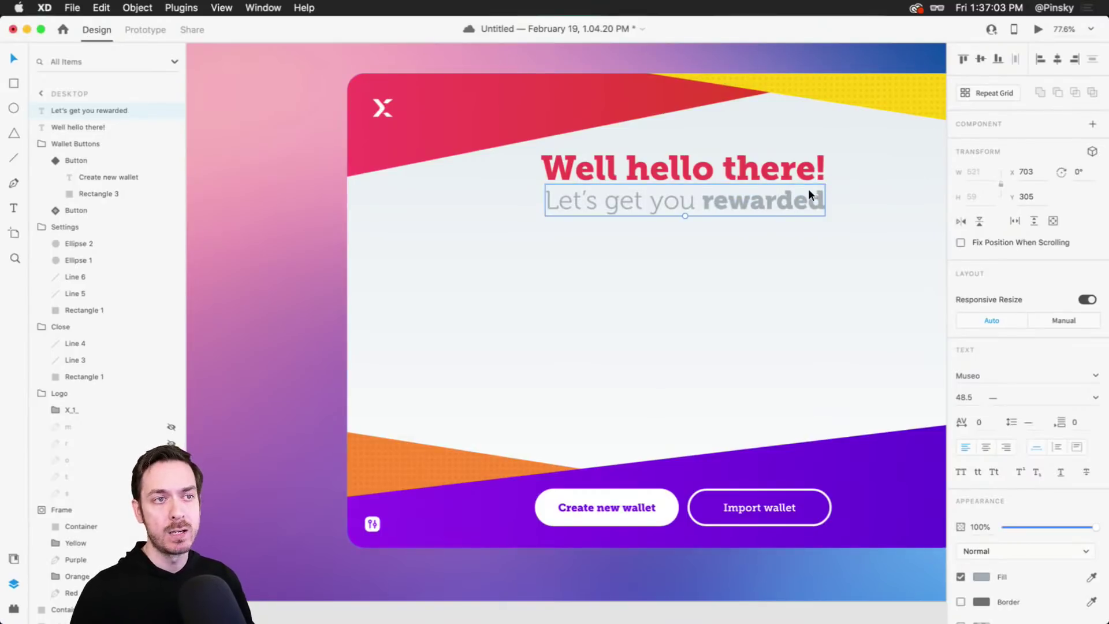
Scale both heading lines up to 66 and 50 pt, and move "Let's get you rewarded" to X 698, Y 301.
left_click(793, 287)
scroll(793, 286, "right", 3)
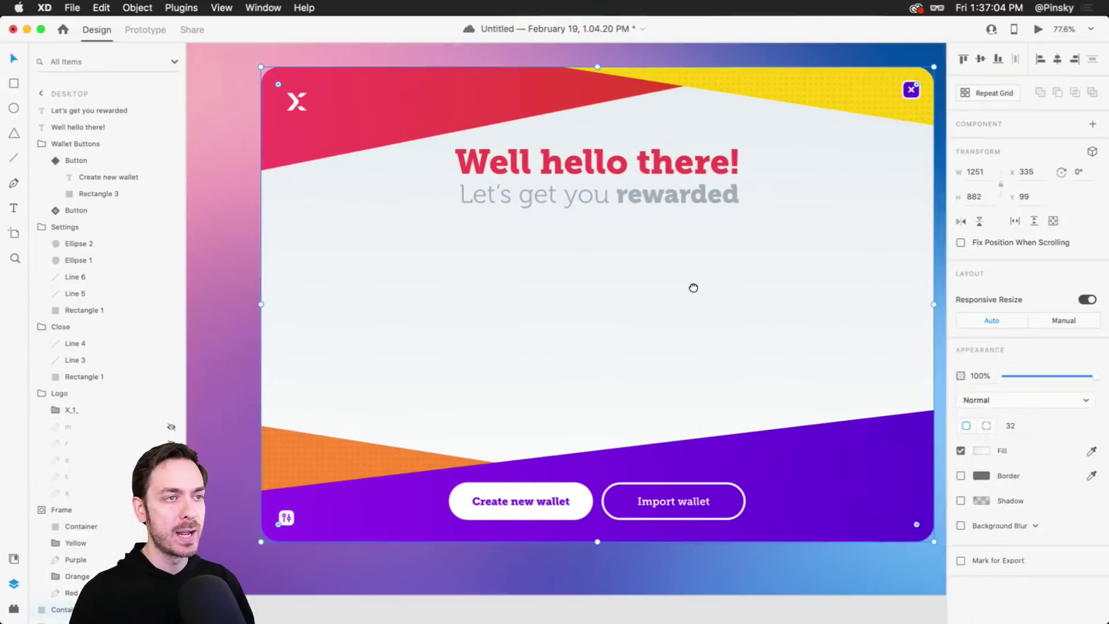
left_click(581, 185)
left_click(606, 171, "shift")
left_click_drag(740, 210, 748, 216)
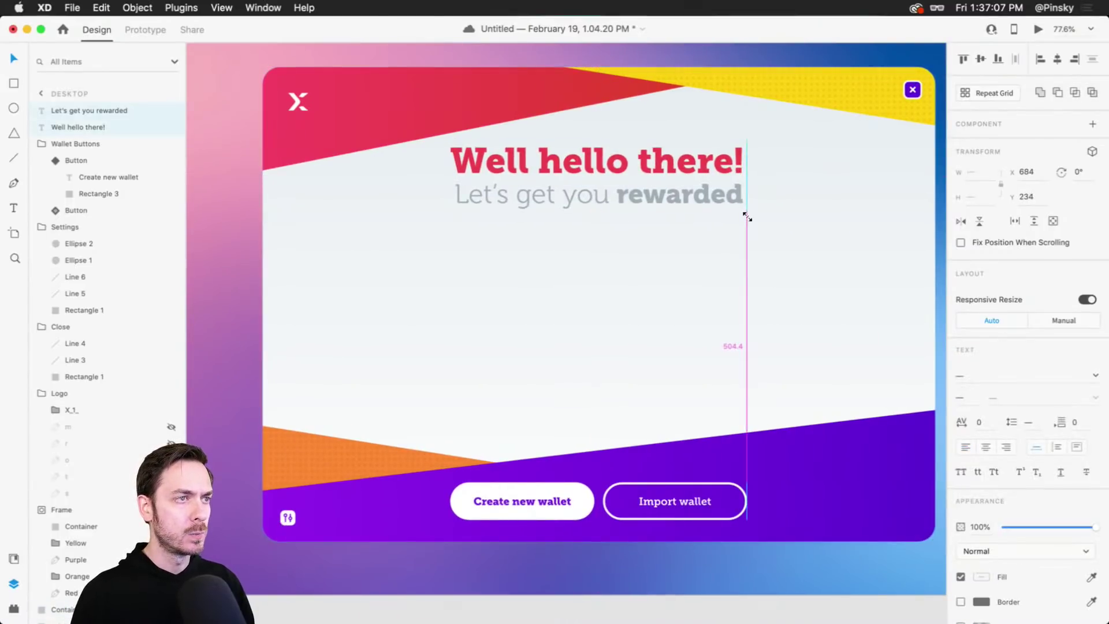
left_click_drag(638, 165, 626, 188)
Add the text formatting of both heading lines to the document's character styles, and save the document.
key("super+shift+y")
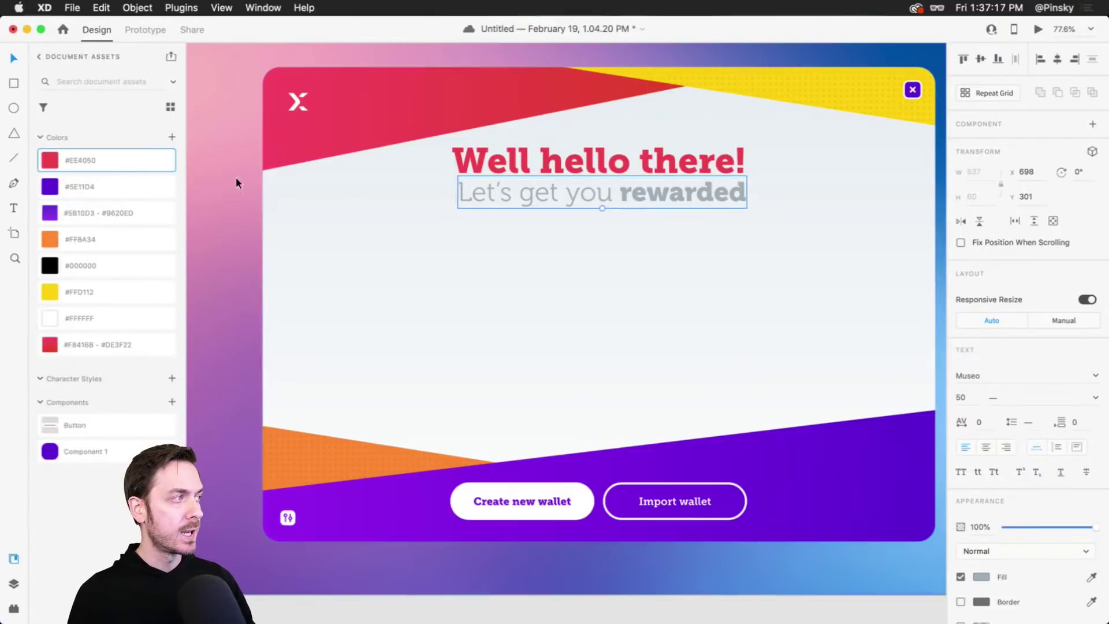
left_click(630, 151, "shift")
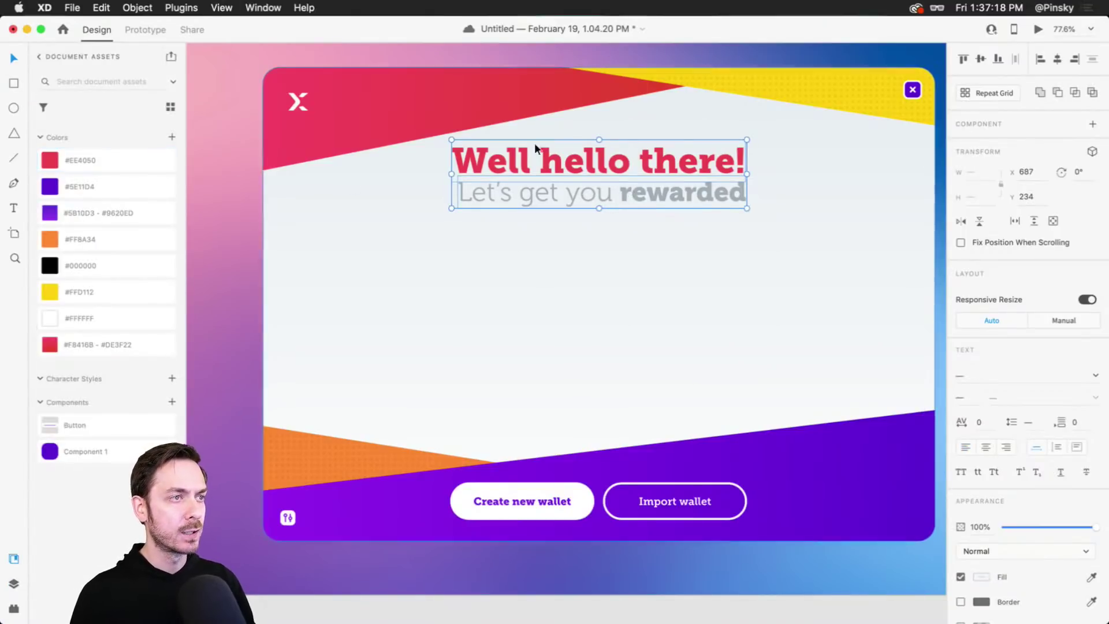
left_click(172, 379)
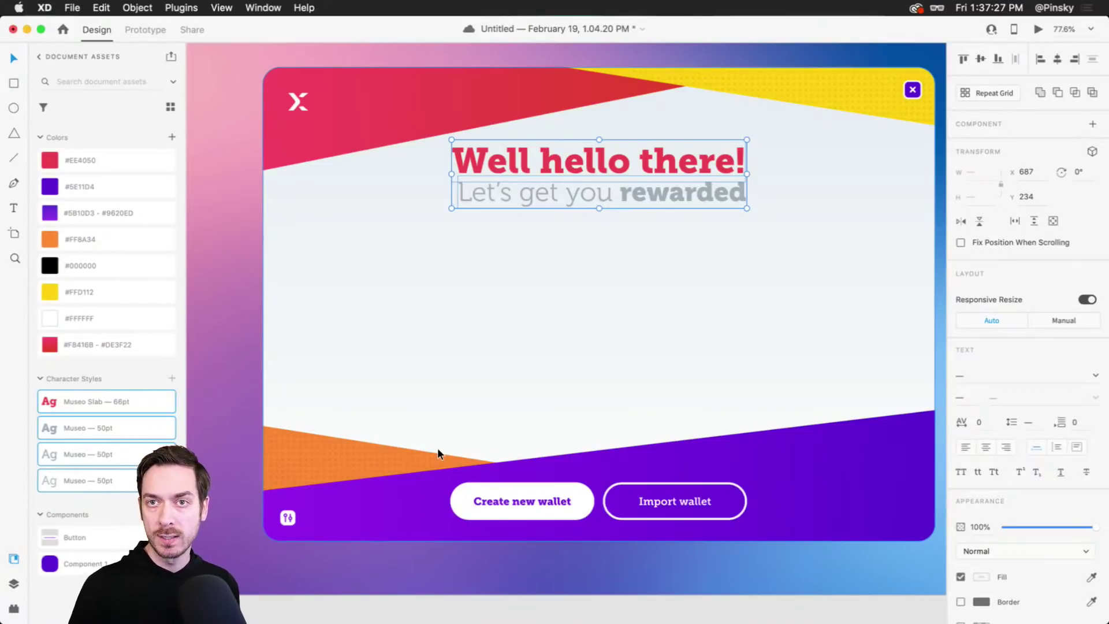
left_click(514, 283)
scroll(512, 272, "right", 2)
scroll(512, 271, "down", 1)
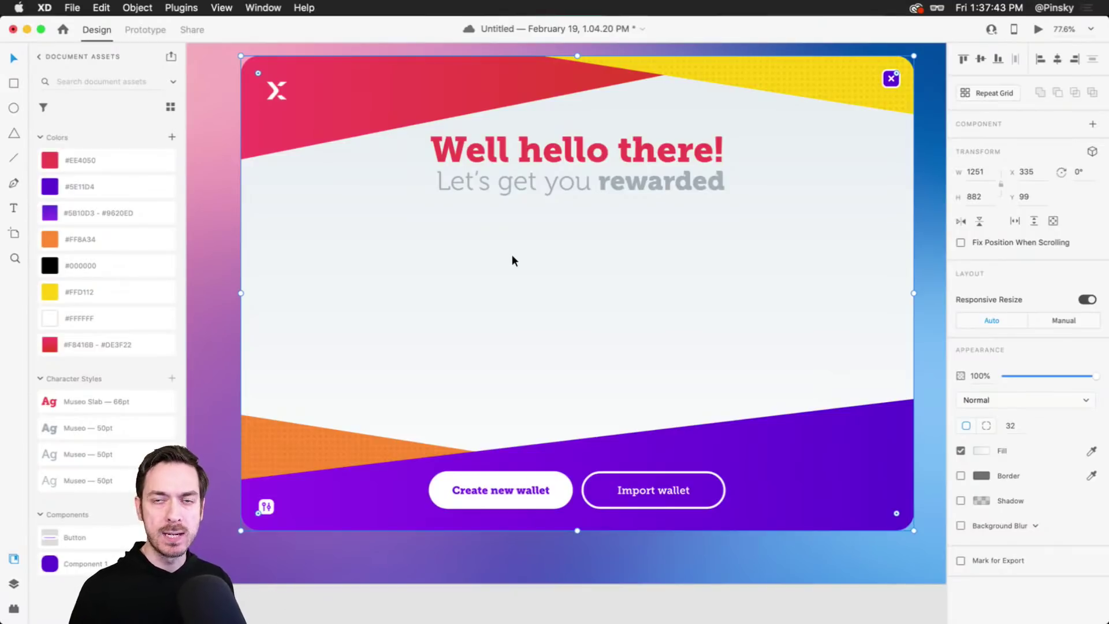
key("super+s")
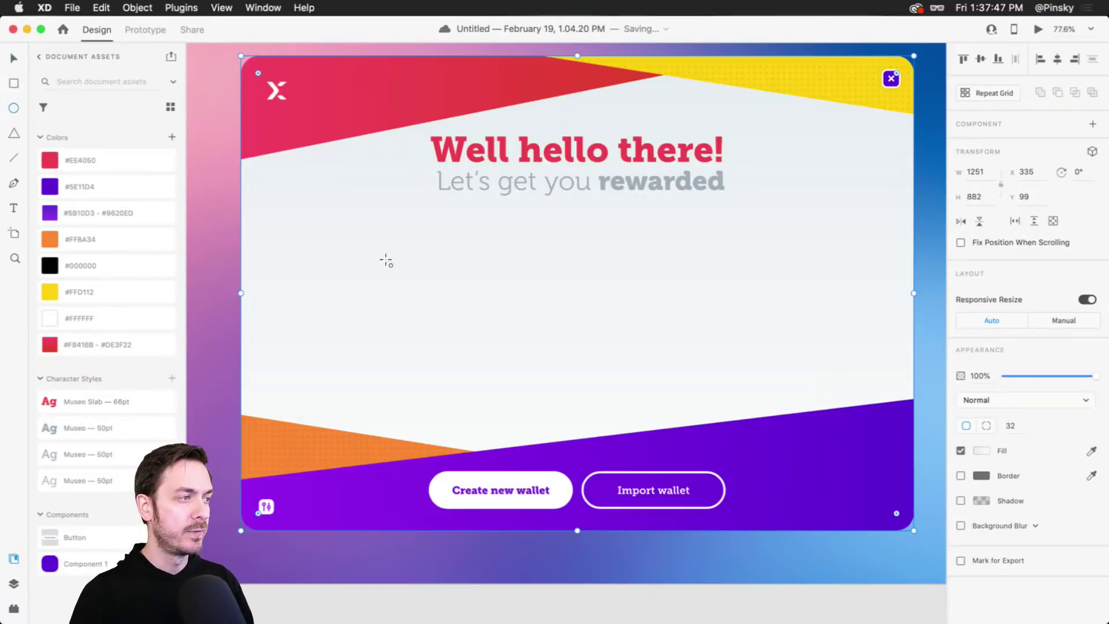
Draw a circle about 256 by 256 in the card's lower-left area below the heading, and remove its border.
left_click_drag(363, 242, 501, 379)
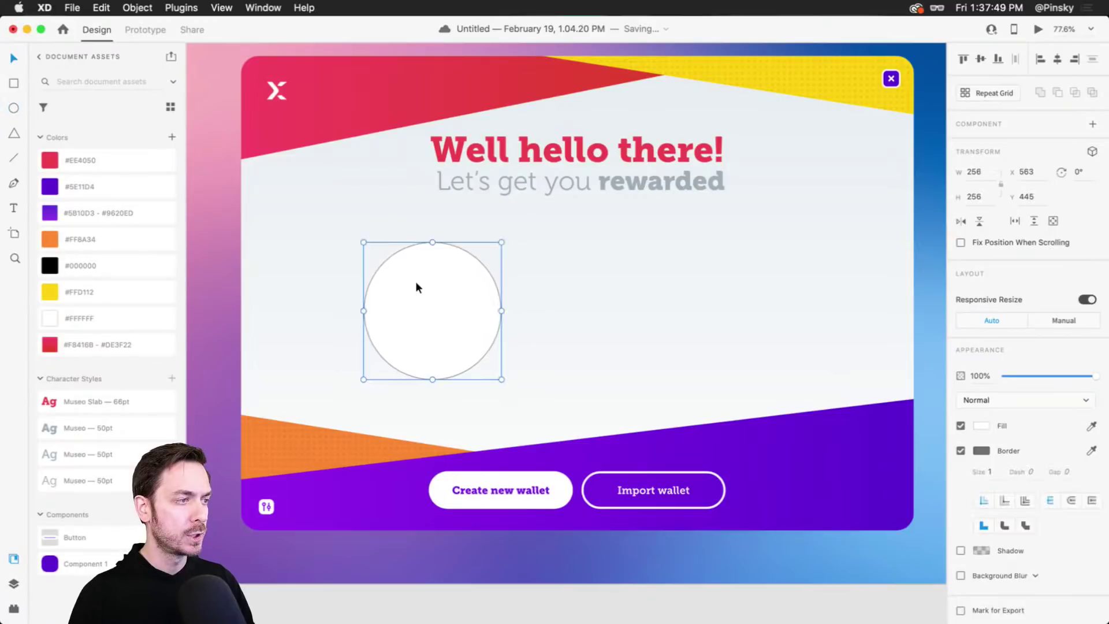
mouse_move(415, 281)
left_mouse_down()
mouse_move(433, 312)
mouse_move(414, 302)
left_mouse_up()
key("super+shift+y")
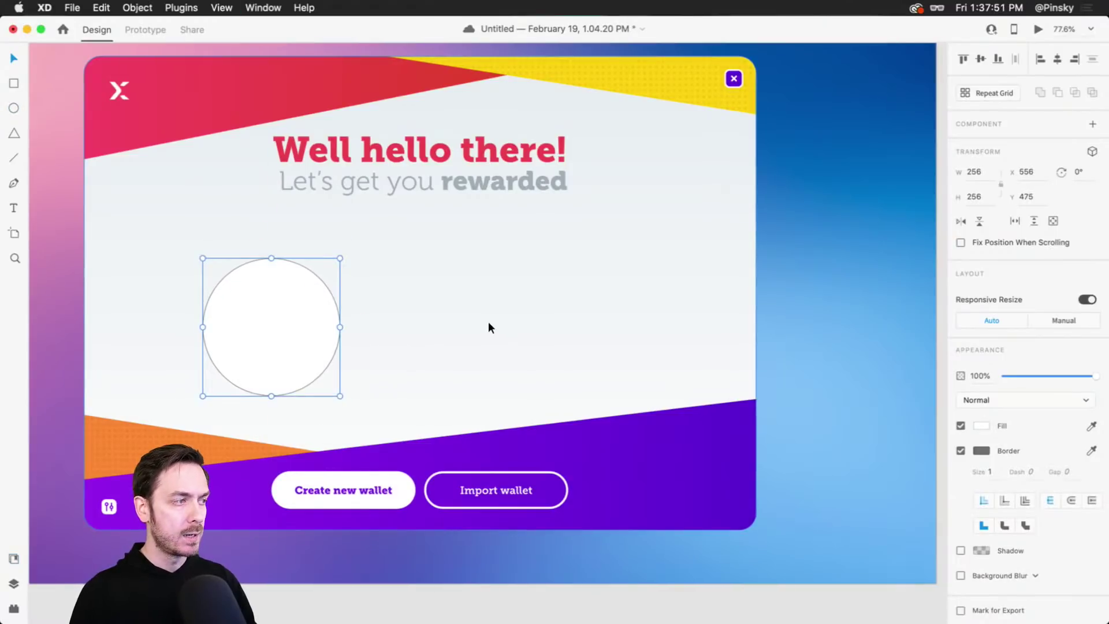
key("super+y")
left_click(961, 451)
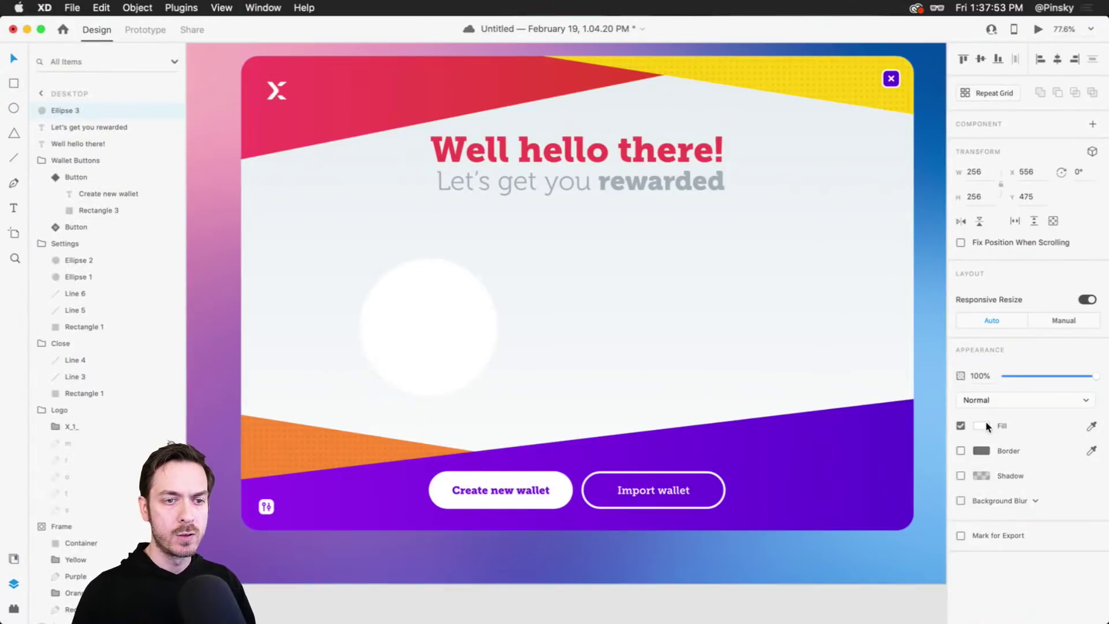
Fill the circle with light teal #69DBD2 and move it to about X 559, Y 488.
left_click(987, 426)
left_click_drag(941, 426, 938, 423)
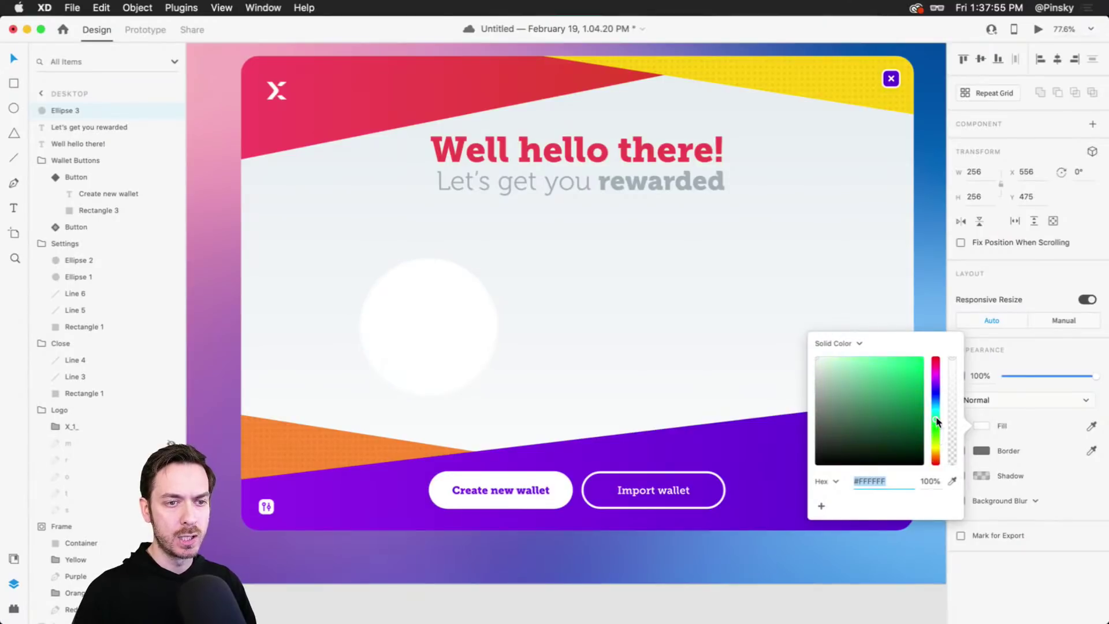
left_click_drag(907, 385, 871, 371)
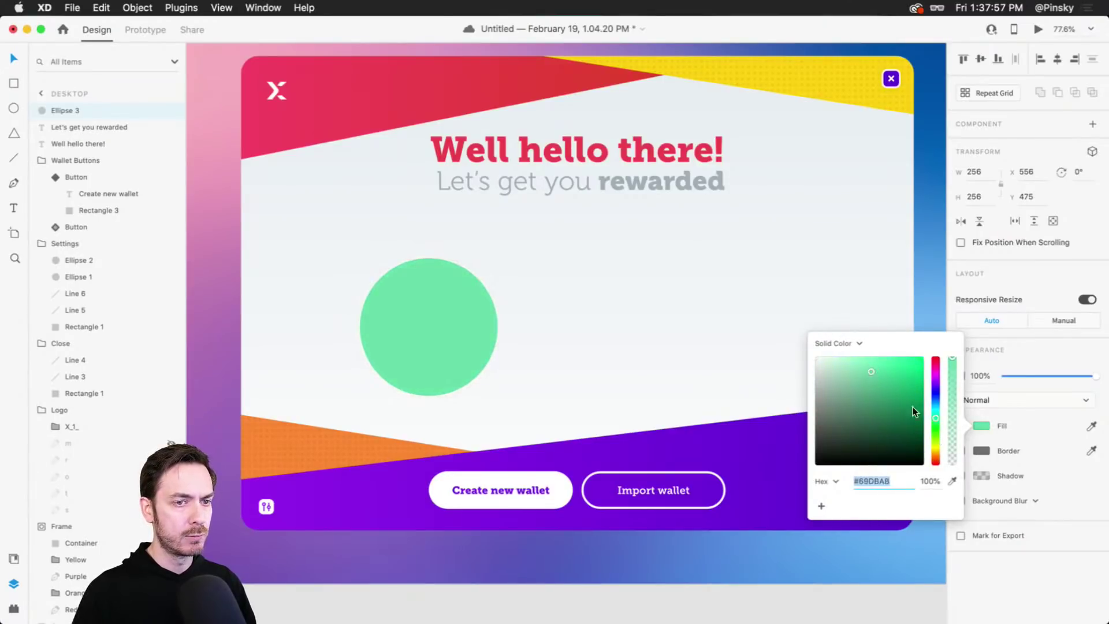
left_click_drag(936, 418, 936, 412)
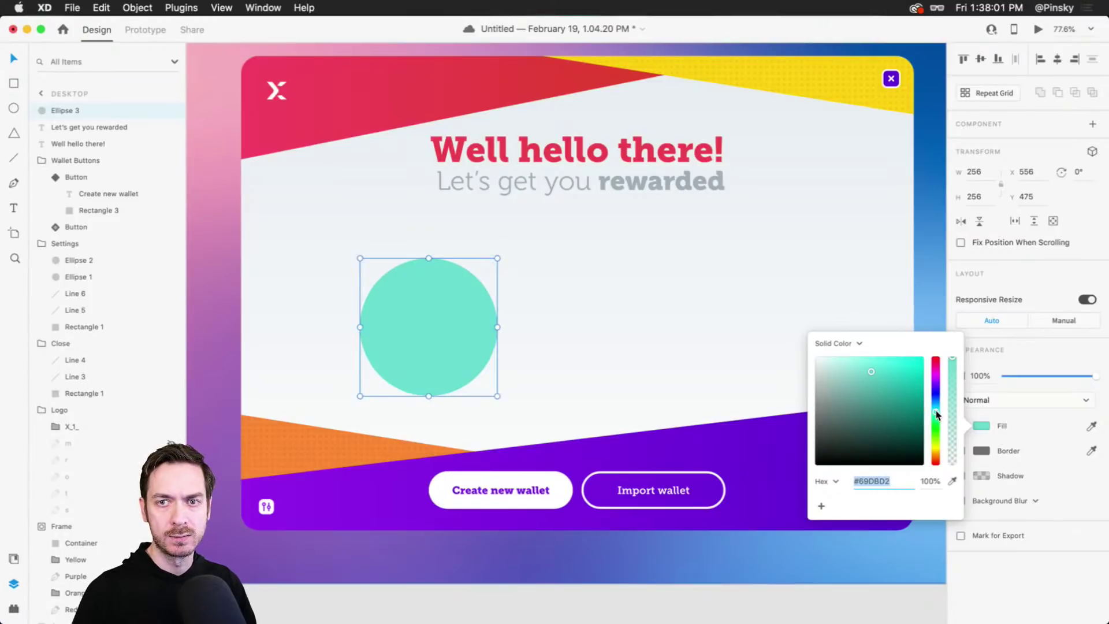
left_click(1043, 272)
left_click_drag(425, 298, 429, 301)
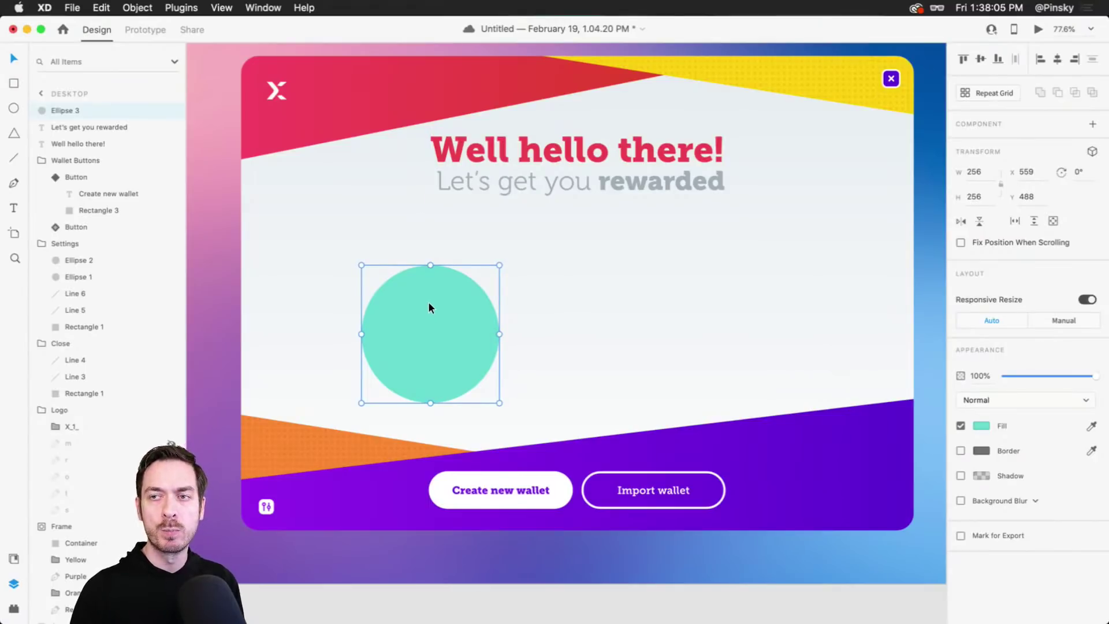
Copy the Xs pattern from the Yellow group to the top layer level and place it over the teal circle.
left_click(738, 67)
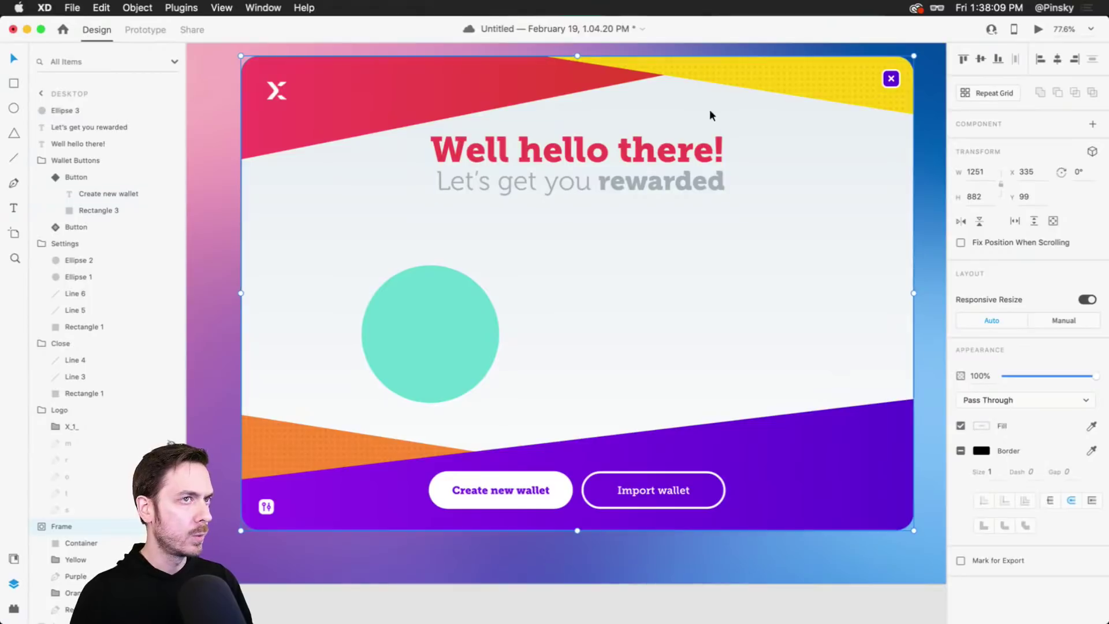
left_click(42, 410)
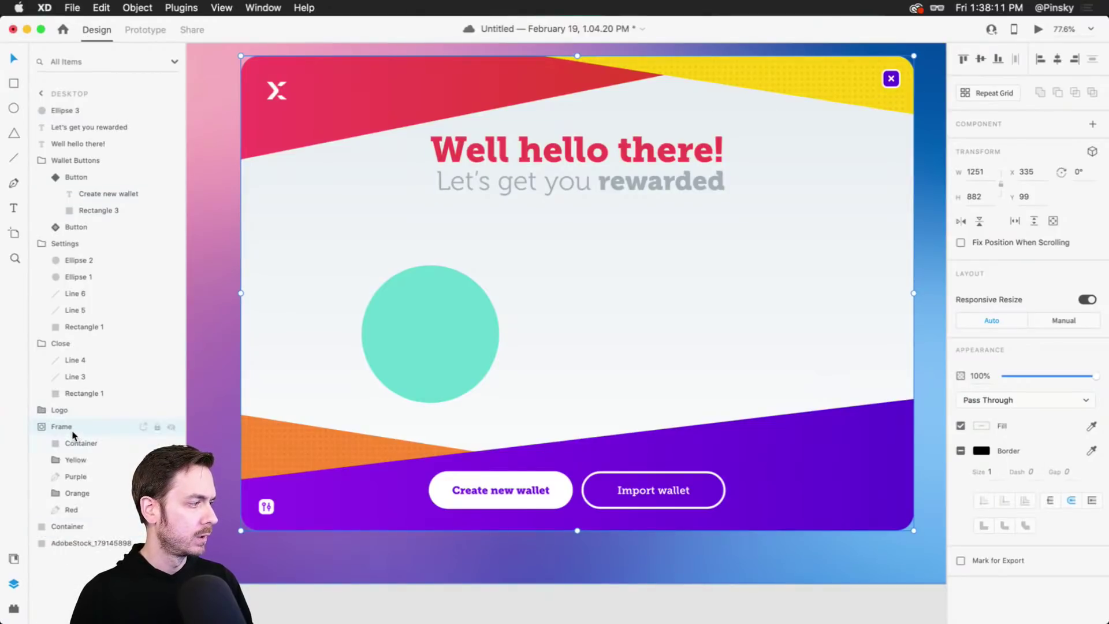
left_click(56, 460)
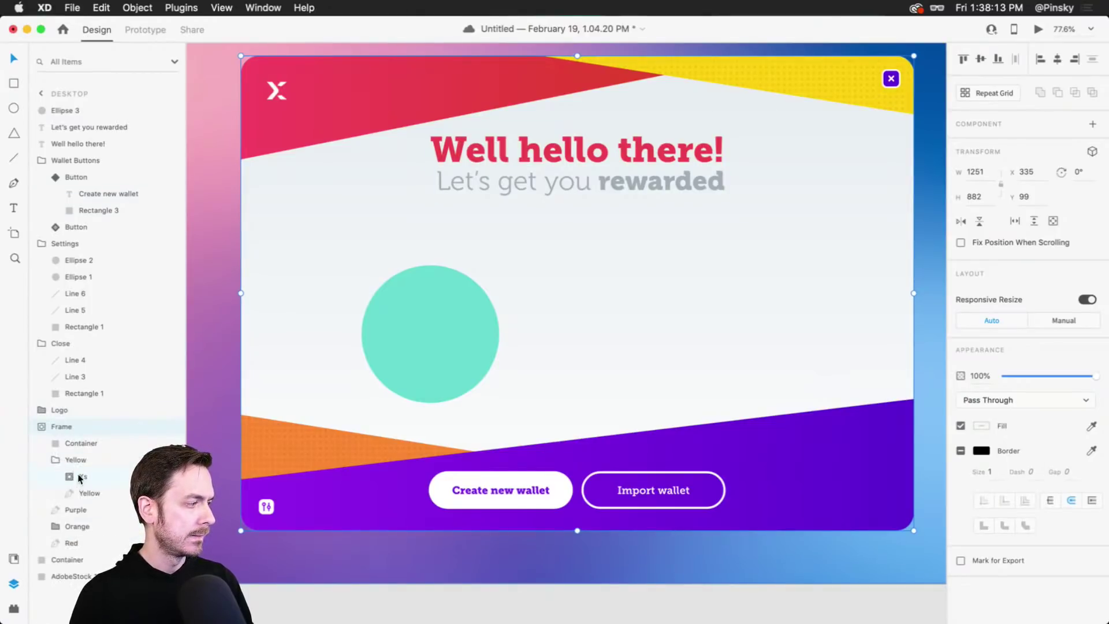
left_click(80, 477)
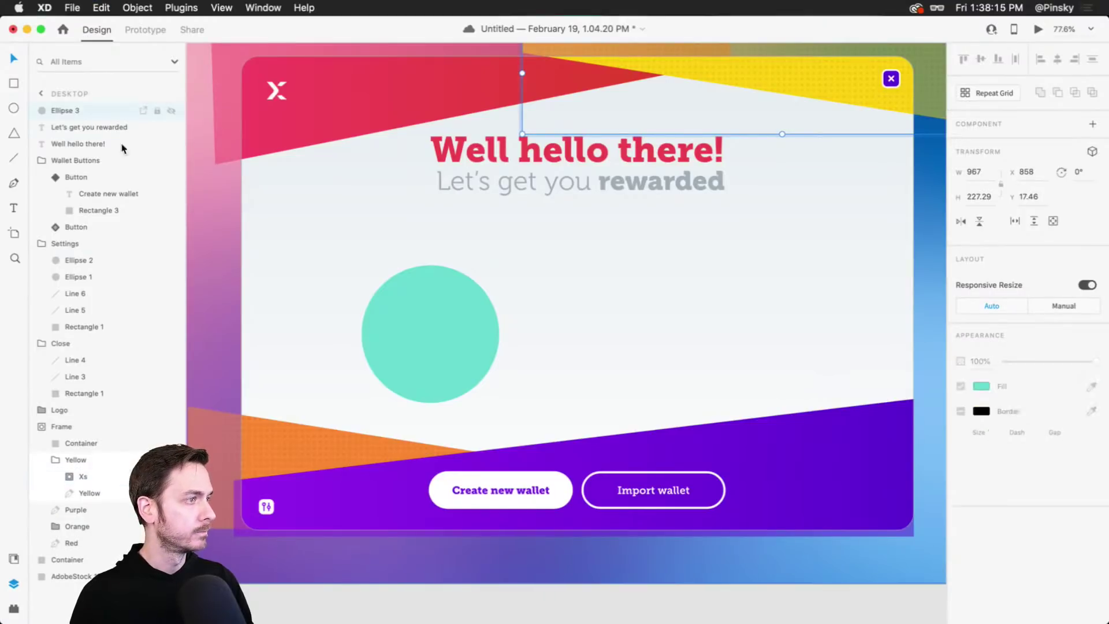
key("super+v")
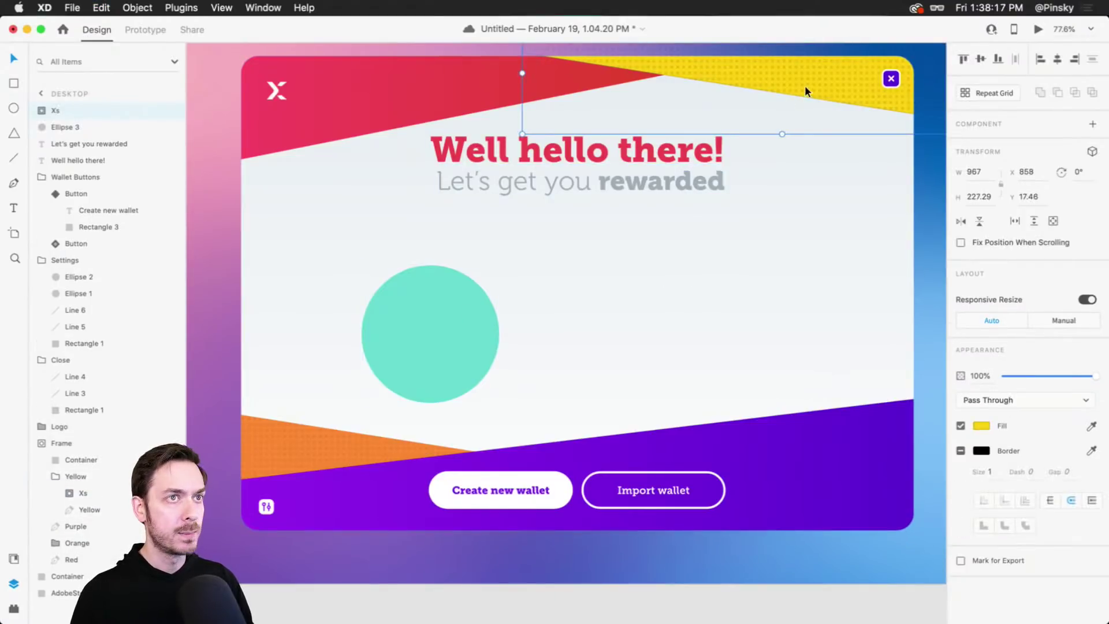
left_click_drag(805, 85, 482, 284)
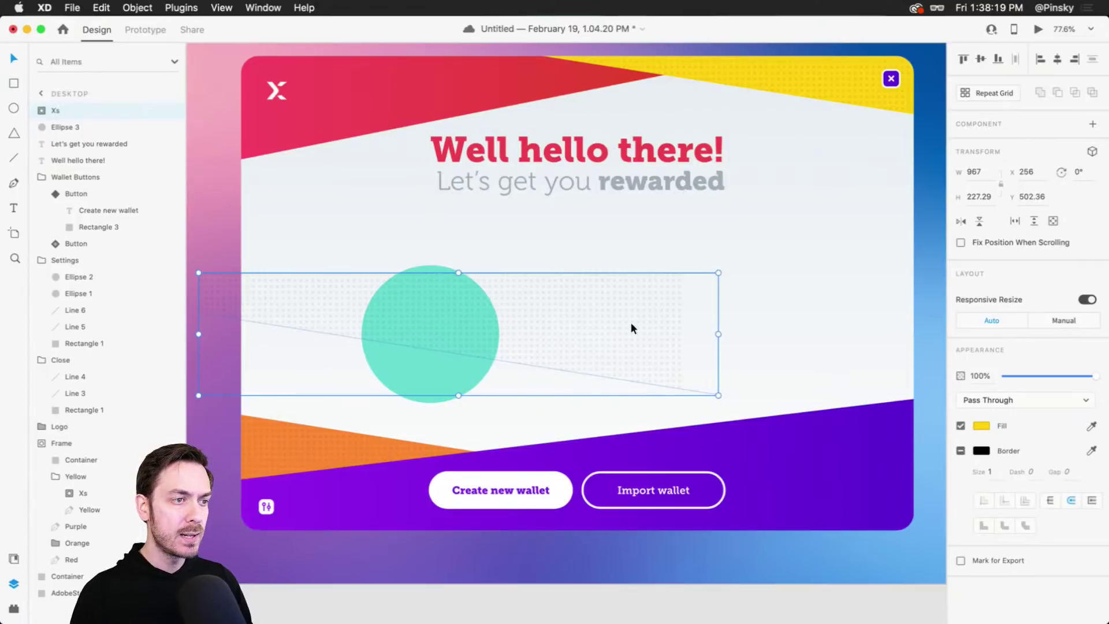
Ungroup the mask of the copied Xs pattern and delete its yellow mask shape, Path 4.
left_click(34, 111)
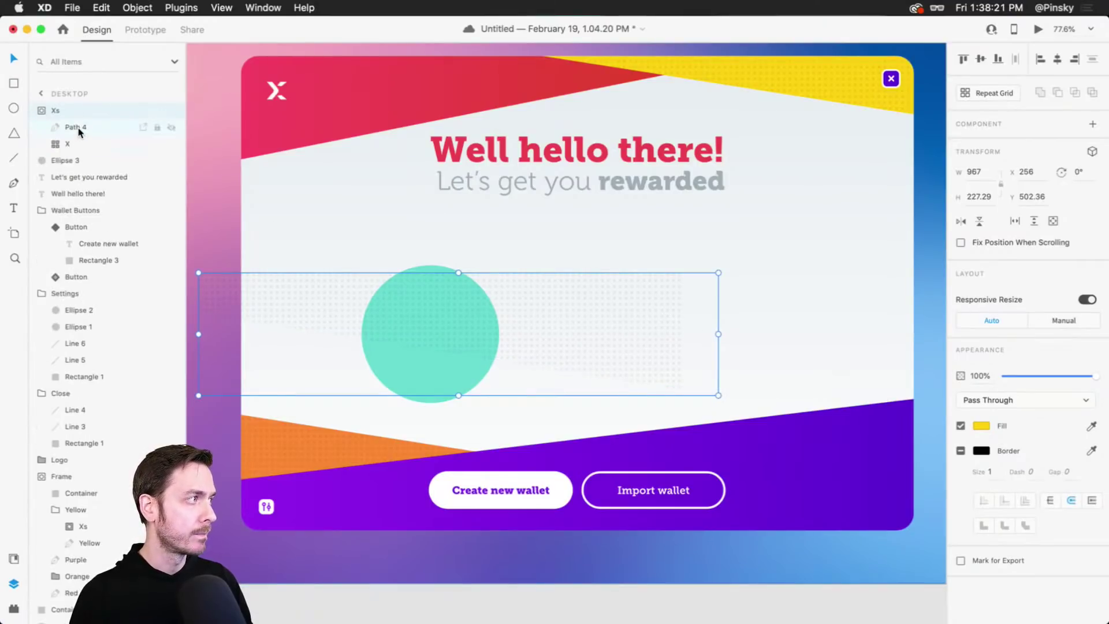
right_click(80, 128)
key("Escape")
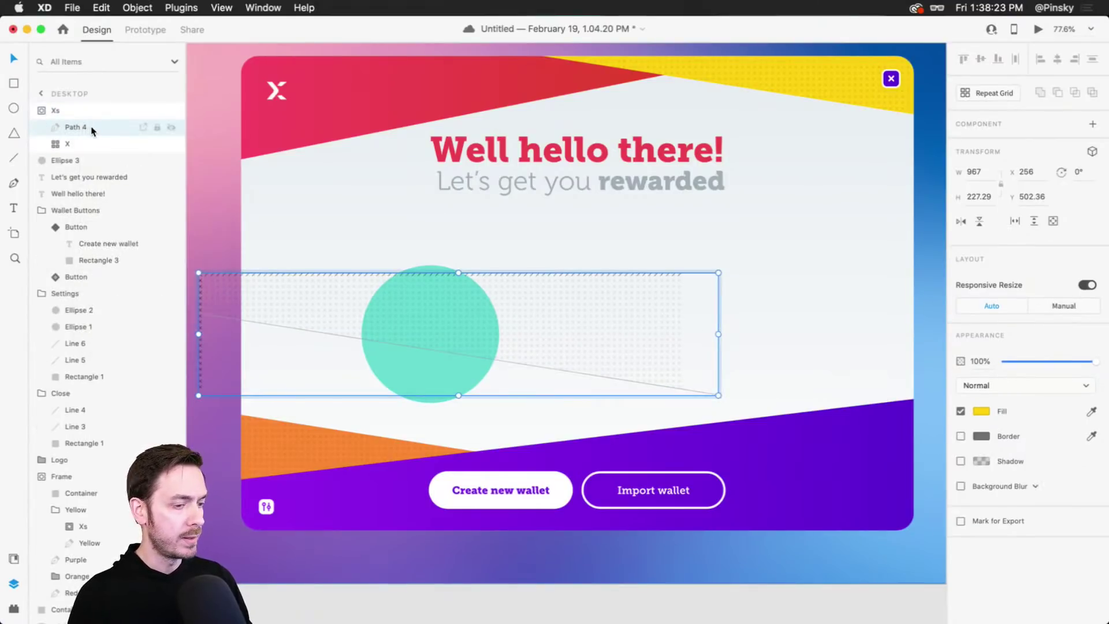
right_click(83, 110)
key("Down")
key("Down")
key("Down")
key("Down")
key("Down")
key("Down")
key("Down")
key("Down")
key("Down")
key("Down")
key("Down")
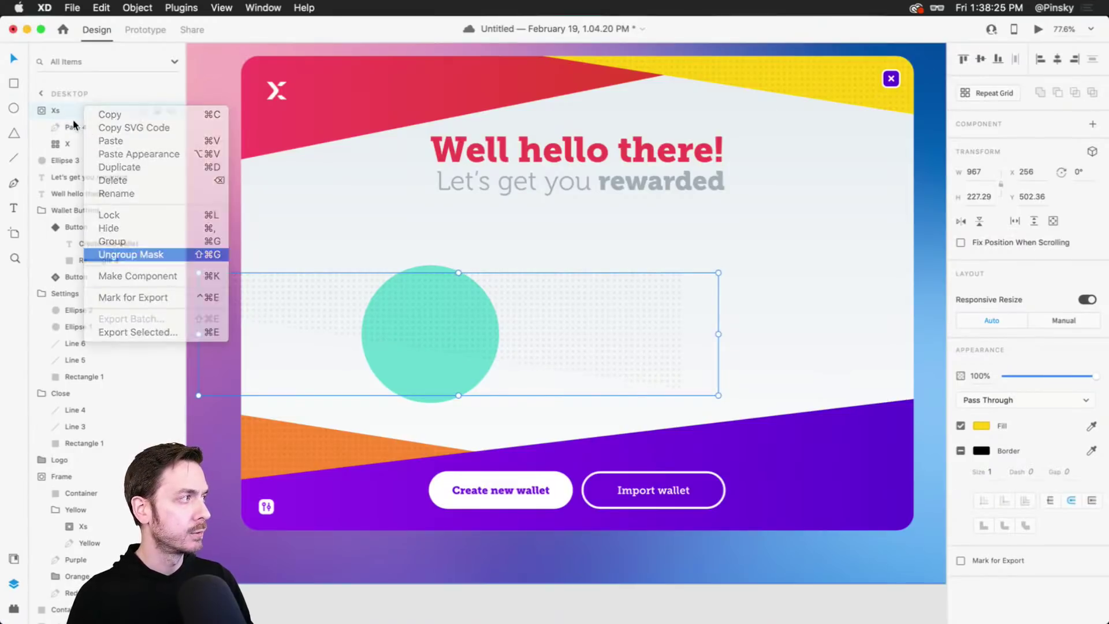
key("Return")
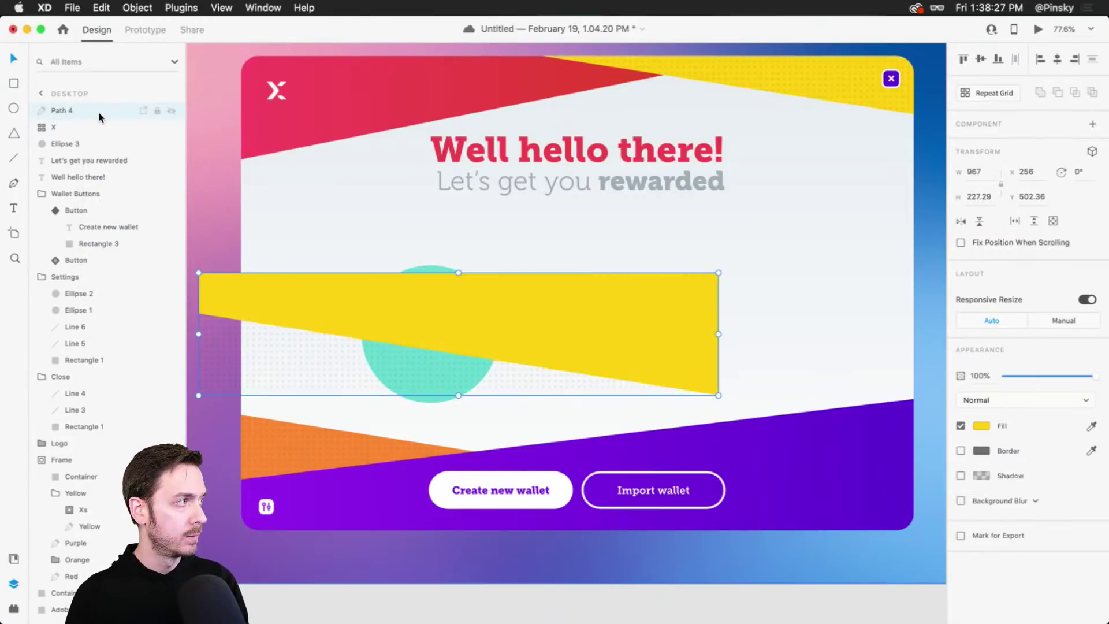
key("Delete")
Resize and move the X repeat grid to cover the teal circle, about 279 by 262 at X 545, Y 488.
left_click(79, 110)
left_click_drag(685, 330, 446, 328)
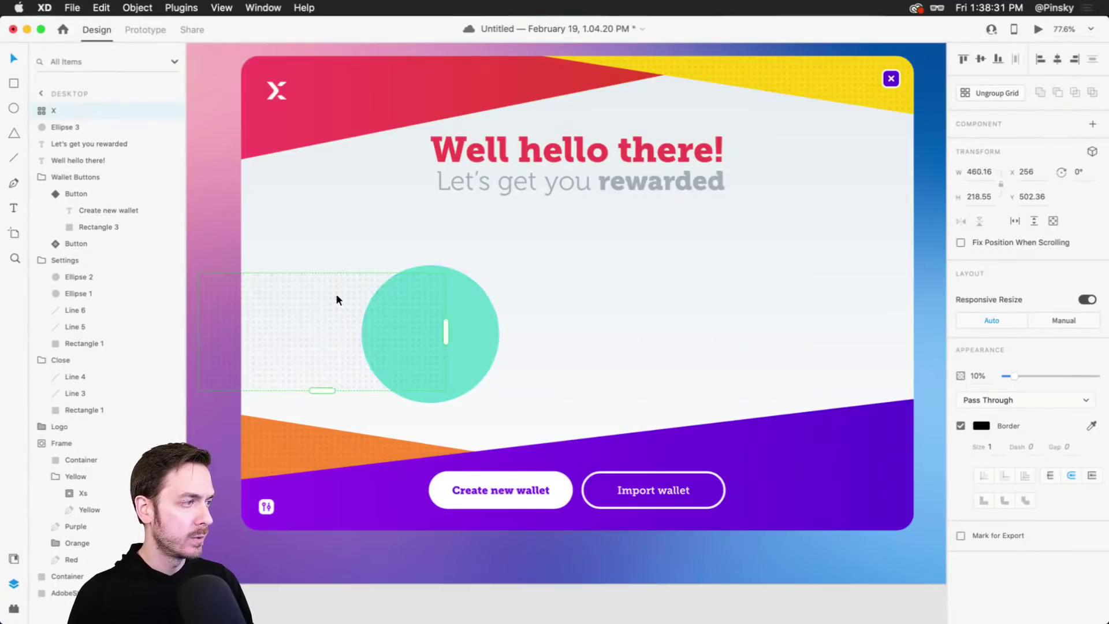
left_click_drag(337, 295, 490, 287)
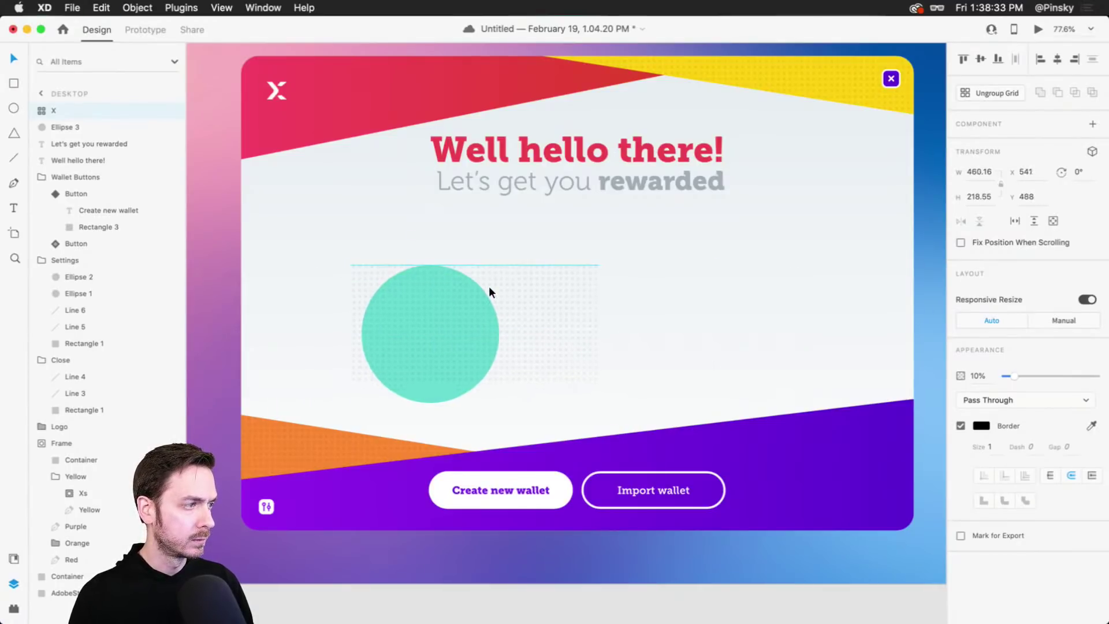
left_click_drag(600, 324, 504, 337)
left_click_drag(428, 382, 428, 406)
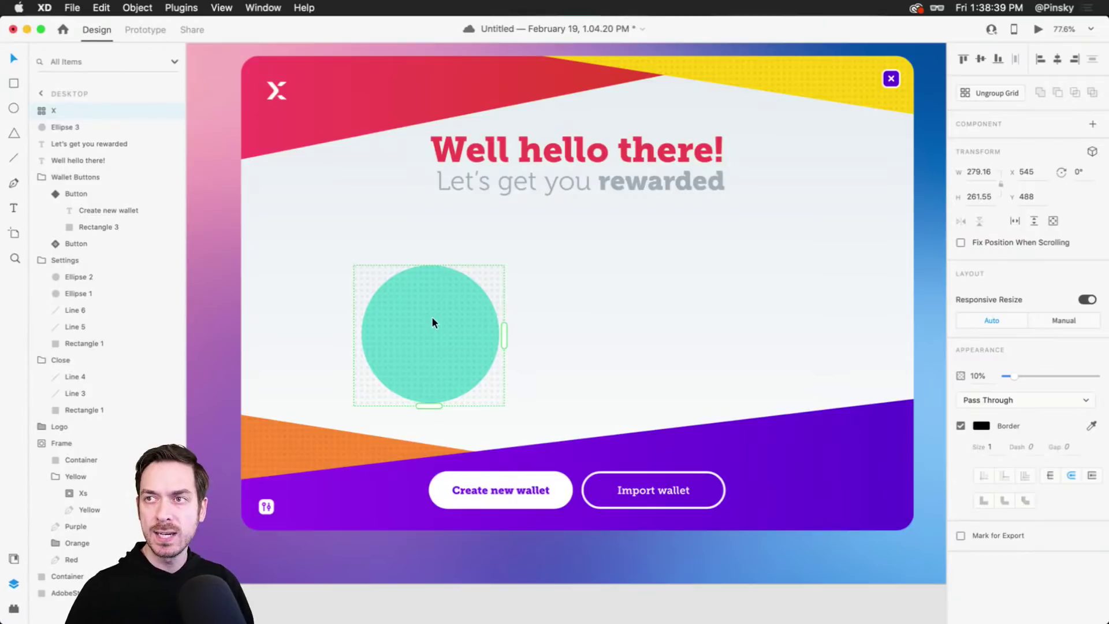
Enlarge the X mark inside the repeat grid over the teal circle to roughly double its size.
scroll(431, 316, "up", 6)
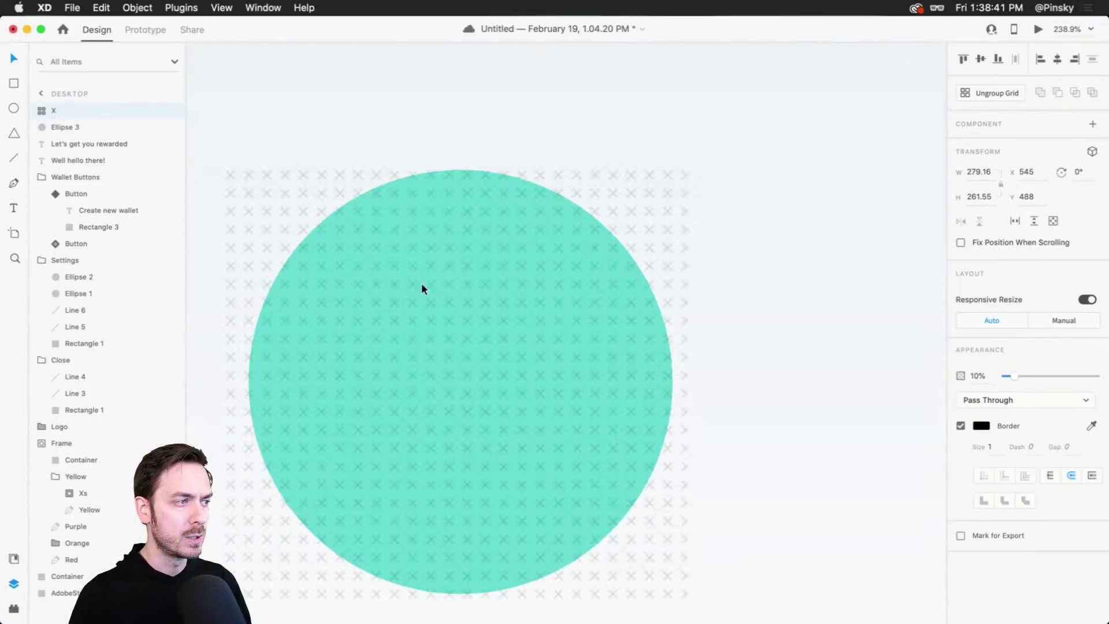
double_click(413, 282)
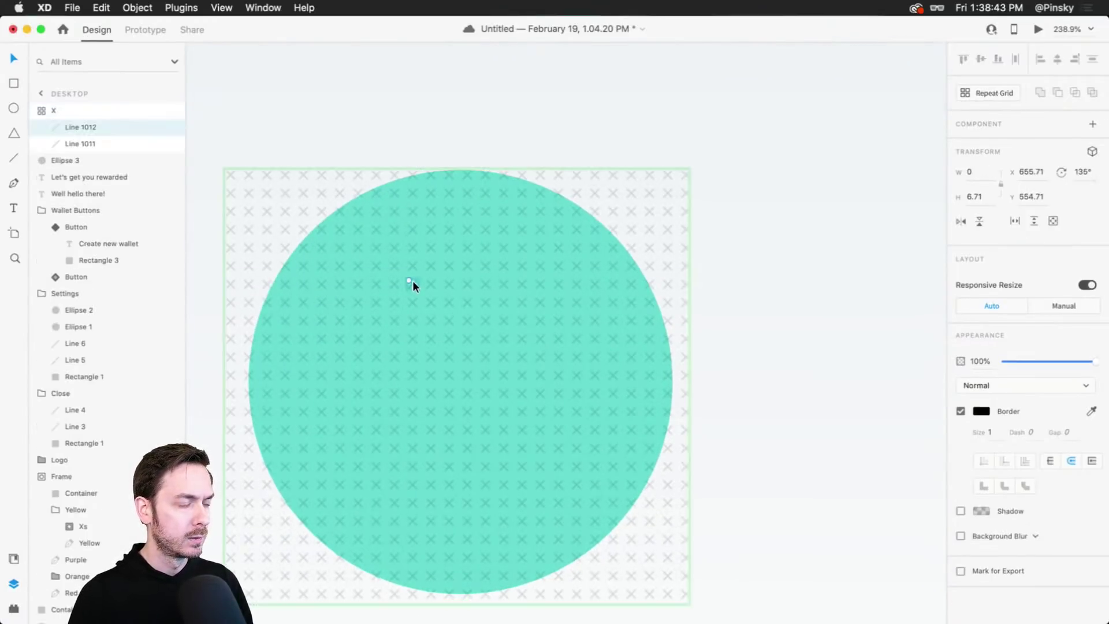
scroll(413, 282, "up", 3)
left_click_drag(420, 285, 427, 301)
left_click(407, 268)
Widen the column and row gaps of the X repeat grid evenly, expanding the grid to about 379 by 354.
left_click_drag(401, 259, 500, 262)
left_click_drag(491, 291, 492, 316)
scroll(379, 297, "left", 10)
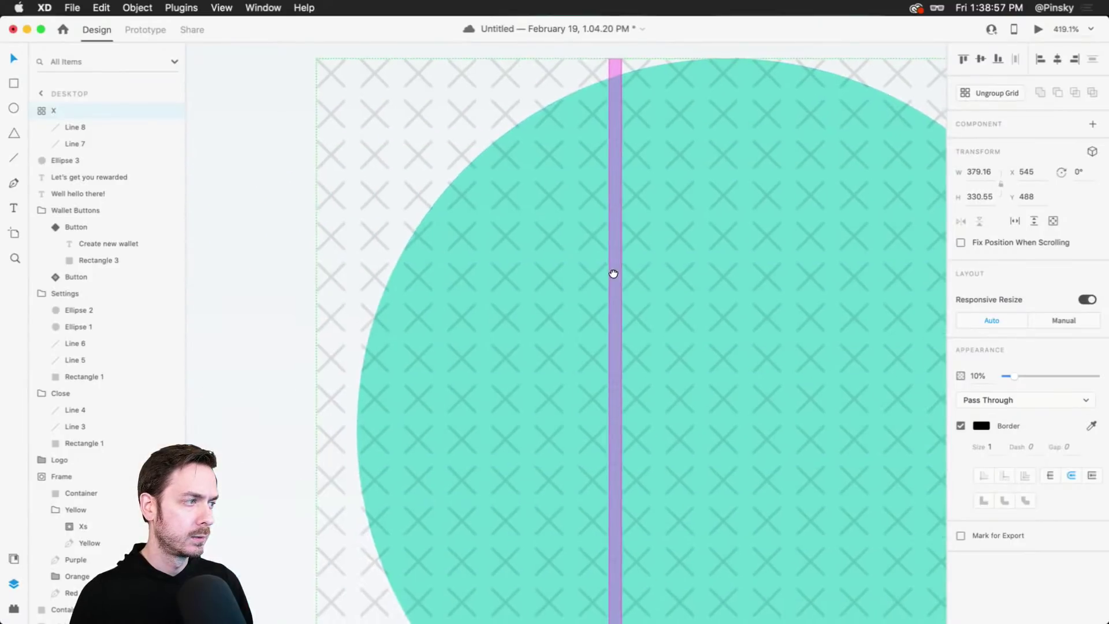
left_click_drag(456, 258, 483, 314)
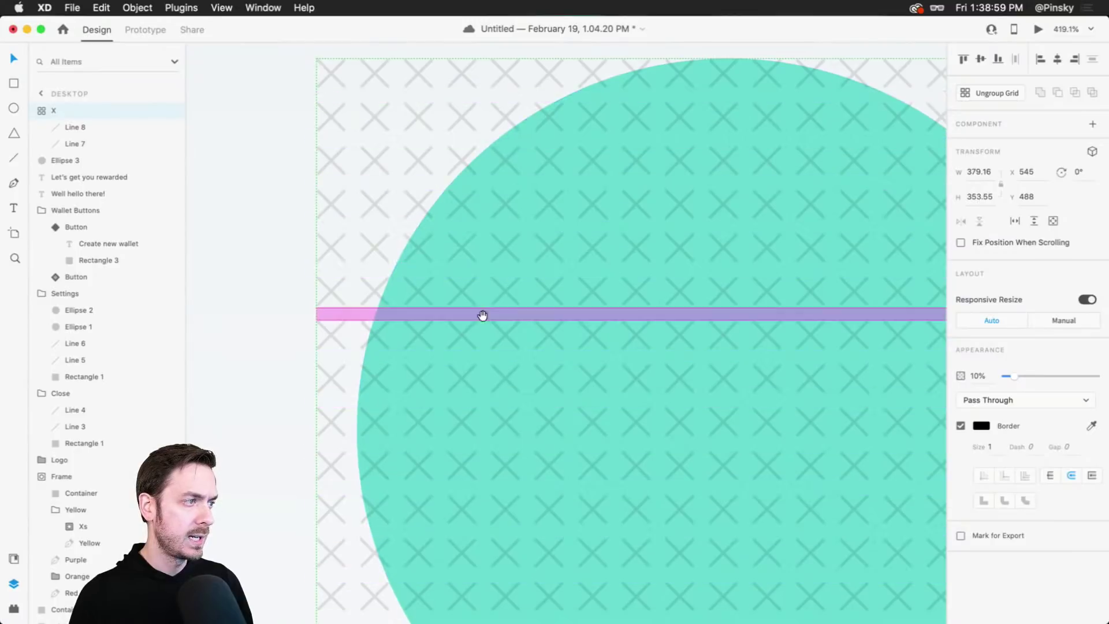
Trim the X repeat grid to fit just around the teal circle, about 275 by 263.
key("super+0")
left_click_drag(703, 367, 629, 366)
left_click_drag(543, 489, 546, 429)
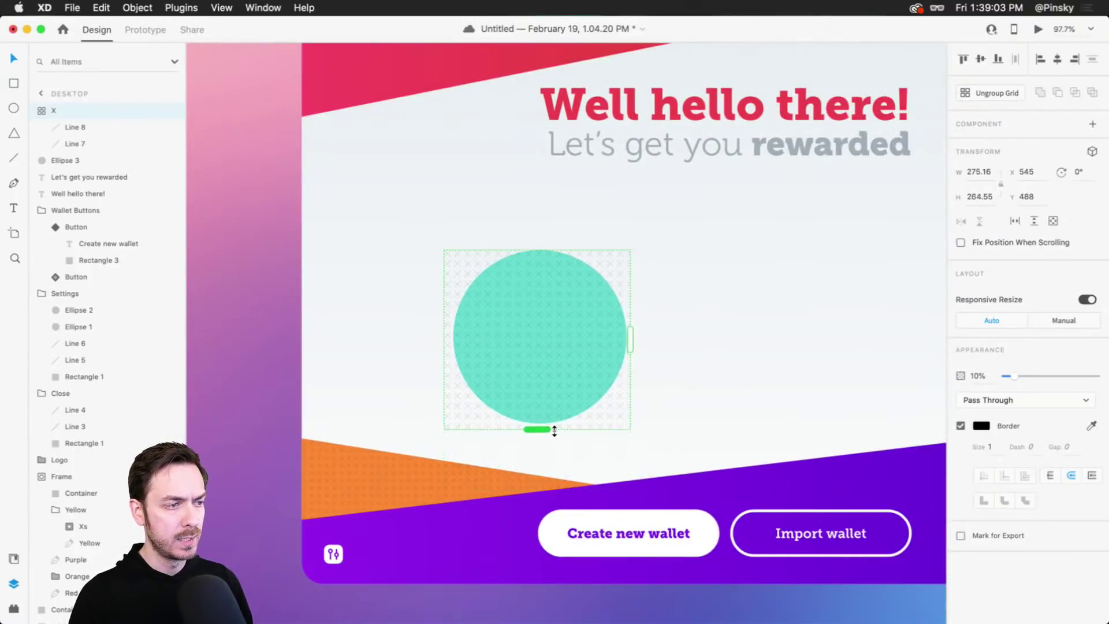
Duplicate the teal circle, Ellipse 3, in place and bring the copy to the front above the X grid.
left_click(84, 159)
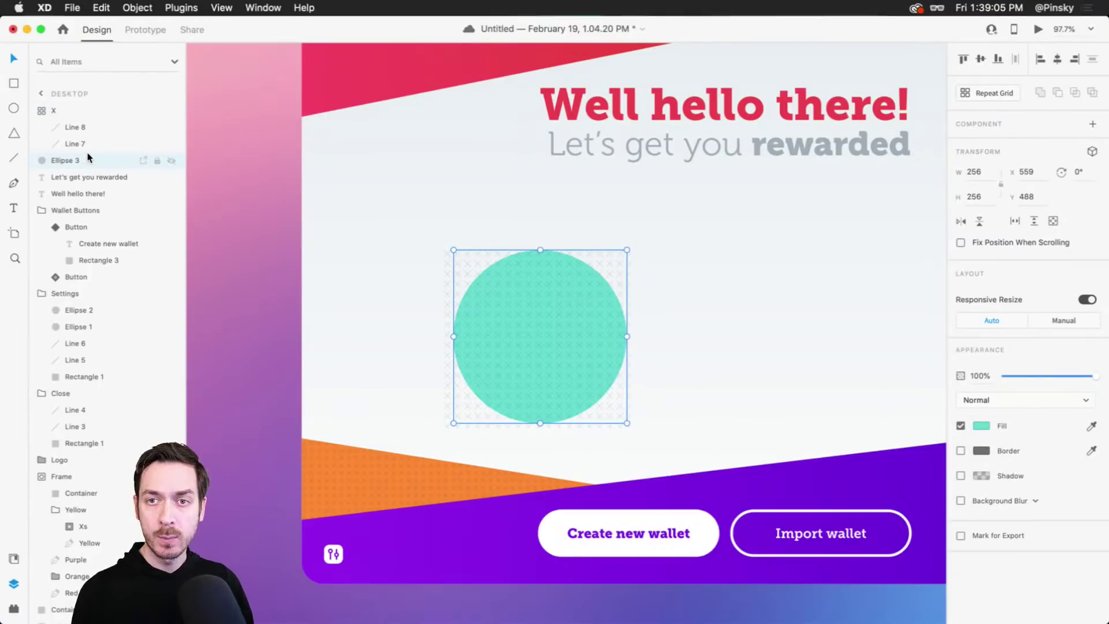
key("super+d")
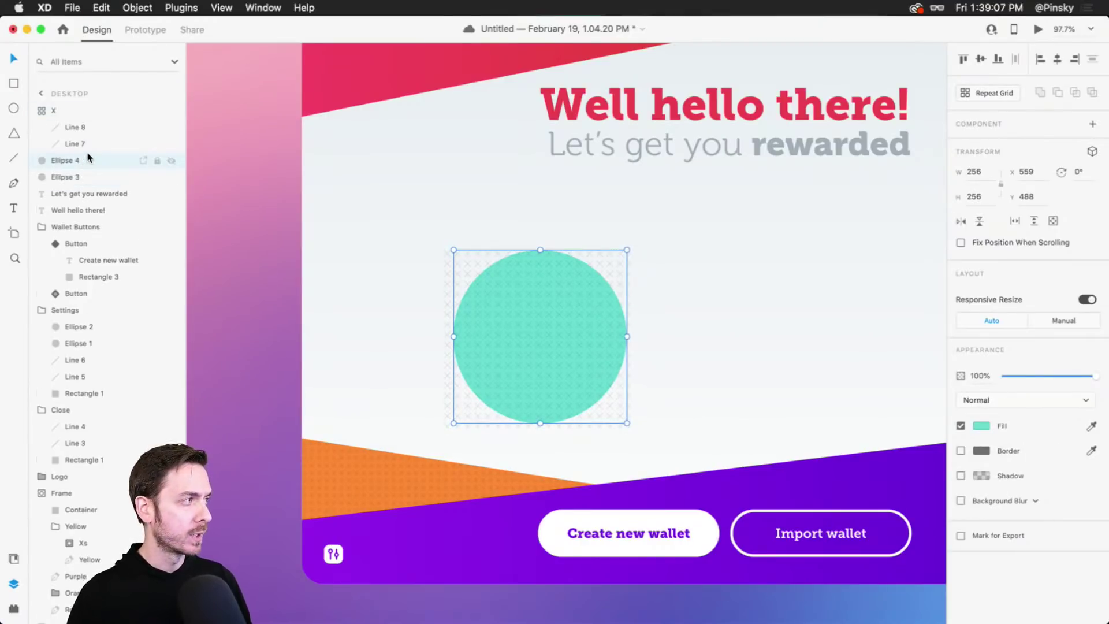
key("shift+super+bracketright")
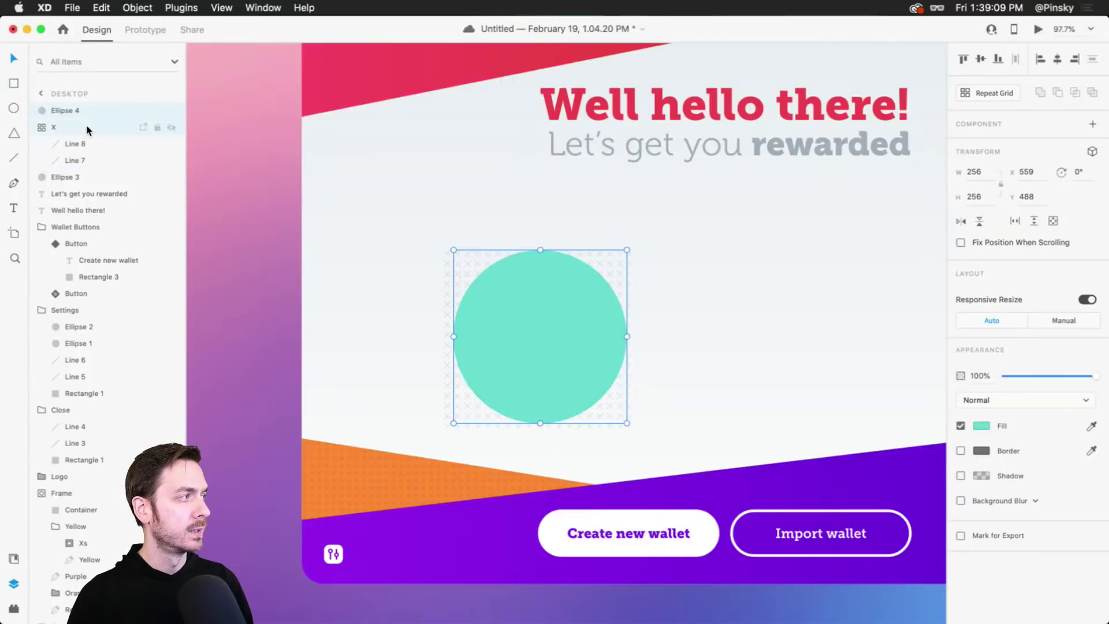
Mask the X repeat grid with the duplicated circle, Ellipse 4.
left_click(87, 128, "shift")
left_click(137, 7)
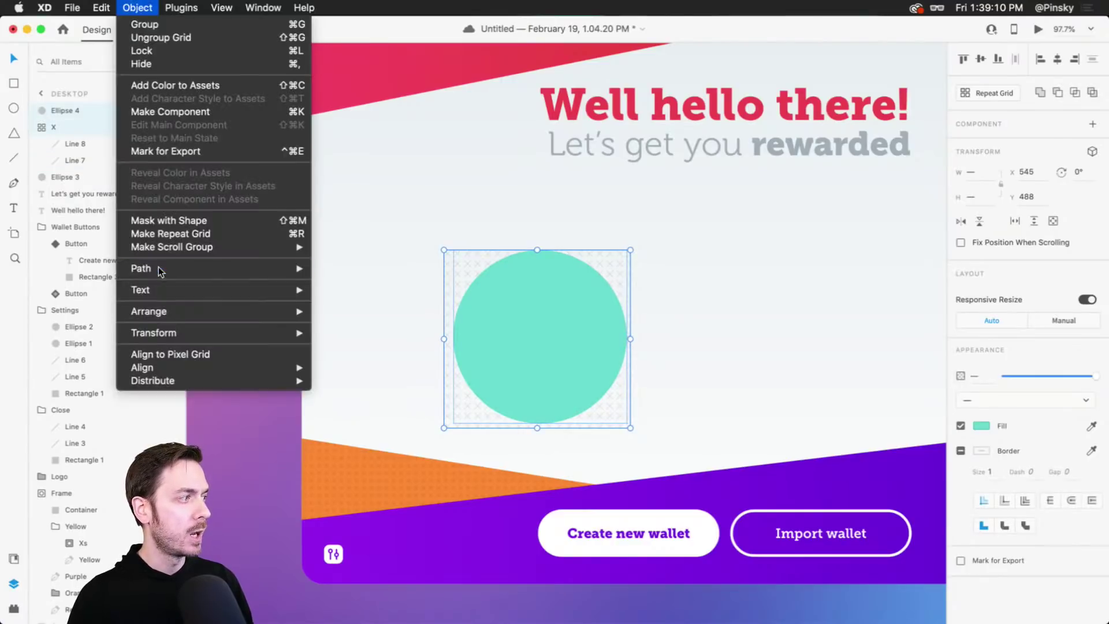
left_click(172, 217)
left_click(32, 110)
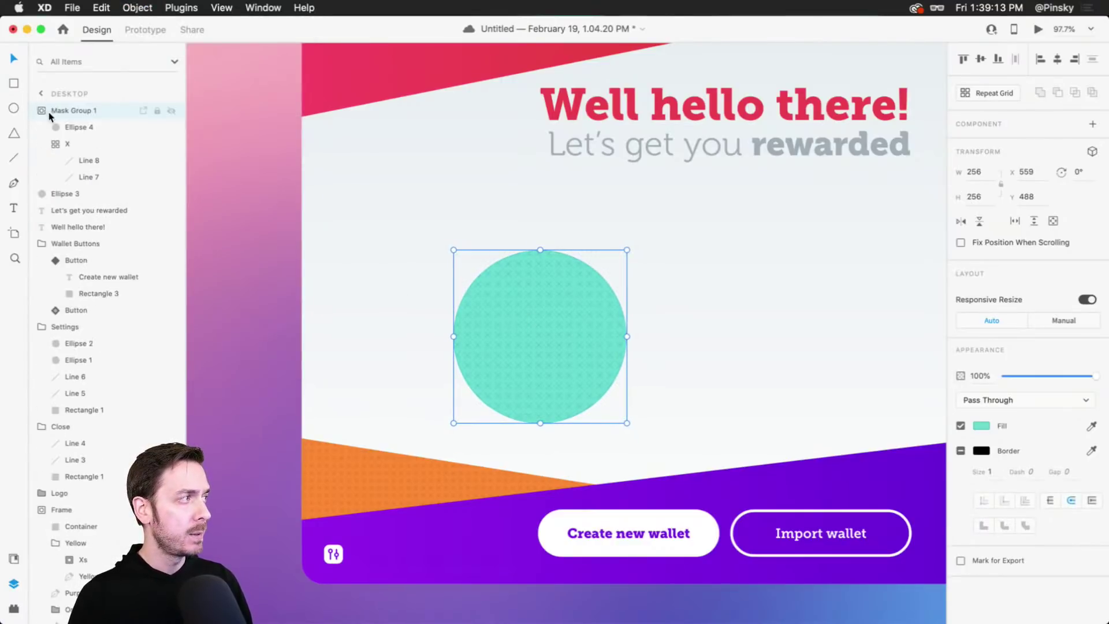
Rotate the X repeat grid inside the circle mask to 18° and place it at about X 511, Y 450.
left_click(77, 144)
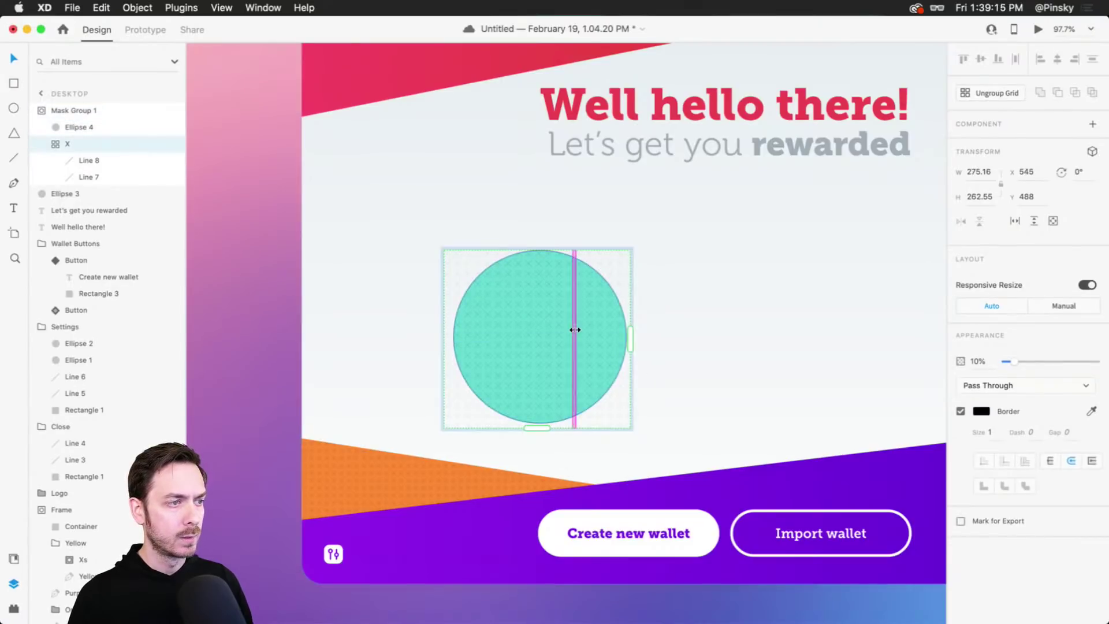
scroll(570, 327, "up", 5)
double_click(564, 315)
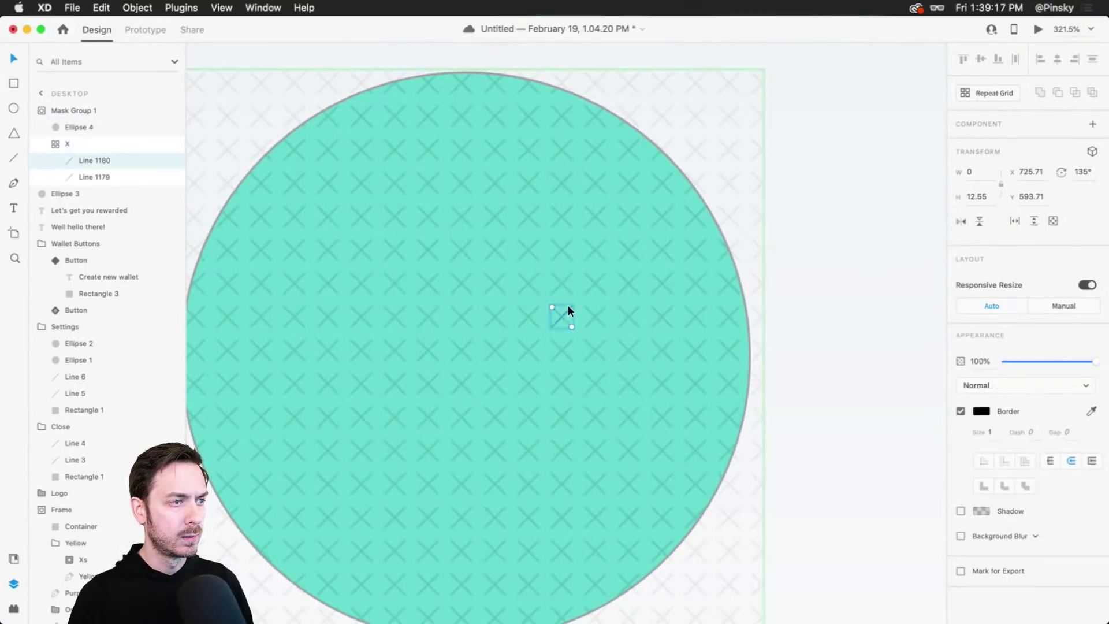
key("Escape")
left_click_drag(769, 360, 760, 458)
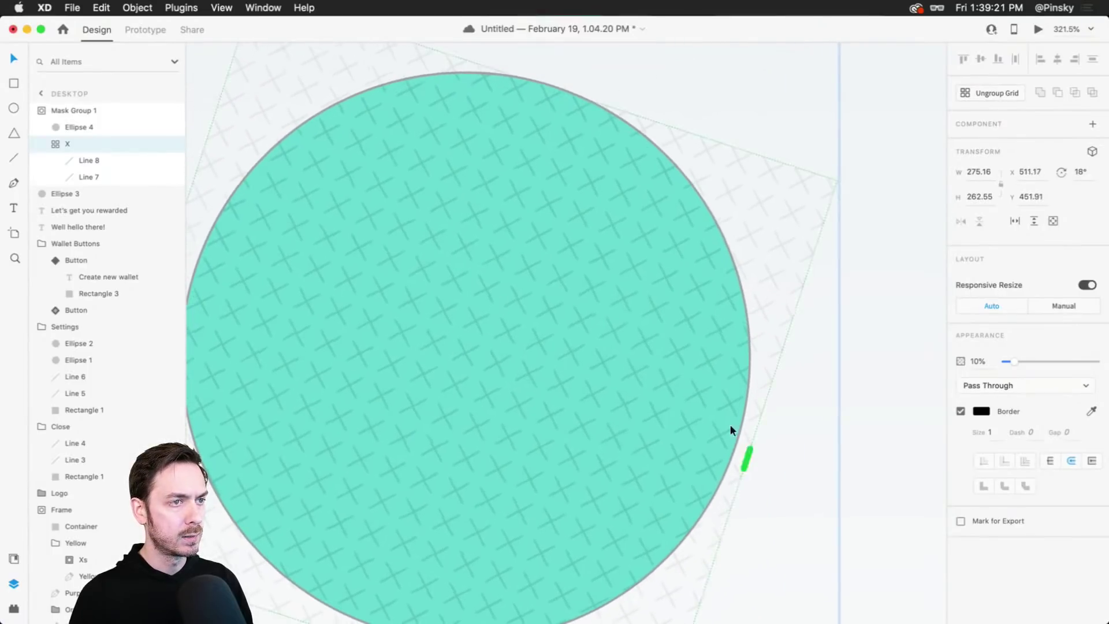
scroll(730, 423, "down", 3)
scroll(658, 340, "up", 3)
scroll(617, 415, "down", 5)
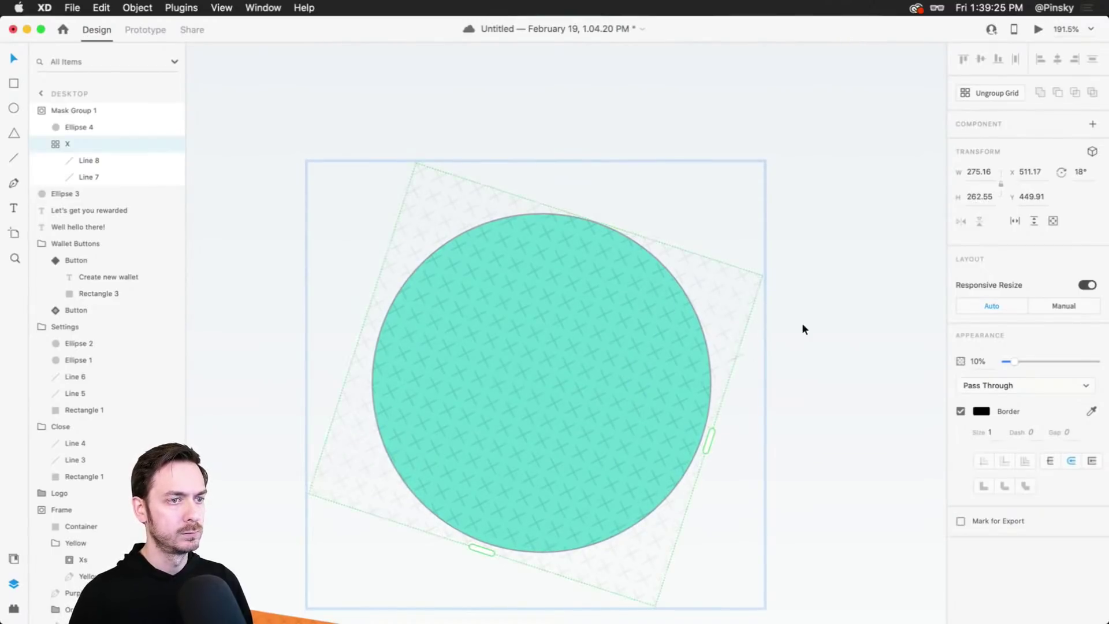
left_click(758, 334)
scroll(759, 334, "down", 5)
left_click_drag(802, 359, 661, 318)
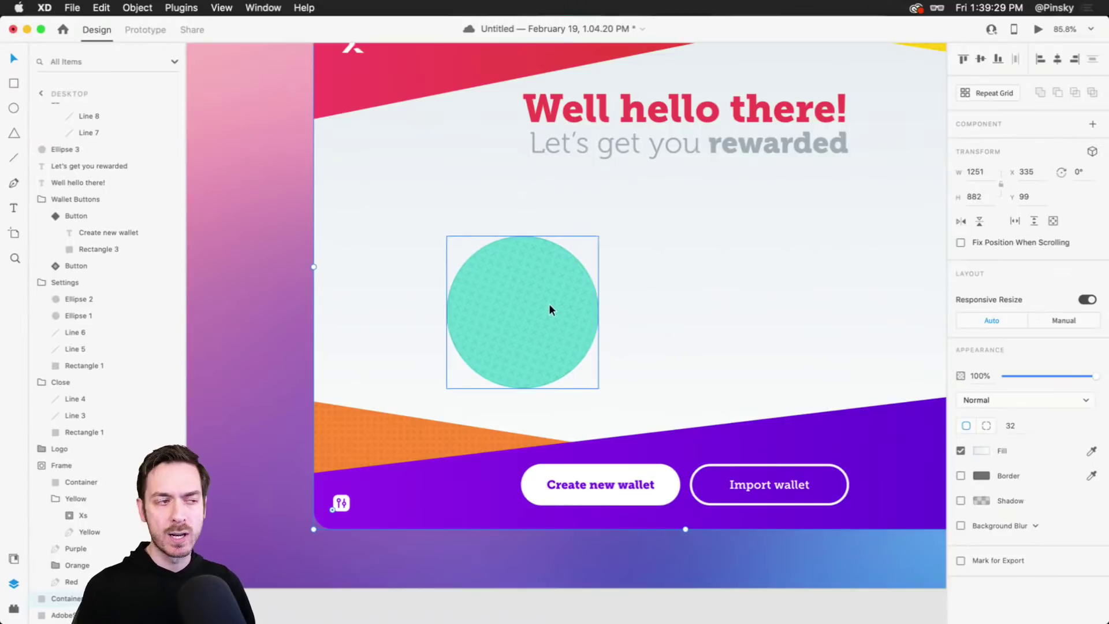
scroll(549, 304, "up", 5)
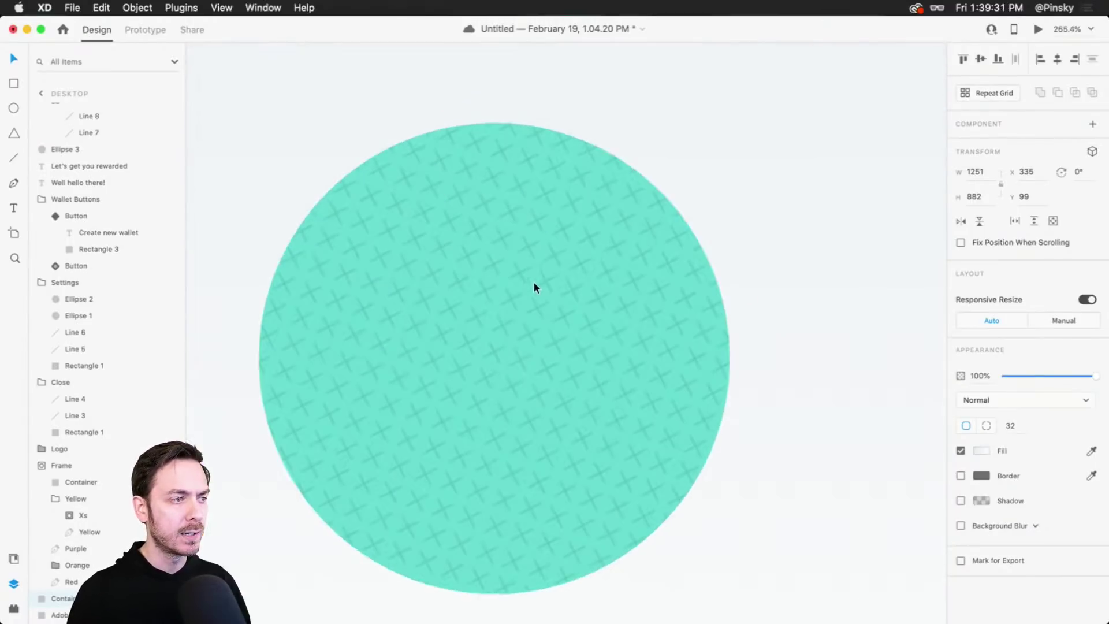
Set the border size of the X pattern's lines inside the green circle to 2.
left_click(499, 317)
key("Escape")
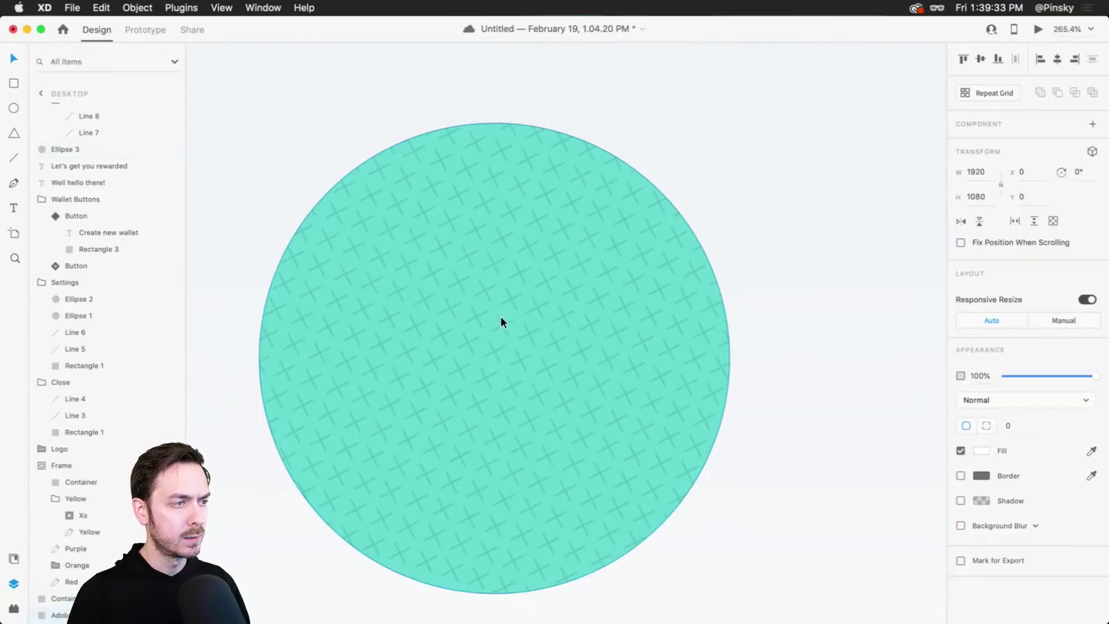
left_click(500, 317)
double_click(501, 319)
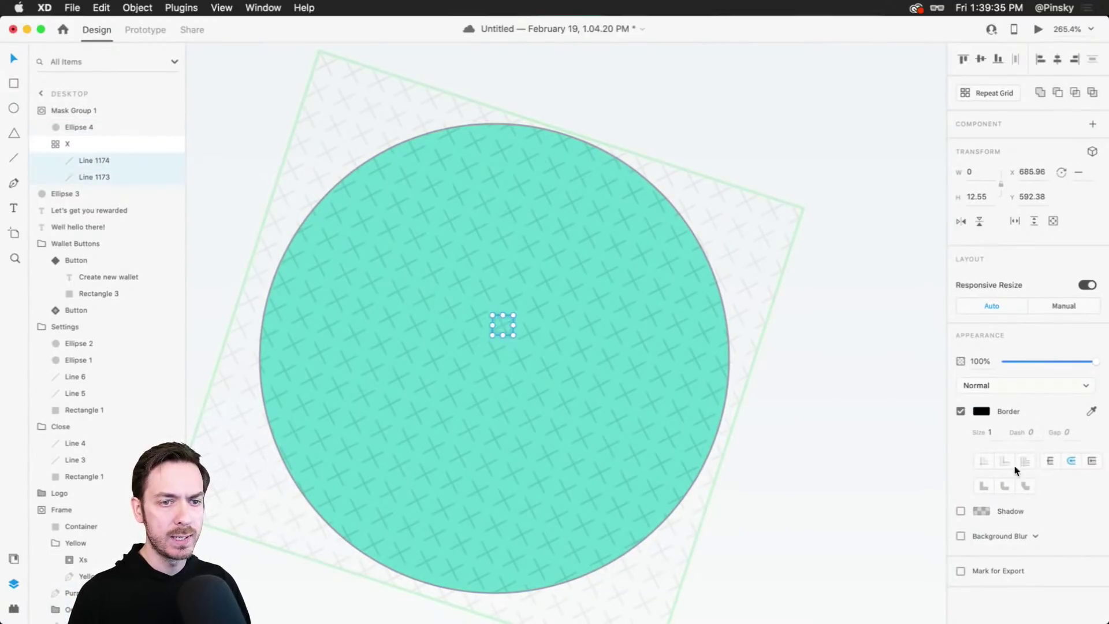
left_click(993, 442)
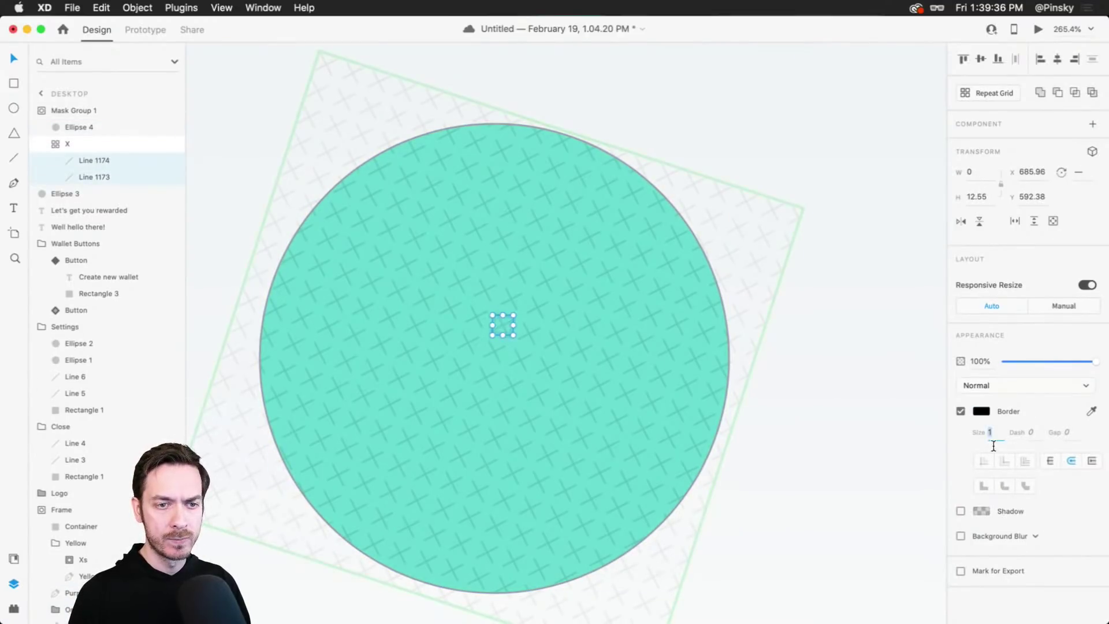
left_click(837, 410)
Reduce the opacity of the X repeat grid inside the green circle's mask group to 5%.
scroll(837, 410, "down", 5)
left_click(633, 365)
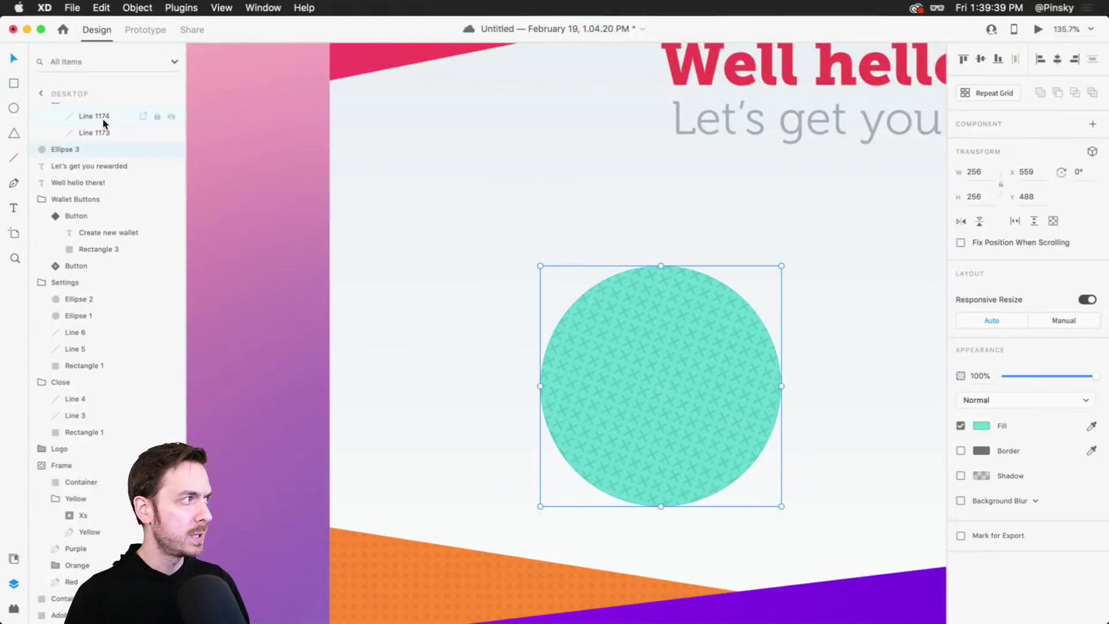
scroll(103, 116, "up", 2)
left_click(94, 134)
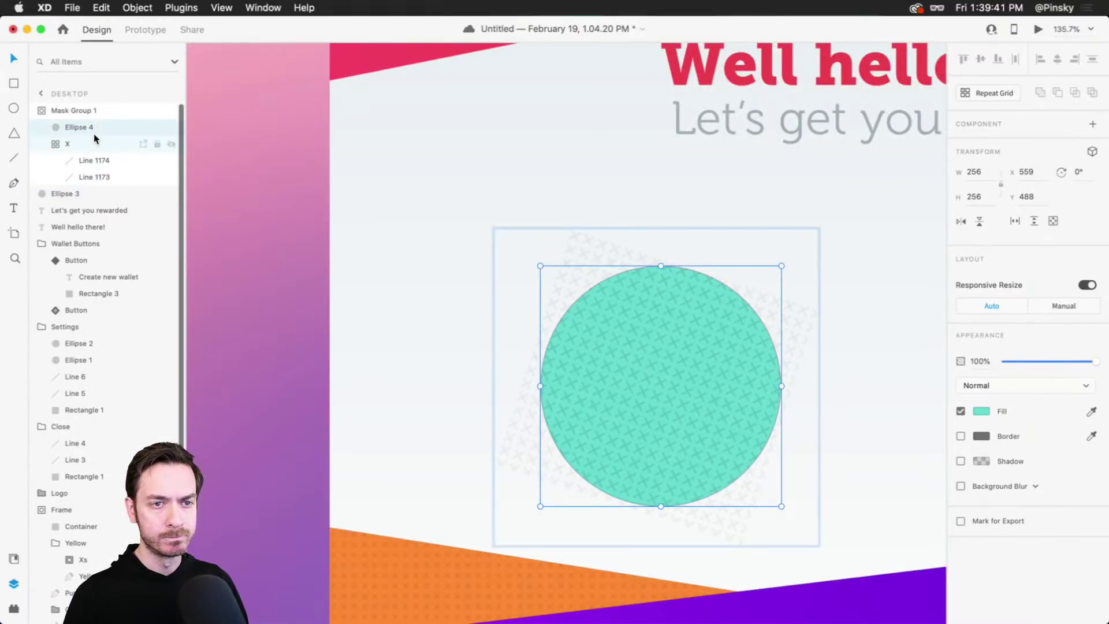
left_click(129, 148)
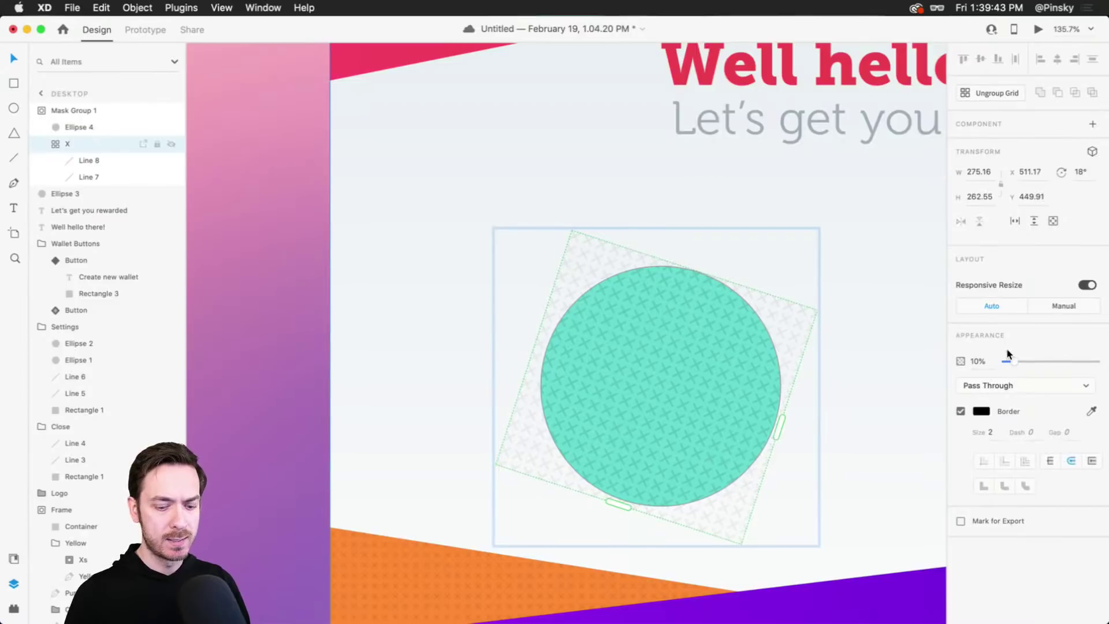
key("5")
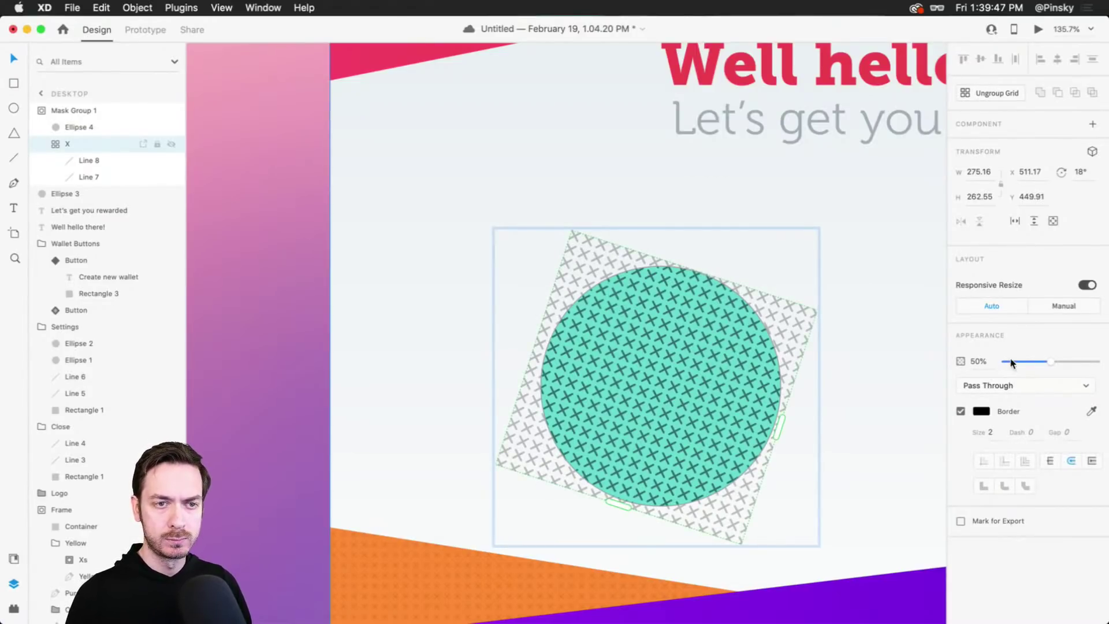
left_click(1007, 361)
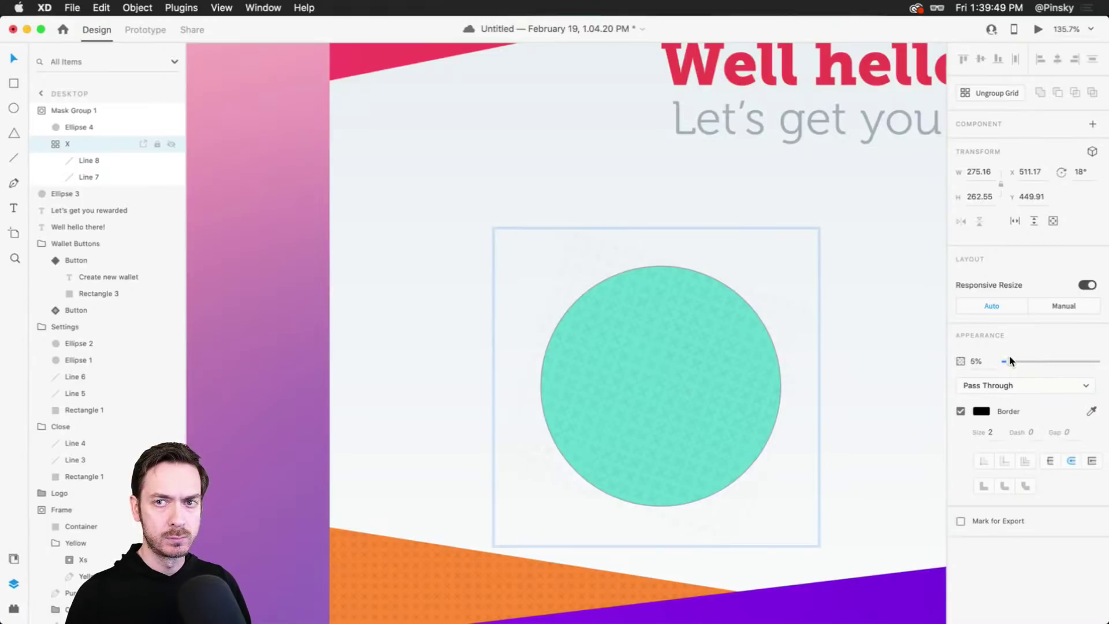
left_click(831, 306)
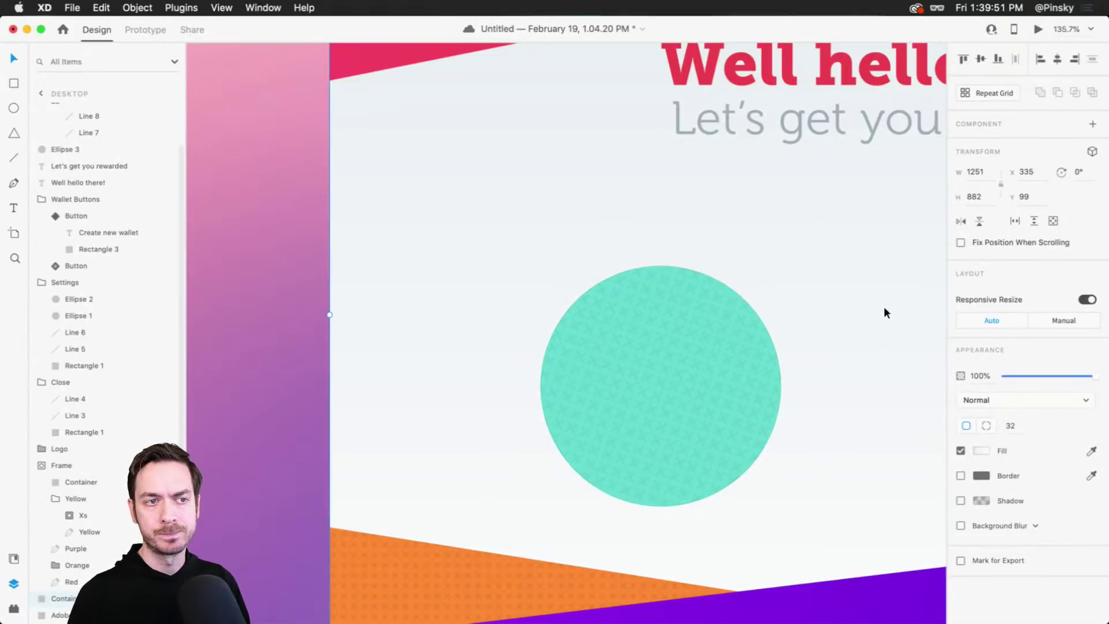
left_click_drag(884, 307, 872, 306)
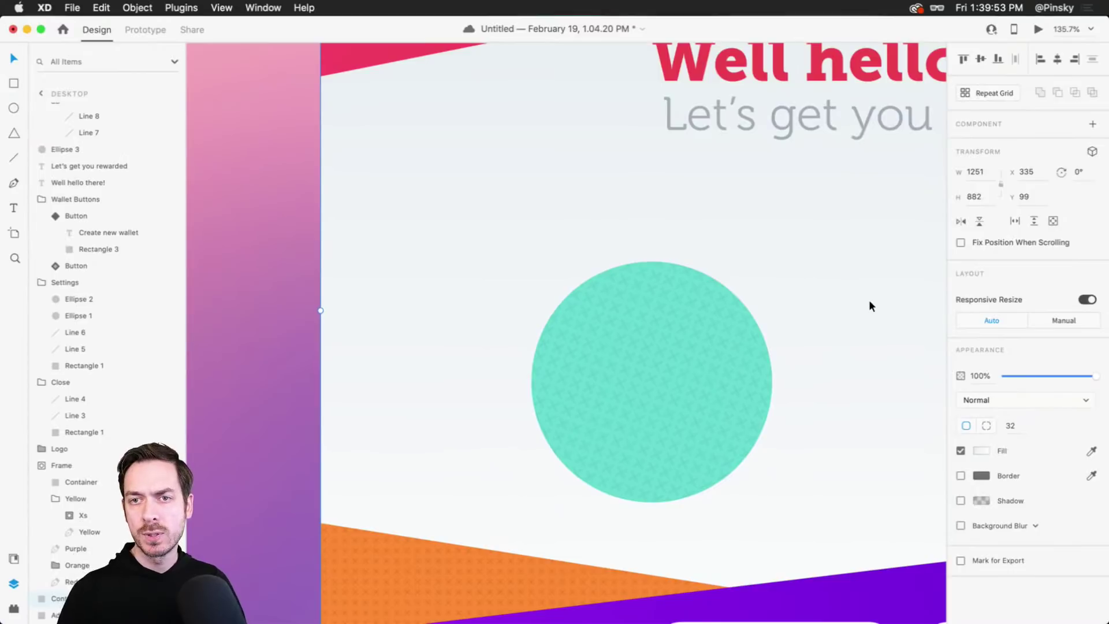
left_click(726, 356)
left_click_drag(872, 354, 808, 346)
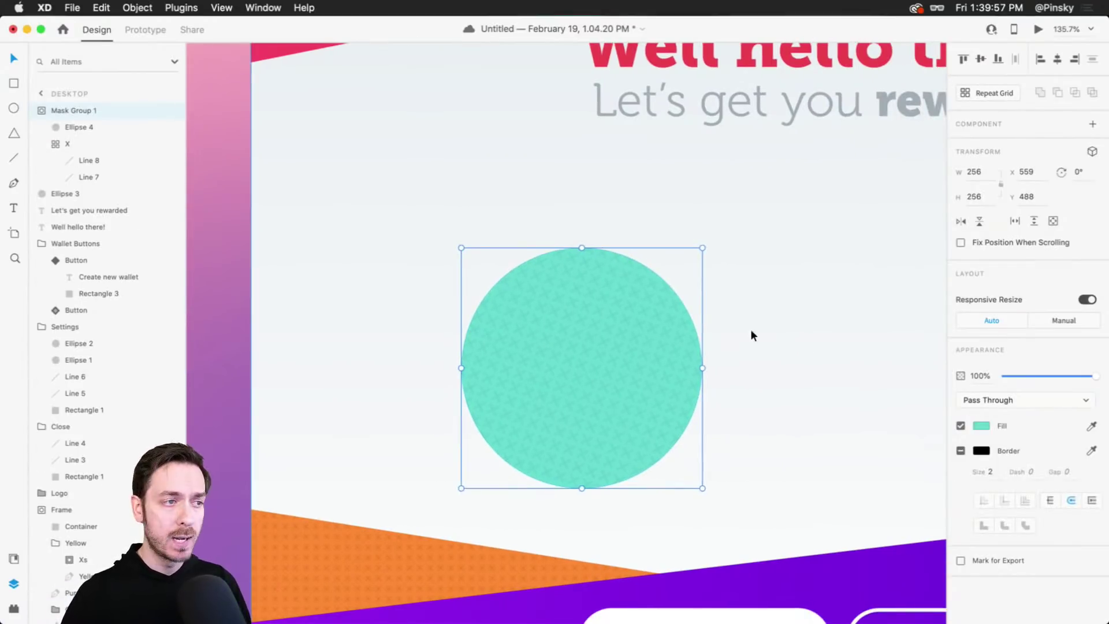
left_click(790, 329)
scroll(800, 341, "down", 3)
scroll(808, 346, "right", 5)
left_click(556, 332)
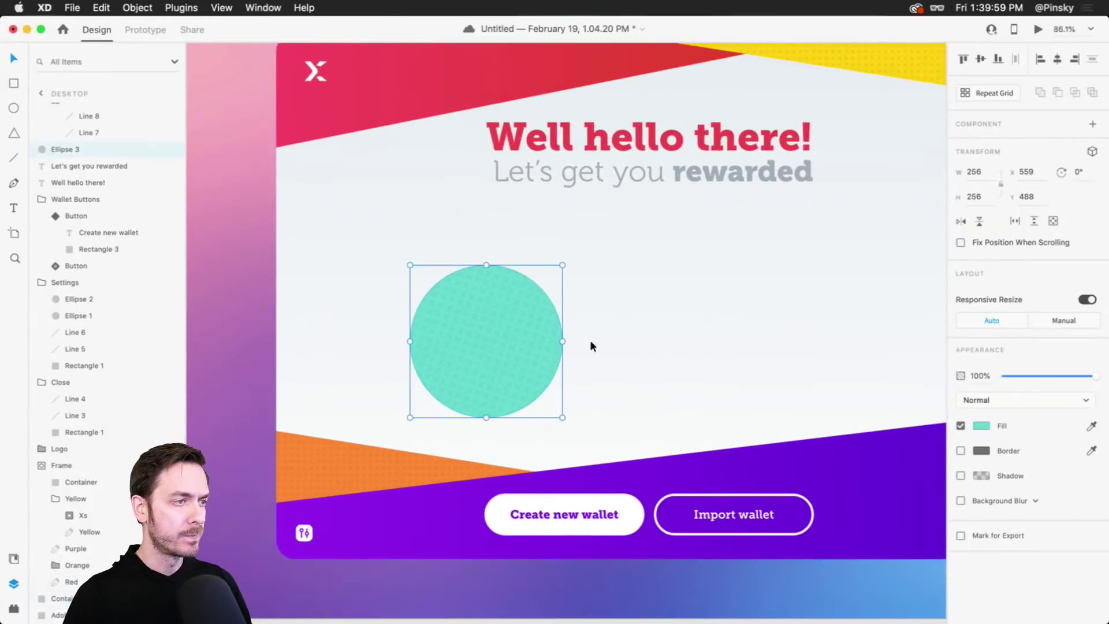
scroll(665, 330, "right", 2)
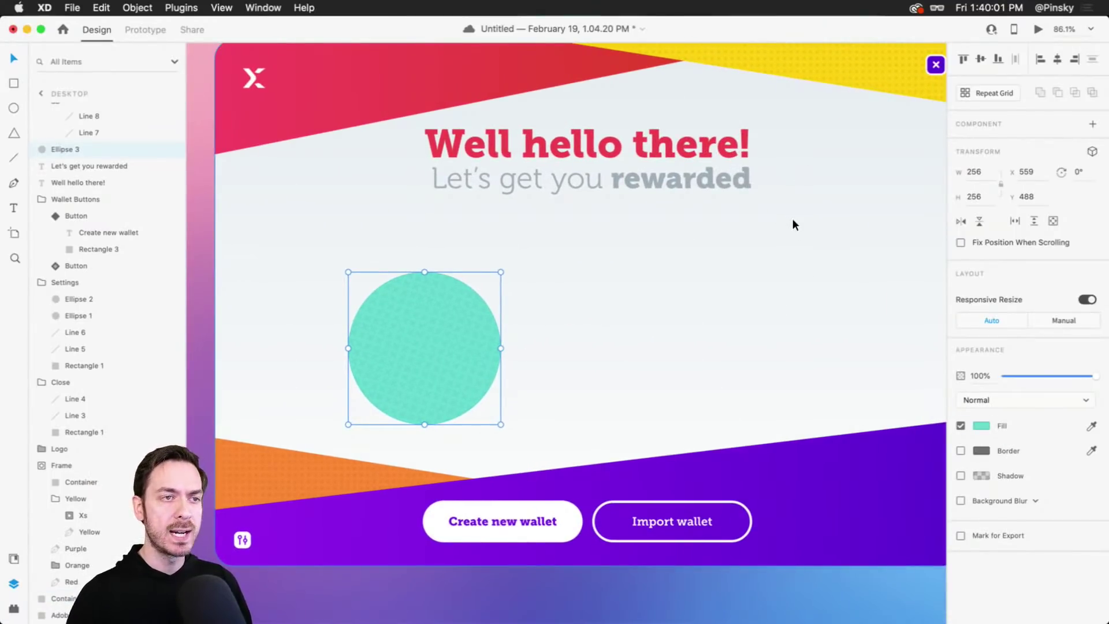
Draw a circle about 101 px in diameter to the lower right of the heading text and remove its fill.
scroll(793, 219, "up", 3)
left_click_drag(793, 217, 742, 236)
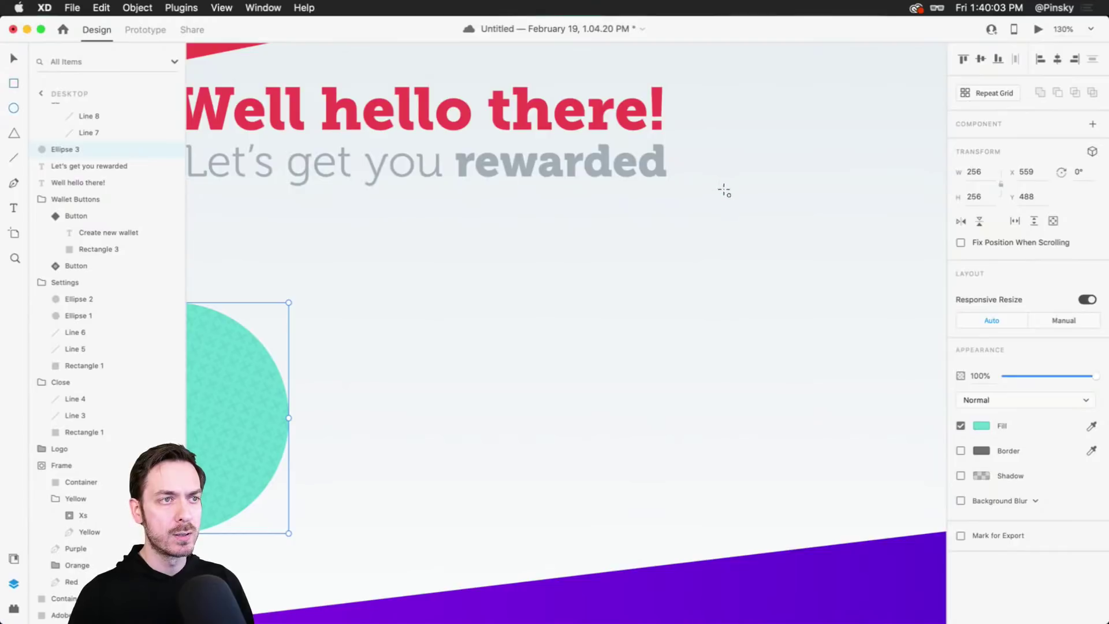
key("e")
left_click_drag(721, 189, 825, 283)
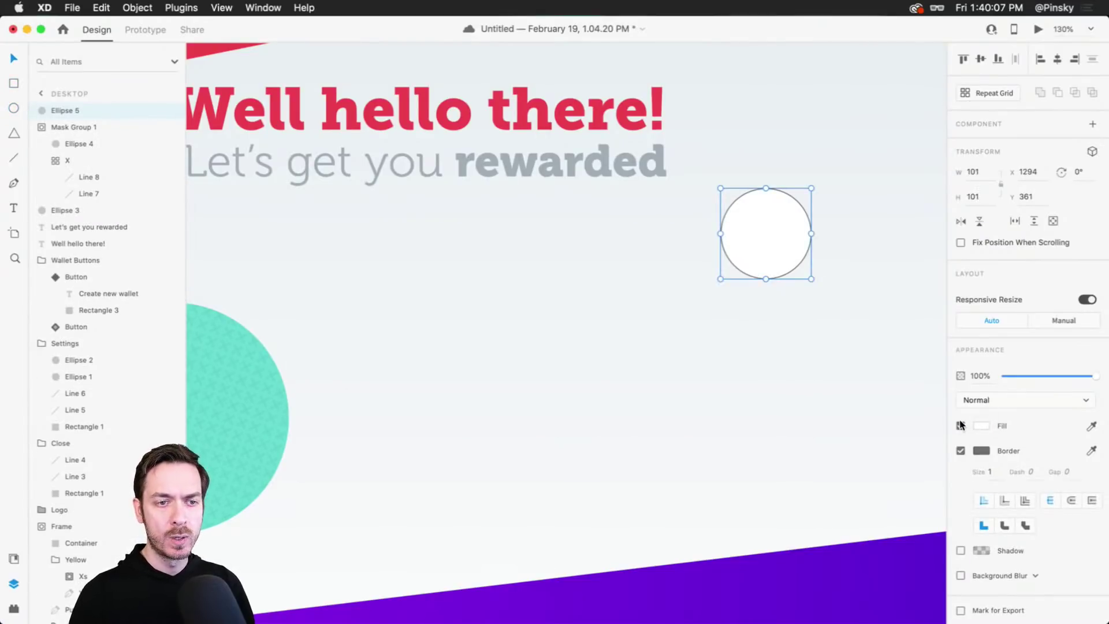
left_click(961, 426)
Give the new circle's border a pink colour and set its size to 7.
left_click(981, 450)
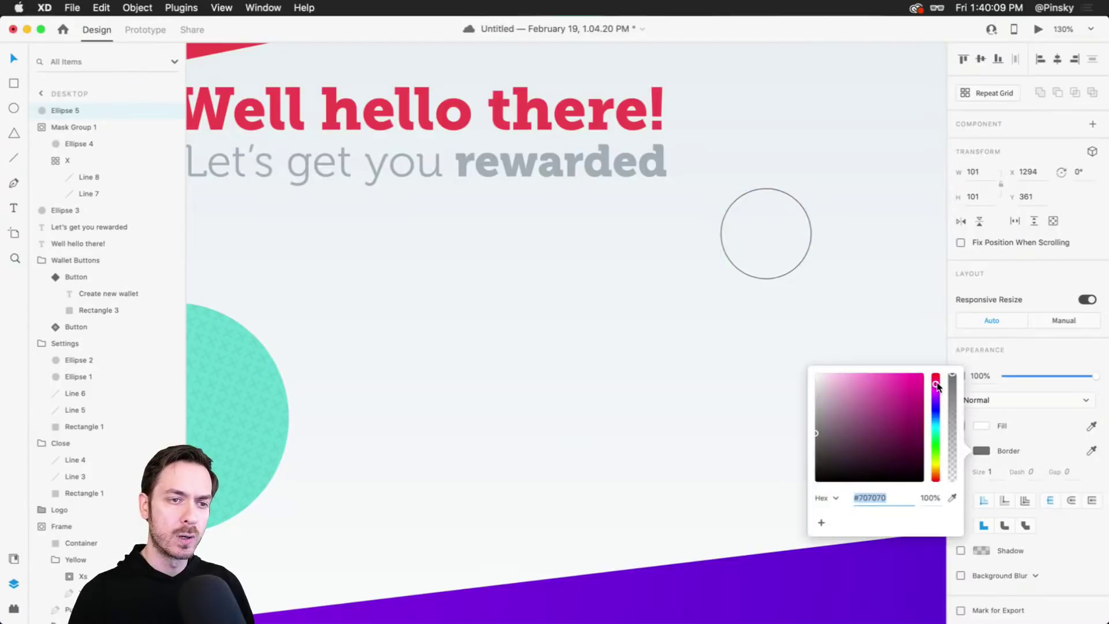
left_click_drag(936, 411, 936, 379)
left_click(901, 380)
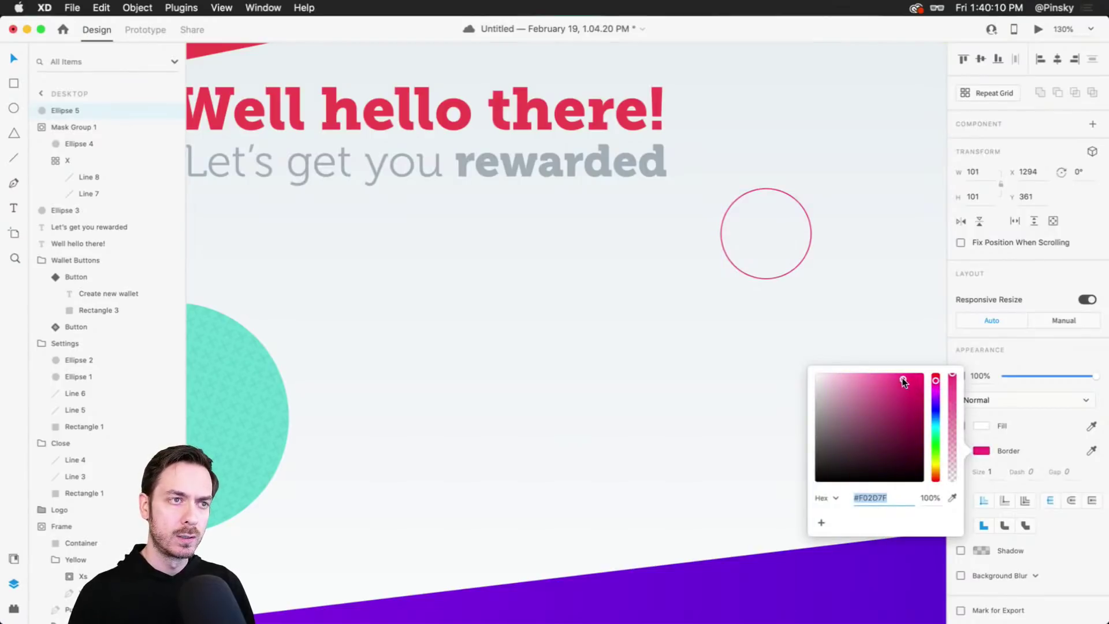
left_click(994, 479)
key("Up")
key("Up")
key("Up")
key("Up")
key("Up")
key("Up")
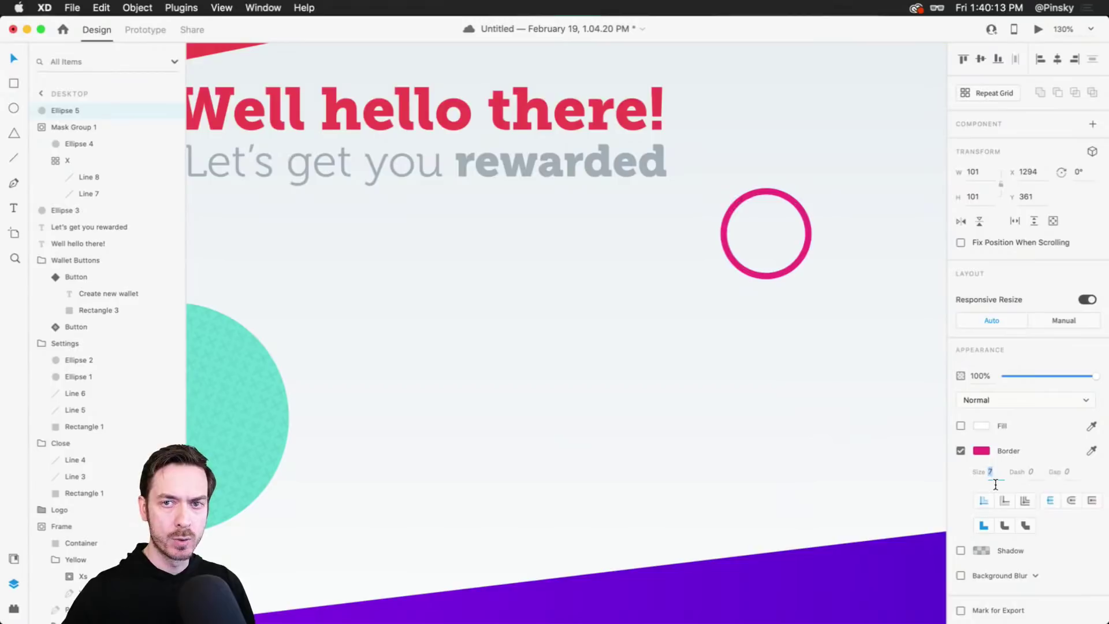
Soften the circle's border colour to #EB478C and set its border size to 6.
left_click(981, 450)
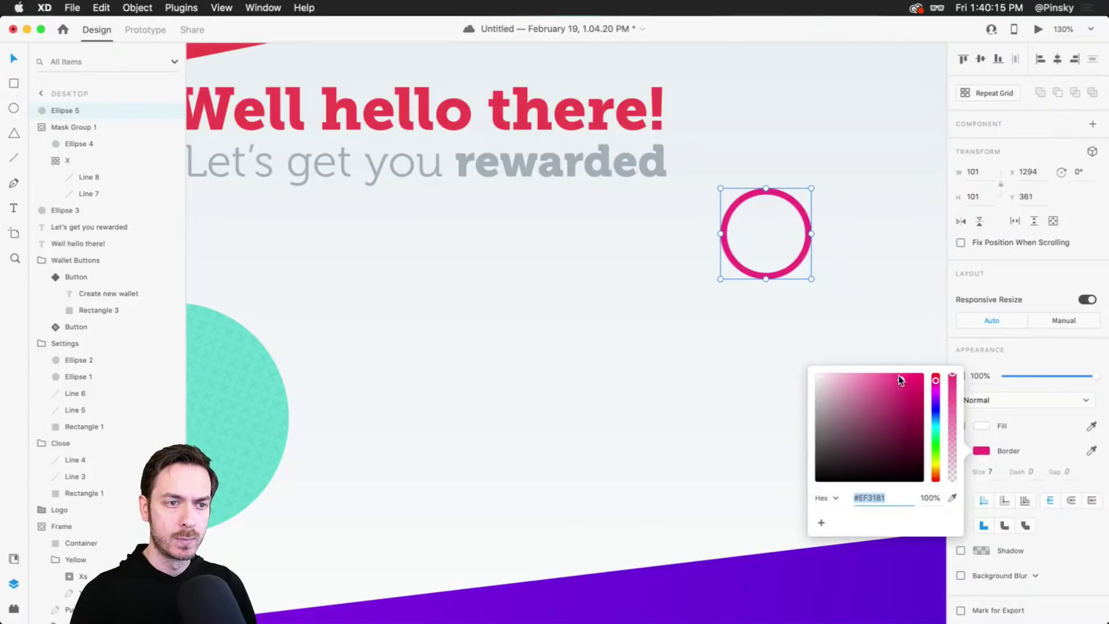
left_click_drag(899, 379, 890, 384)
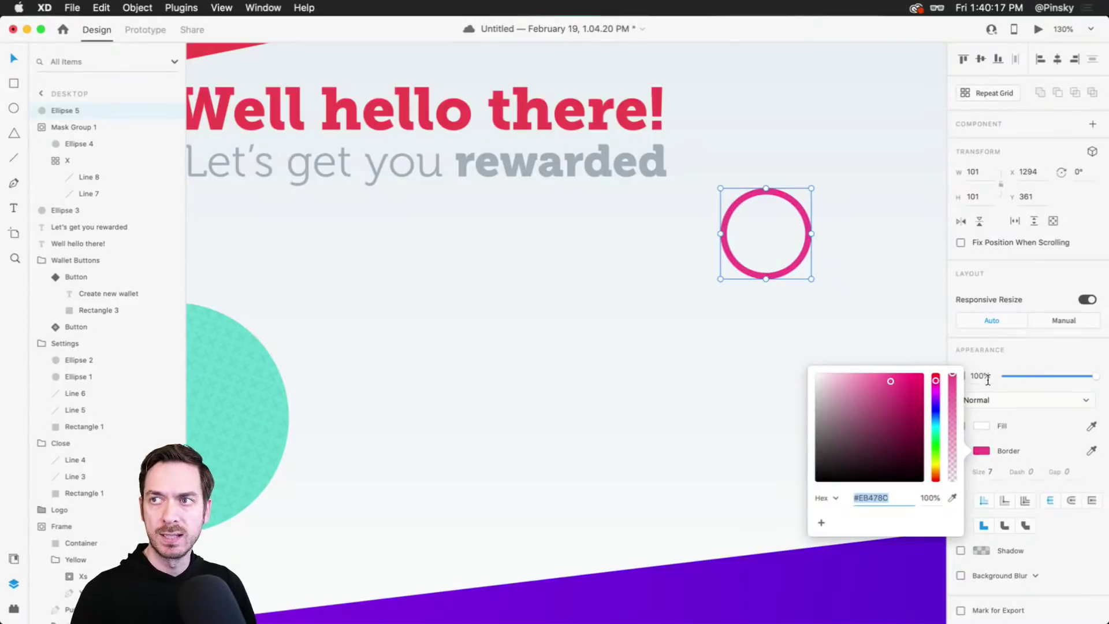
left_click(989, 487)
key("Down")
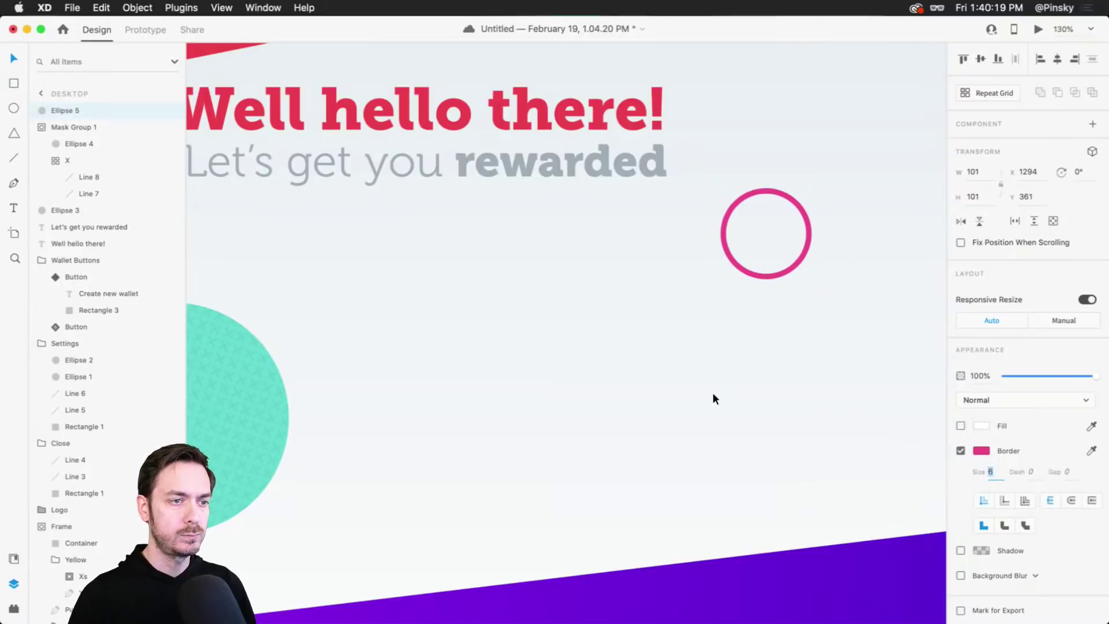
left_click(713, 393)
Move the pink circle slightly up and to the left, to X 1282 and Y 350.
key("super+0")
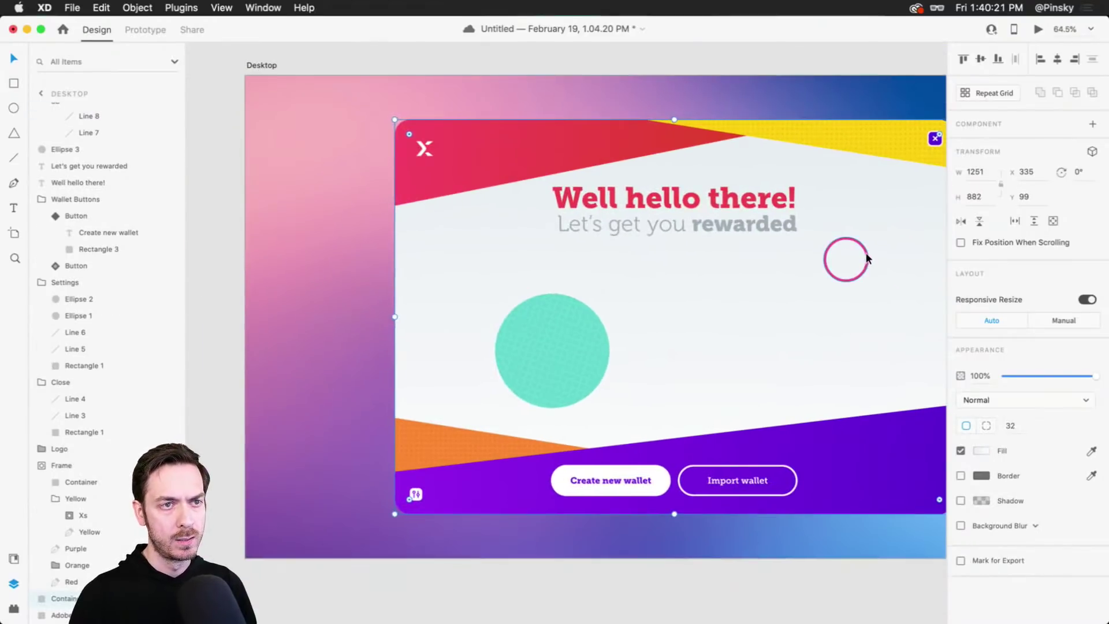
left_click_drag(865, 253, 861, 248)
scroll(743, 310, "right", 3)
left_click(464, 335)
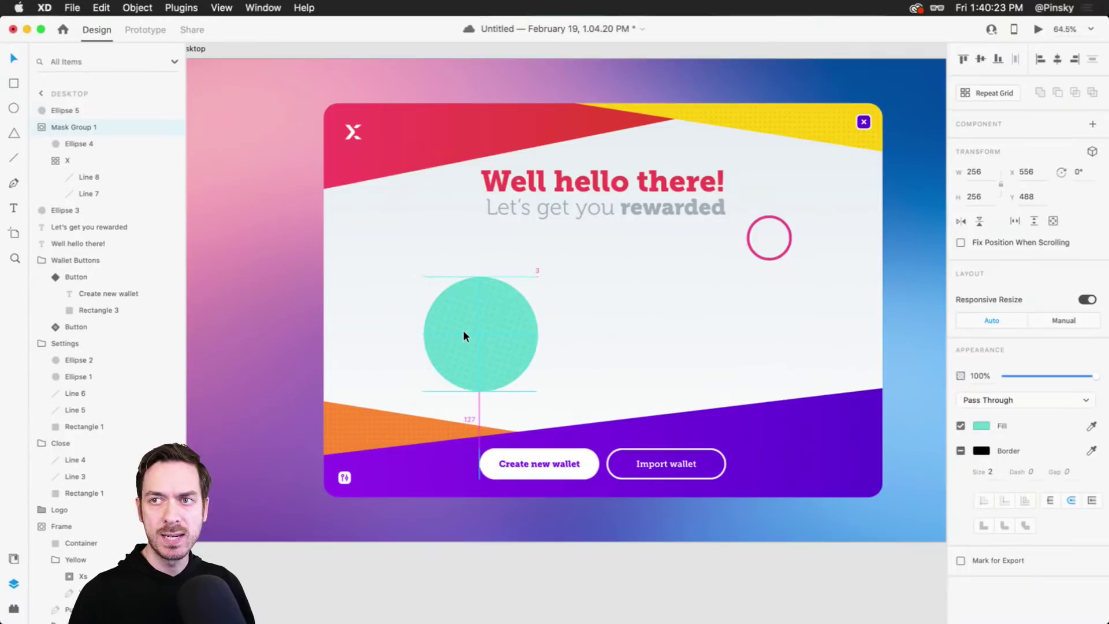
key("Right")
key("Right")
key("Right")
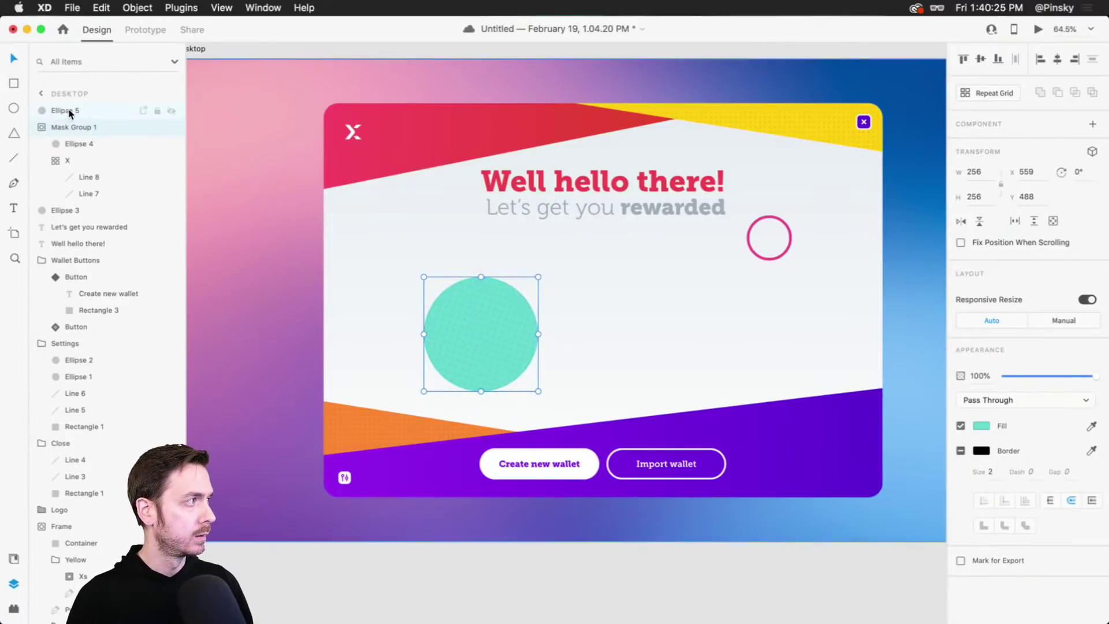
Group the X-pattern mask group with the green ellipse beneath it and name the group Green Circle.
left_click(69, 112)
left_click(72, 127)
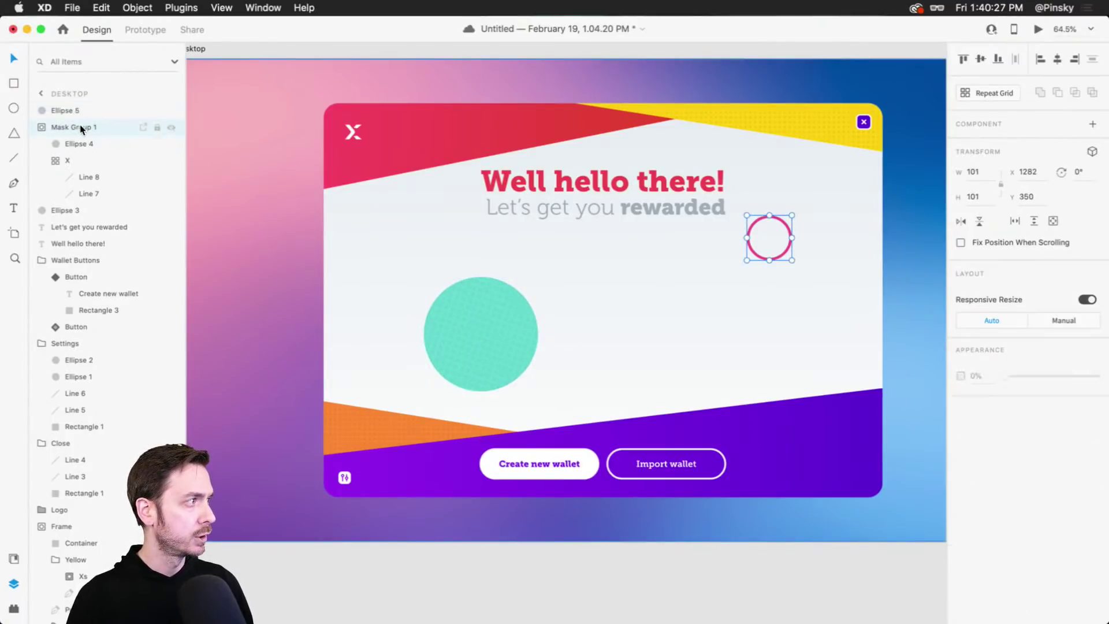
left_click(73, 208, "shift")
key("super+g")
double_click(65, 127)
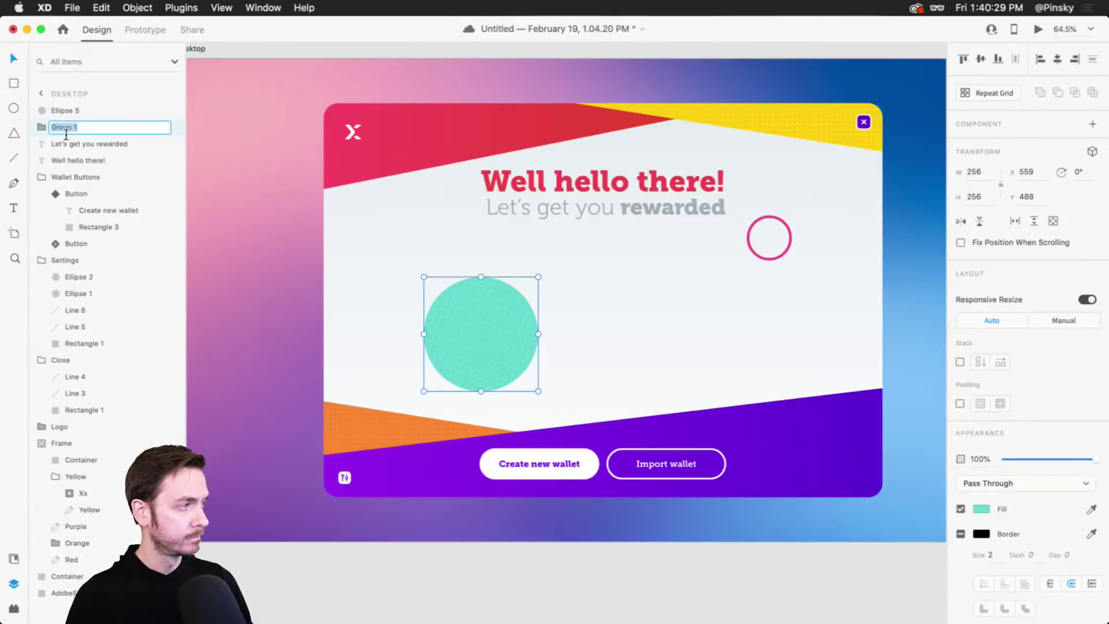
type("Green Circle")
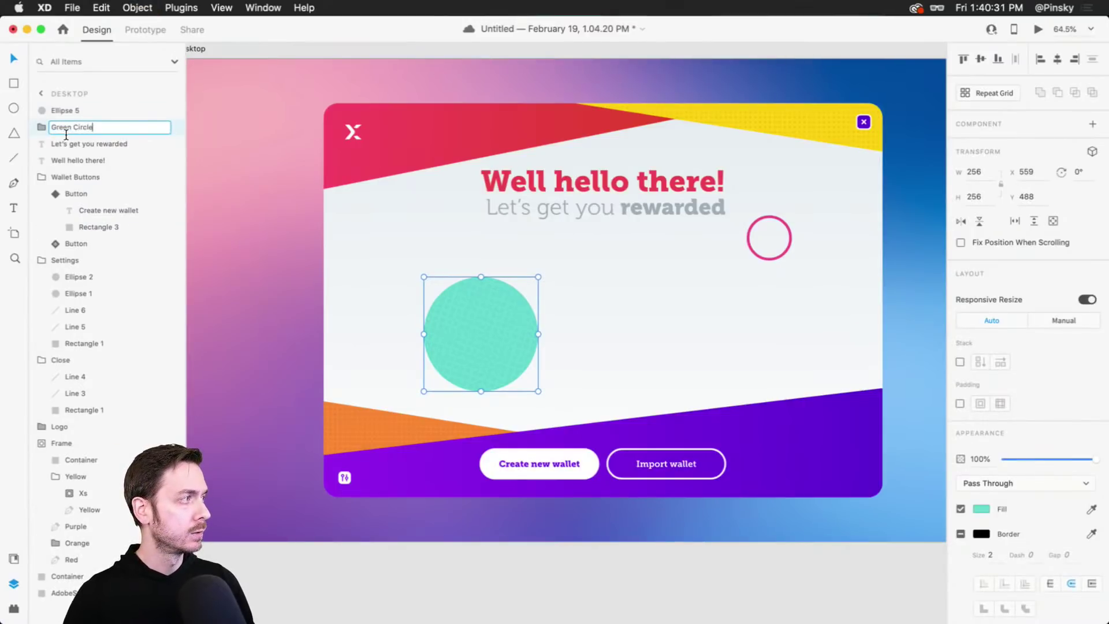
Rename the pink ellipse's layer as Pink Circle.
key("shift+Tab")
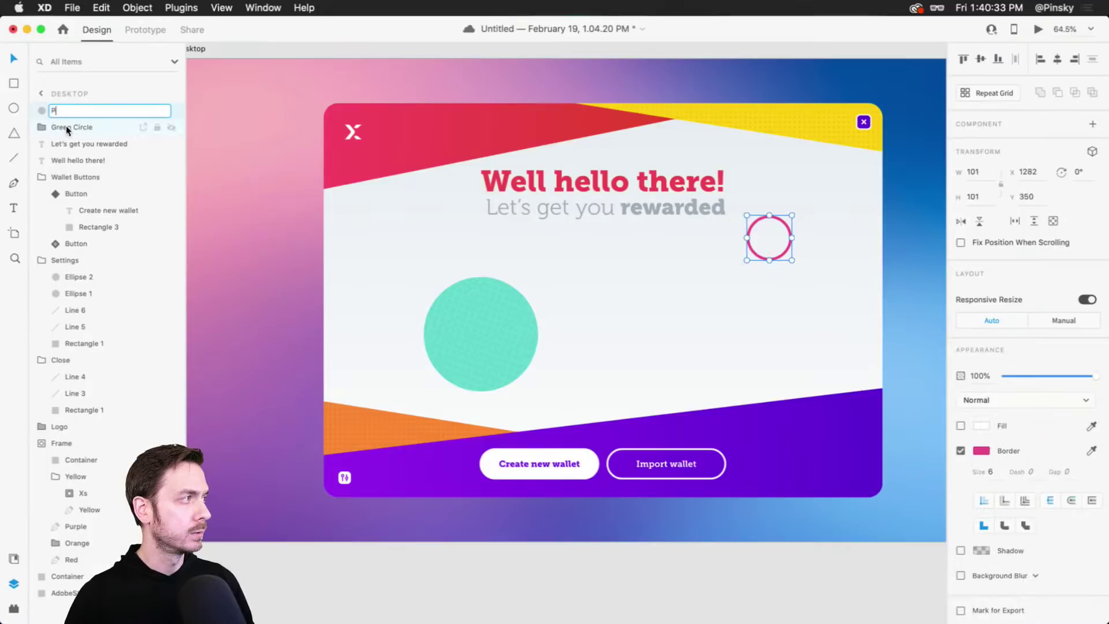
type("Pink Circle")
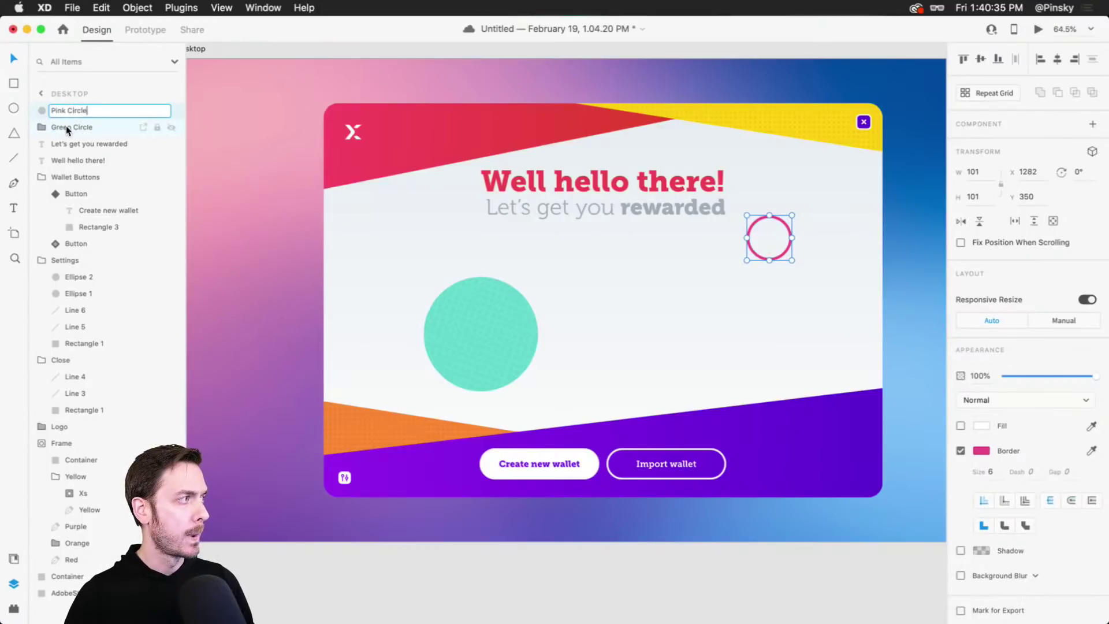
key("Return")
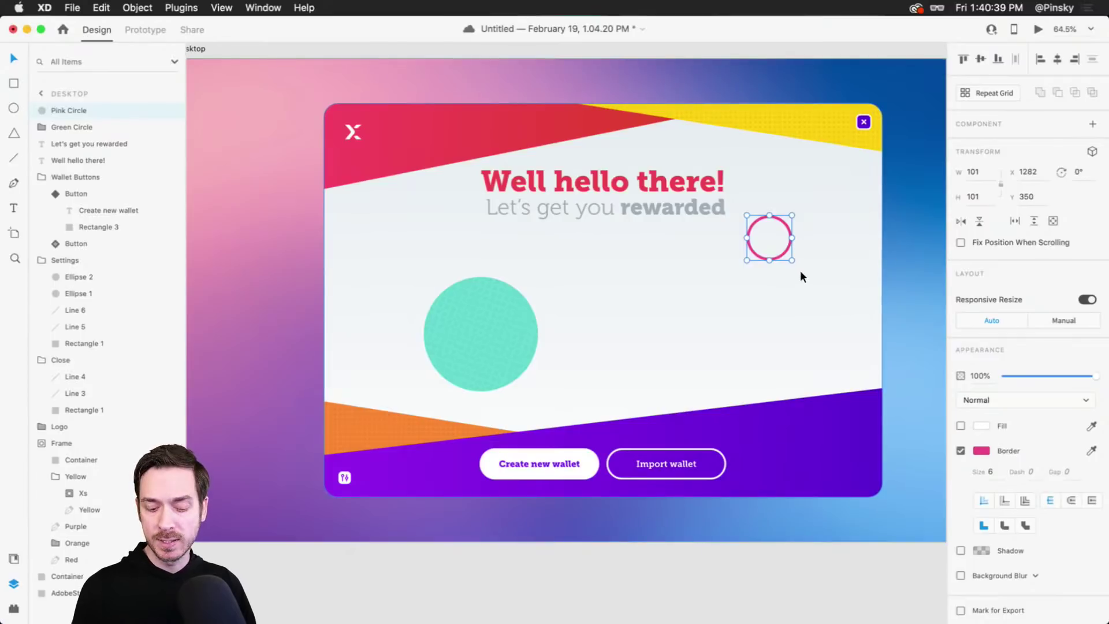
Convert Pink Circle and Green Circle into components and move Green Circle to X 542, Y 509.
key("super+k")
left_click(463, 311)
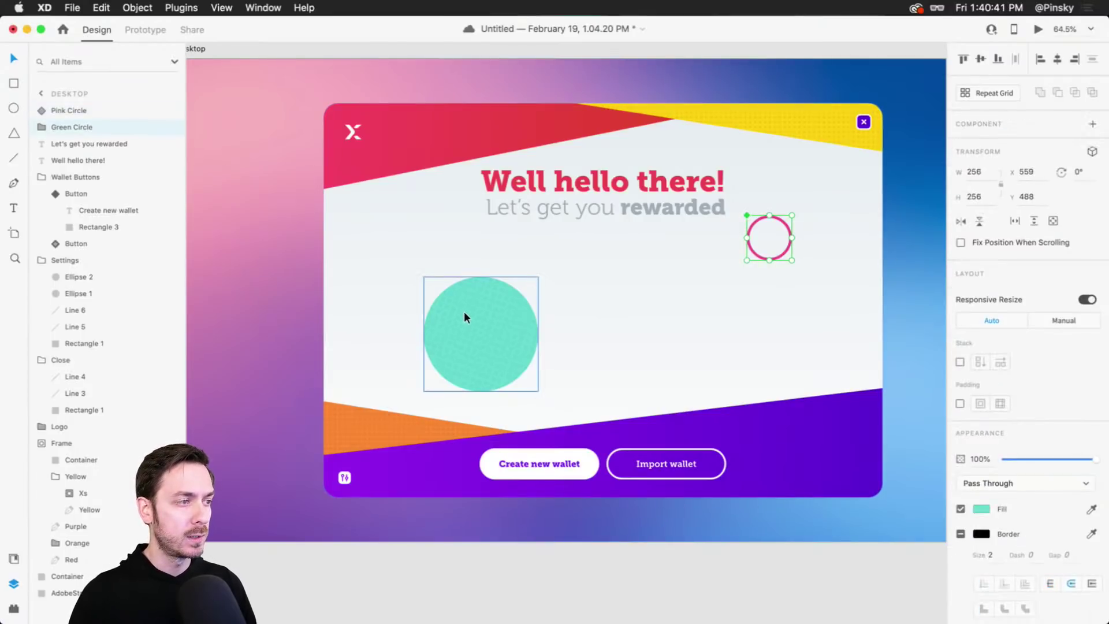
key("super+k")
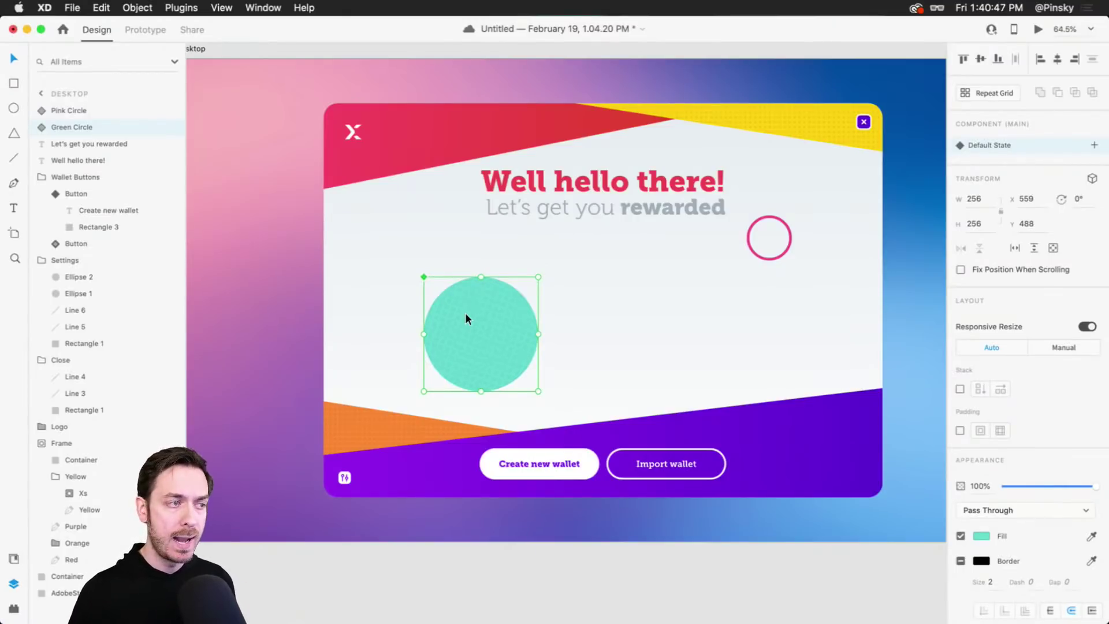
left_click_drag(492, 323, 484, 333)
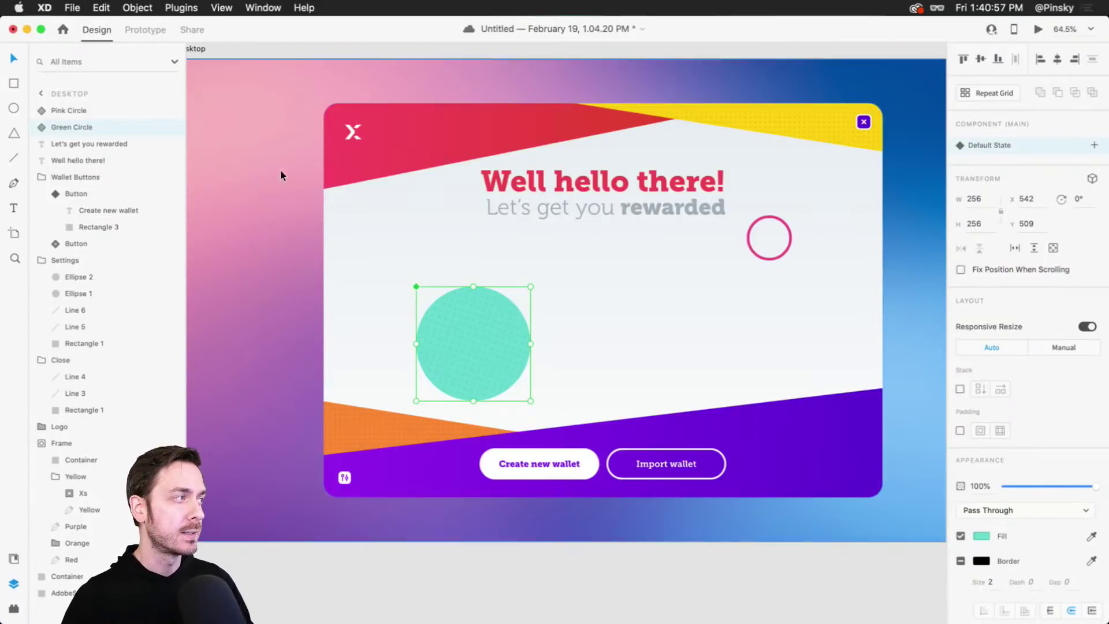
Draw a card rectangle about 688 by 342 below the heading, set its corner radius to 24, and move it to X 616, Y 378.
left_click(14, 84)
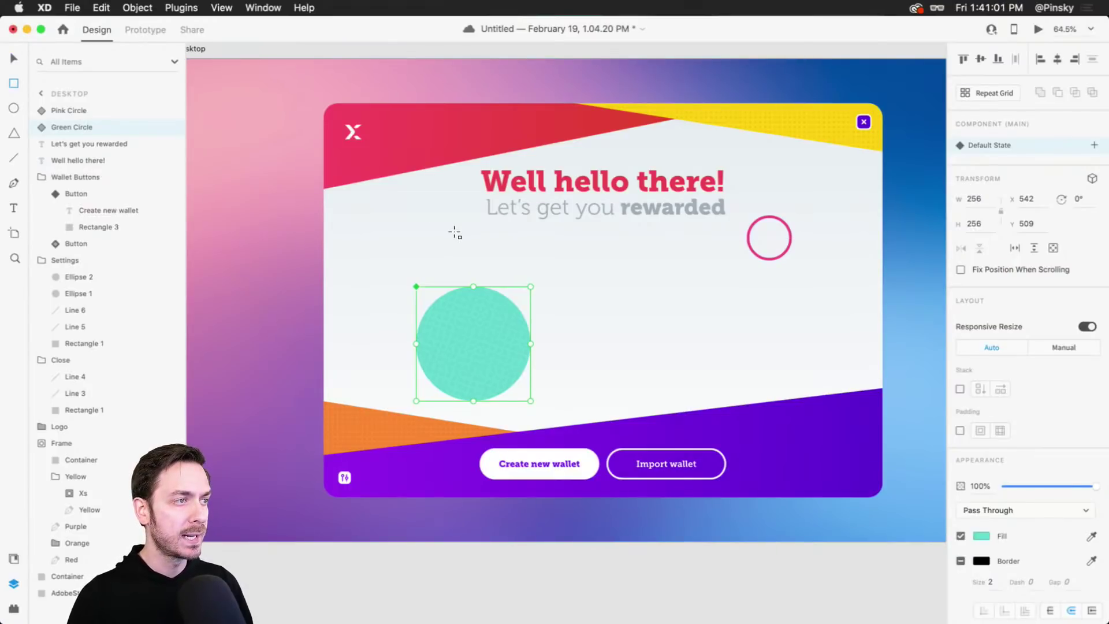
mouse_move(455, 230)
left_mouse_down()
mouse_move(526, 269)
mouse_move(763, 350)
mouse_move(763, 383)
mouse_move(751, 369)
left_mouse_up()
left_click(1014, 426)
type("2")
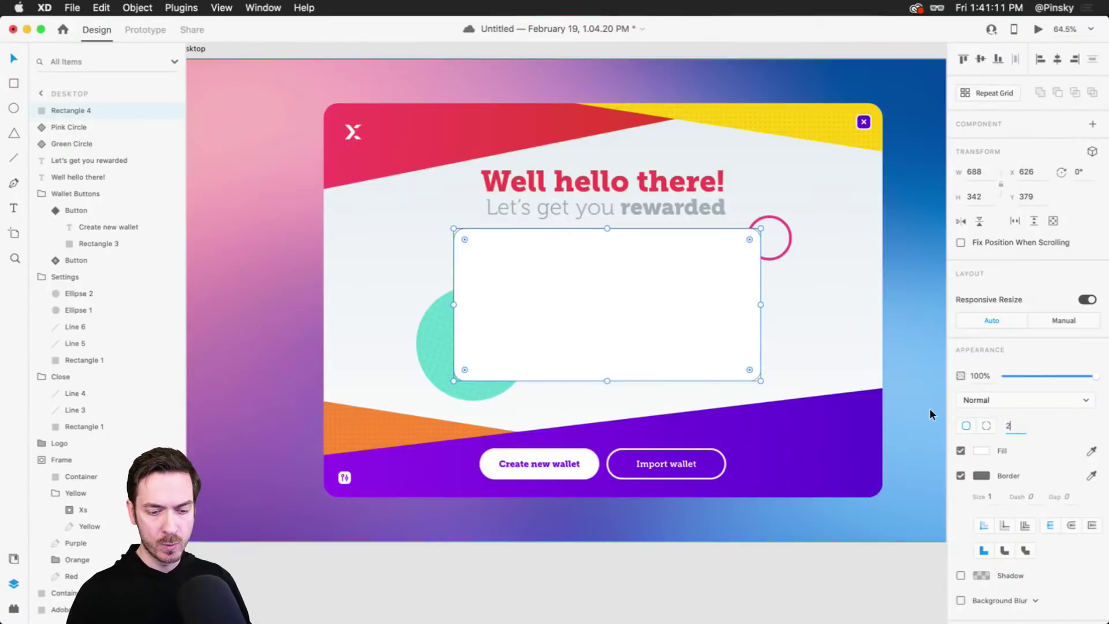
type("4")
key("Return")
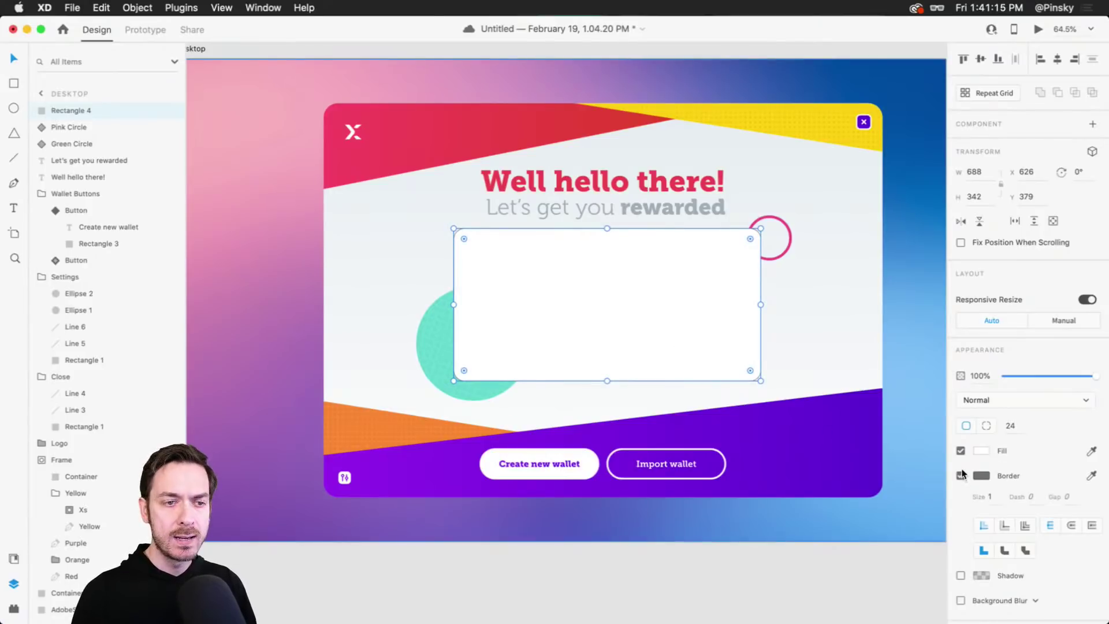
left_click_drag(708, 286, 694, 283)
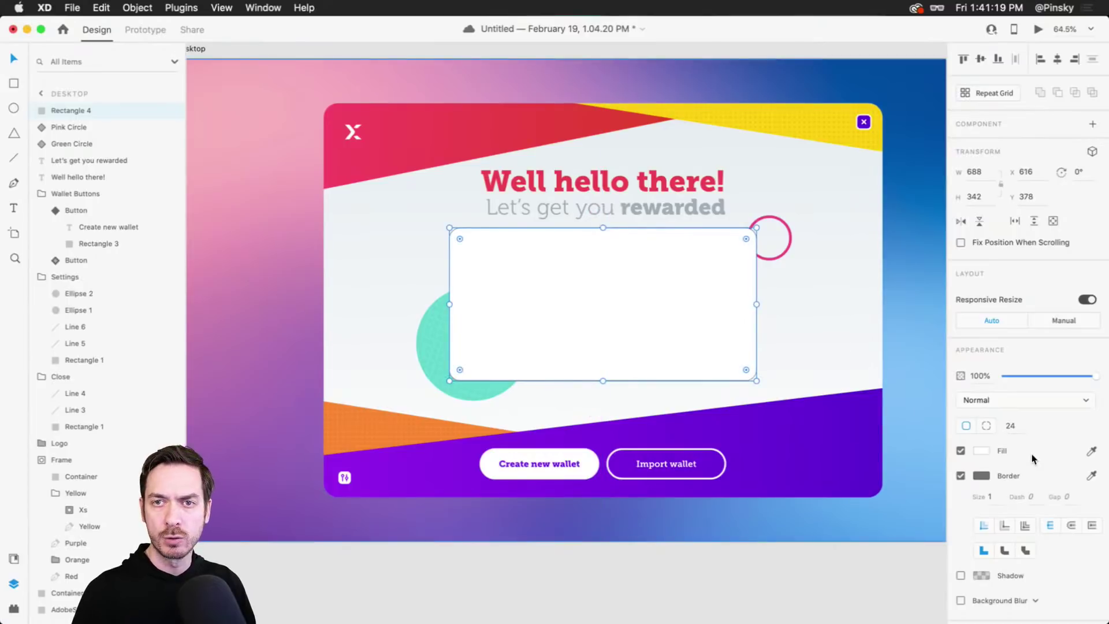
Fill the card with a linear gradient from white to a light grey sampled from the container behind it, and remove its border.
left_click(981, 452)
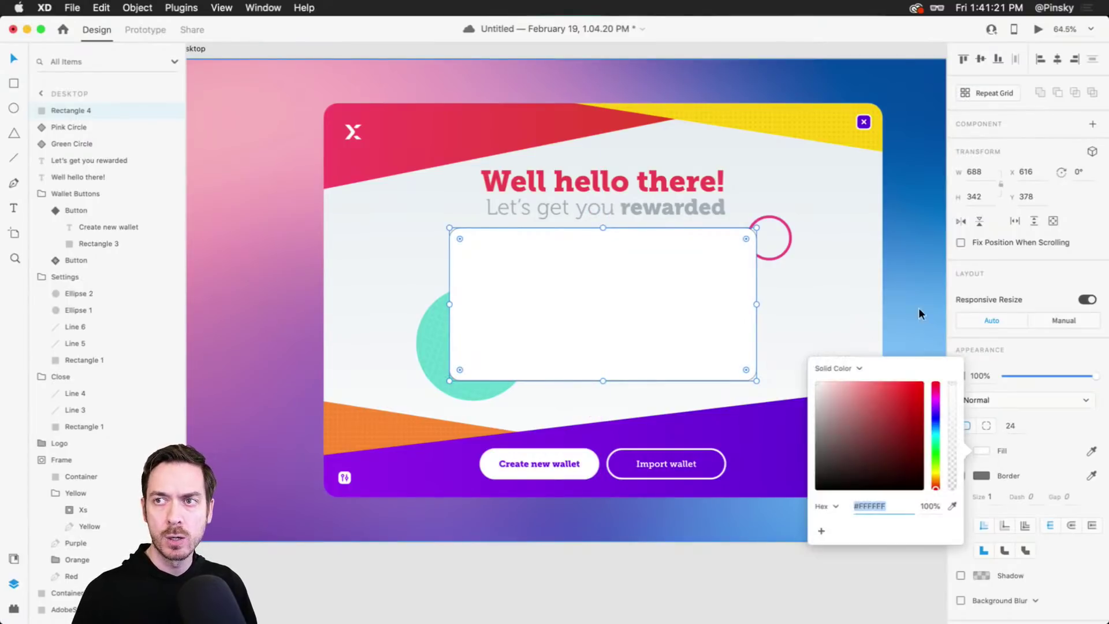
left_click(839, 368)
left_click(844, 379)
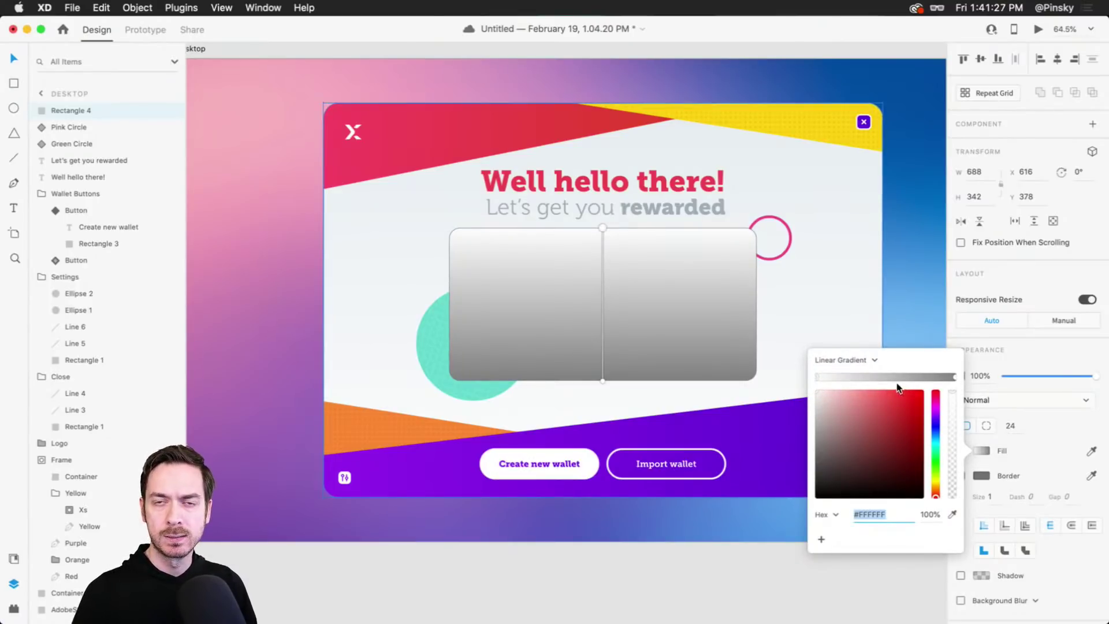
left_click(952, 378)
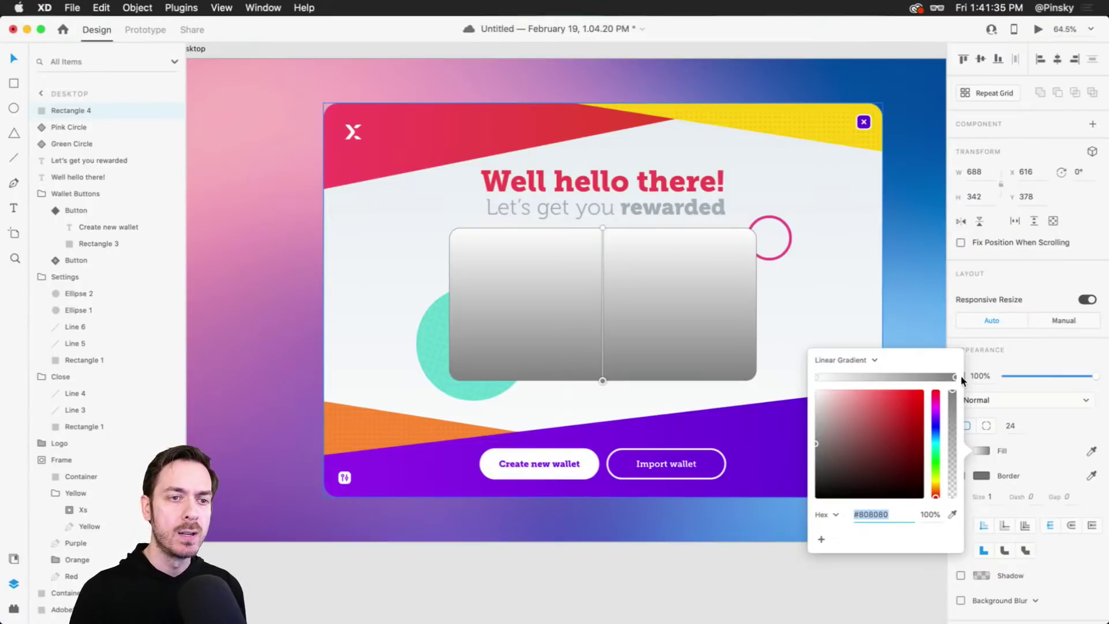
left_click_drag(936, 441, 935, 432)
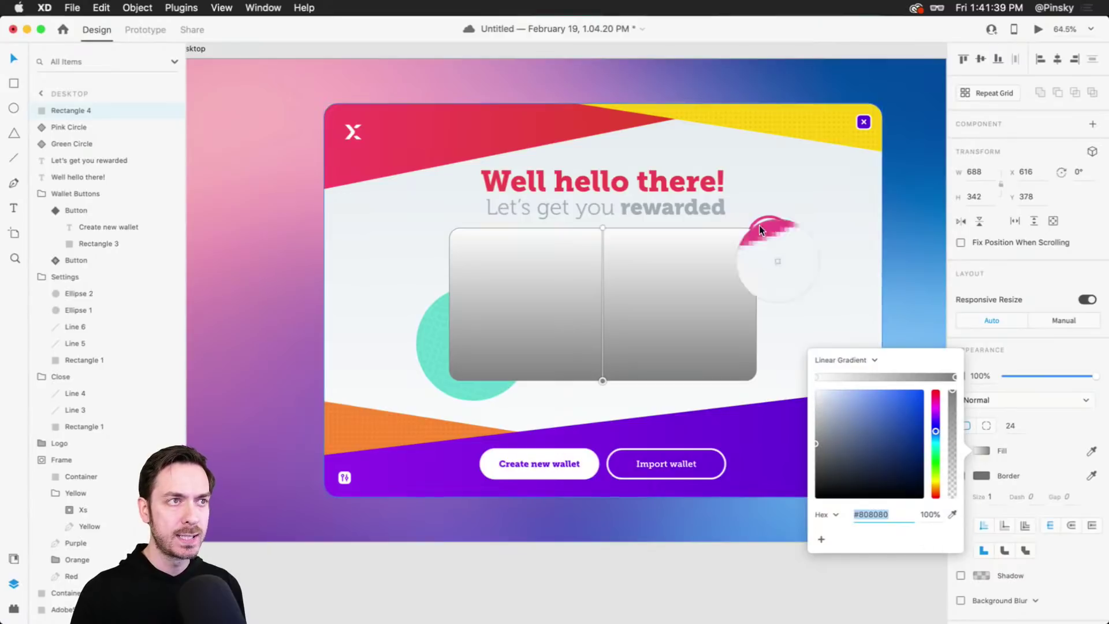
left_click(1005, 345)
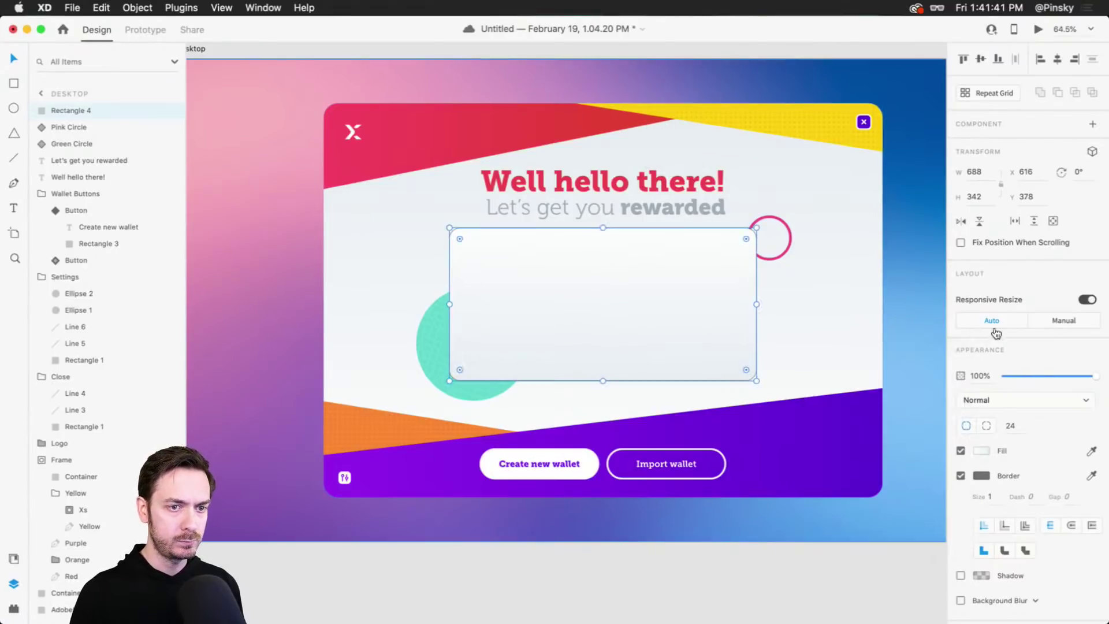
left_click(961, 474)
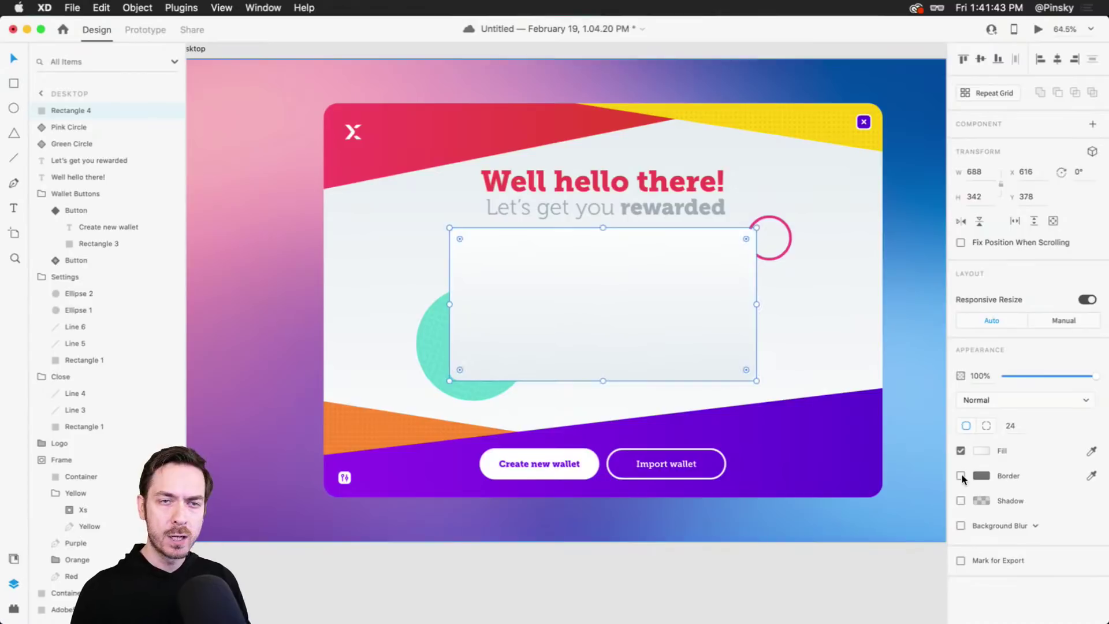
Add a drop shadow to the card with a Y offset of 16 and a blur of 24.
scroll(656, 300, "up", 3)
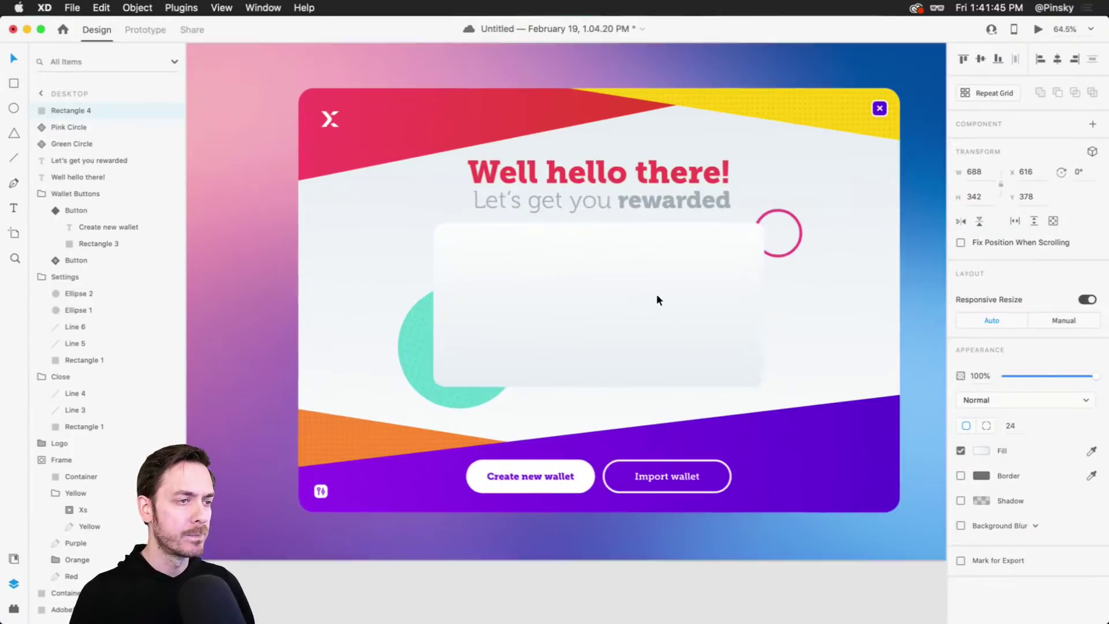
left_click(961, 501)
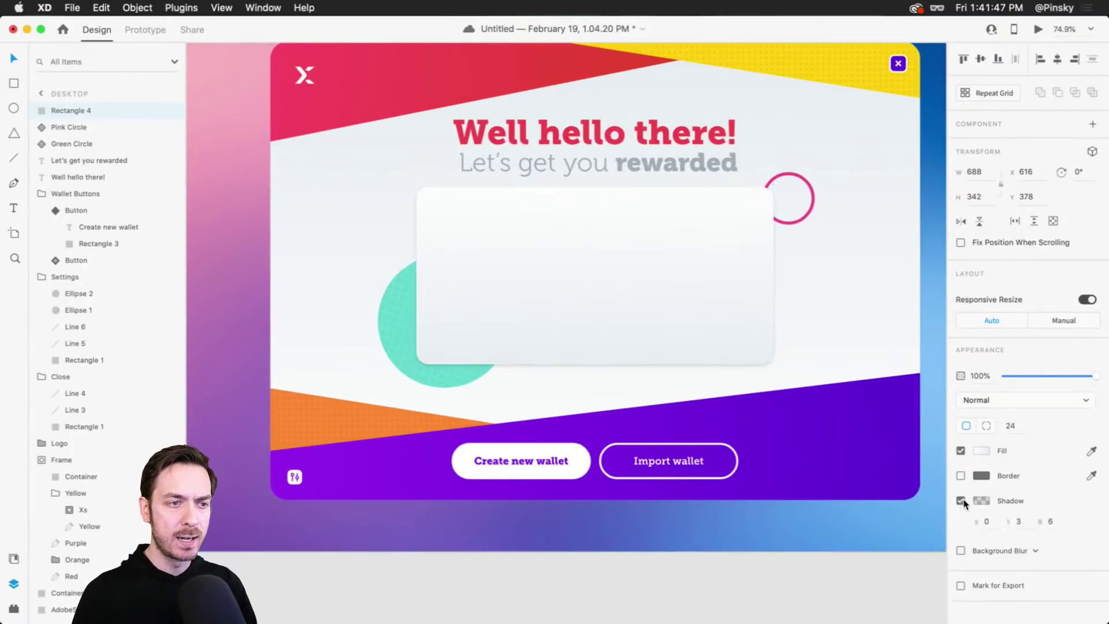
left_click_drag(1022, 530, 1028, 528)
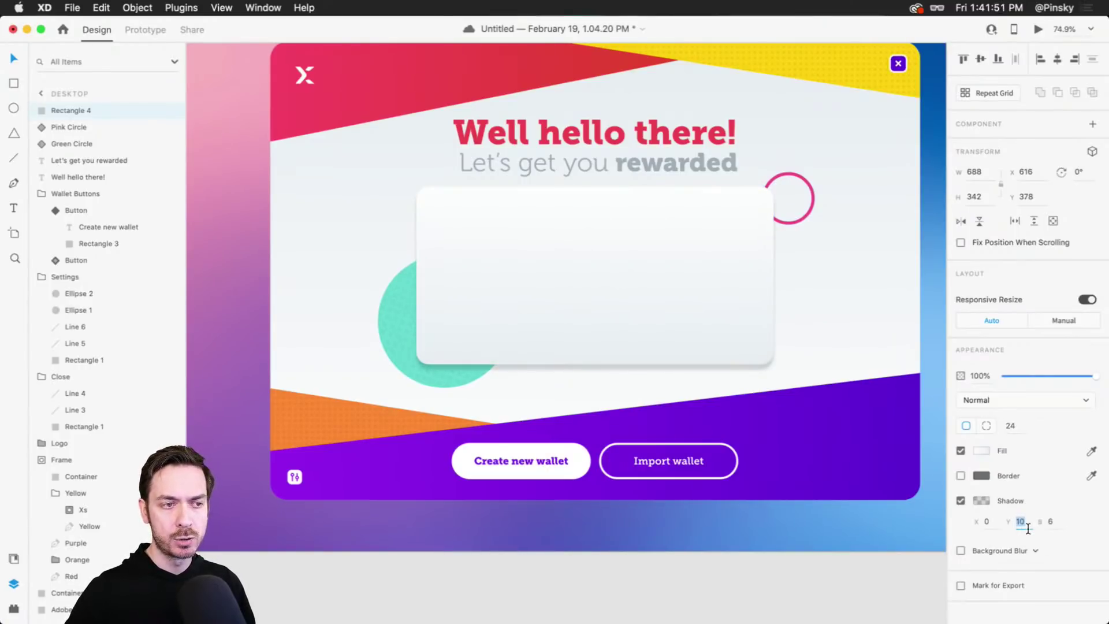
key("Up")
key("Up")
key("Up")
key("Up")
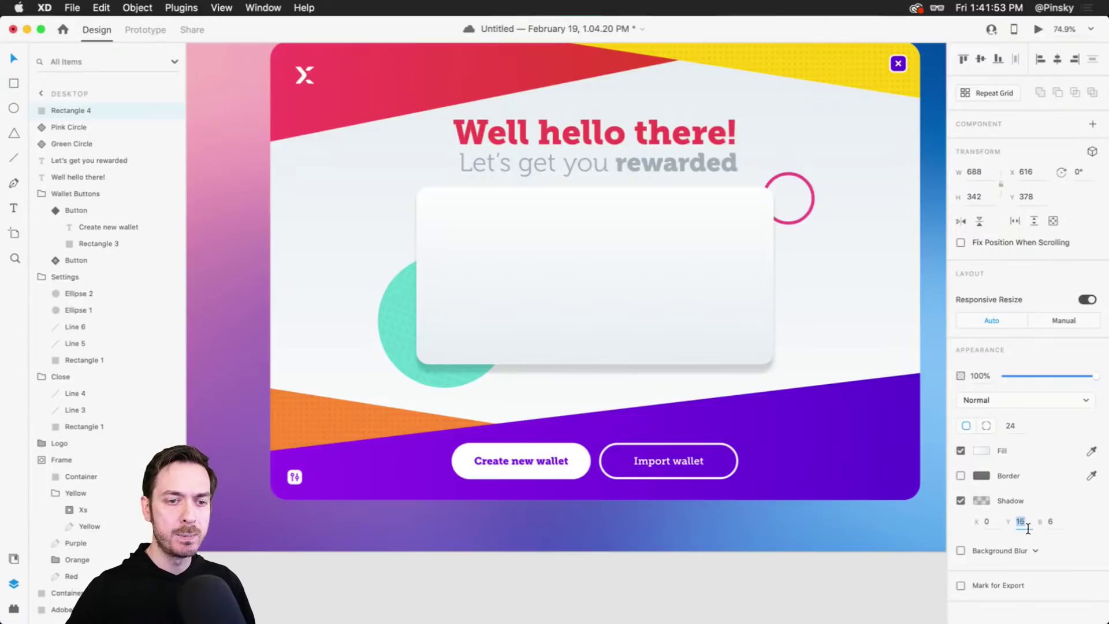
key("Tab")
type("16")
key("Return")
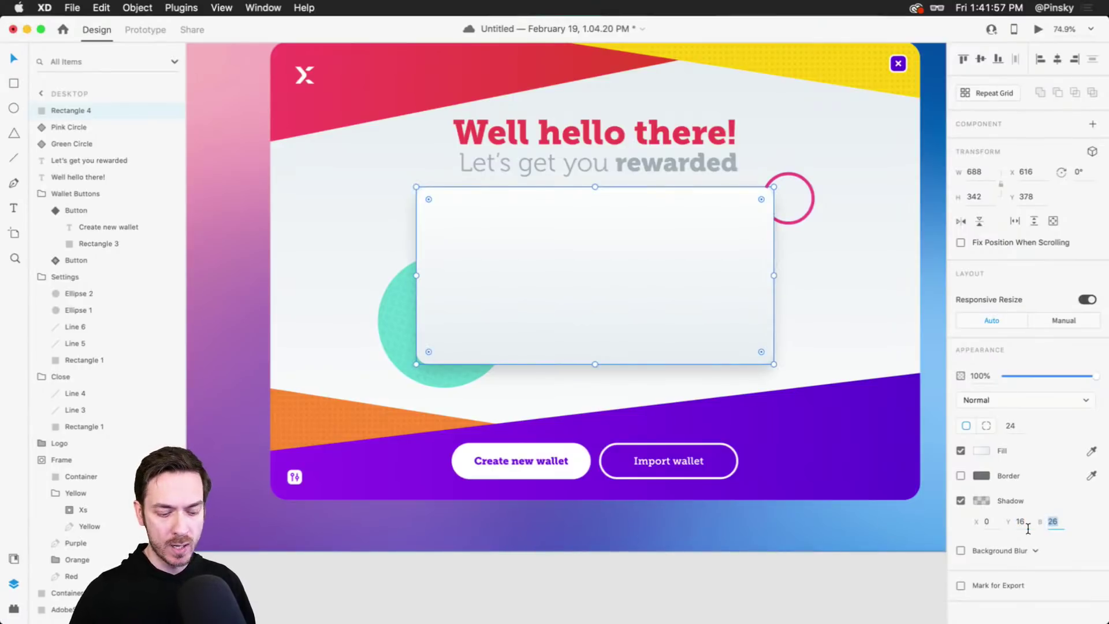
type("24")
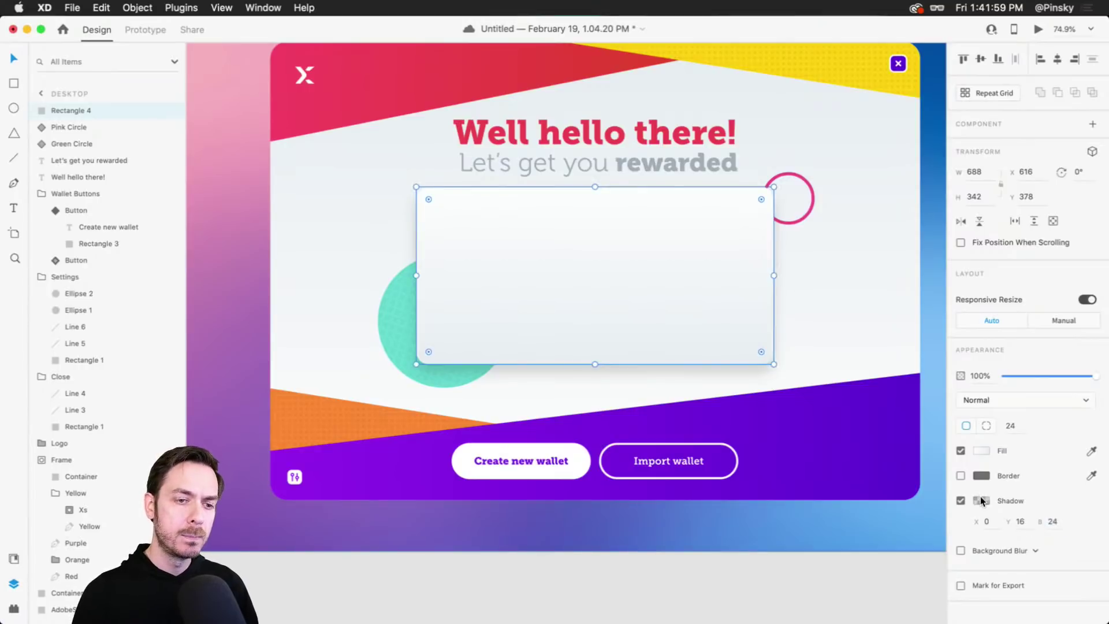
Change the card's shadow colour to dark blue #002B50 at 13% opacity and compare the card with the shadow off and on.
left_click(982, 501)
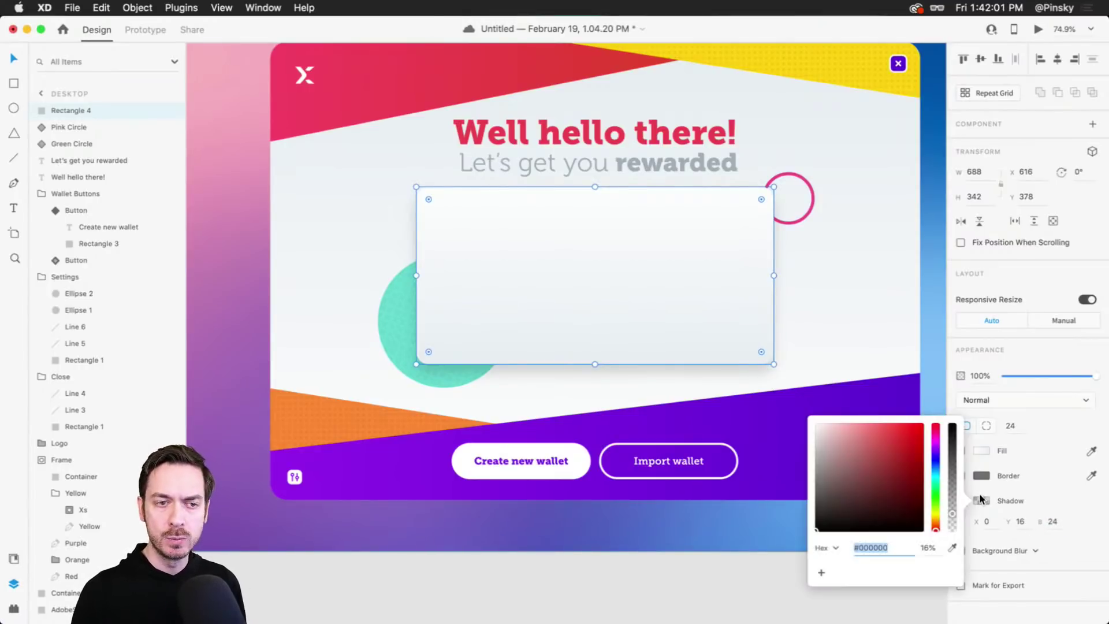
left_click_drag(939, 480, 936, 466)
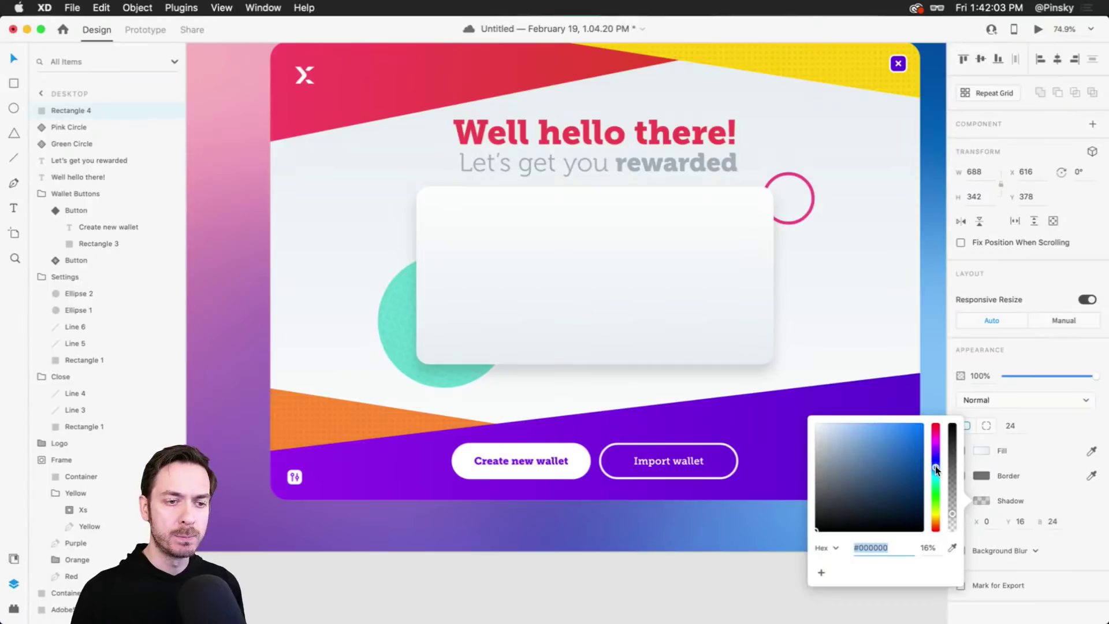
mouse_move(910, 522)
left_mouse_down()
mouse_move(925, 505)
mouse_move(954, 519)
mouse_move(927, 488)
mouse_move(932, 498)
mouse_move(935, 467)
mouse_move(923, 497)
left_mouse_up()
left_click(935, 464)
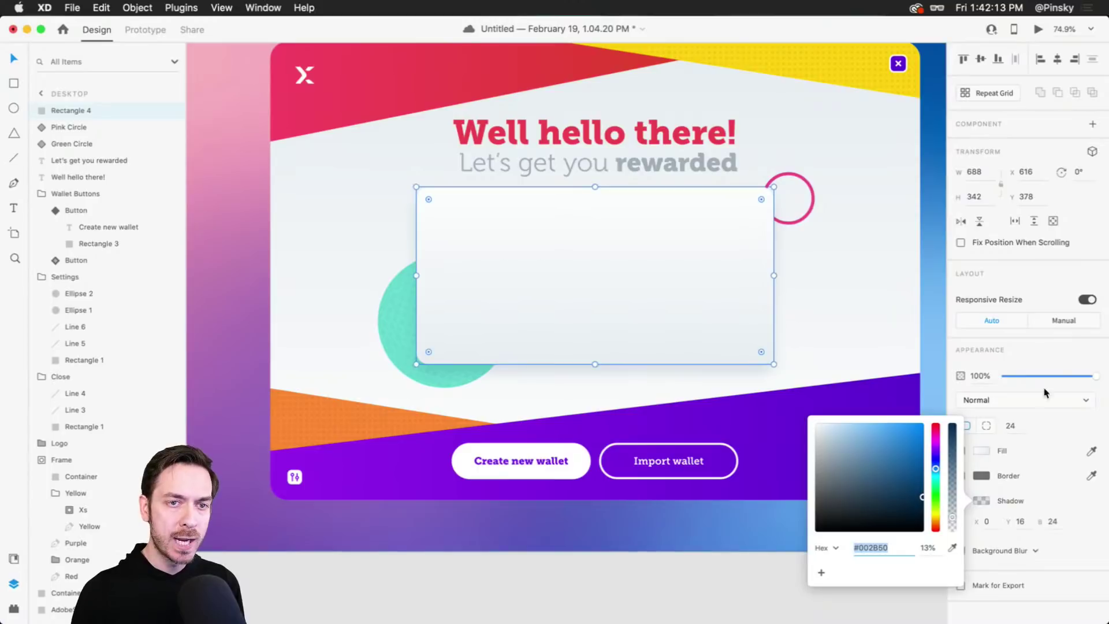
left_click(1068, 355)
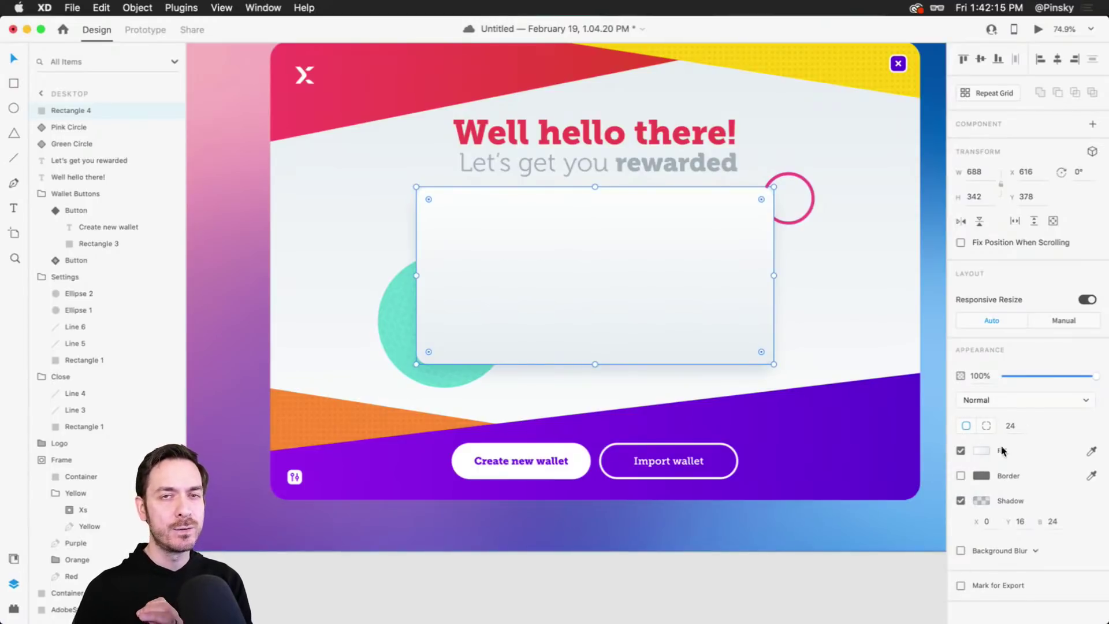
left_click(960, 501)
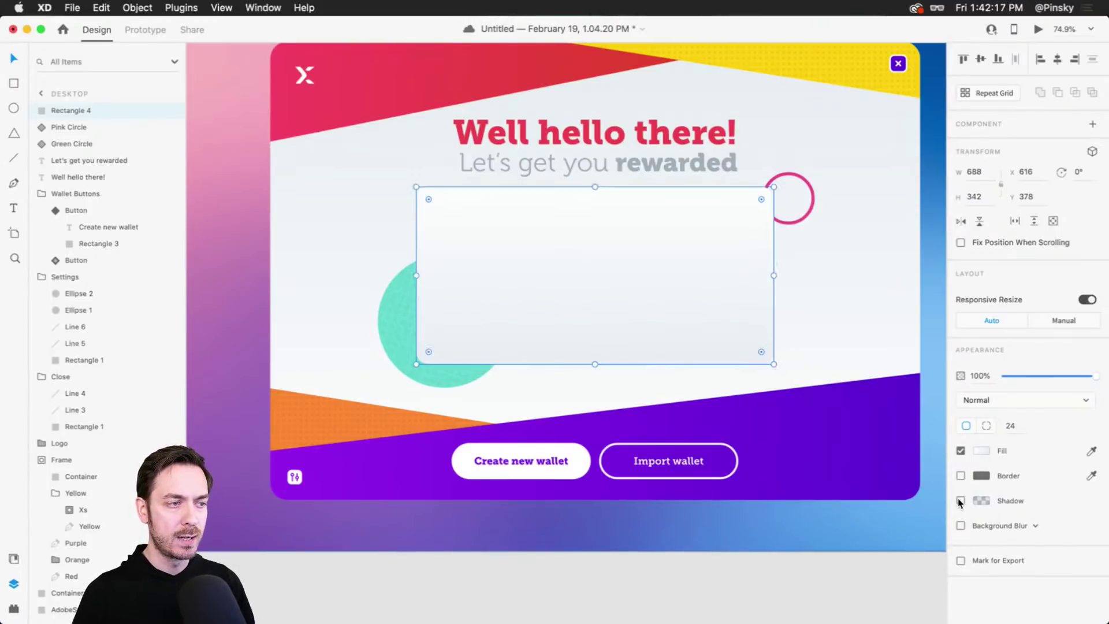
left_click(960, 501)
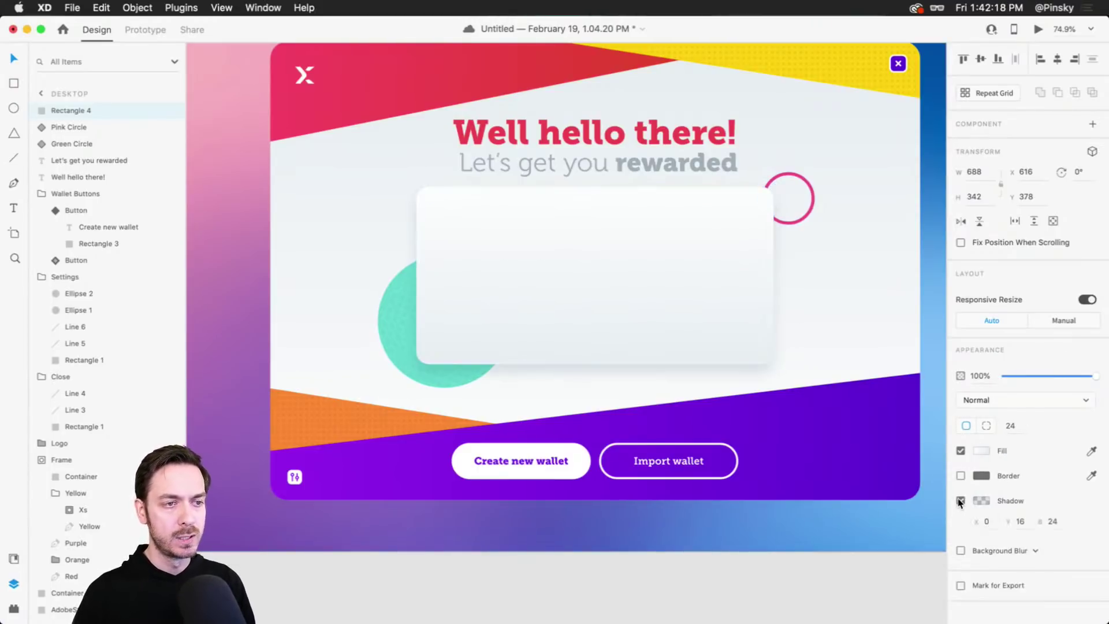
Save the document and move Pink Circle over the card's upper-right corner, to X 1241, Y 337.
left_click(858, 289)
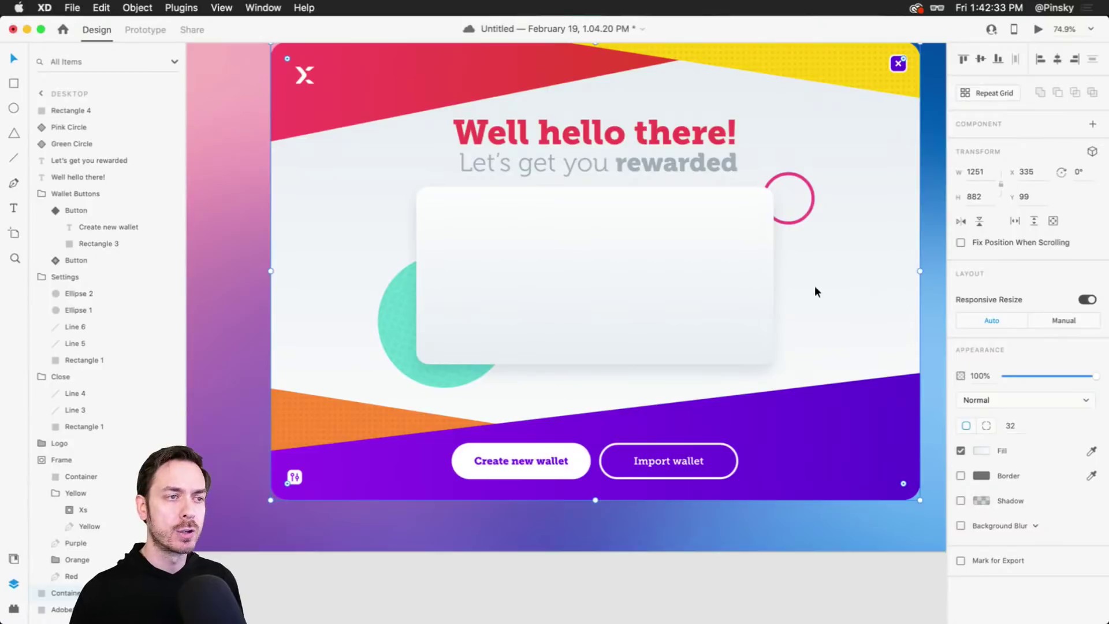
key("super+s")
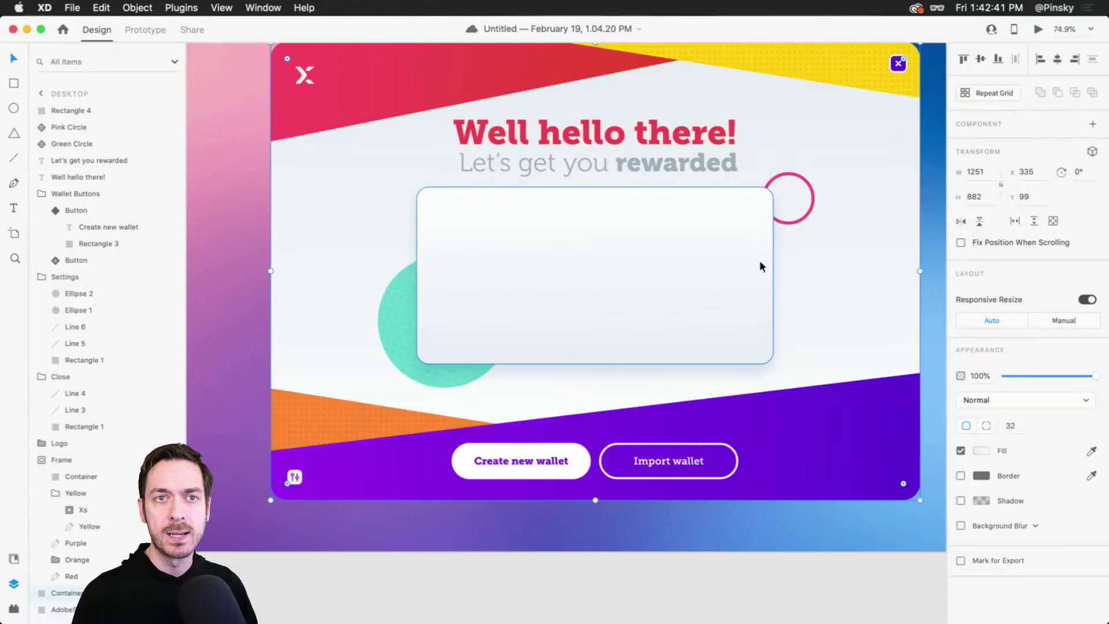
left_click(806, 180)
mouse_move(809, 180)
left_mouse_down()
mouse_move(826, 162)
mouse_move(801, 178)
left_mouse_up()
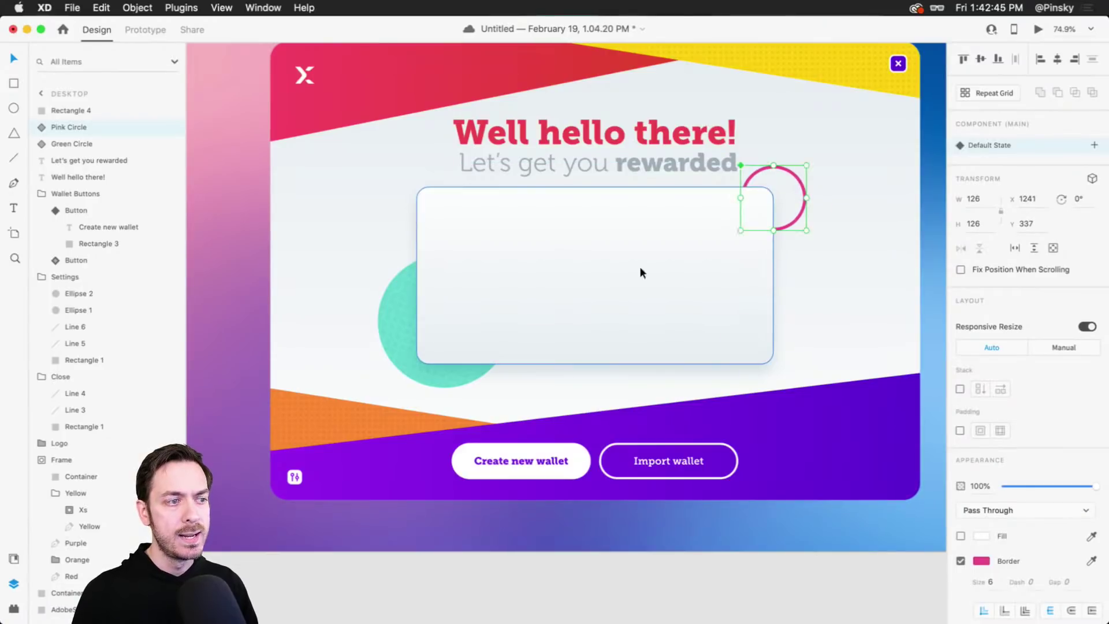
Draw a small circle about 22 by 22 in the gap between the card and the wallet buttons.
scroll(591, 390, "up", 5)
left_click(581, 386)
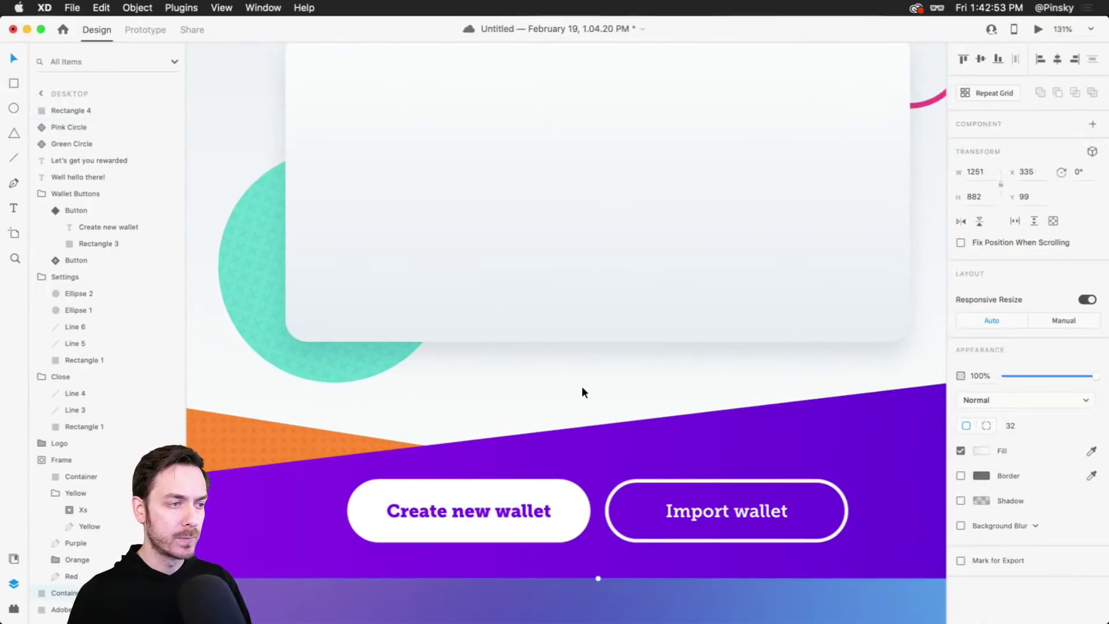
key("e")
left_click_drag(518, 380, 553, 407)
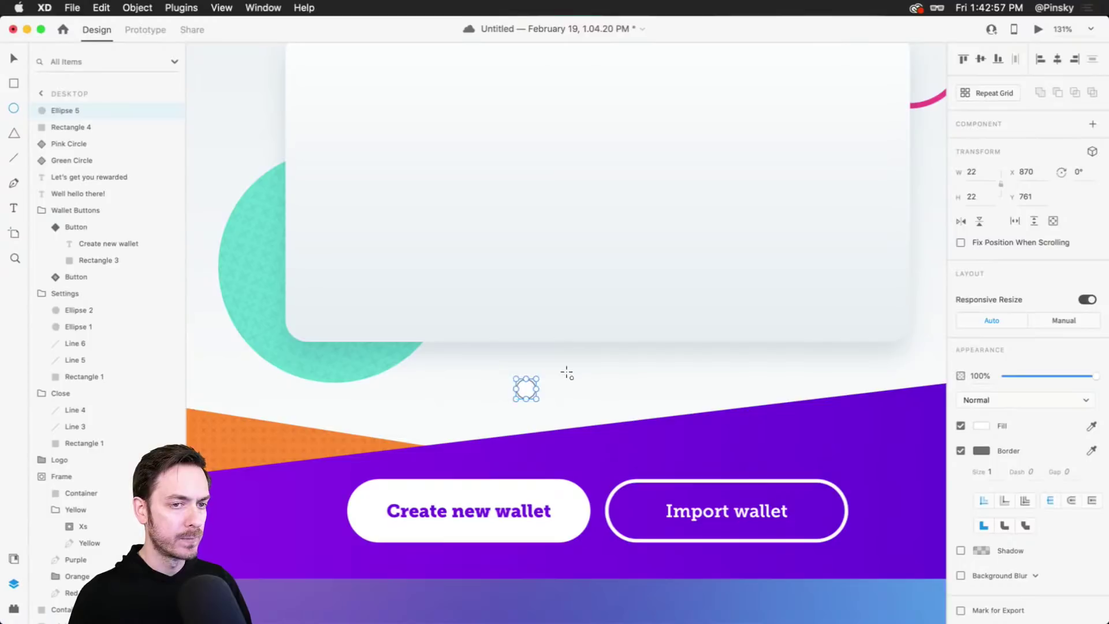
key("v")
Add the grey #A2ADB7 of the "Let's get you rewarded" text to the document's colour assets.
scroll(566, 374, "up", 6)
left_click(560, 324)
key("super+shift+y")
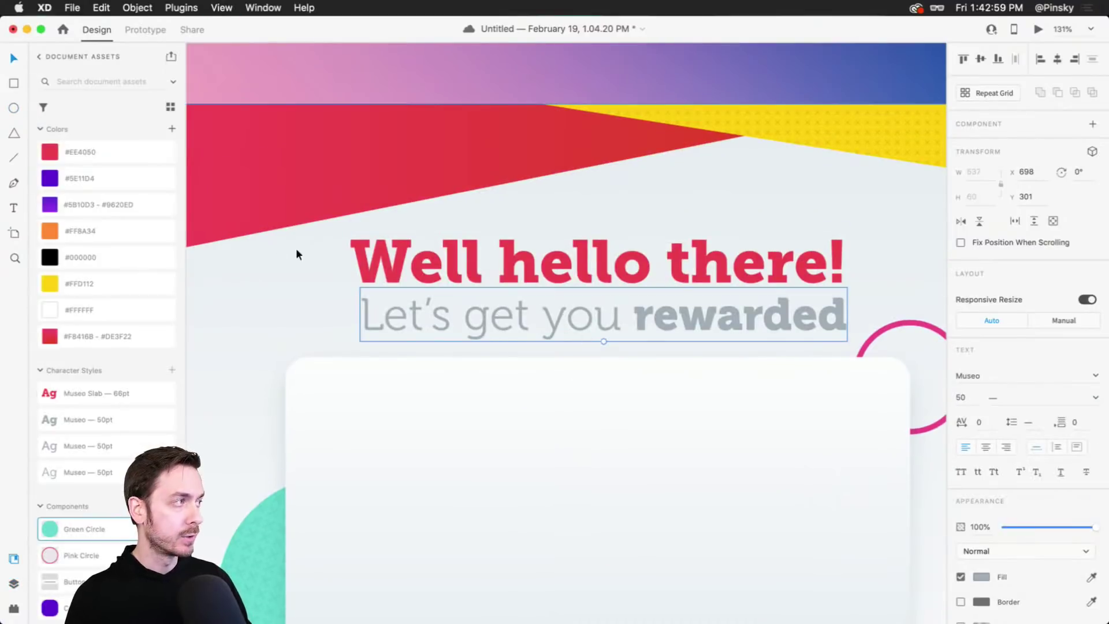
Fill the small circle below the card with the saved grey #A2ADB7 and remove its border.
scroll(489, 377, "down", 10)
scroll(488, 377, "up", 8)
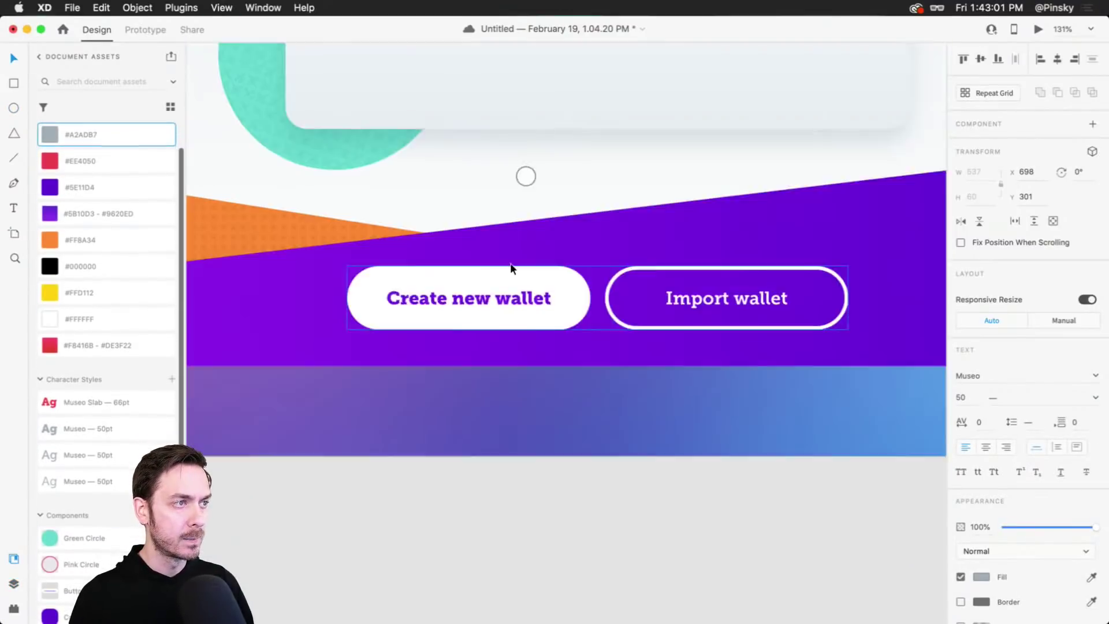
left_click(525, 253)
left_click(98, 134)
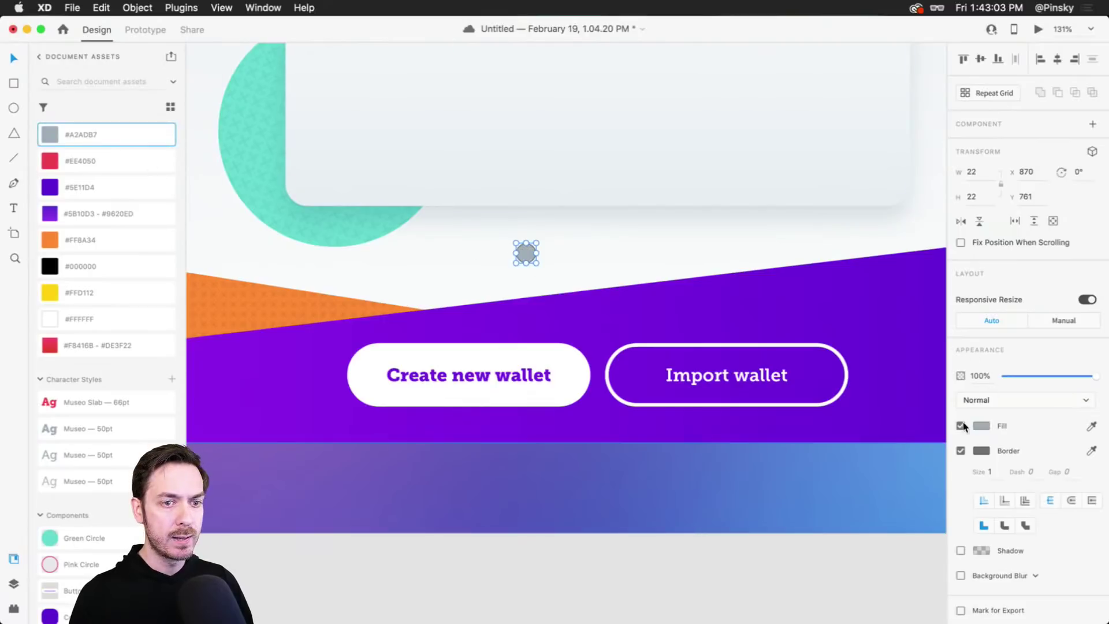
left_click(961, 451)
Move the grey dot to X 871, Y 758 and repeat it horizontally with Repeat Grid into a row of four.
scroll(569, 268, "up", 2)
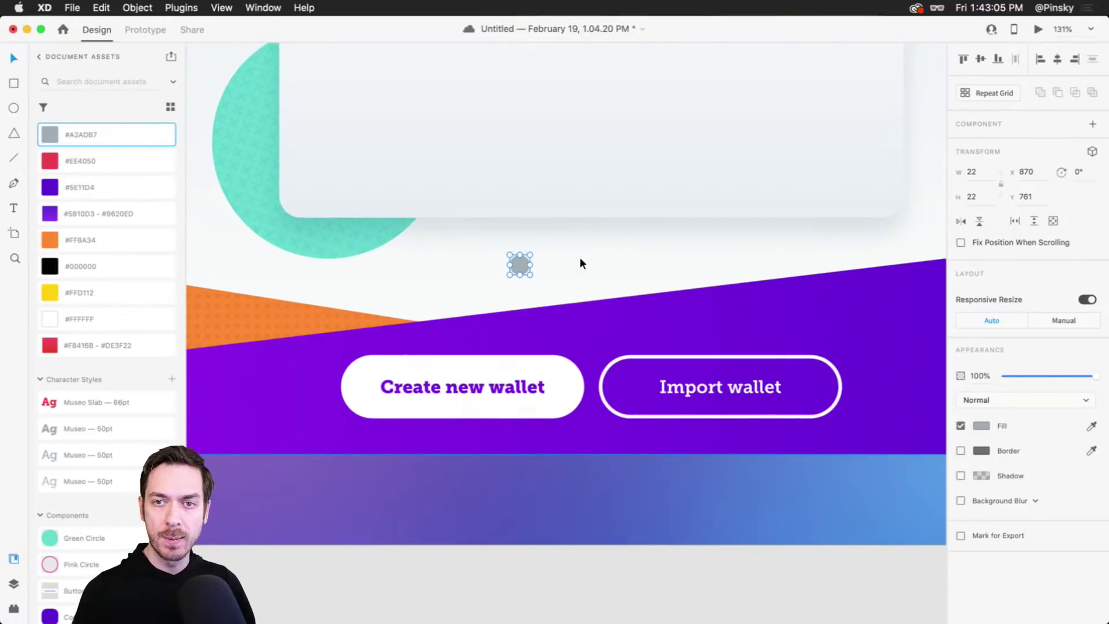
left_click_drag(519, 264, 520, 261)
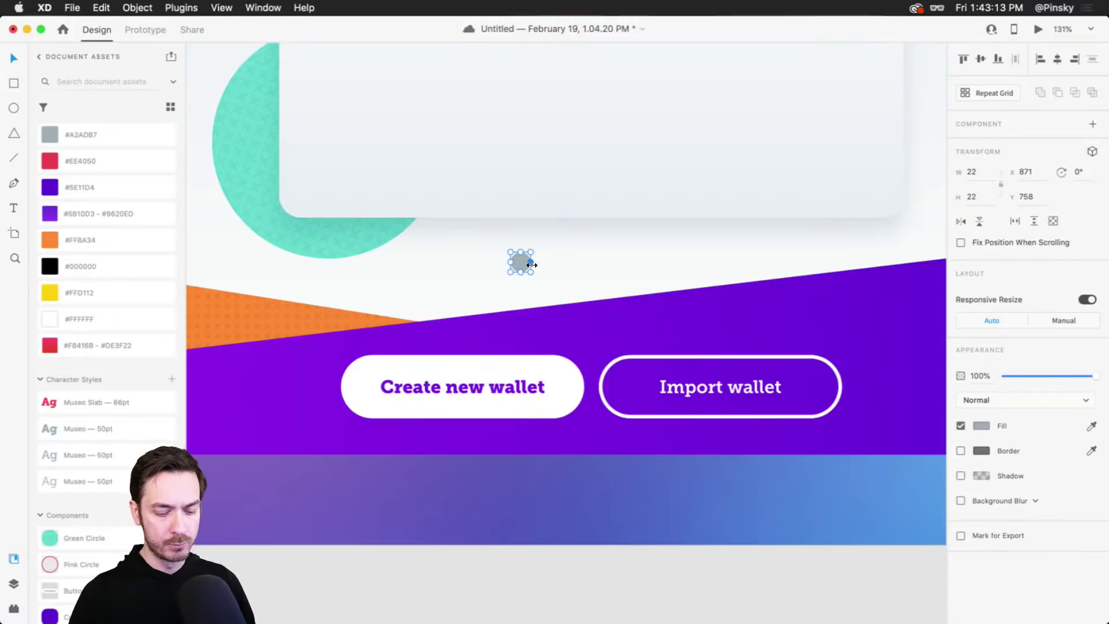
key("super+r")
left_click_drag(532, 263, 644, 277)
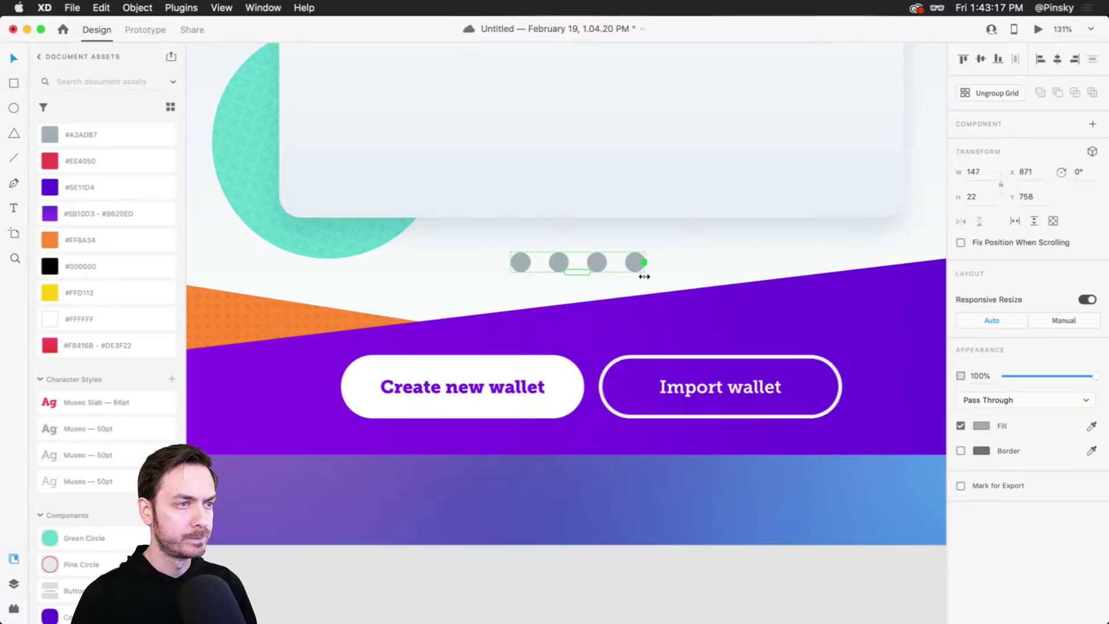
Narrow the gaps between the four dots in the repeat grid and preview the design.
left_click(608, 264)
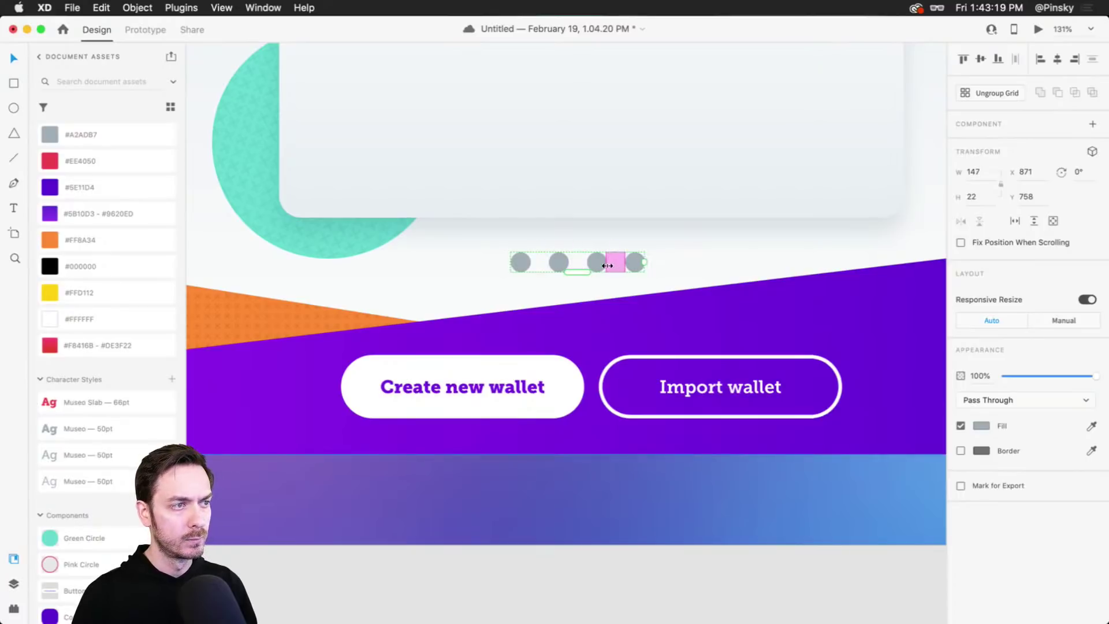
left_click_drag(611, 264, 606, 265)
key("super+Return")
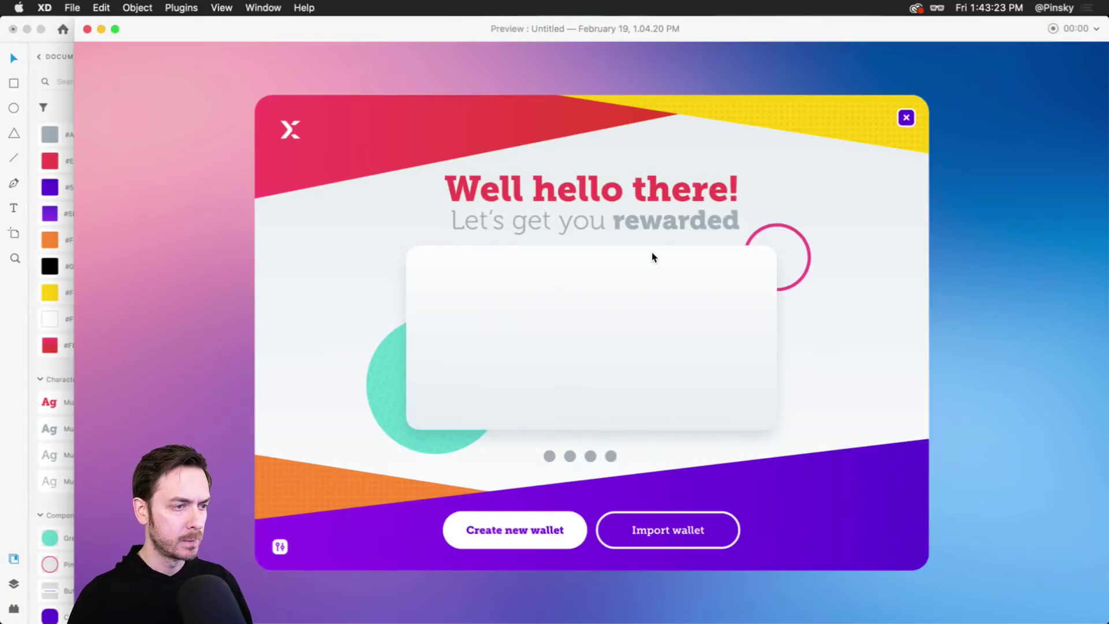
Shrink the dots in the repeat grid to 19 by 19, trim the grid to 133 by 20 and preview the design.
key("super+w")
scroll(600, 248, "up", 5)
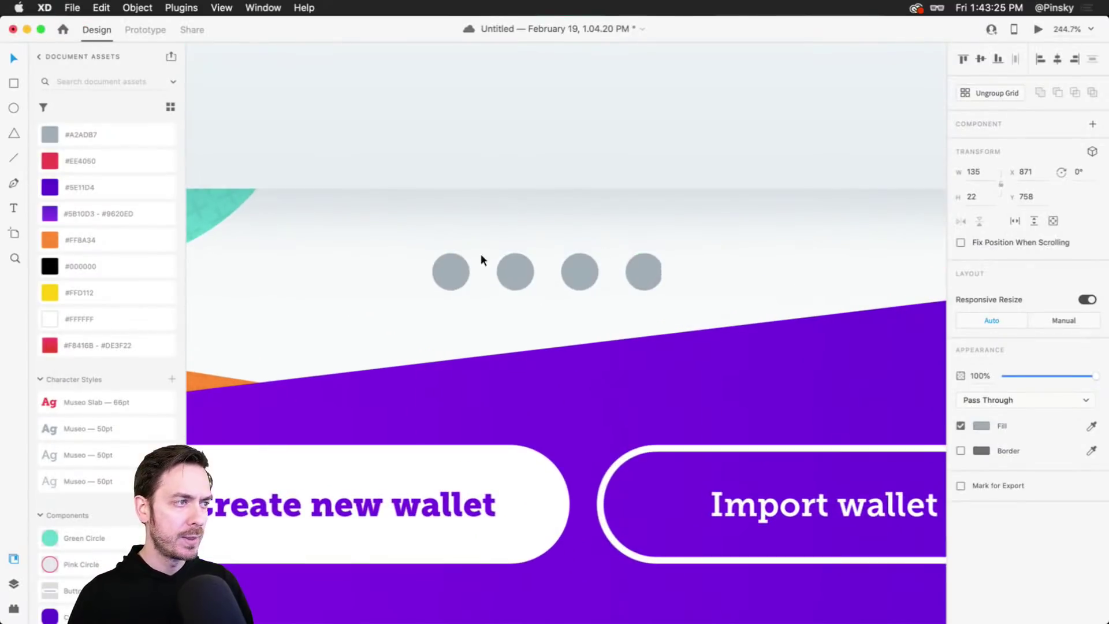
double_click(440, 269)
left_click_drag(466, 289, 461, 287)
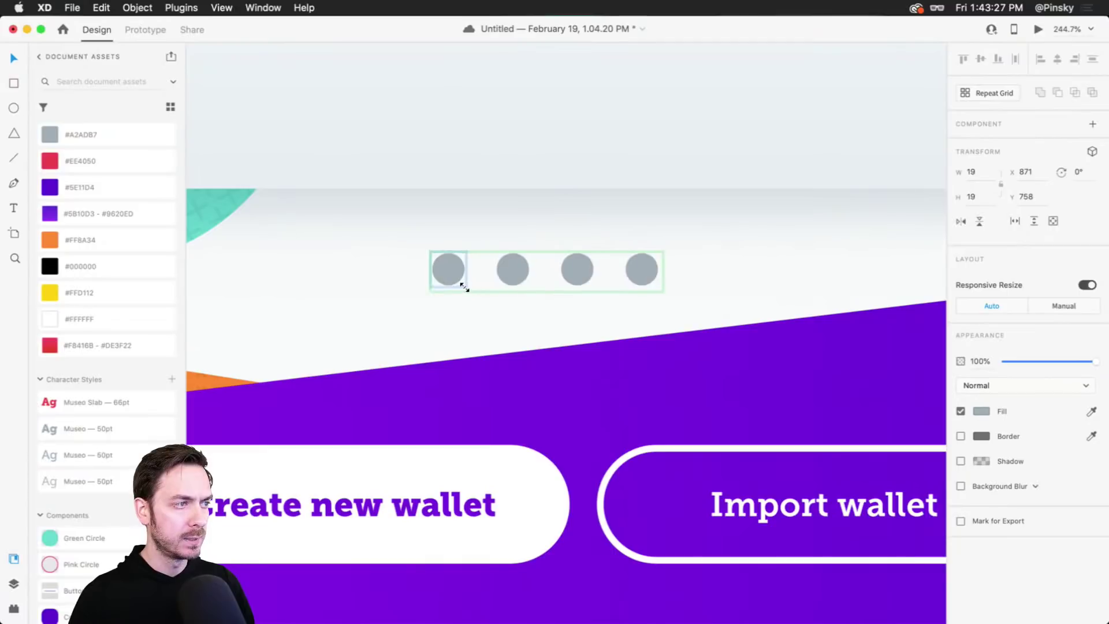
key("Escape")
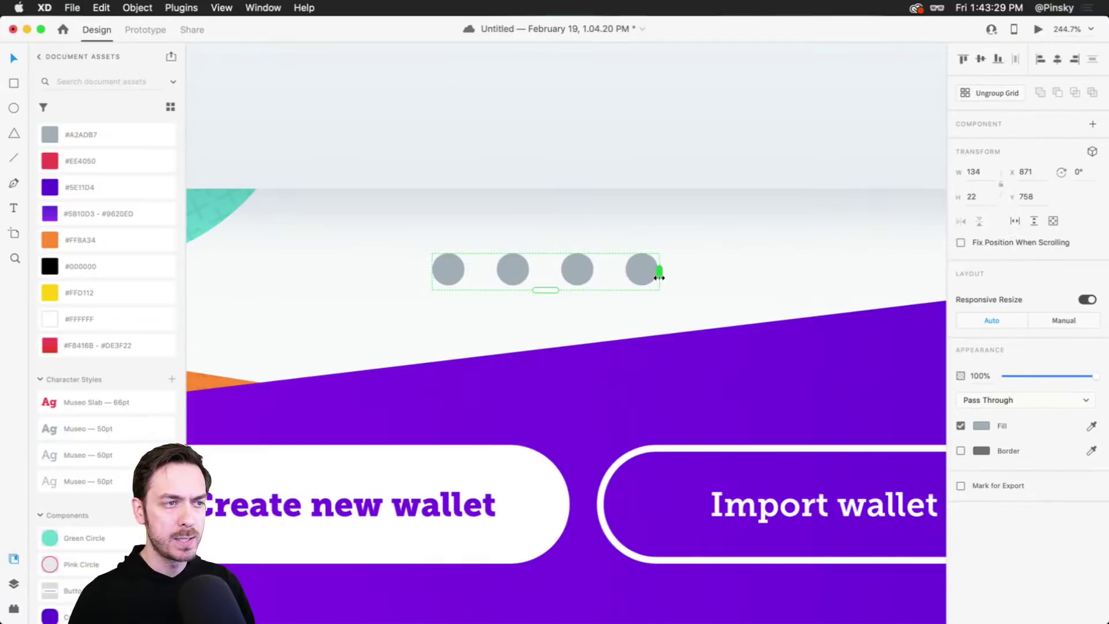
left_click_drag(661, 271, 657, 272)
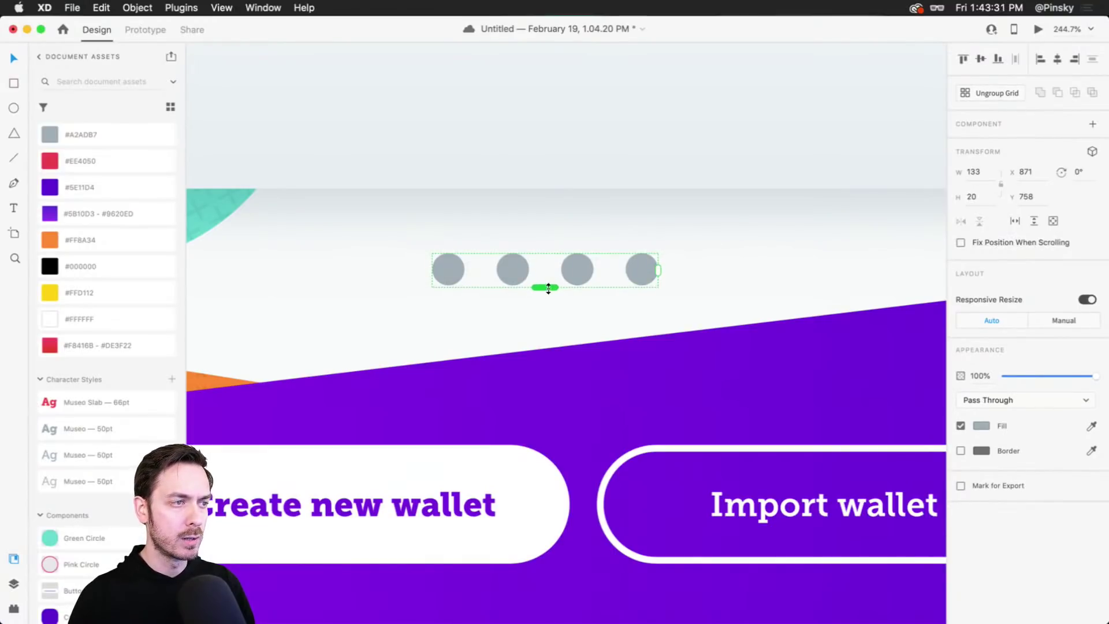
key("super+Return")
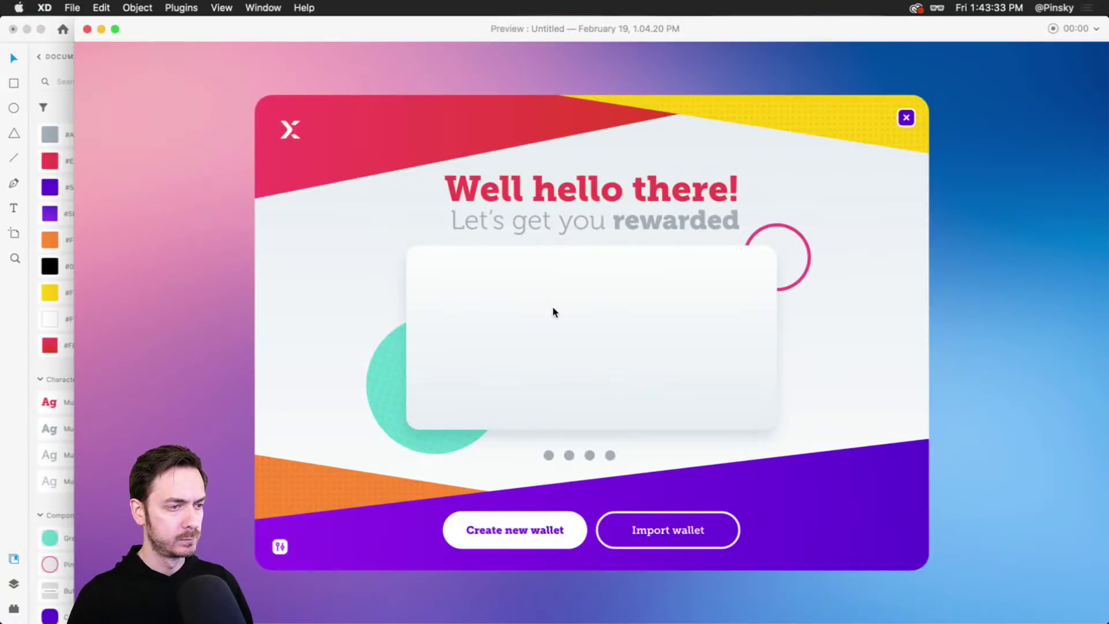
key("super+w")
Centre the row of dots horizontally below the card and raise it to Y 753.
scroll(590, 278, "down", 5)
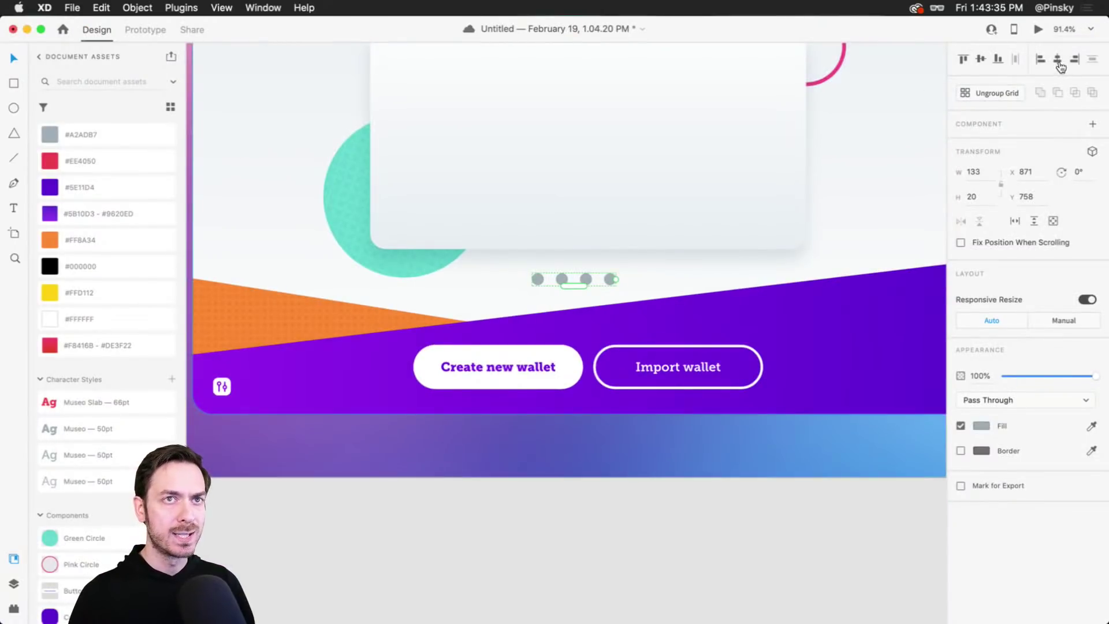
left_click(1058, 61)
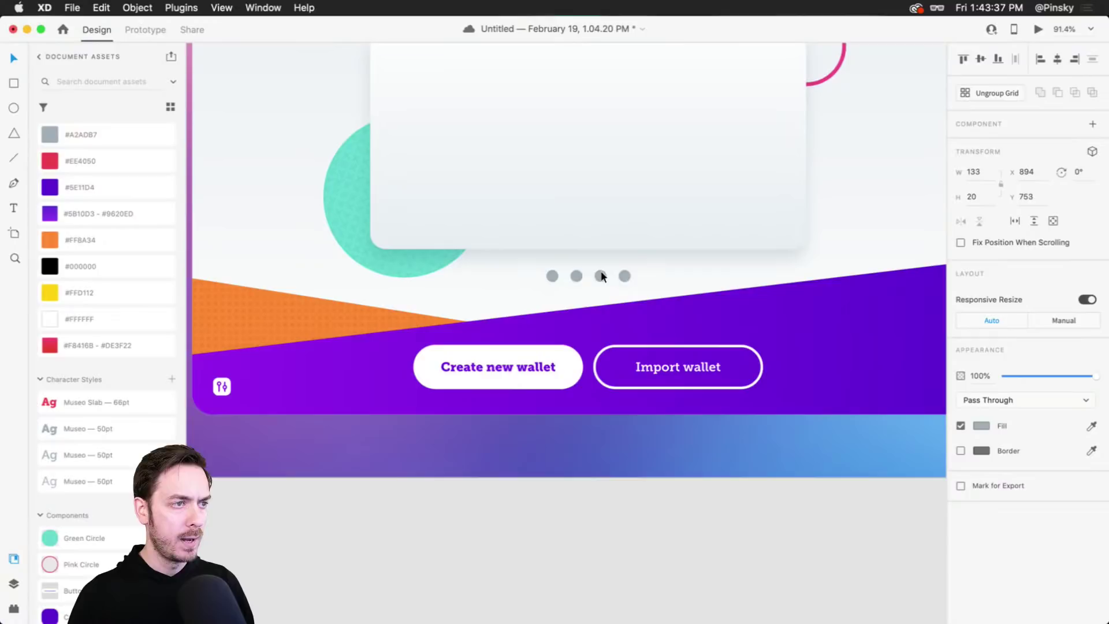
scroll(601, 273, "up", 5)
scroll(589, 277, "up", 2)
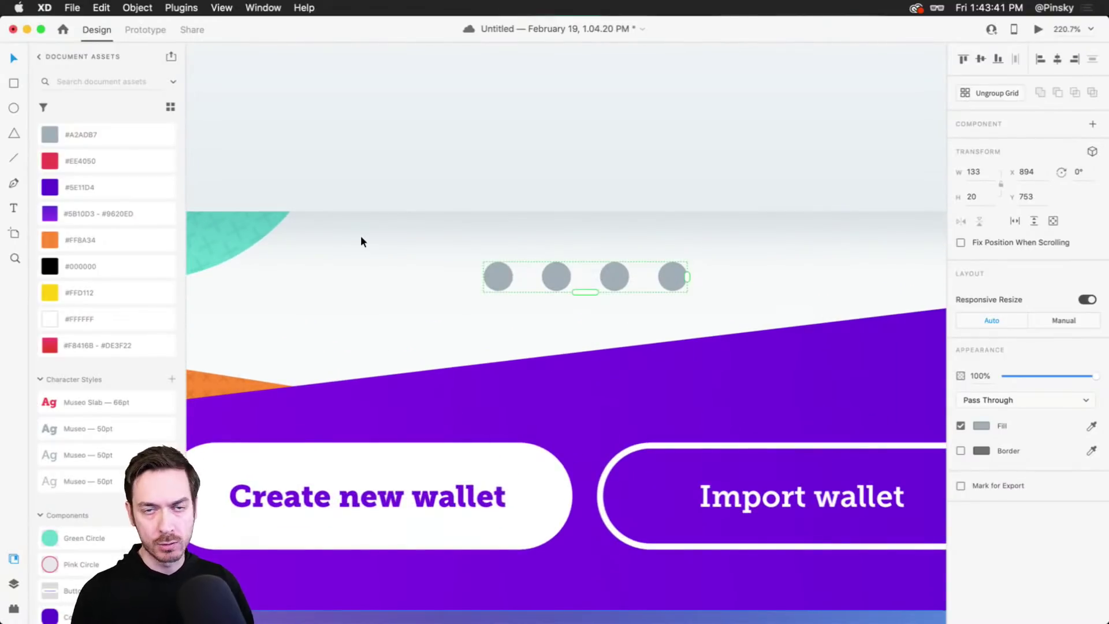
Rename the repeat grid layer of the four dots as "Dots, inactive".
key("super+y")
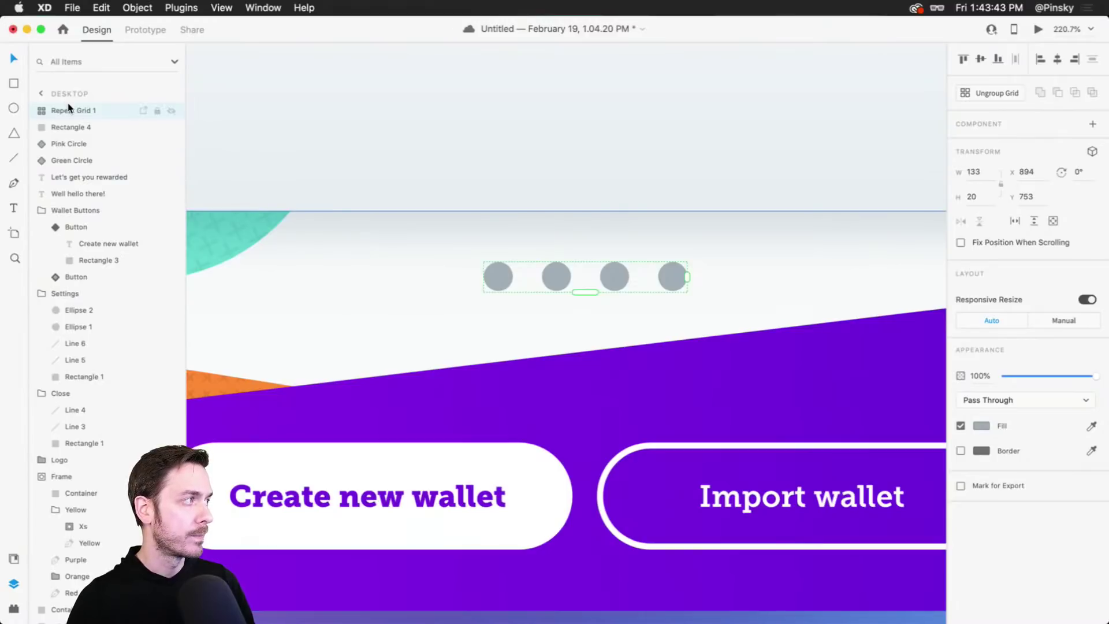
double_click(66, 110)
type("Docto")
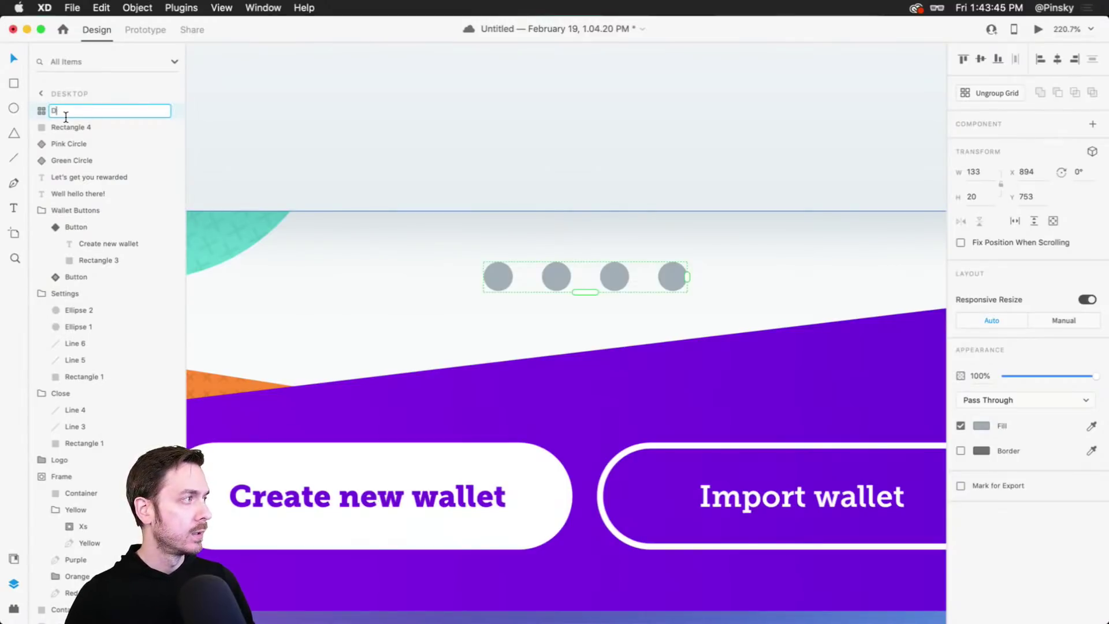
key("BackSpace")
key("BackSpace")
key("BackSpace")
type("ts ")
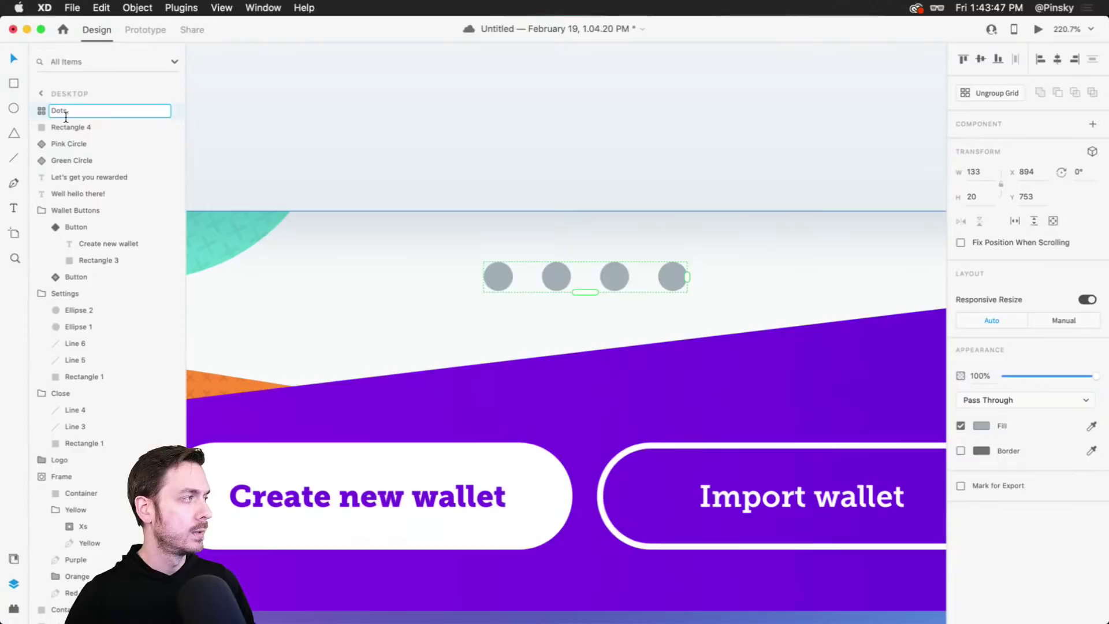
type(" inactive")
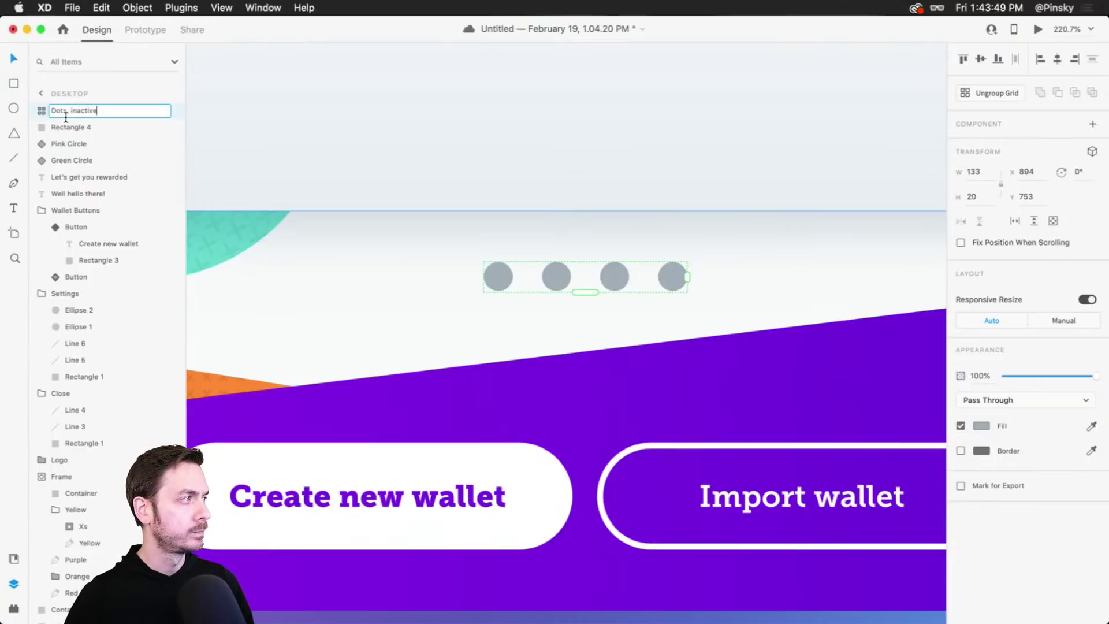
key("Return")
Draw a horizontal line 56 px long over the first two dots, with border size 9 and round caps.
scroll(539, 255, "up", 3)
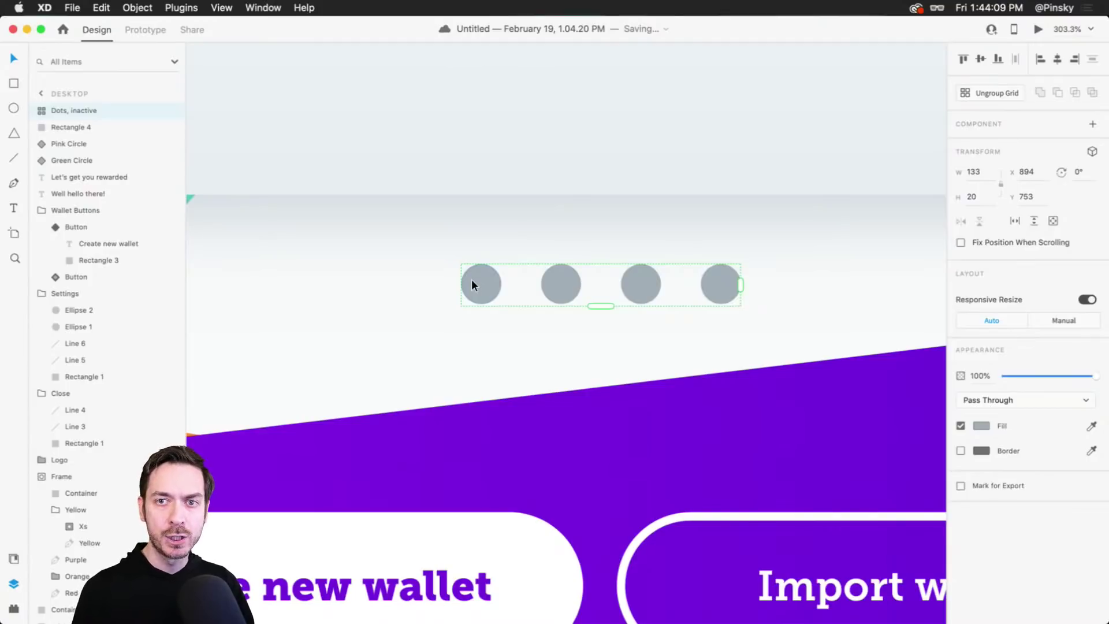
key("l")
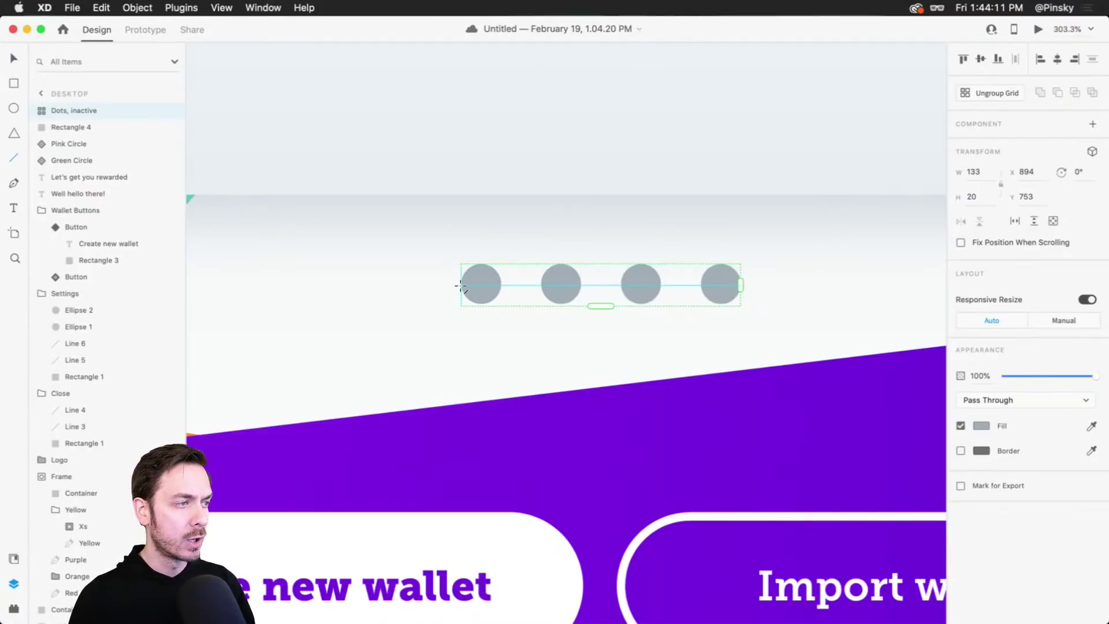
left_click_drag(461, 286, 581, 286)
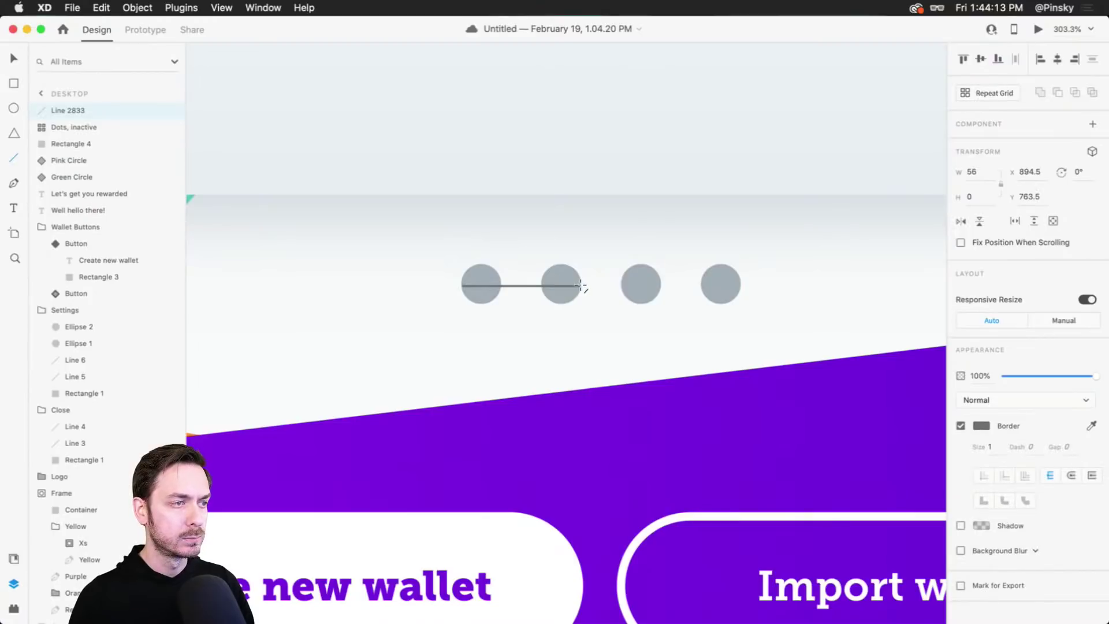
left_click(993, 448)
key("Up")
key("Up")
key("Up")
key("Up")
key("Up")
key("Up")
key("Up")
key("Up")
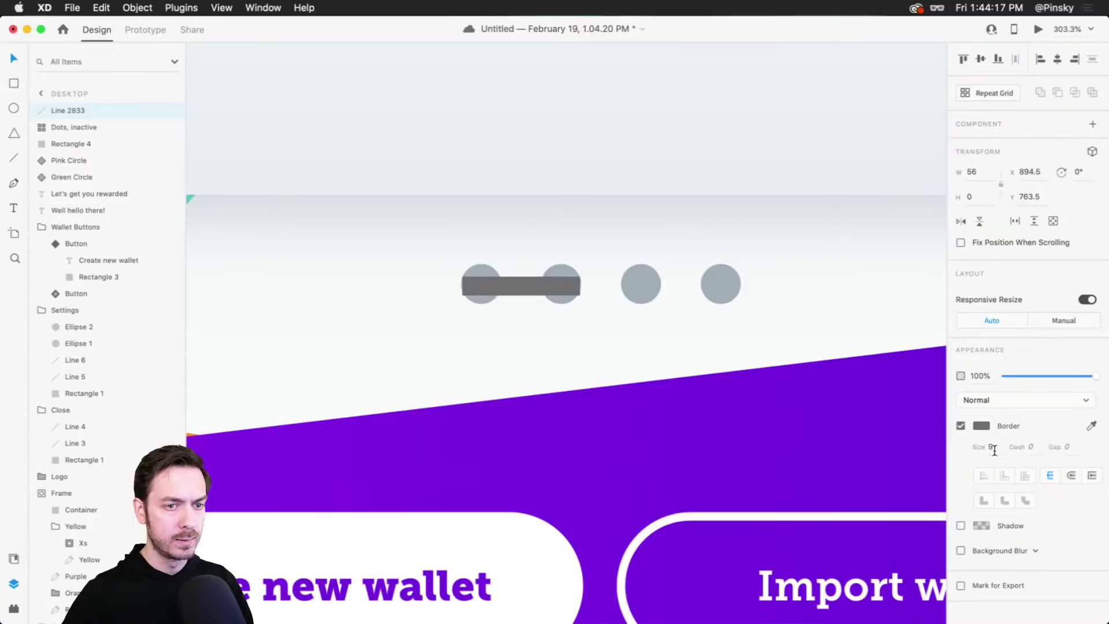
left_click(1073, 475)
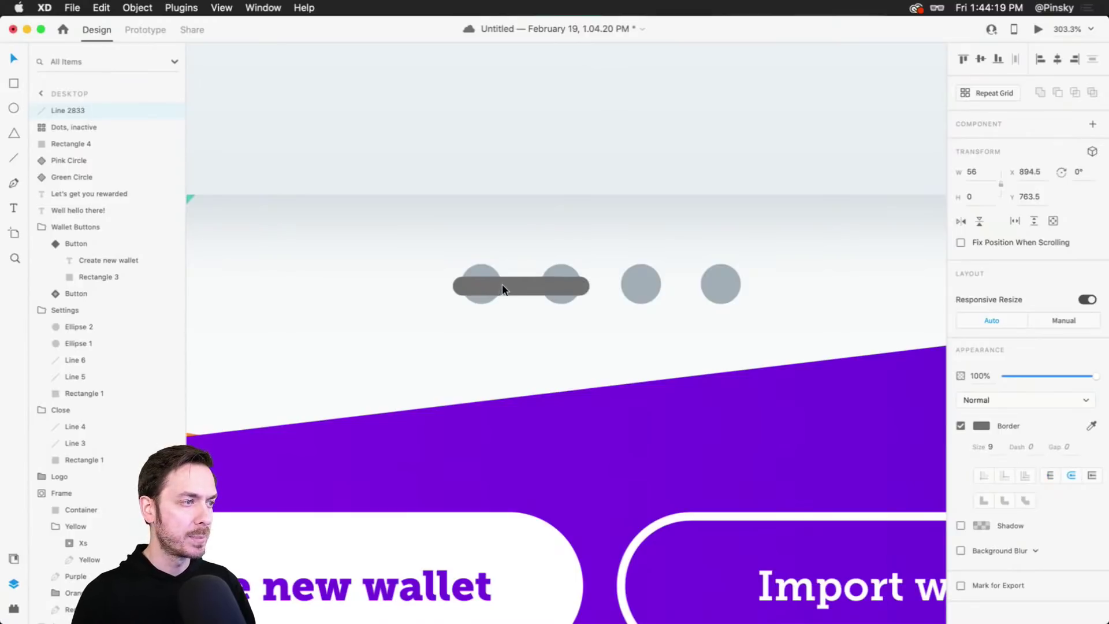
Move the line over the dots to X 898.5, Y 763 and set its border size to 19.
left_click_drag(501, 284, 511, 282)
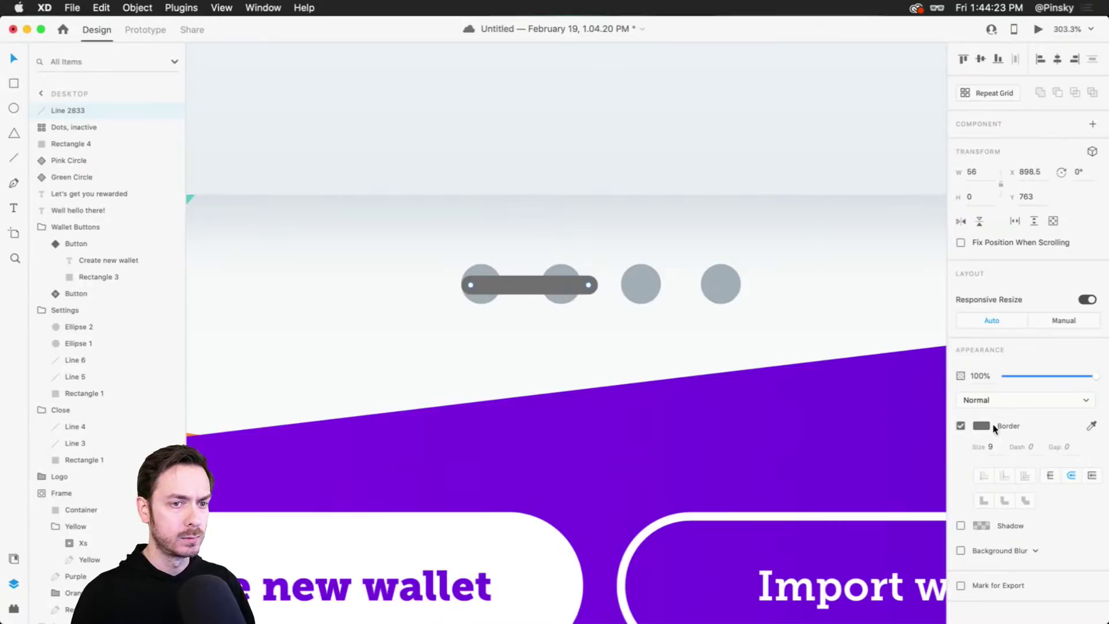
left_click(1004, 456)
key("Up")
key("Up")
key("Up")
key("Up")
key("Up")
key("Up")
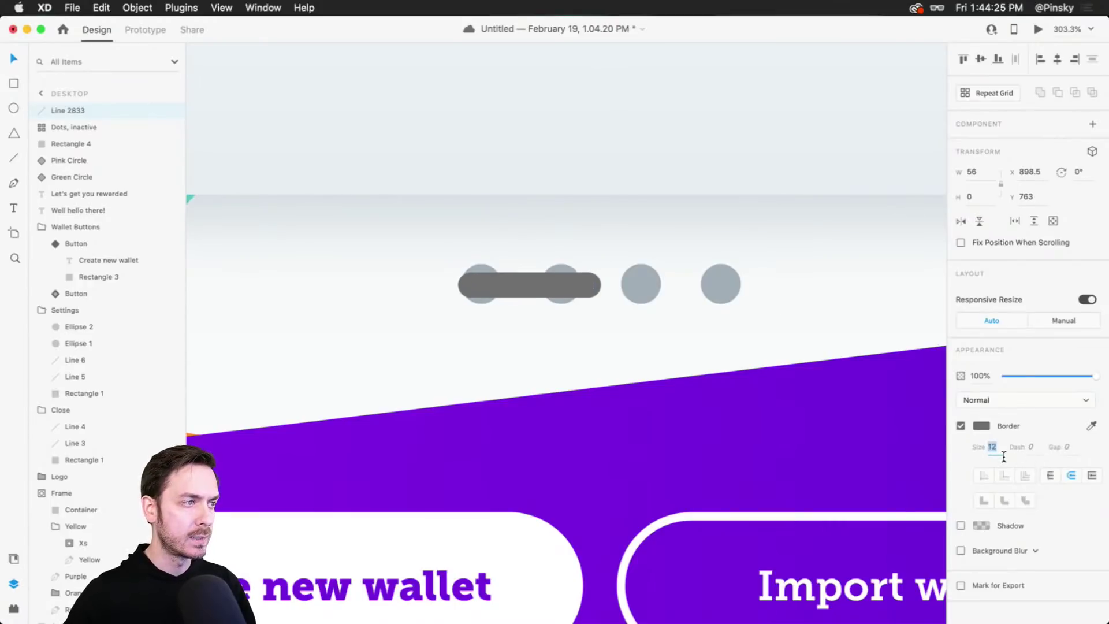
key("Up")
key("Up")
key("Up")
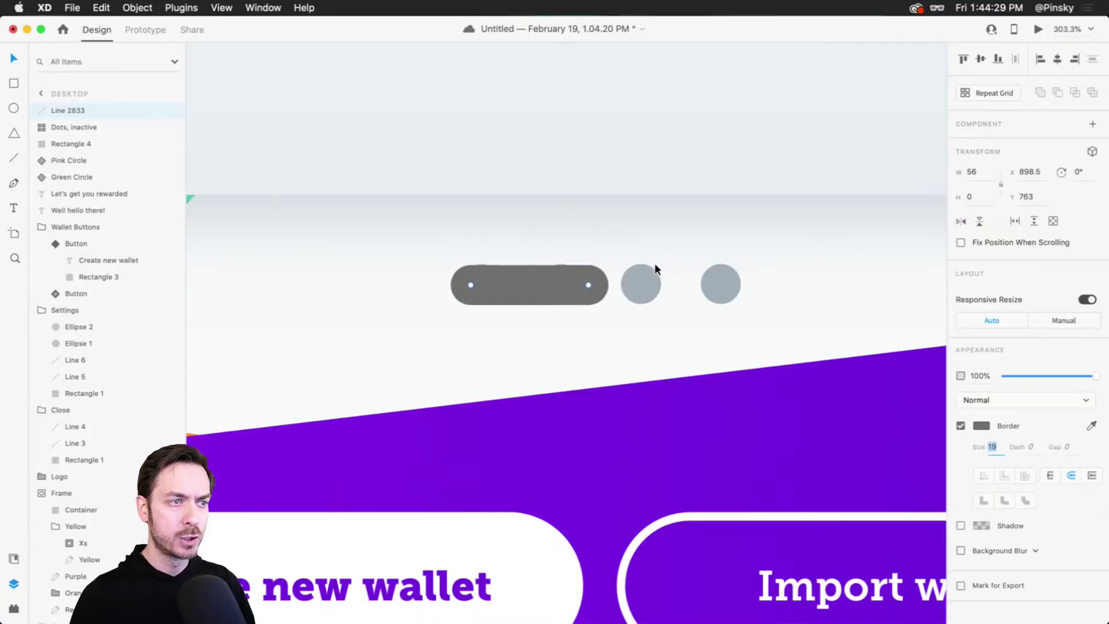
Trim the dots' repeat grid to a height of 19 and align the grid and the line to the pixel grid.
left_click(645, 286)
left_click_drag(592, 309, 601, 302)
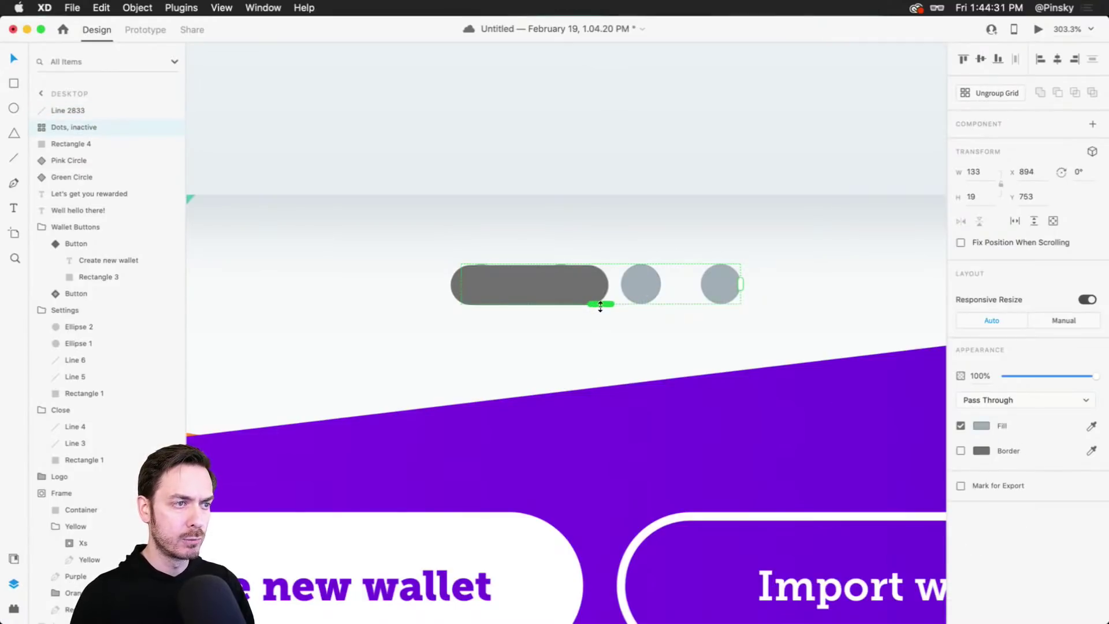
right_click(645, 281)
left_click(719, 540)
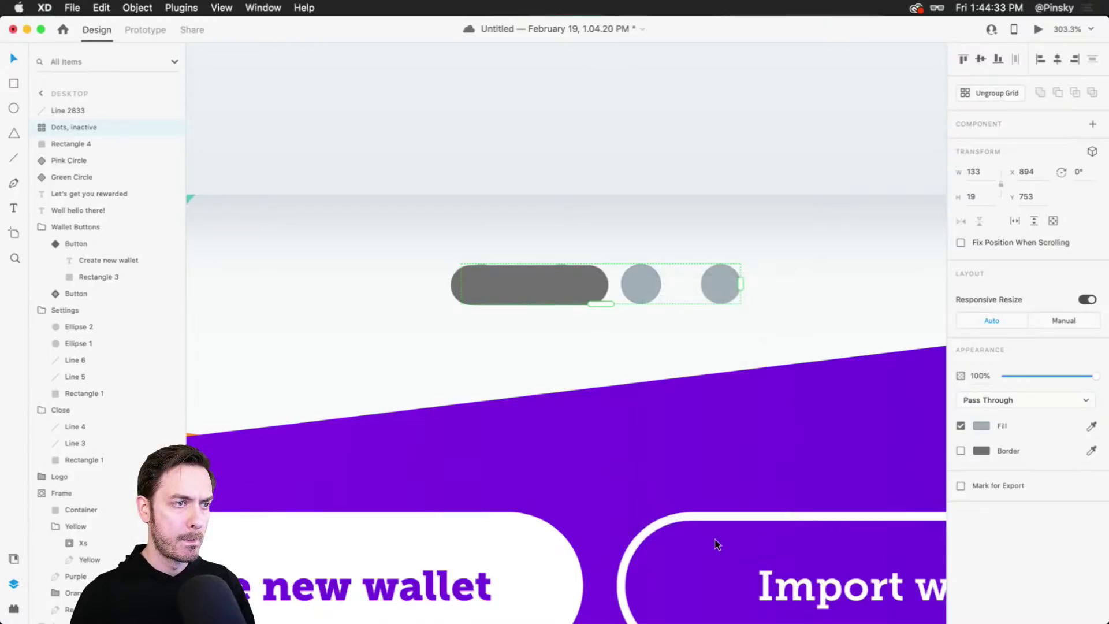
right_click(566, 285)
left_click(621, 555)
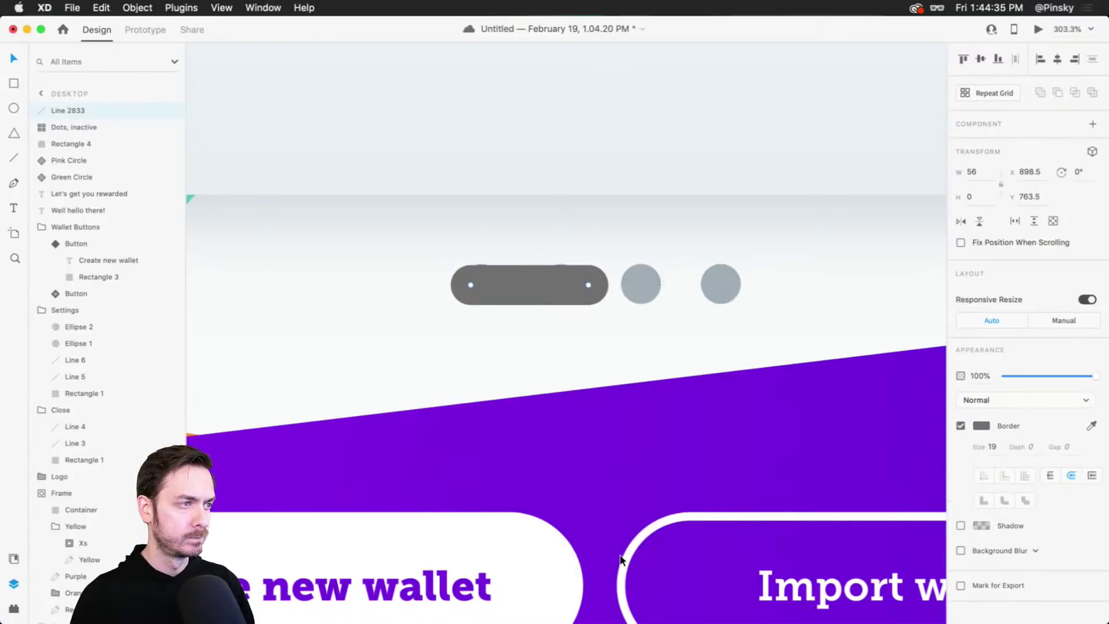
Nudge the rounded line to X 903.5, Y 762.5 so its starting cap exactly covers the first dot.
key("Up")
key("Right")
key("Right")
key("Right")
key("Right")
key("Right")
key("Right")
key("Right")
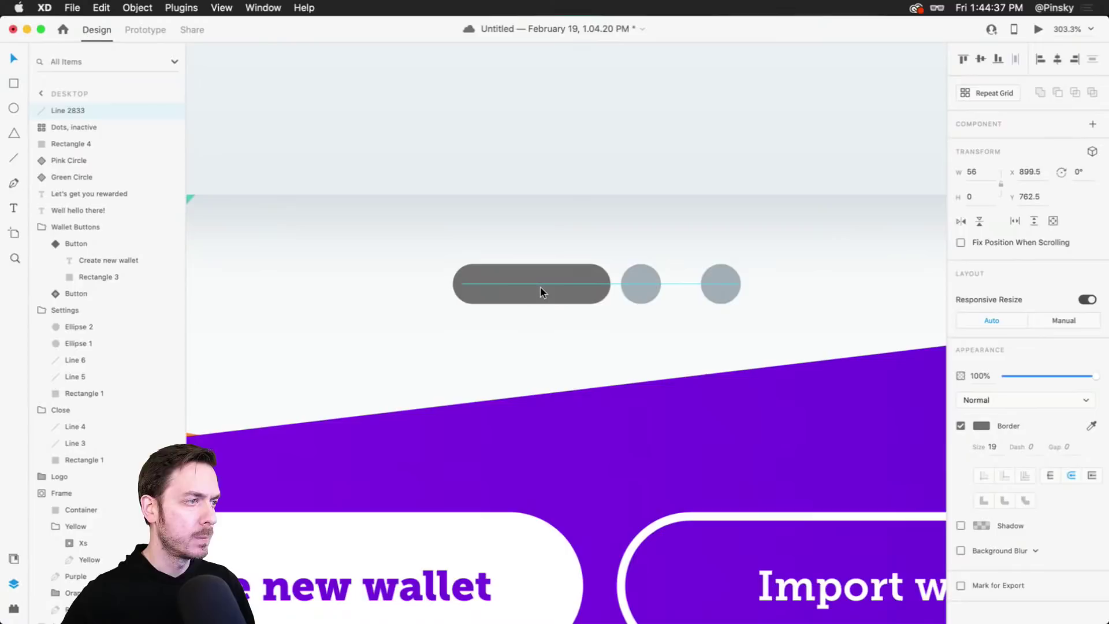
key("Left")
key("Left")
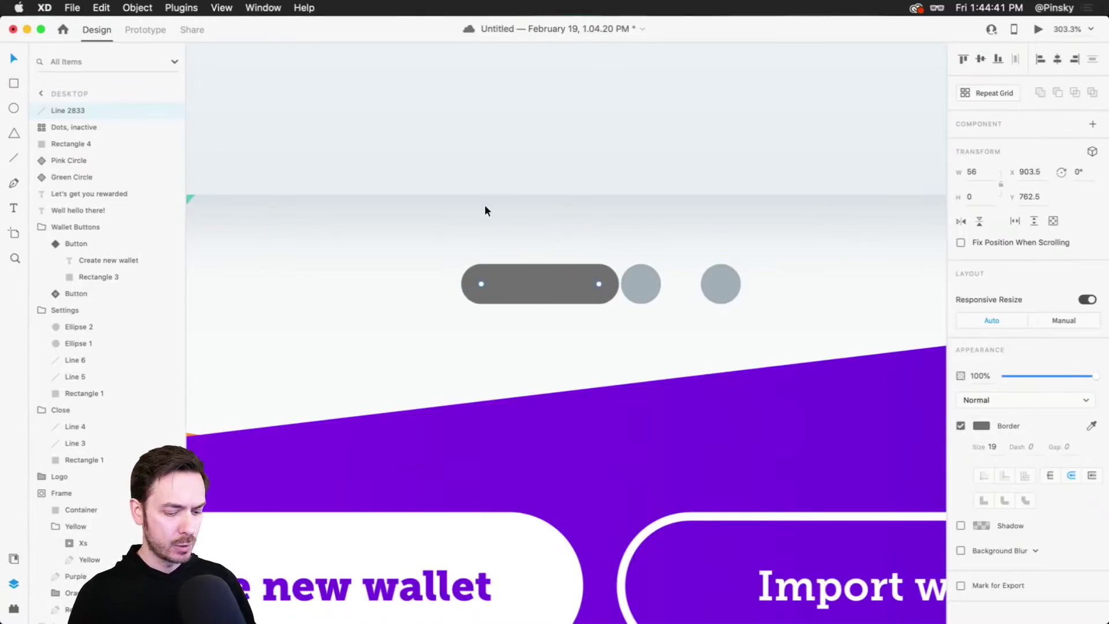
Apply the saved red #EE4050 as the border colour of the rounded line.
key("super+shift+y")
right_click(99, 163)
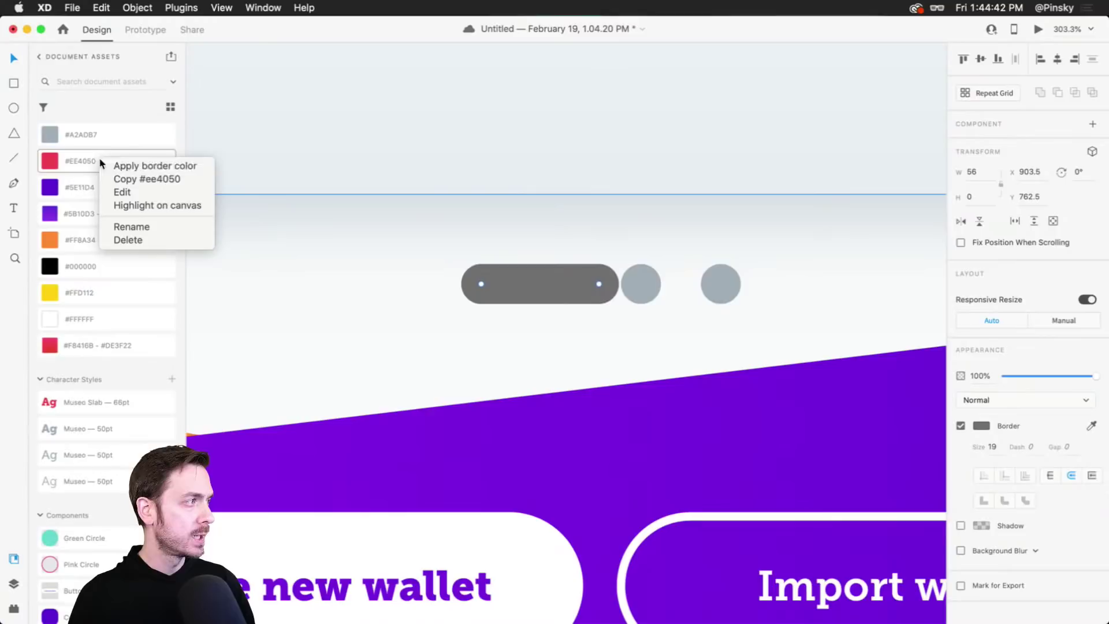
left_click(145, 166)
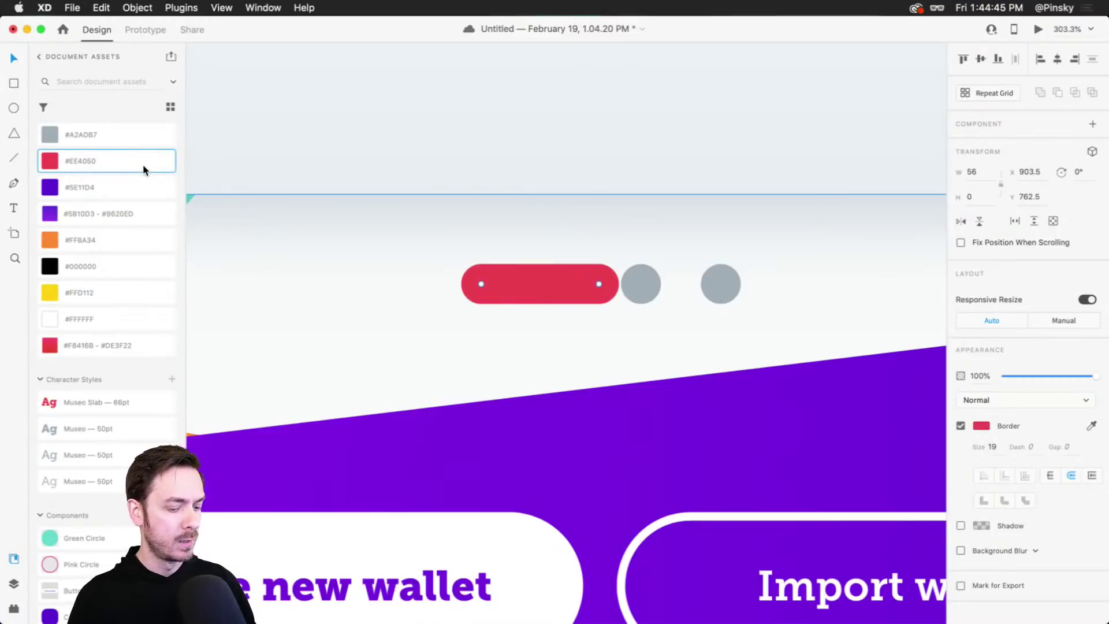
key("super+t")
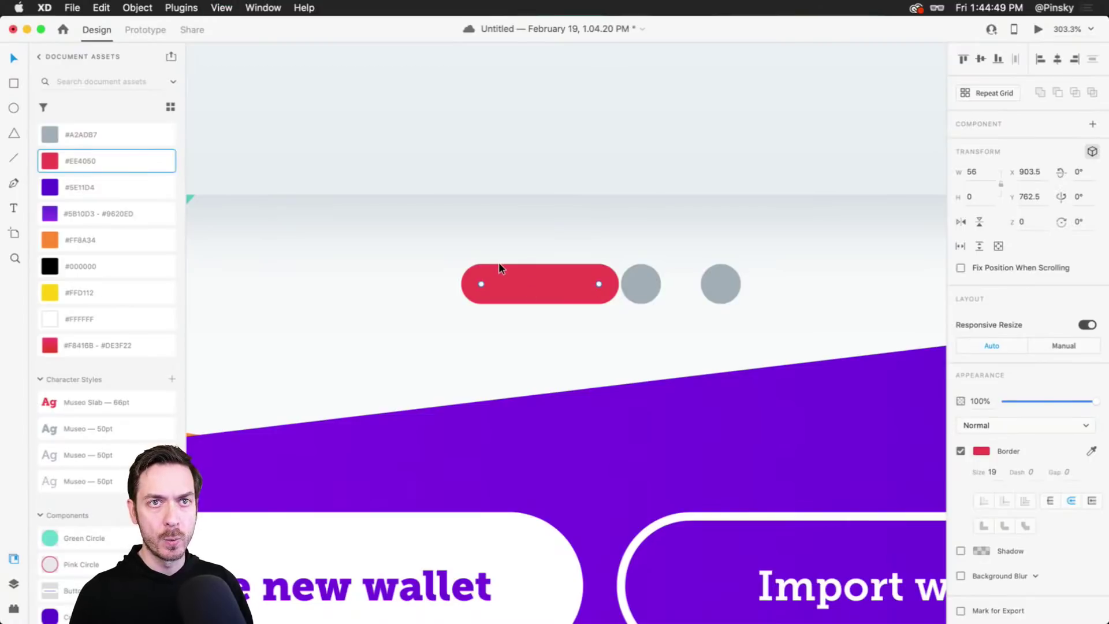
key("super+t")
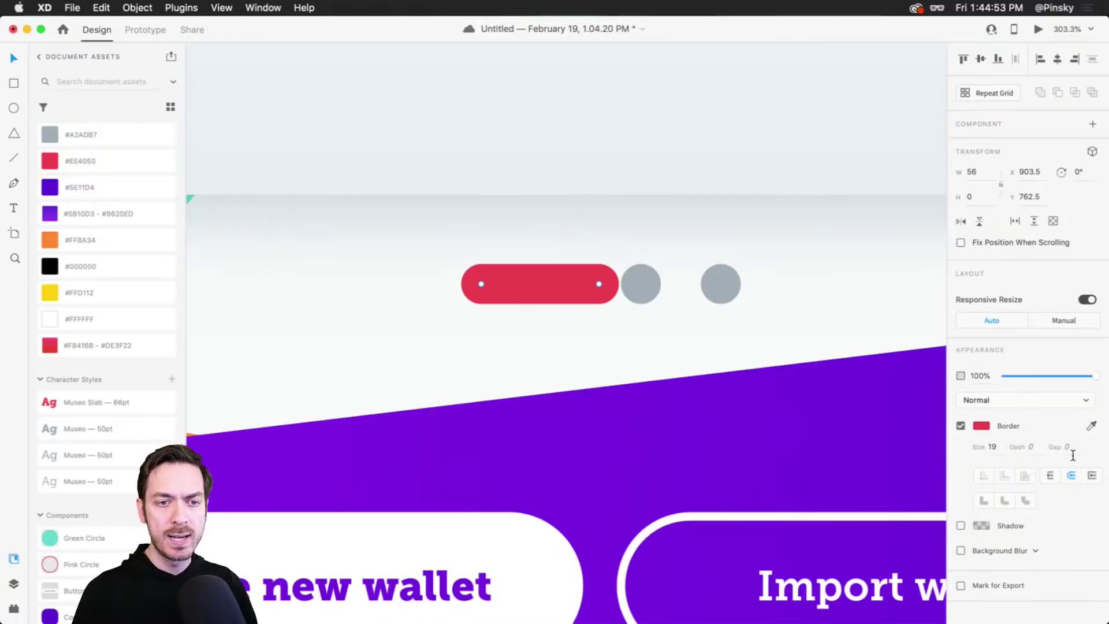
Set the red line's border gap to 1000 with a dash of 0, so only the first dot is drawn.
left_click(1032, 439)
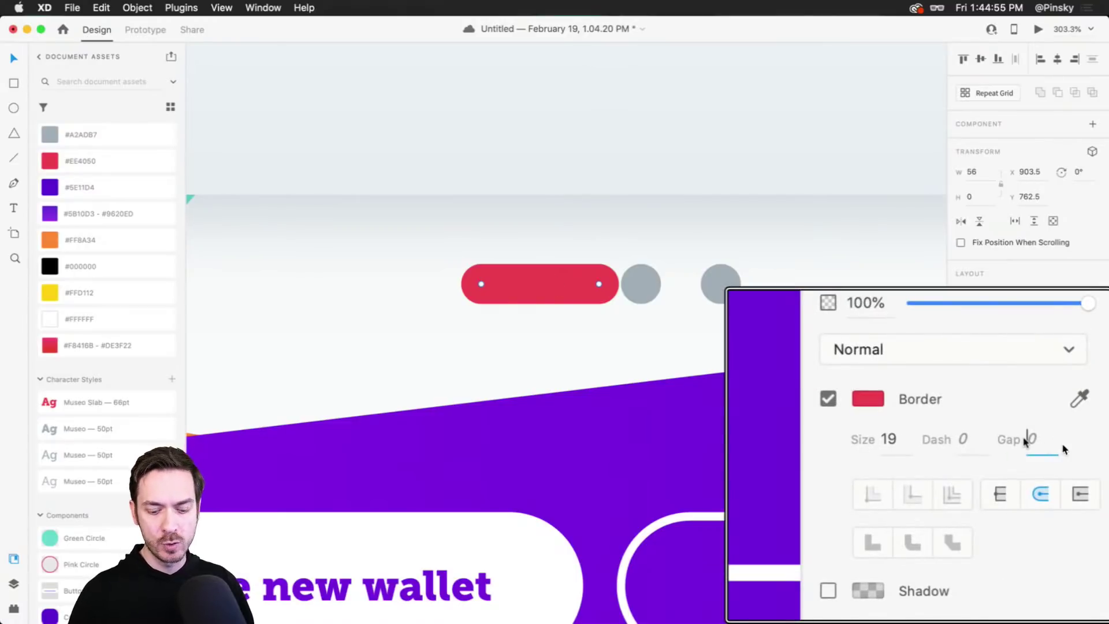
type("1000")
key("Return")
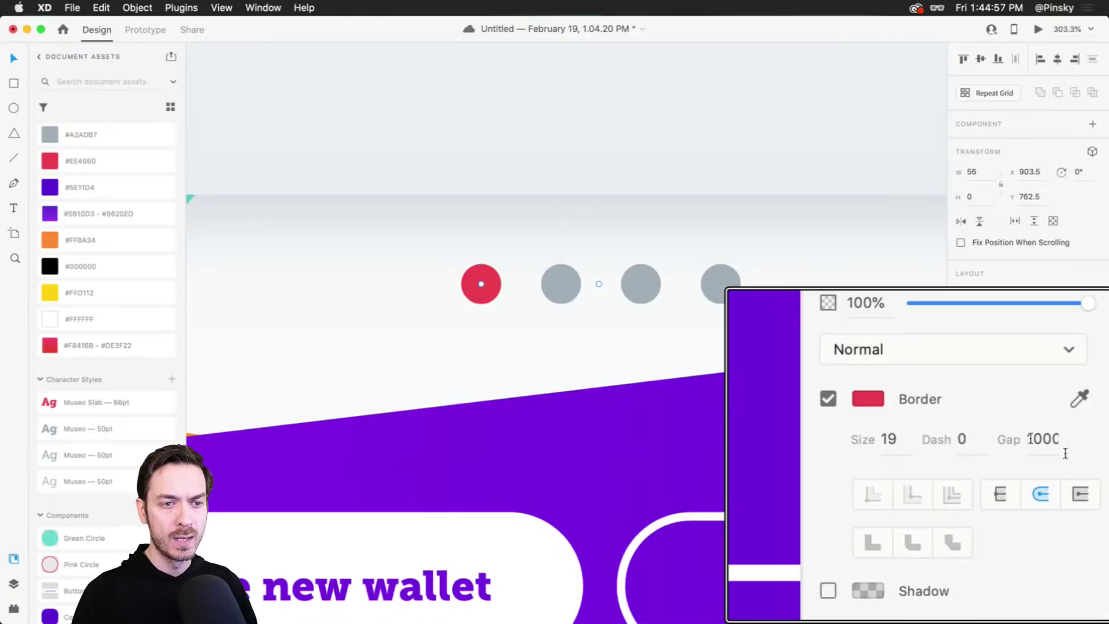
left_click(963, 441)
key("super+a")
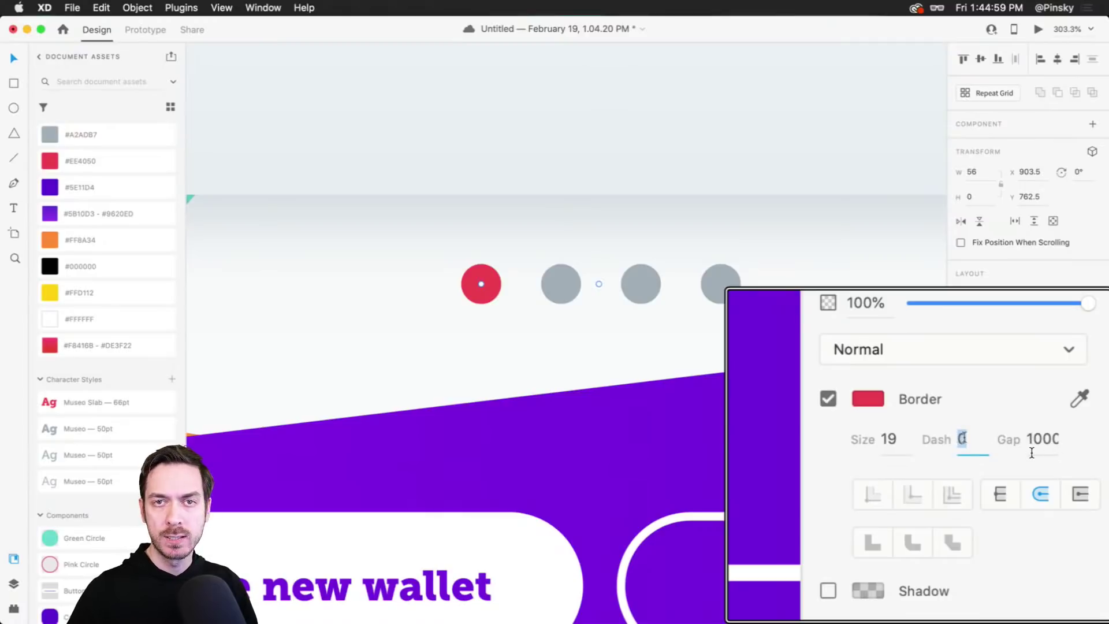
key("Return")
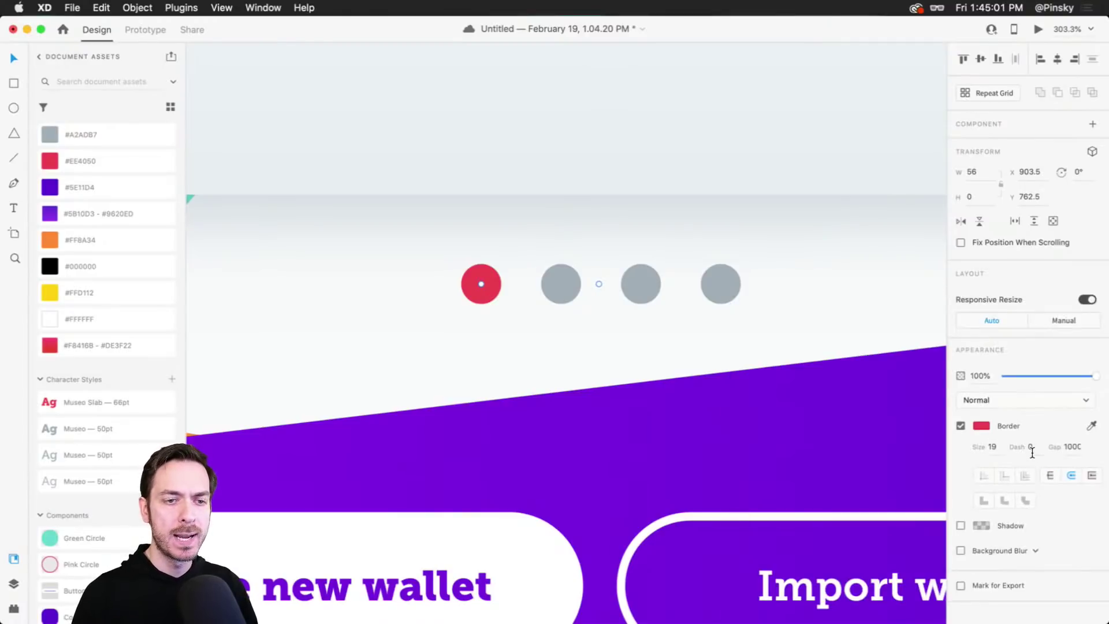
Deselect the line and review the whole Desktop artboard with its pagination dots.
left_click(685, 319)
scroll(683, 321, "down", 5)
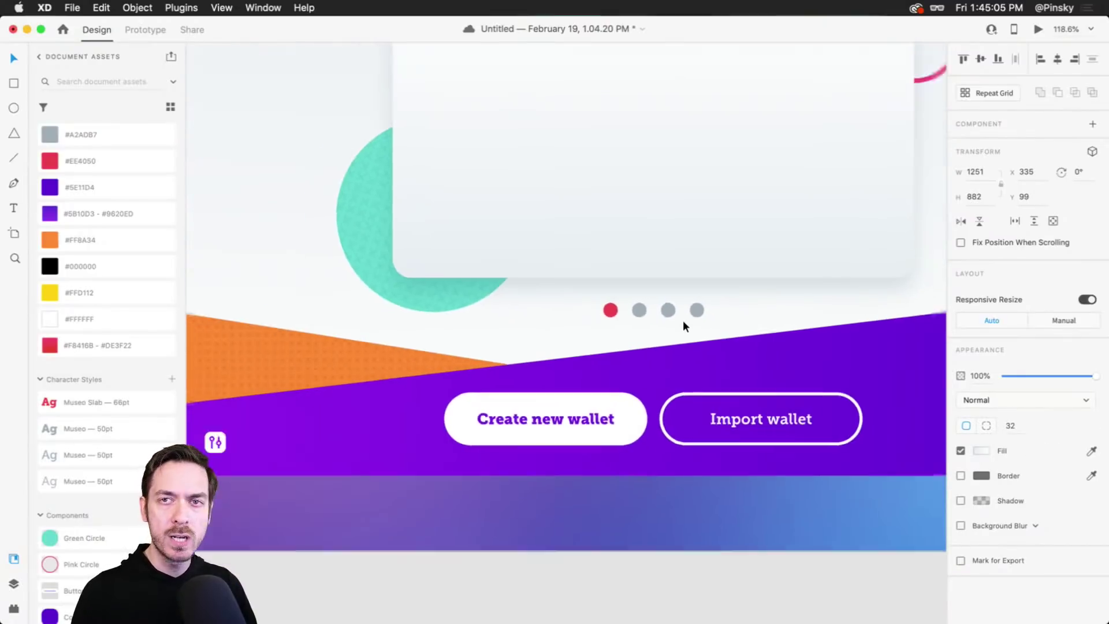
scroll(683, 320, "down", 5)
key("Escape")
left_click_drag(713, 260, 653, 279)
scroll(665, 281, "down", 4)
scroll(497, 220, "right", 2)
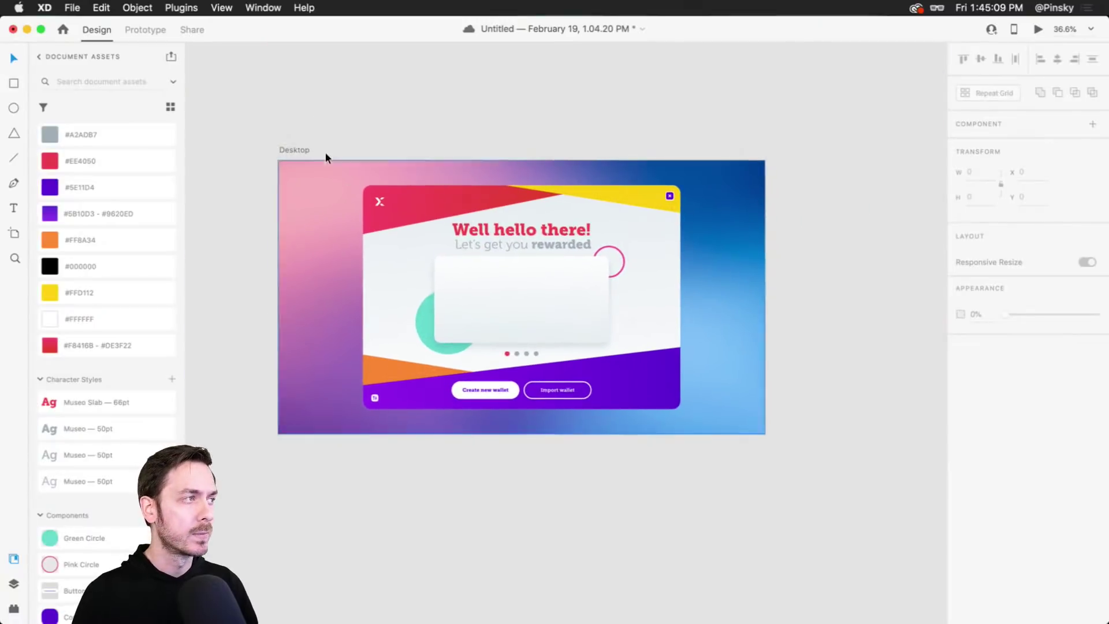
Duplicate the whole Desktop artboard to create a second onboarding screen.
left_click(295, 150)
key("super+d")
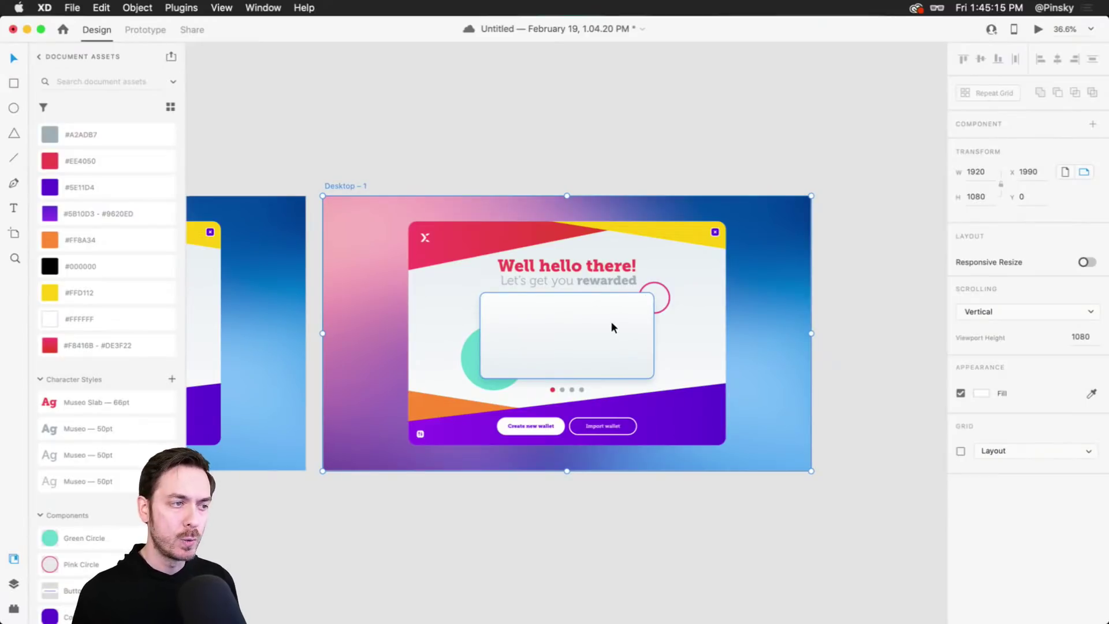
scroll(553, 391, "up", 10)
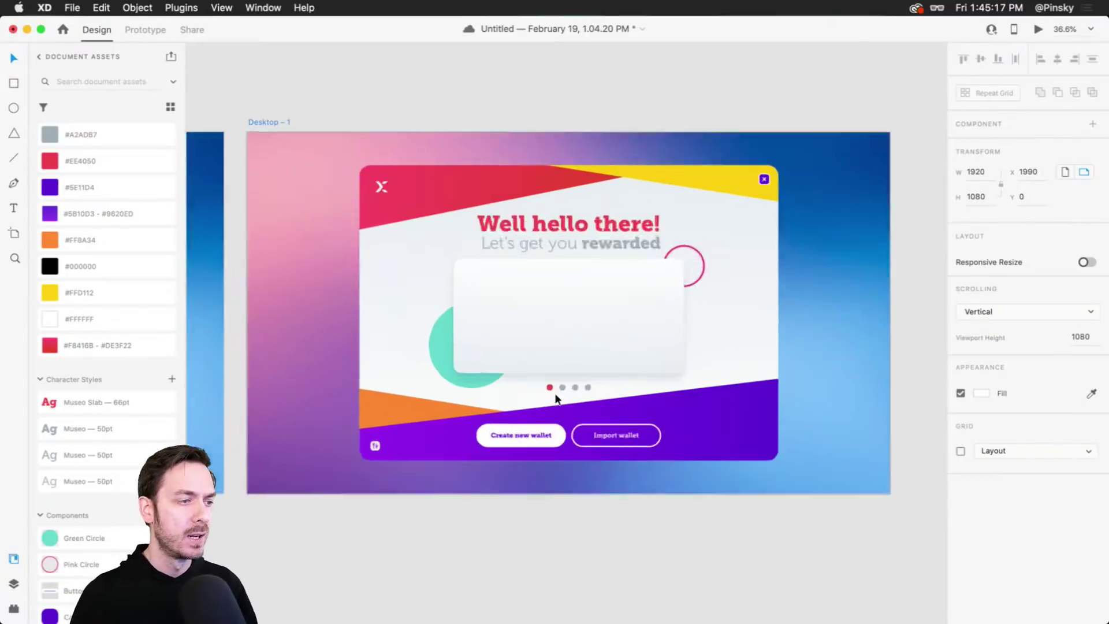
On the duplicated artboard, move the red line to X 941.5 so its cap covers the second pagination dot.
left_click(529, 349)
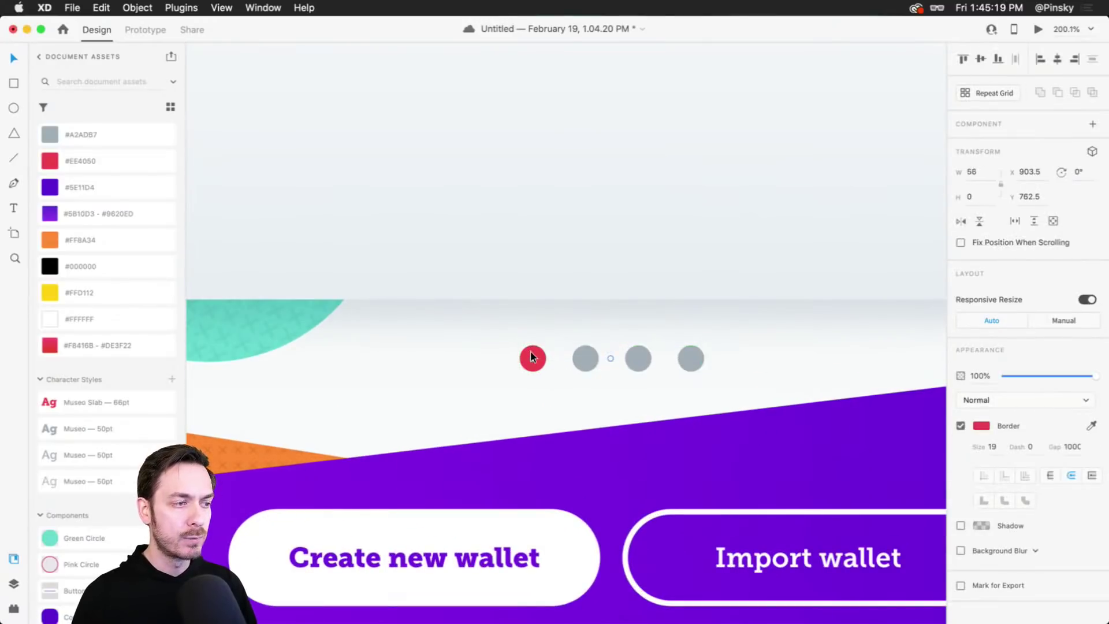
scroll(567, 363, "up", 5)
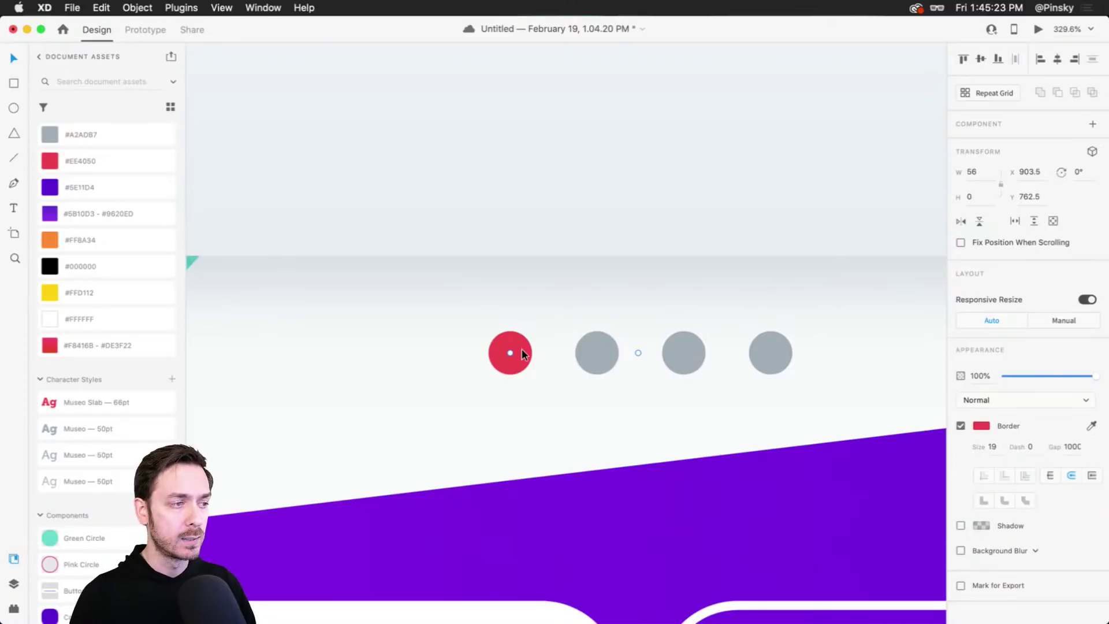
left_click_drag(522, 348, 609, 343)
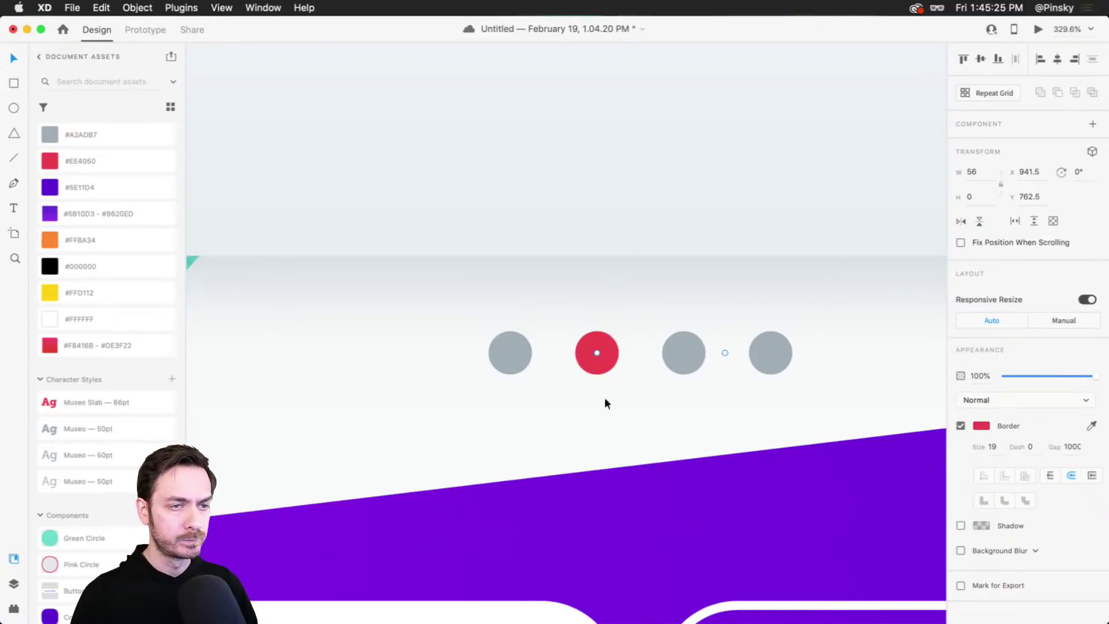
Increase the red line's border dash to 60 on the Desktop – 1 artboard.
left_click(1039, 455)
key("shift+Up")
key("shift+Up")
key("shift+Up")
key("shift+Up")
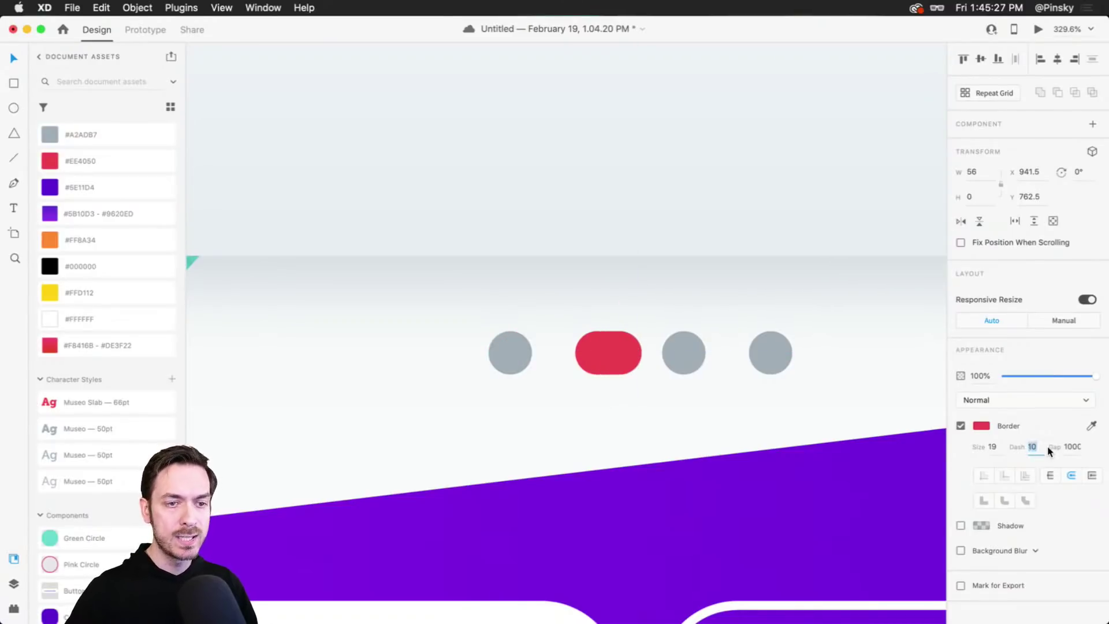
key("shift+Up")
key("shift+Up")
key("shift+Up")
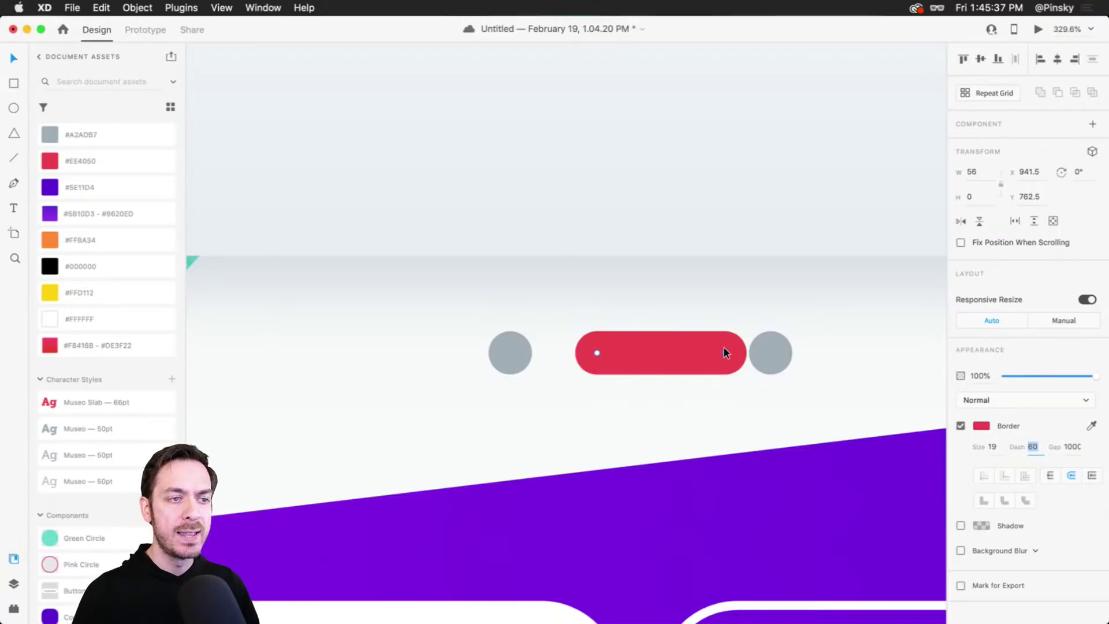
Shorten the red line to zero width so it forms a single round dot over the second pagination dot.
left_click_drag(723, 348, 661, 349)
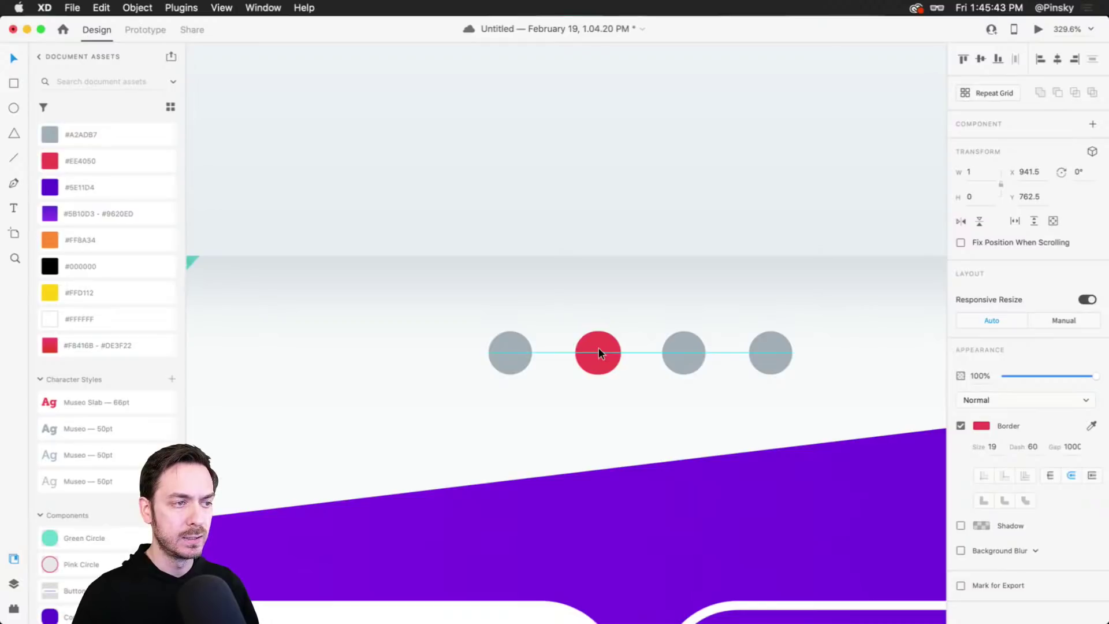
key("Escape")
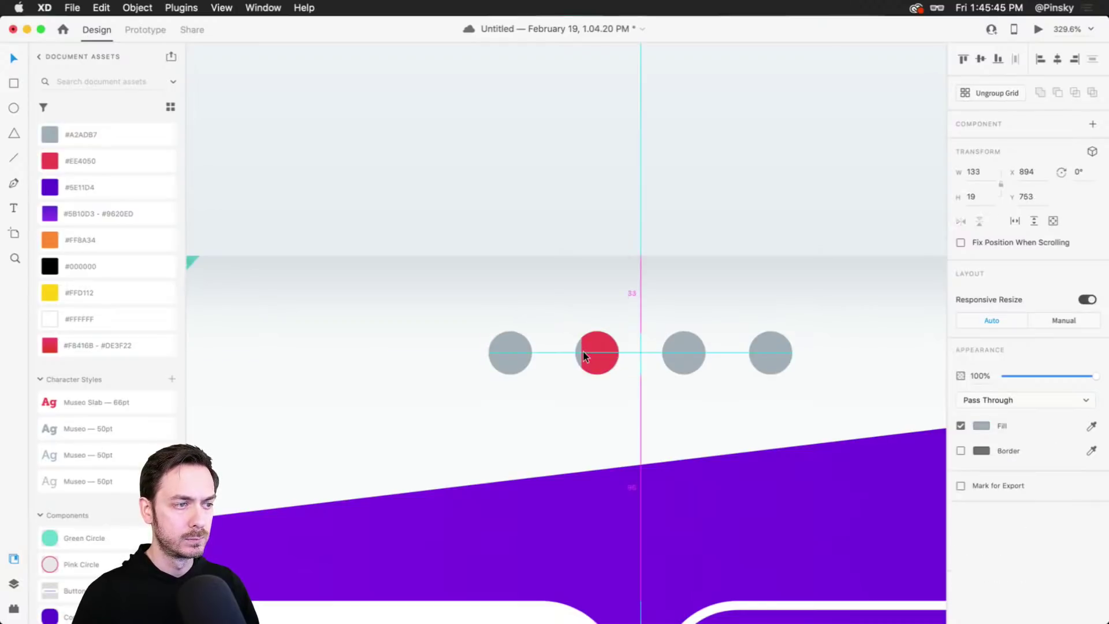
key("Escape")
scroll(599, 350, "down", 10)
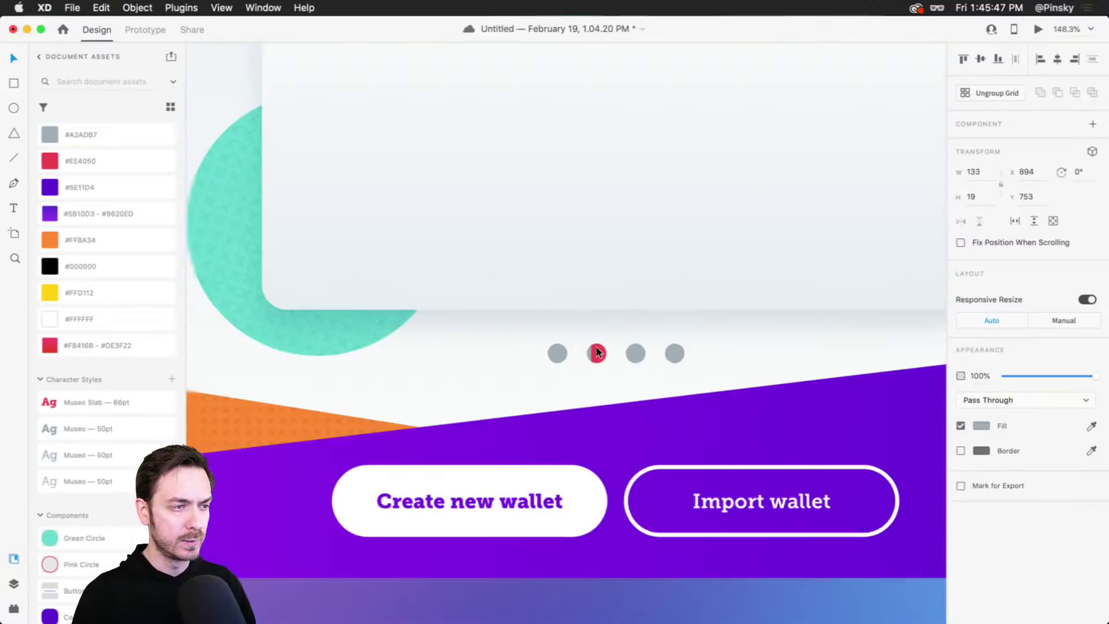
In prototype mode, link the card on the Desktop artboard to the Desktop – 1 artboard.
scroll(602, 406, "down", 10)
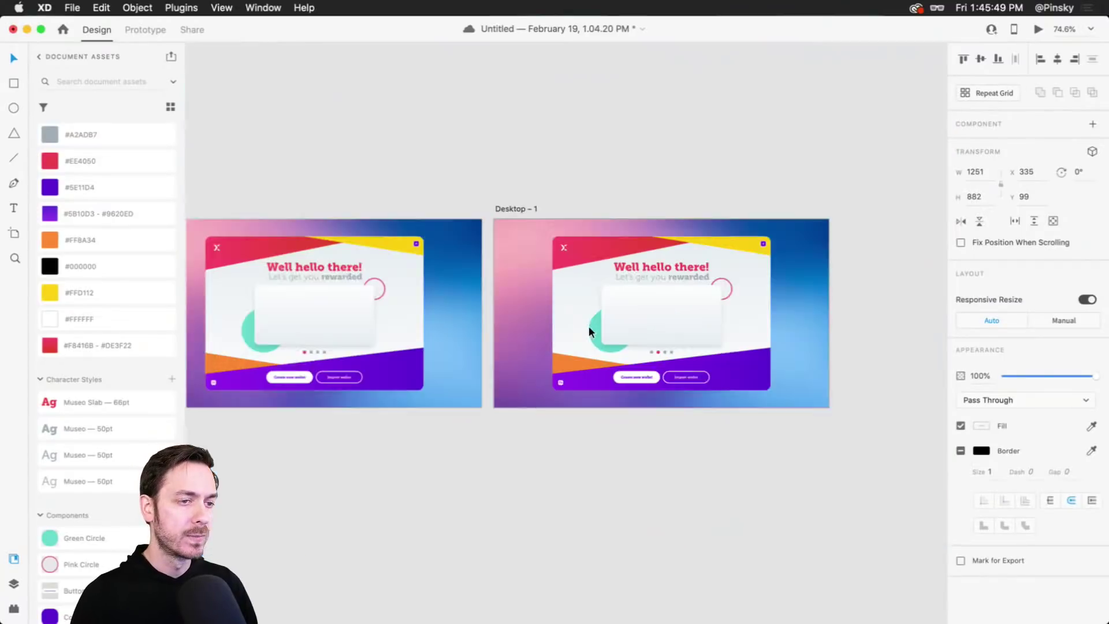
scroll(588, 326, "up", 4)
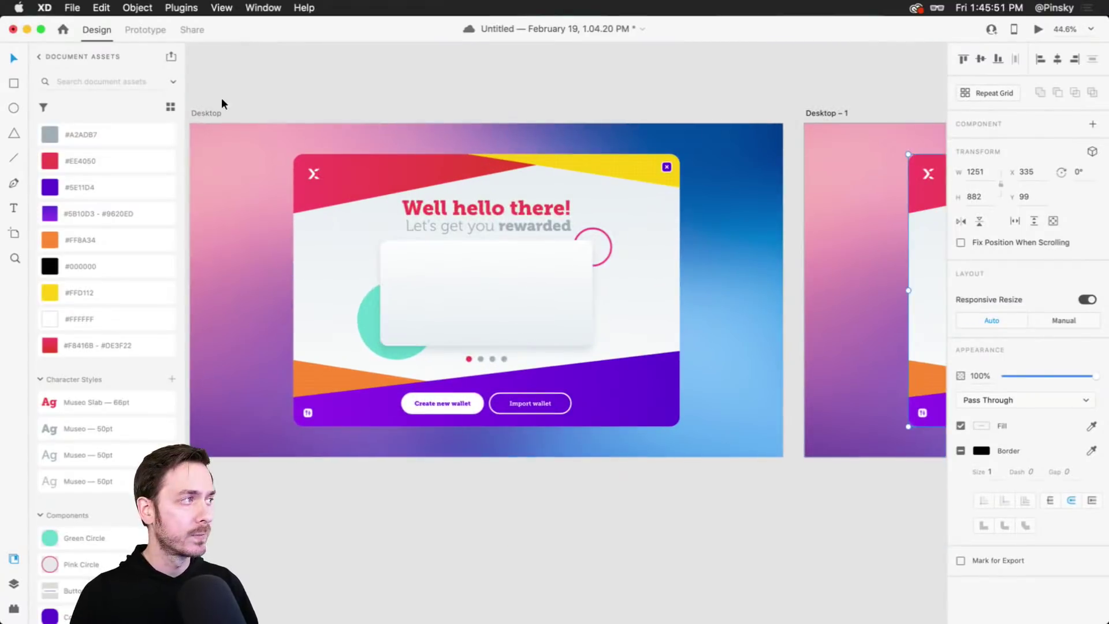
left_click(212, 110)
left_click(145, 29)
left_click(584, 277)
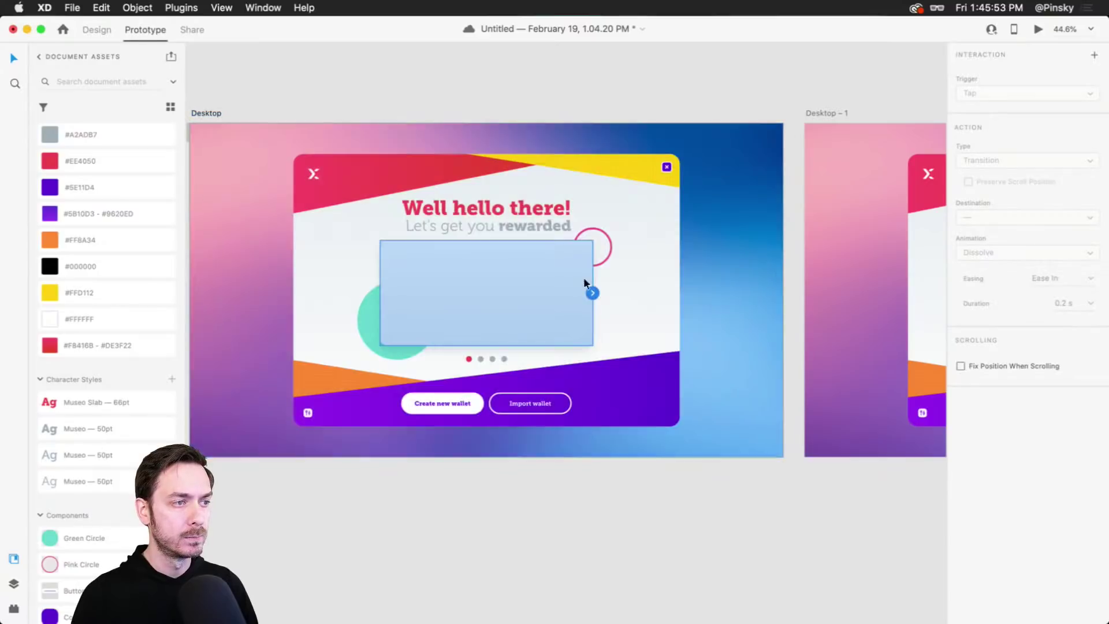
left_click_drag(592, 293, 823, 227)
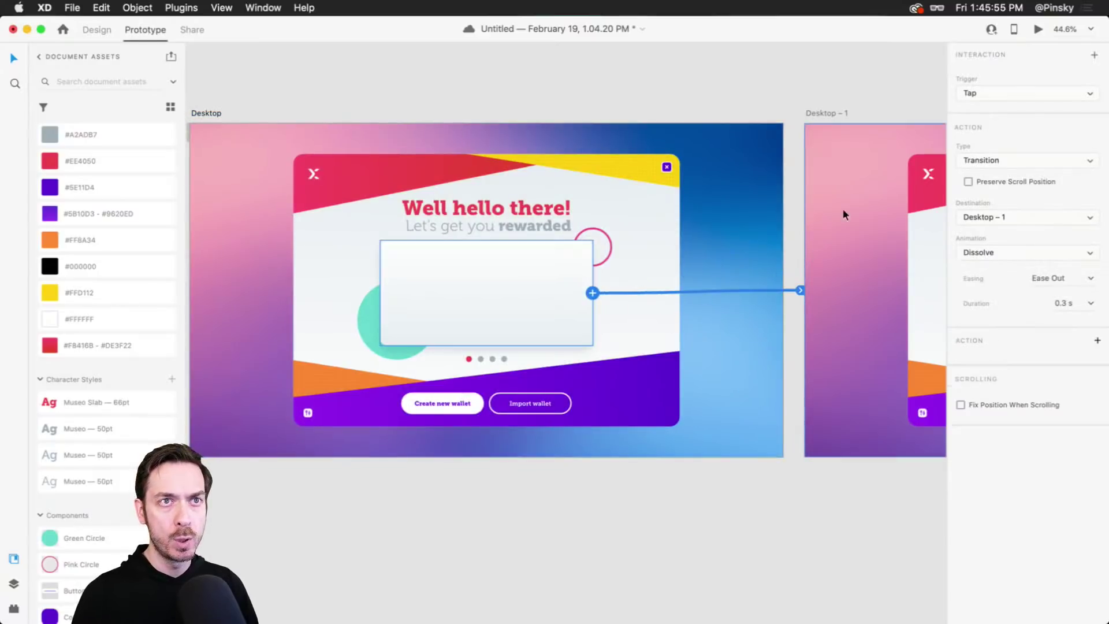
Set the card's tap interaction to Auto-Animate with Ease In-Out easing and a 1 s duration.
left_click(1000, 89)
left_click(1001, 91)
left_click(1009, 162)
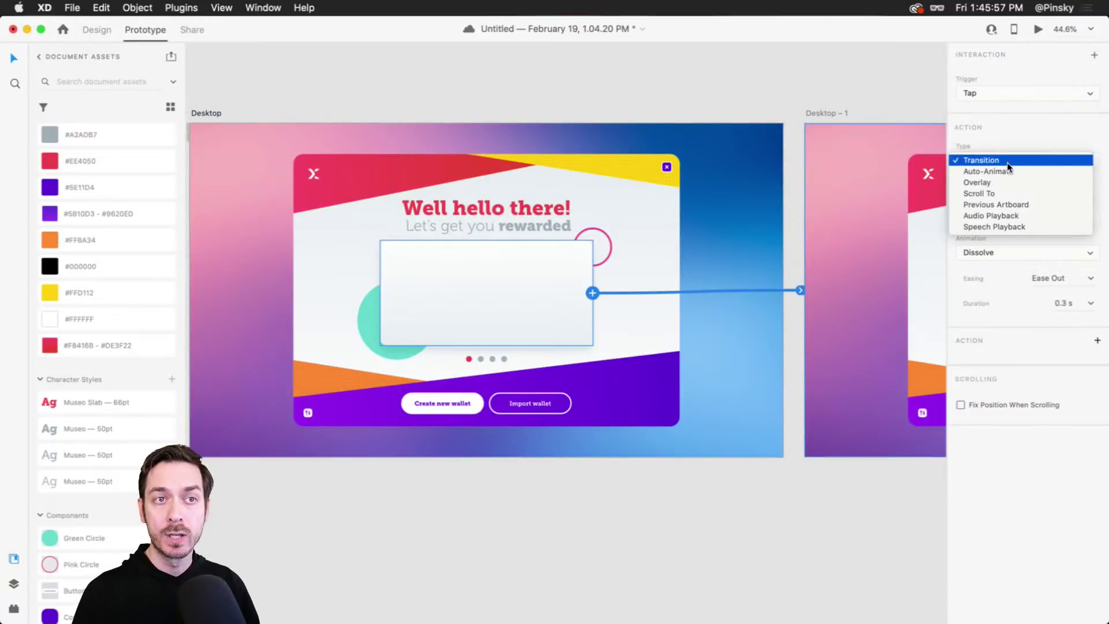
left_click(1013, 172)
left_click(1086, 223)
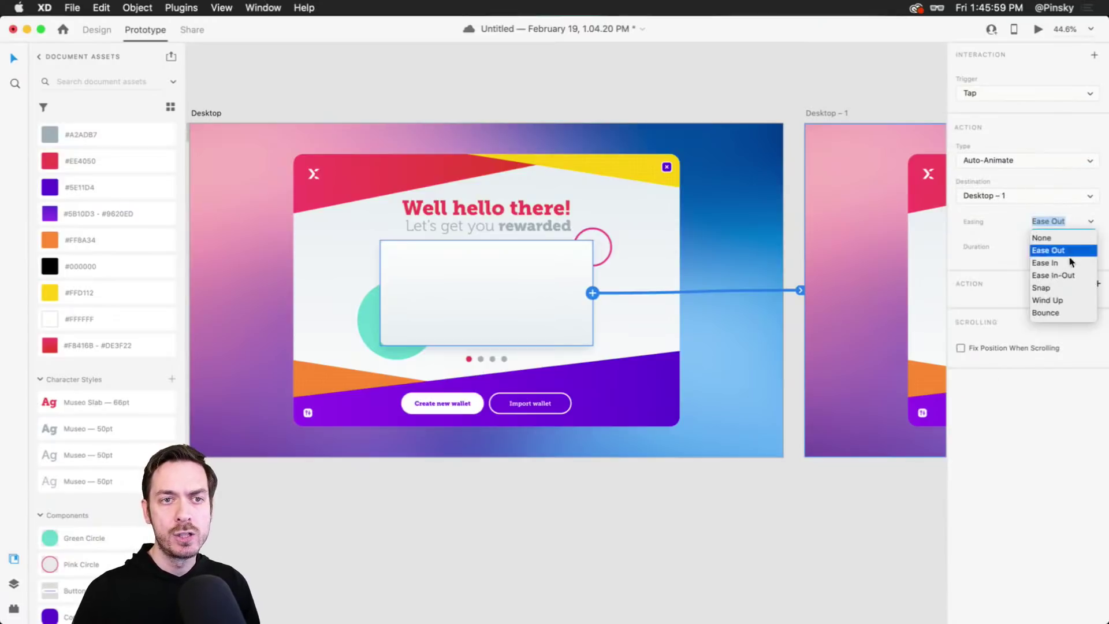
left_click(1061, 275)
left_click(1089, 247)
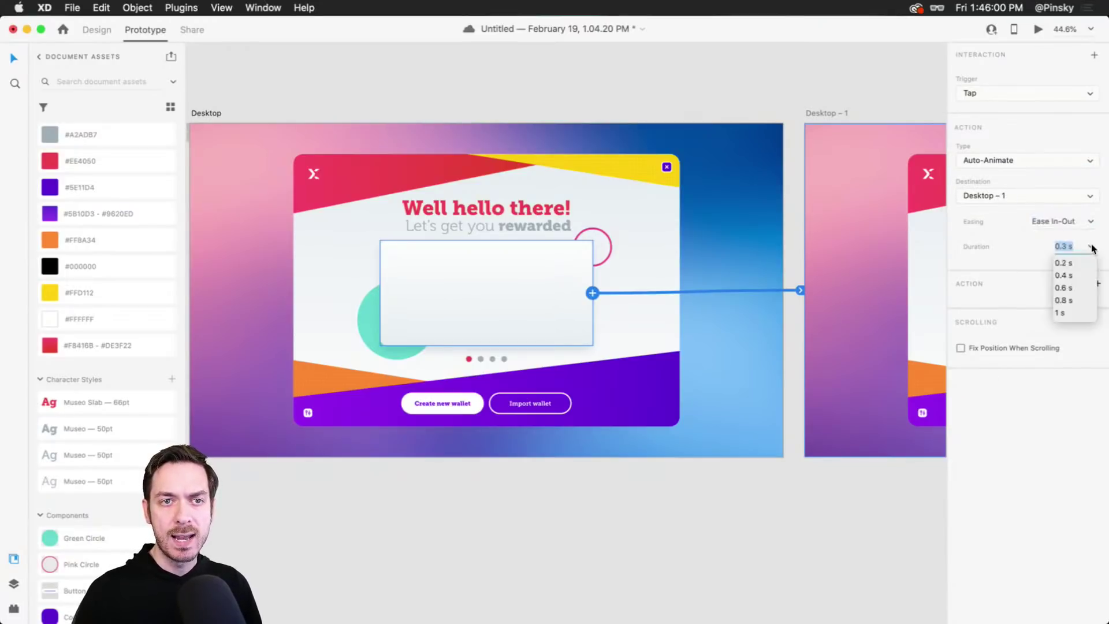
left_click(1062, 313)
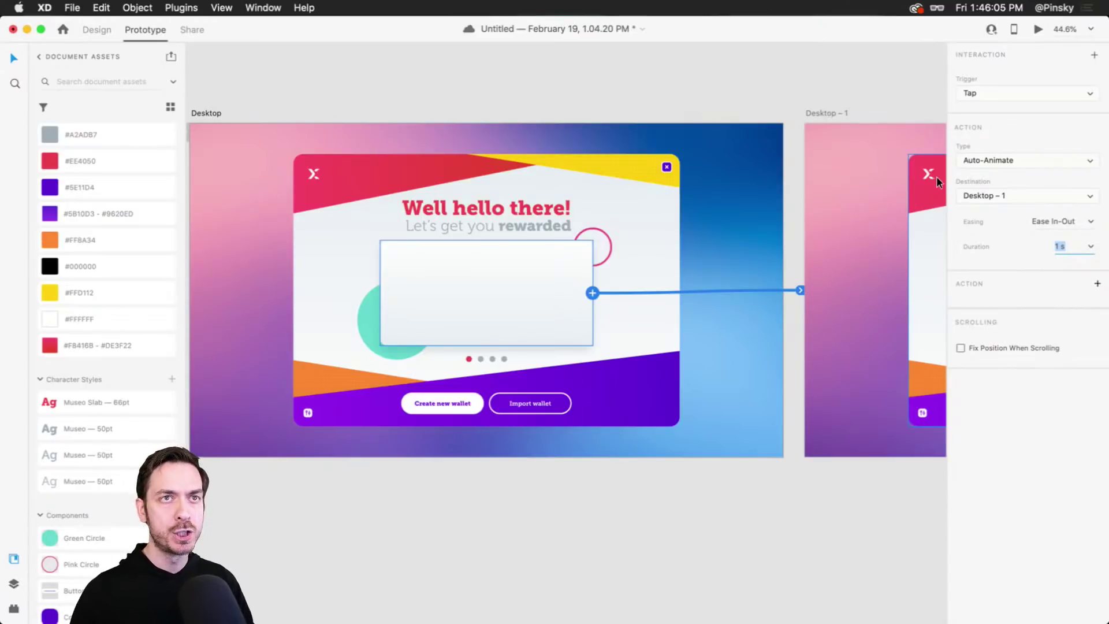
Preview the animated transition from the card, return to design mode and select the Desktop – 1 artboard.
left_click(1039, 29)
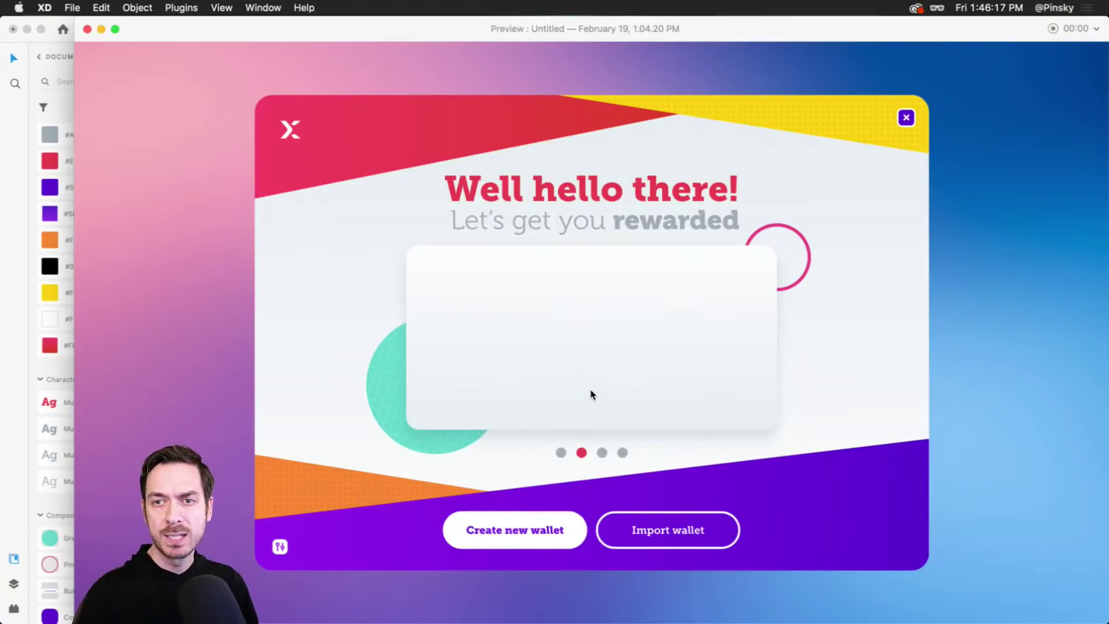
key("super+w")
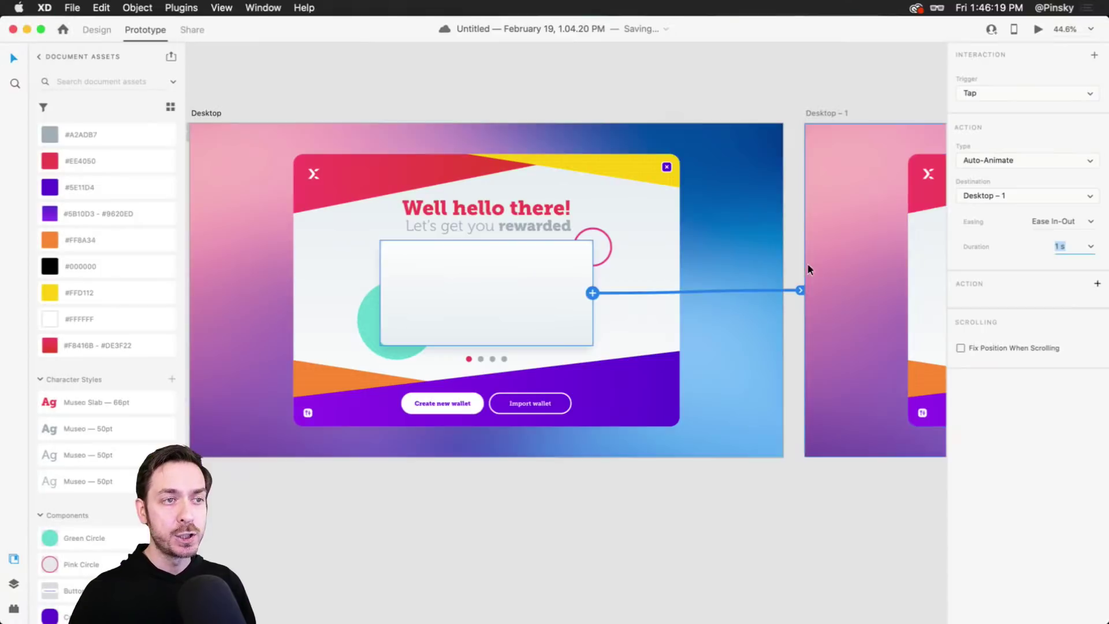
left_click(96, 29)
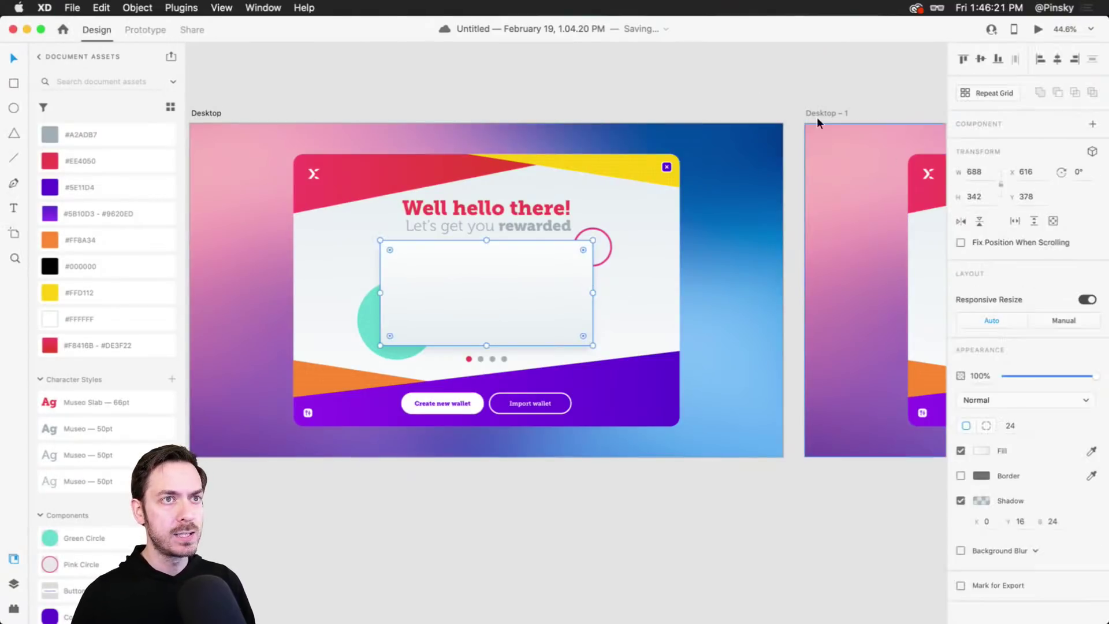
left_click(816, 113)
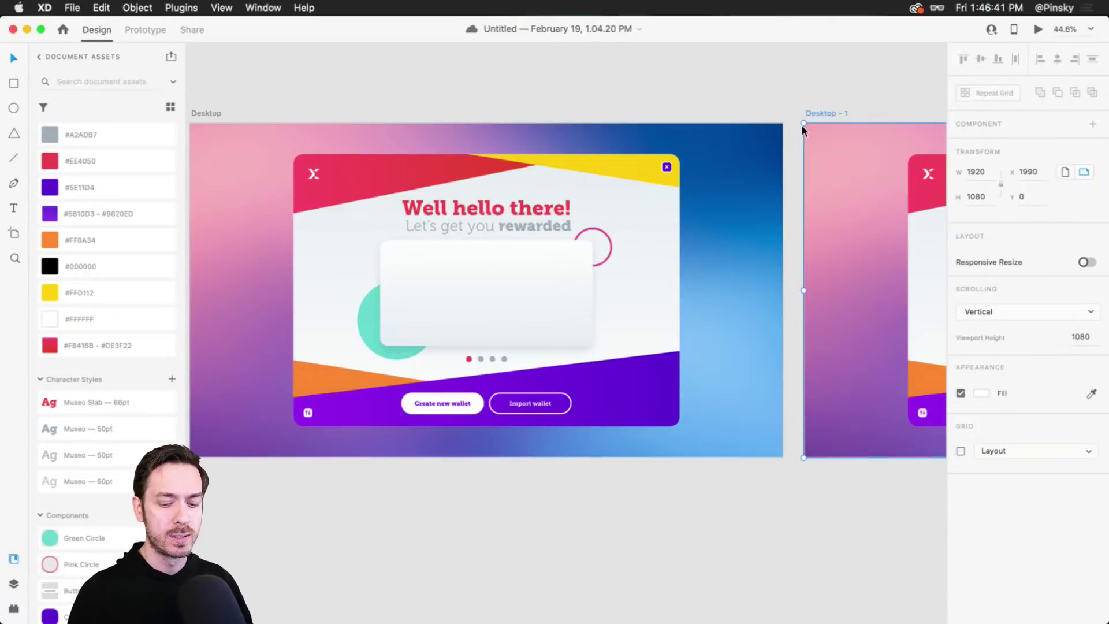
Preview the Desktop artboard again and examine closely how the red pagination dot animates.
left_click(584, 192)
scroll(367, 306, "up", 3)
key("Escape")
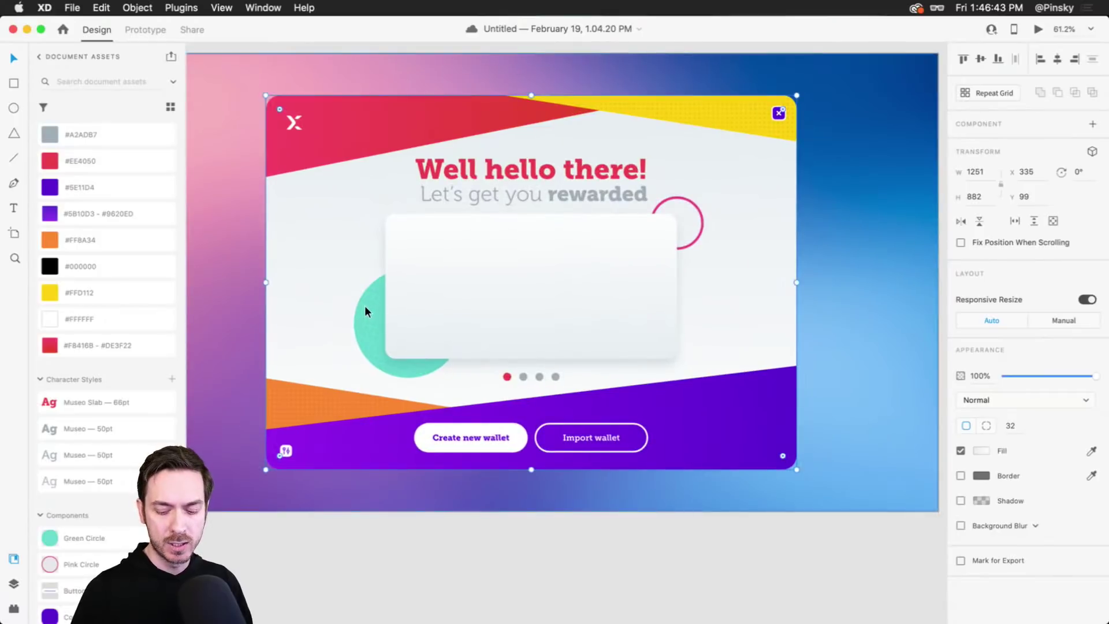
key("super+Return")
left_click_drag(579, 400, 588, 466)
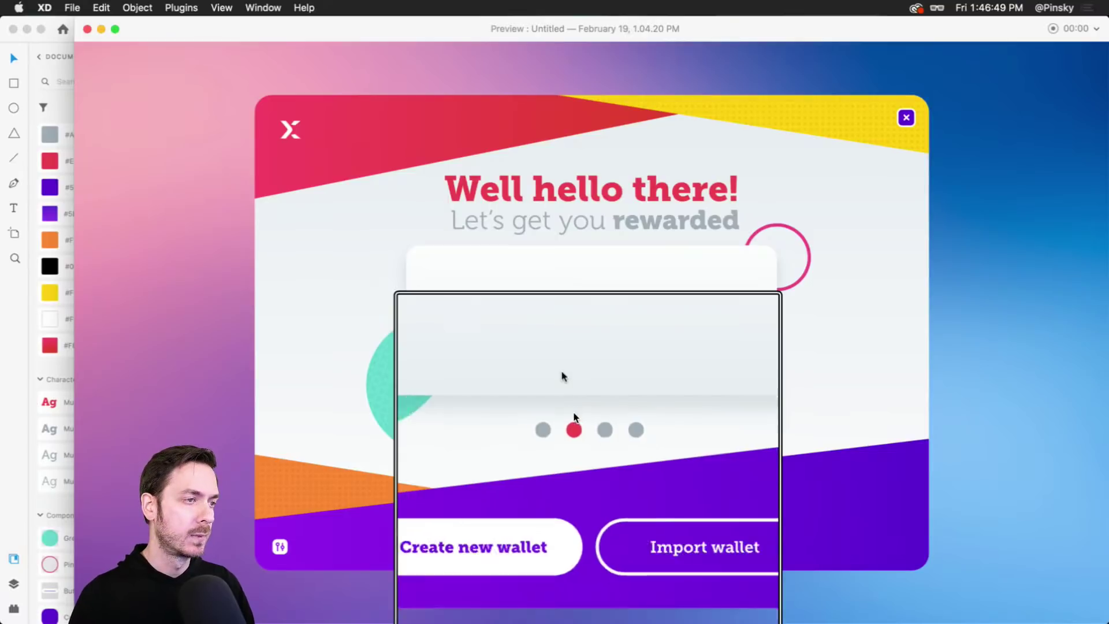
key("super+w")
Duplicate the Desktop – 1 artboard as the third onboarding screen.
scroll(761, 263, "down", 3)
left_click_drag(807, 153, 599, 182)
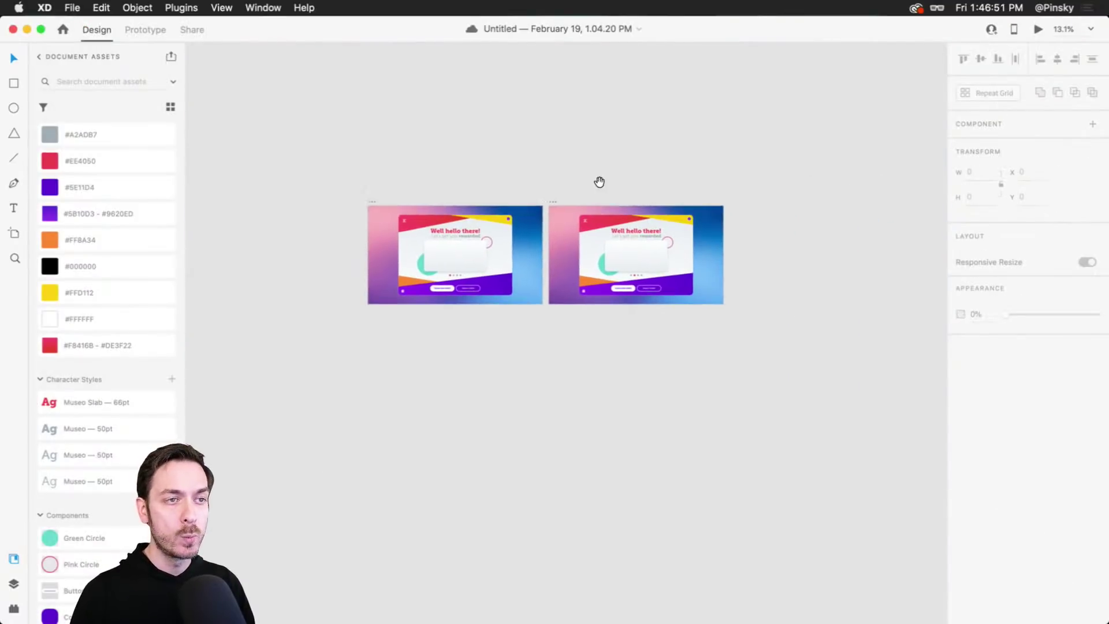
left_click(552, 200)
key("super+d")
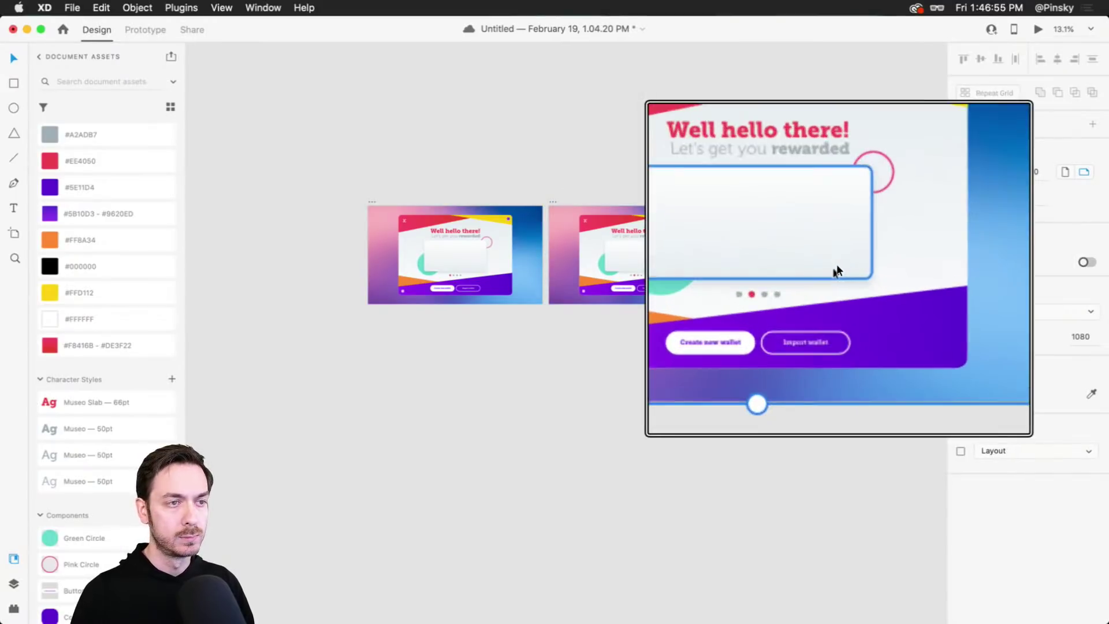
scroll(834, 272, "up", 5)
scroll(835, 269, "up", 6)
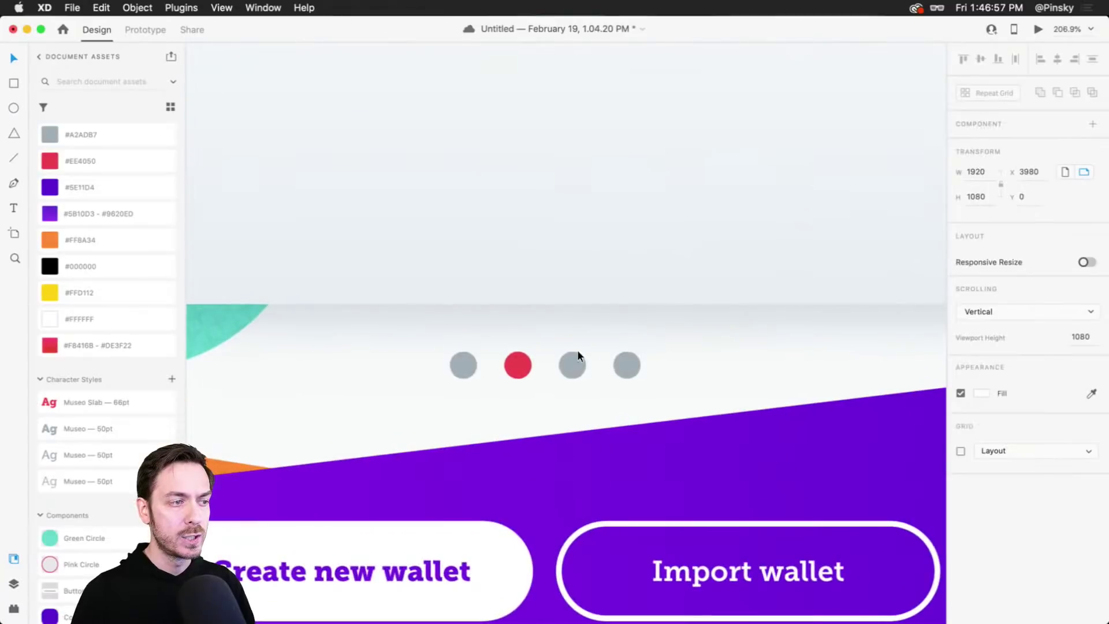
left_click(579, 355)
double_click(514, 365)
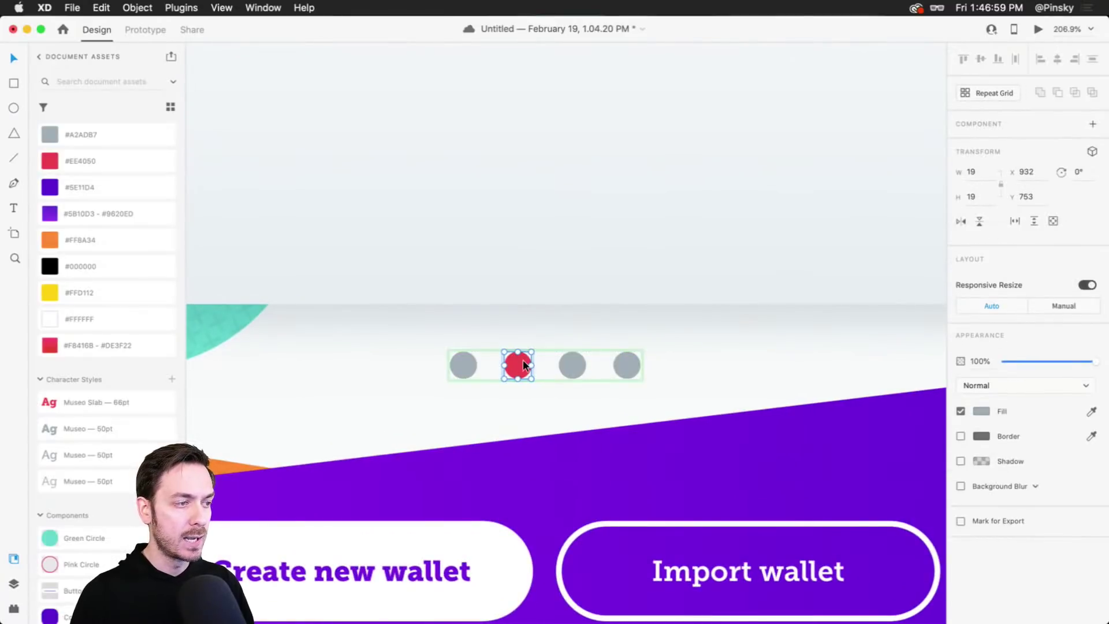
left_click_drag(524, 359, 550, 358)
key("super+z")
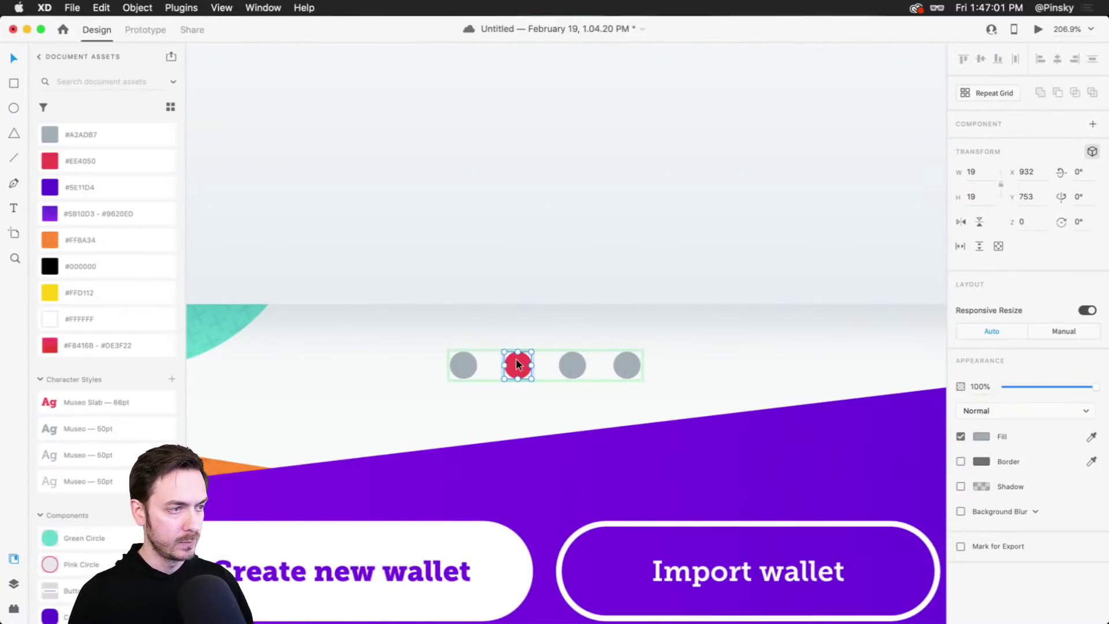
key("super+y")
key("super+z")
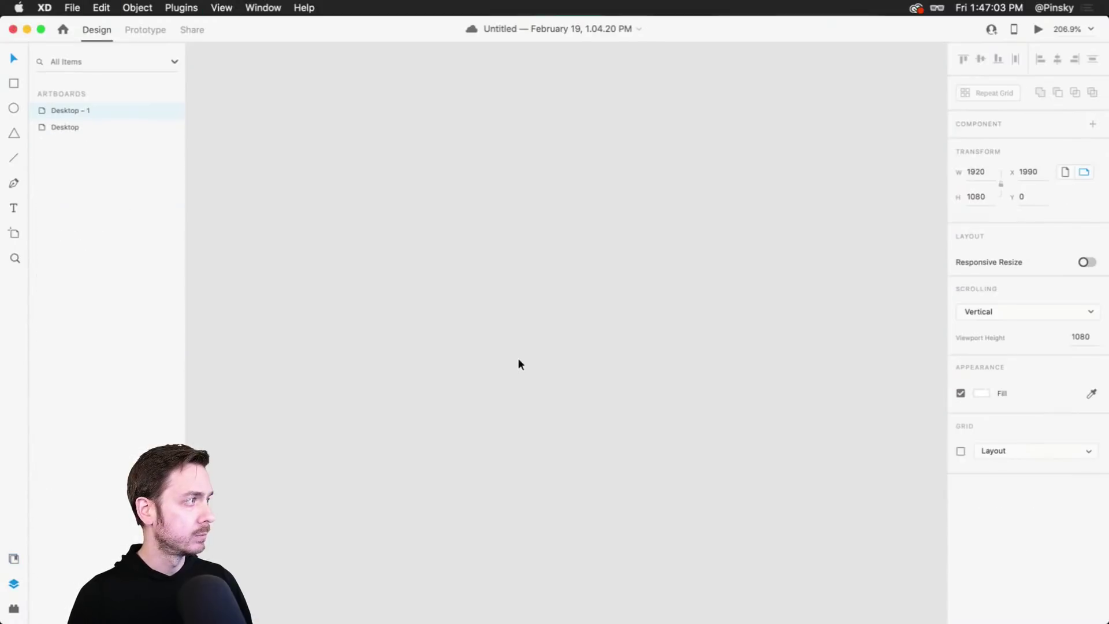
key("super+shift+z")
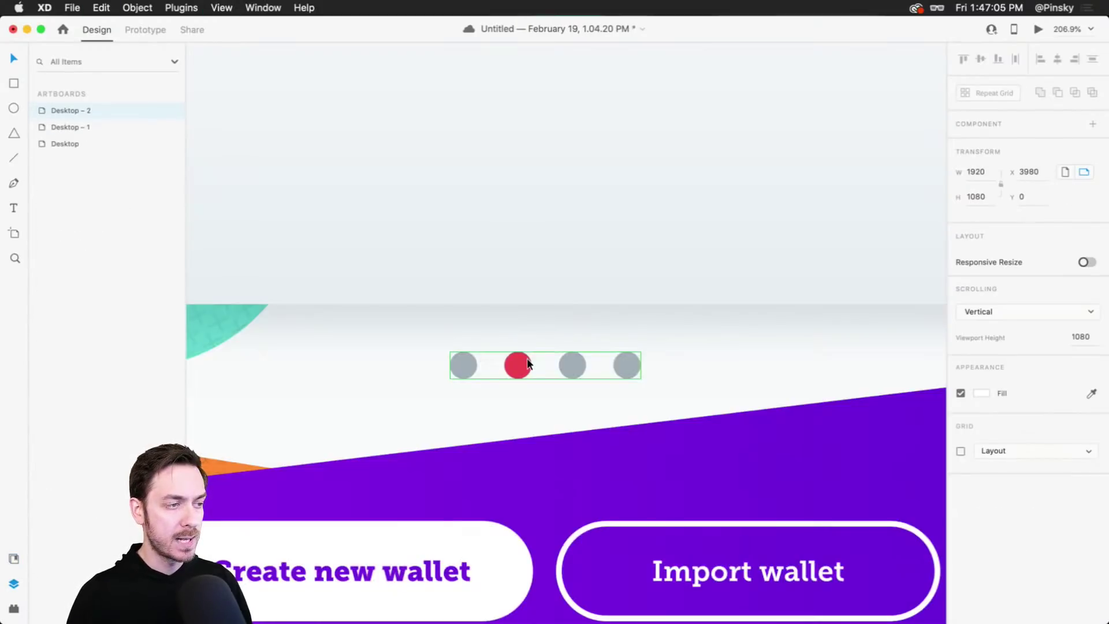
Turn off 3D transforms for Line 2833 on the Desktop – 2 artboard and stretch the line to 72 wide.
left_click(99, 110)
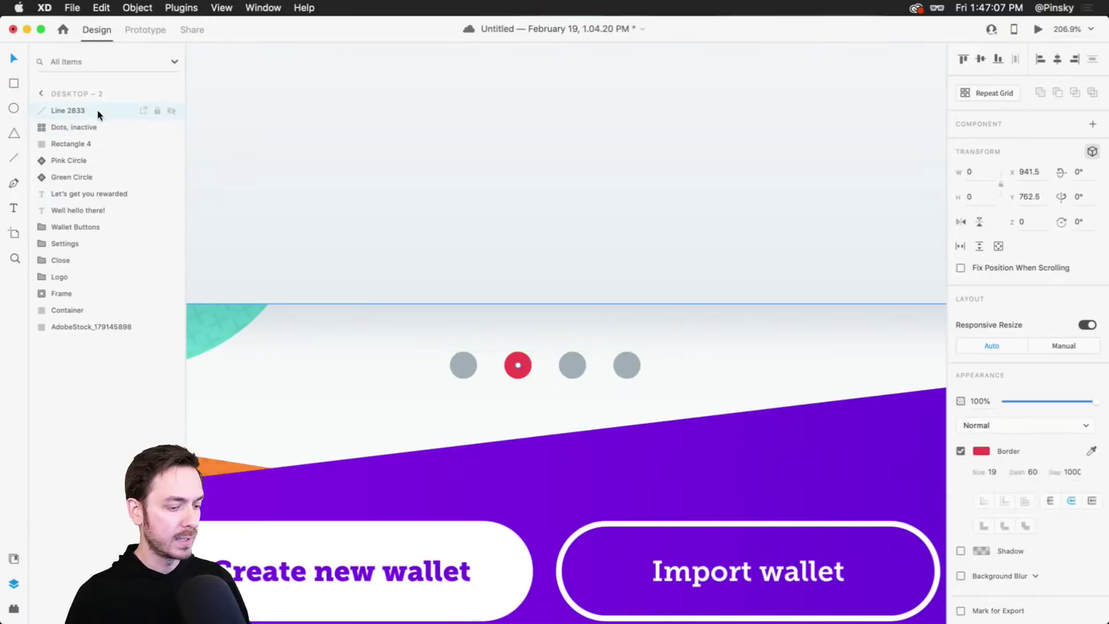
left_click(1092, 151)
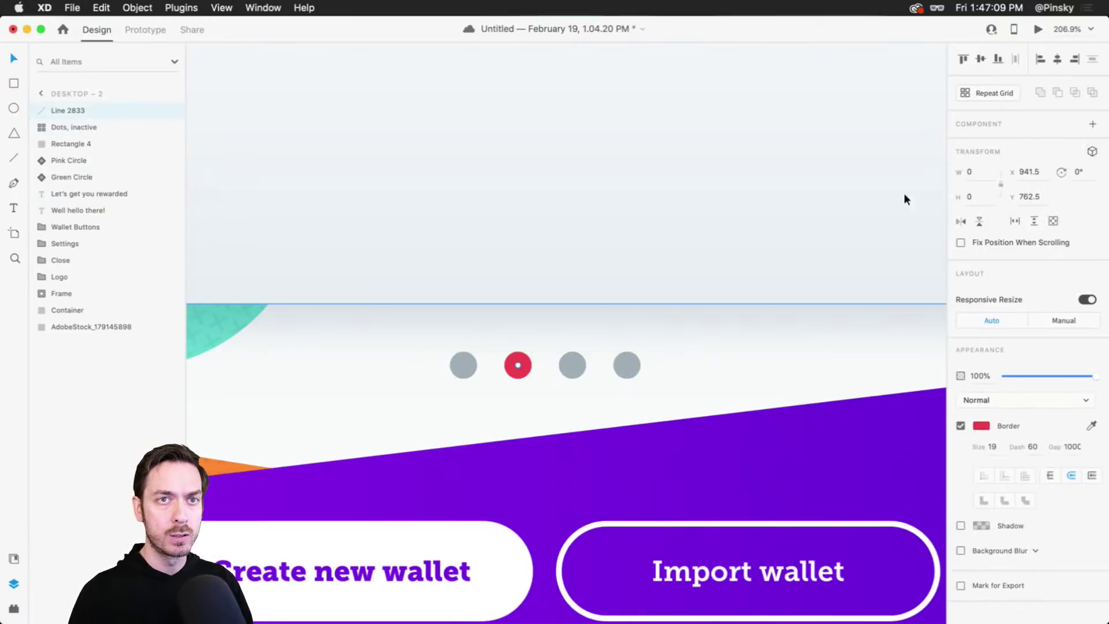
scroll(518, 364, "up", 5)
left_click_drag(515, 355, 705, 353)
Move the red line to X 979.5 over the third pagination dot and set its border dash to 0.
left_click(515, 363)
left_click_drag(526, 363, 637, 362)
left_click(1034, 449)
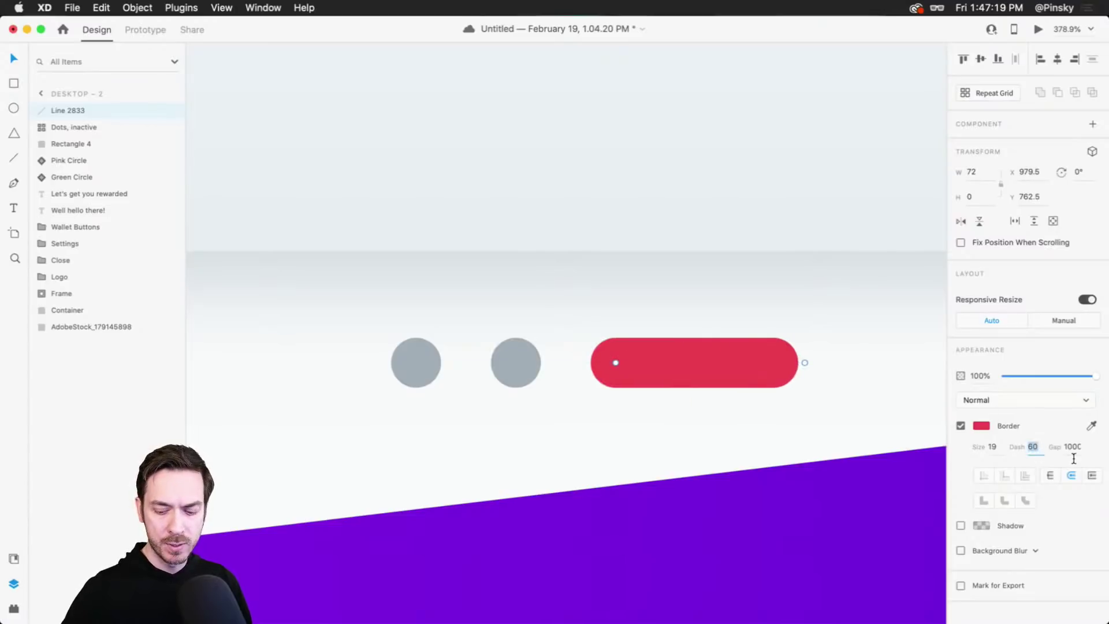
type("0")
key("Return")
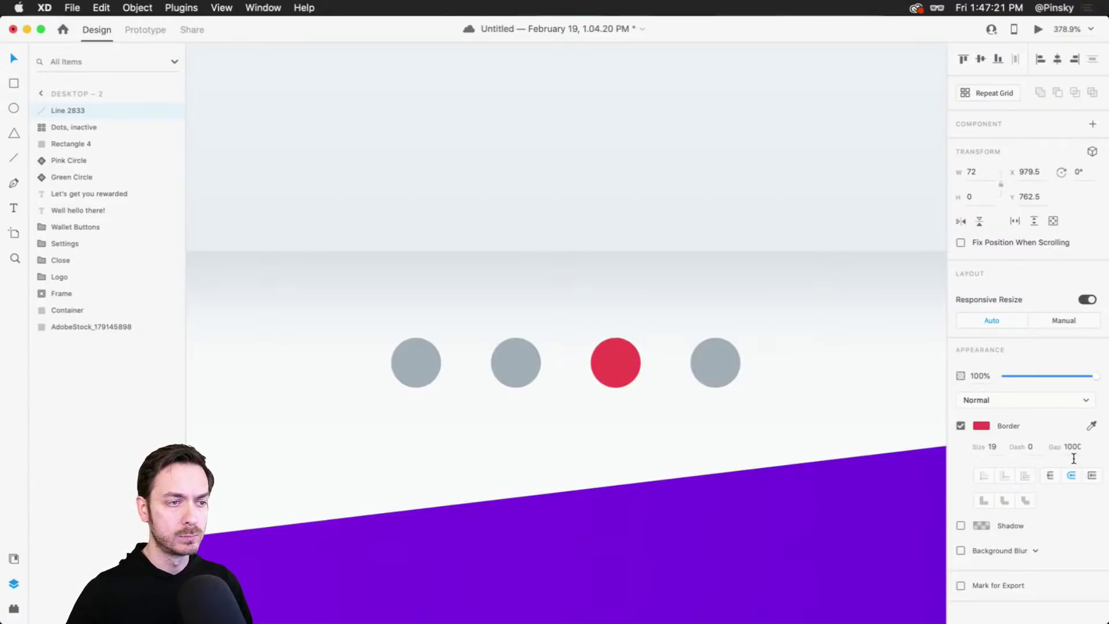
Wire the white card on the Desktop – 1 artboard to Desktop – 2 with a tap-triggered Auto-Animate.
scroll(556, 296, "down", 10)
left_click(553, 286)
scroll(393, 232, "left", 10)
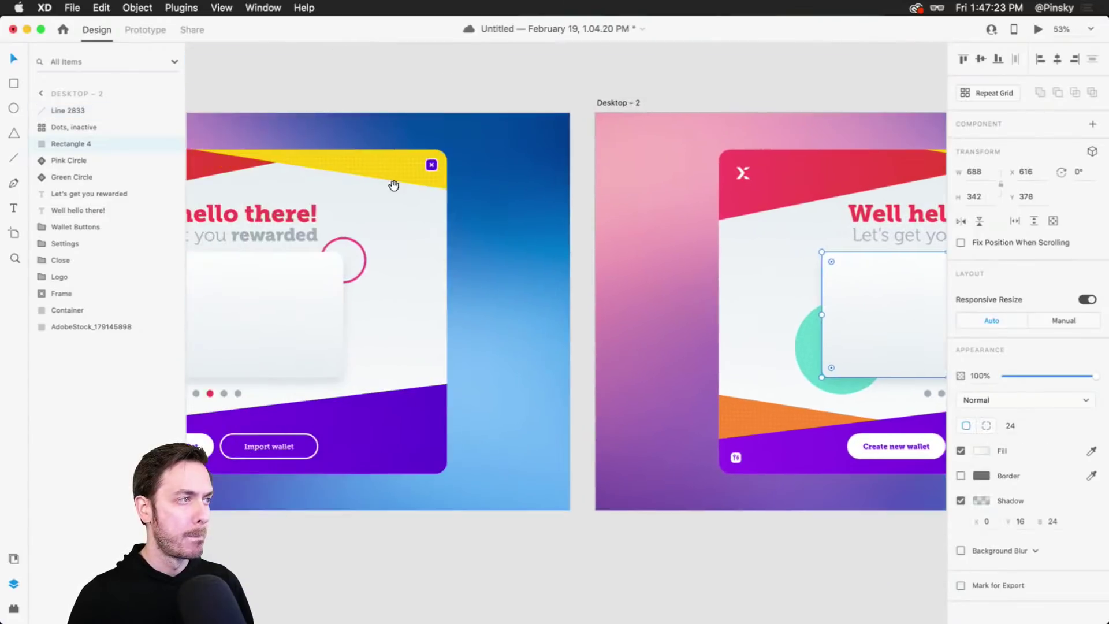
left_click(145, 29)
scroll(490, 231, "left", 10)
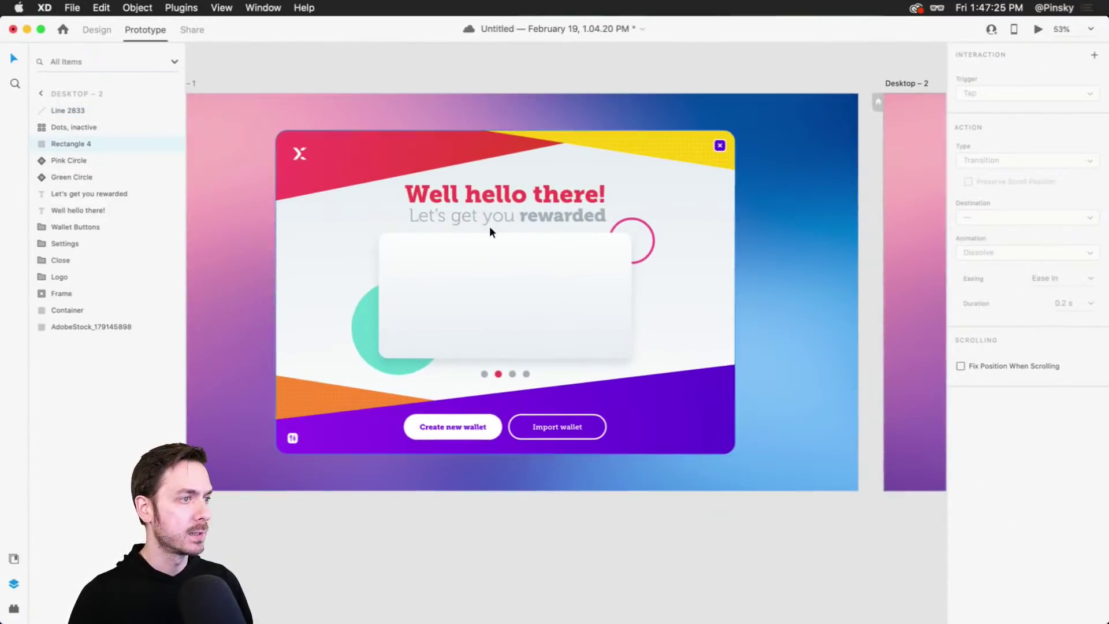
left_click(601, 300)
left_click_drag(631, 293, 910, 289)
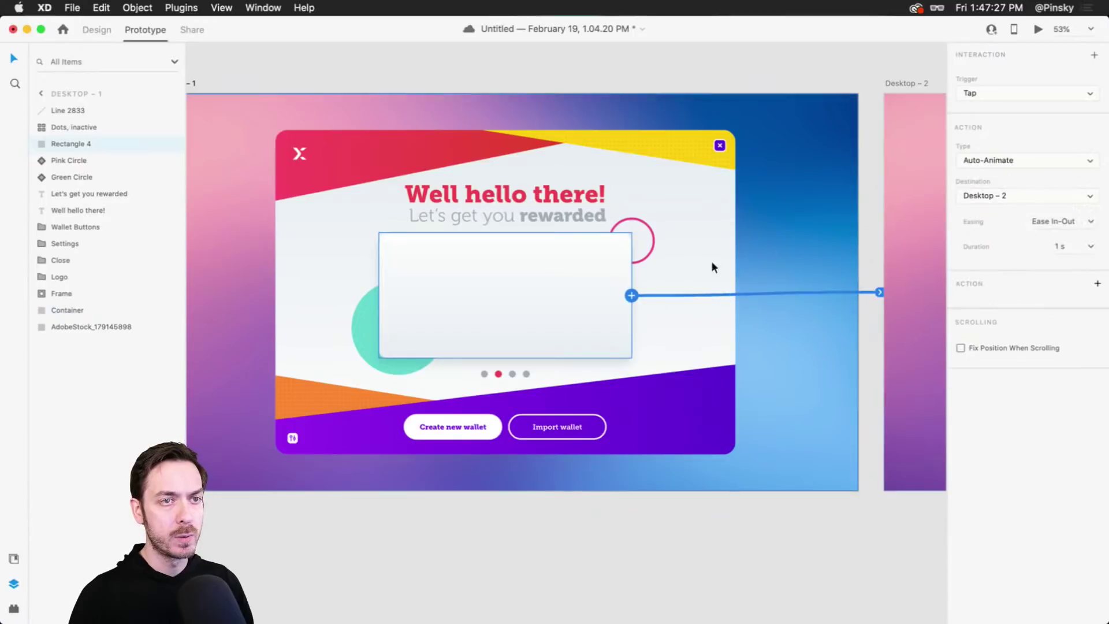
Preview the prototype from the Desktop artboard and examine closely how the red pagination dot moves through the screens.
scroll(430, 266, "right", 5)
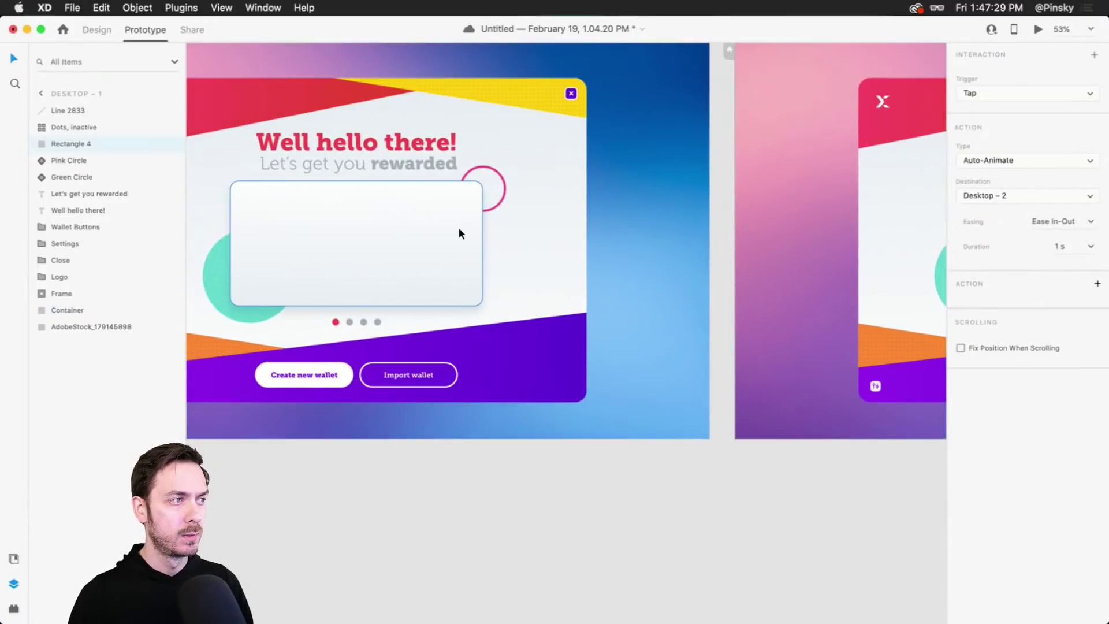
left_click(460, 227)
key("super+Return")
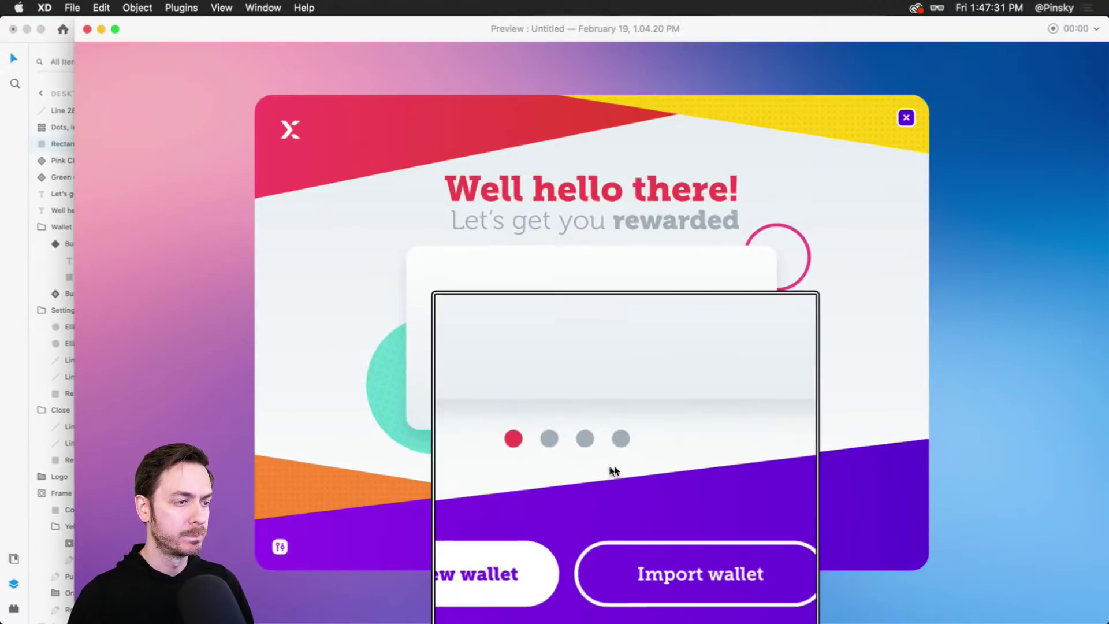
left_click(614, 471)
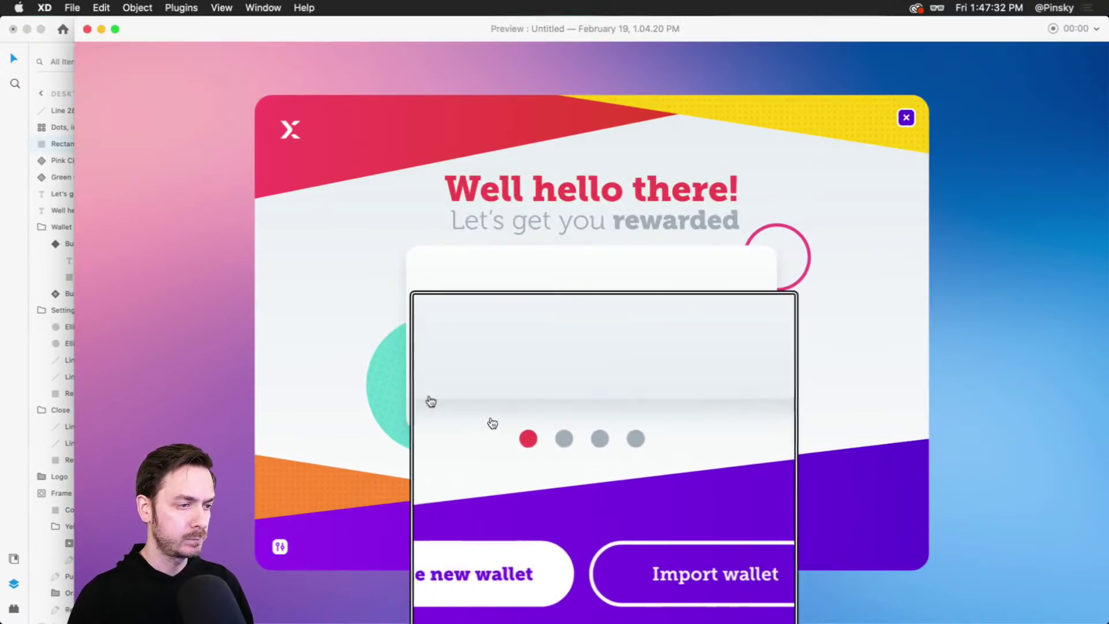
left_click(610, 395)
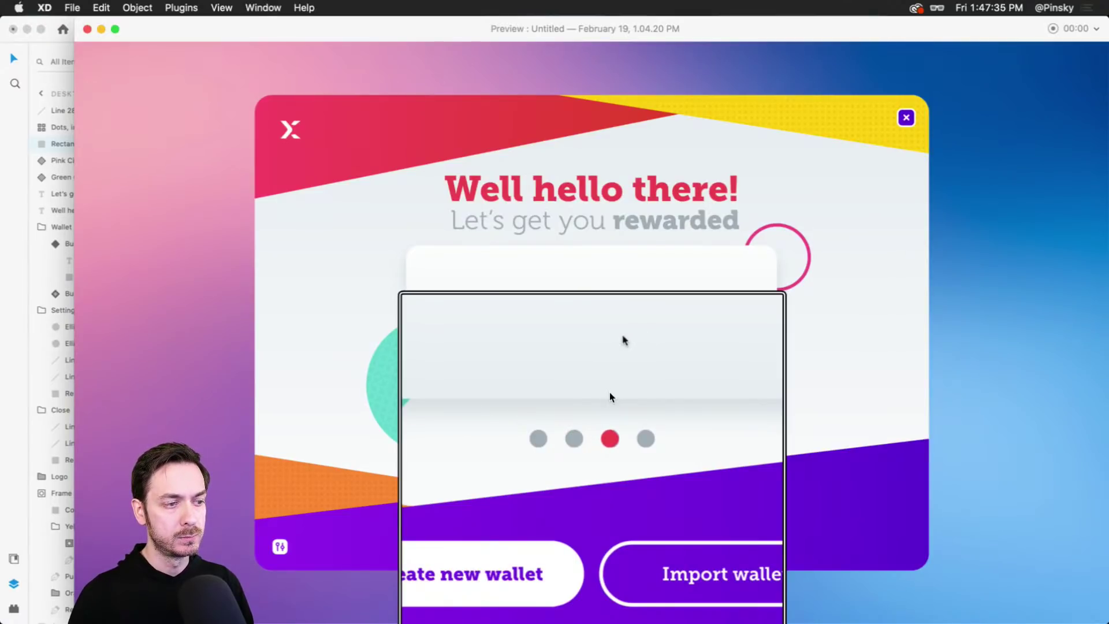
key("super+w")
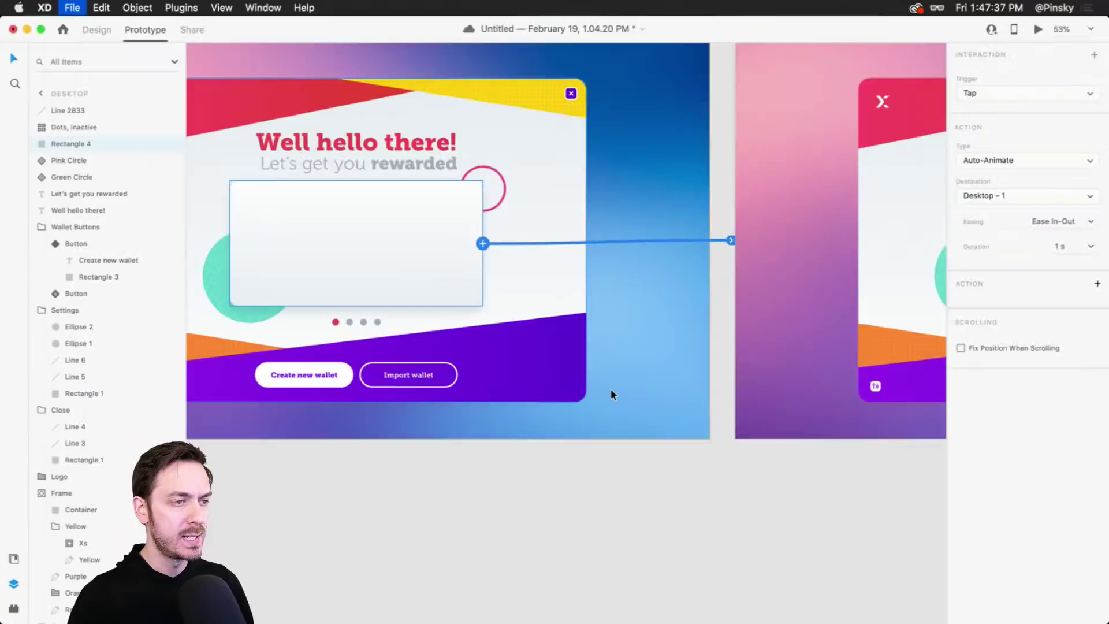
Shorten the red line on Desktop – 2 to 50 wide, with its start at X 929.5.
left_click(736, 377)
scroll(736, 376, "up", 5)
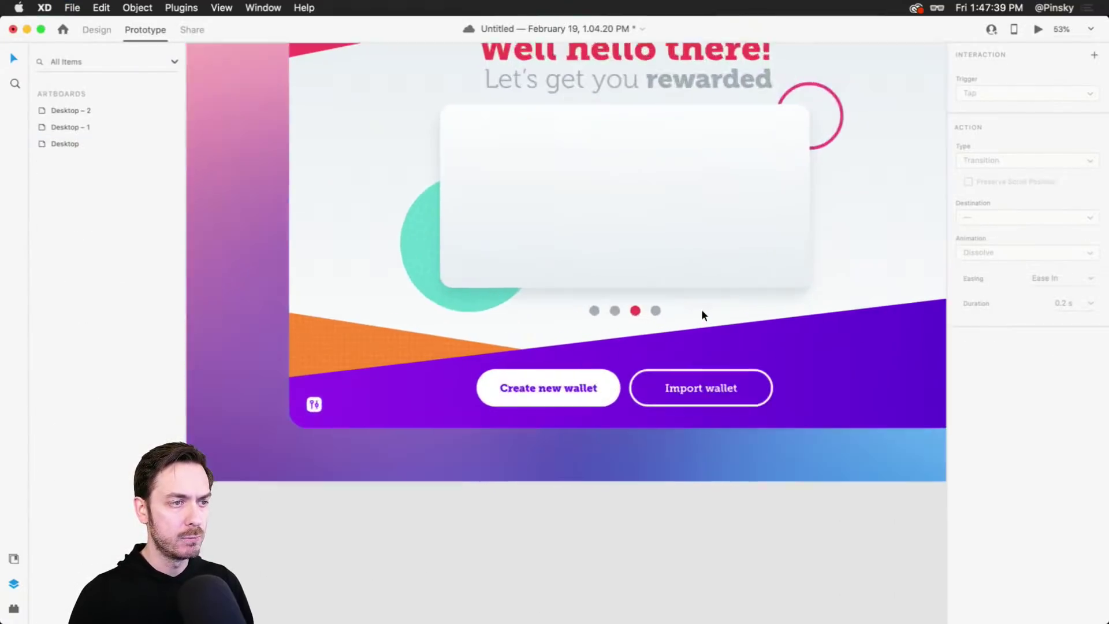
scroll(702, 315, "up", 2)
left_click(612, 307)
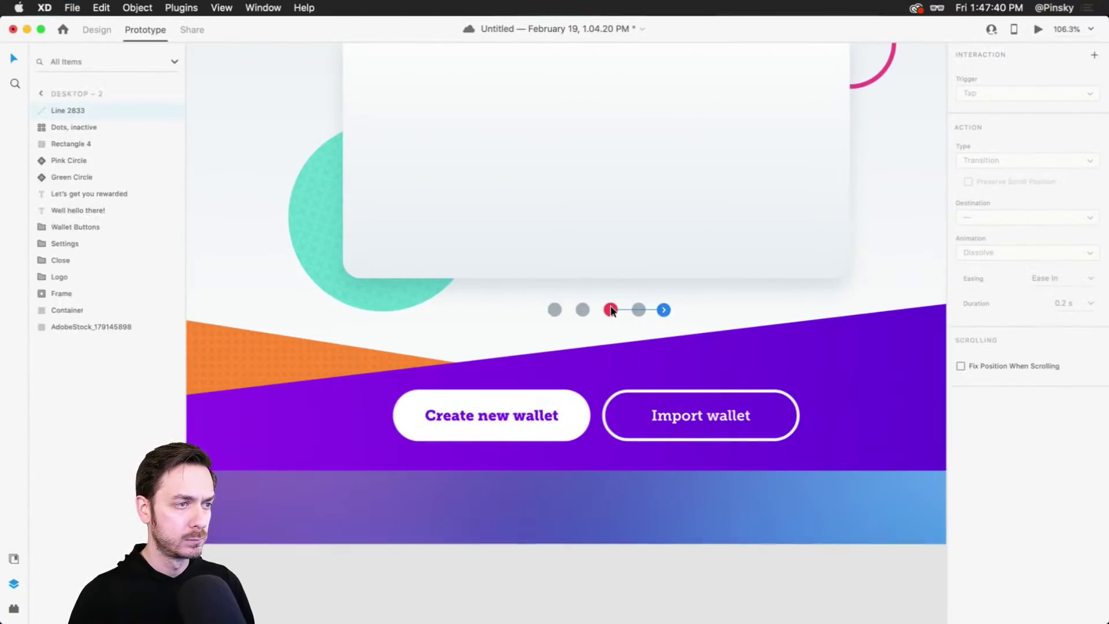
left_click(96, 28)
left_click_drag(664, 310, 573, 304)
key("super+0")
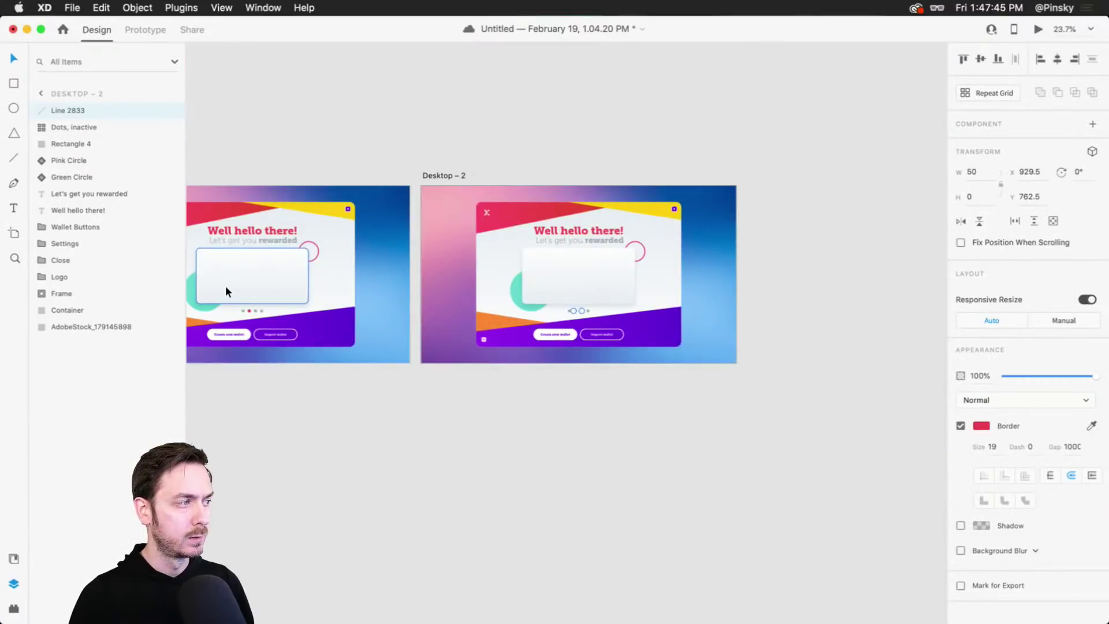
Preview the Desktop – 1 artboard and check the red dot's animation to the third screen.
left_click(226, 290)
key("super+Return")
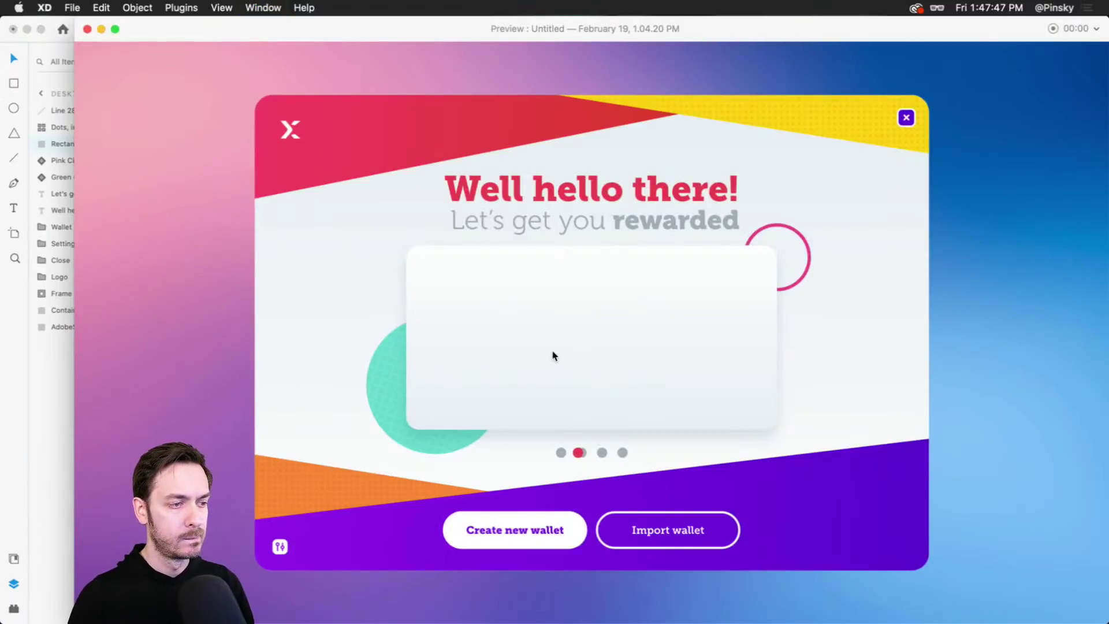
key("super+w")
Undo the red line edits on Desktop – 2 and the duplication that made this third artboard.
scroll(571, 320, "up", 3)
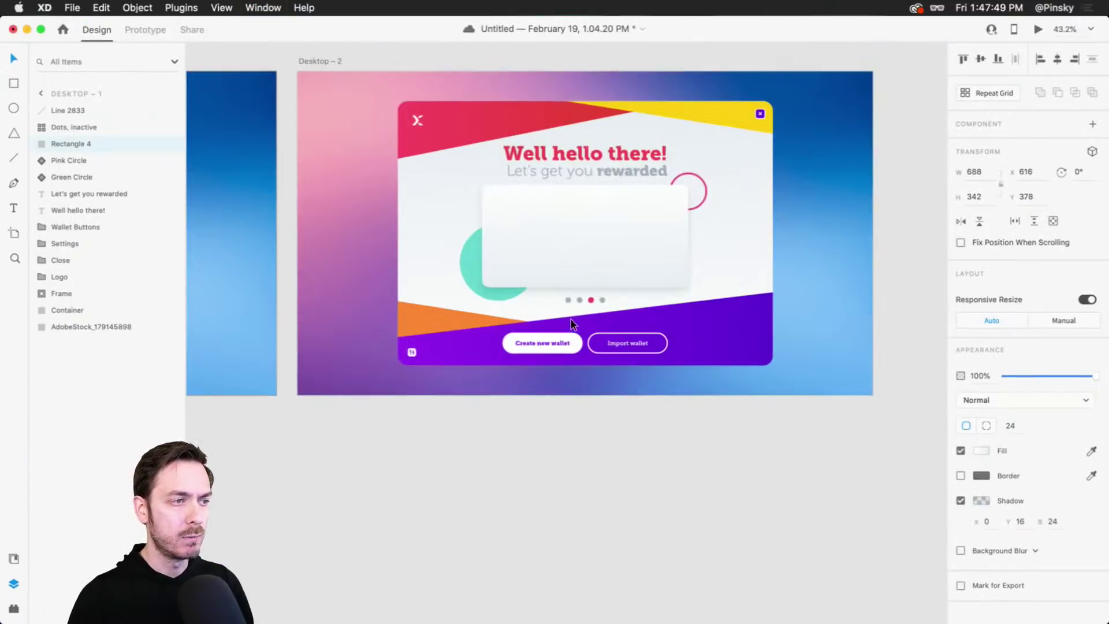
left_click(571, 320)
key("super+z")
key("super+z")
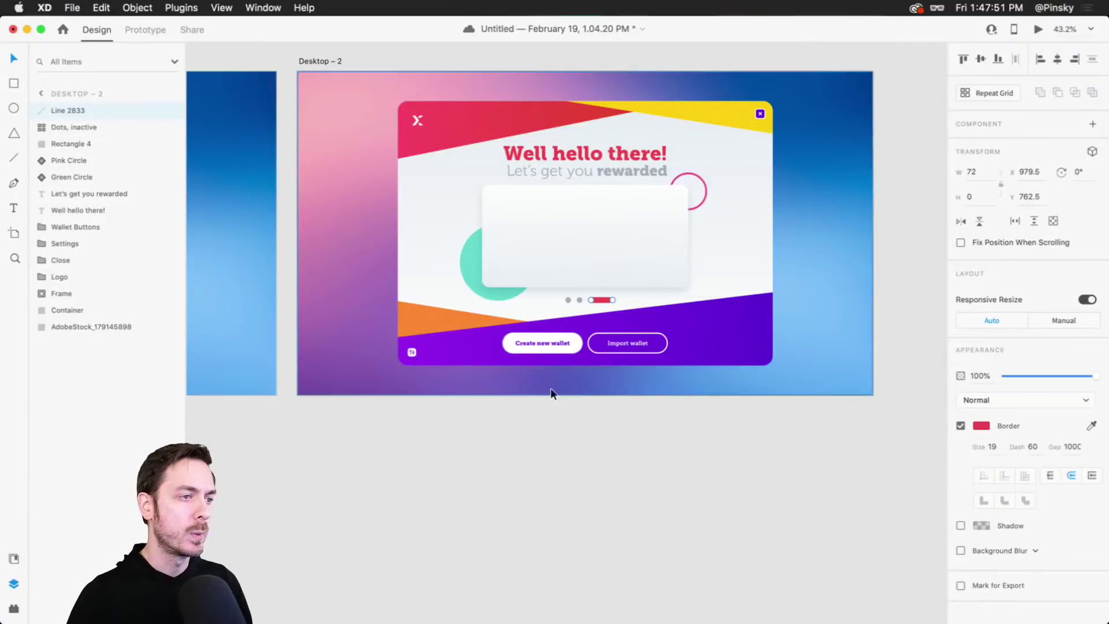
scroll(653, 398, "left", 10)
key("super+z")
key("super+z")
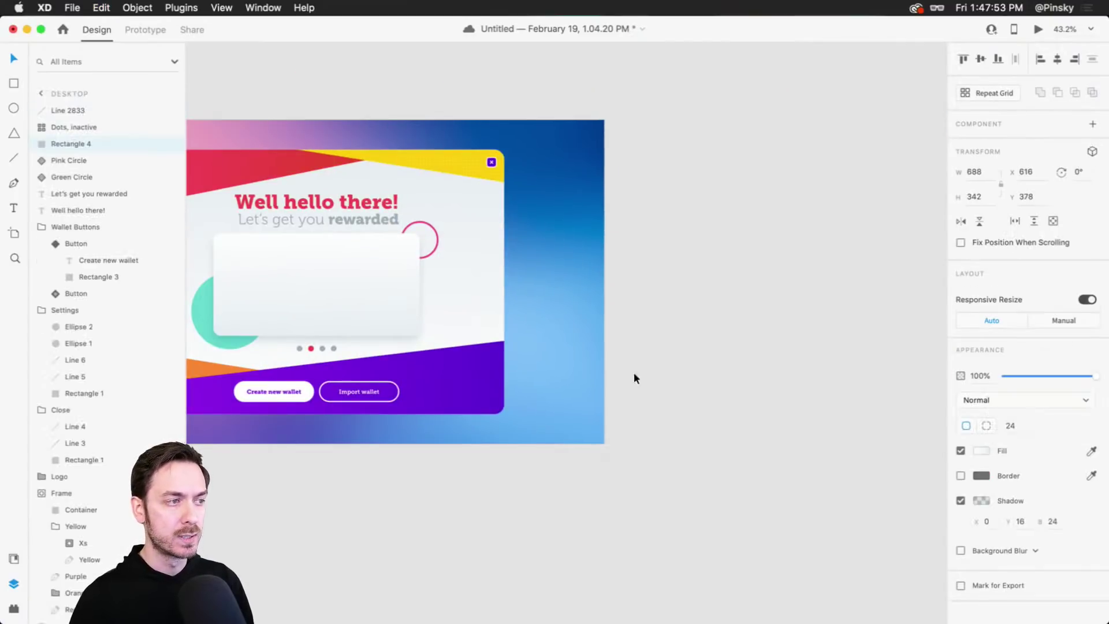
Undo further back past the Desktop – 1 duplication, leaving only the Desktop artboard with its red line as a dot.
scroll(634, 373, "right", 5)
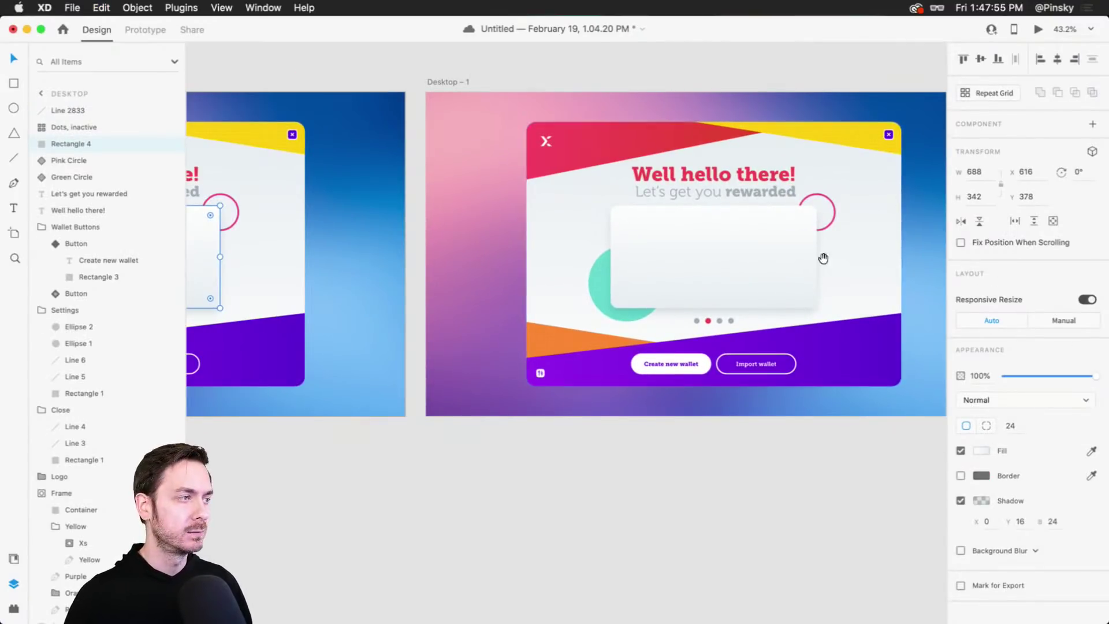
scroll(768, 254, "left", 5)
key("super+z")
key("super+z")
key("super+z")
key("super+z")
key("super+z")
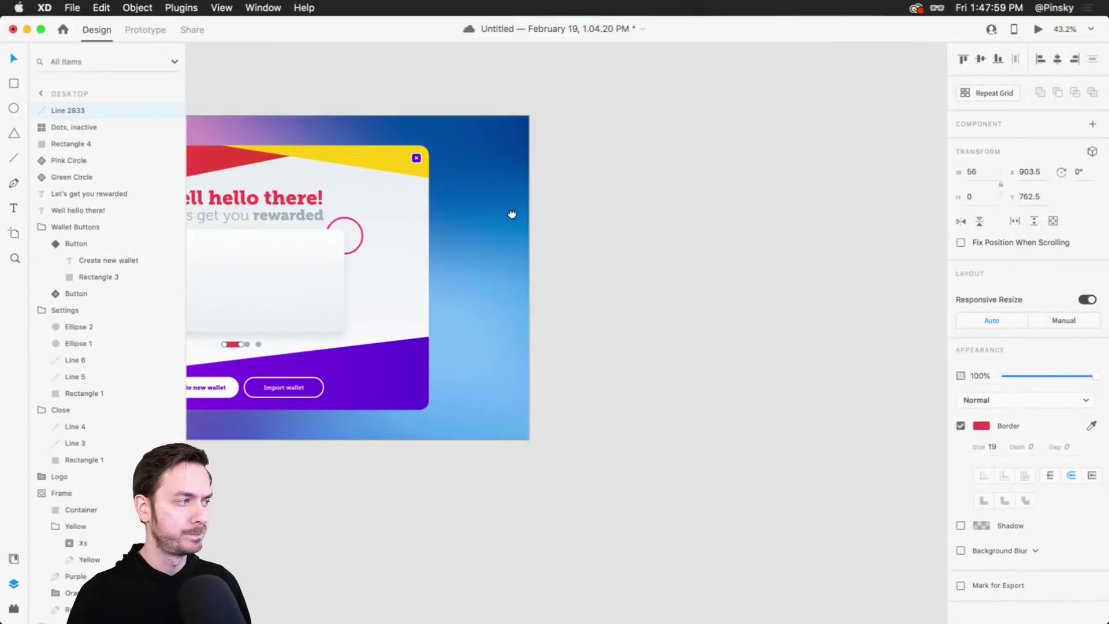
scroll(705, 202, "left", 9)
key("super+z")
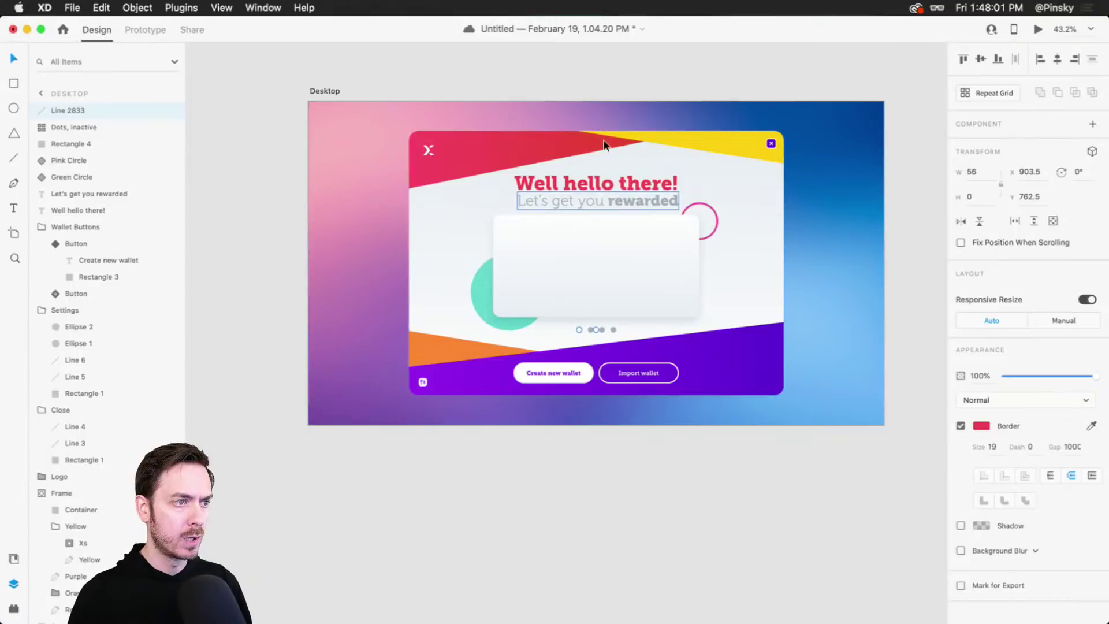
key("super+z")
scroll(593, 324, "up", 5)
scroll(696, 279, "down", 5)
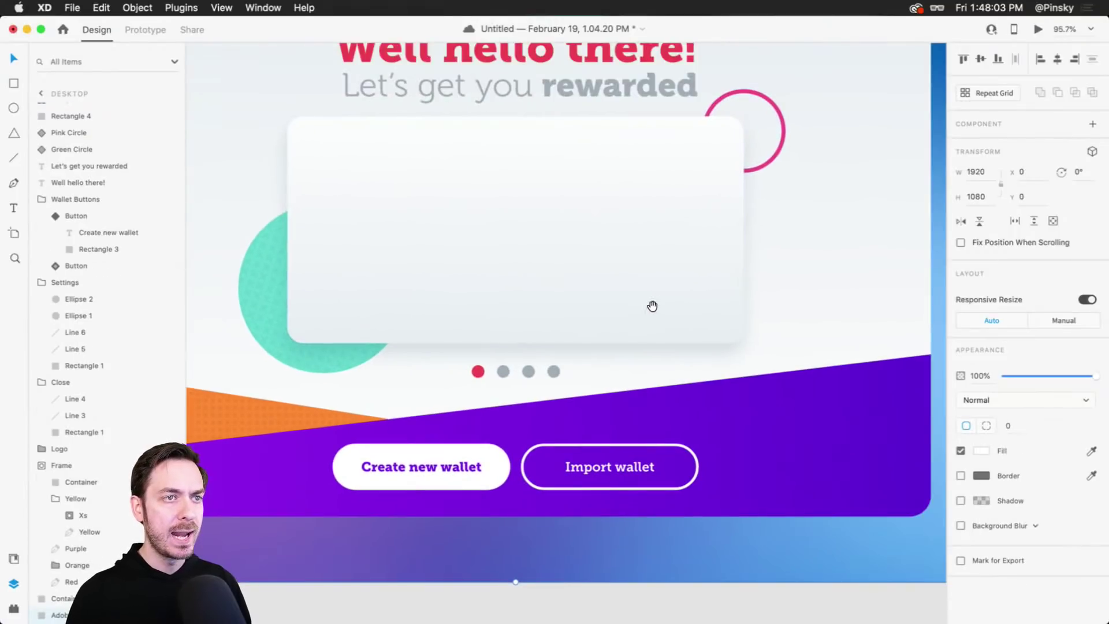
scroll(666, 335, "right", 3)
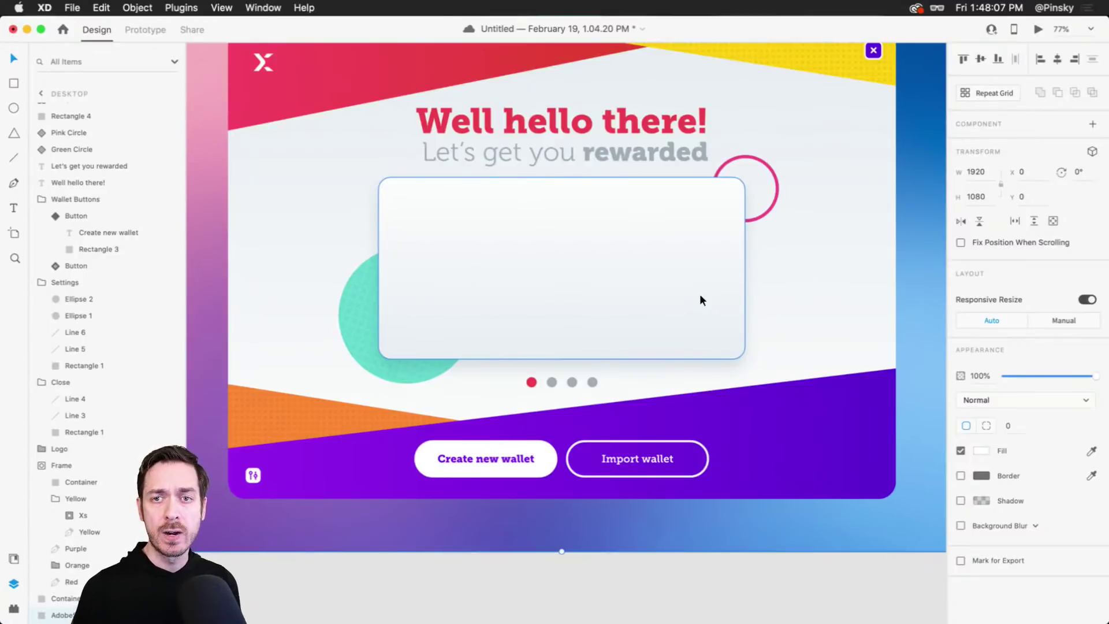
scroll(699, 293, "down", 3)
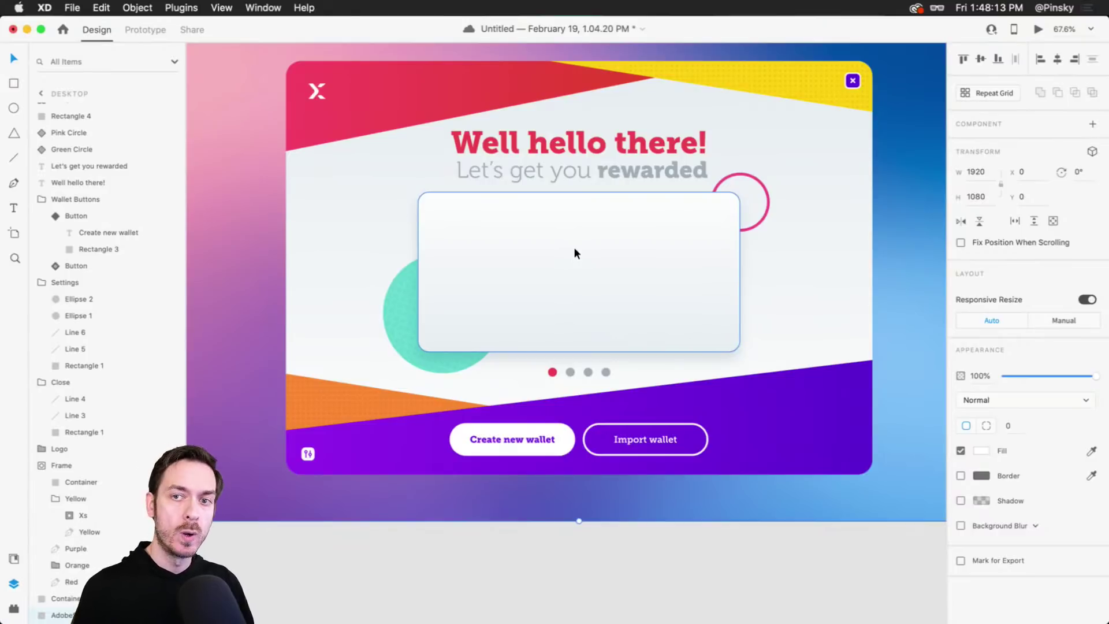
scroll(574, 250, "up", 3)
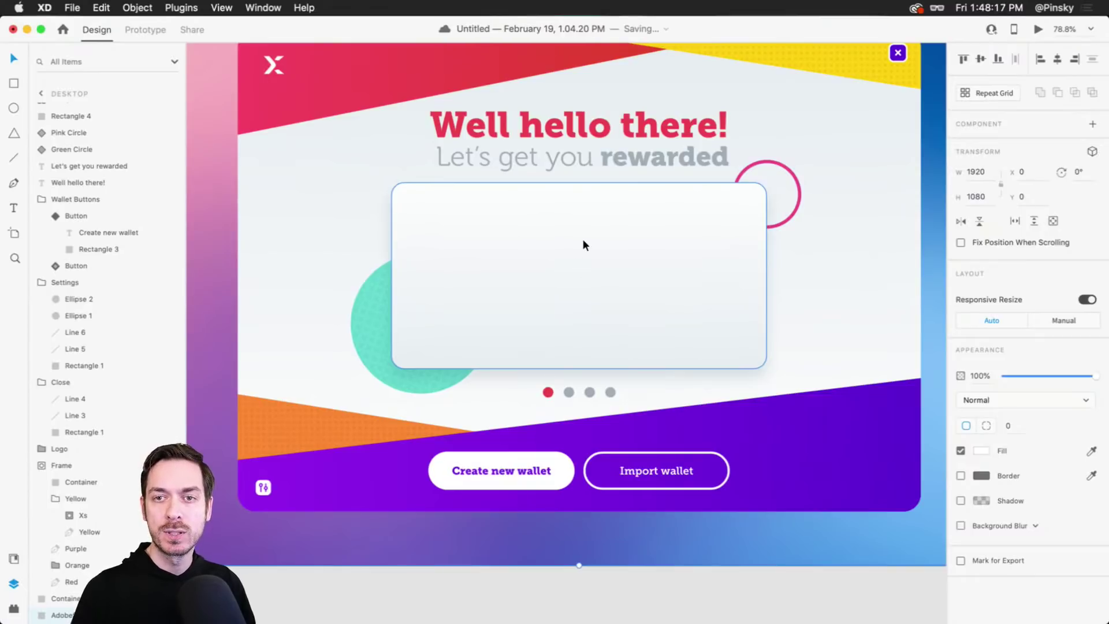
scroll(593, 244, "up", 1)
scroll(593, 244, "down", 2)
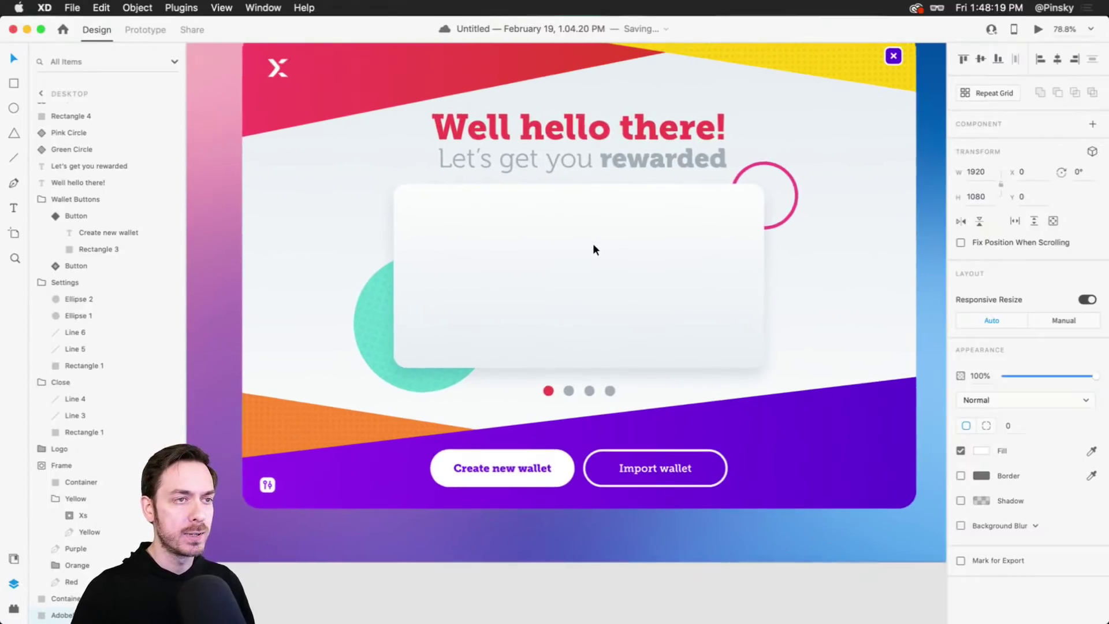
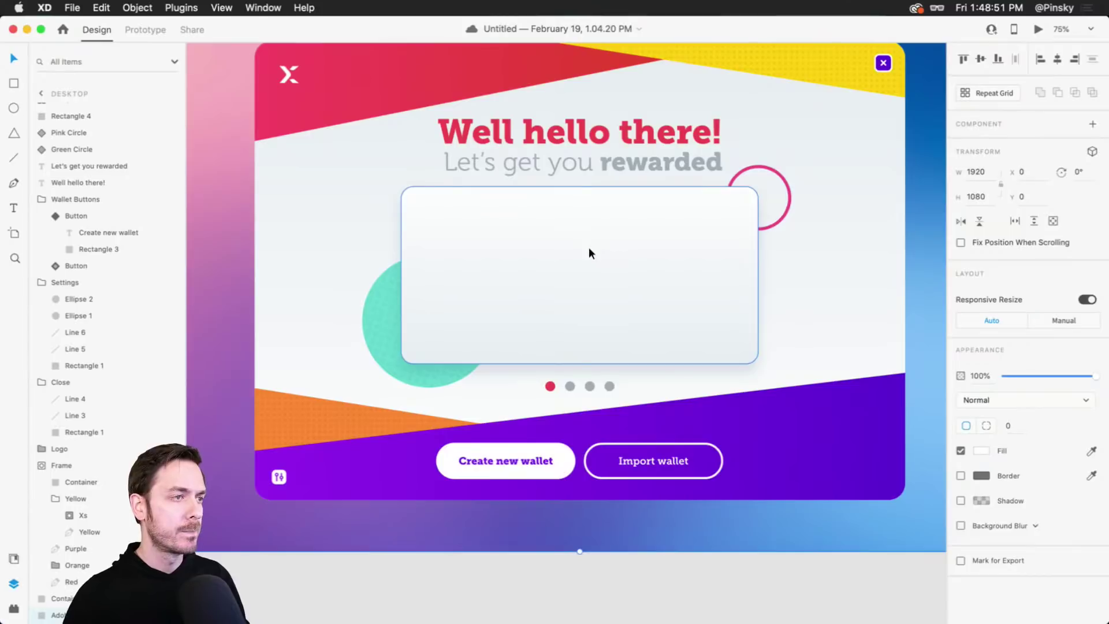
Show the square grid over the Desktop artboard around the white card.
left_click(589, 248)
scroll(743, 282, "up", 2)
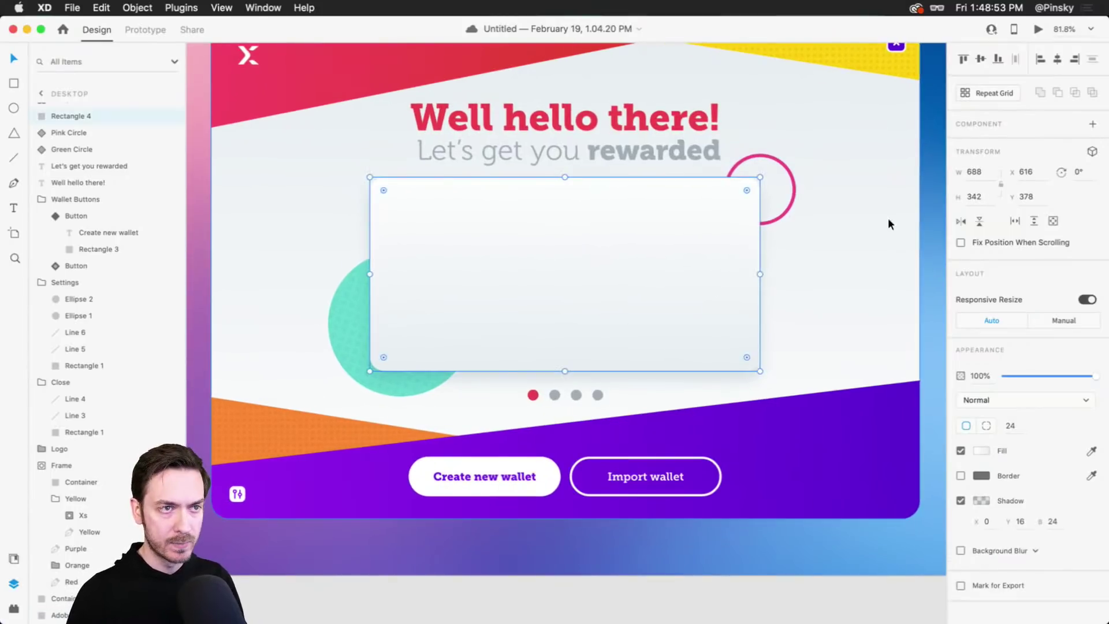
scroll(888, 219, "up", 5)
key("super+apostrophe")
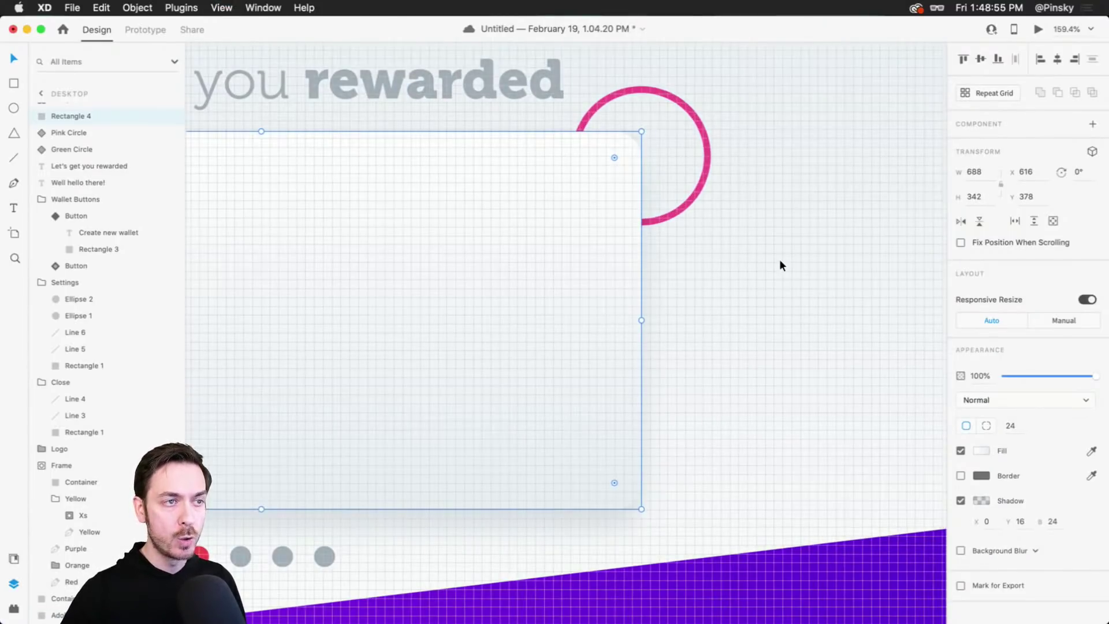
Draw an open right-pointing chevron with the Pen tool beside the white card and enlarge it to about 32 by 64.
scroll(767, 279, "up", 5)
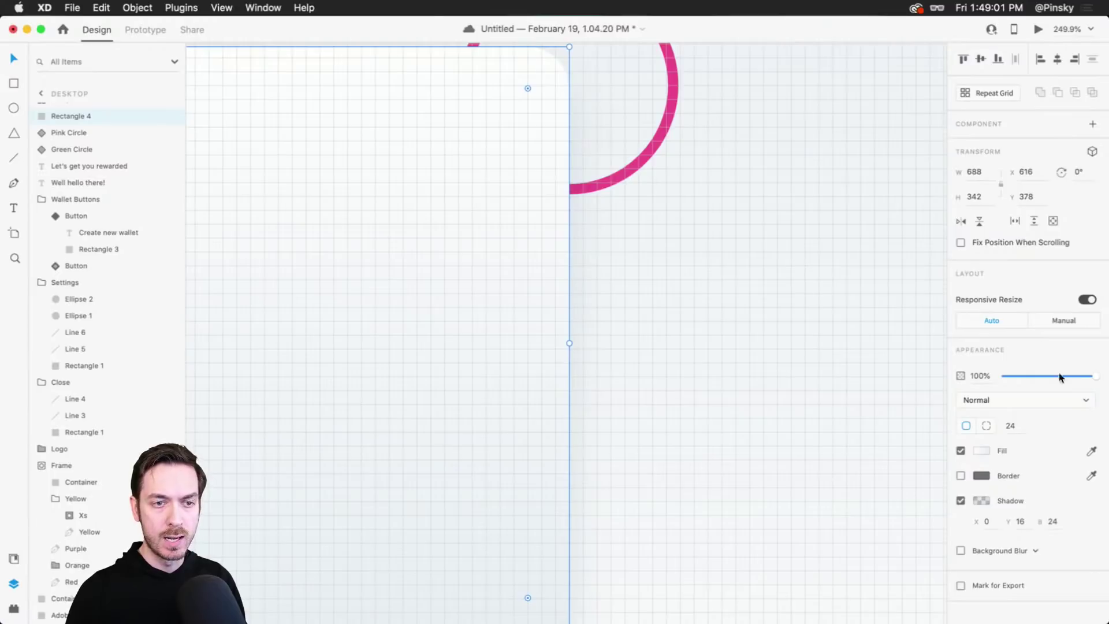
key("p")
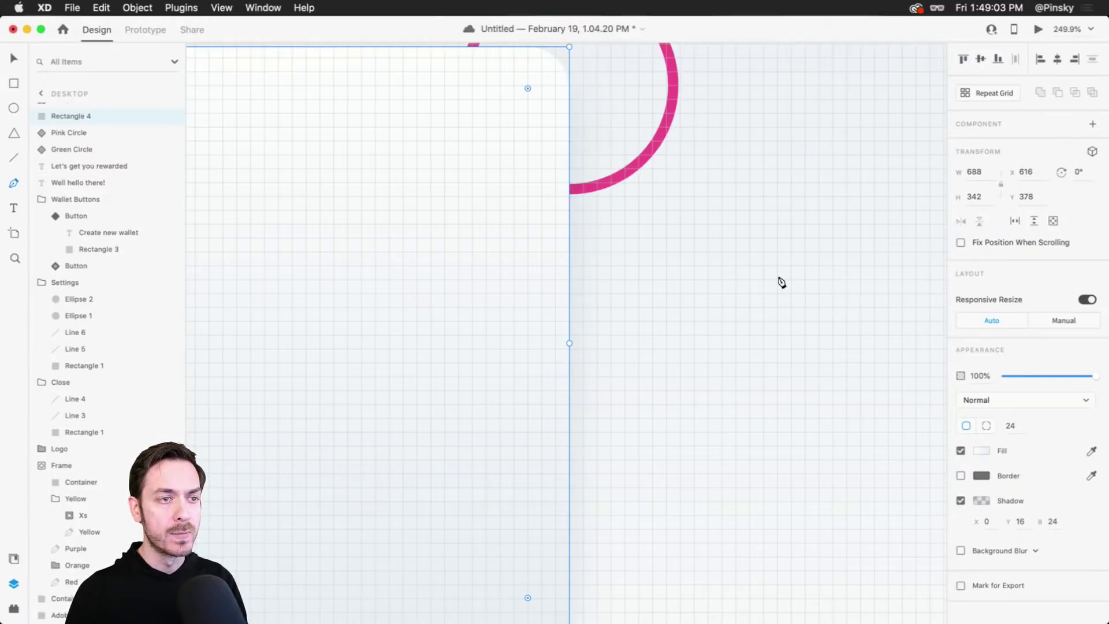
left_click(736, 265)
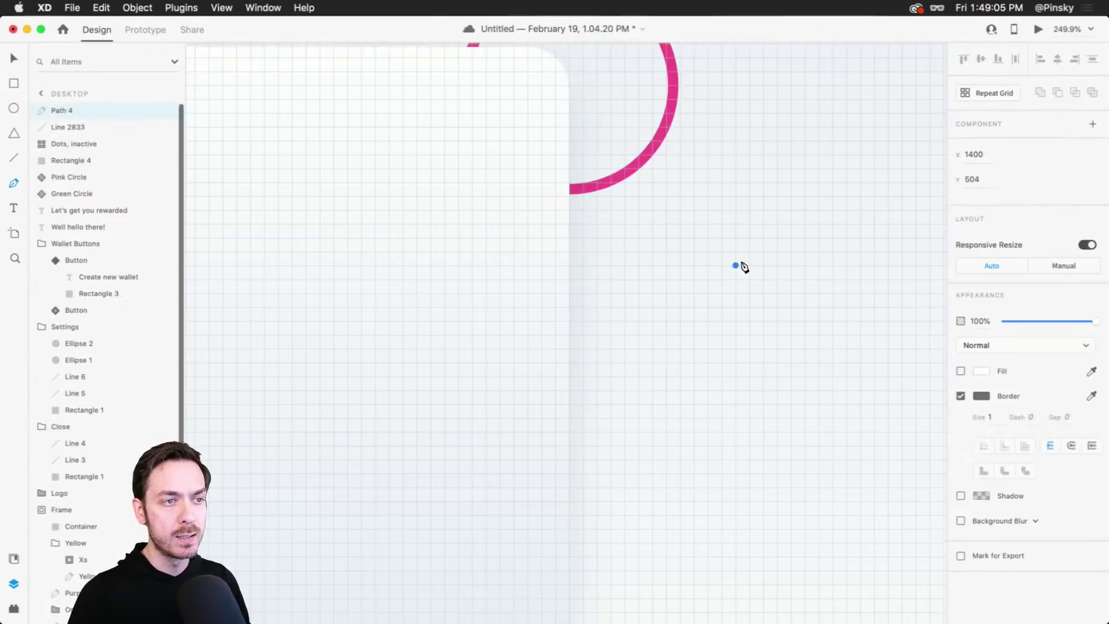
left_click(750, 279)
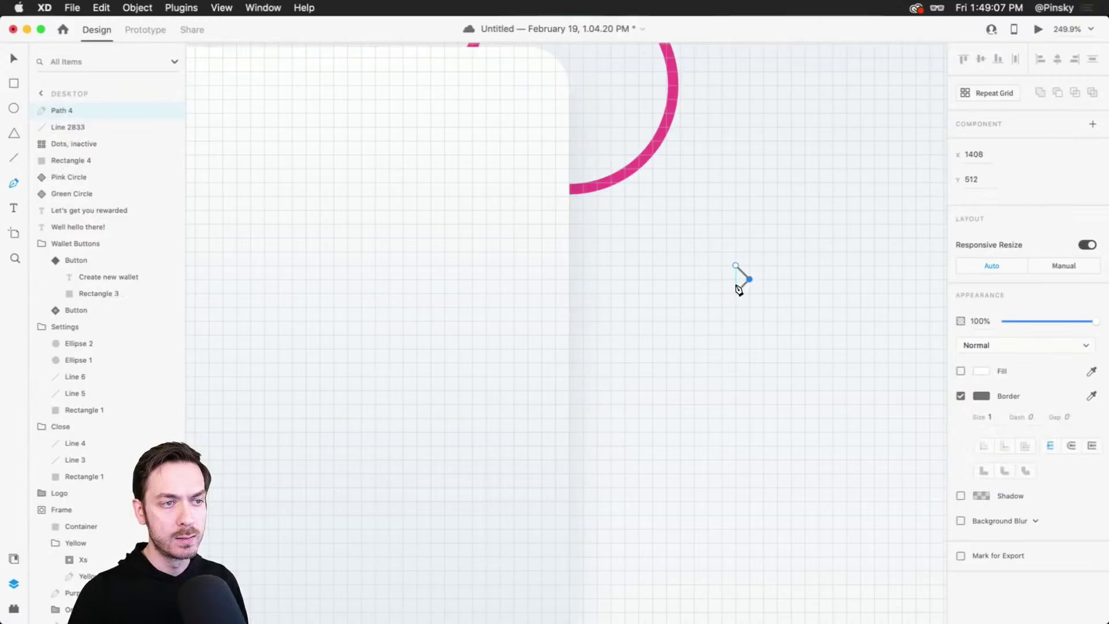
left_click(735, 293)
key("Escape")
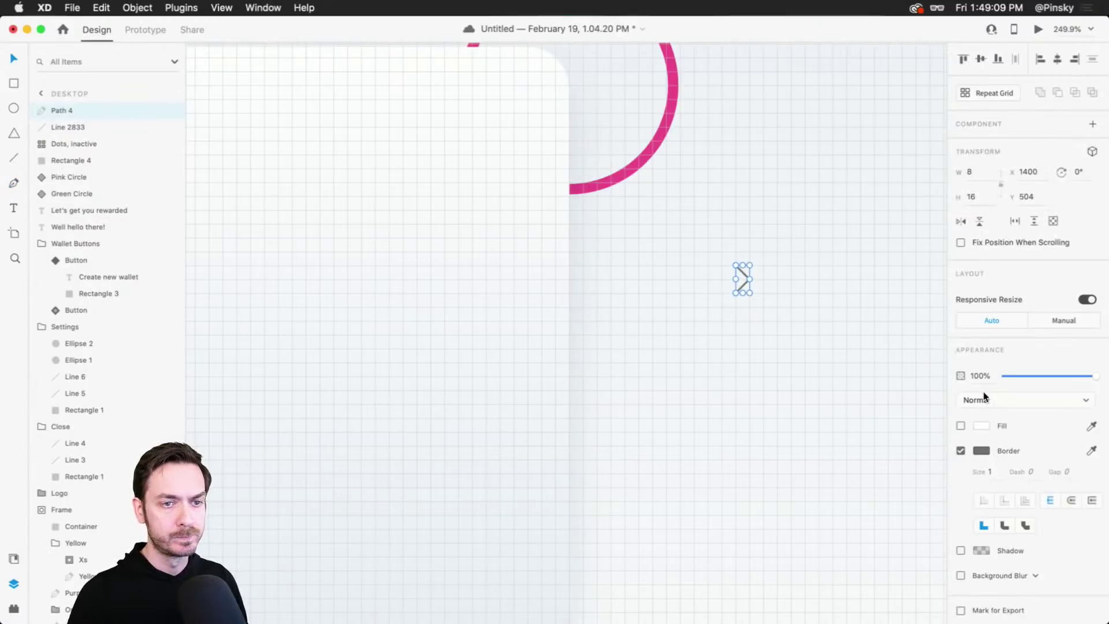
left_click_drag(750, 293, 795, 332)
Apply the document color #EE4050 to the chevron's border and set the border size to 7.
key("super+shift+y")
right_click(94, 167)
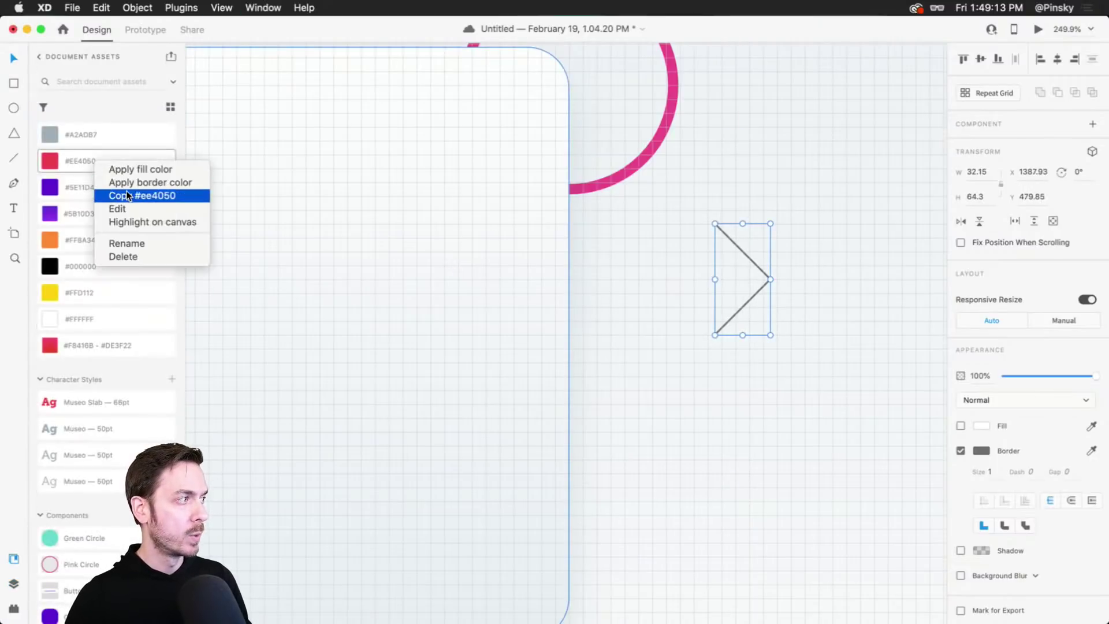
left_click(133, 184)
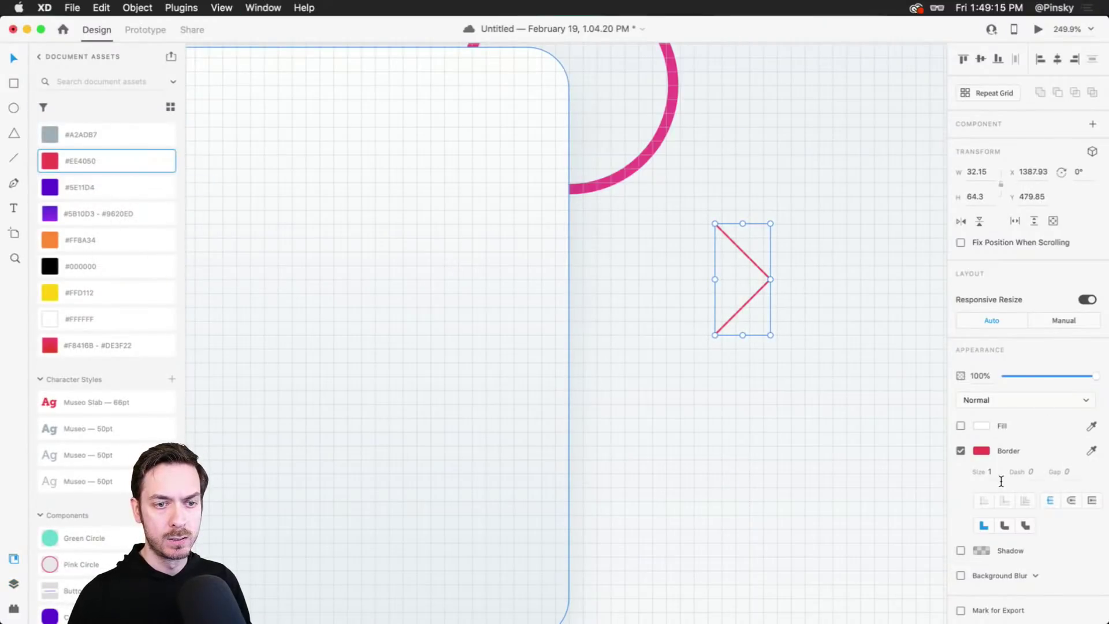
type("7")
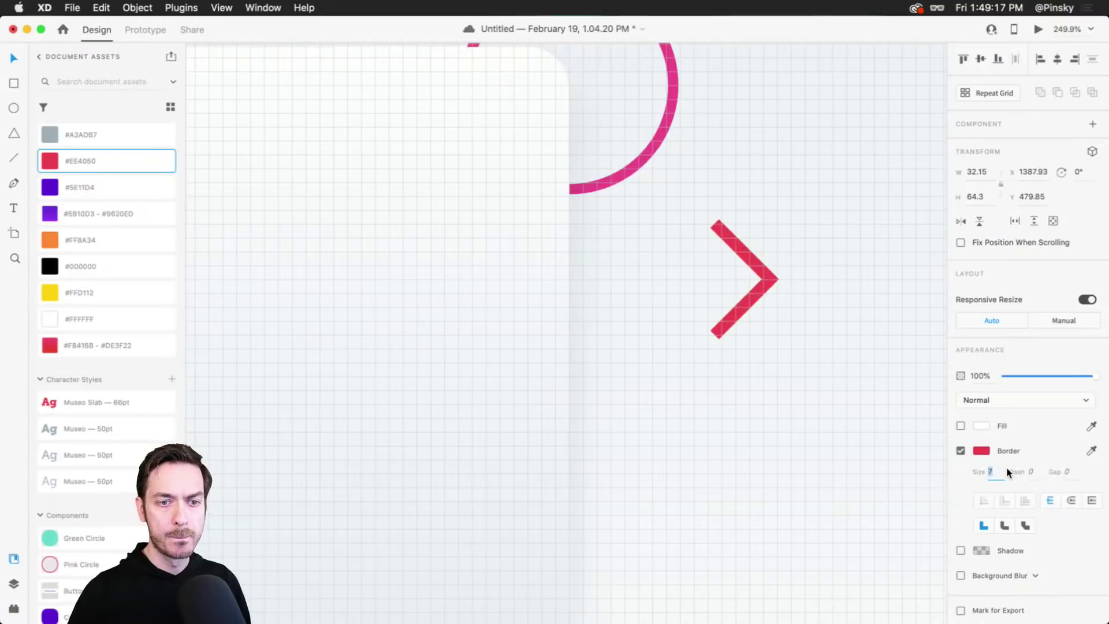
key("Return")
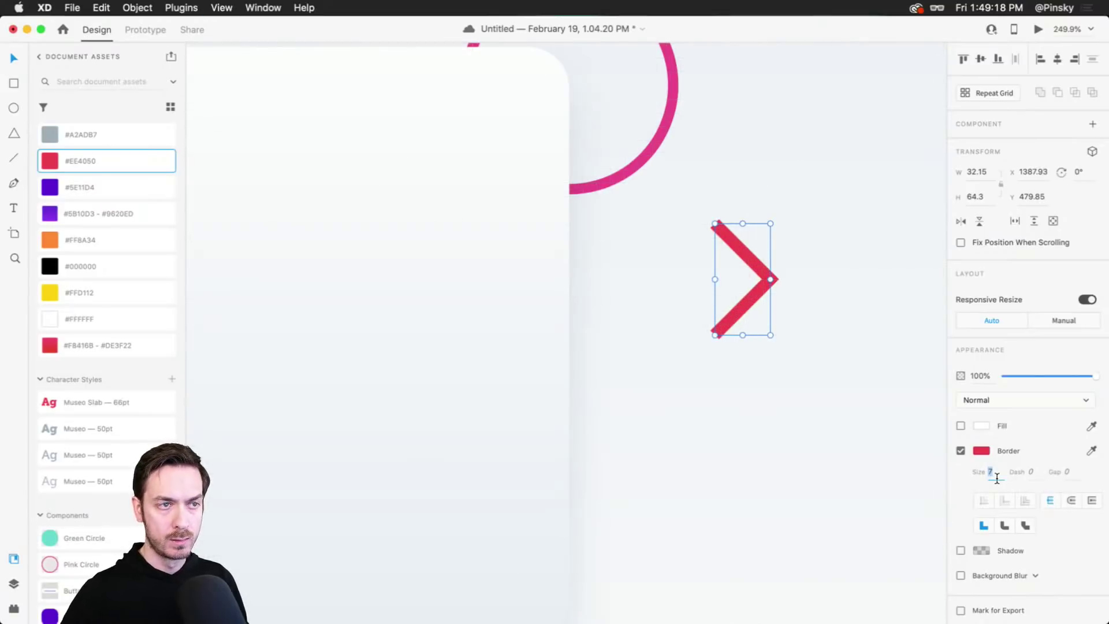
Give the chevron's border round caps and round joins, and move the chevron down to about the card's vertical middle.
left_click(1072, 501)
left_click(1005, 525)
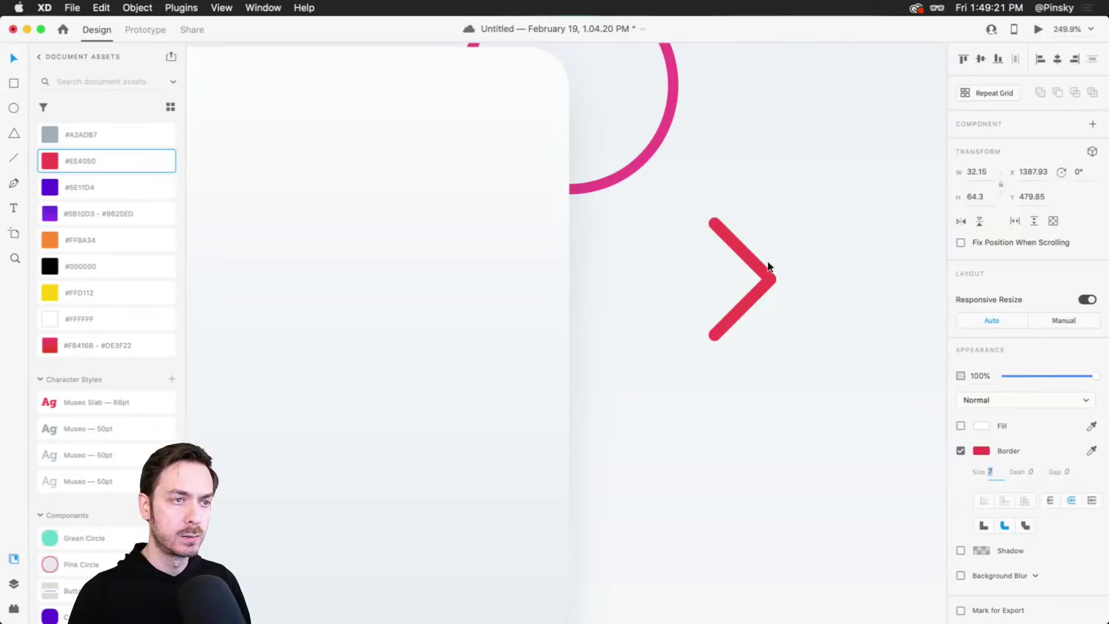
left_click_drag(768, 267, 759, 335)
scroll(751, 352, "down", 5)
scroll(749, 346, "down", 2)
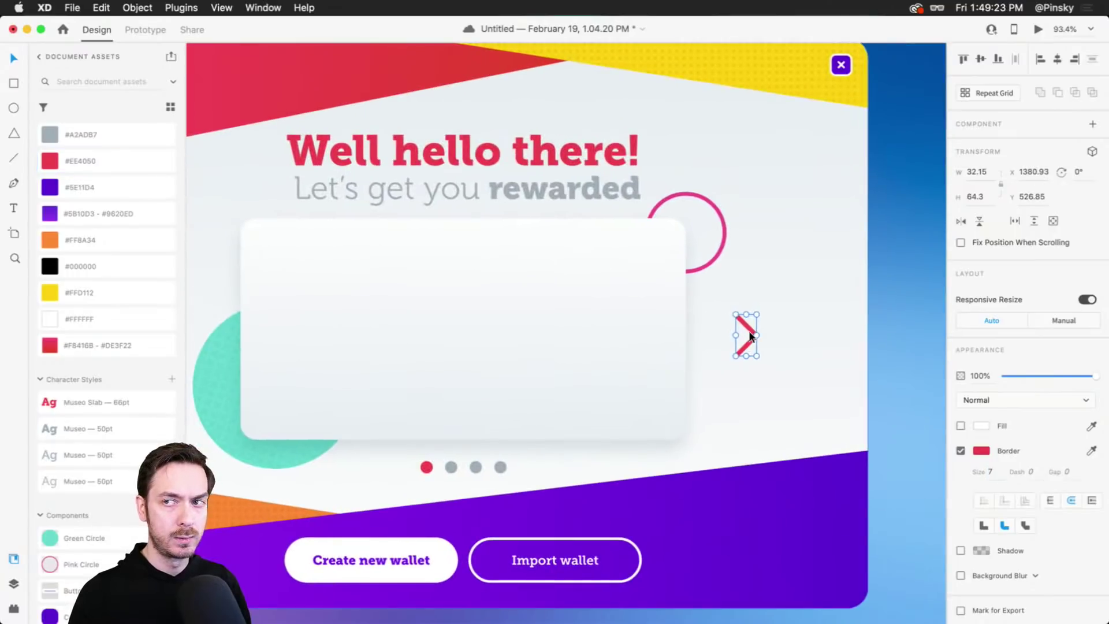
Scale the chevron beside the card down proportionally to about 25 by 50.
scroll(749, 331, "up", 5)
left_click_drag(788, 268, 763, 280)
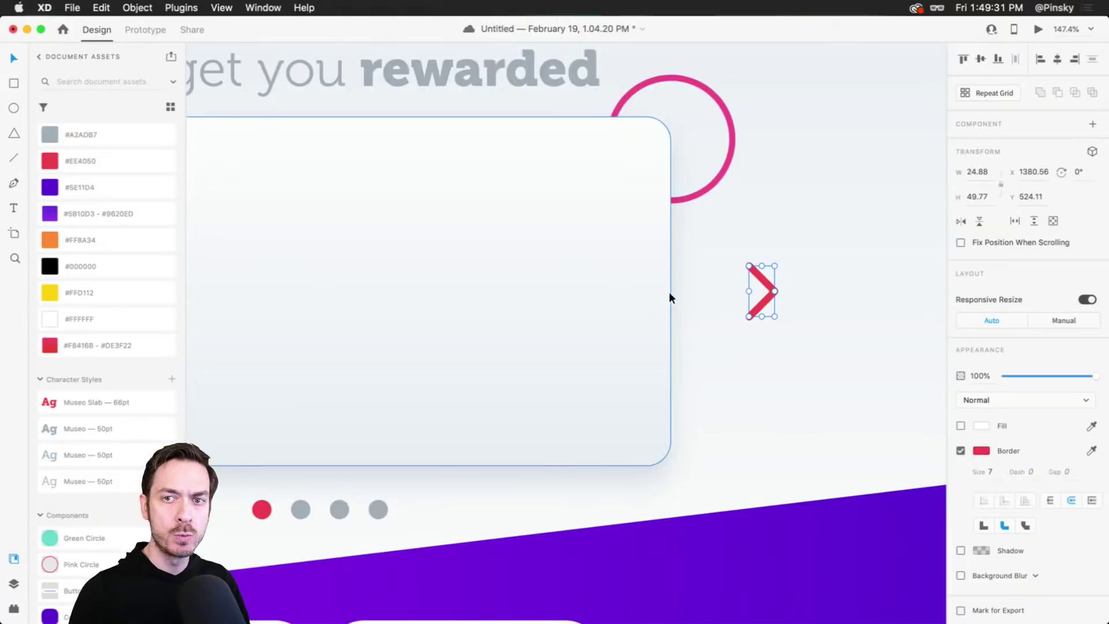
scroll(653, 269, "down", 5)
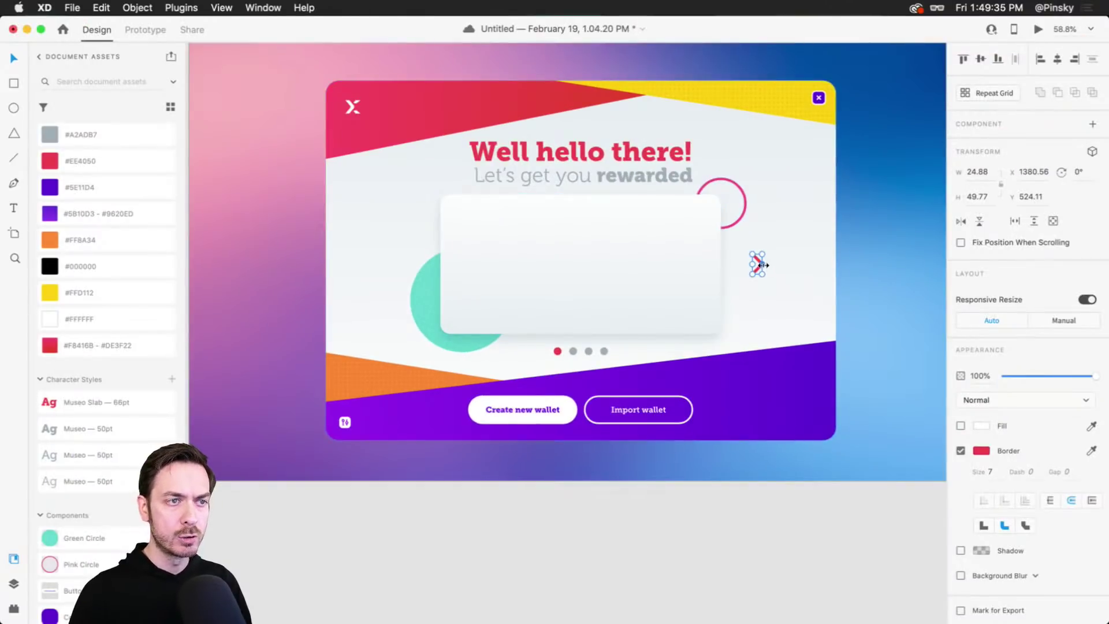
Place a horizontally flipped copy of the chevron on the card's opposite side and shift the green circle slightly away from it.
left_click_drag(760, 262, 404, 254)
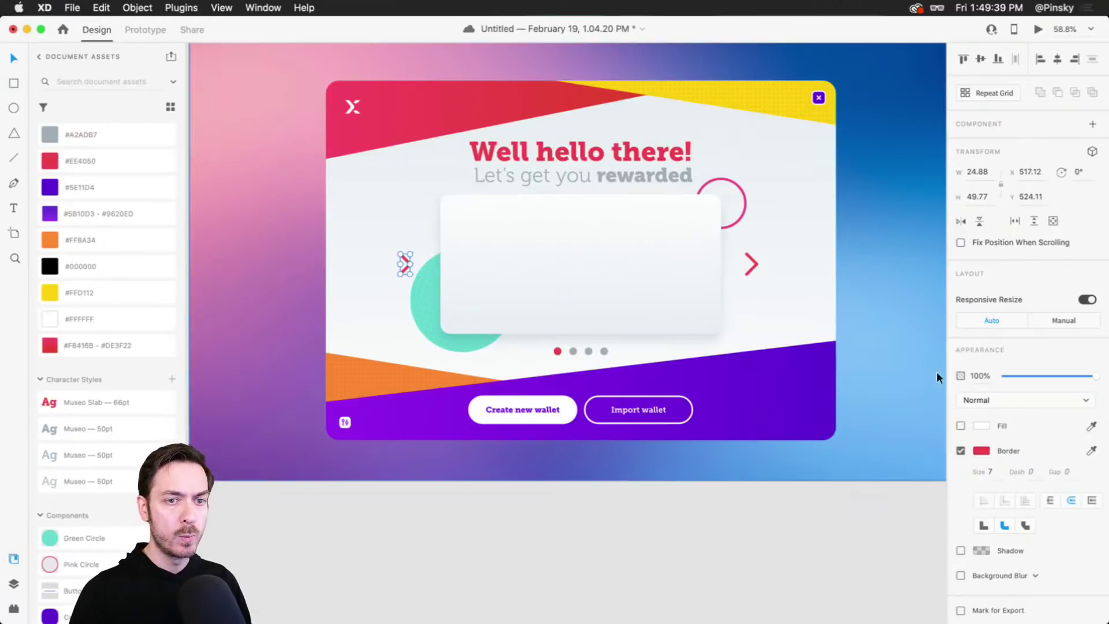
left_click(962, 223)
left_click_drag(405, 255, 411, 256)
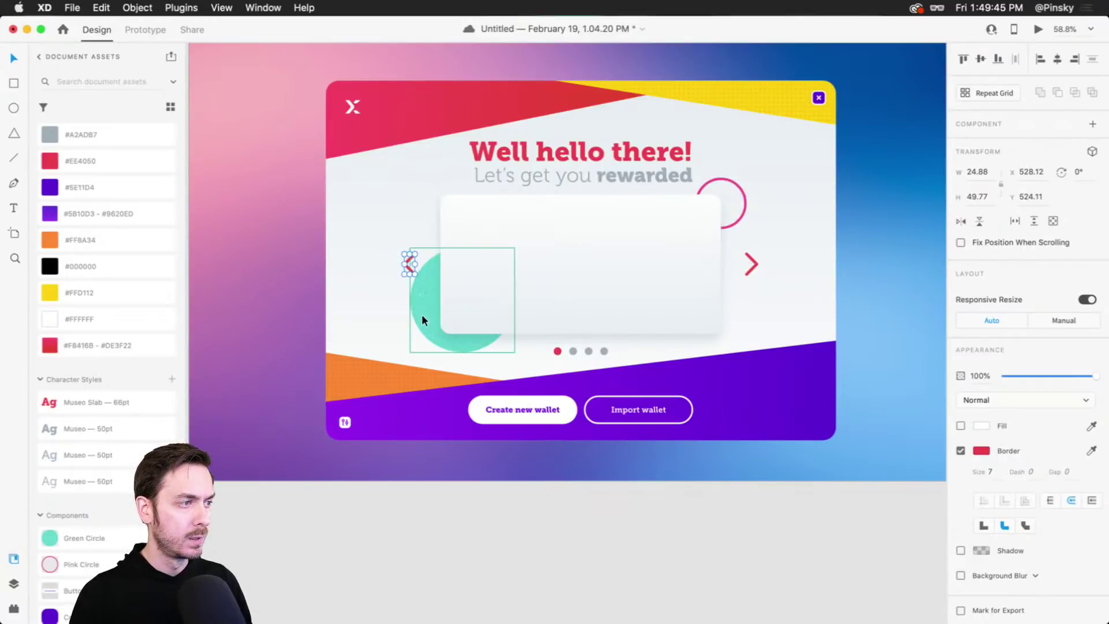
mouse_move(422, 314)
left_mouse_down()
mouse_move(435, 310)
mouse_move(434, 324)
left_mouse_up()
Try fading the left-pointing chevron to 10% opacity.
left_click(409, 265)
scroll(409, 265, "up", 5)
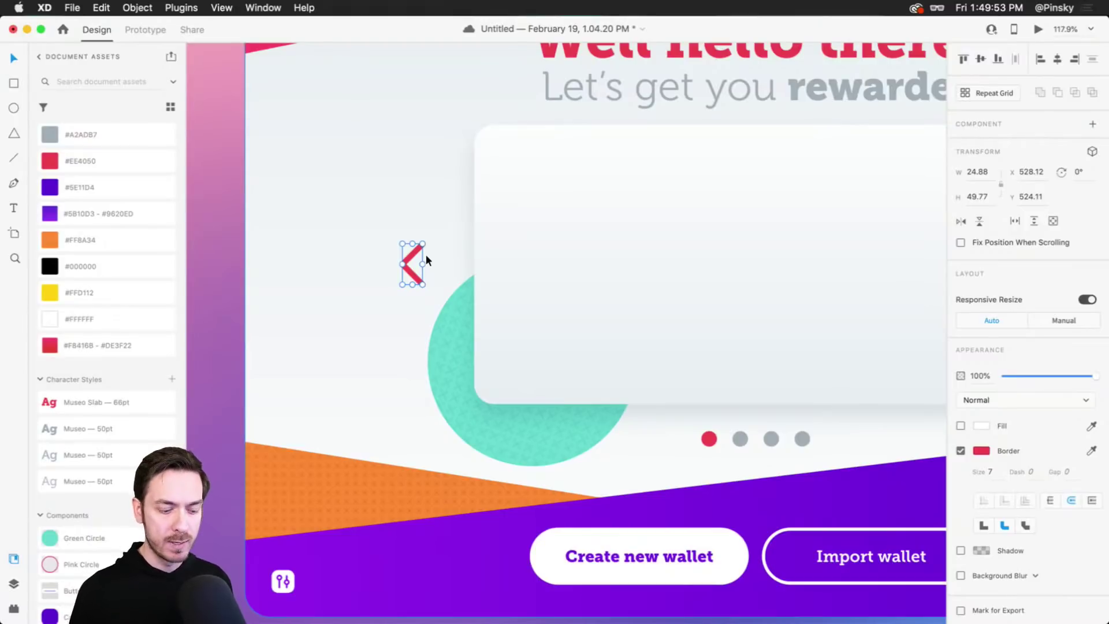
key("1")
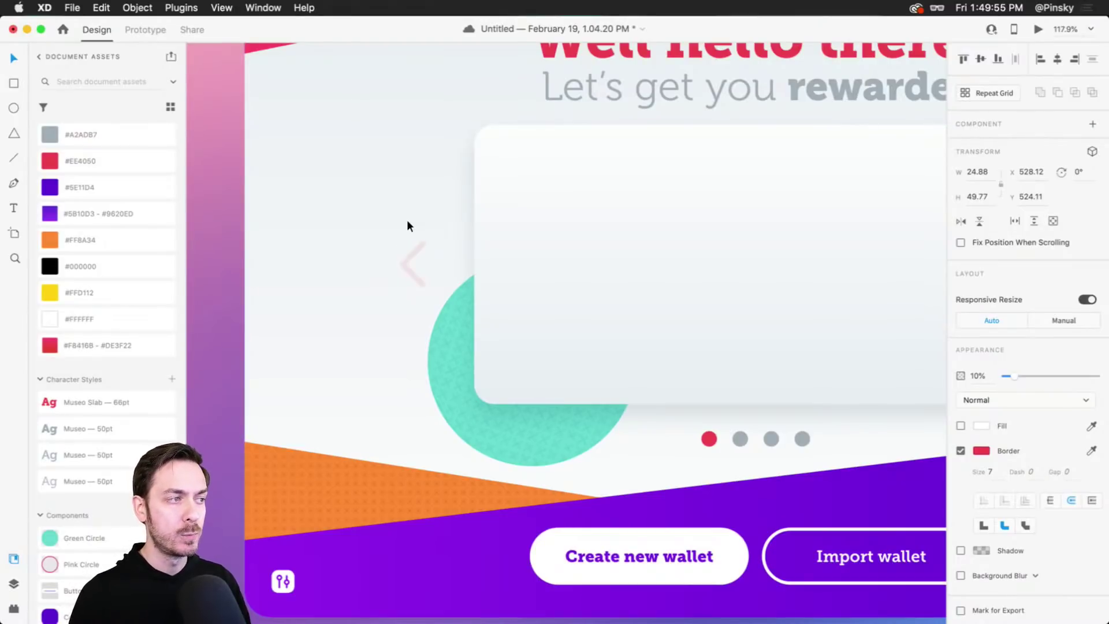
scroll(543, 250, "down", 5)
scroll(626, 243, "right", 2)
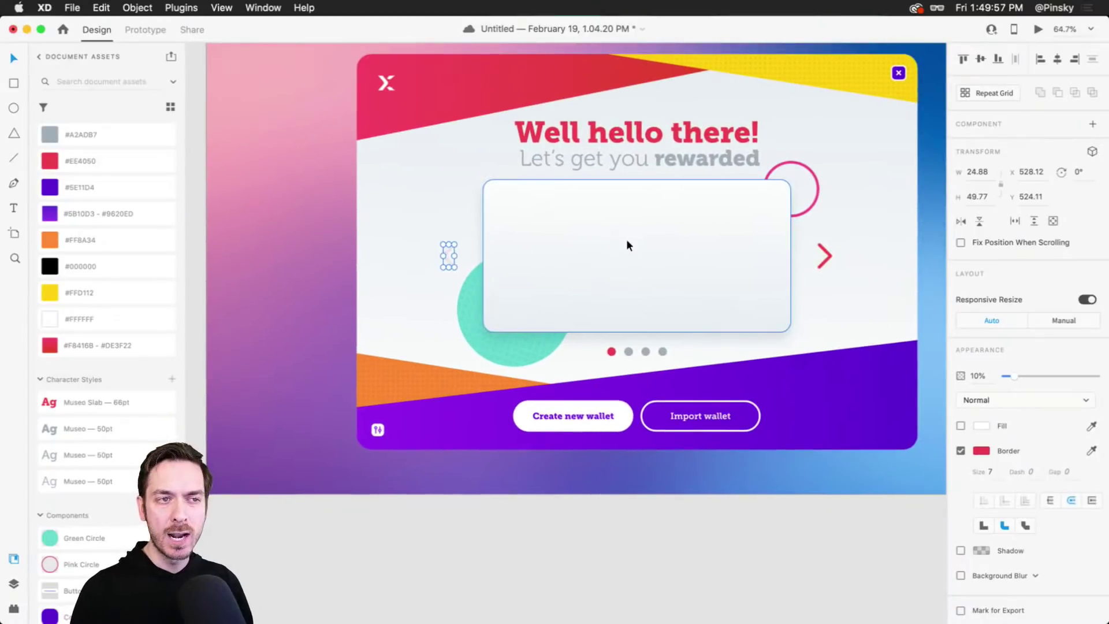
scroll(626, 239, "up", 2)
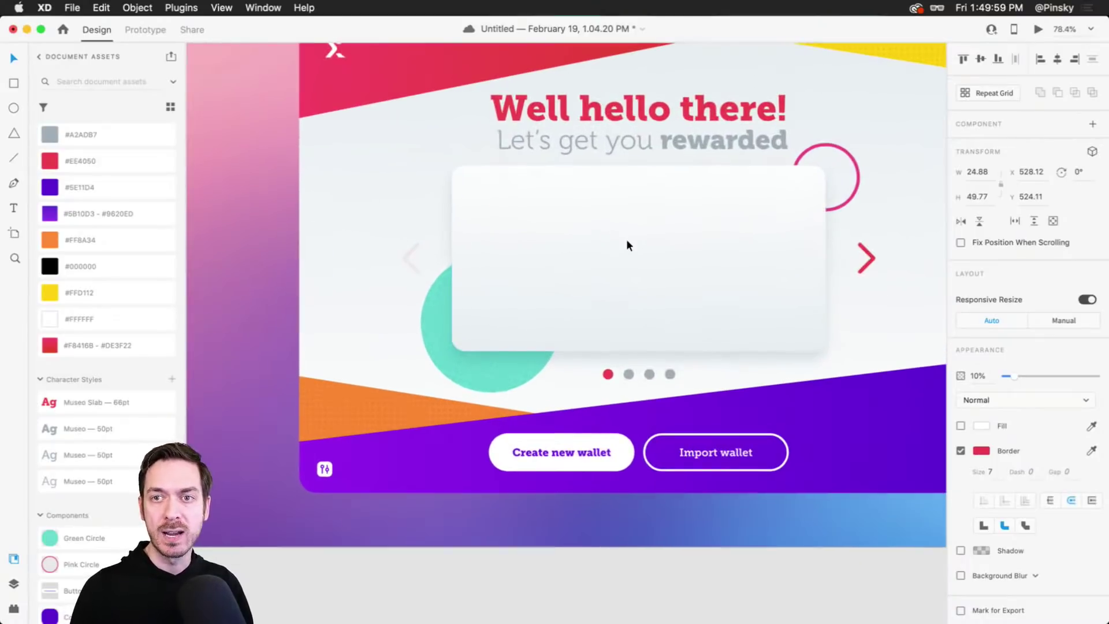
left_click_drag(635, 240, 653, 224)
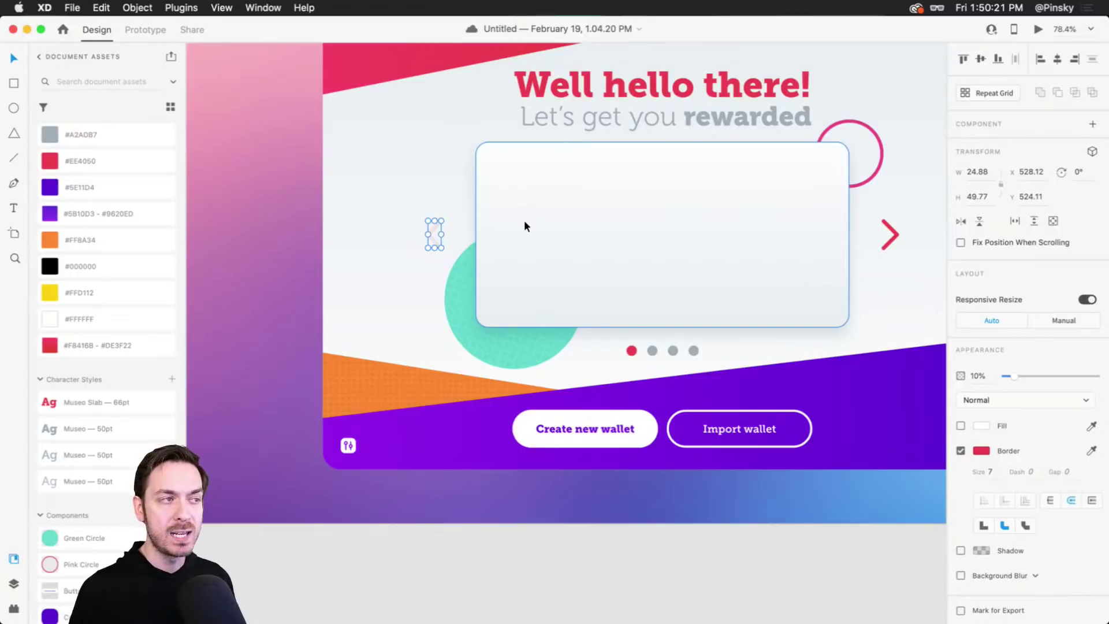
left_click(891, 230, "shift")
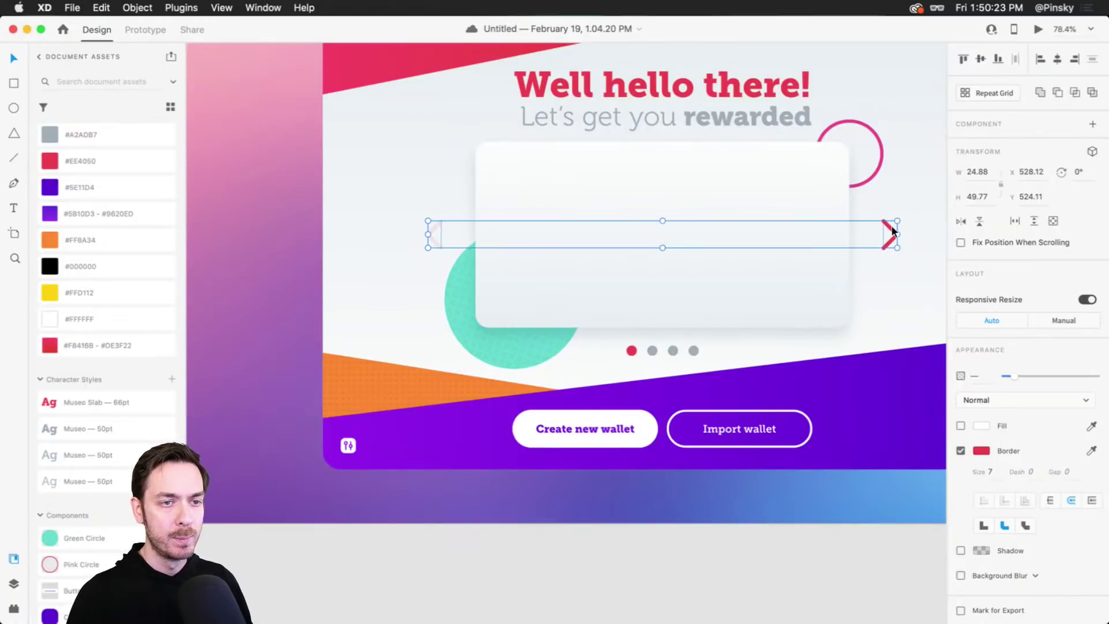
key("super+t")
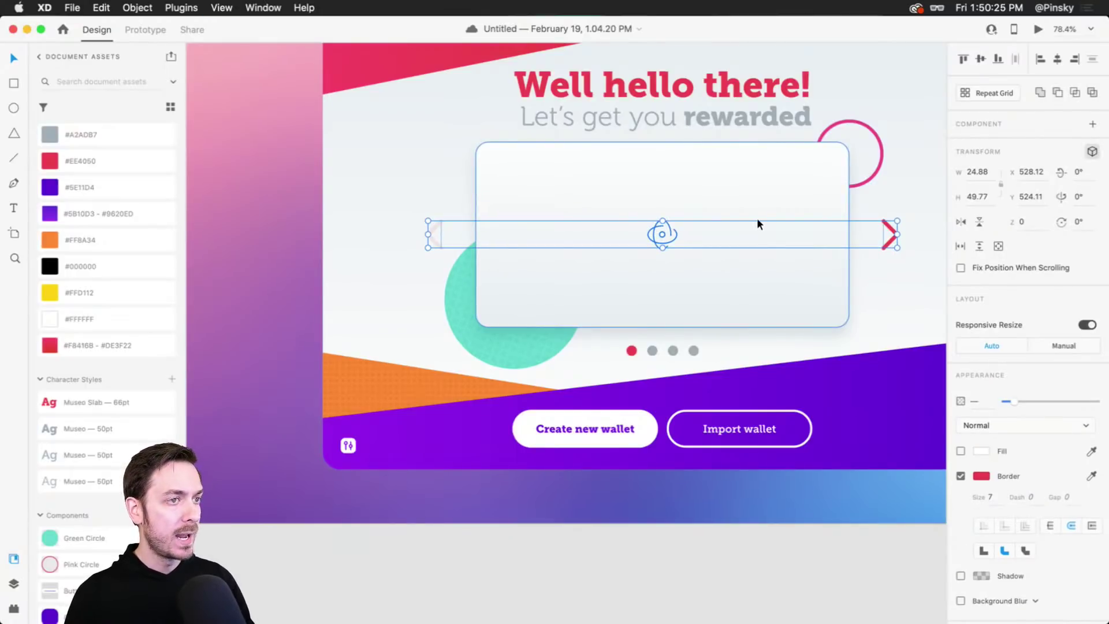
Rename the two chevron layers Path 5 and Path 4 as Left and Right.
key("super+y")
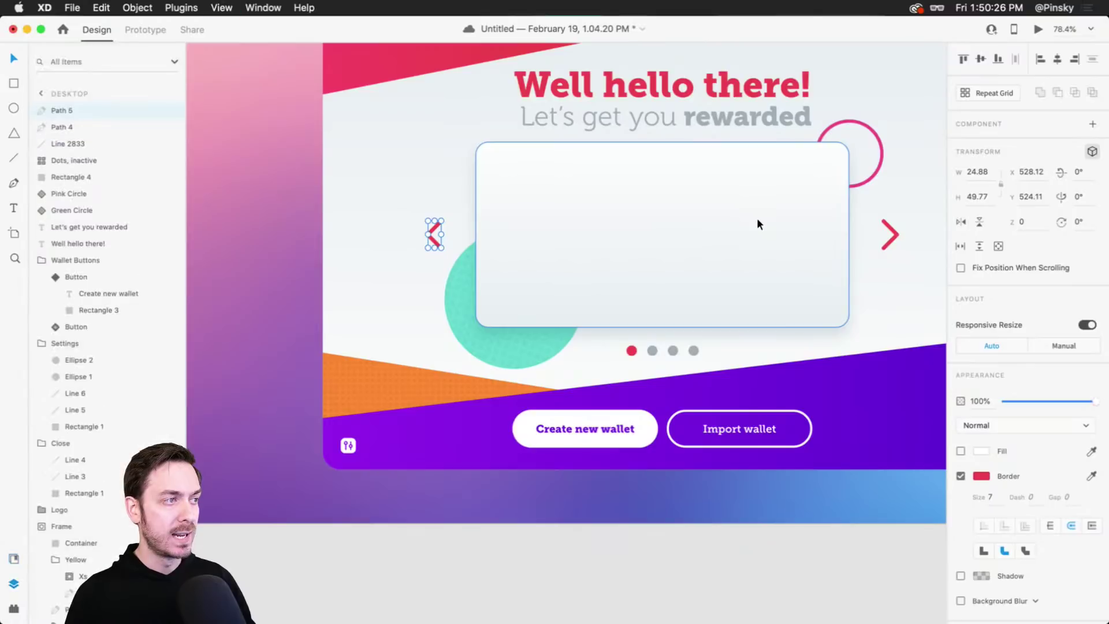
double_click(61, 110)
type("Left")
key("Tab")
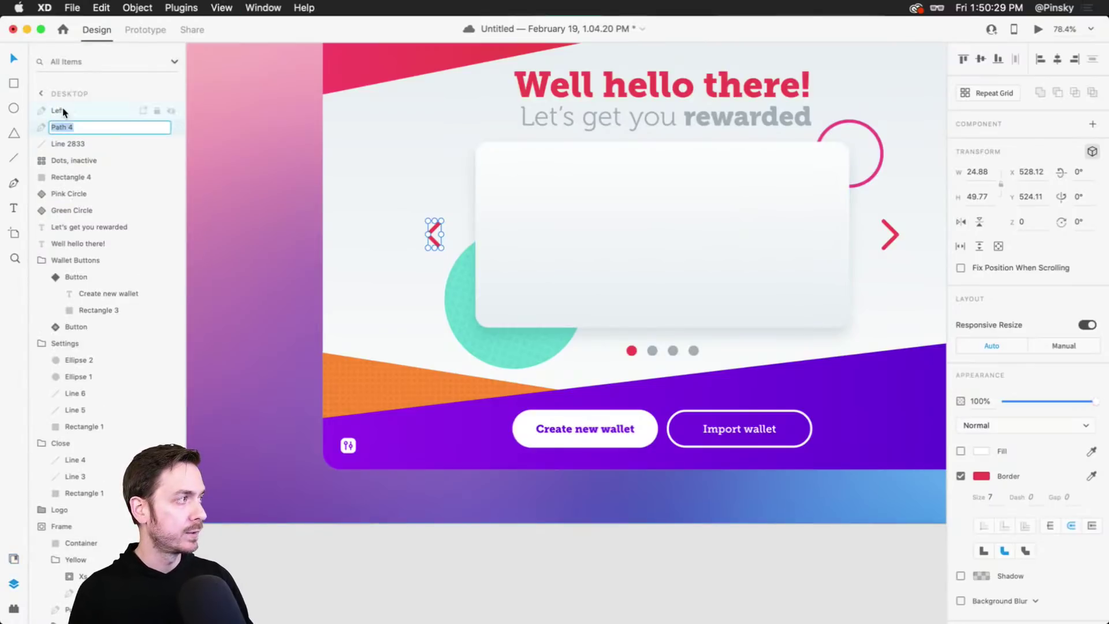
type("Right")
key("Return")
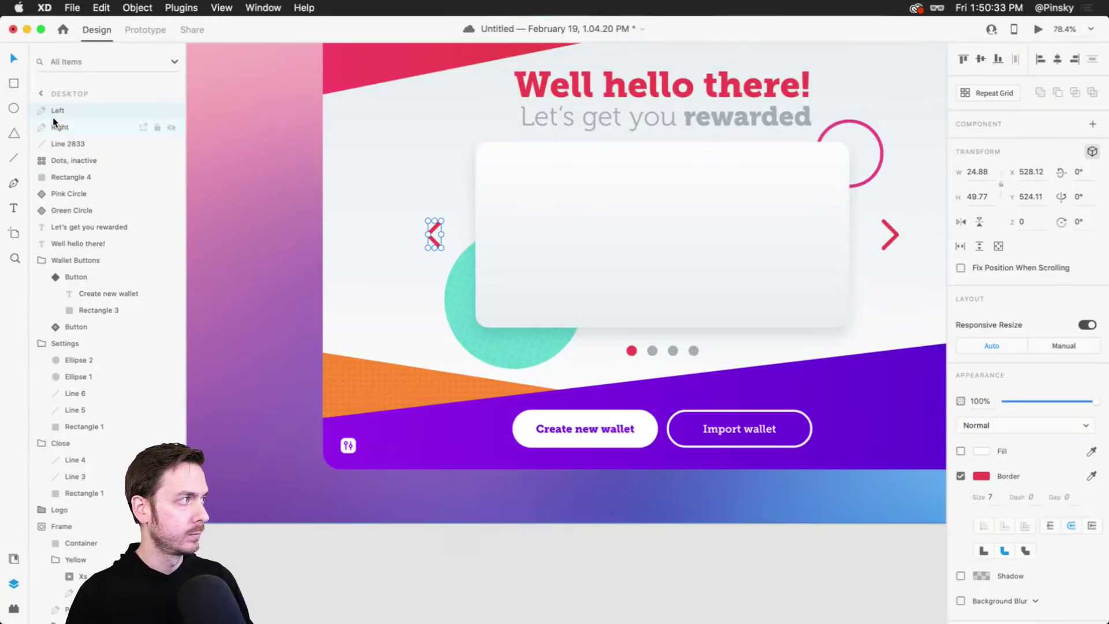
Rename the red dot's line layer as Active.
left_click(75, 138)
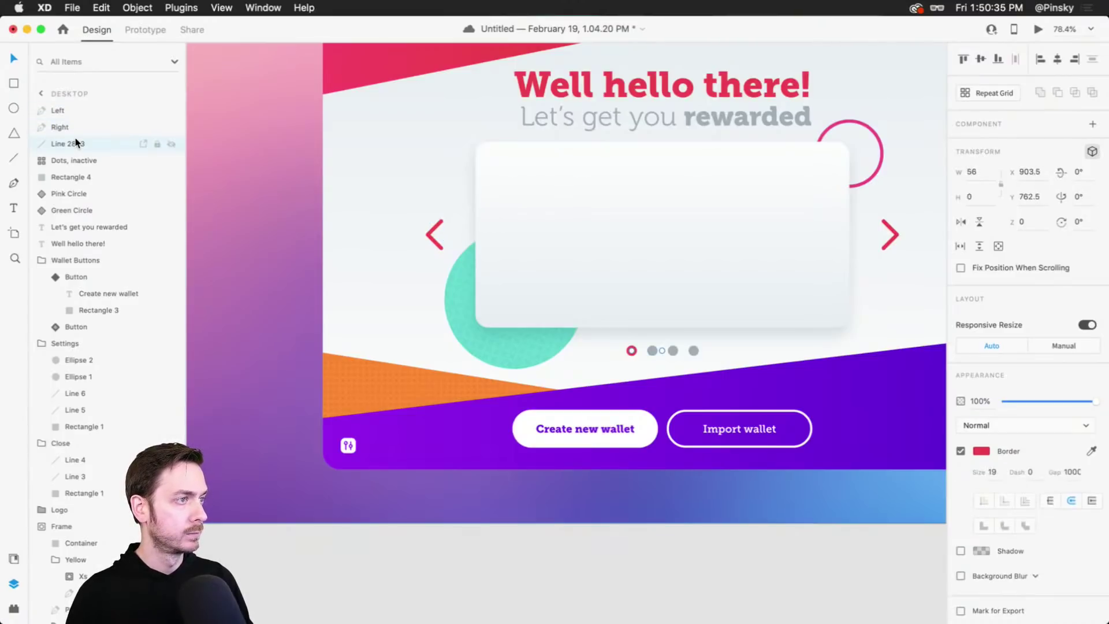
left_click(77, 125)
left_click(74, 110)
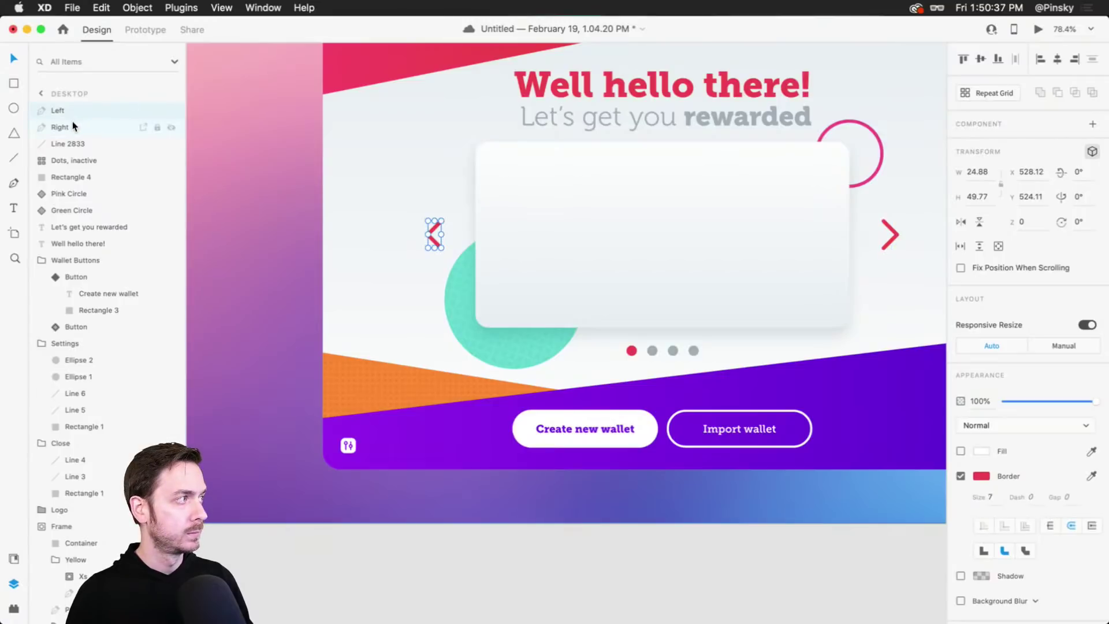
left_click(72, 123)
double_click(70, 143)
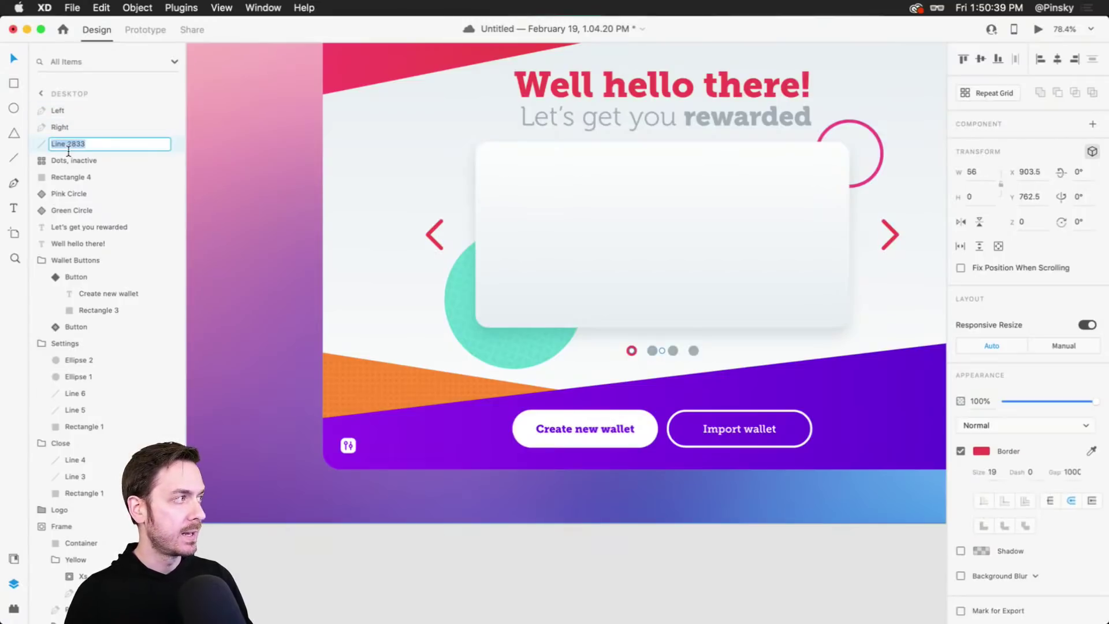
type("Active")
key("Return")
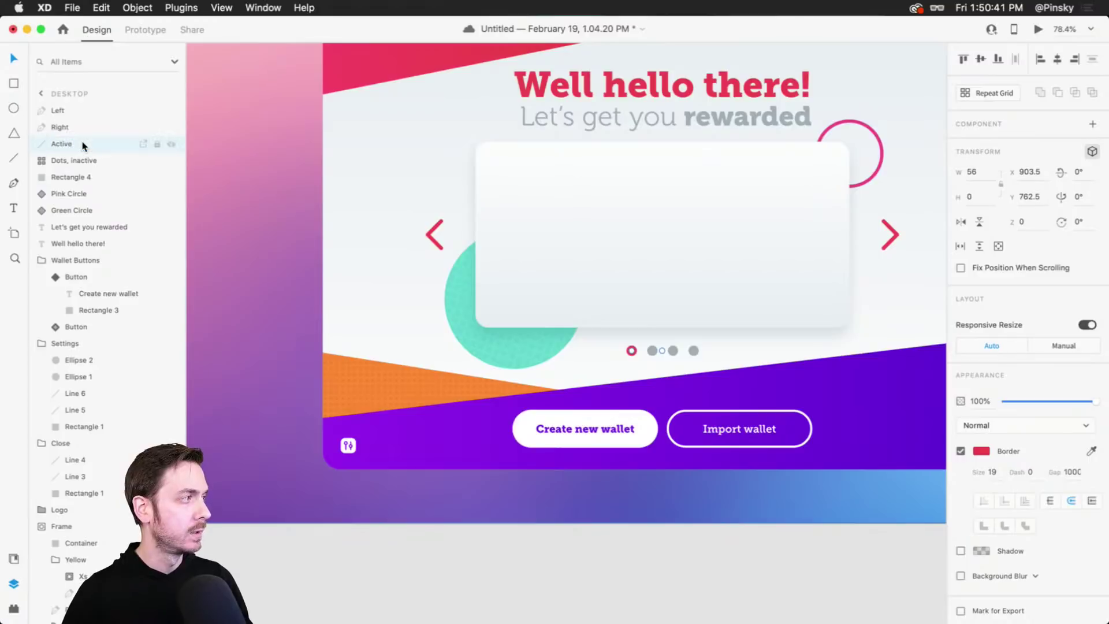
Group the Left, Right, Active and Dots, inactive layers and name the group Pagination.
left_click(82, 111)
left_click(82, 162, "shift")
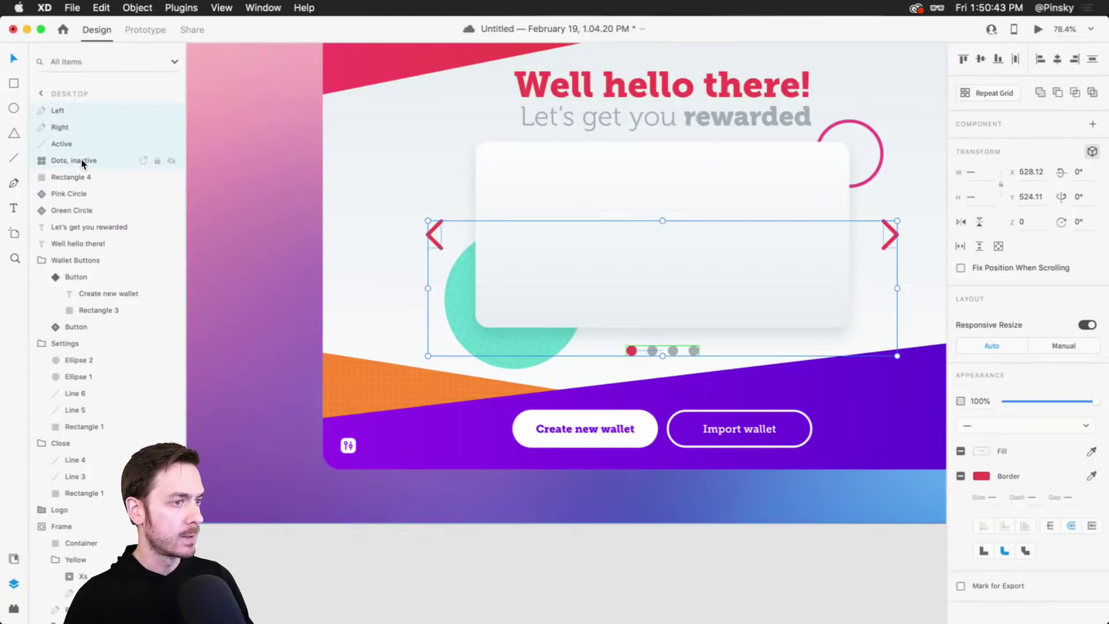
key("super+g")
double_click(70, 115)
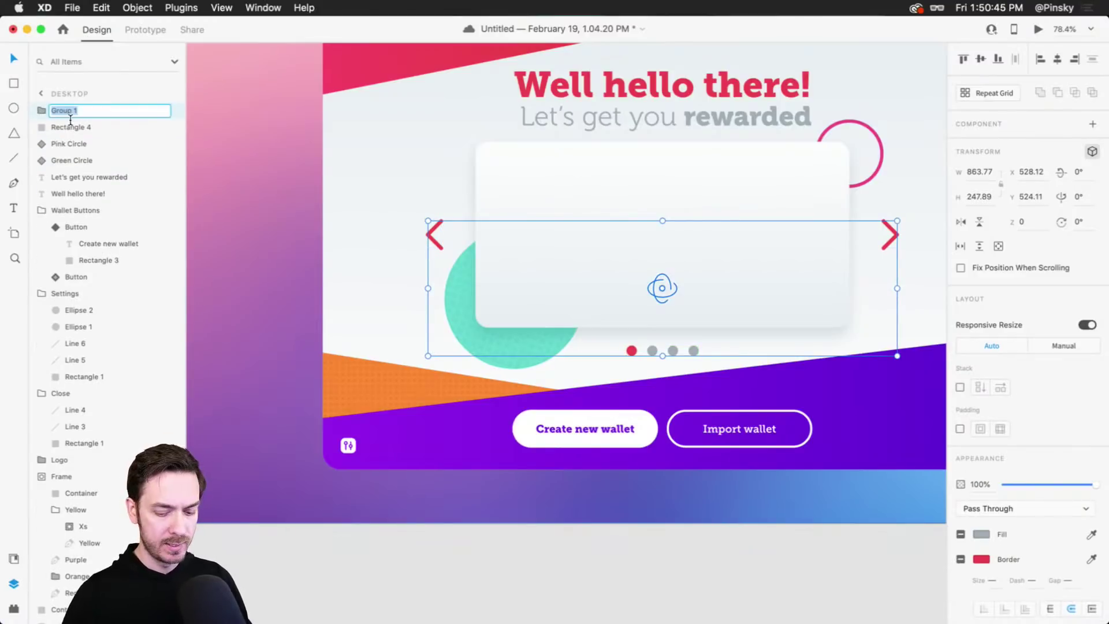
type("Pagination")
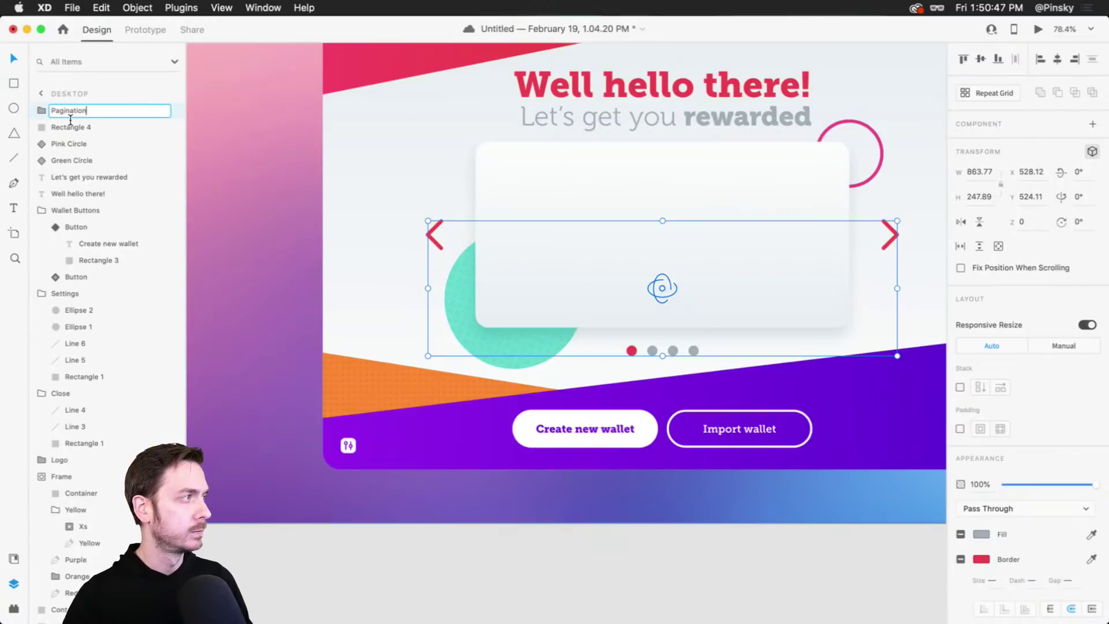
key("Return")
left_click(655, 532)
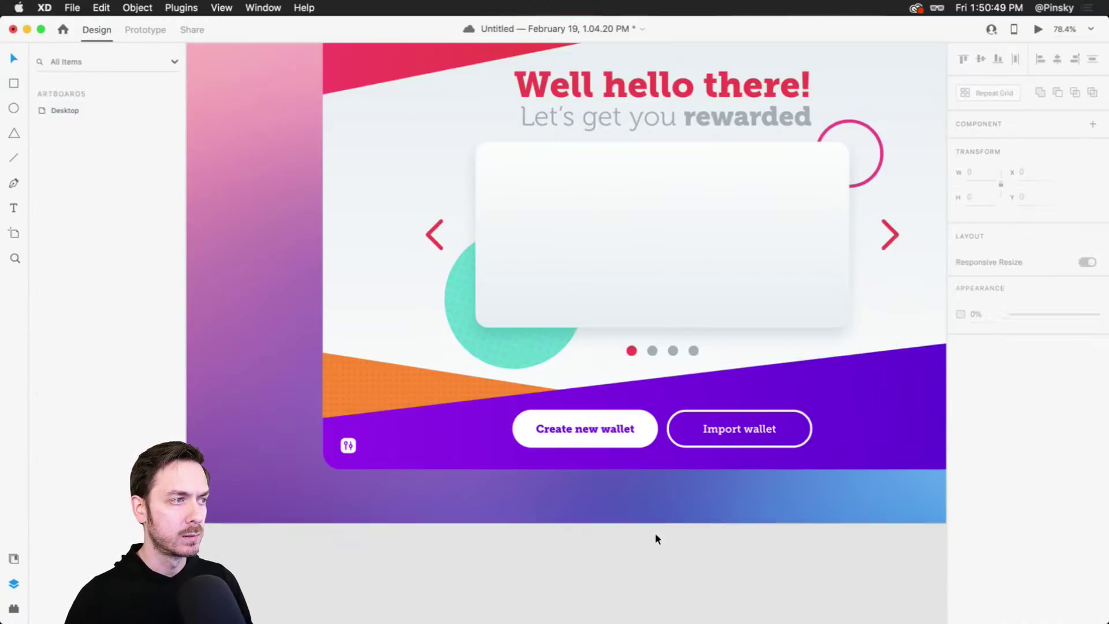
Draw a text area about 546 wide inside the upper part of the white card, aligned with the heading above.
left_click(716, 251)
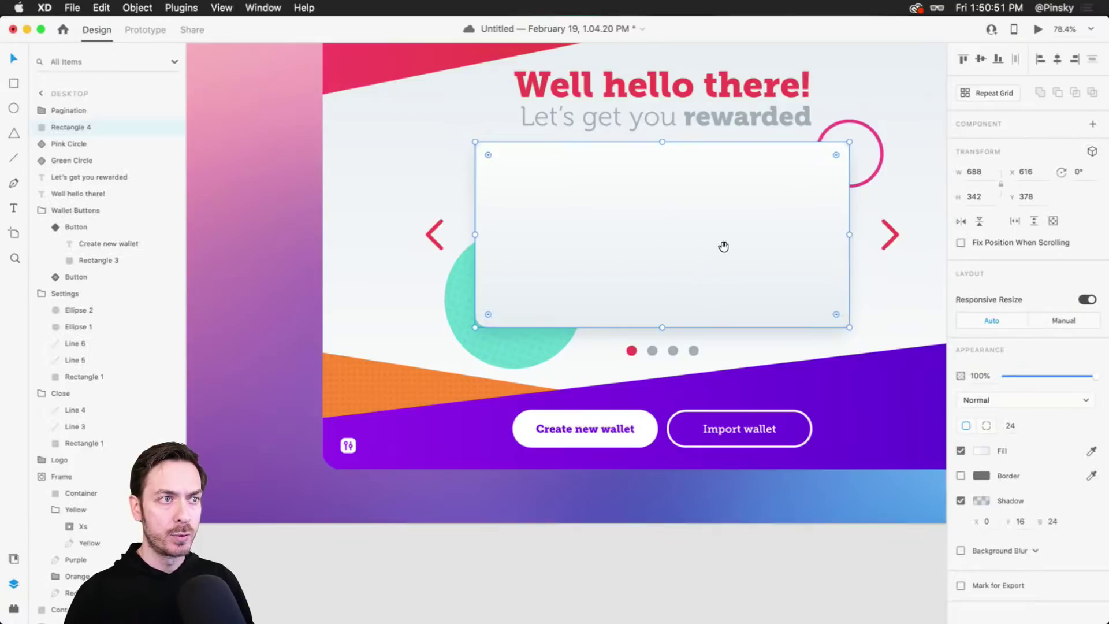
left_click_drag(722, 245, 639, 280)
scroll(639, 273, "down", 3)
scroll(641, 276, "up", 4)
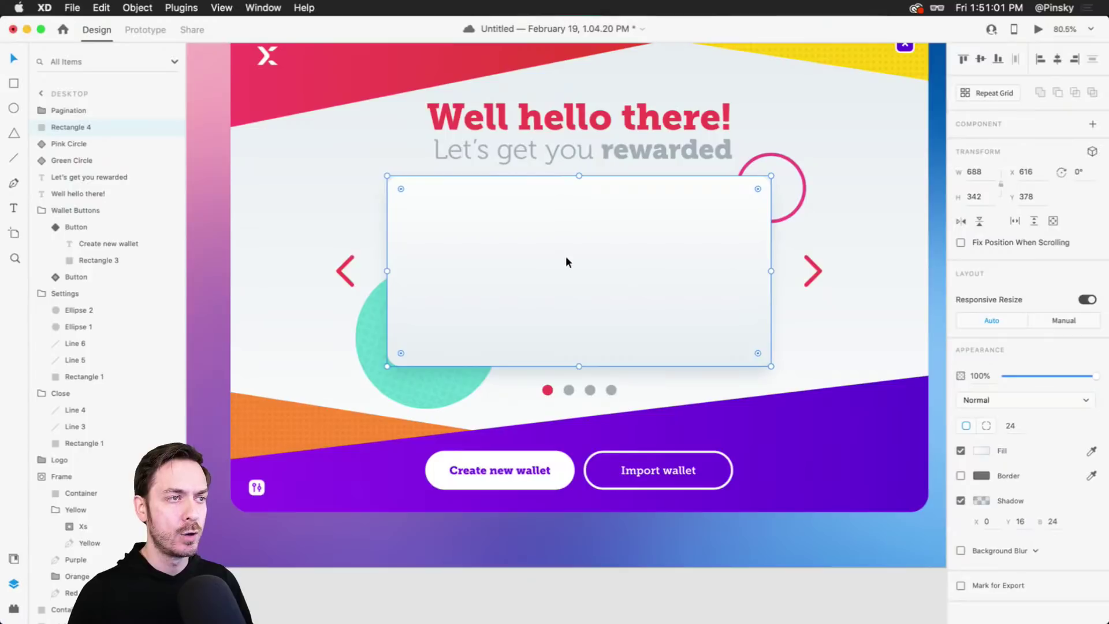
scroll(566, 255, "up", 2)
scroll(561, 220, "up", 2)
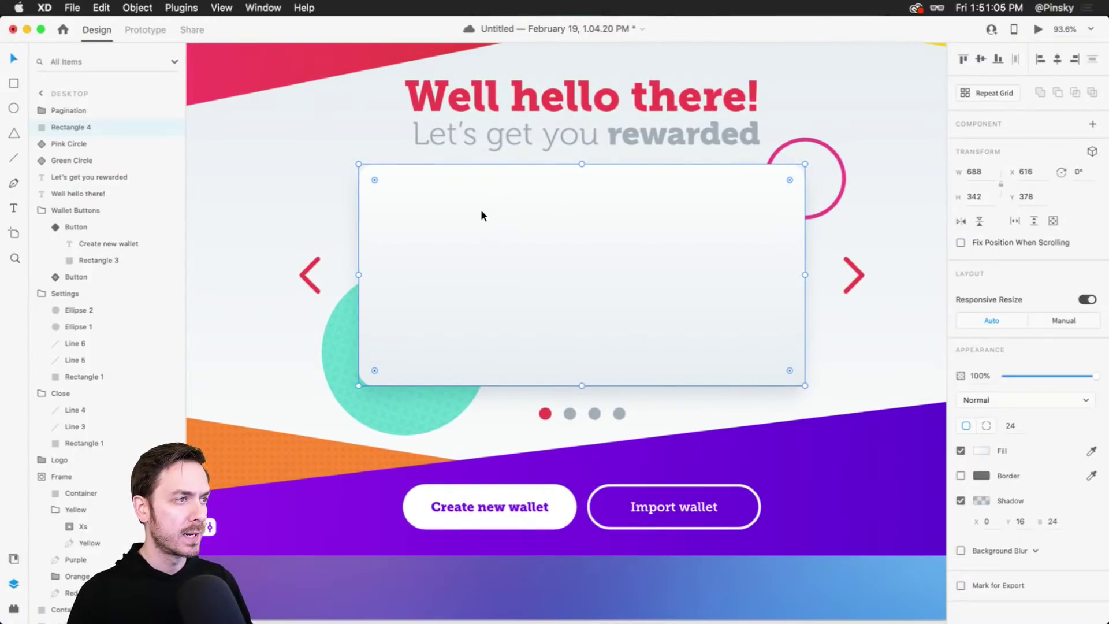
key("t")
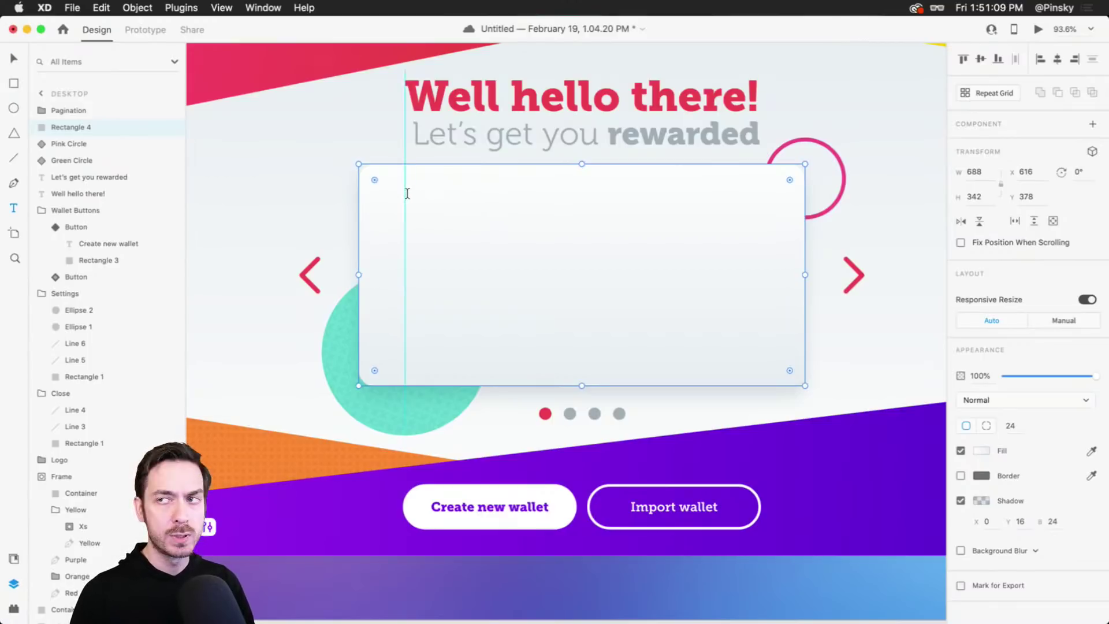
left_click_drag(405, 189, 760, 230)
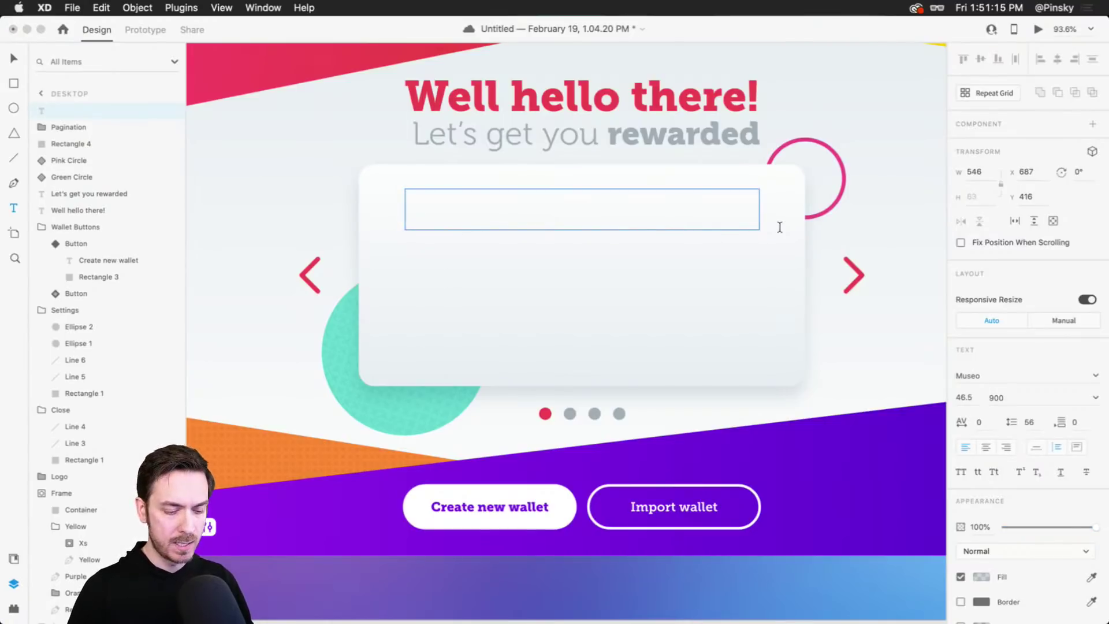
Fill the card's text area with "Up to 87.5% crypto cash back. Holy moly!" and finish editing the text.
type("Up to ")
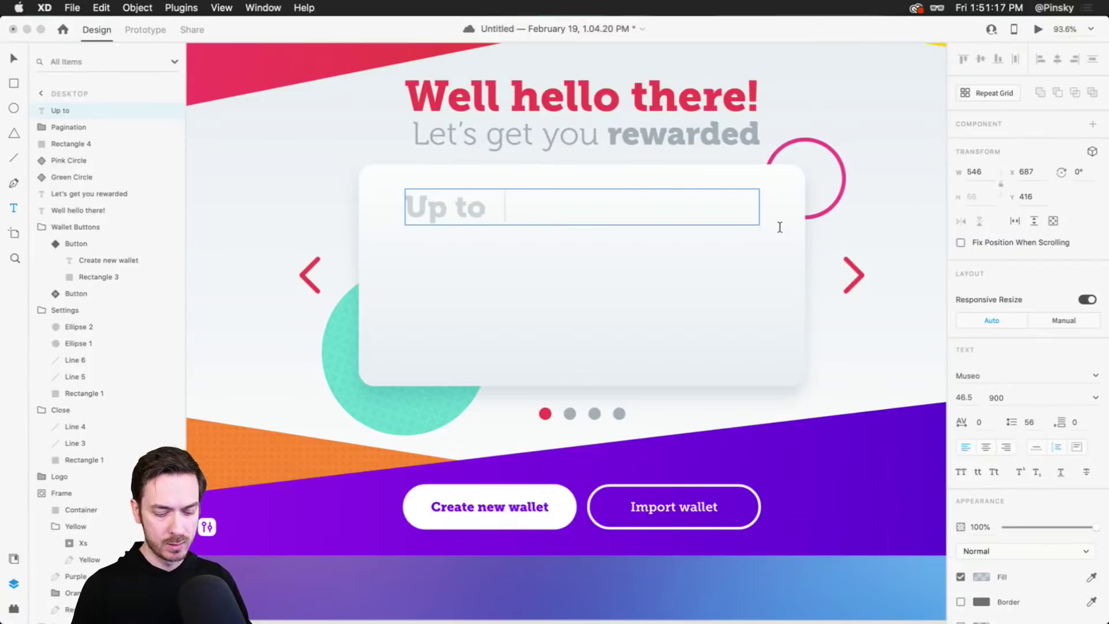
type("87.")
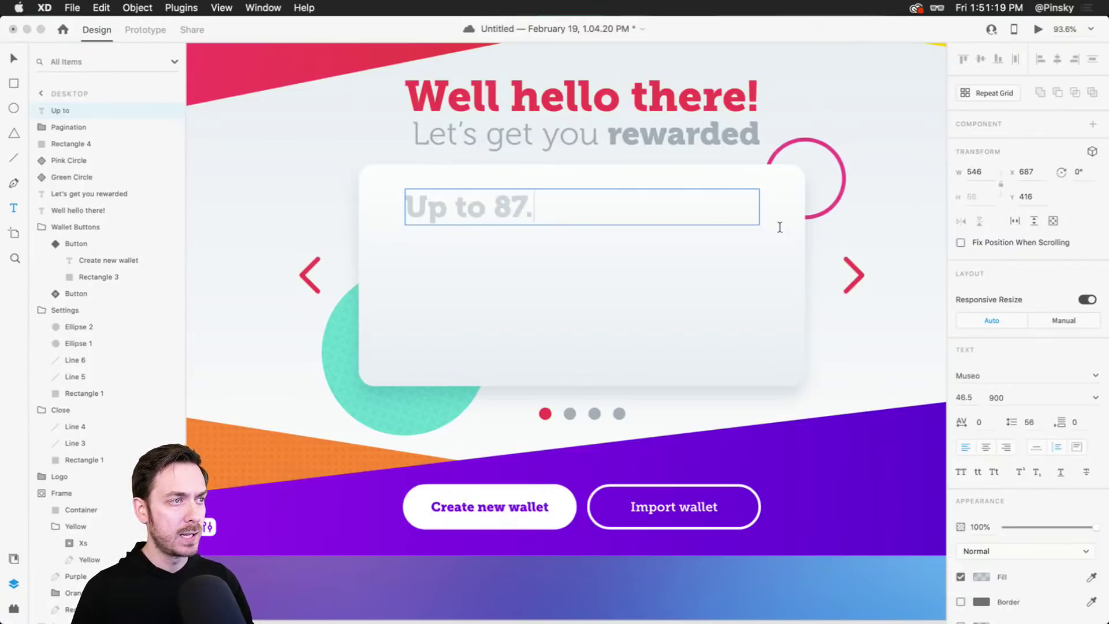
type("5$")
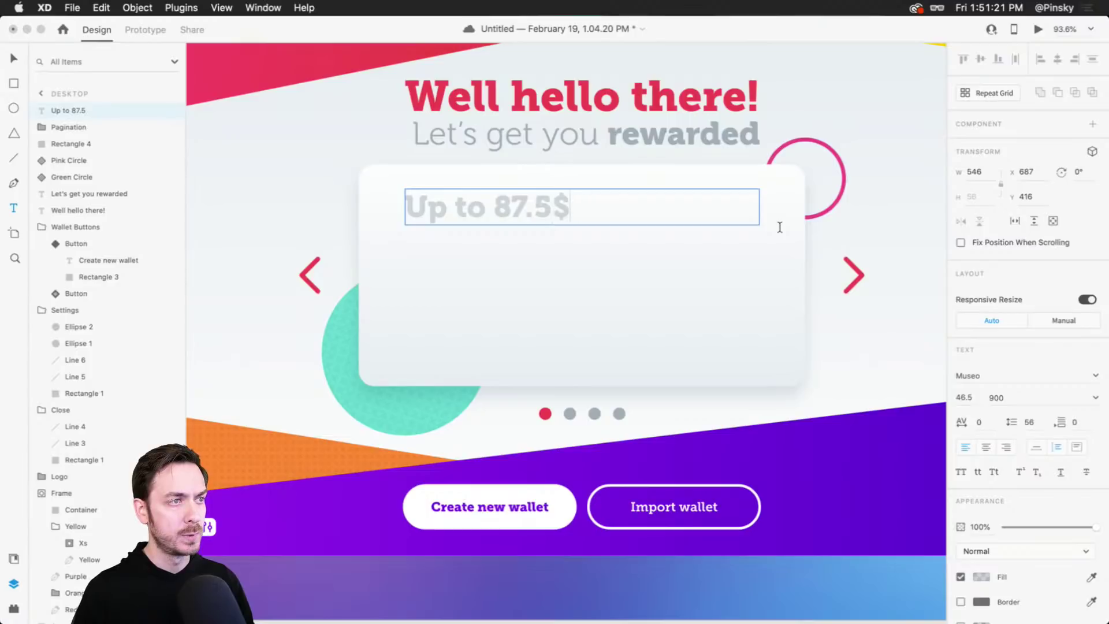
key("BackSpace")
type("#")
key("BackSpace")
type("$")
key("BackSpace")
type("%")
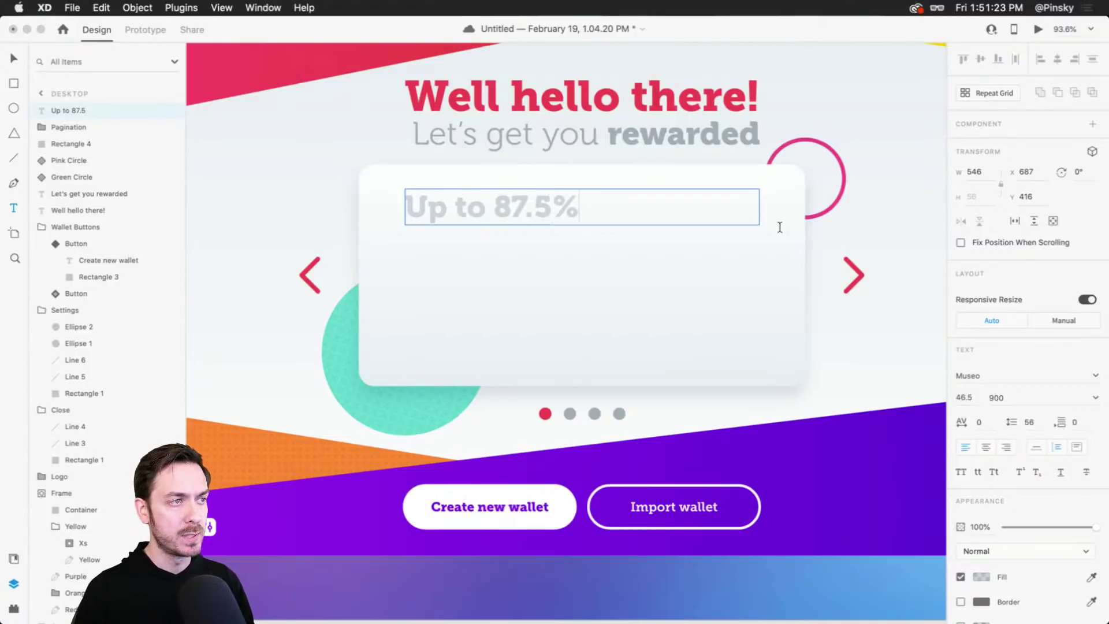
type(" crypto")
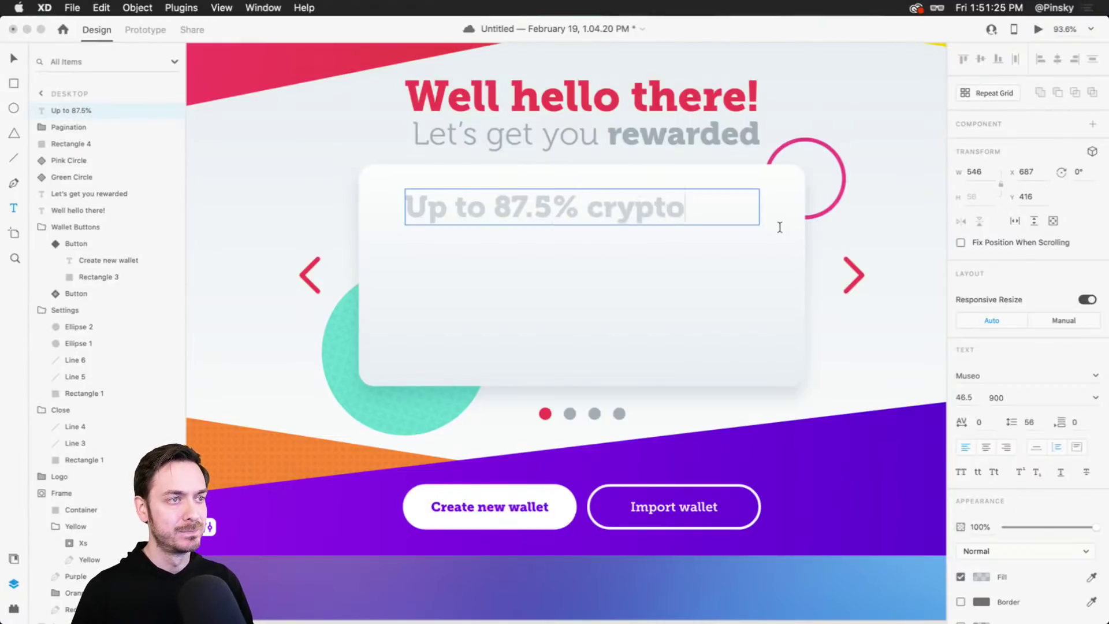
type(" cash bacjk")
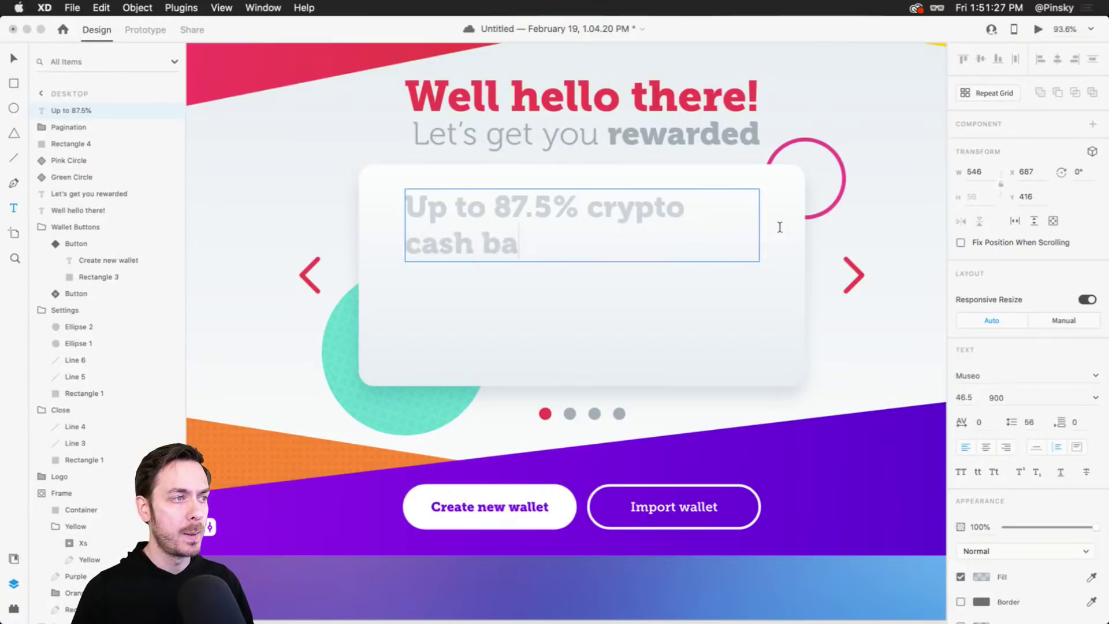
key("BackSpace")
key("BackSpace")
type("k. ")
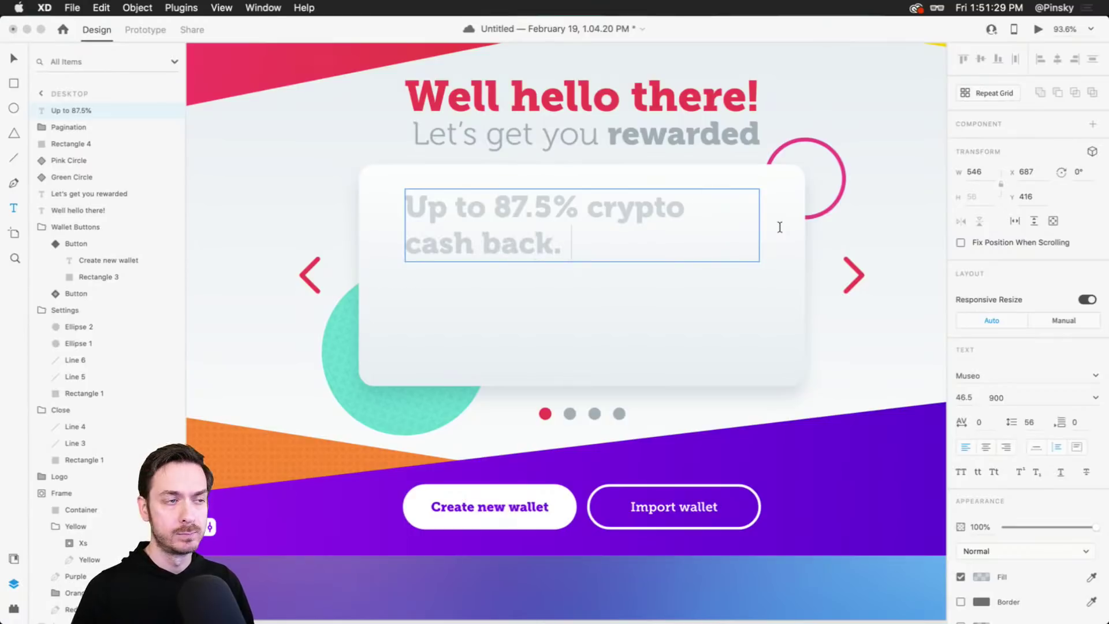
type("Holy moly!")
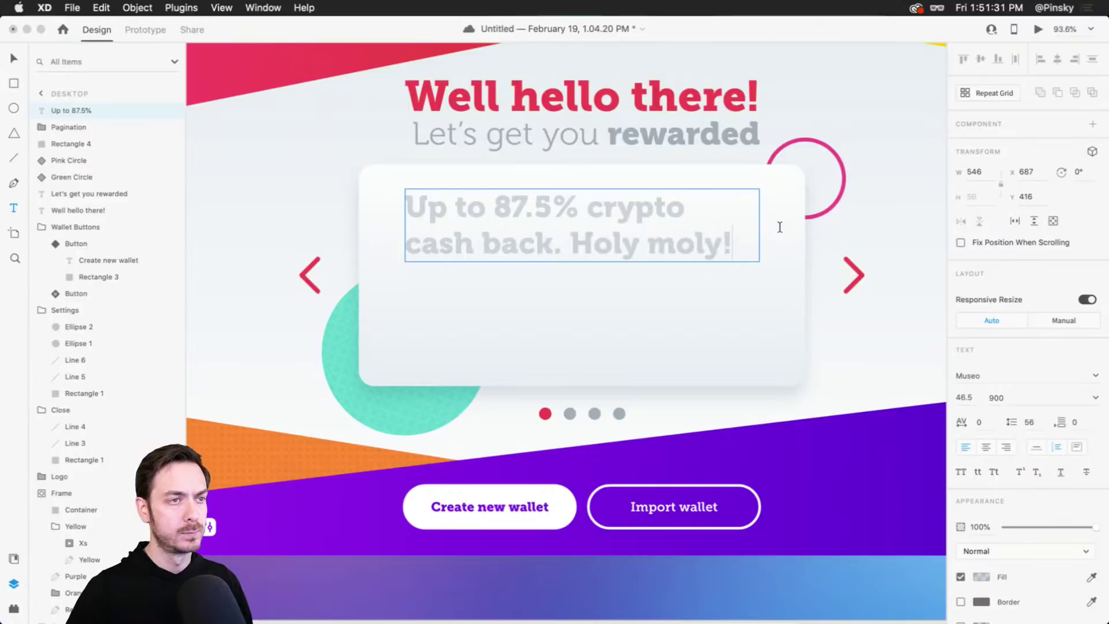
key("Escape")
key("v")
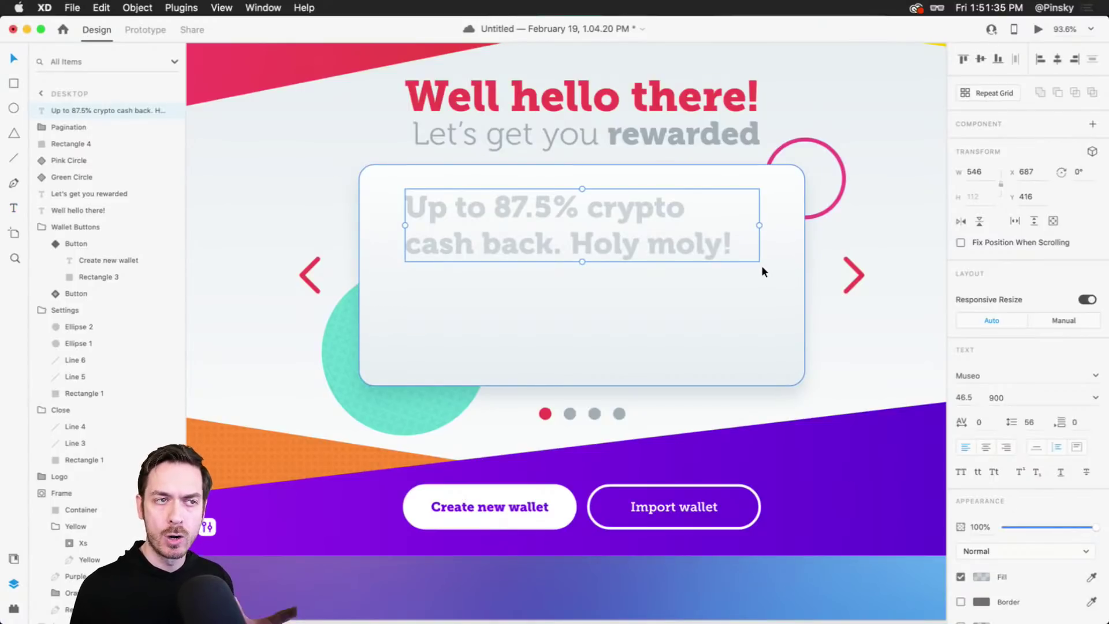
Center-align the card headline and color it with the red document swatch #EE4050.
left_click(987, 447)
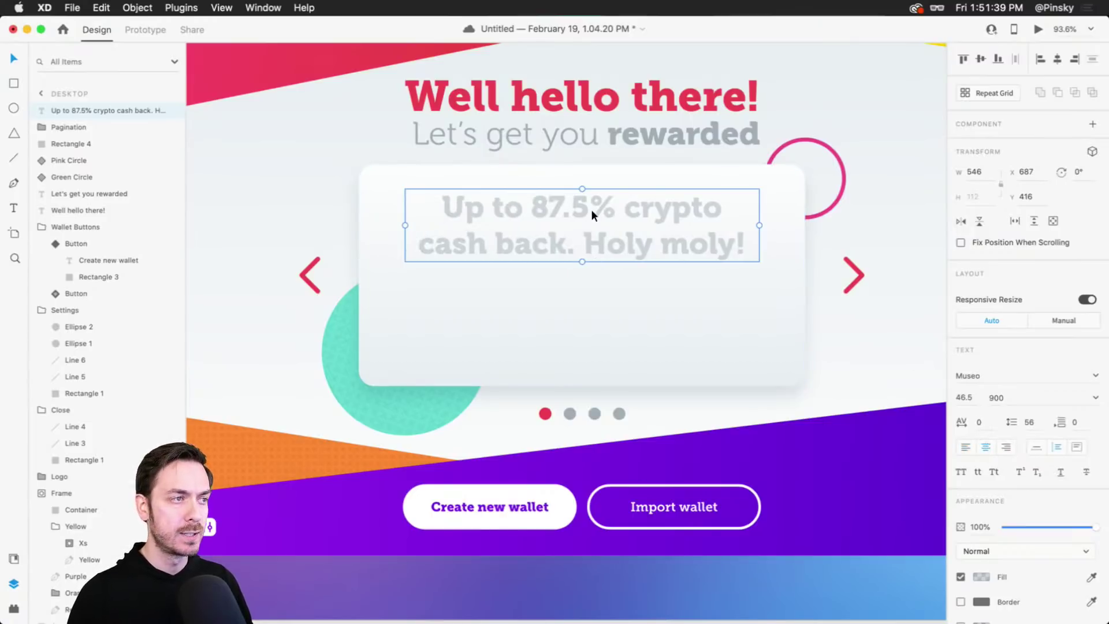
key("super+shift+y")
left_click(153, 157)
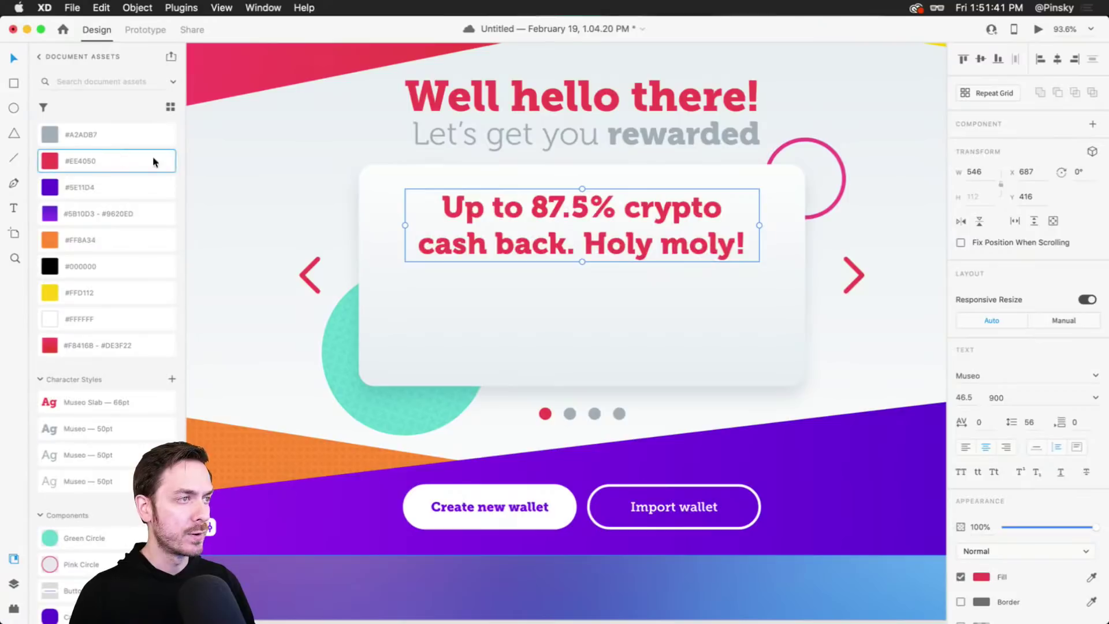
Try weight 700 and the Museo Slab font on the card headline, reverting each to Museo 900.
left_click(1096, 398)
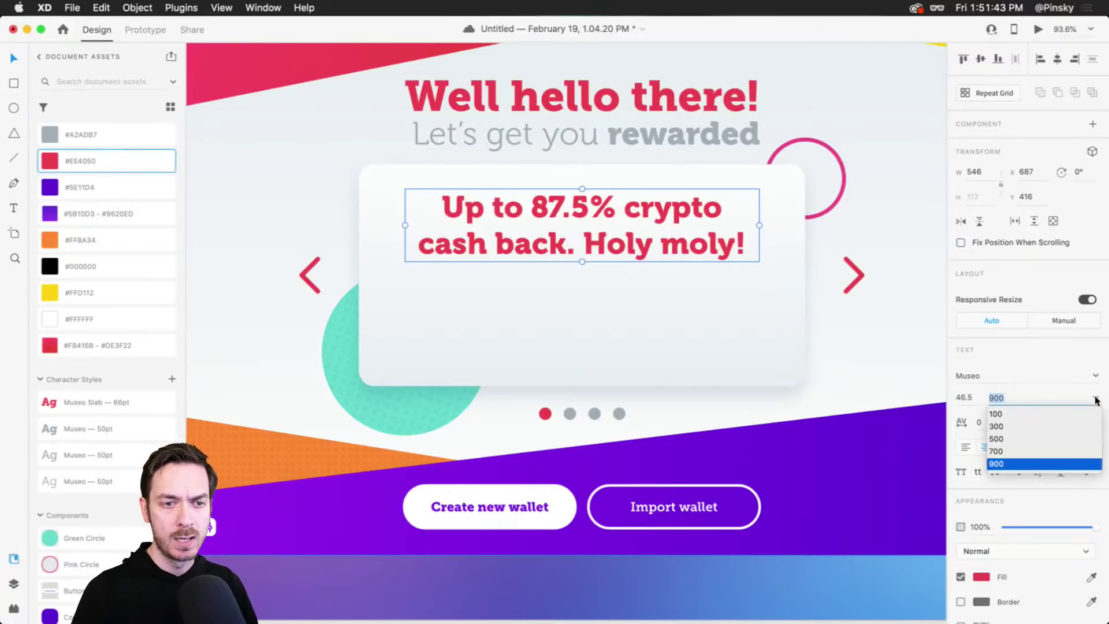
left_click(1000, 449)
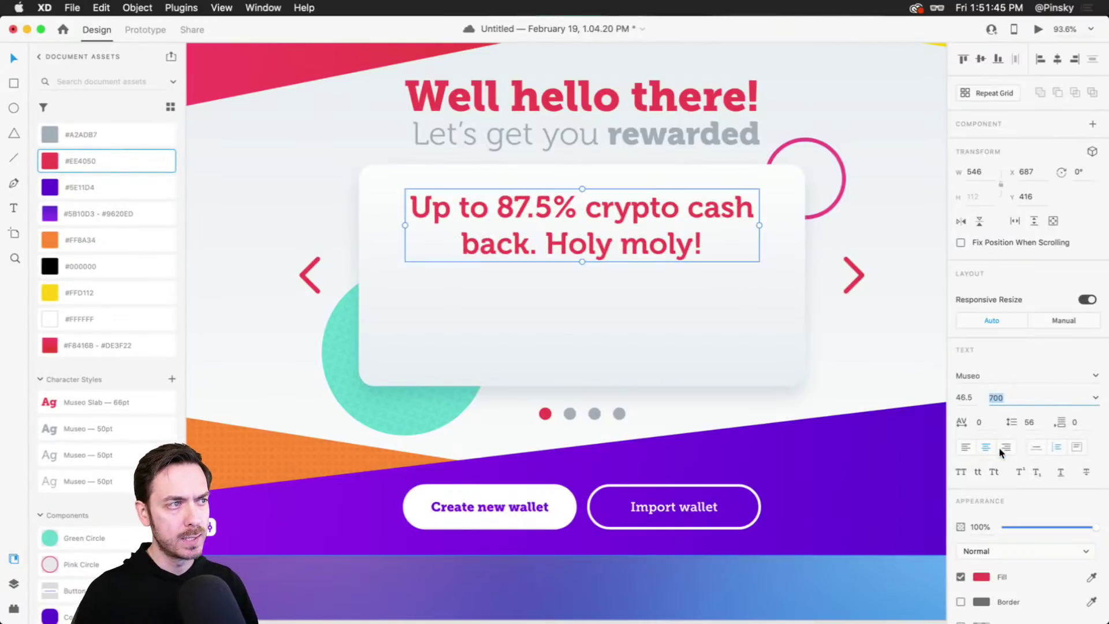
left_click(1096, 398)
left_click(1021, 464)
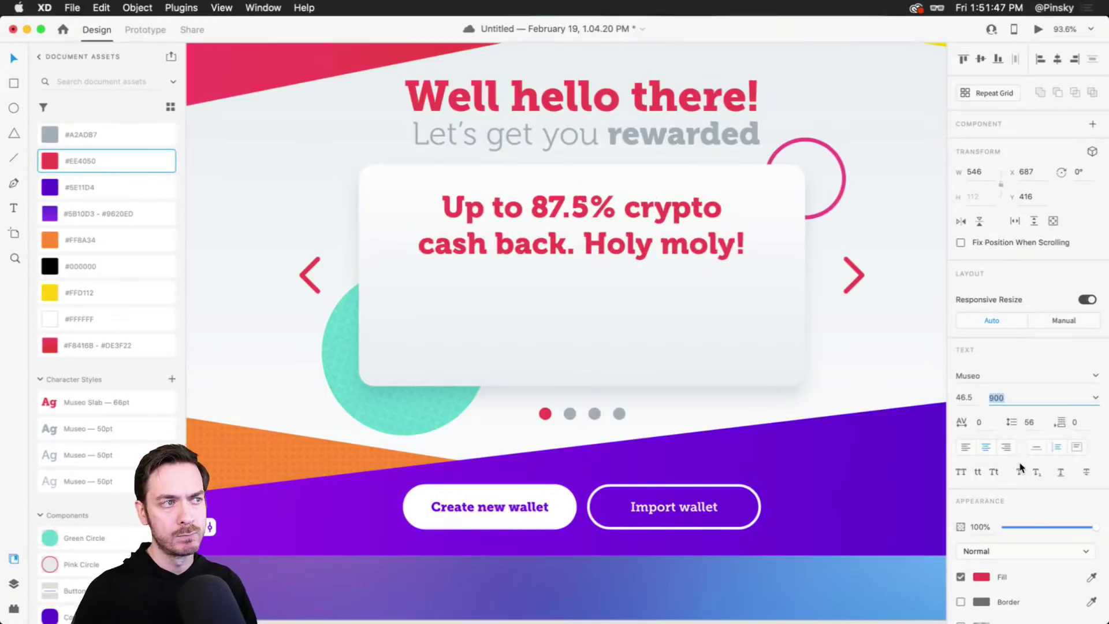
left_click(1095, 376)
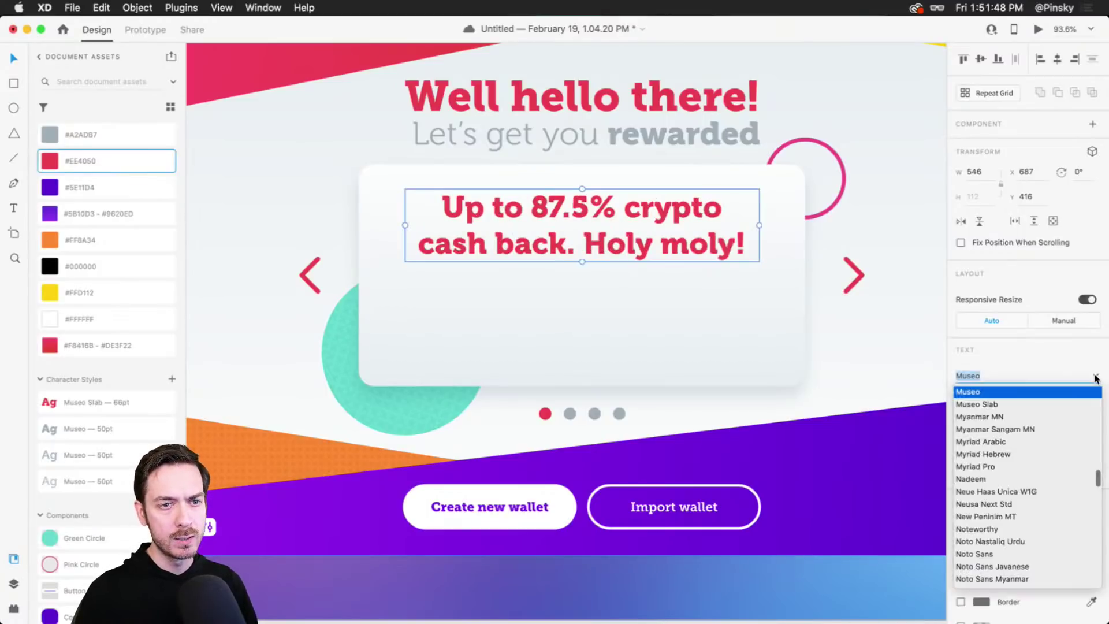
left_click(999, 404)
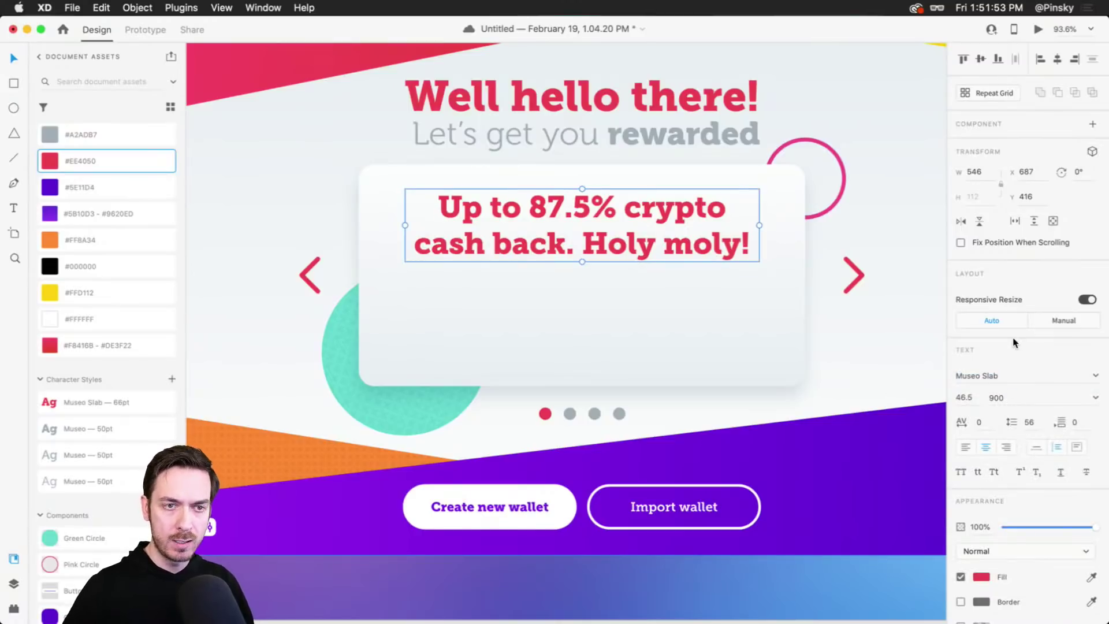
key("super+z")
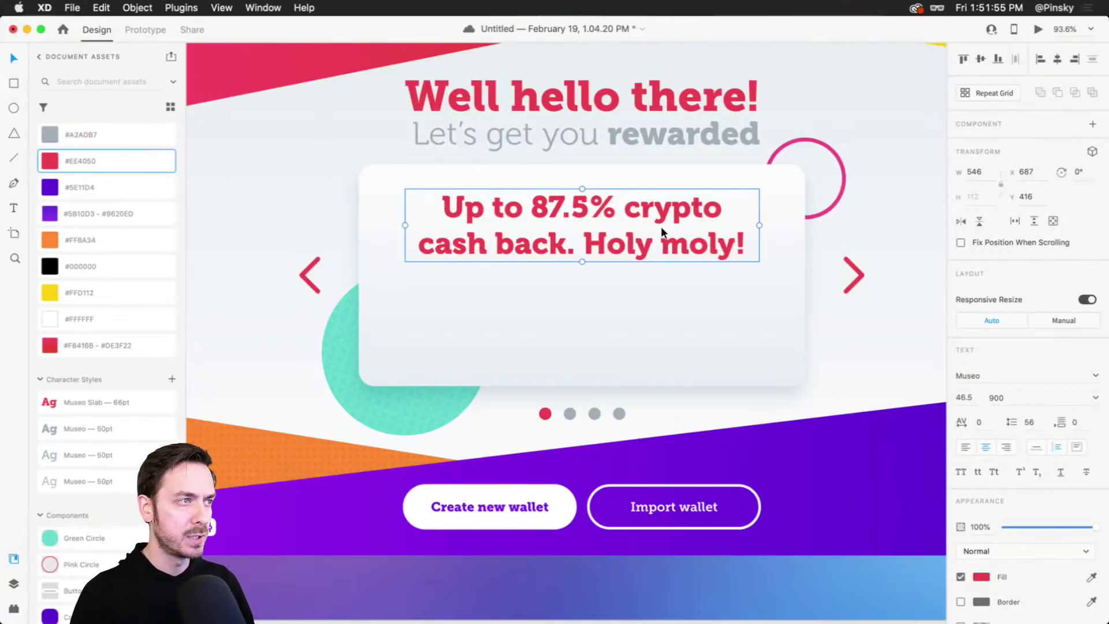
Move the card headline up slightly to Y 408 and place a duplicate of it straight below at Y 504.
left_click_drag(657, 216, 660, 211)
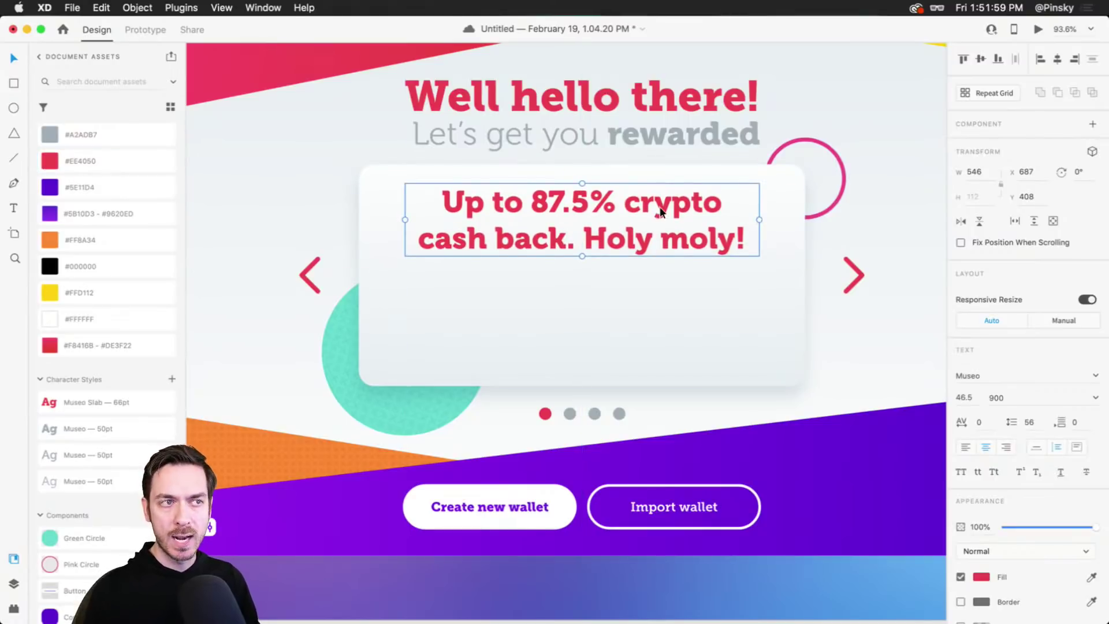
key("alt")
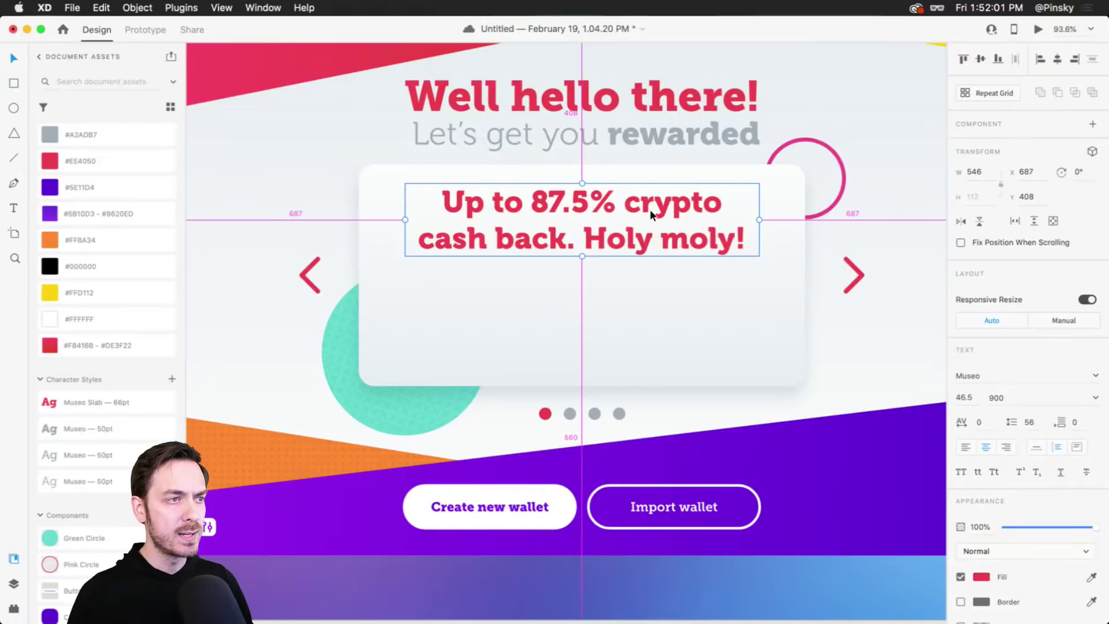
left_click_drag(650, 211, 653, 272)
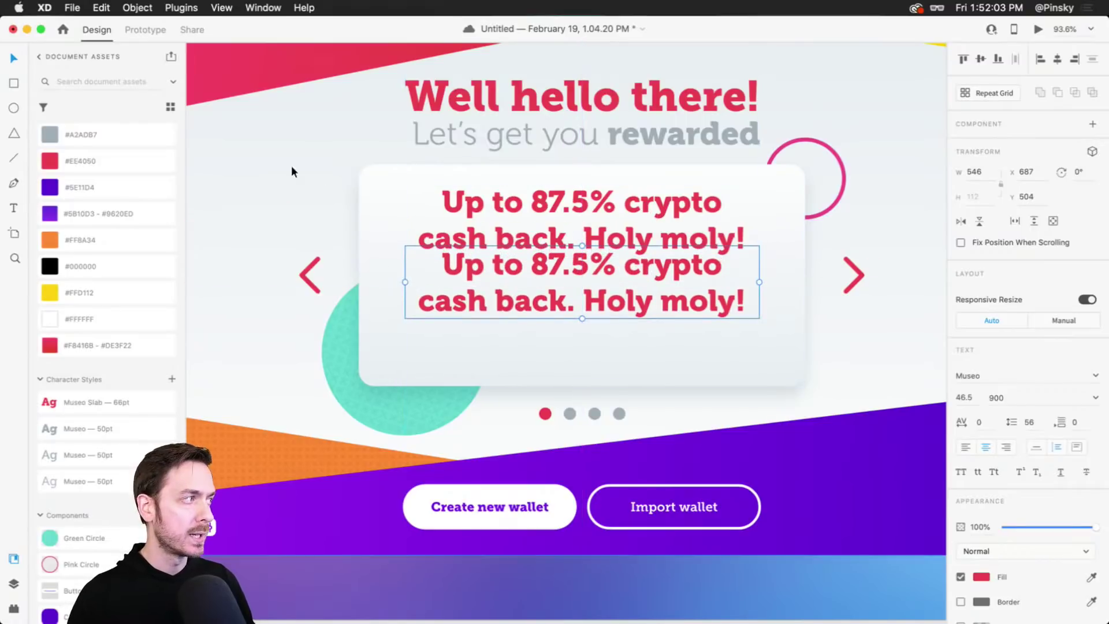
Color the duplicated headline with the gray swatch #A2ADB7 and set its font weight to 700.
left_click(112, 135)
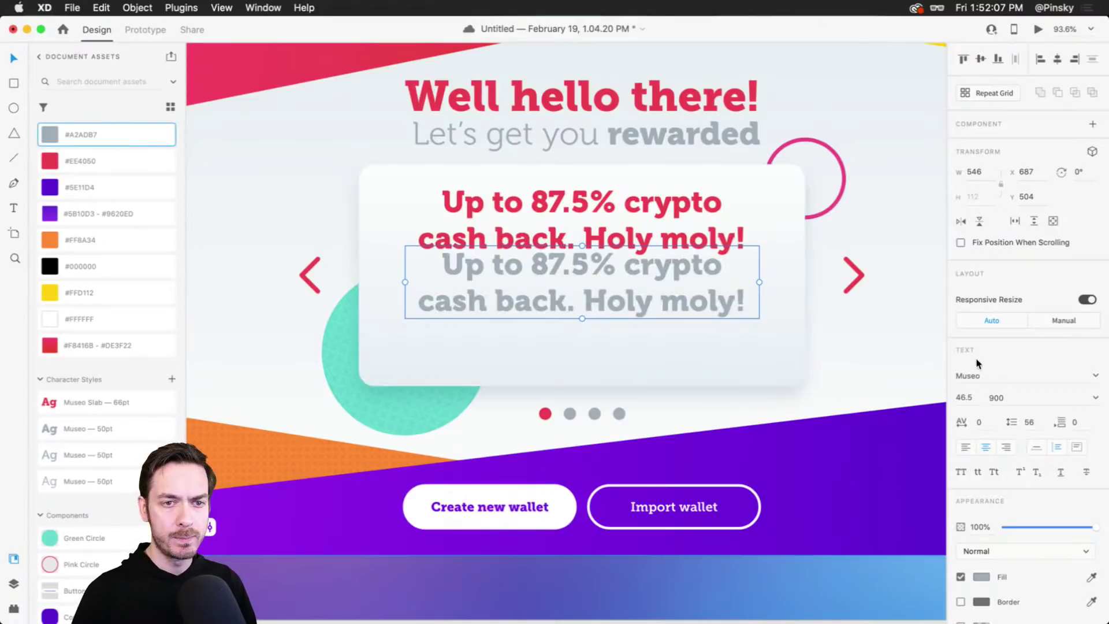
left_click(1096, 398)
left_click(1029, 451)
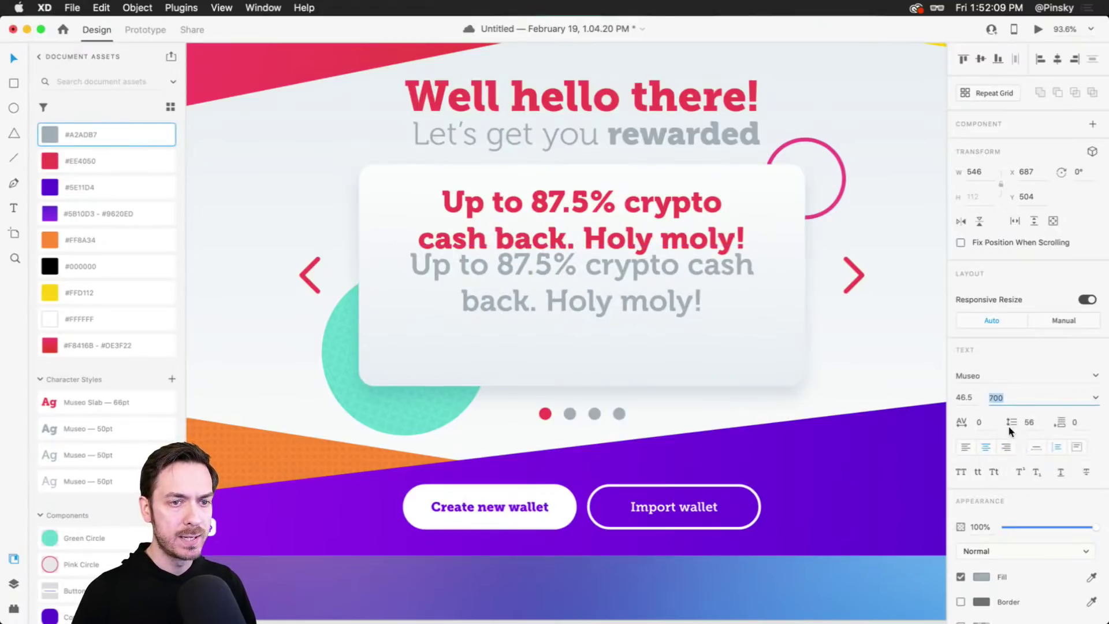
Reduce the gray text's font size to 35.5.
left_click(971, 404)
key("Down")
key("Down")
key("Down")
key("Down")
key("Down")
key("Down")
key("Down")
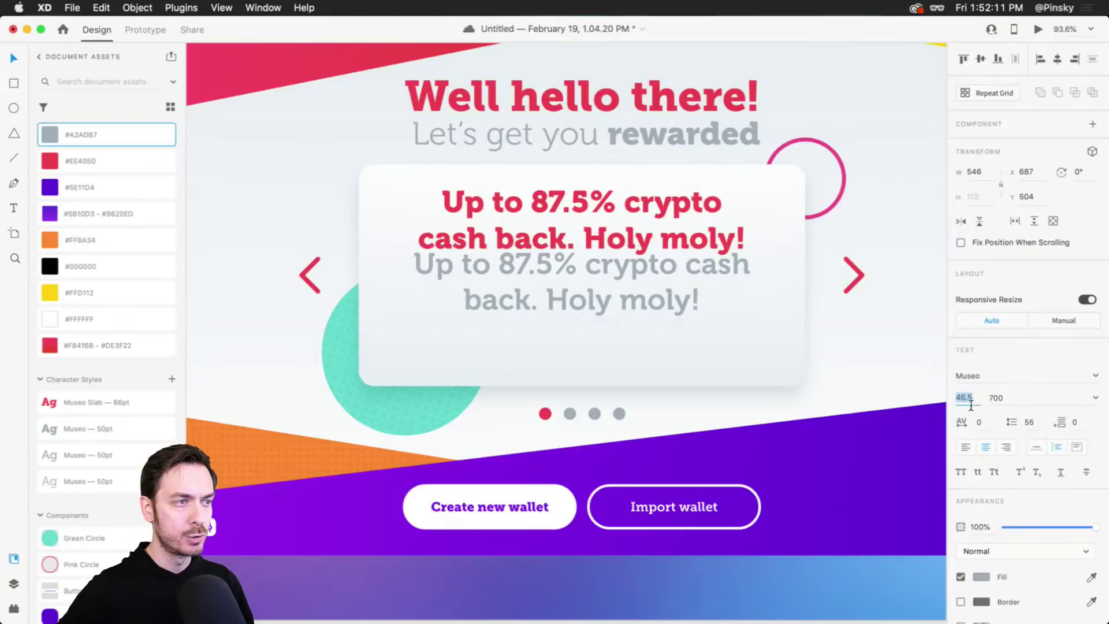
key("Down")
key("Down")
key("Down")
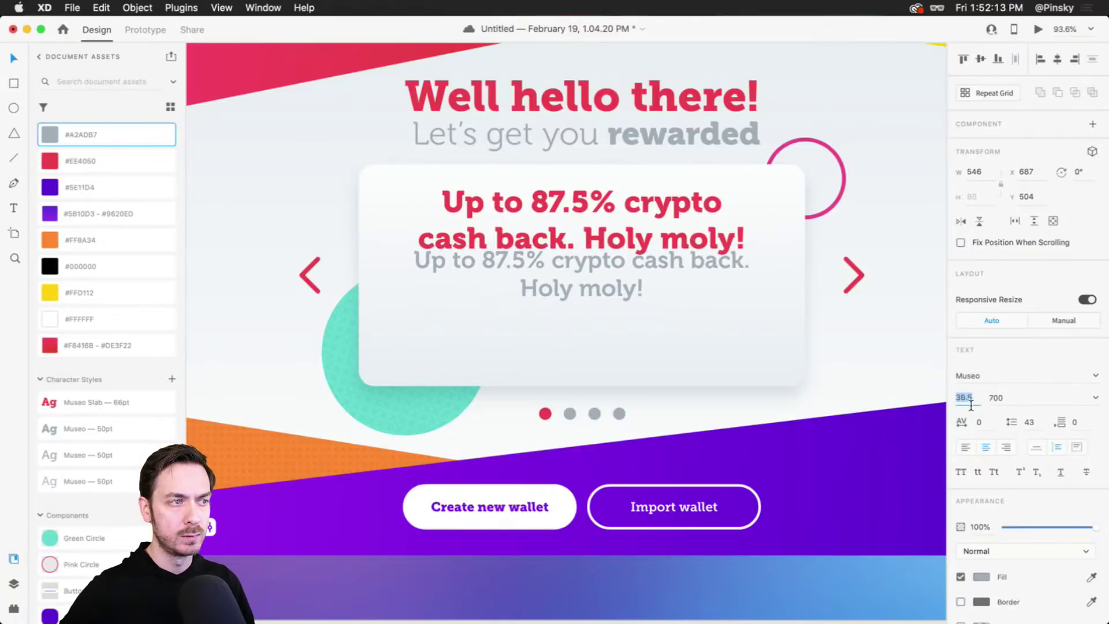
key("Down")
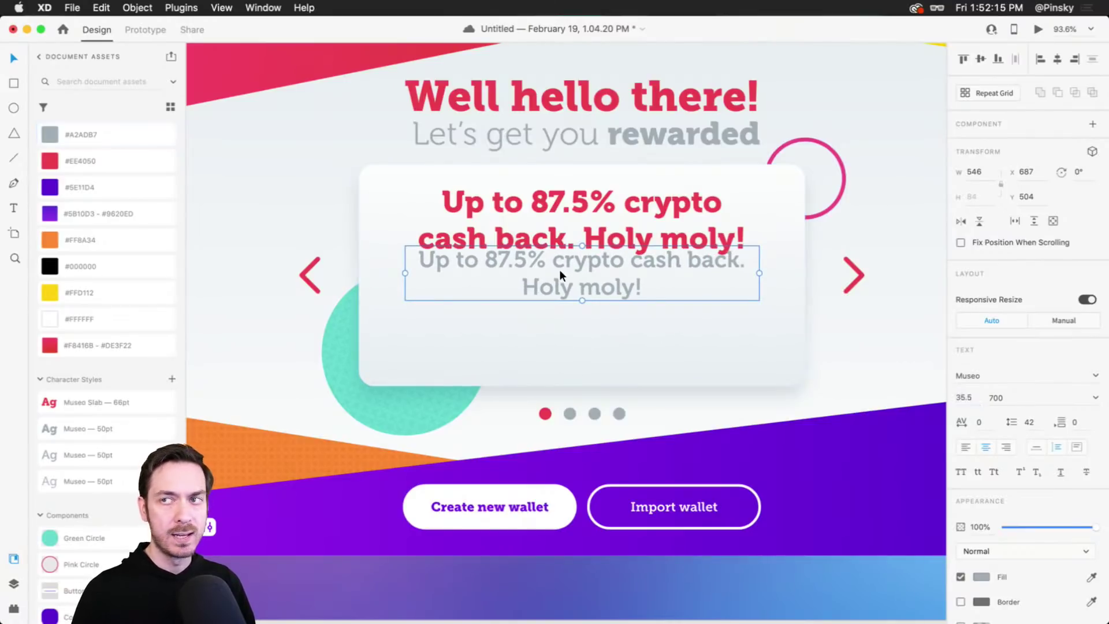
Replace the gray text with "Shop at your favorite stores and line your pockets with shiny crypto.".
double_click(560, 272)
type("Shop at")
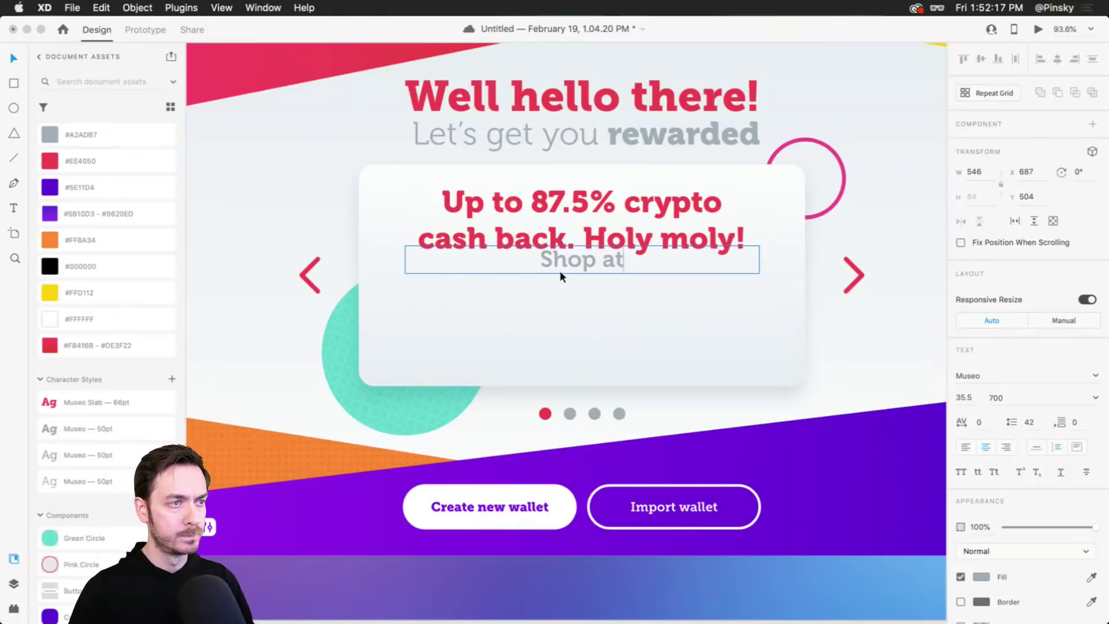
type(" your favorite ")
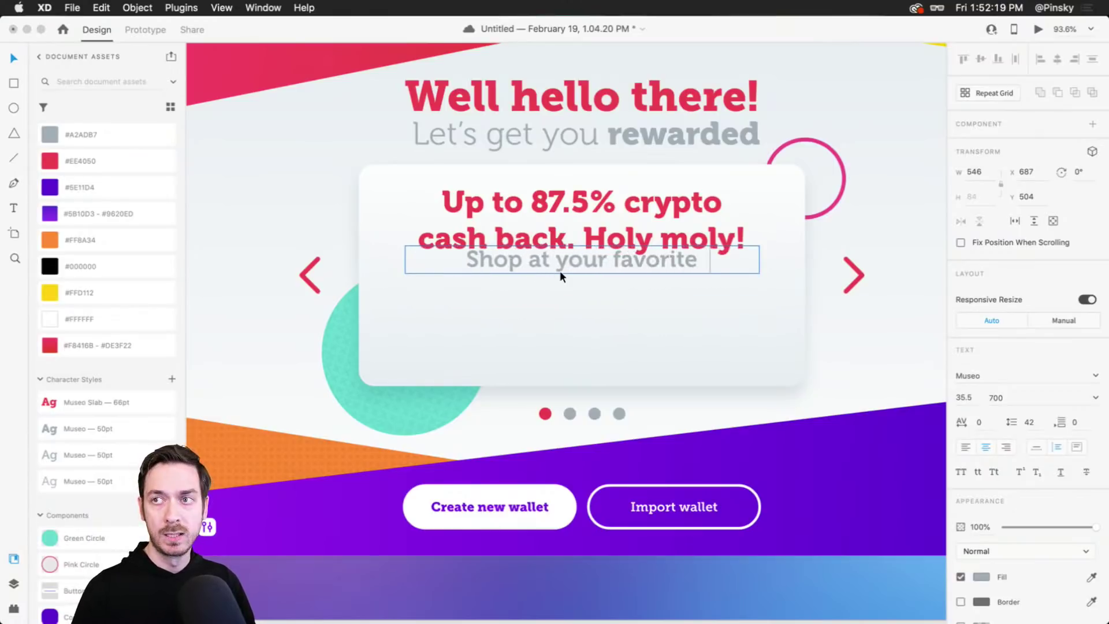
type("stores and")
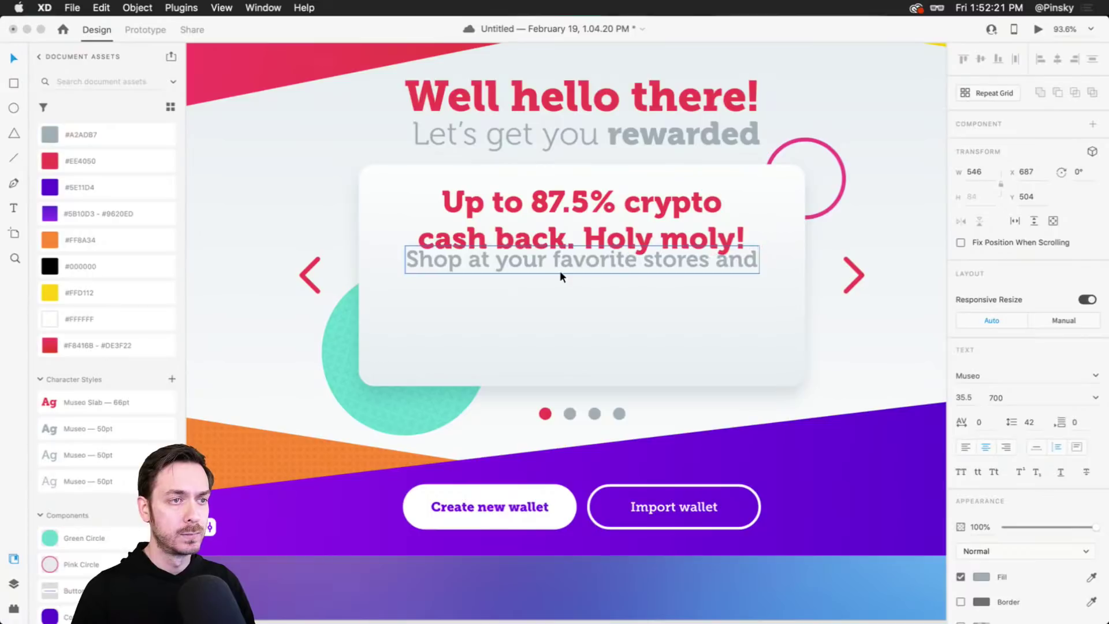
type(" line your pocklet")
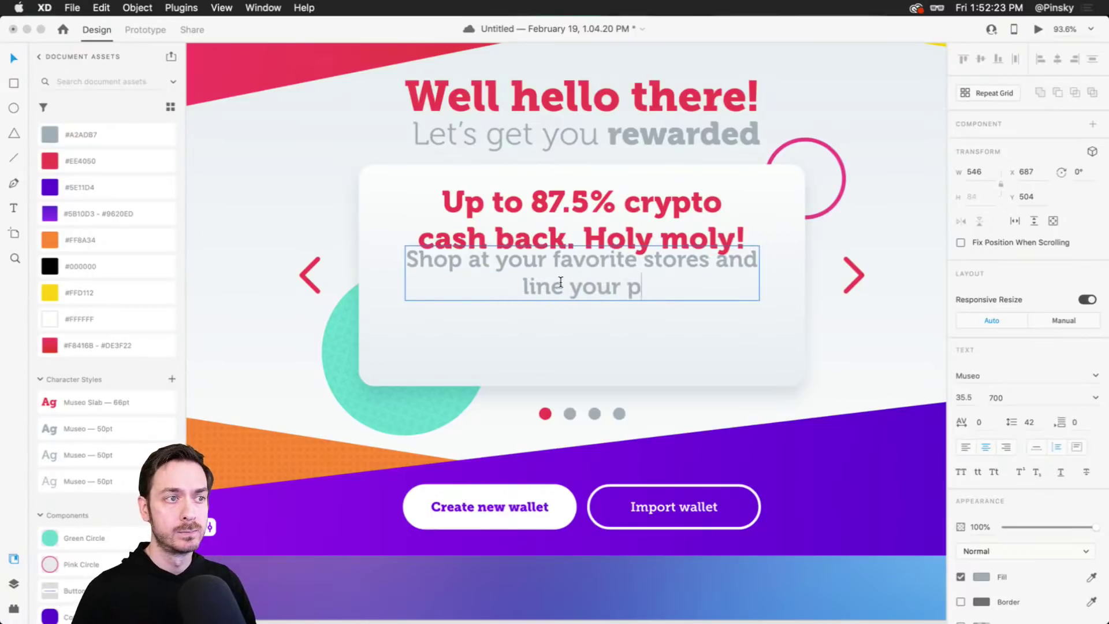
key("BackSpace")
key("BackSpace")
key("BackSpace")
type("ets")
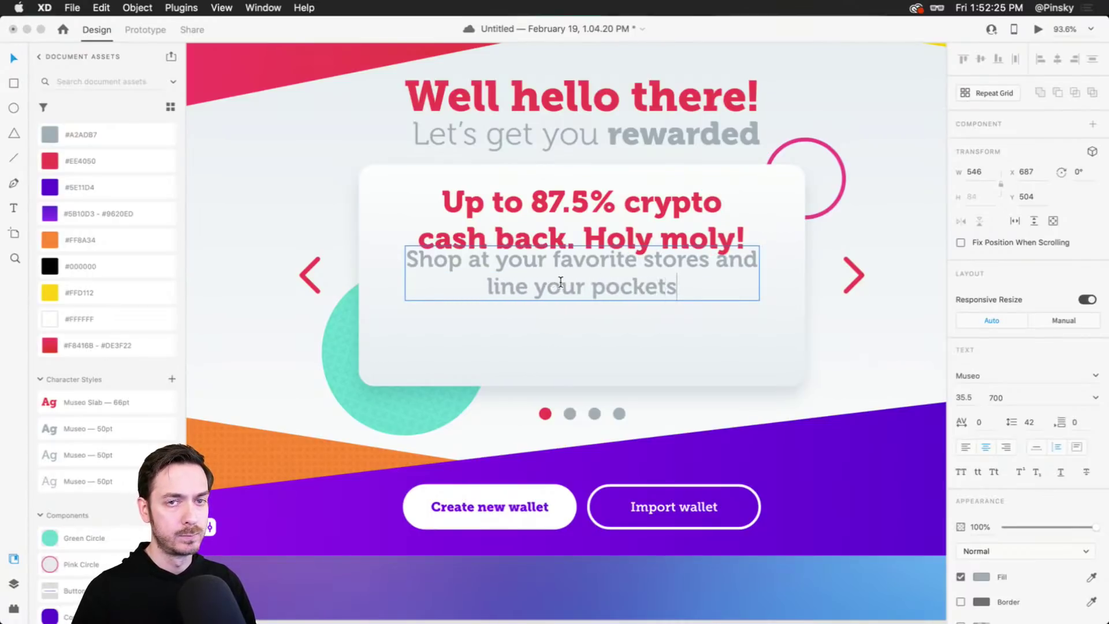
type(" with shiny crupto")
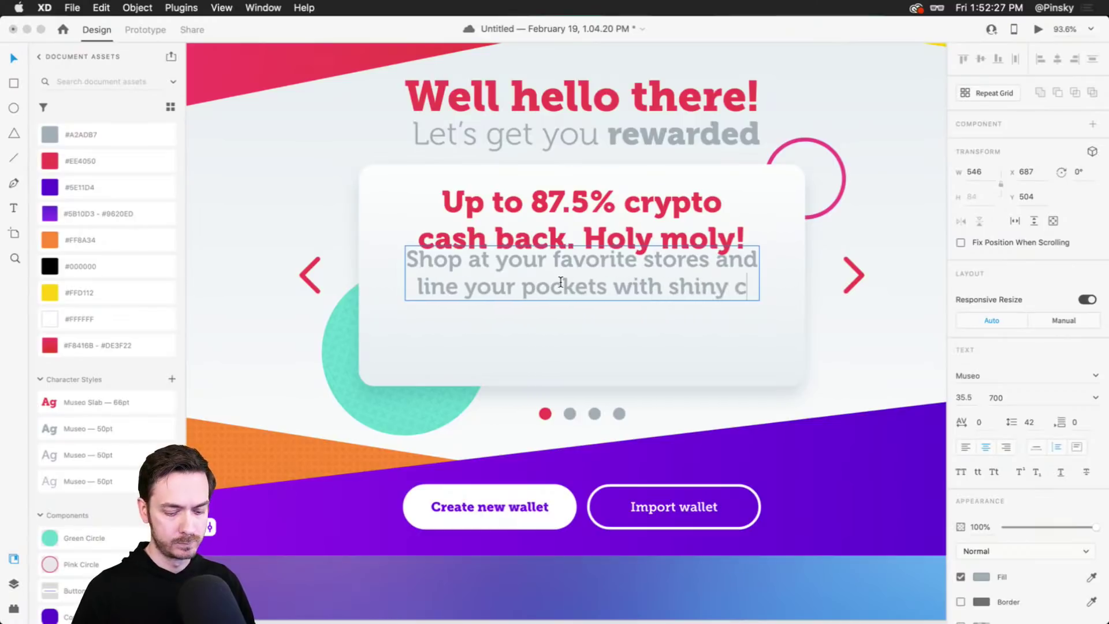
key("BackSpace")
key("BackSpace")
key("BackSpace")
key("BackSpace")
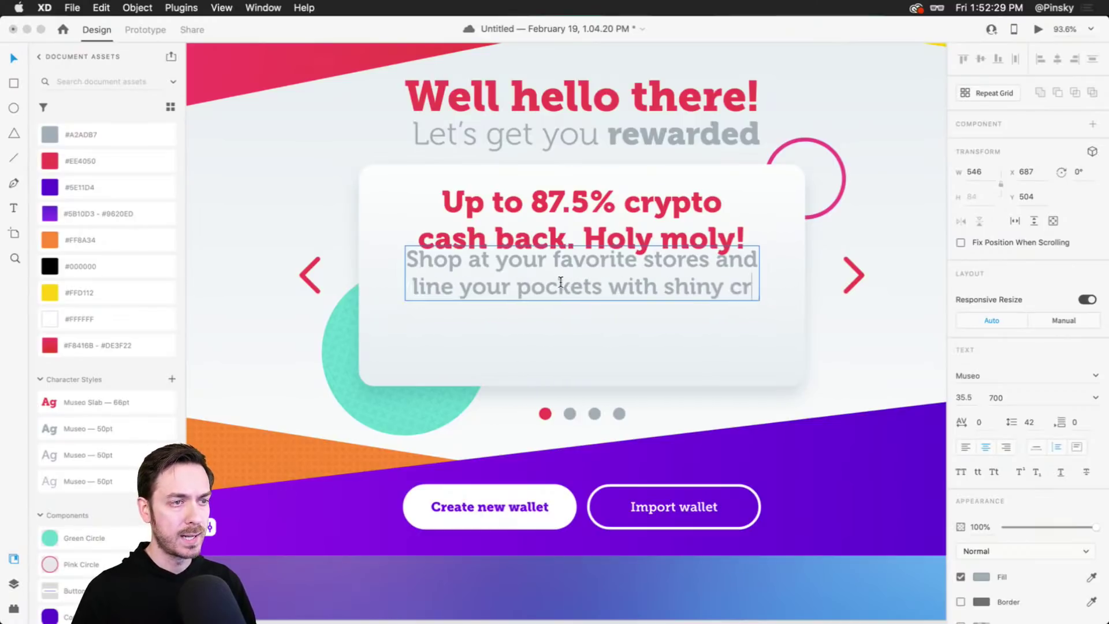
type("ypto.")
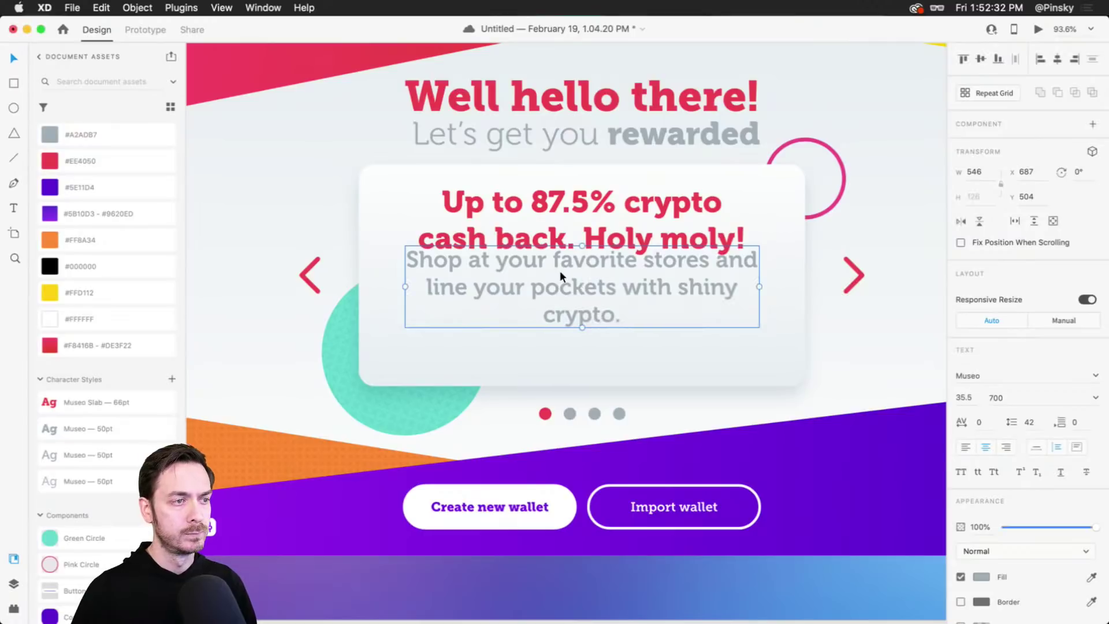
key("Escape")
Reduce the gray description's font size to 31.5 so that it fits on two lines.
left_click(970, 400)
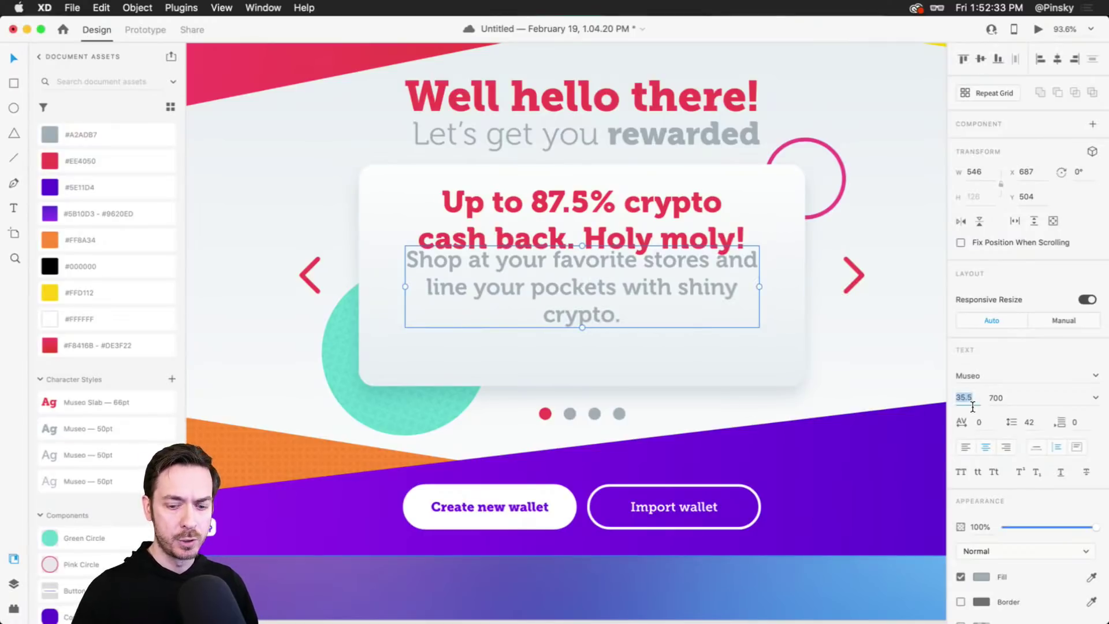
key("Down")
key("Down")
key("Down")
key("Down")
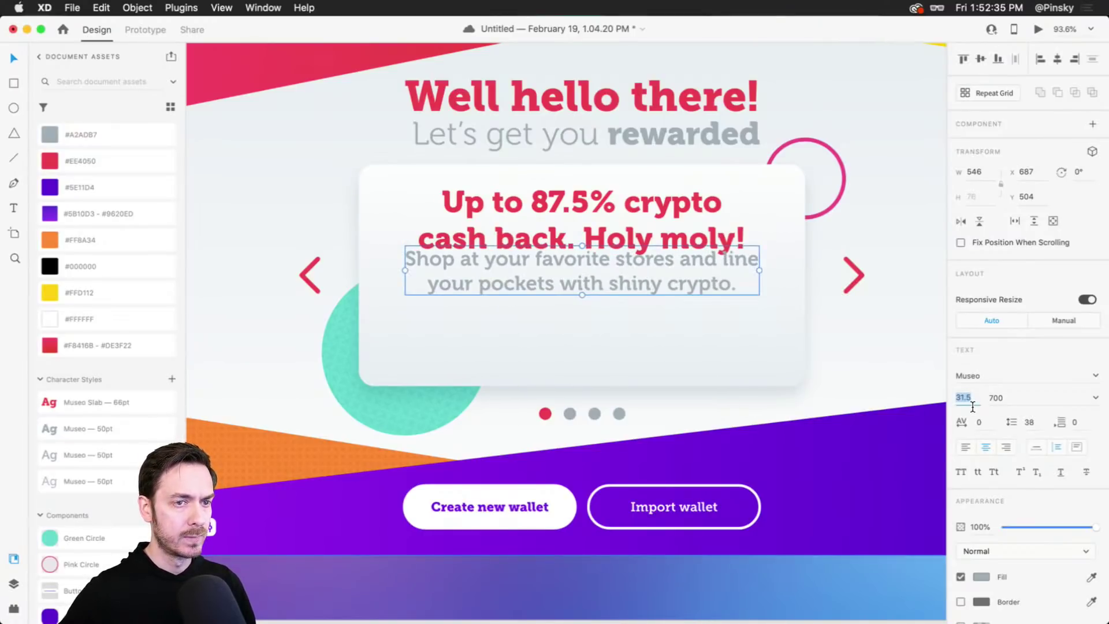
Set the gray description's font size to 30 and move it down below the red headline, to Y 524.
key("Down")
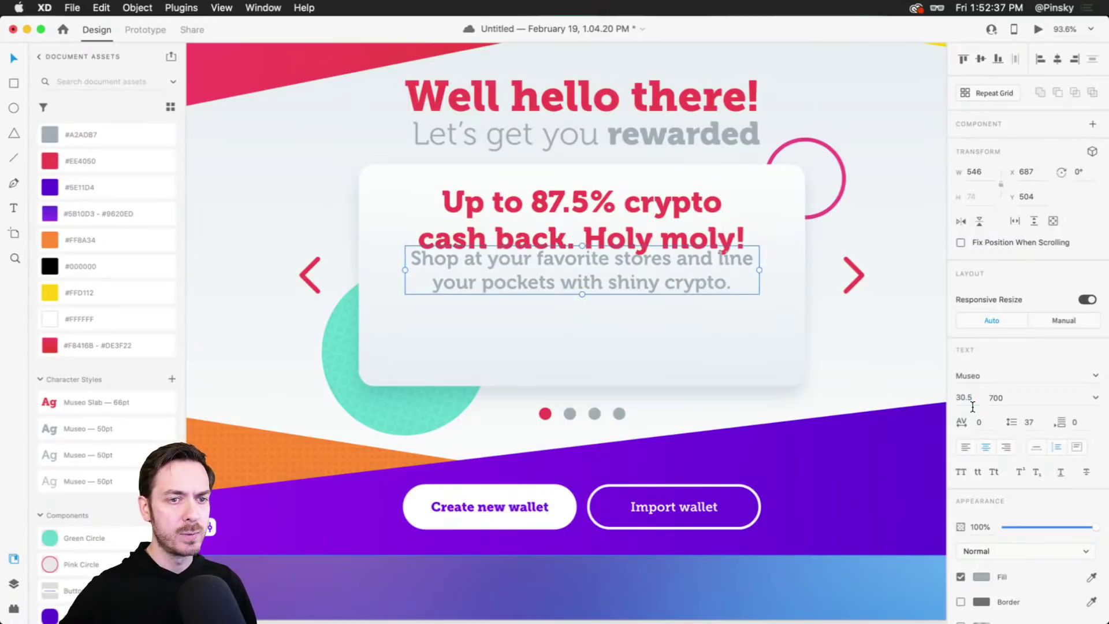
left_click_drag(969, 407, 992, 406)
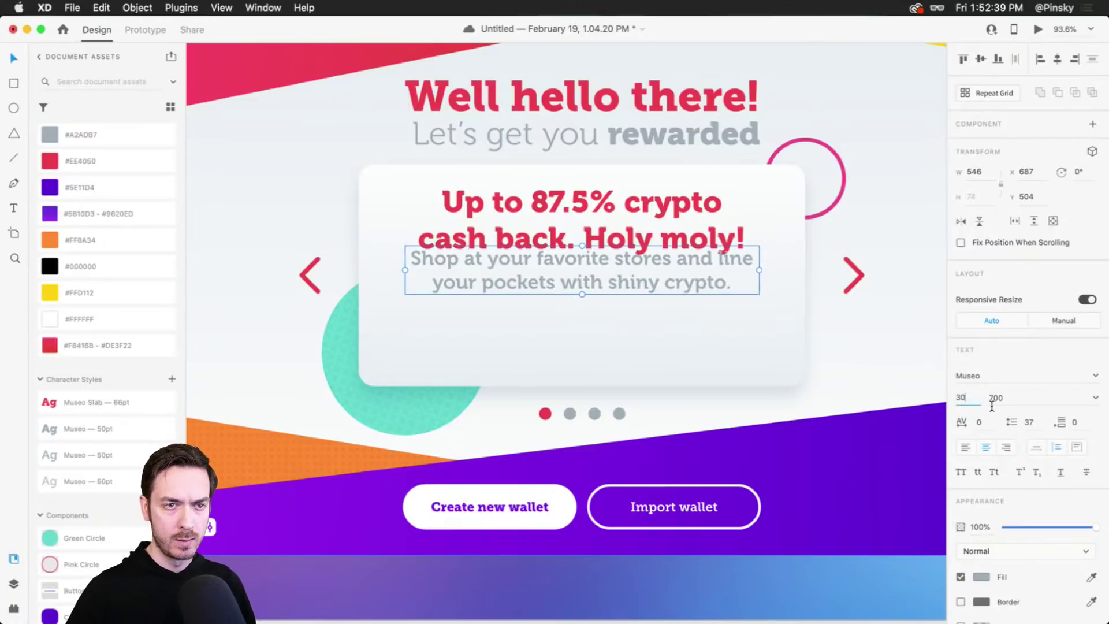
key("Return")
left_click_drag(623, 282, 618, 287)
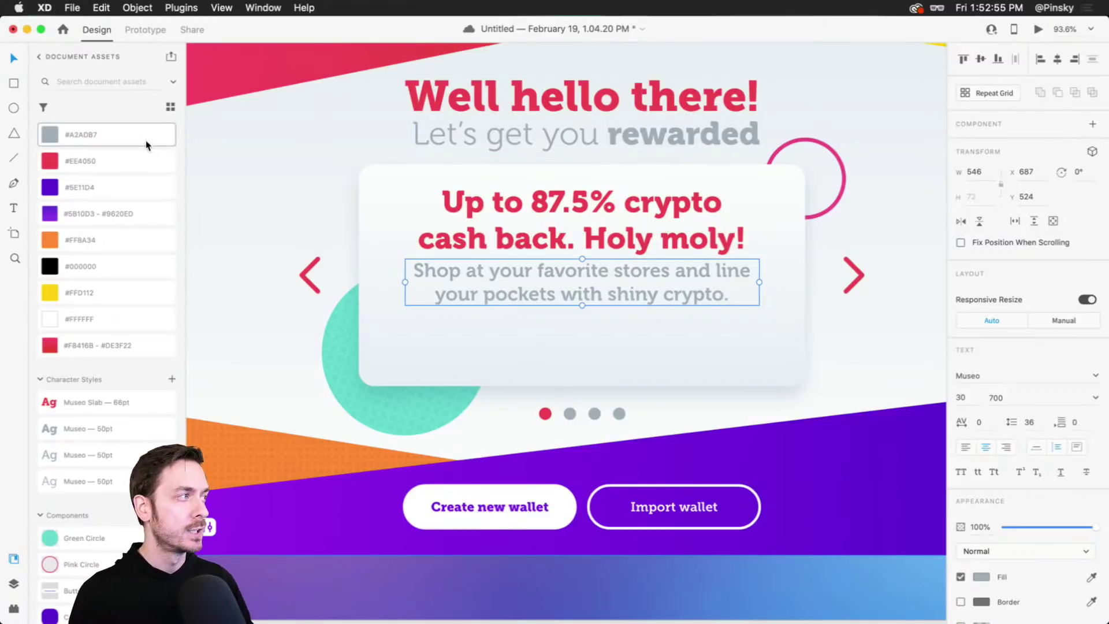
Darken the gray #A2ADB7 color asset to #84919D.
right_click(131, 123)
left_click(176, 168)
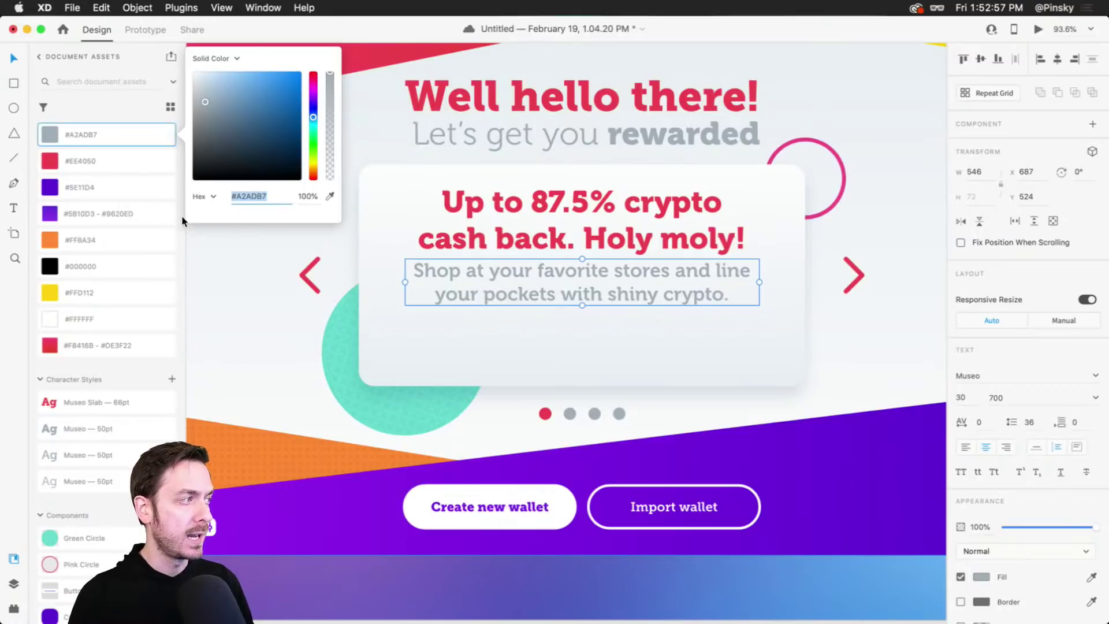
left_click_drag(207, 105, 211, 116)
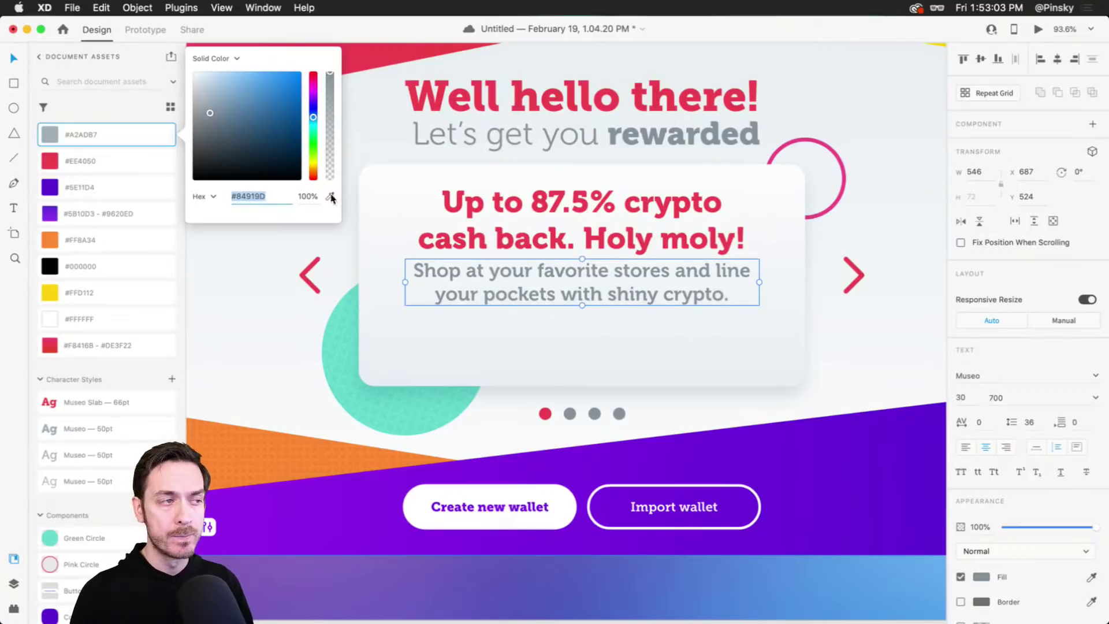
left_click(549, 264)
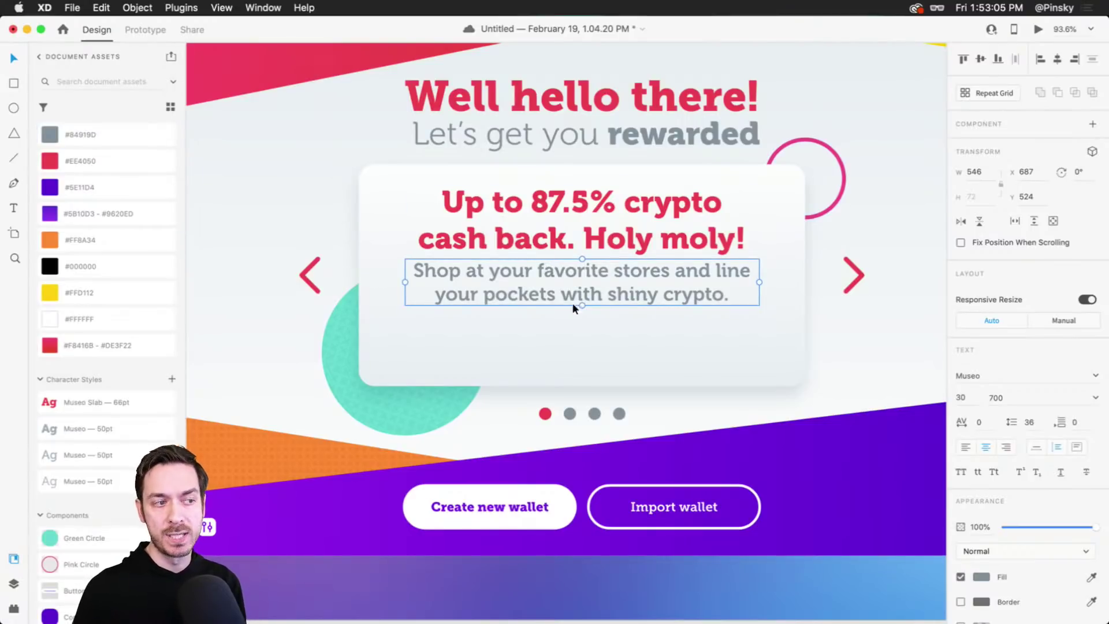
Reduce the opacity of the inactive dots in the Pagination group to 60%.
left_click(574, 410)
key("super+y")
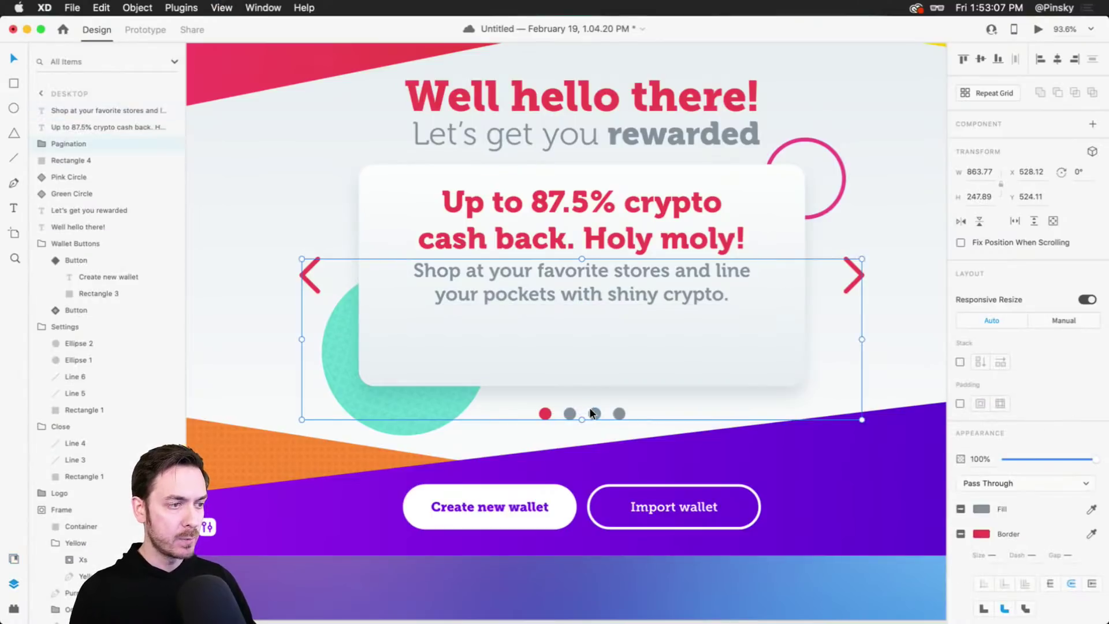
scroll(586, 406, "down", 5)
scroll(586, 407, "up", 8)
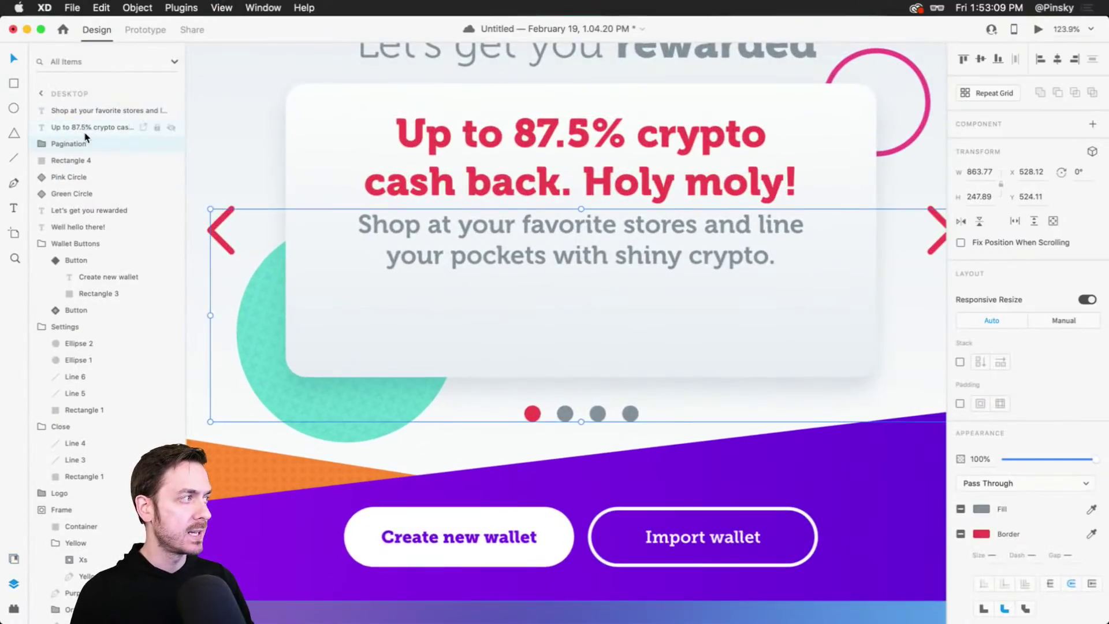
left_click(45, 143)
left_click(92, 209)
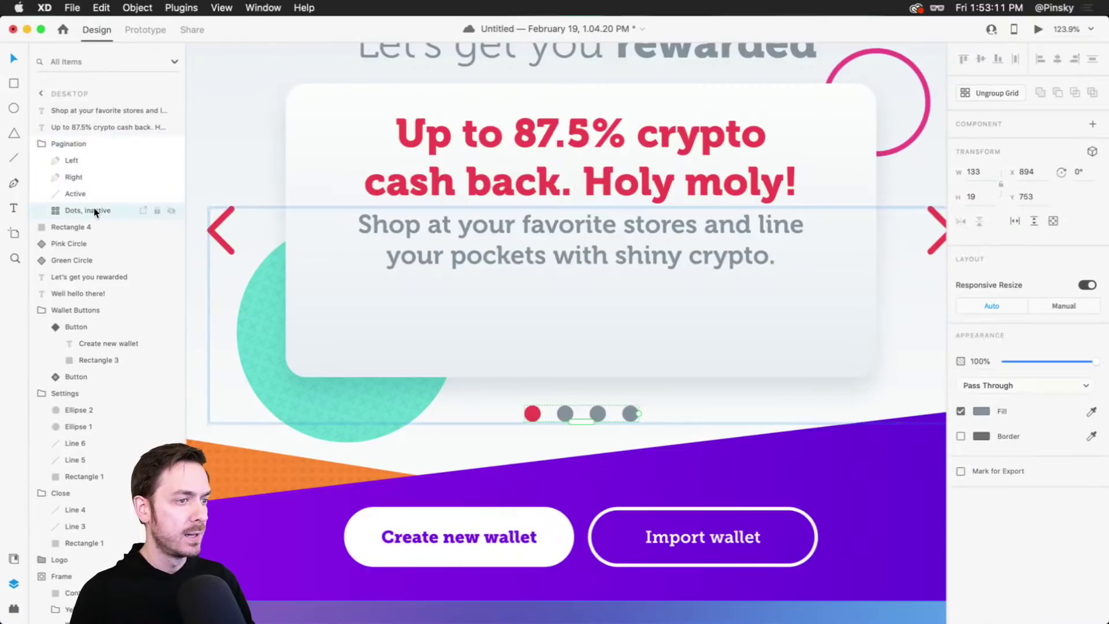
left_click_drag(1074, 358, 1061, 359)
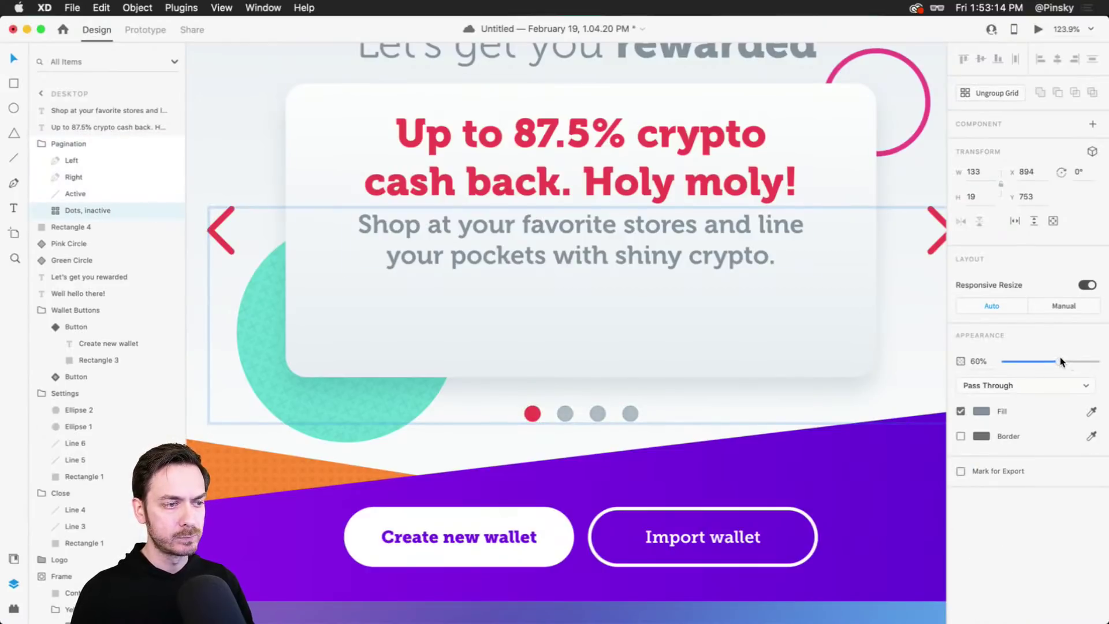
Move the gray description slightly up toward the headline, to Y 520.
left_click(670, 256)
scroll(671, 257, "down", 5)
scroll(670, 256, "up", 4)
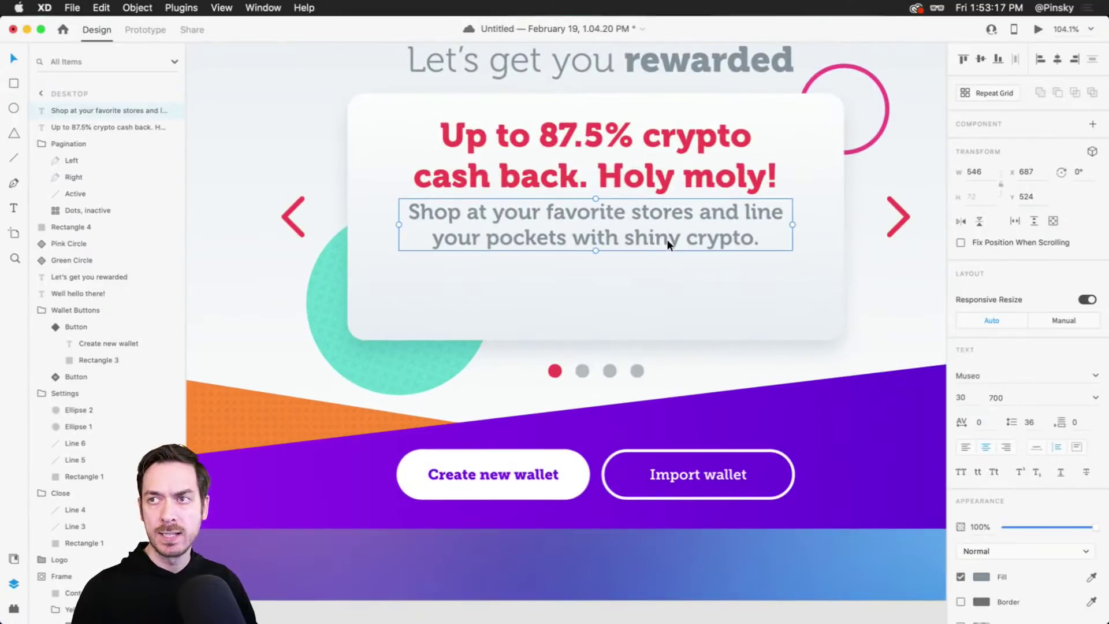
left_click_drag(591, 226, 592, 224)
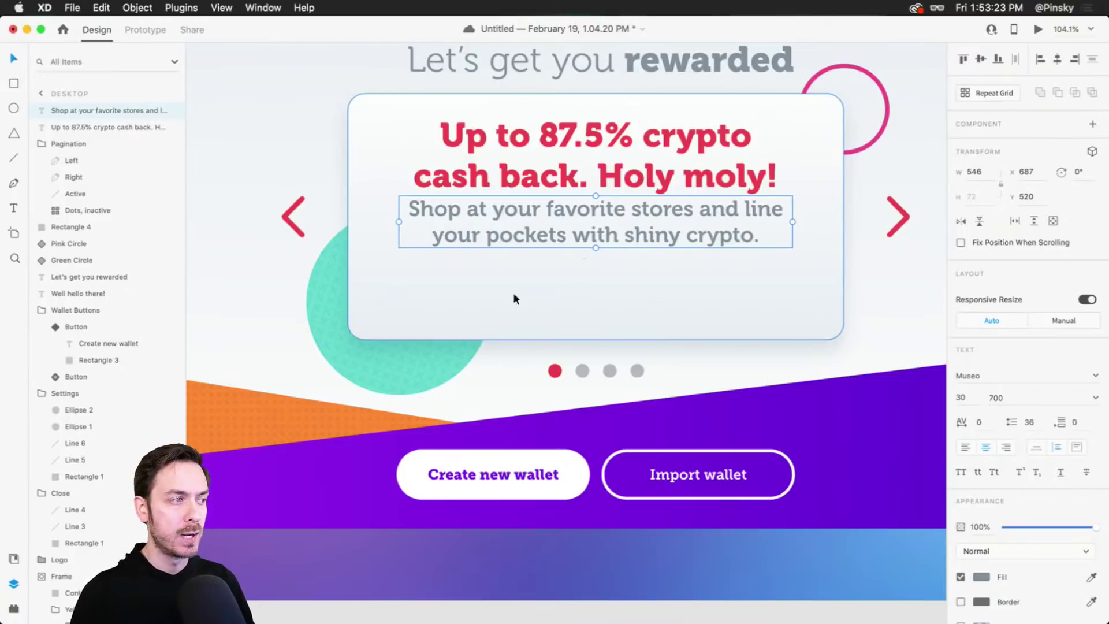
Draw a circle about 93 px wide in the card's lower-left corner and repeat it with Repeat Grid into a row of seven.
key("r")
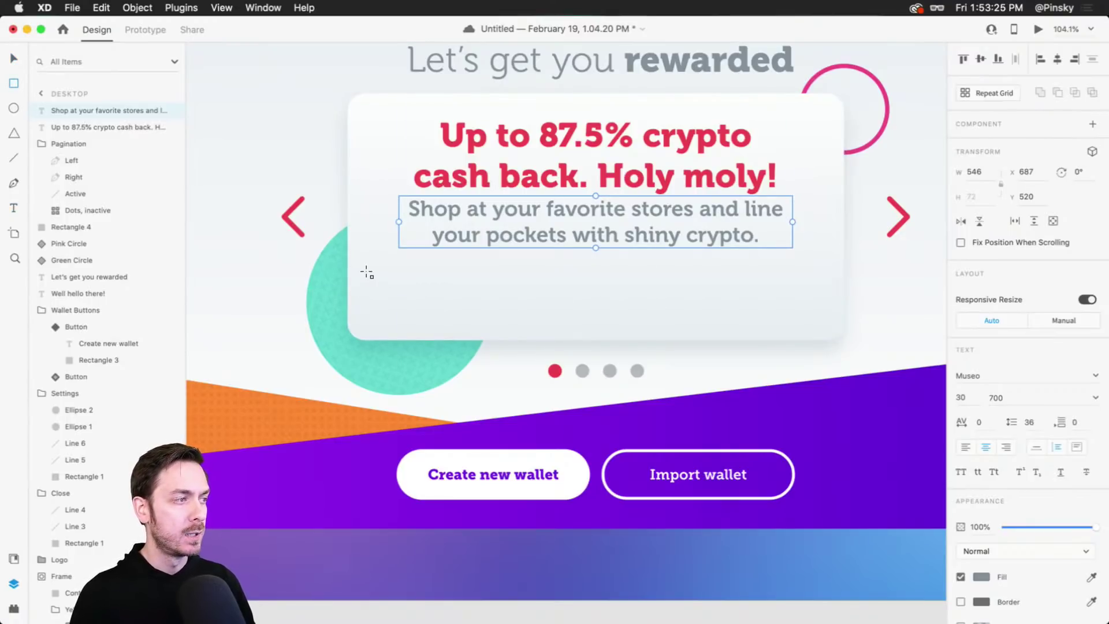
left_click_drag(364, 265, 450, 333)
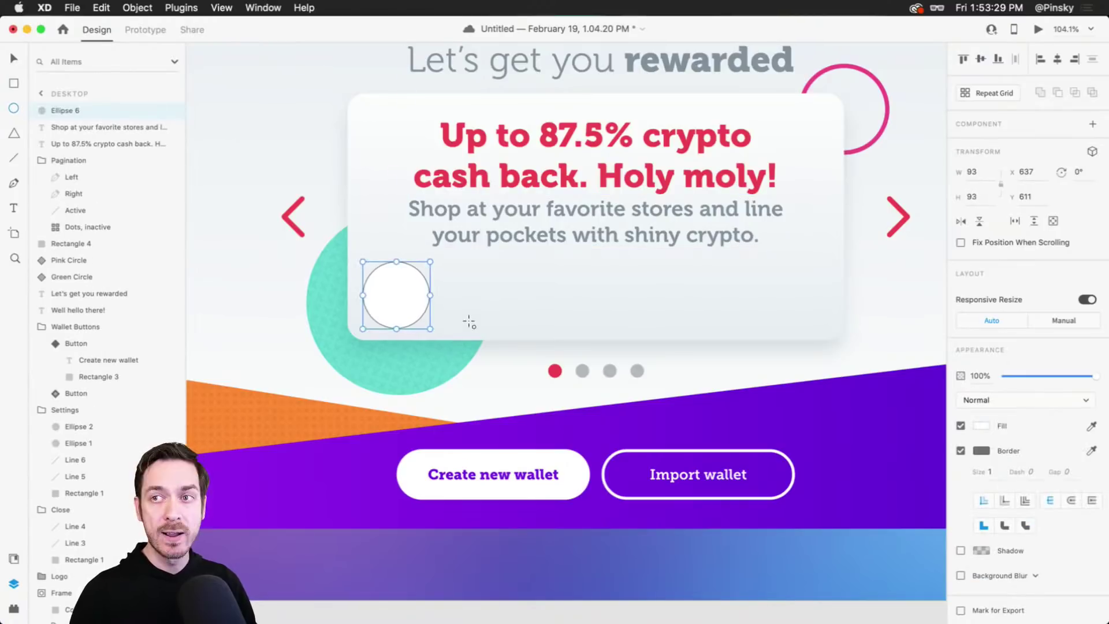
key("v")
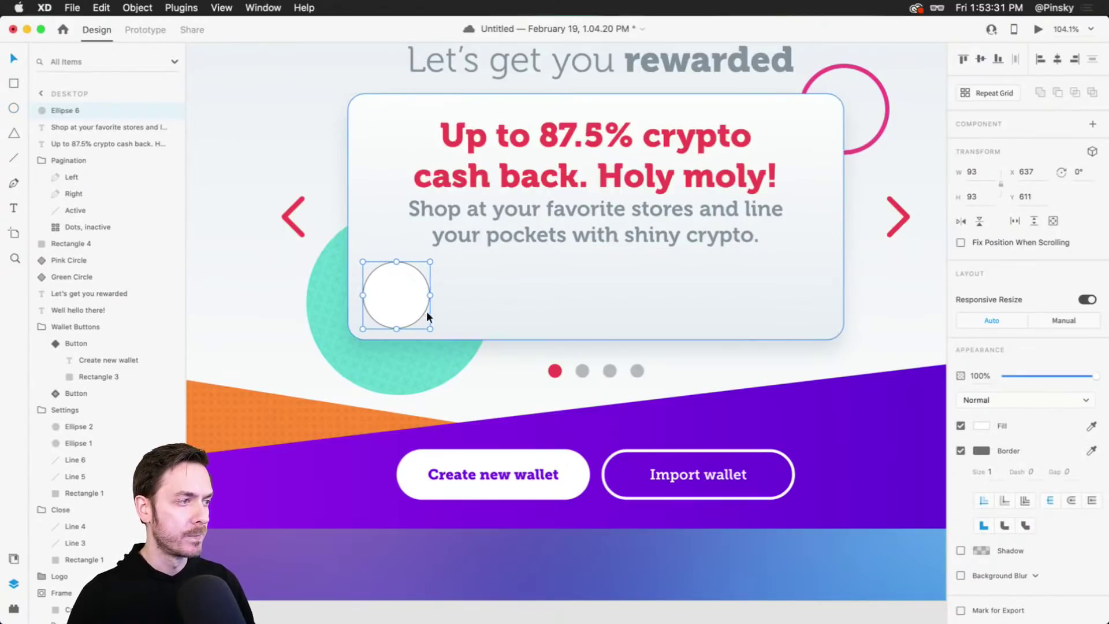
left_click(999, 96)
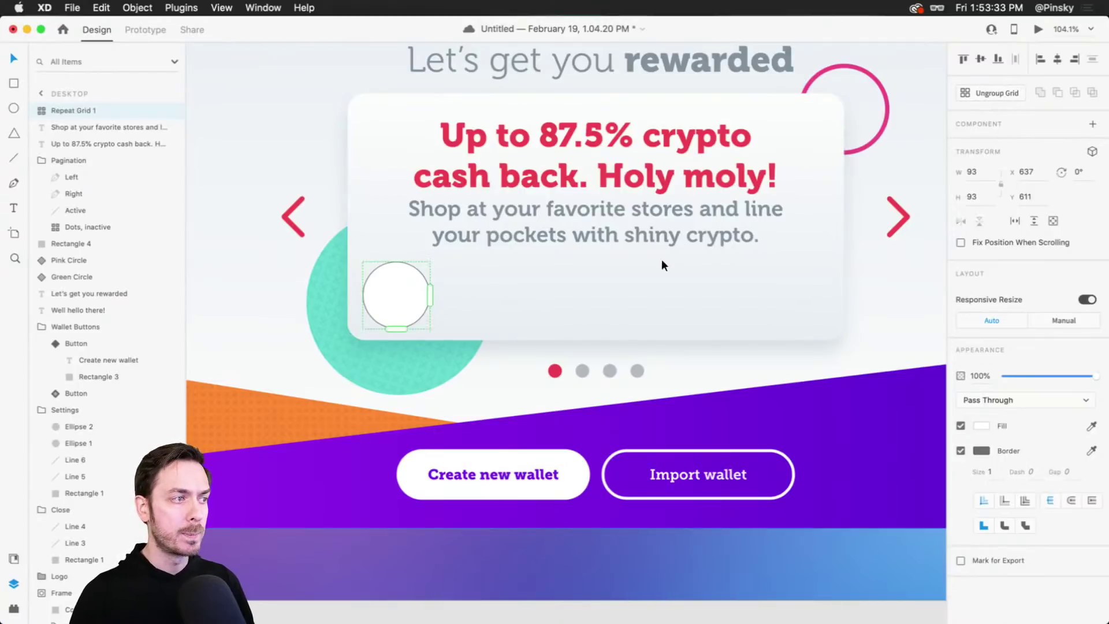
left_click_drag(429, 298, 809, 316)
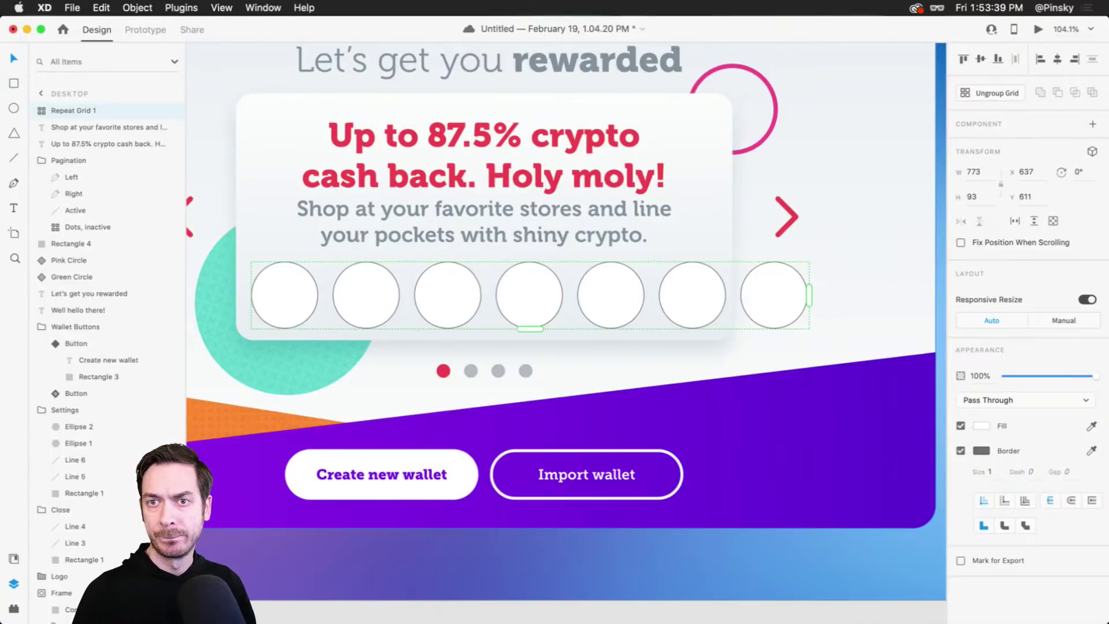
Fill the repeated circles with the aliexpress, doordash, ebay, groupon, nord, oldnavy, samsung and uber images from Finder's Logos folder.
key("super+Tab")
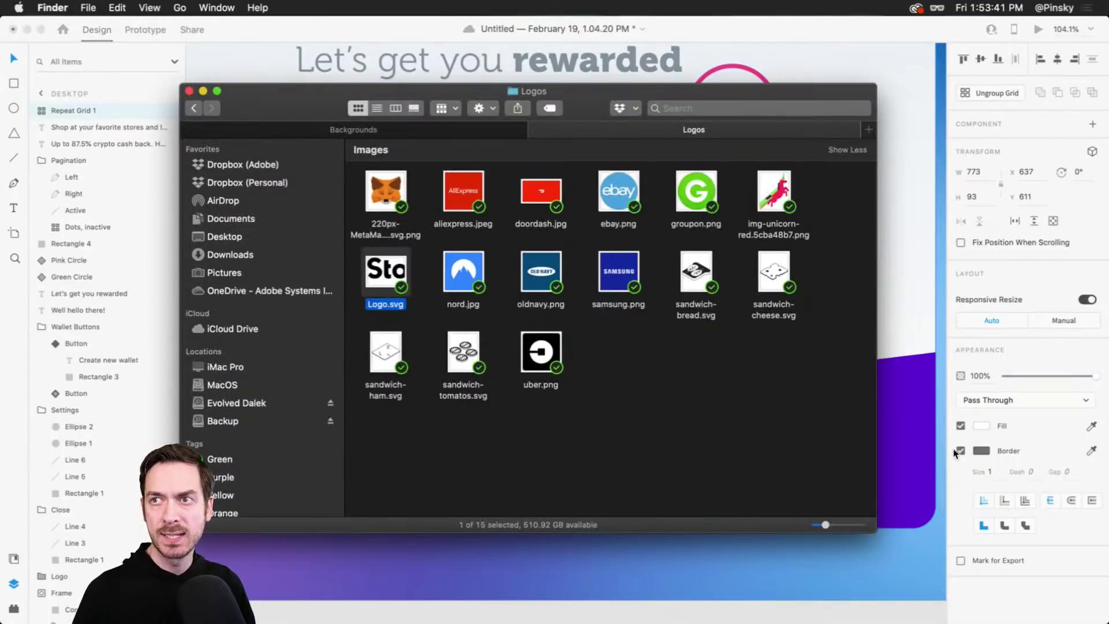
left_click(820, 347)
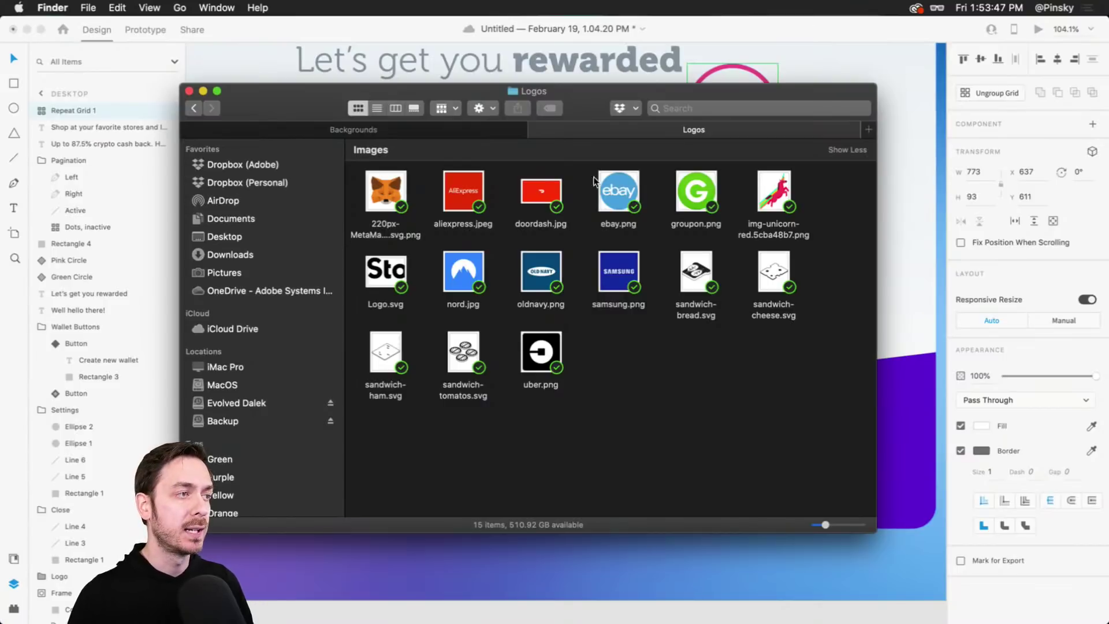
left_click_drag(438, 186, 730, 192)
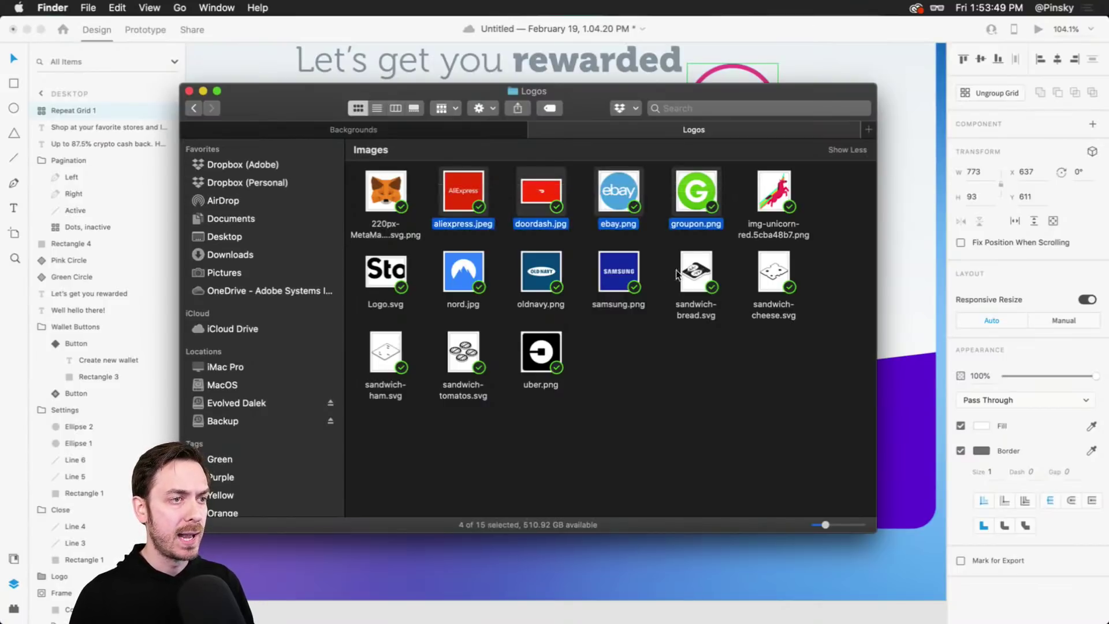
left_click(613, 265, "super")
left_click(550, 270, "super")
left_click(453, 271, "super")
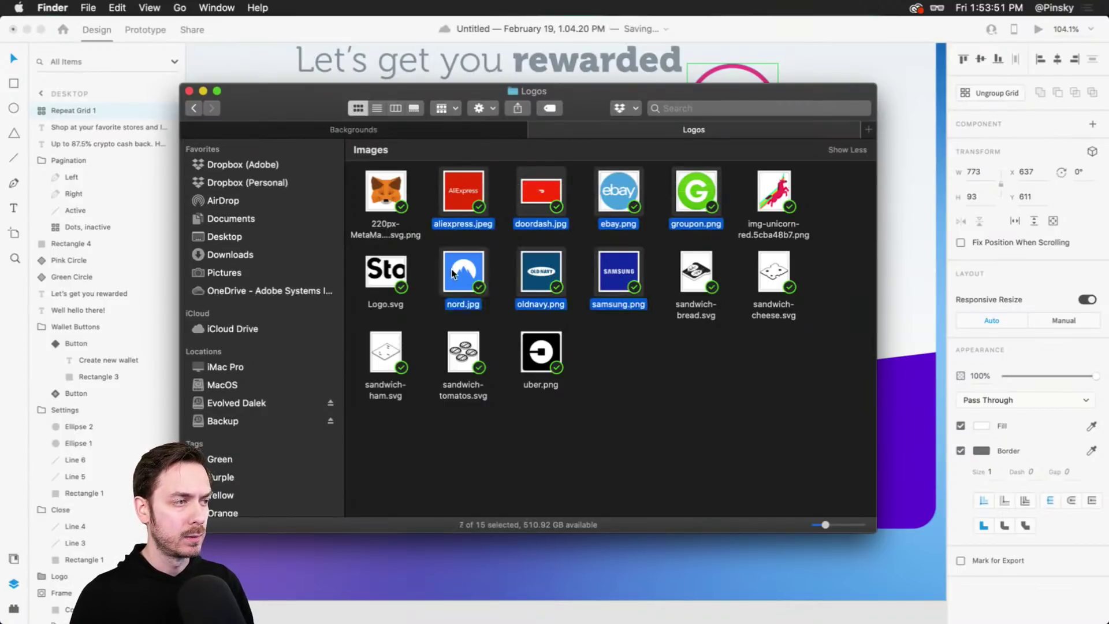
left_click(545, 348, "super")
left_click_drag(480, 282, 304, 297)
key("super+Tab")
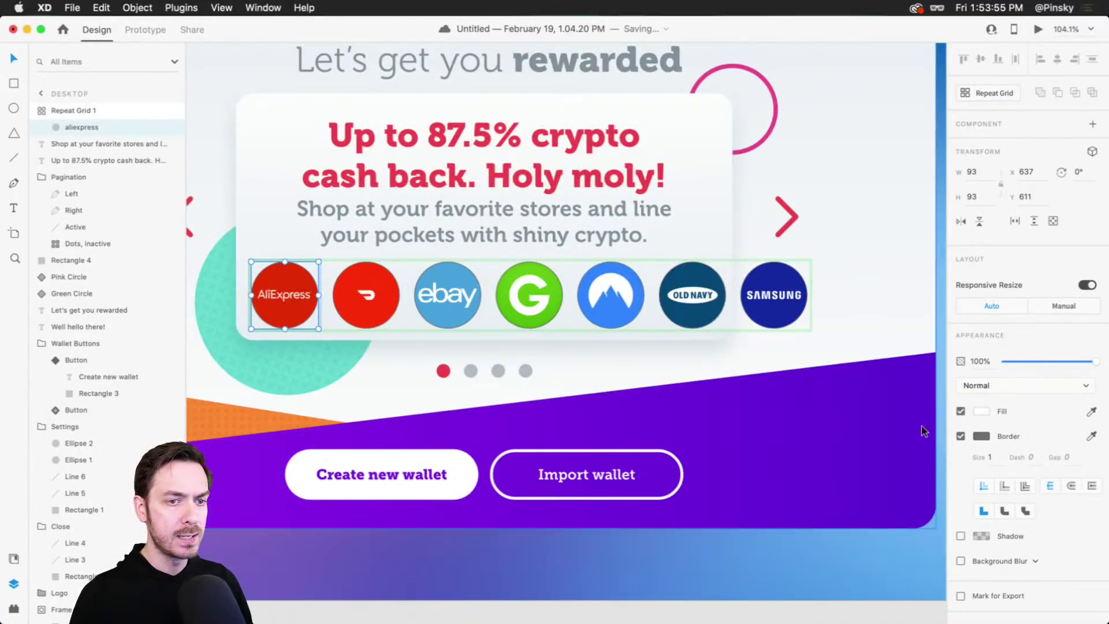
Remove the border from the logo circles.
left_click(961, 436)
left_click(455, 353)
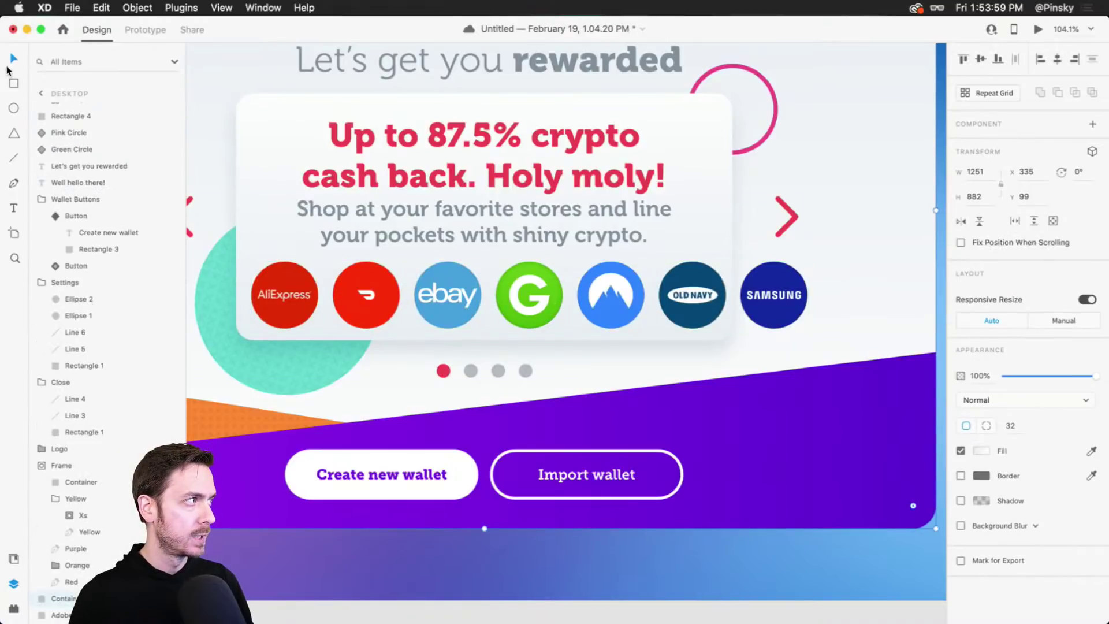
scroll(510, 315, "left", 5)
Move the logo row up to Y 607 and check the design in the preview.
left_click(481, 293)
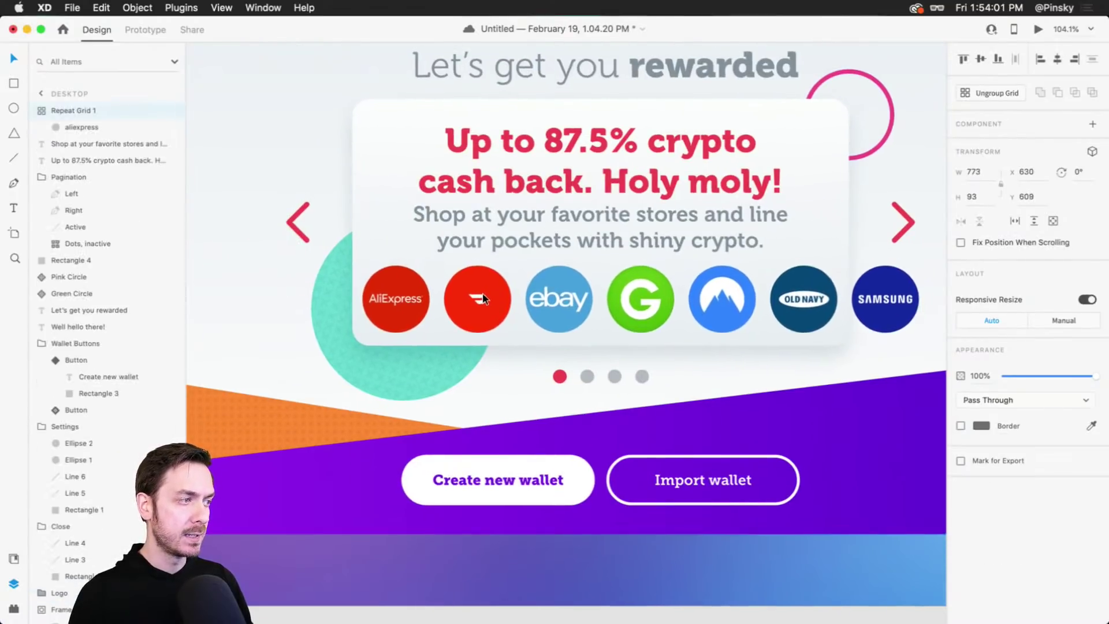
key("super+Return")
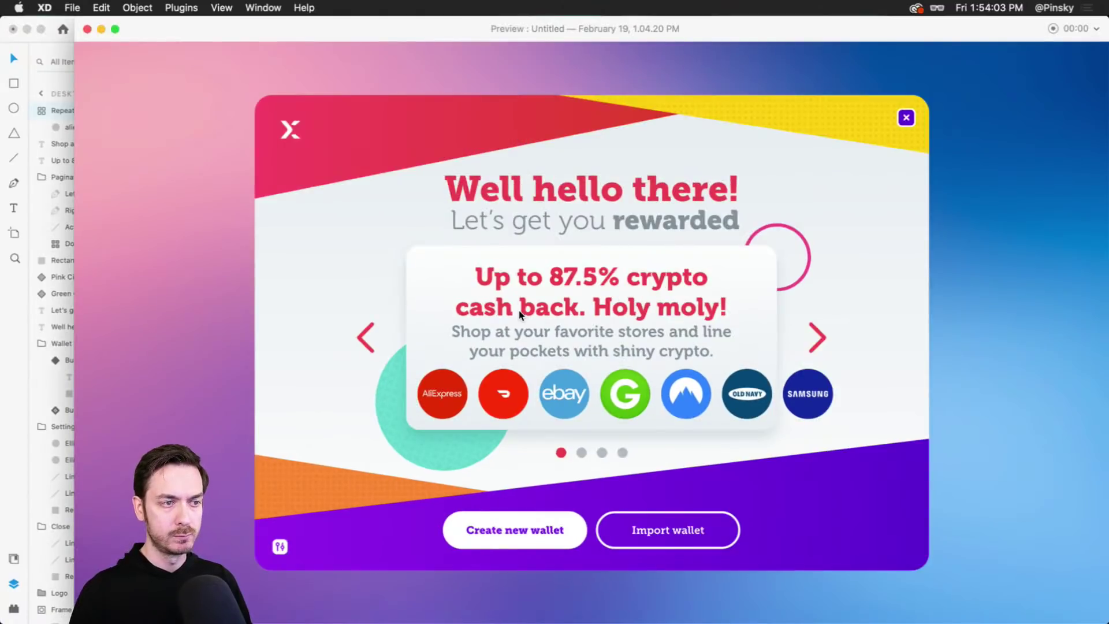
key("super+w")
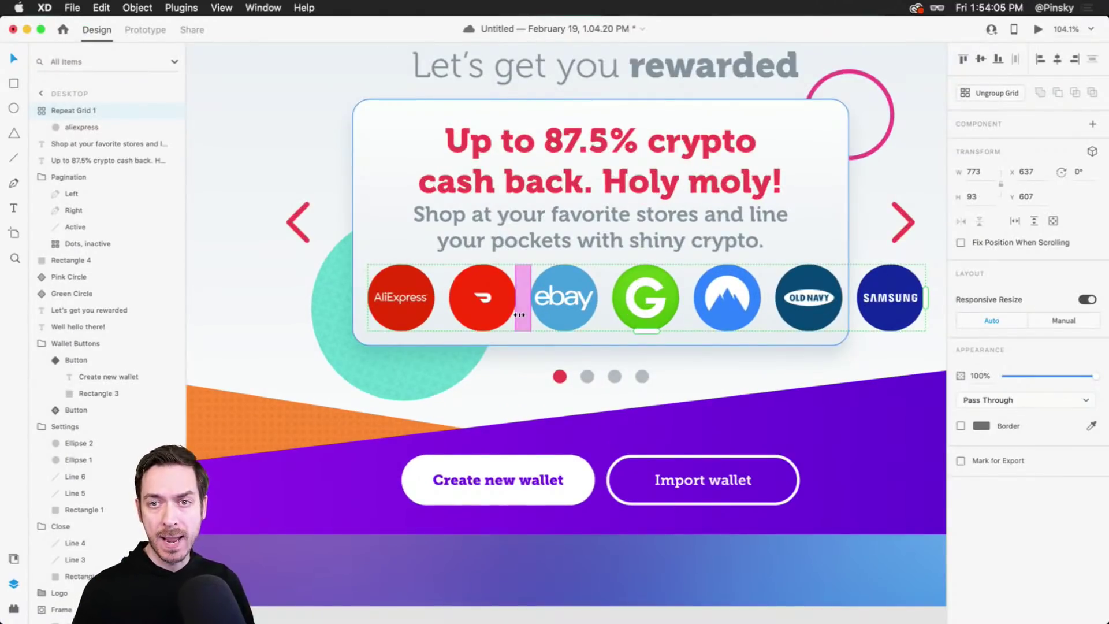
Rename the card's background rectangle layer as "Card container".
left_click(383, 138)
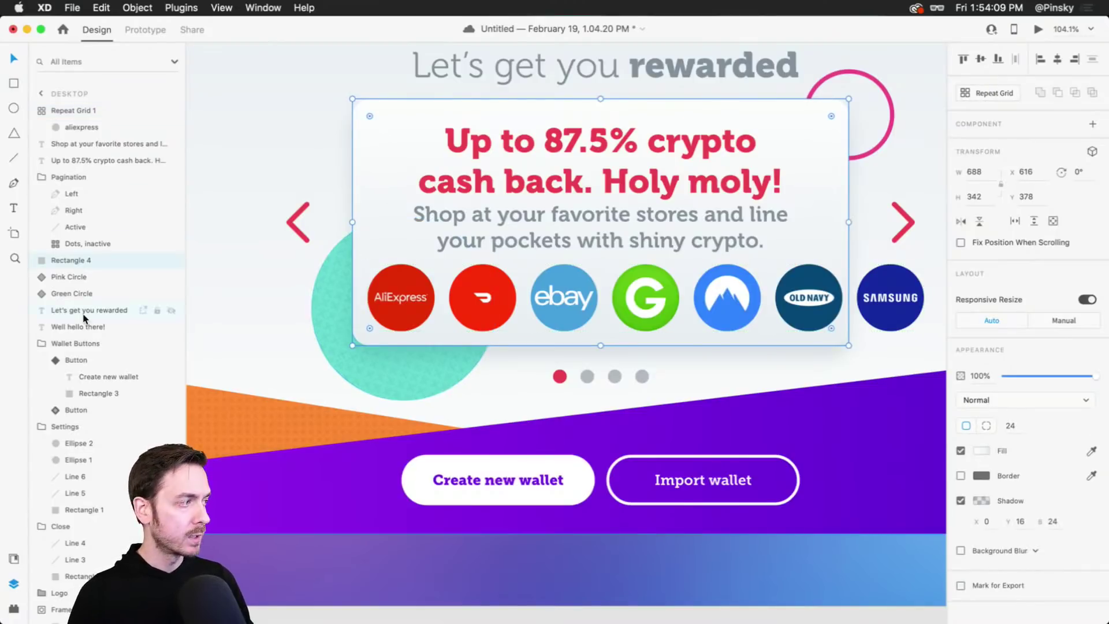
double_click(71, 260)
type("Card container")
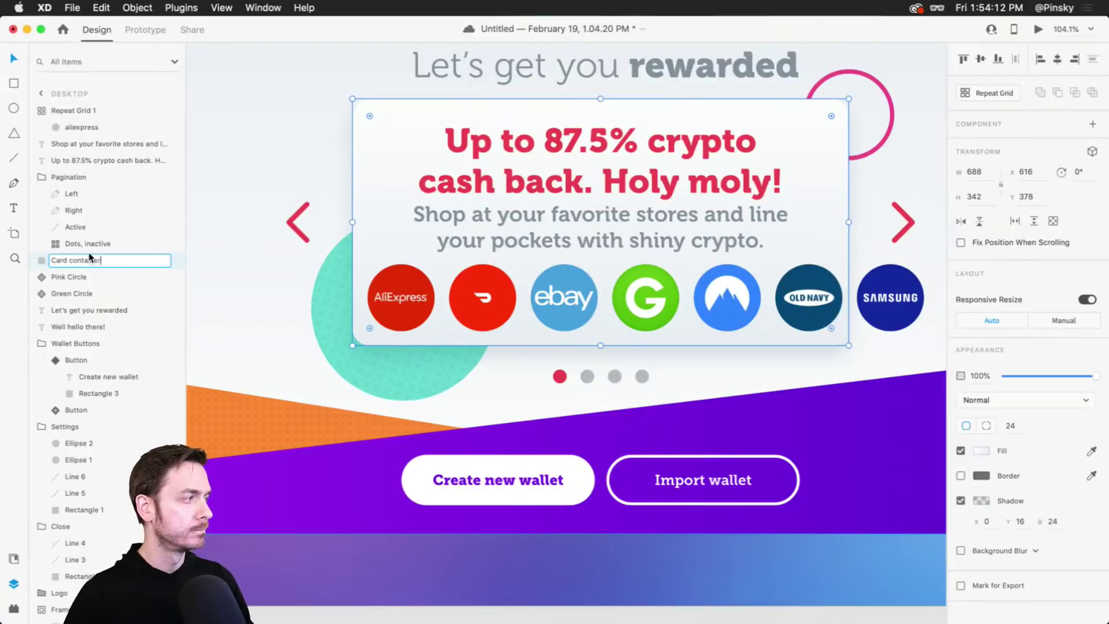
key("Return")
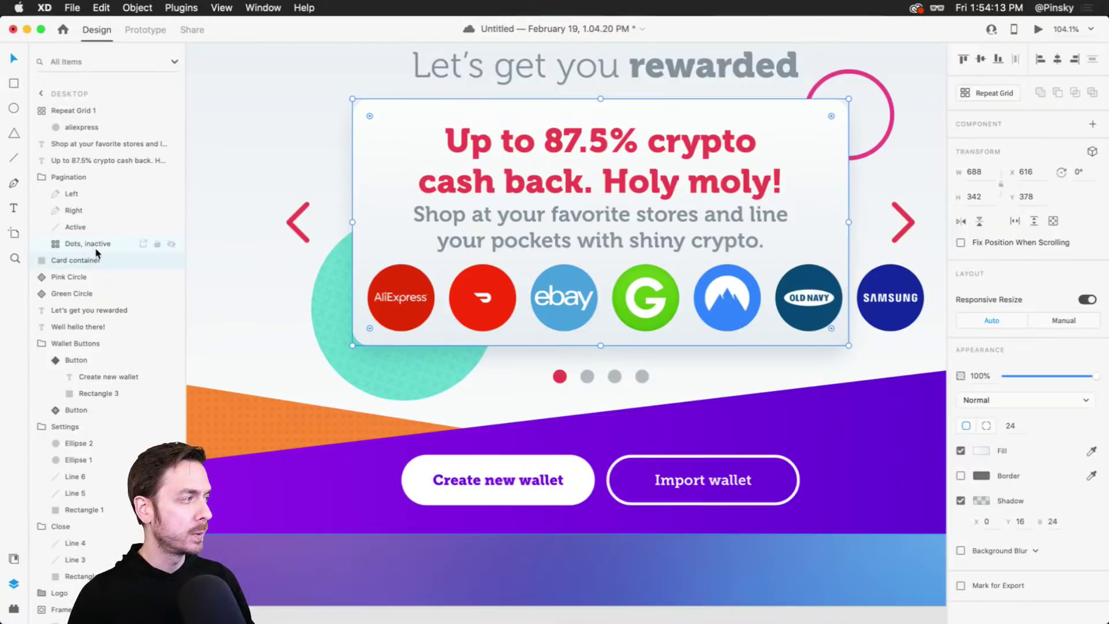
Duplicate the card container and bring the copy to the front.
key("super+d")
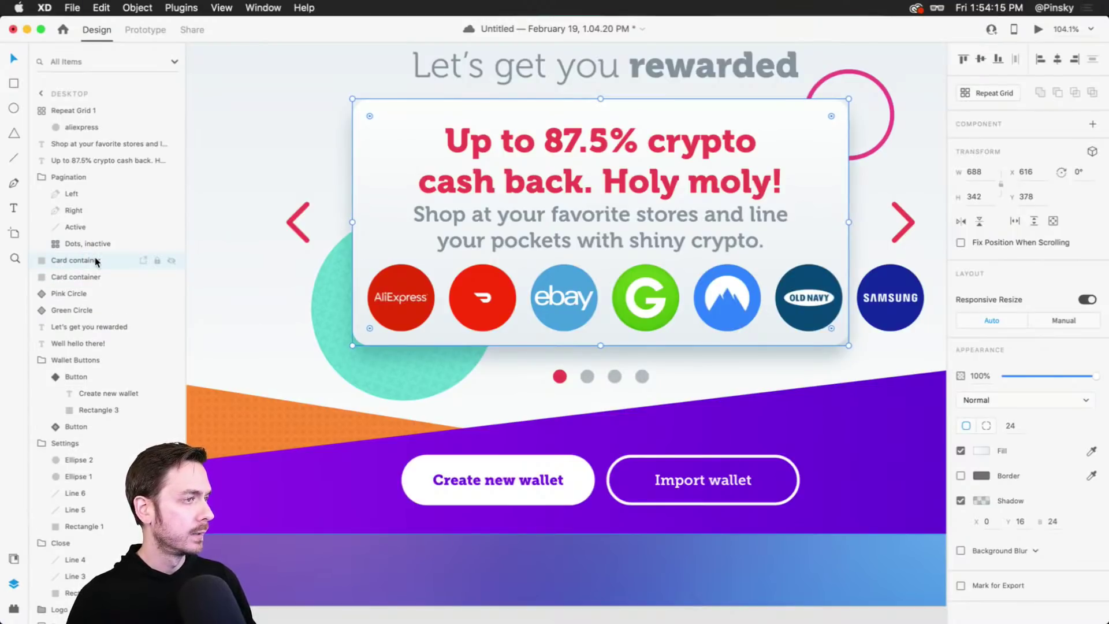
key("super+shift+bracketright")
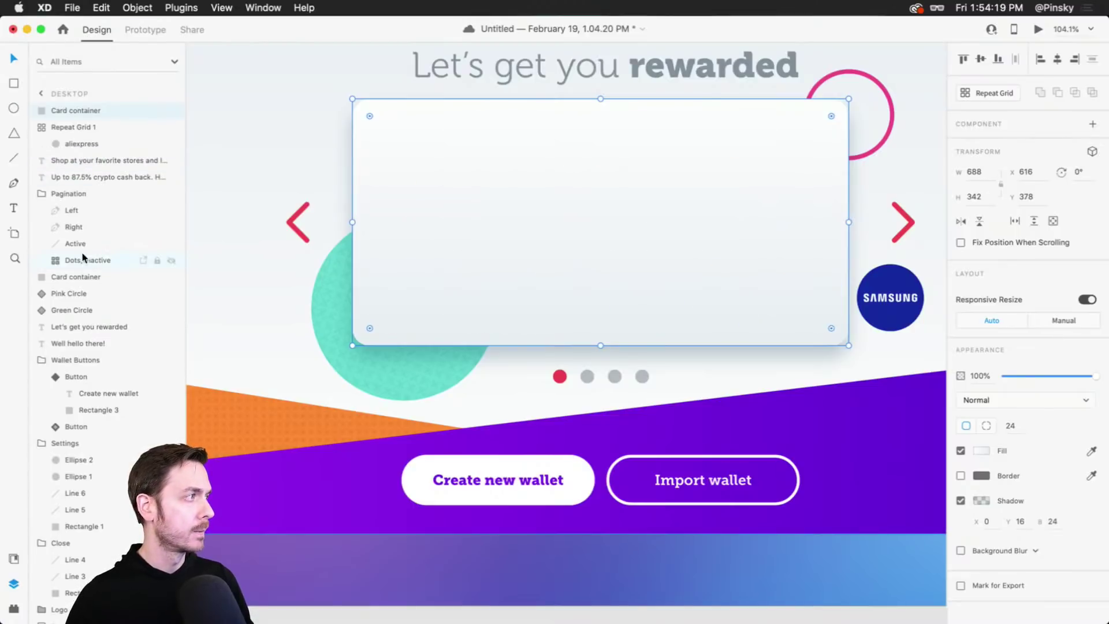
Rename the logo repeat grid layer as "Shops" and collapse it.
double_click(72, 128)
type("S")
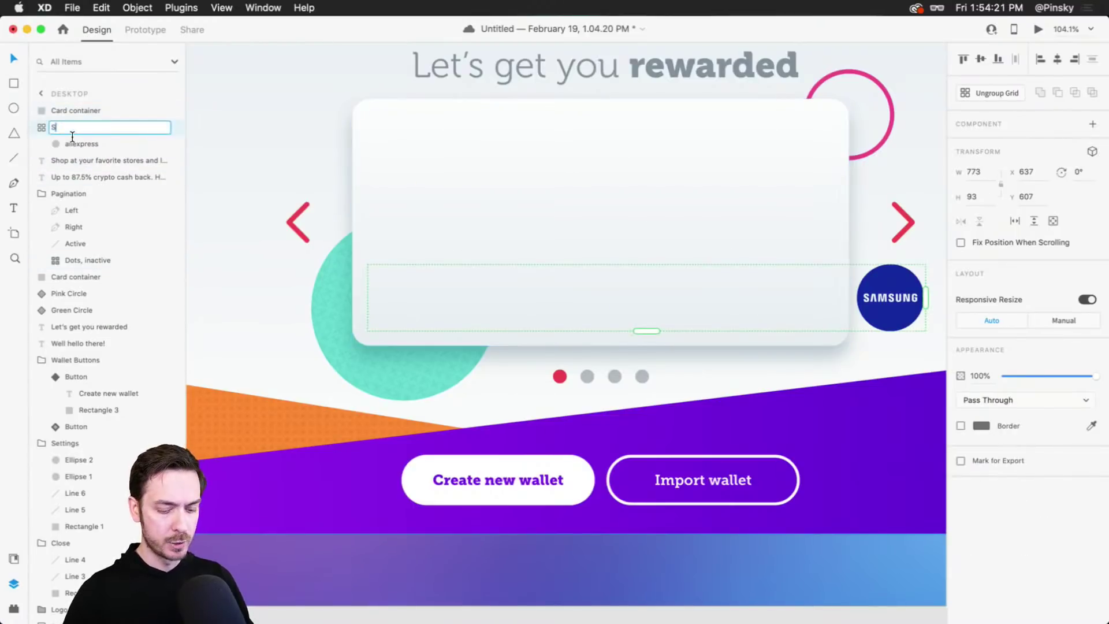
type("hops")
key("Return")
left_click(41, 125)
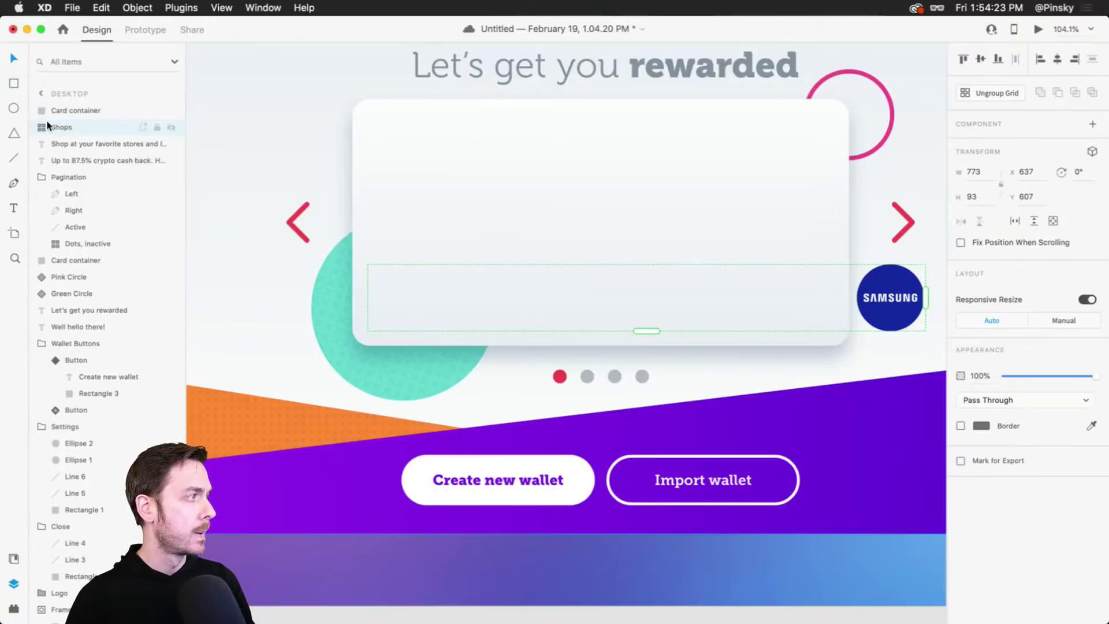
Mask the Shops row, both text layers and the original card container with the topmost card container shape.
left_click(75, 111)
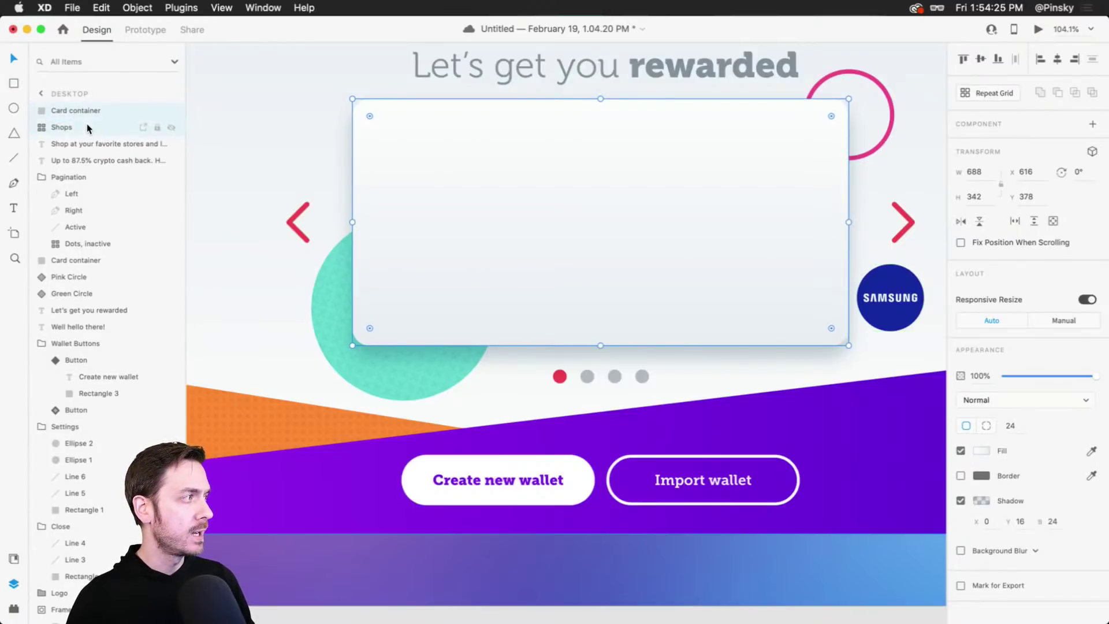
left_click(83, 128, "shift")
left_click(81, 144, "shift")
left_click(86, 160, "shift")
left_click(70, 262, "shift")
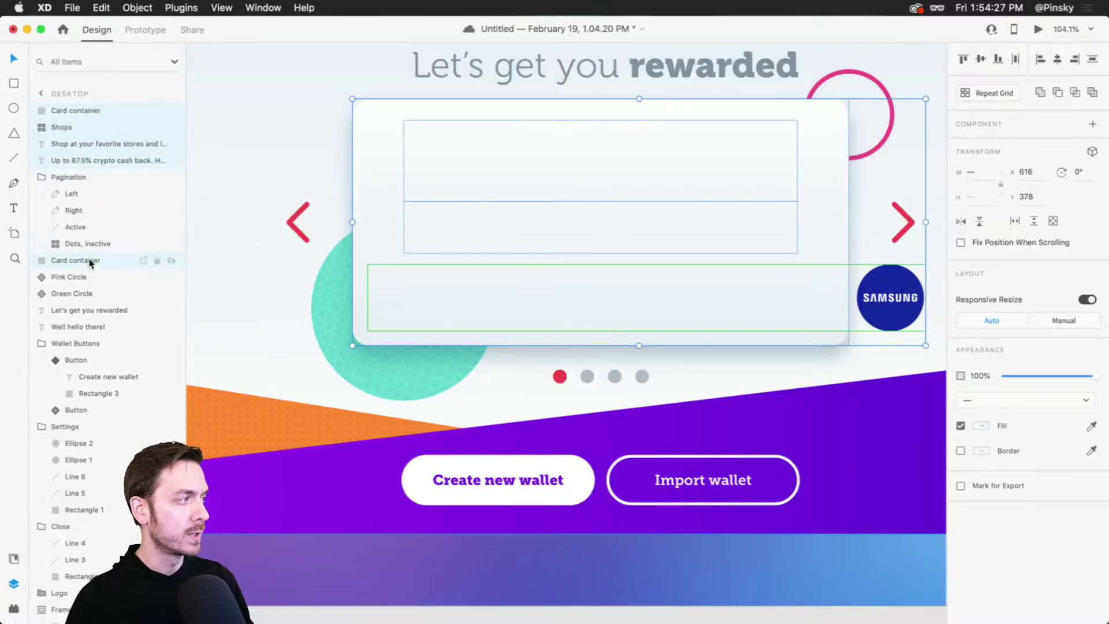
left_click(137, 7)
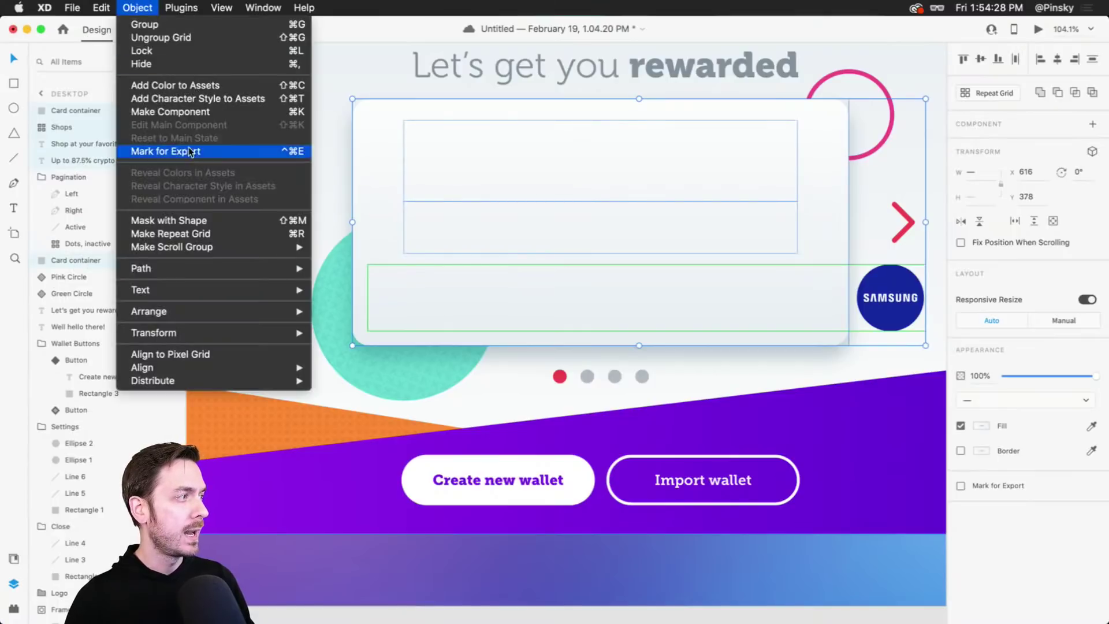
left_click(195, 220)
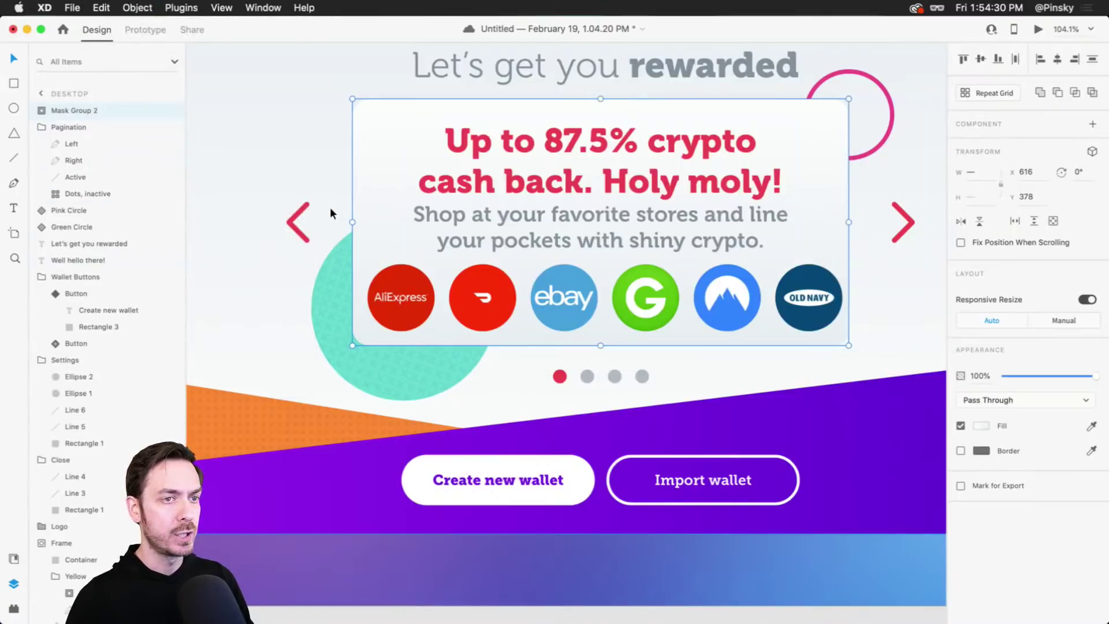
Move the Shops logo row inside the mask group to X 574, Y 654 so it overflows the card's edges.
double_click(493, 282)
left_click_drag(494, 282, 473, 309)
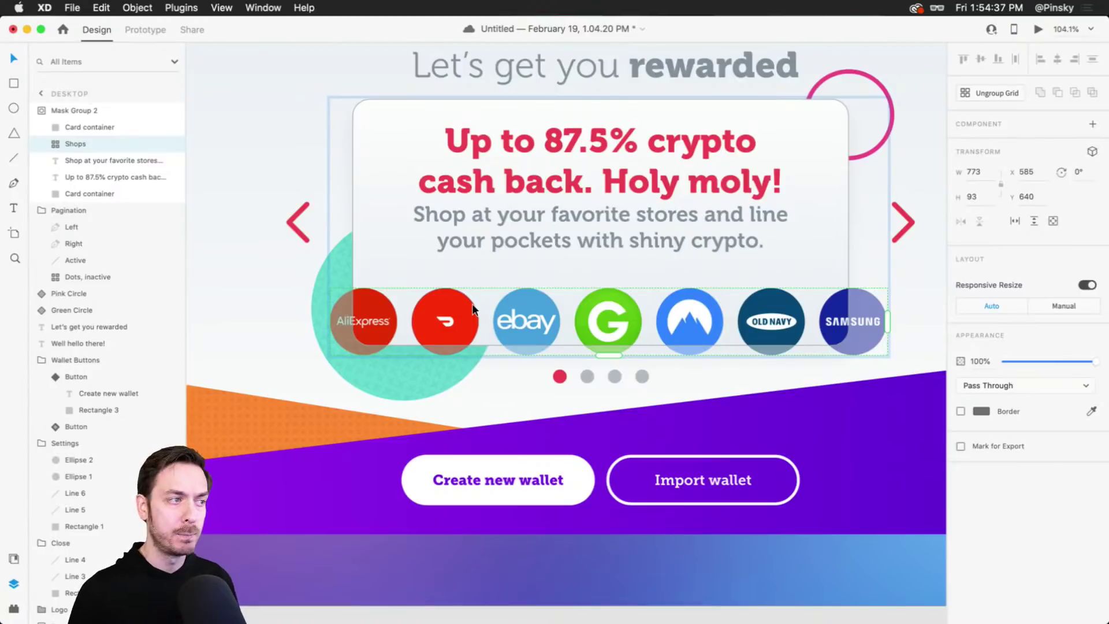
left_click_drag(463, 312, 459, 322)
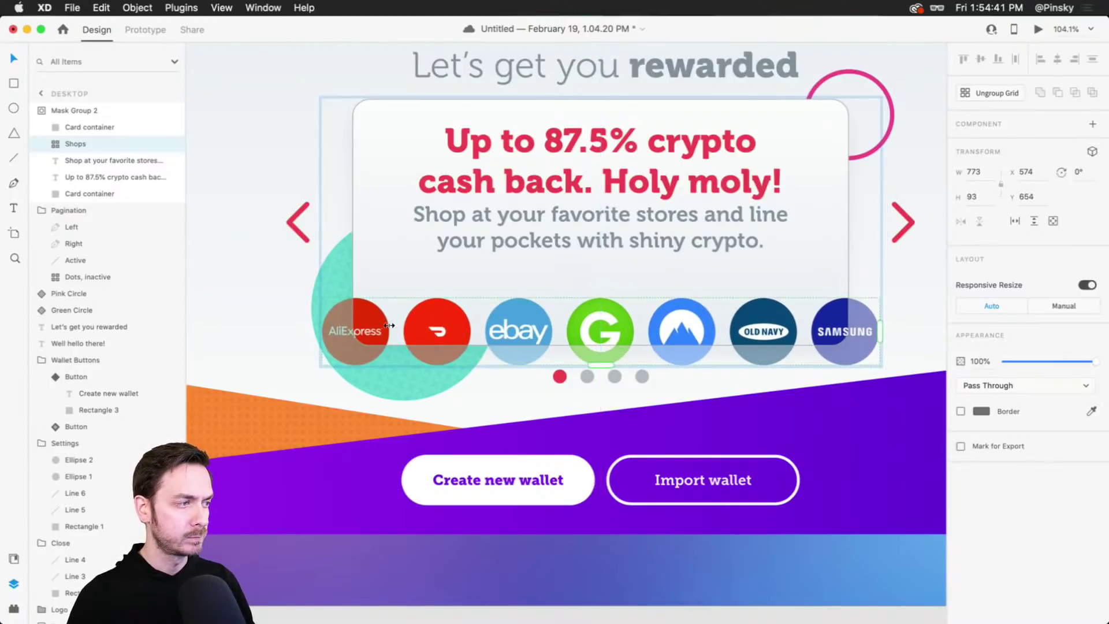
Widen the gaps between the shop logos to a total row width of 911 and set the row's opacity to 60%.
left_click_drag(389, 325, 400, 327)
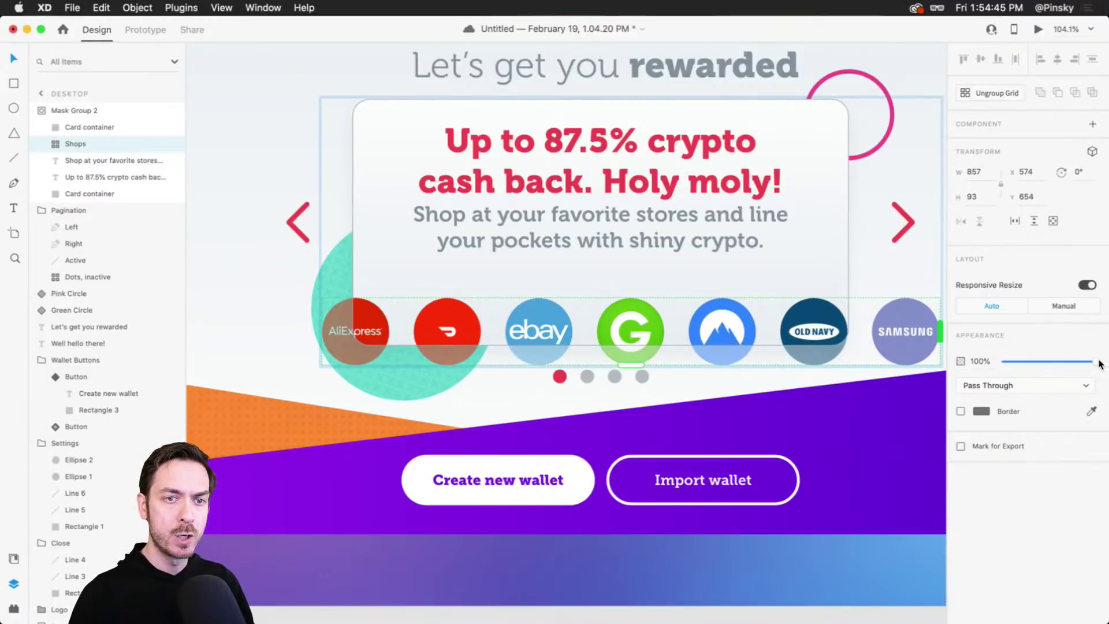
left_click_drag(1096, 361, 1062, 360)
left_click_drag(768, 322, 789, 322)
Check the masked card in the preview and raise the logo row so the logos sit fully within the card's height.
key("super+Return")
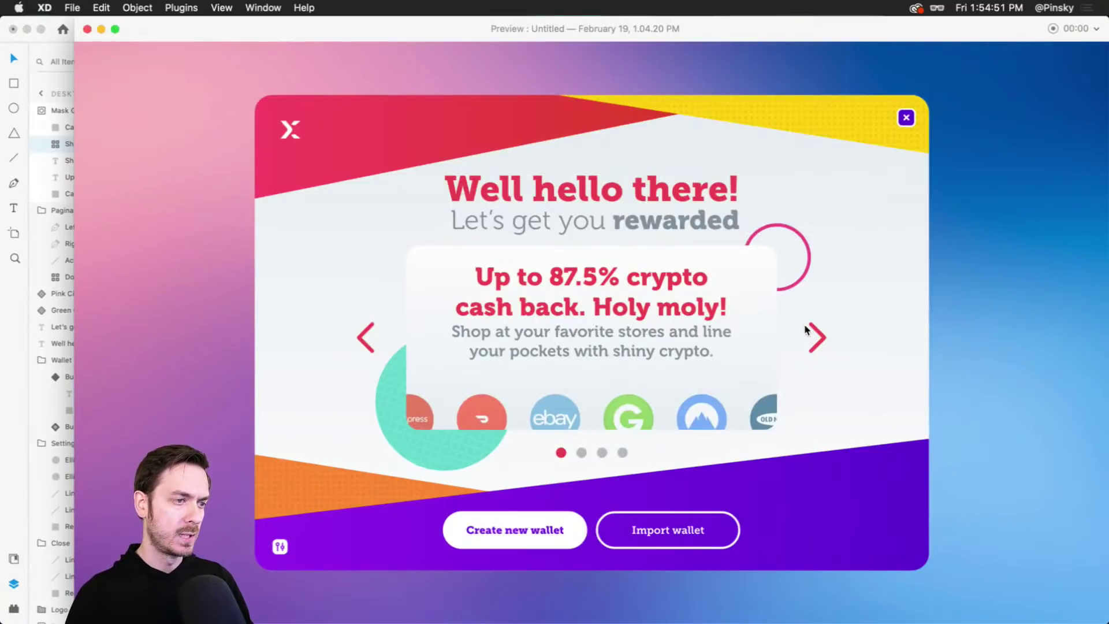
key("super+w")
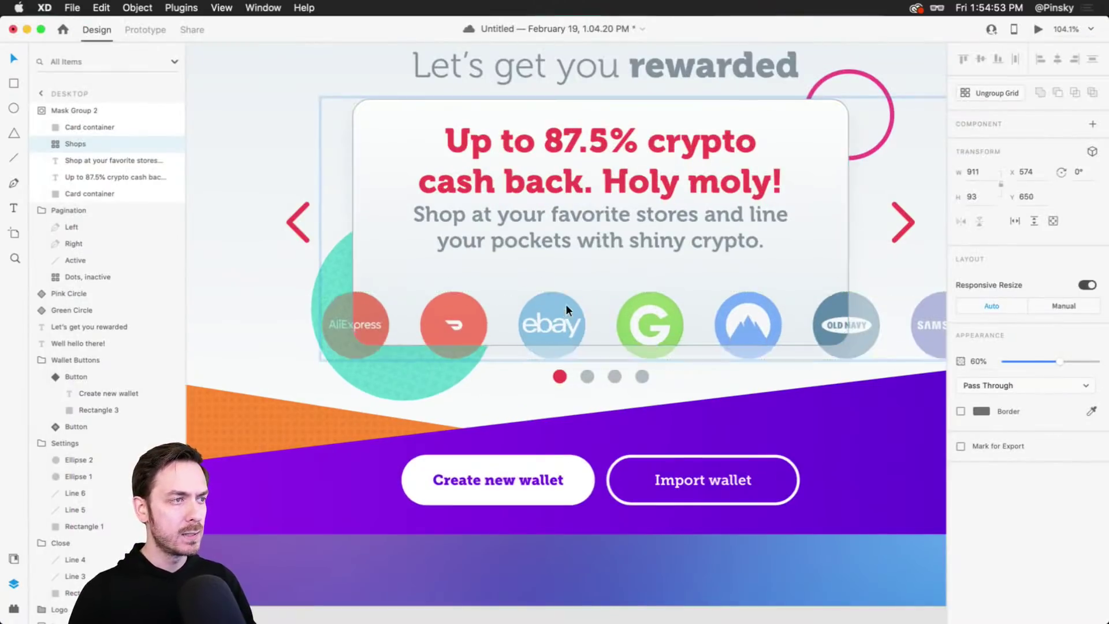
left_click_drag(566, 306, 565, 297)
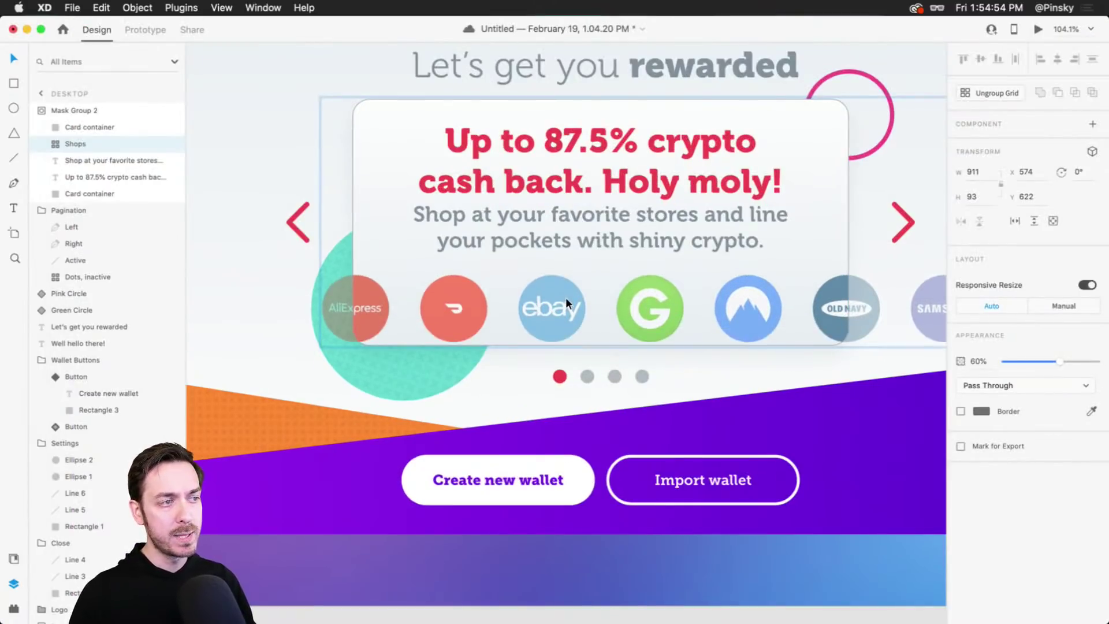
Shorten both card container rectangles in the mask group to a height of 305 and check the card in the preview.
left_click(611, 339)
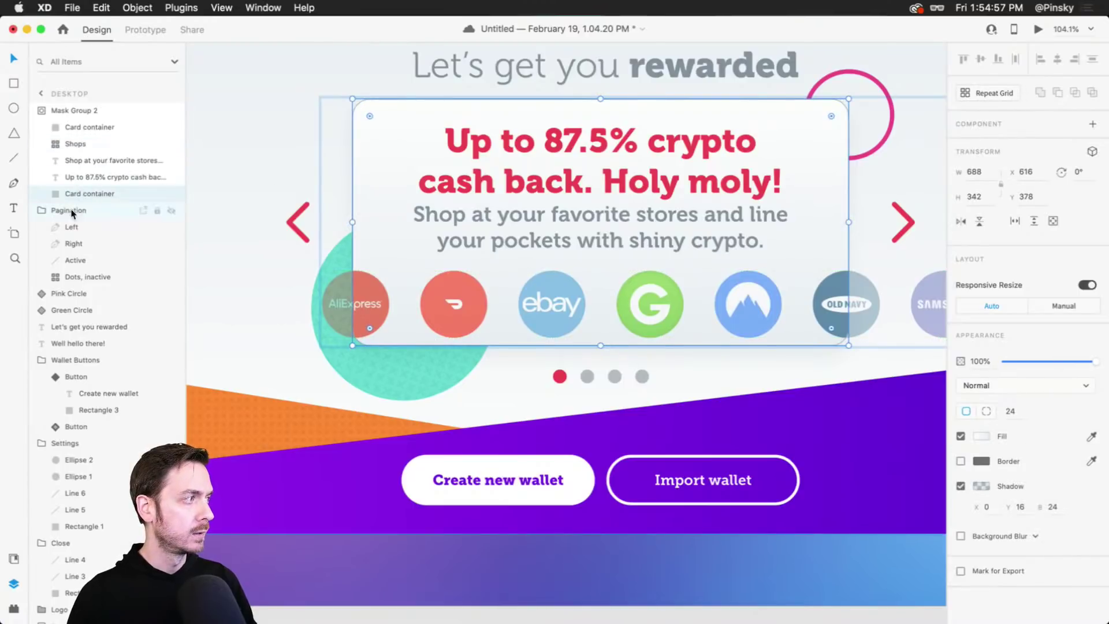
left_click_drag(601, 345, 601, 319)
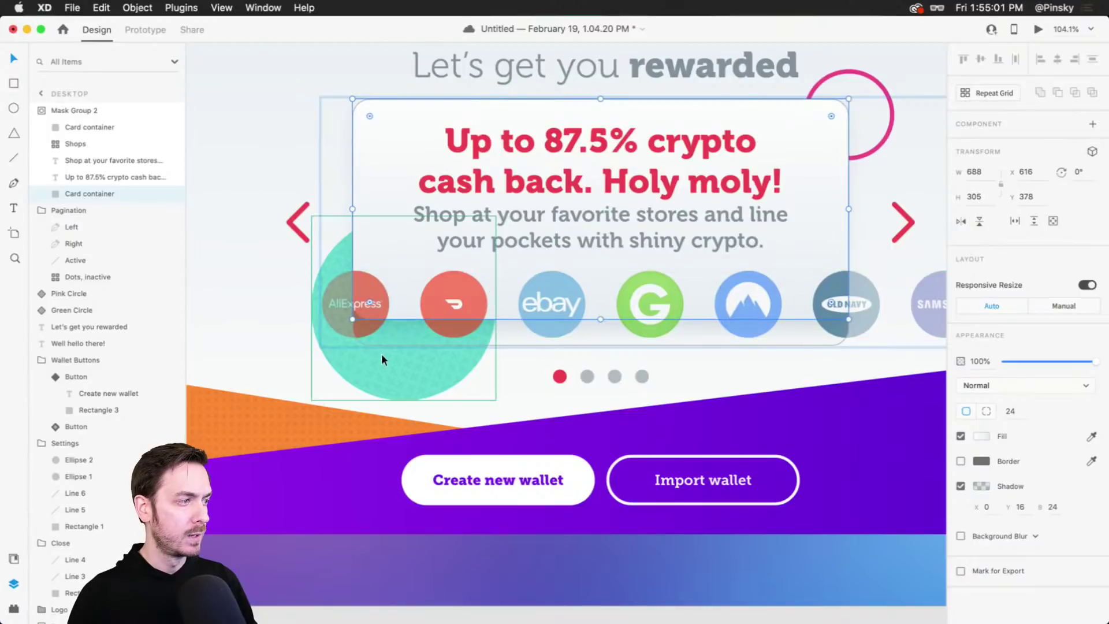
left_click(417, 338)
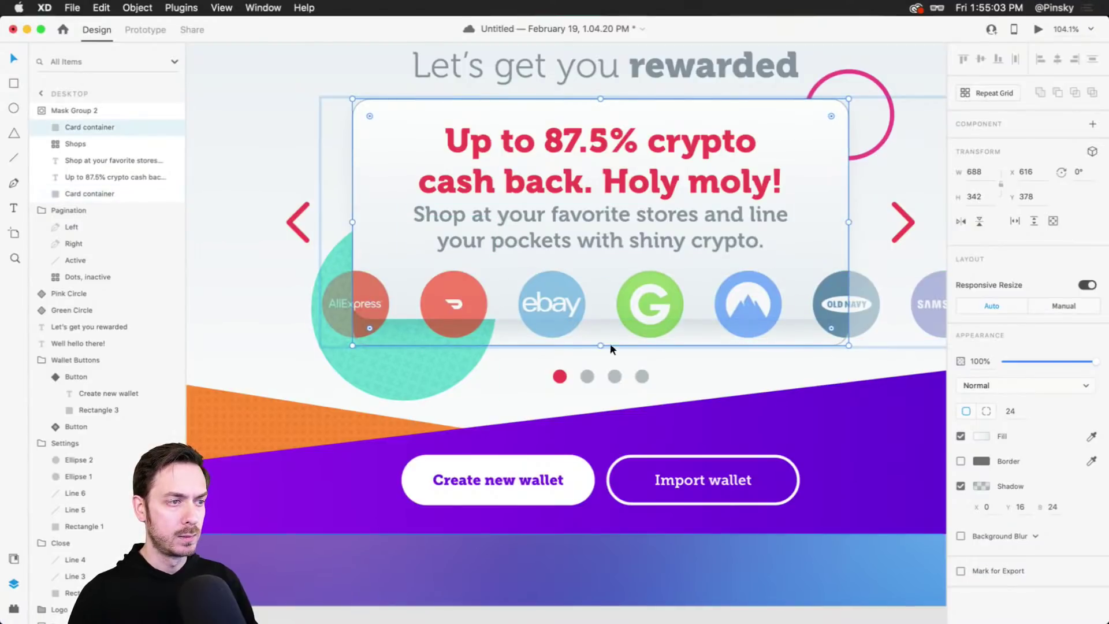
left_click_drag(610, 343, 608, 319)
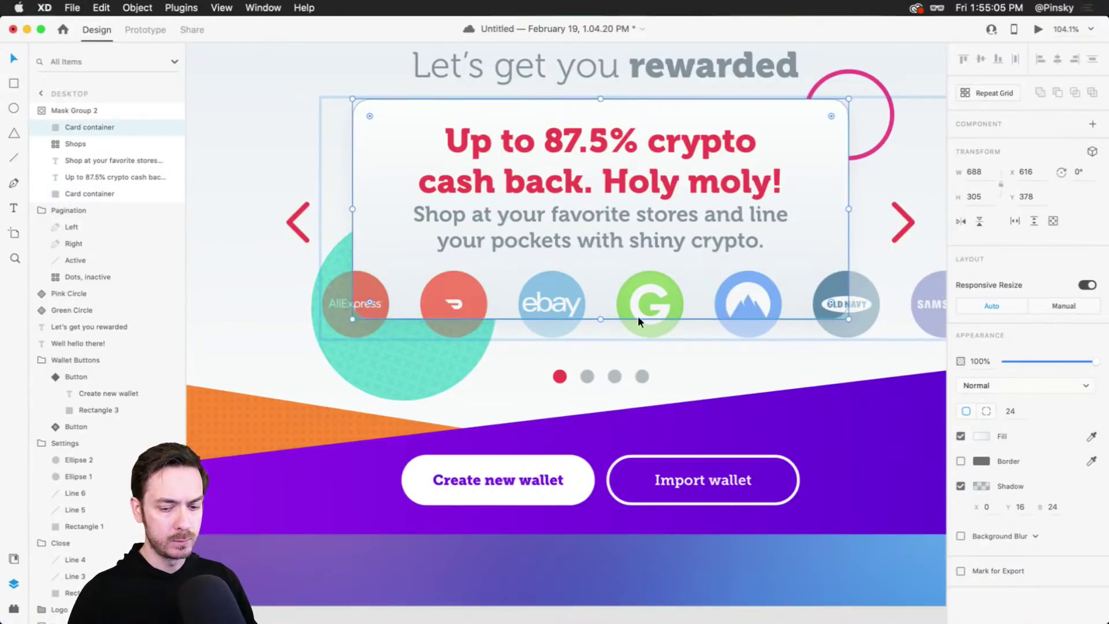
key("super+Return")
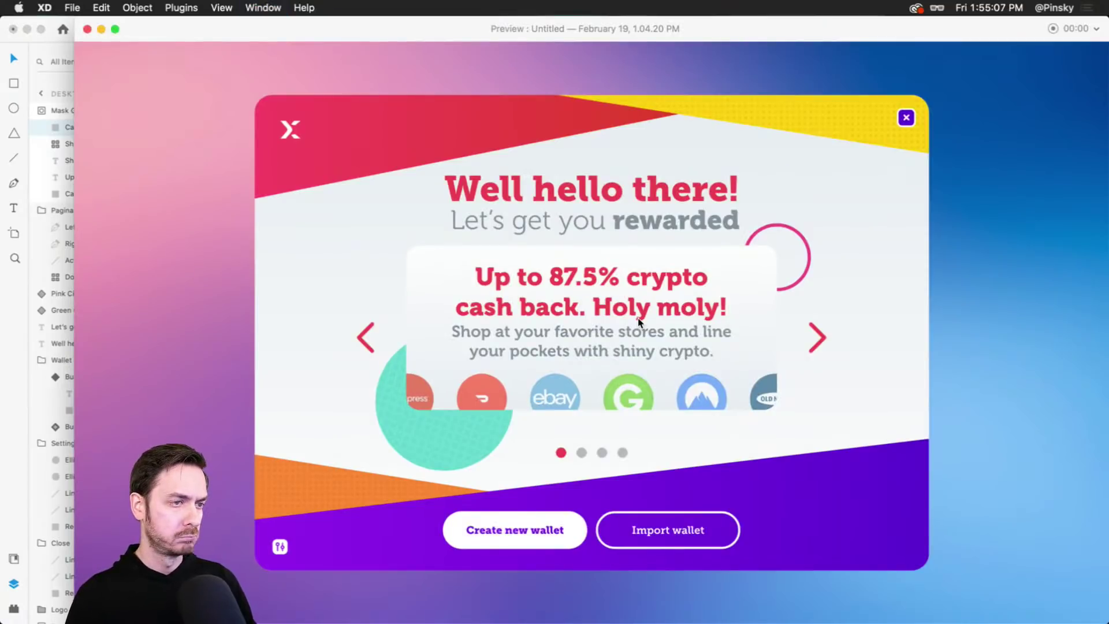
key("super+w")
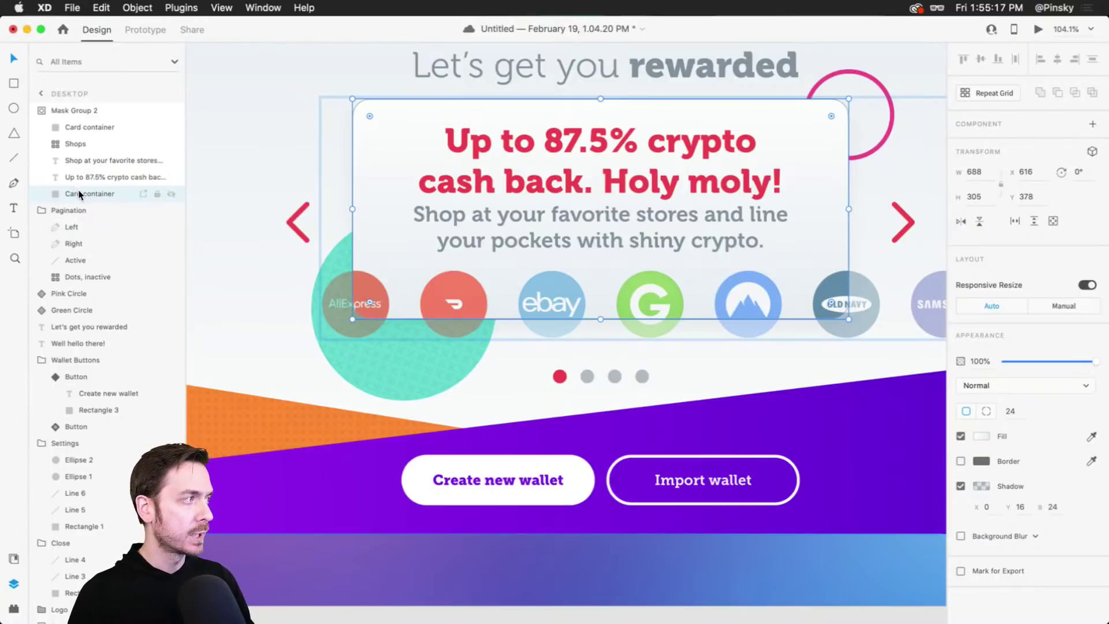
Place a copy of the card container directly beneath the mask group and check its drop shadow in the preview.
left_click_drag(82, 193, 76, 111)
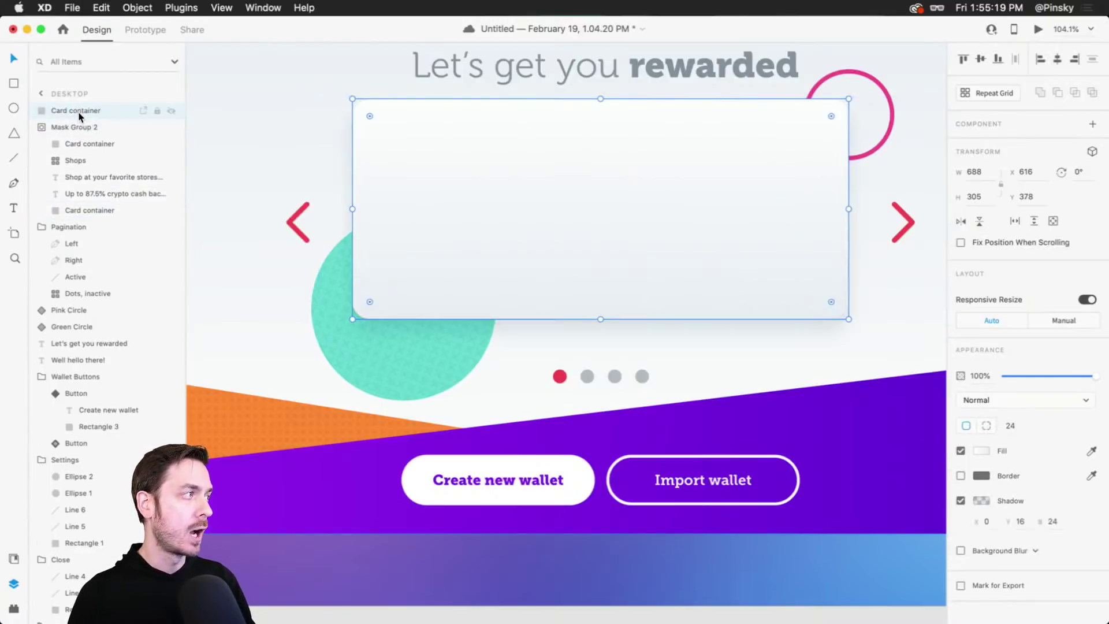
key("super+z")
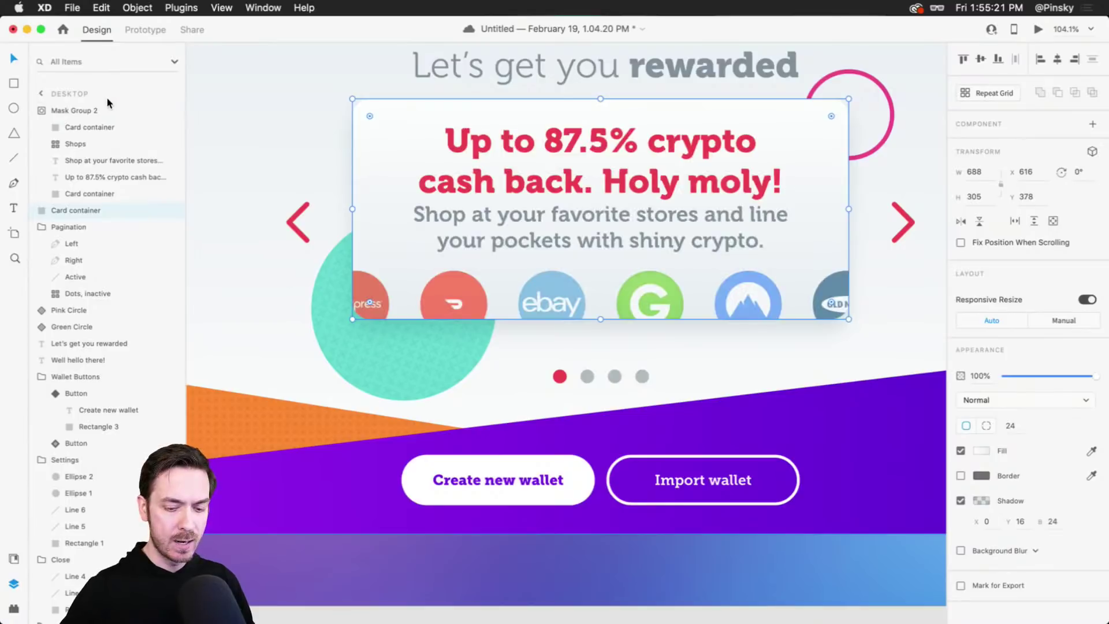
key("super+Return")
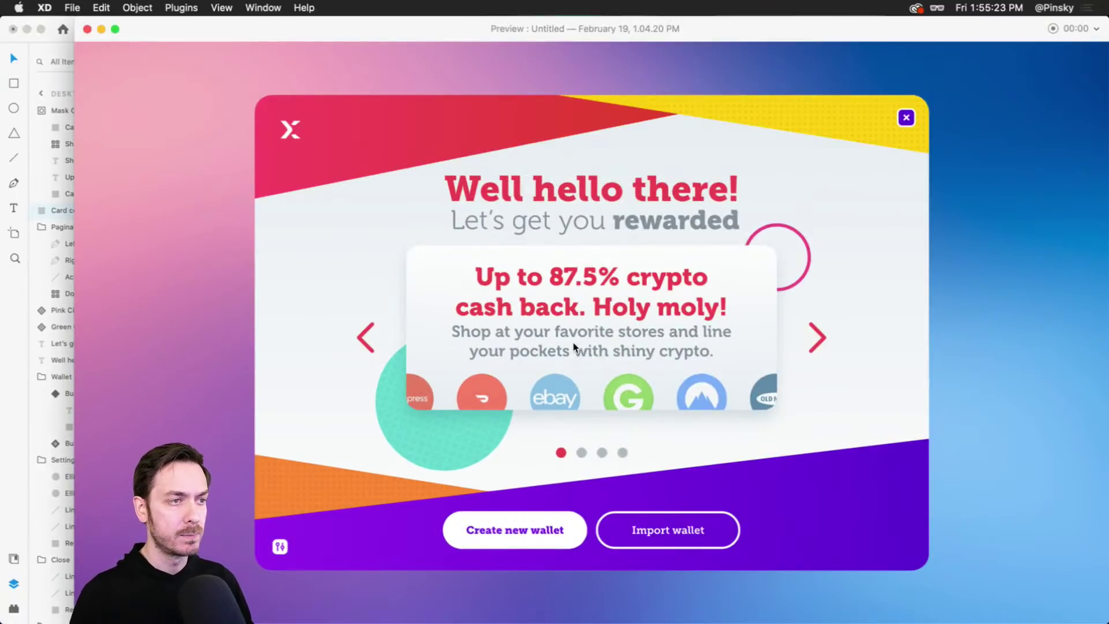
key("super+w")
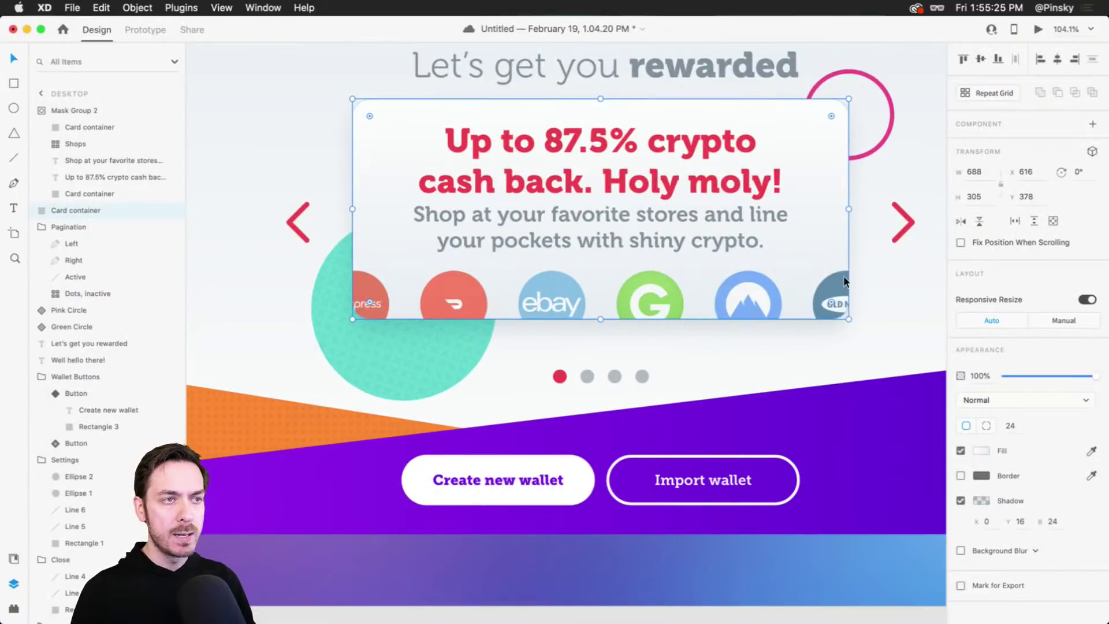
left_click(791, 365)
key("super+s")
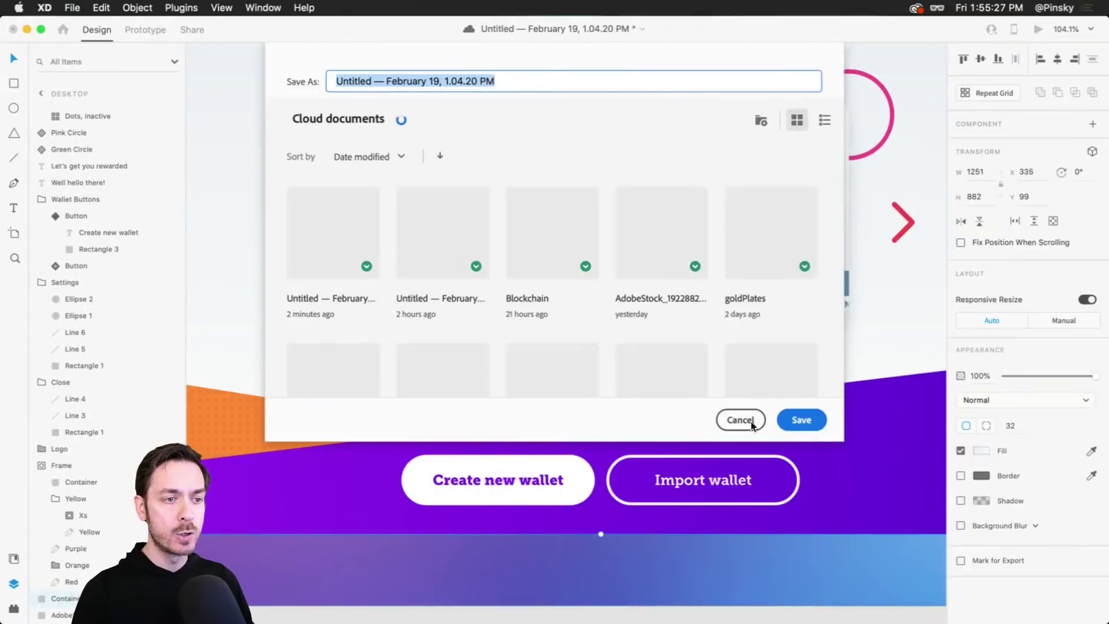
left_click(752, 422)
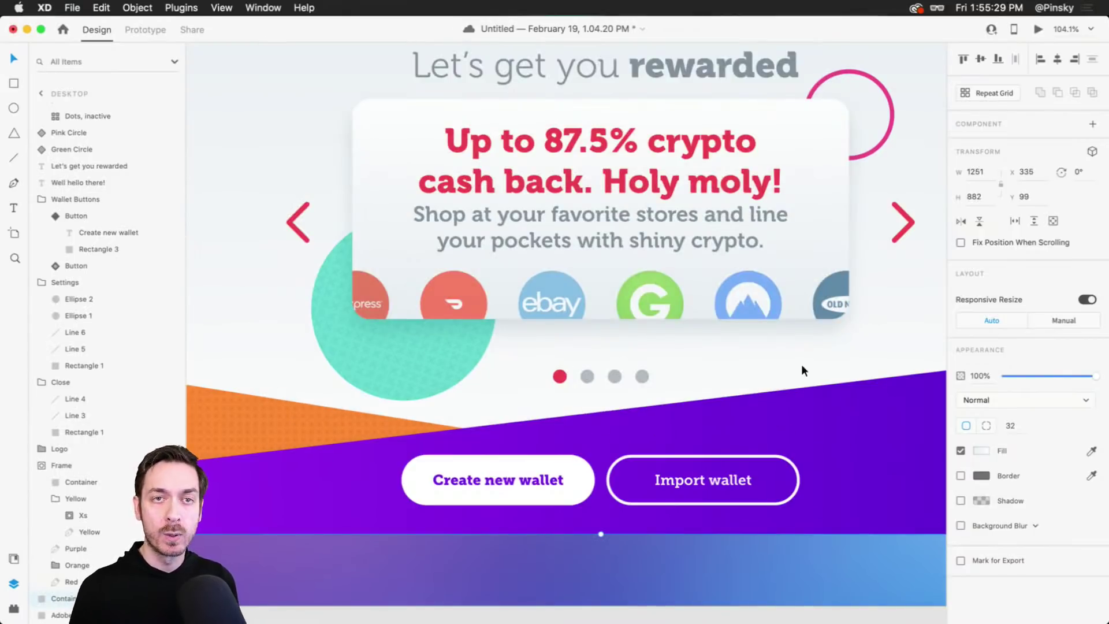